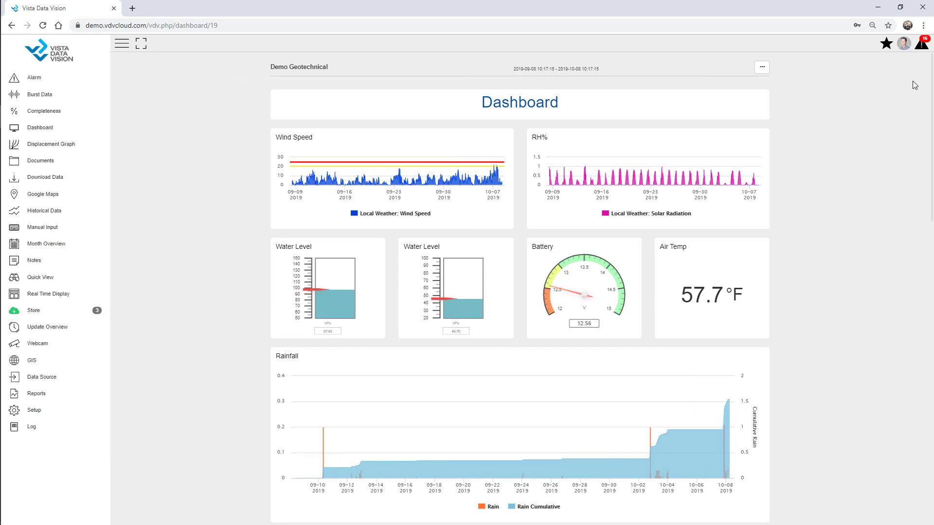
Step: Look through the alarms, user profile and favourites panels, and try full-screen view
click(922, 48)
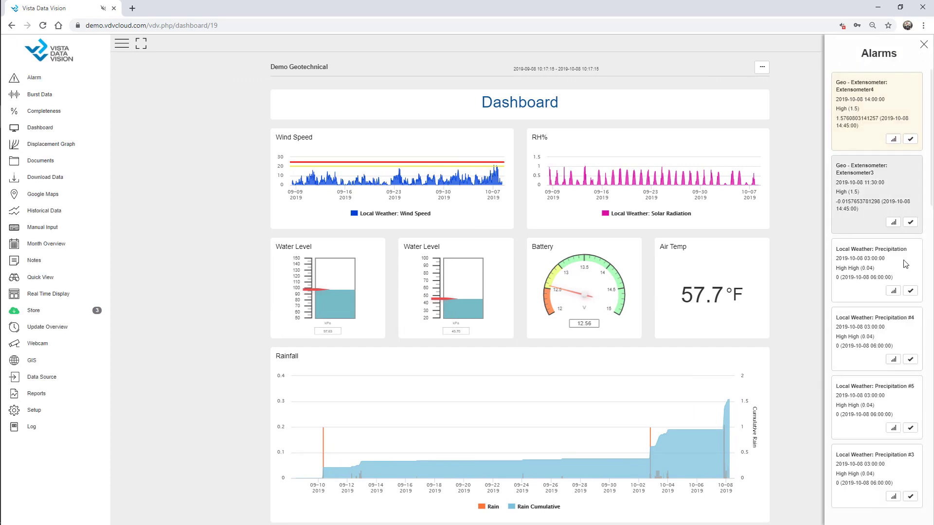
click(921, 46)
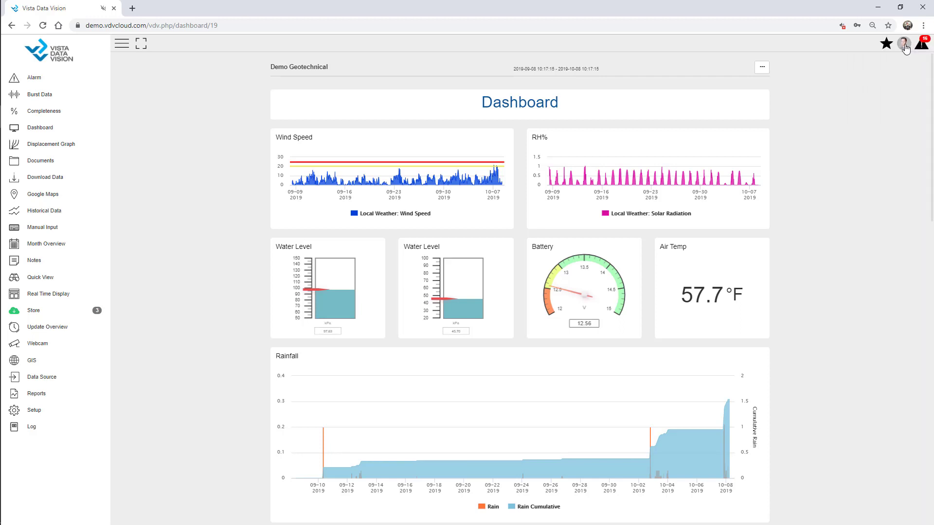
click(903, 43)
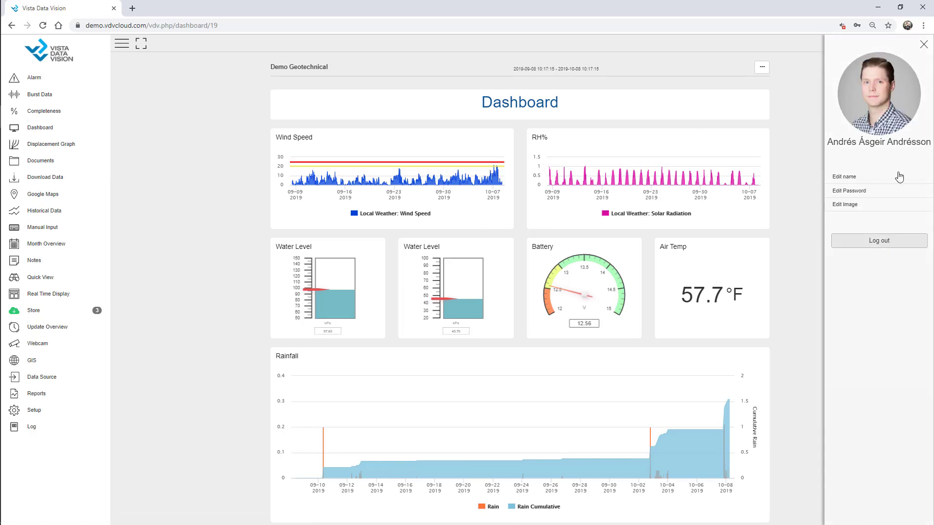
click(923, 47)
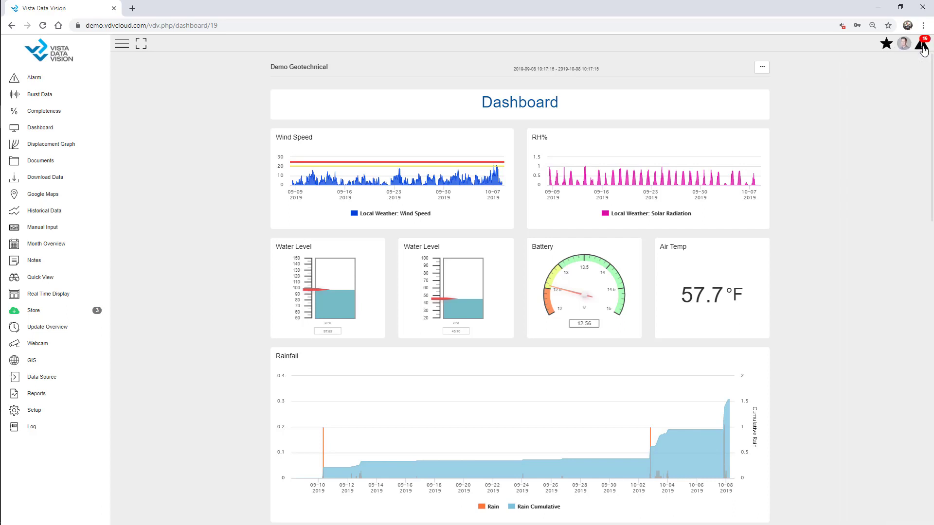
click(886, 44)
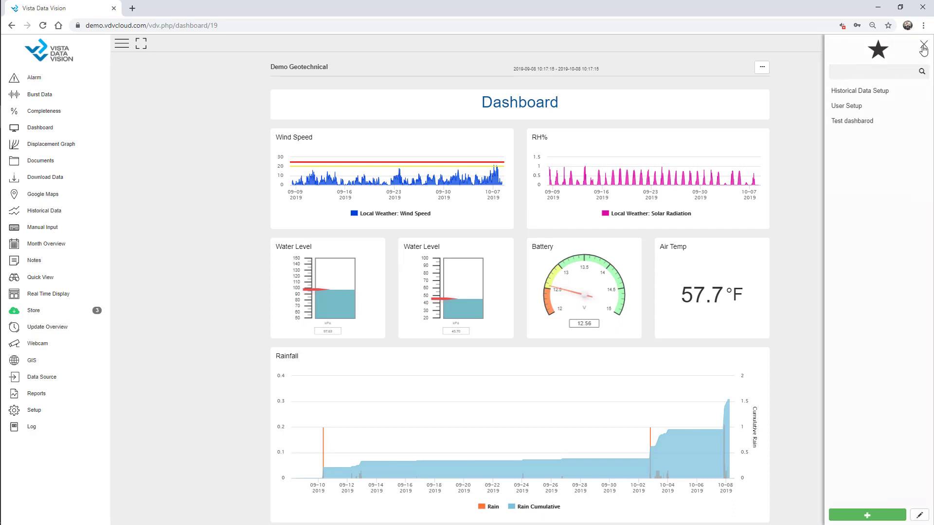
click(923, 46)
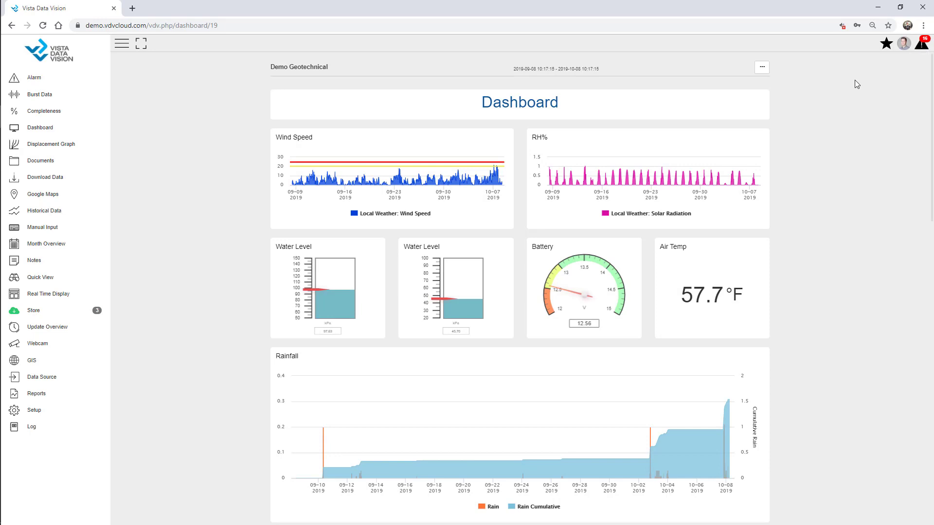
click(139, 47)
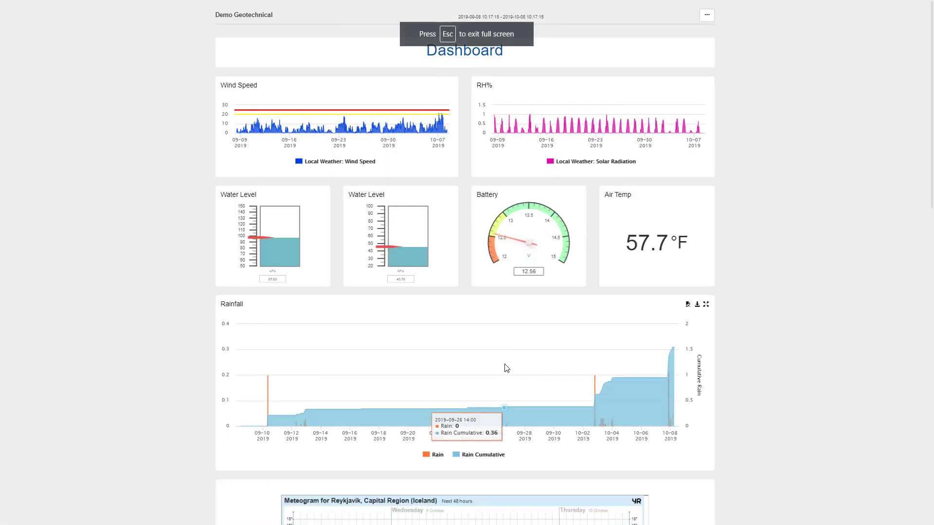
key(Escape)
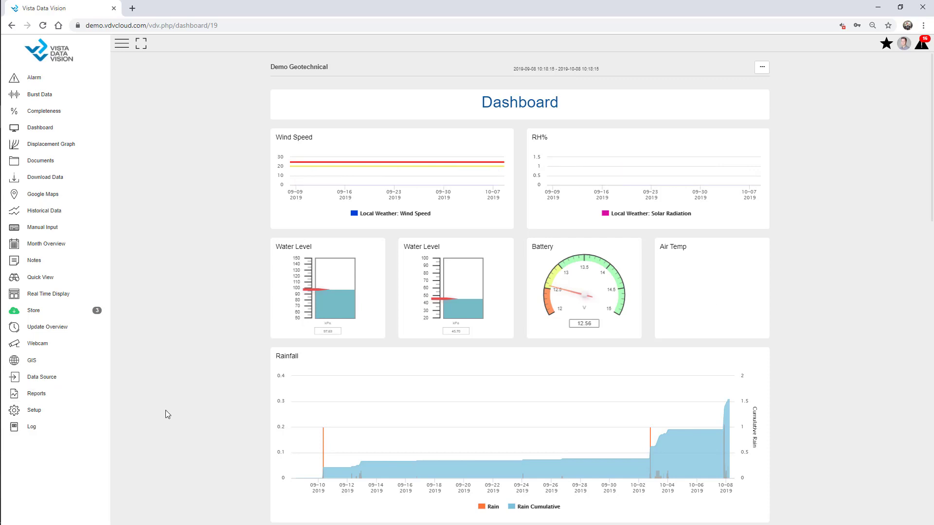
Step: Filter the setup pages for 'Owner', open the Owner page and begin adding an owner
click(59, 412)
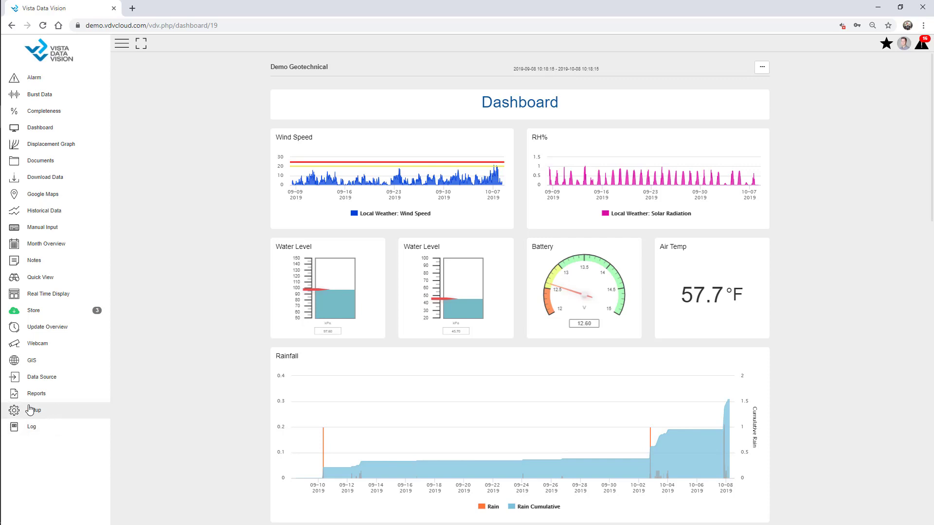
click(35, 412)
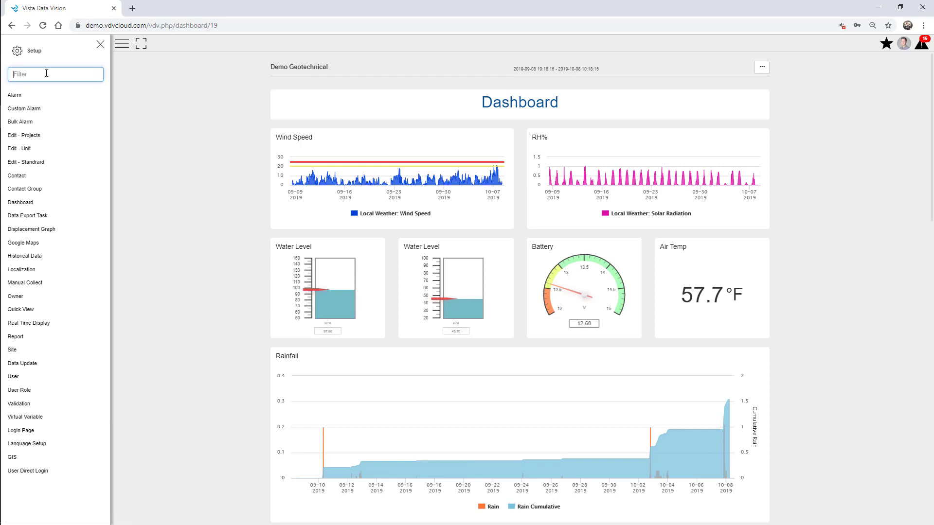
text(Owner)
drag(46, 75, 1, 68)
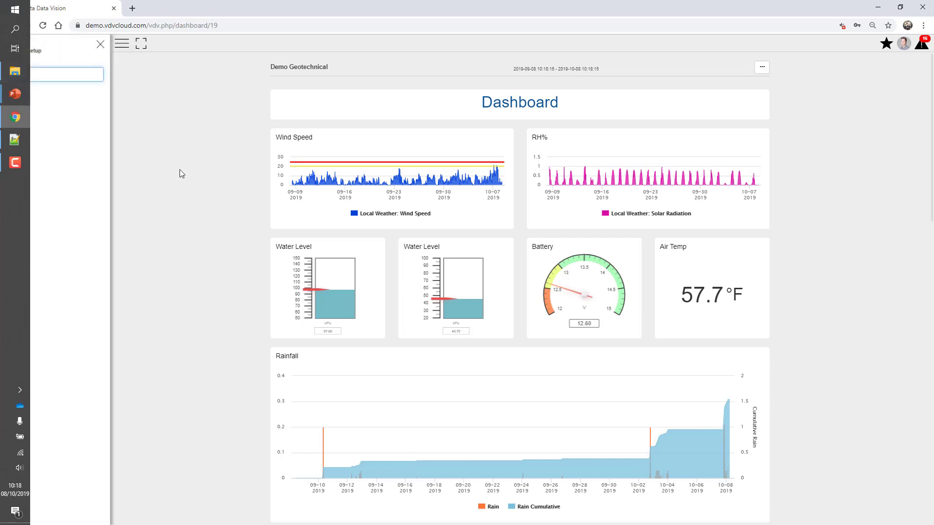
click(32, 114)
click(27, 99)
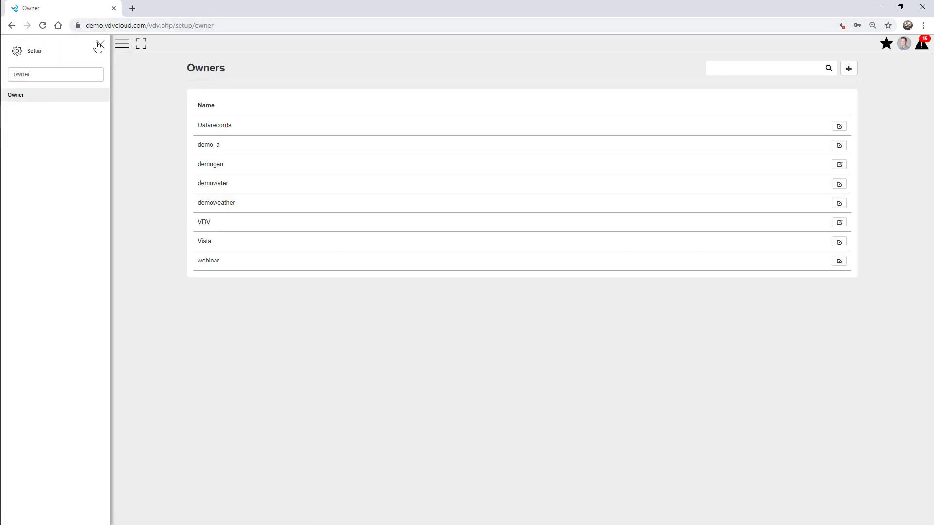
click(101, 44)
click(848, 68)
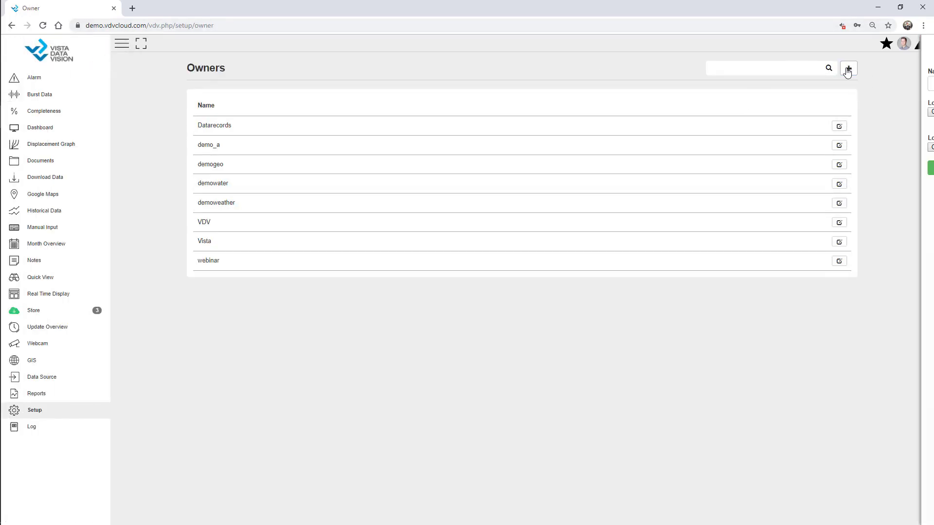
click(862, 81)
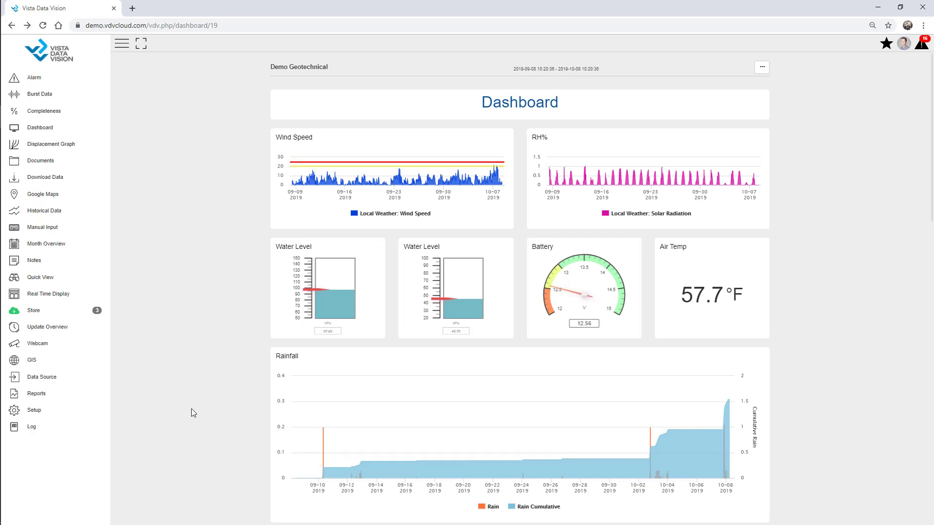
Step: Return to the Owner setup page by filtering the setup pages for 'owner'
click(35, 412)
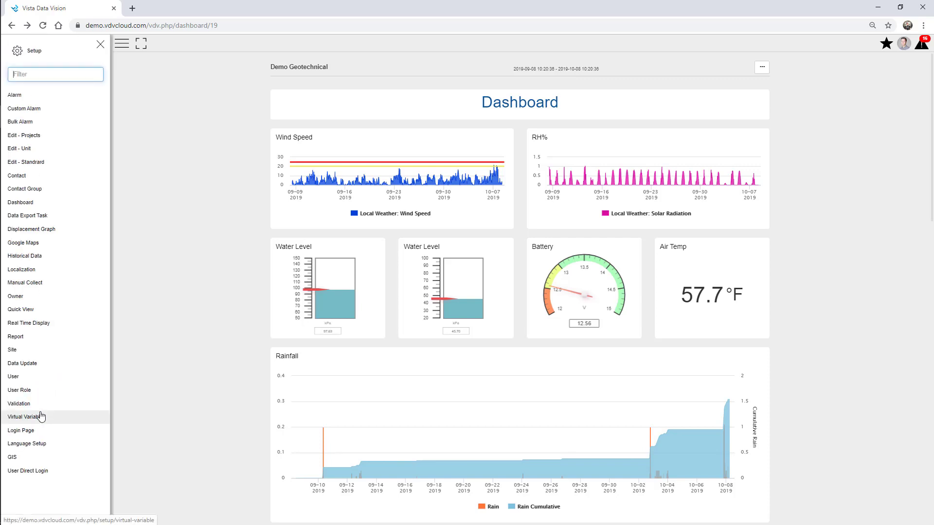
click(35, 75)
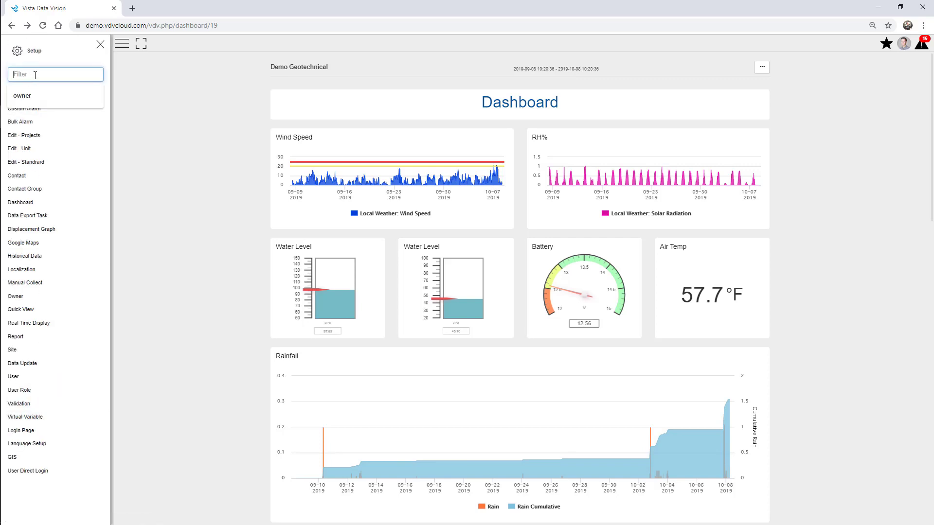
text(owner)
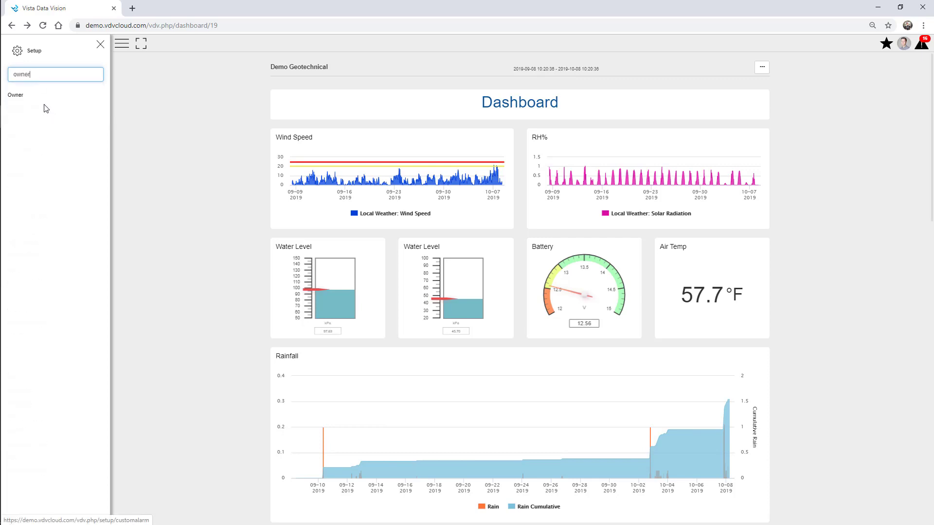
click(35, 96)
click(100, 45)
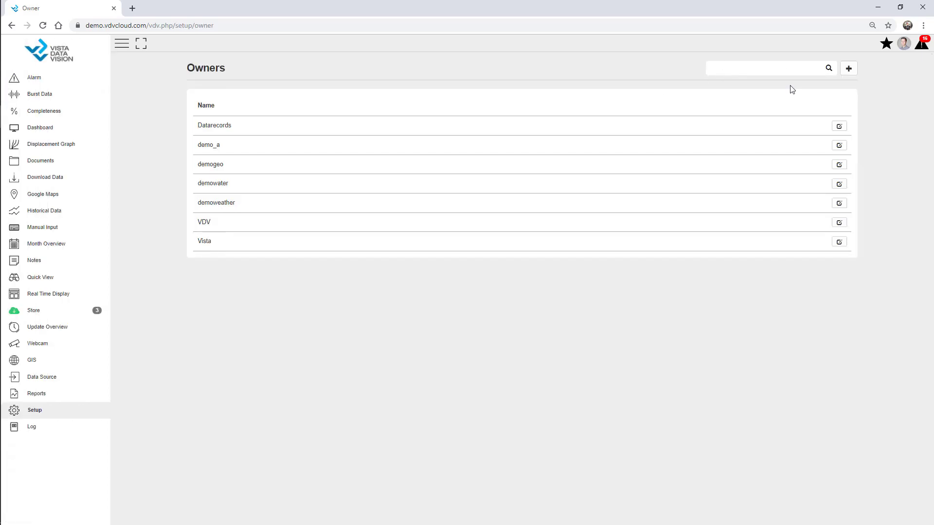
Step: Create a new owner named '01 Webinar' and save it
click(850, 69)
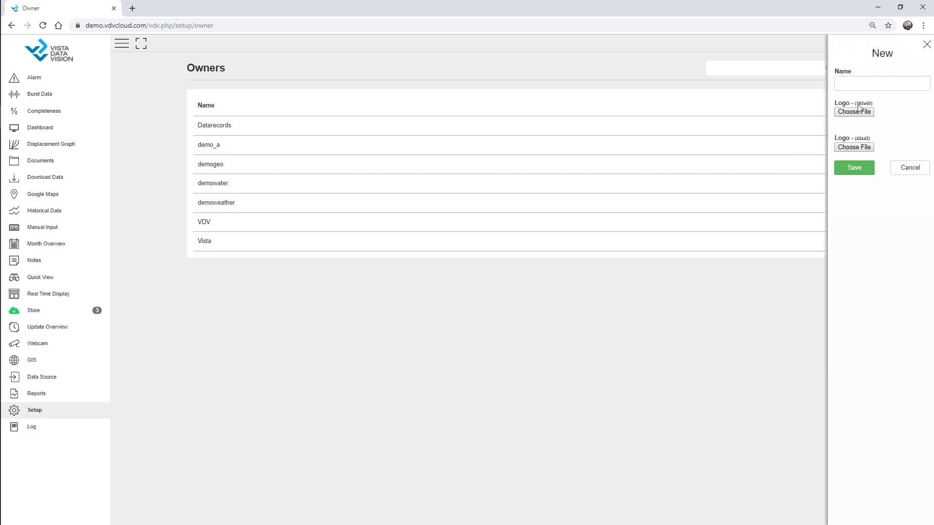
click(870, 86)
text(01)
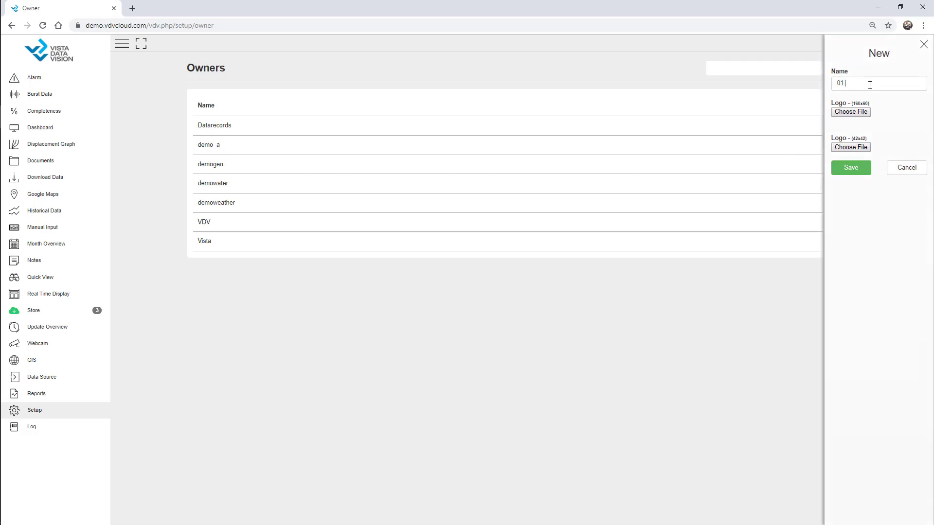
text( Webinar)
click(856, 173)
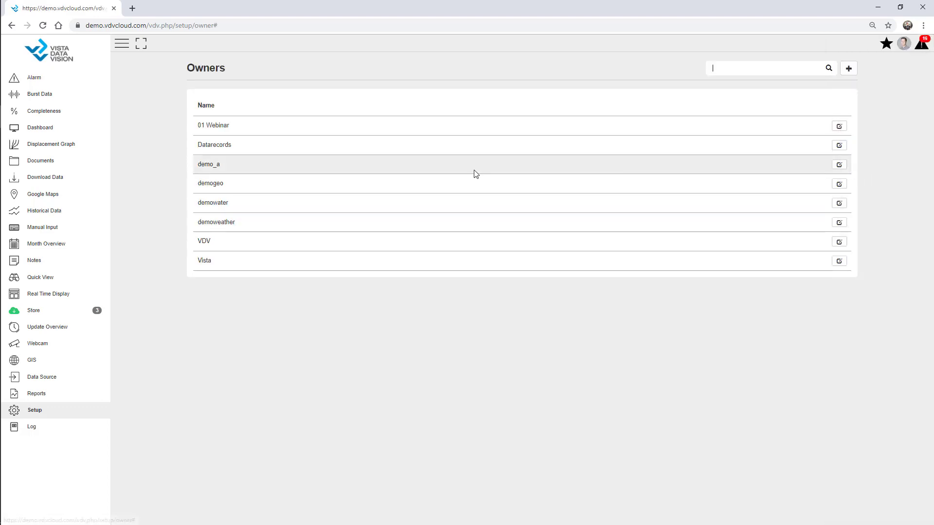
drag(197, 124, 248, 144)
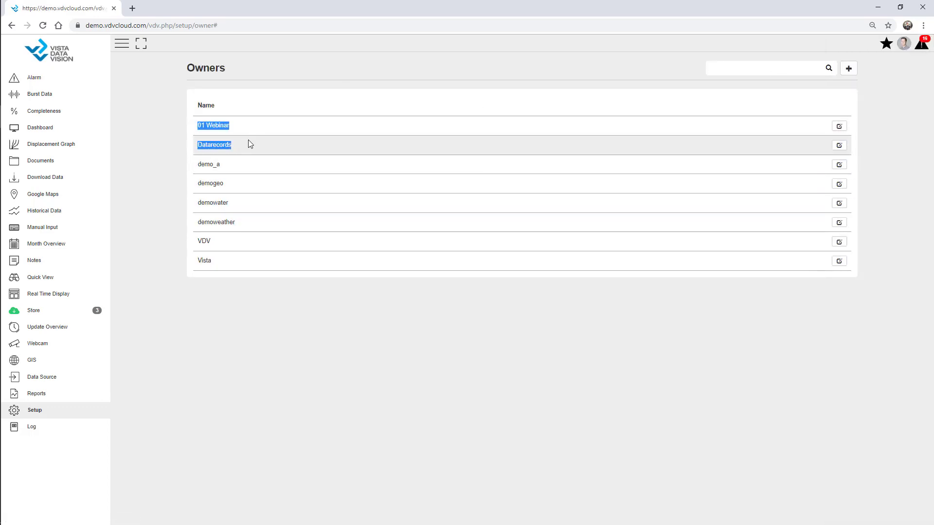
click(225, 126)
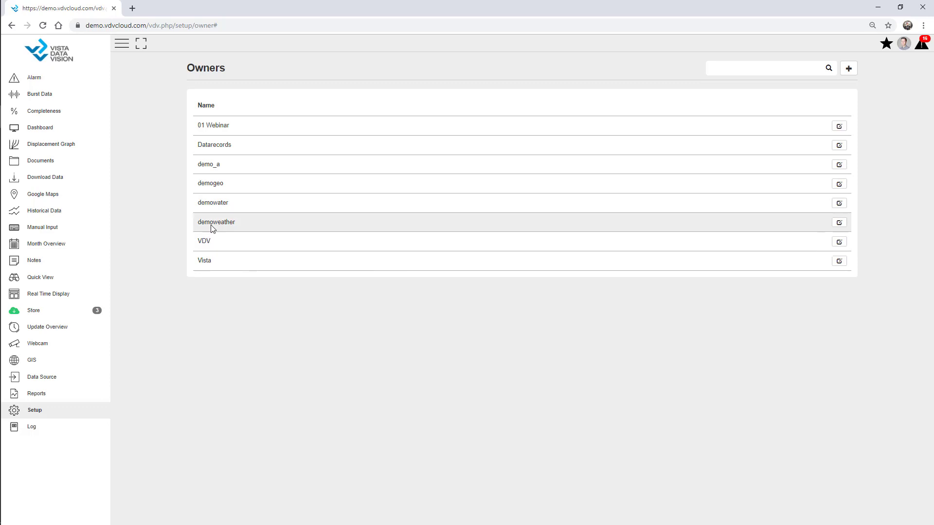
Step: Review the data source file locations and file formats, opening the Logger CSI format
click(50, 380)
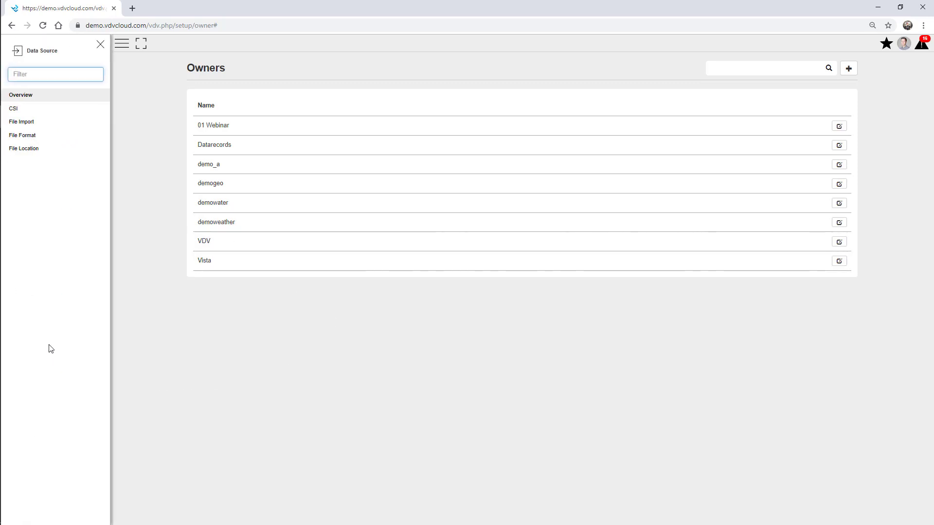
click(31, 155)
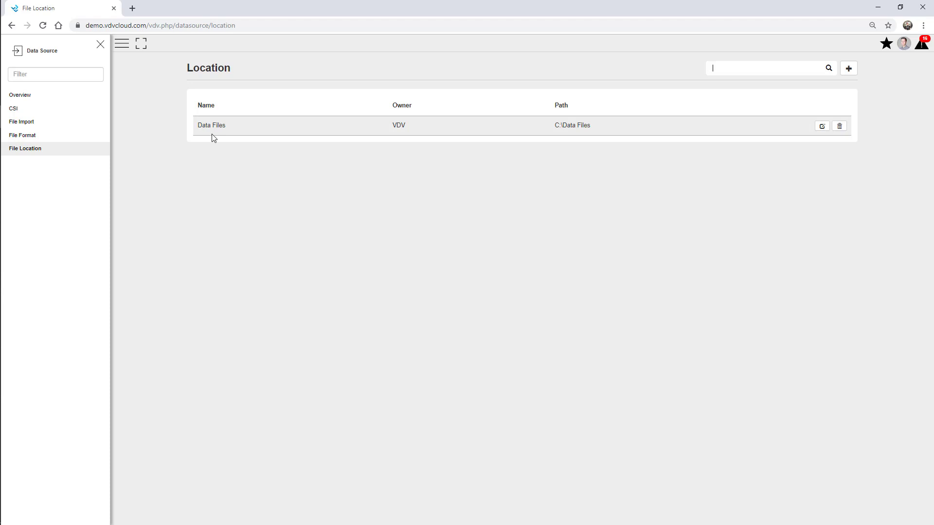
click(33, 140)
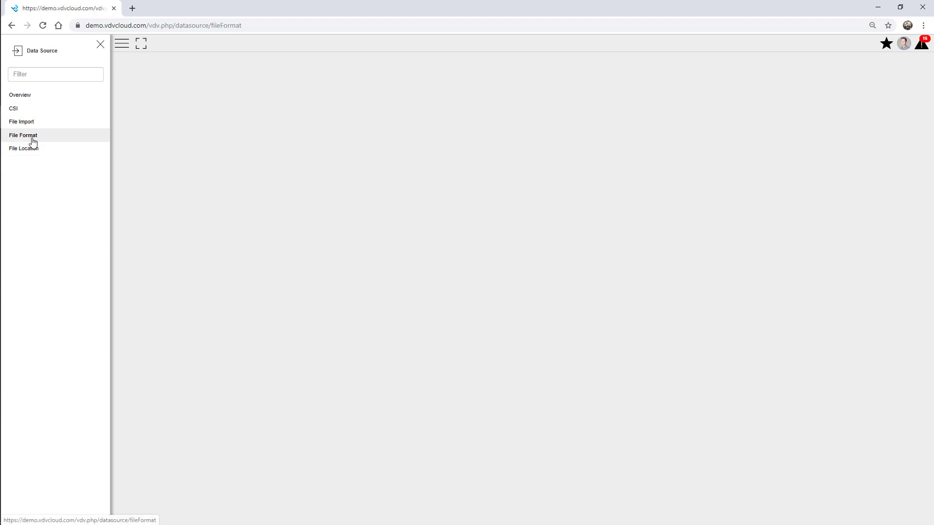
click(100, 45)
click(823, 127)
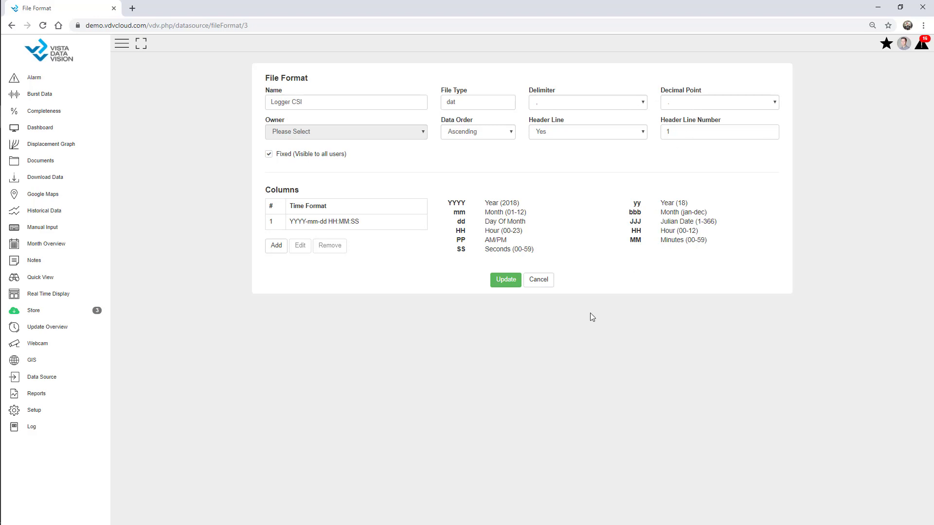
Step: Switch to the Data Source File Import page
click(92, 377)
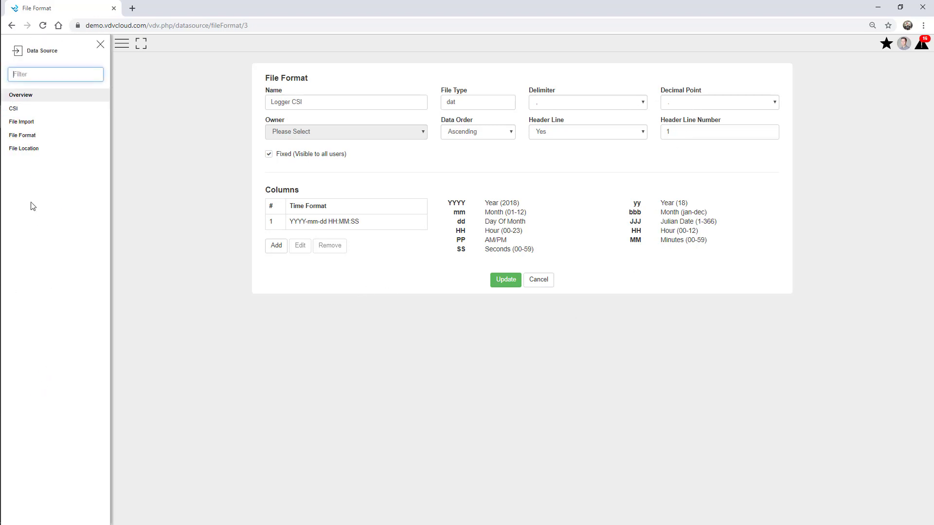
click(15, 122)
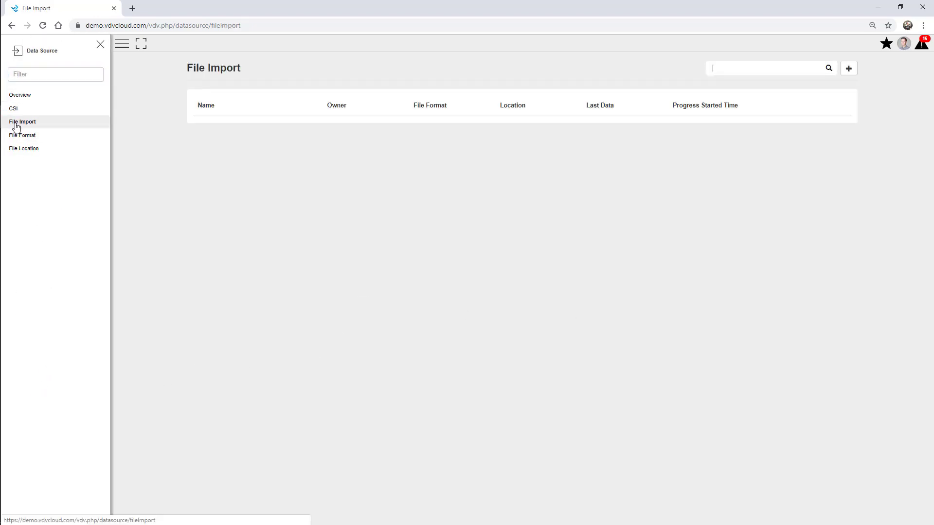
click(100, 45)
Step: Set up the 'AWS - Webinar' import of AWS-Data.dat, owner 01 Webinar, Single File, and preview it
click(849, 69)
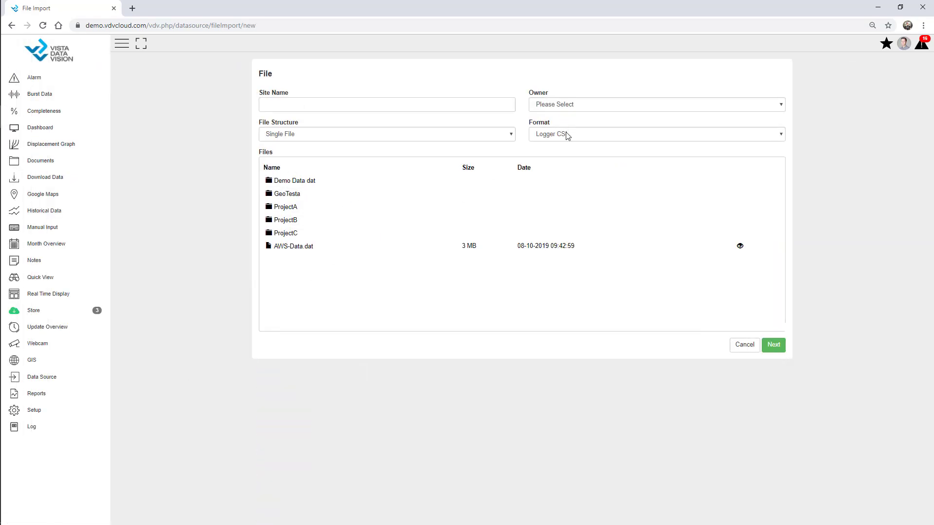
click(562, 104)
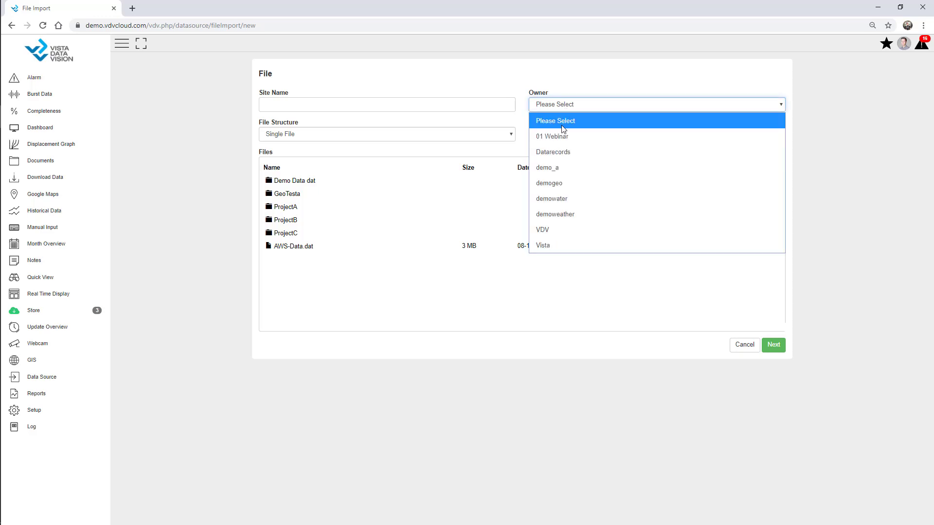
click(564, 138)
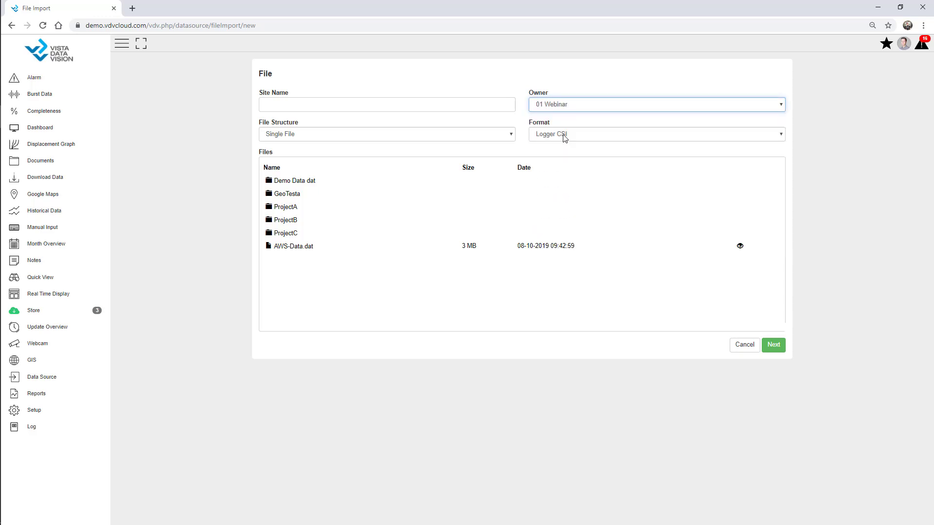
click(293, 250)
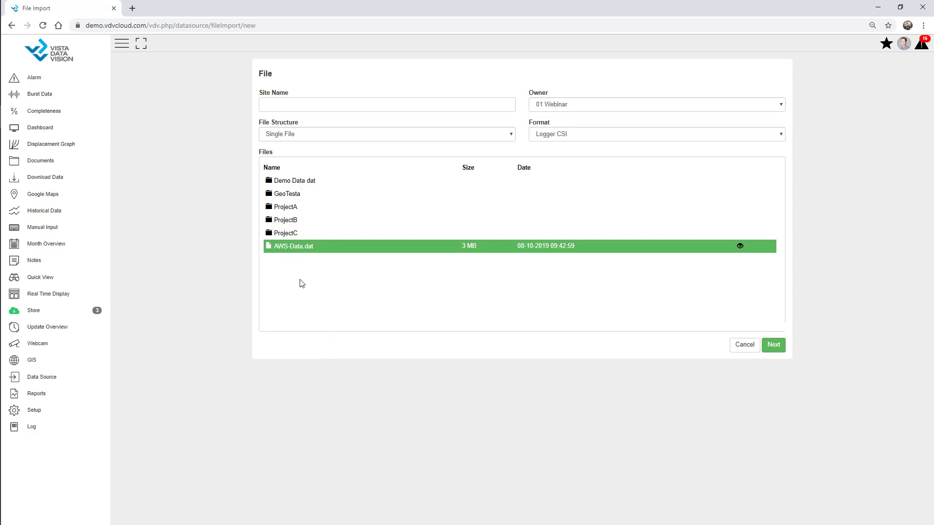
click(289, 102)
text(AWS - Webinar)
click(318, 135)
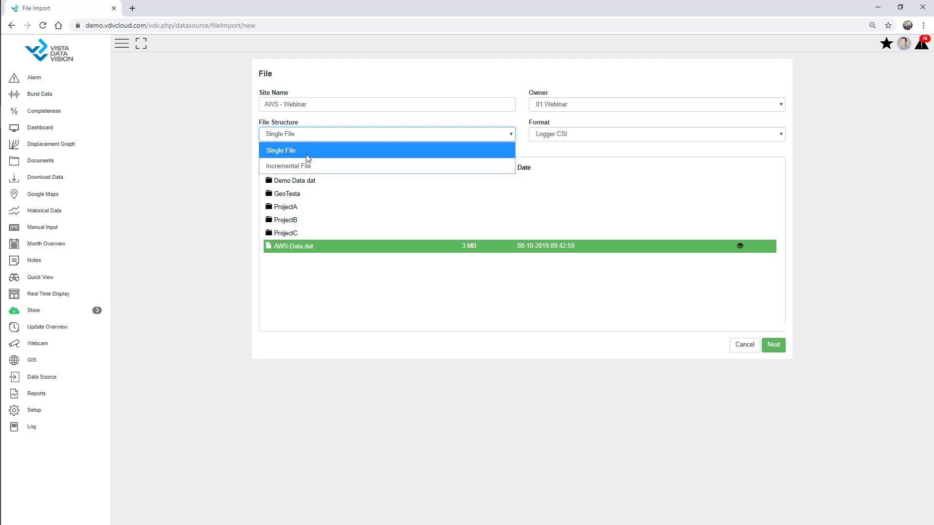
click(217, 157)
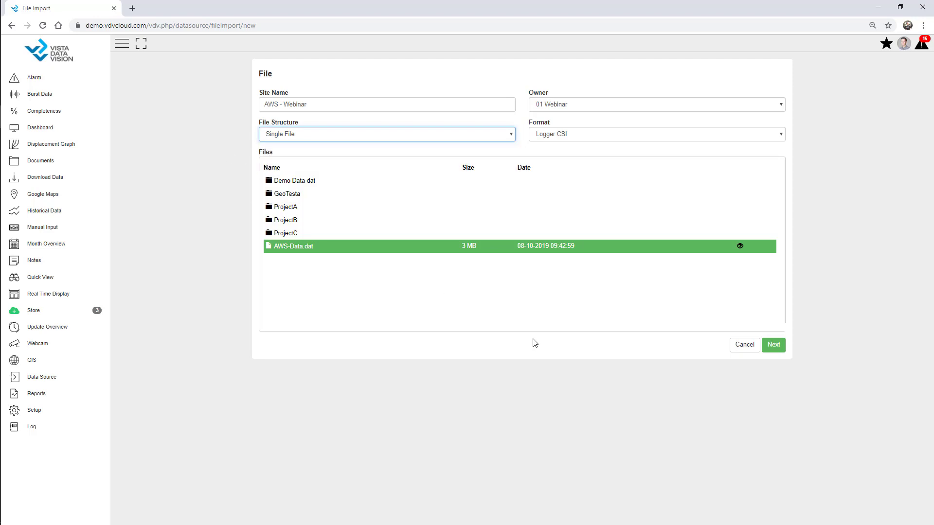
click(773, 346)
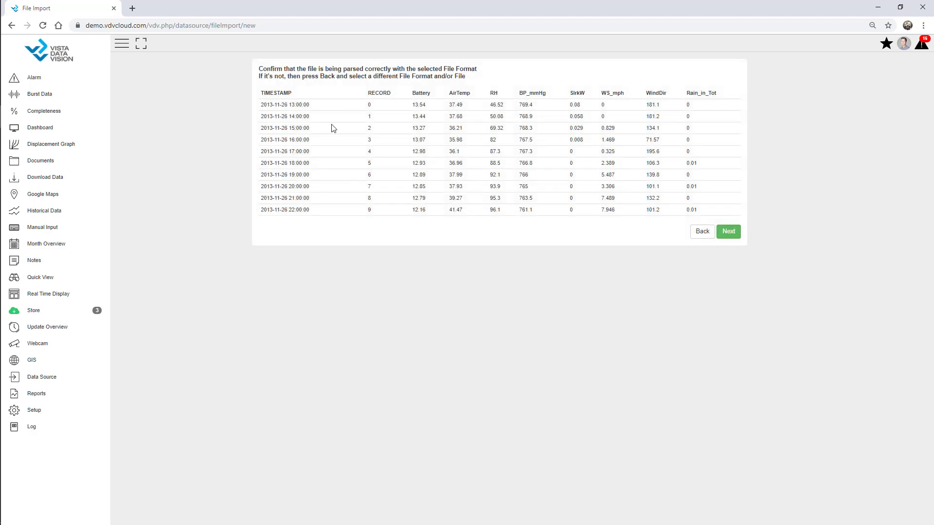
Step: Accept the parsed data, alias RH as RH%, and set Battery's unit to V under Other
click(733, 236)
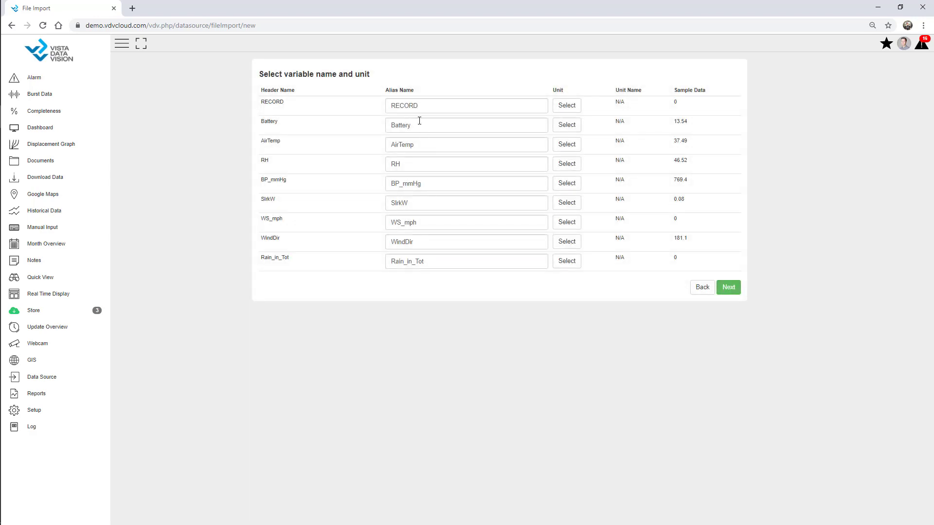
click(424, 164)
text($)
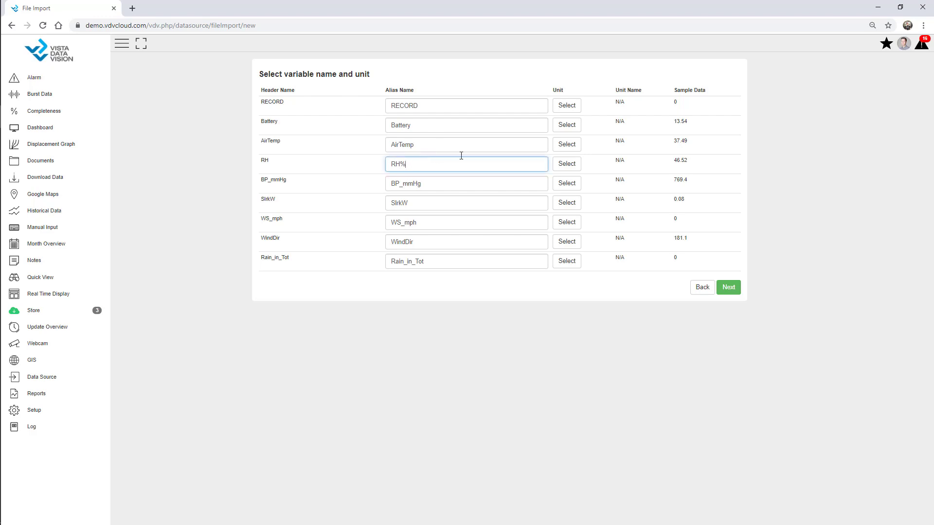
click(565, 125)
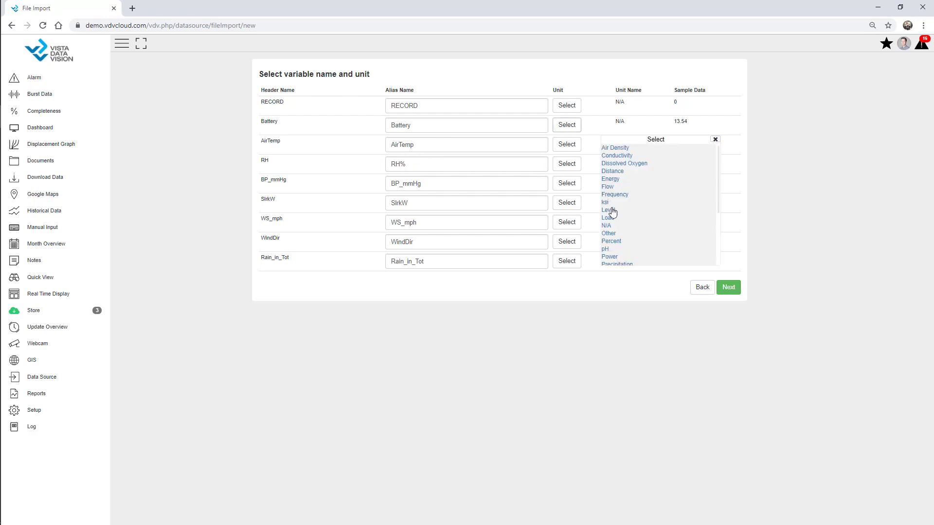
click(609, 234)
scroll(618, 238, down, 3)
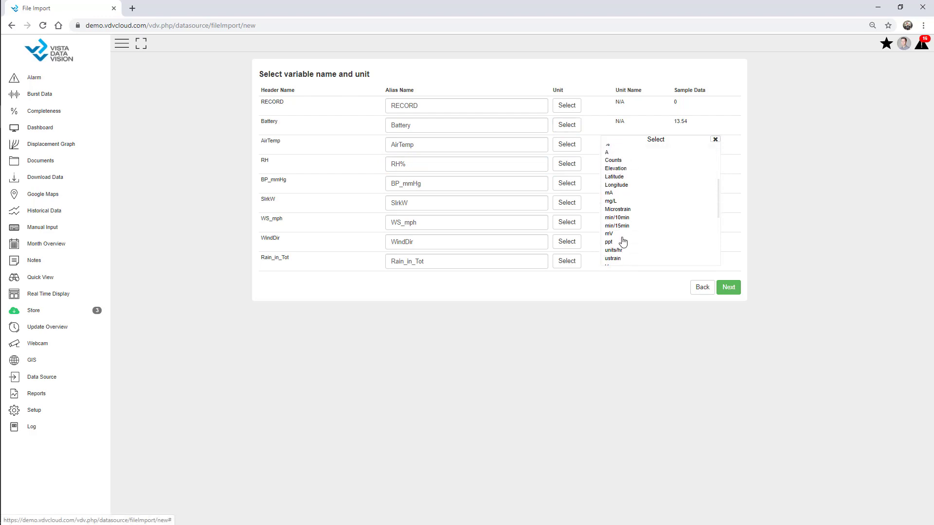
scroll(622, 243, down, 2)
click(612, 228)
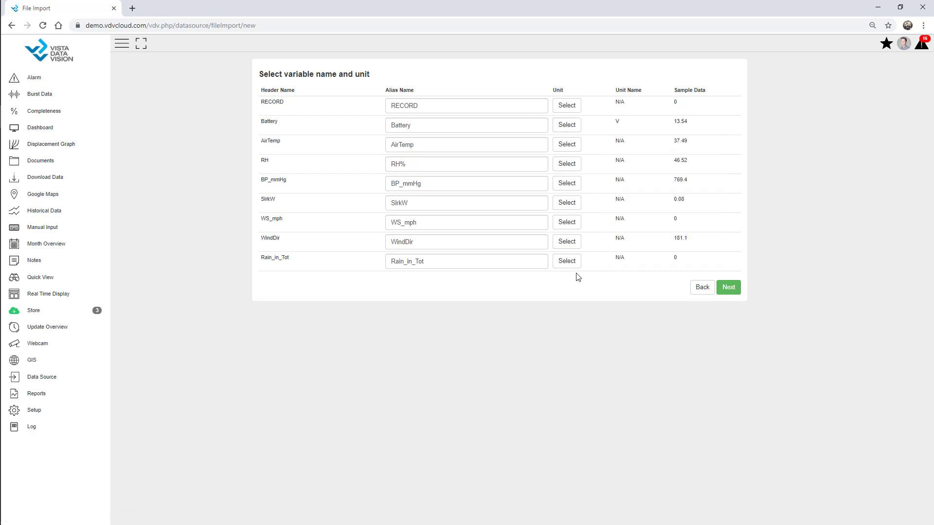
Step: Set WS_mph's unit to mph under Wind Speed and continue to the Confirm page
click(564, 222)
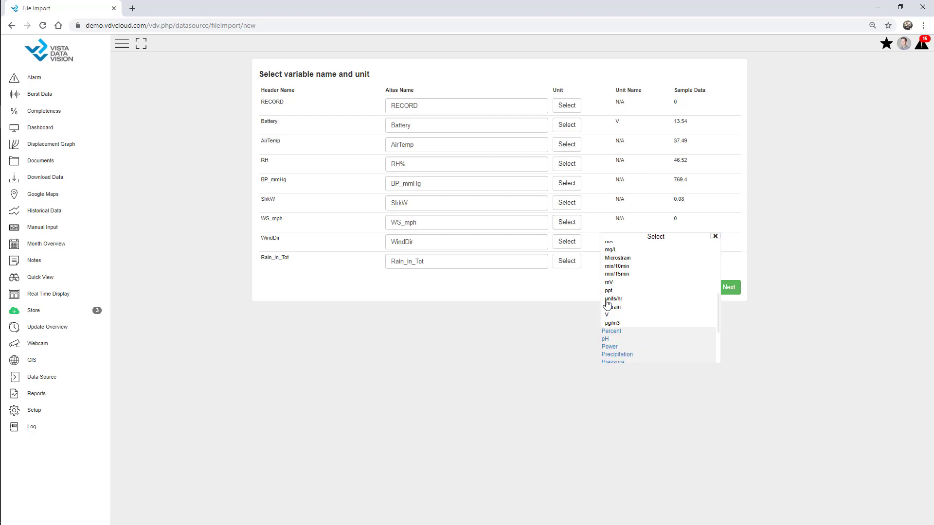
scroll(618, 311, down, 3)
click(626, 358)
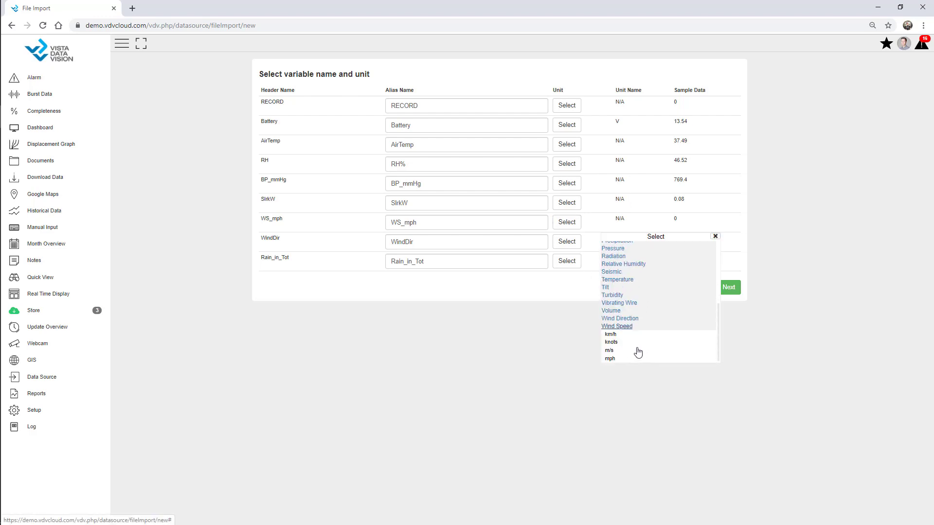
click(614, 359)
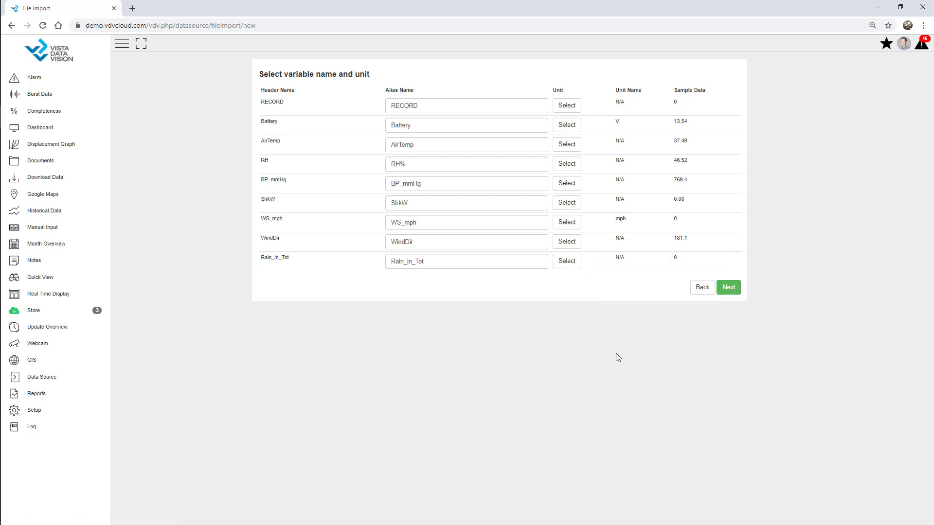
click(729, 291)
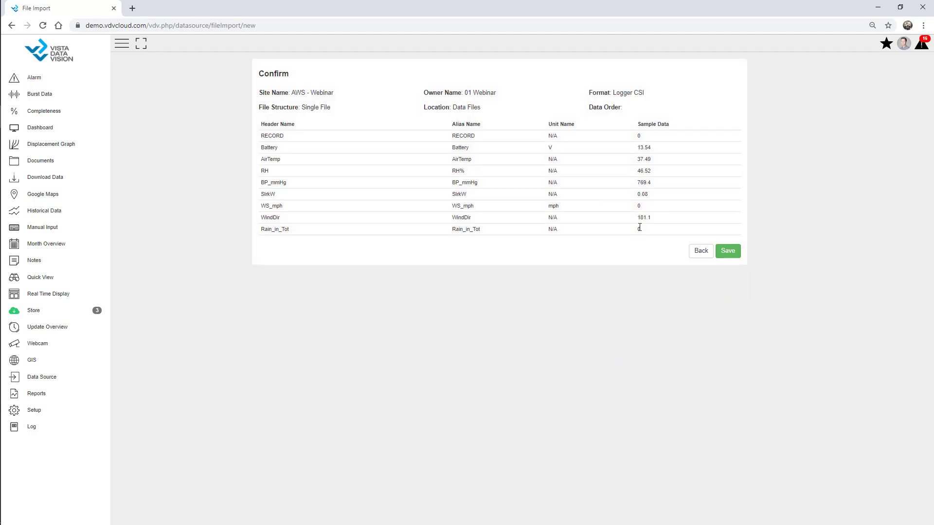
Step: Save the AWS - Webinar file import from the Confirm page
click(730, 253)
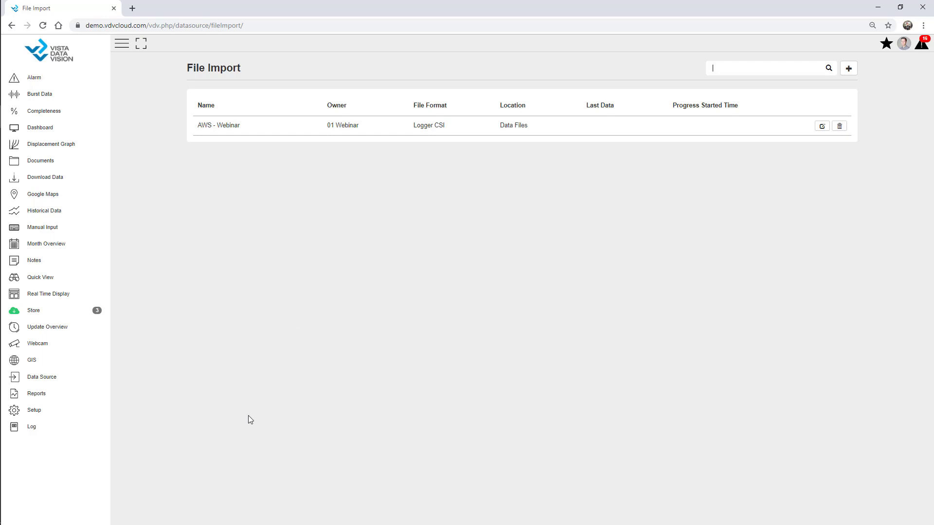
Step: From Dashboard setup, add a dashboard 'Webinar' owned by 01 Webinar and collapse the sidebar to icons
click(64, 414)
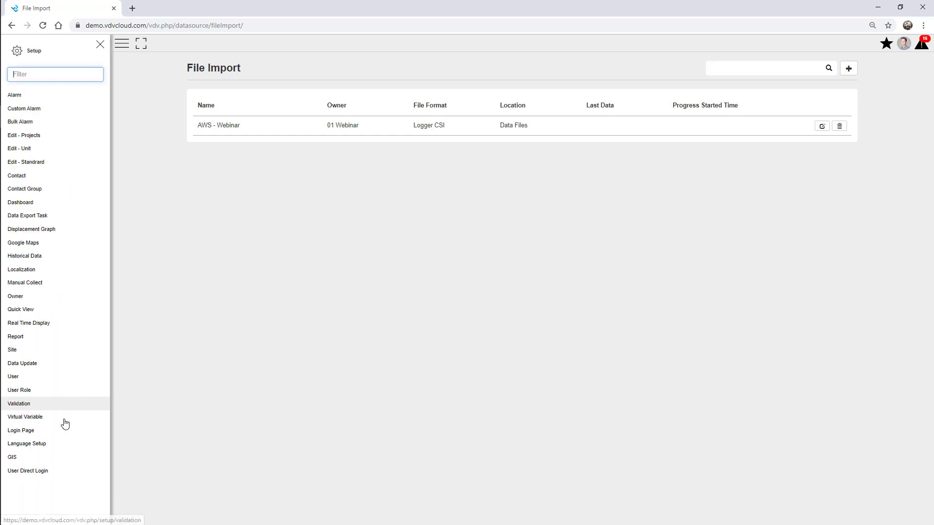
click(24, 206)
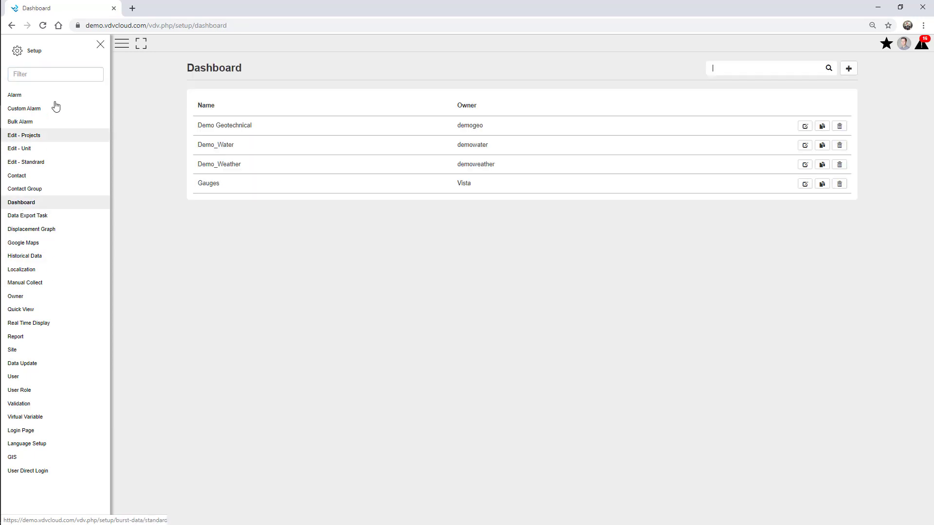
click(100, 45)
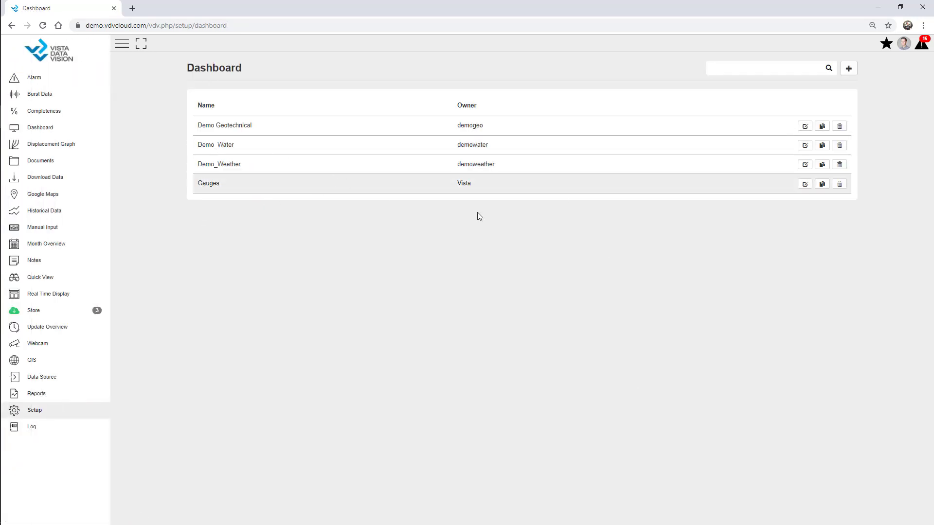
click(849, 72)
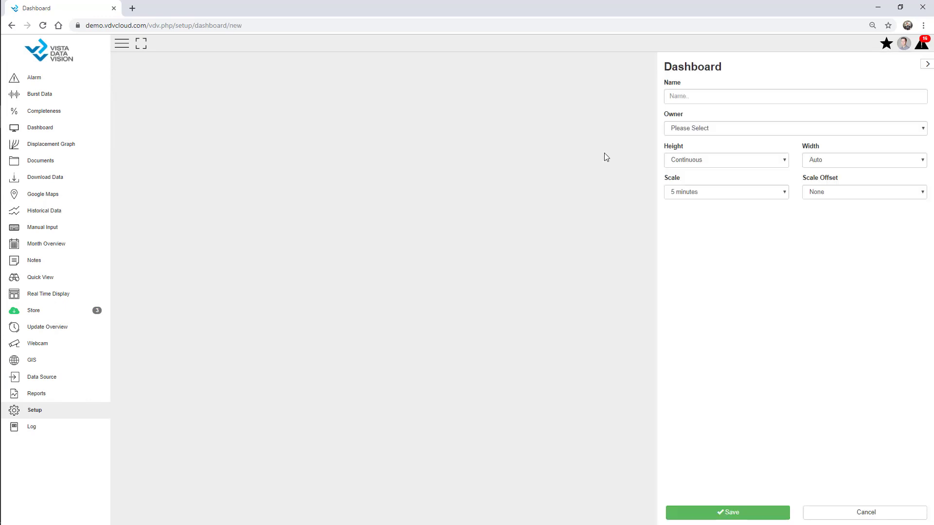
click(691, 96)
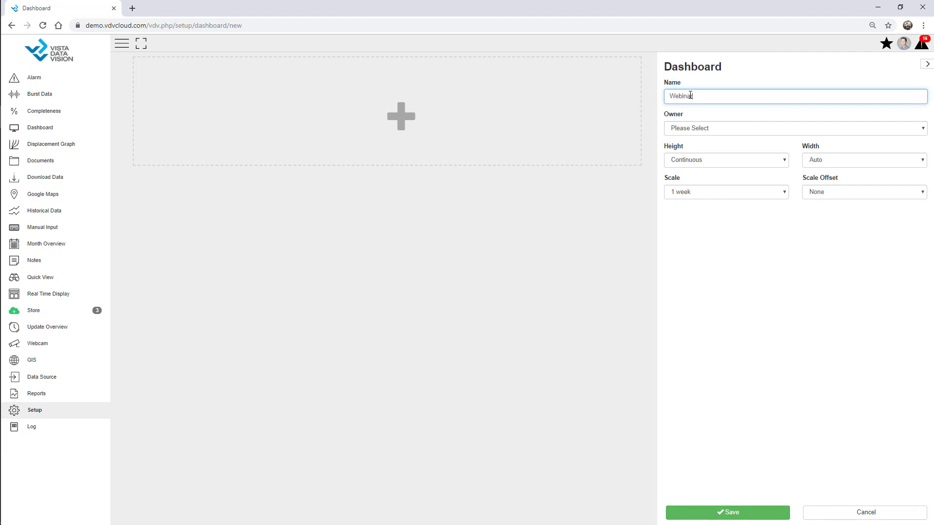
click(699, 130)
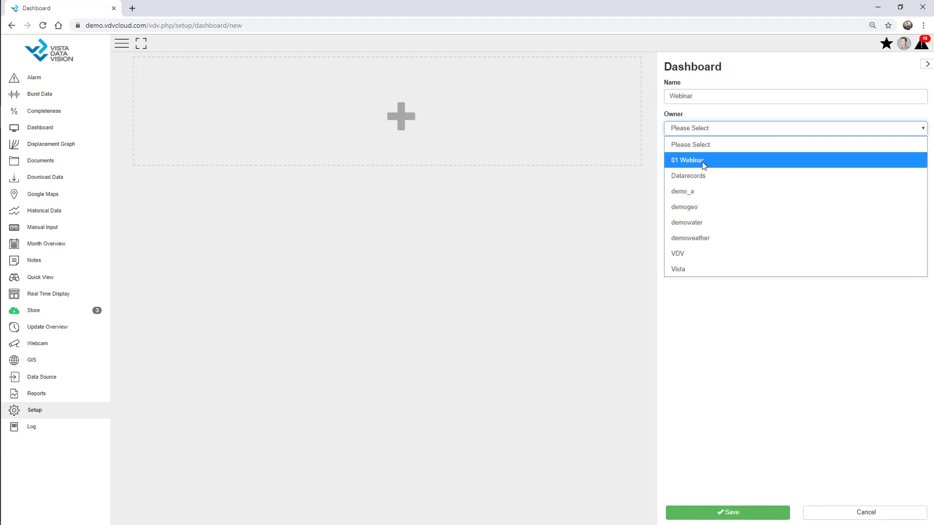
click(703, 165)
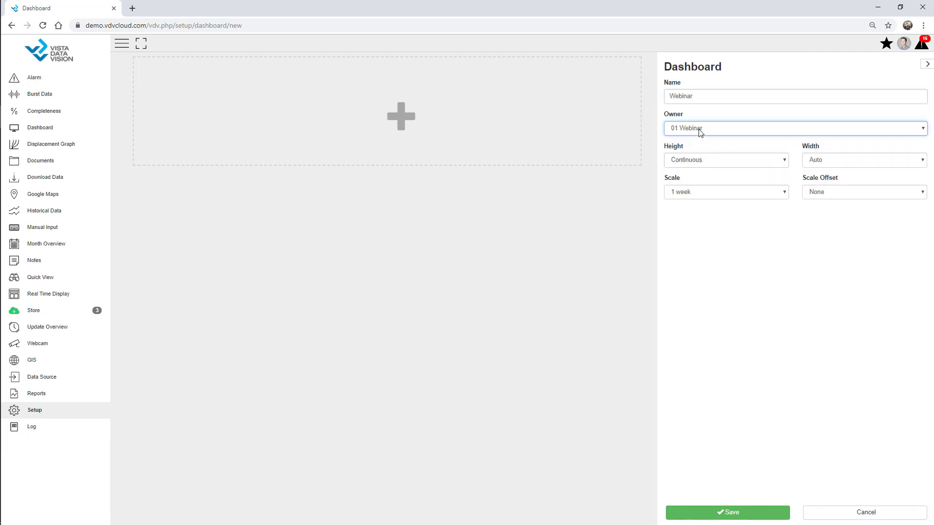
click(122, 47)
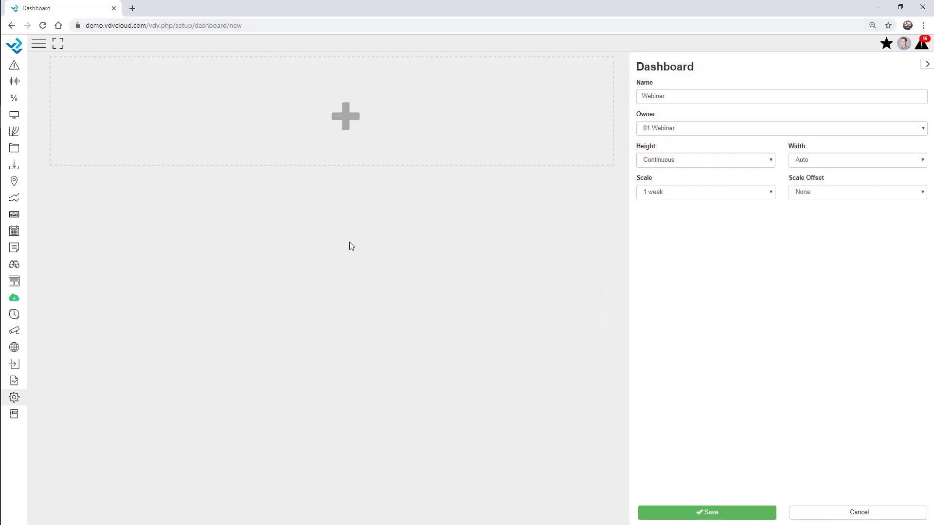
Step: Add a Text column reading 'Webinar Project Demo' to the dashboard
click(303, 121)
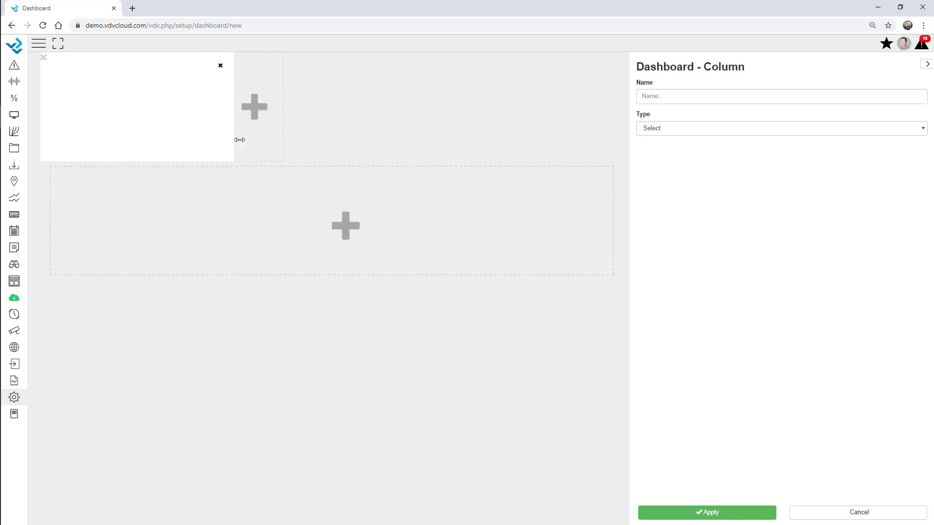
click(675, 128)
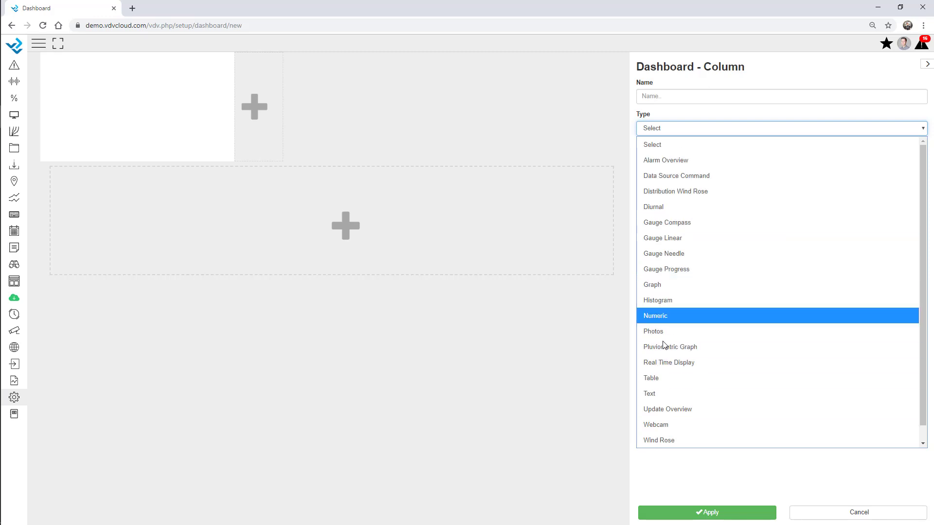
click(664, 394)
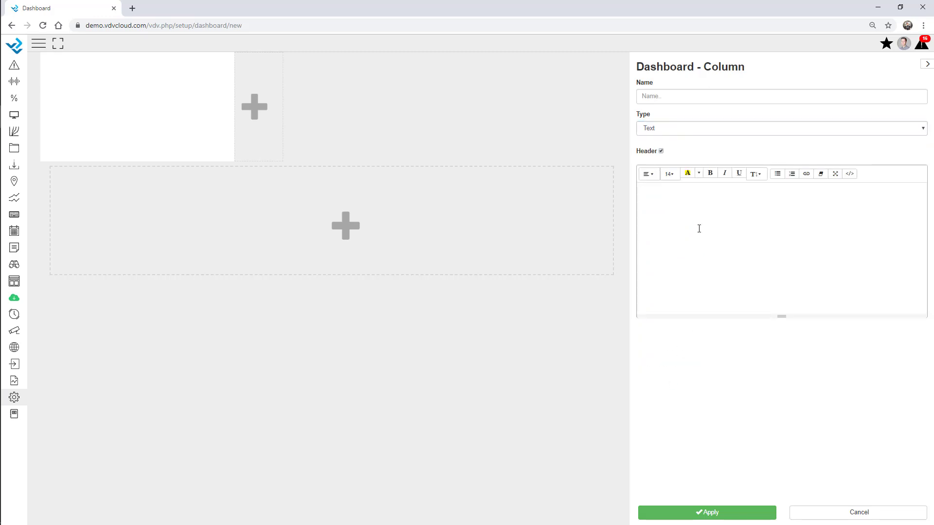
text(Webinar Project Demo)
Step: Set the heading to size 36, centre it, and shrink the header box to 146 px
key(ctrl+a)
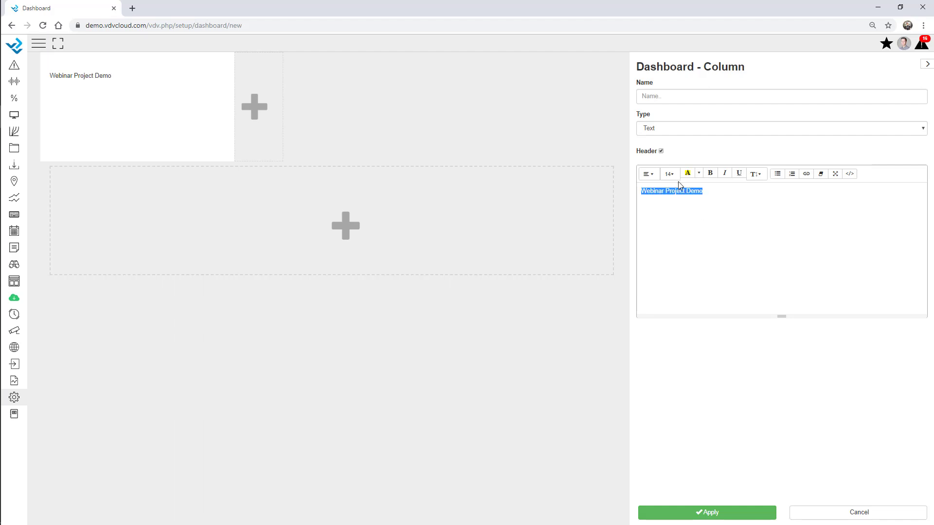
click(670, 173)
click(676, 275)
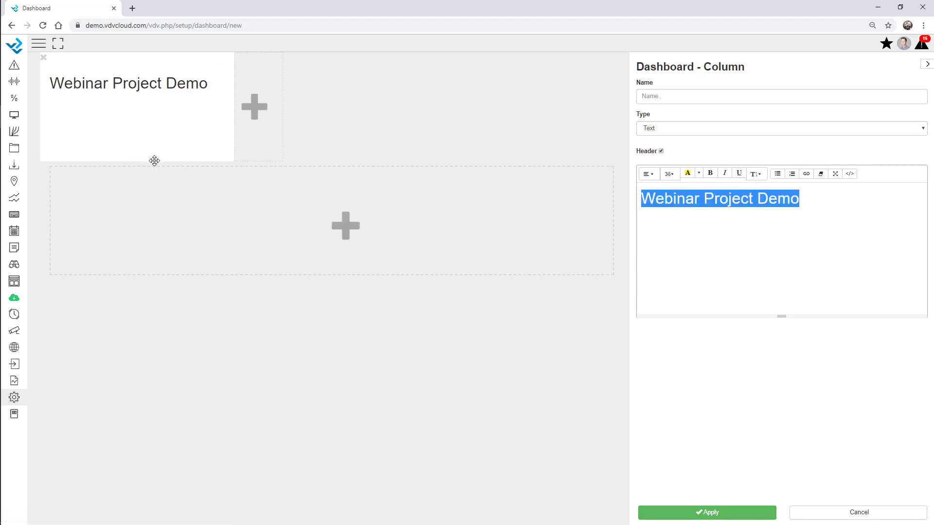
drag(154, 159, 195, 123)
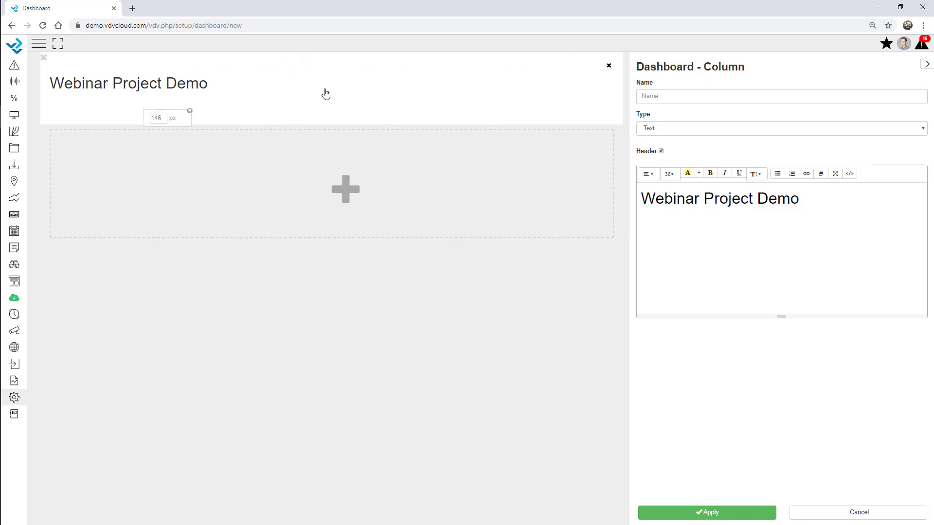
key(ctrl+a)
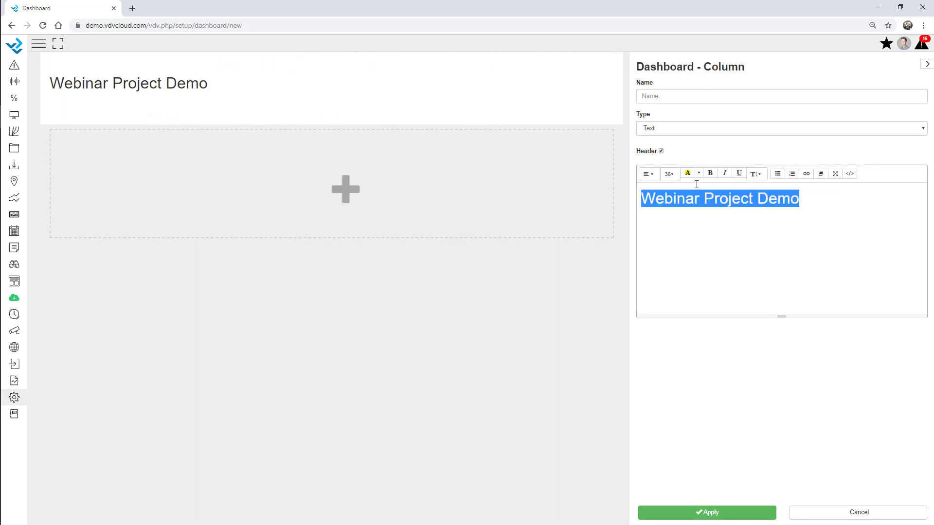
click(650, 180)
click(663, 189)
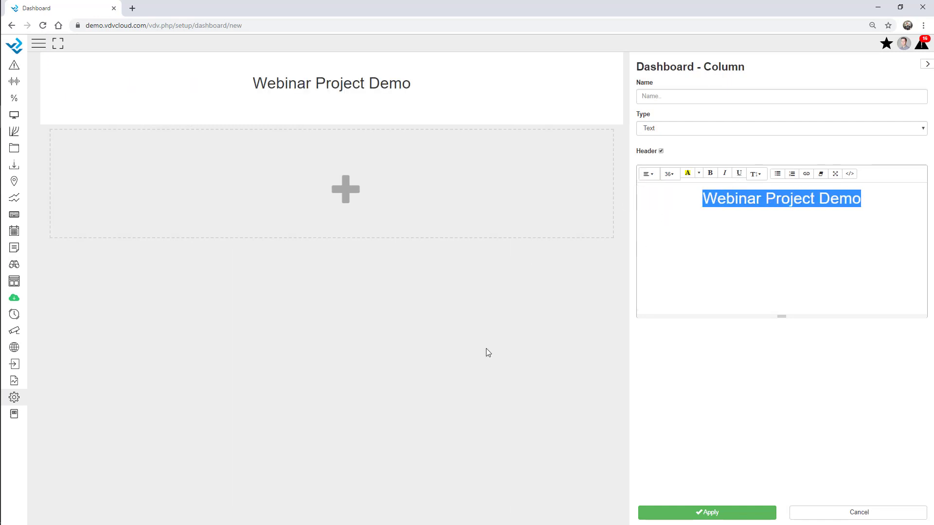
click(534, 324)
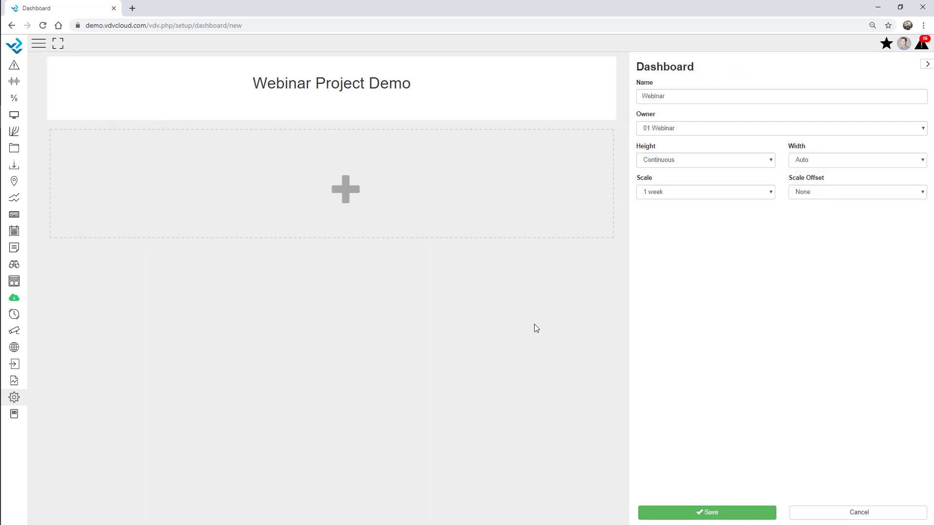
Step: Add a two-thirds-wide Graph column plotting the AWS - Webinar Battery variable
click(326, 216)
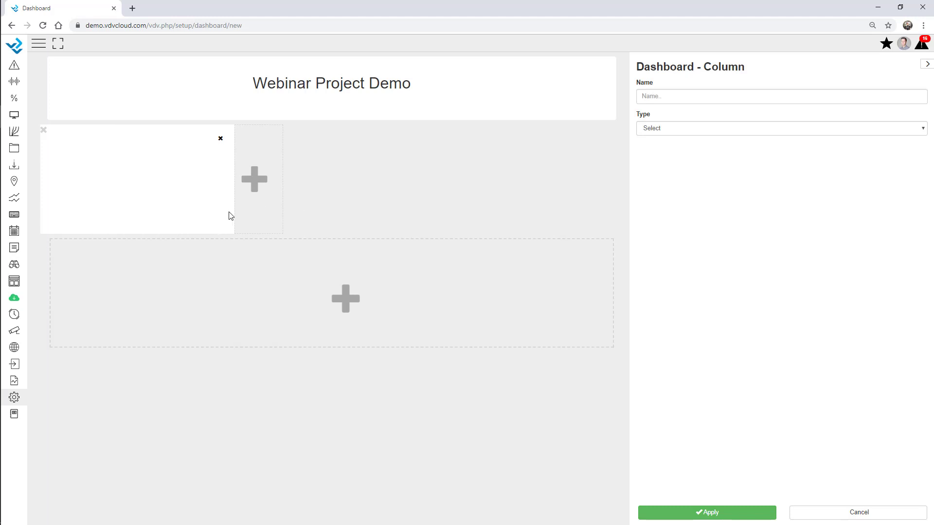
drag(234, 212, 459, 210)
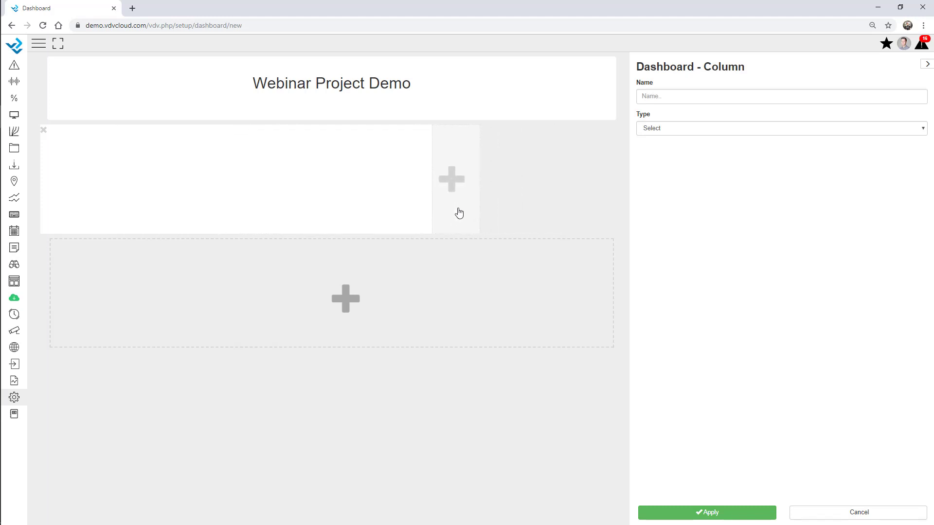
click(718, 128)
click(671, 285)
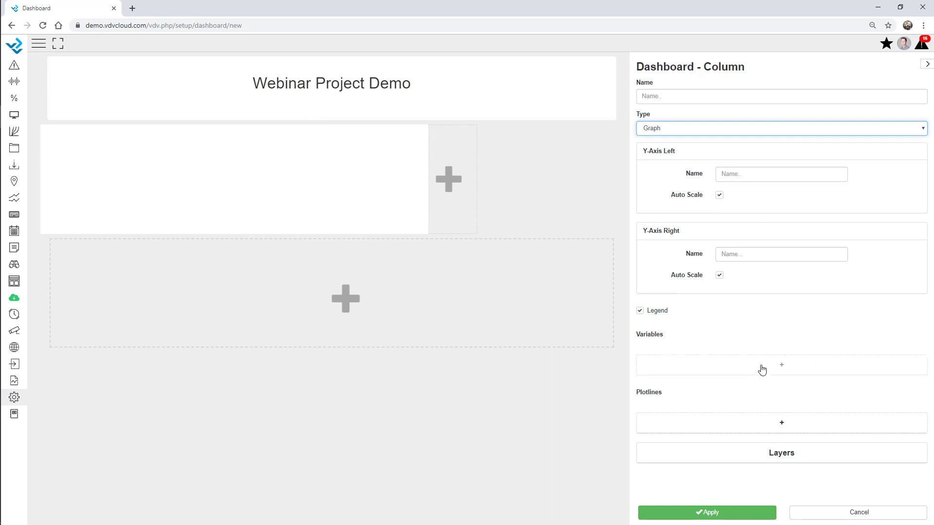
click(761, 368)
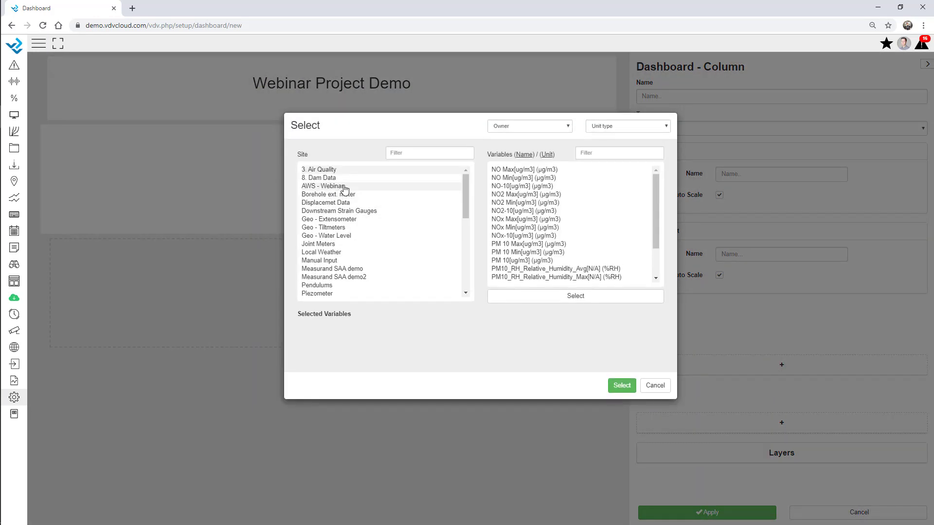
click(333, 187)
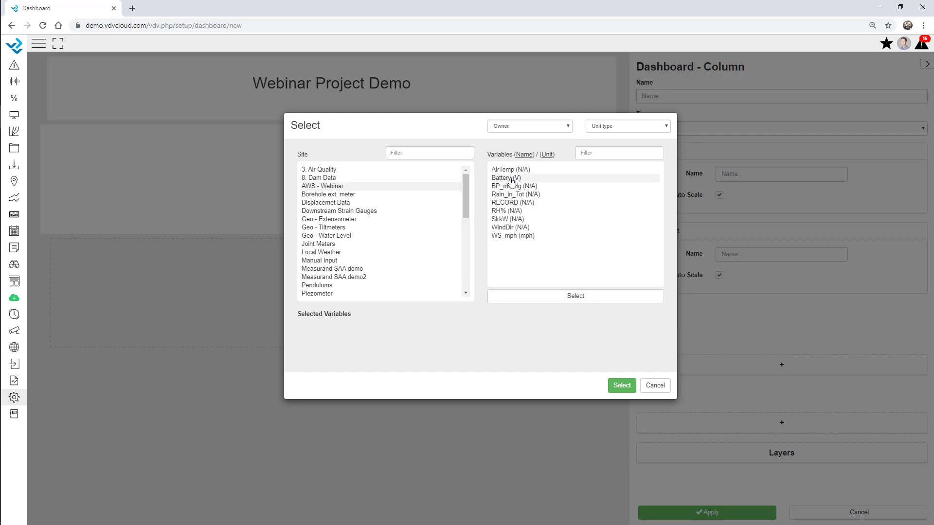
click(511, 180)
click(622, 385)
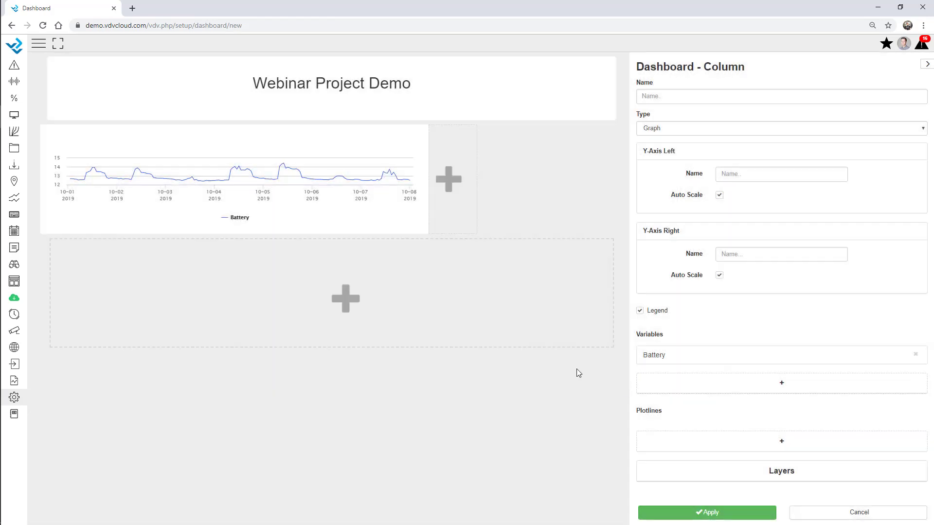
Step: Name the graph 'Battery V', make it 333 px tall, and fix its left axis at 10–15
click(674, 93)
text(Battery V)
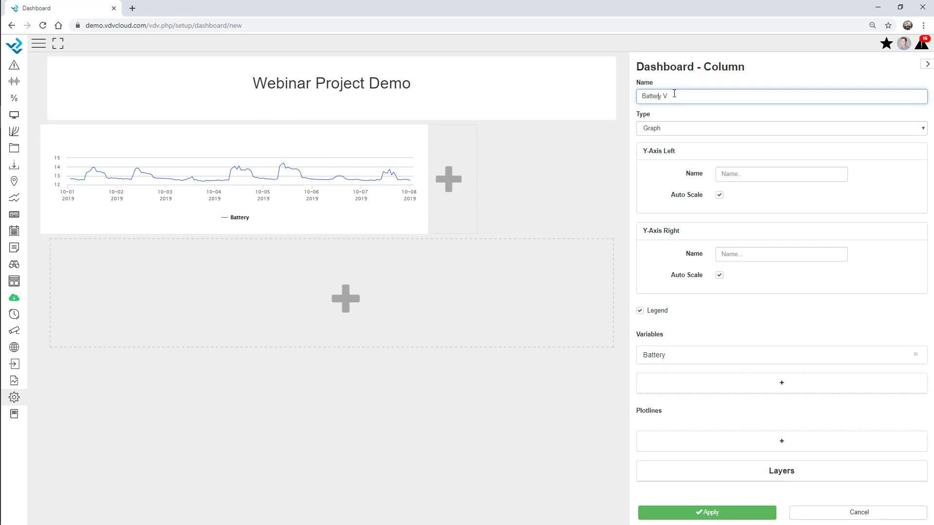
click(773, 76)
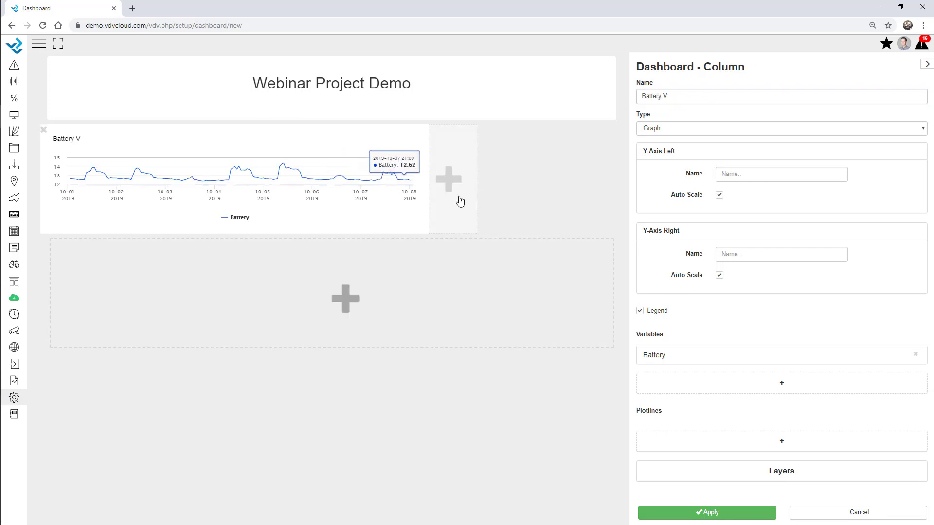
drag(395, 236, 448, 292)
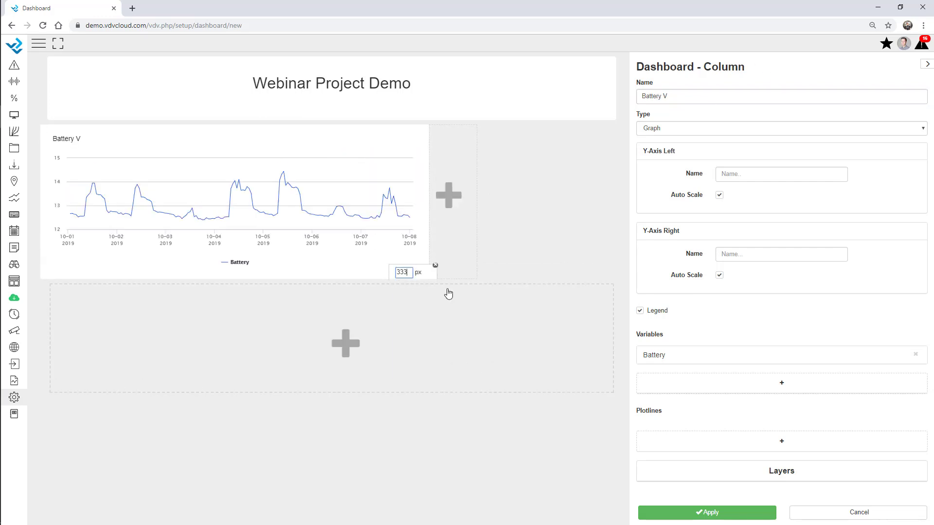
click(720, 196)
click(729, 213)
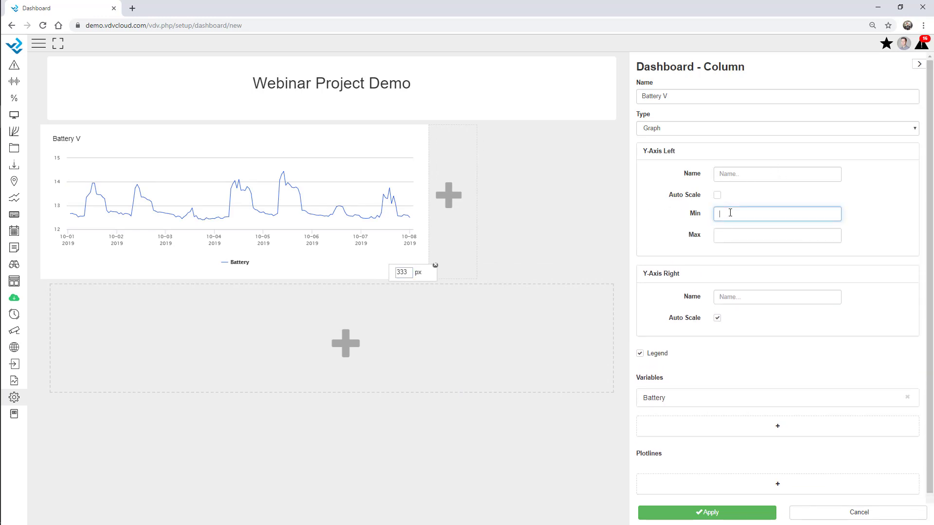
text(10)
key(Tab)
text(1)
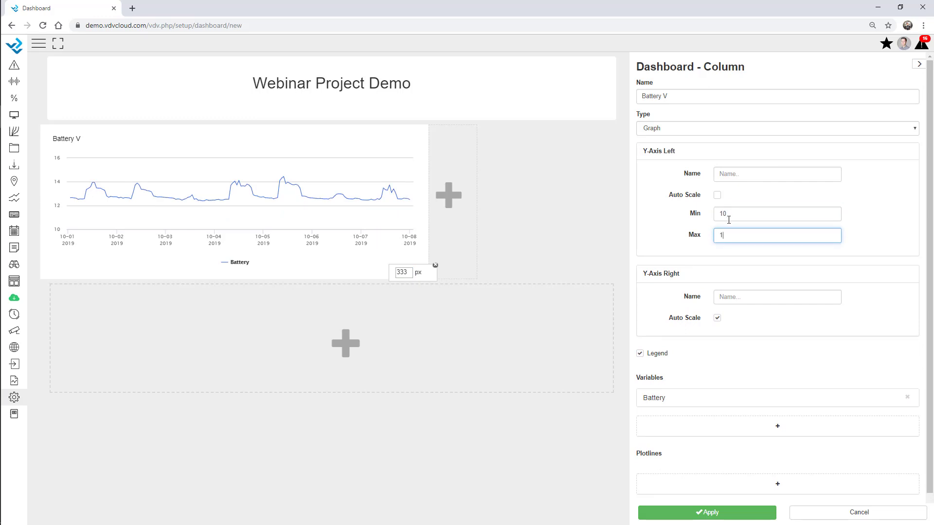
click(862, 215)
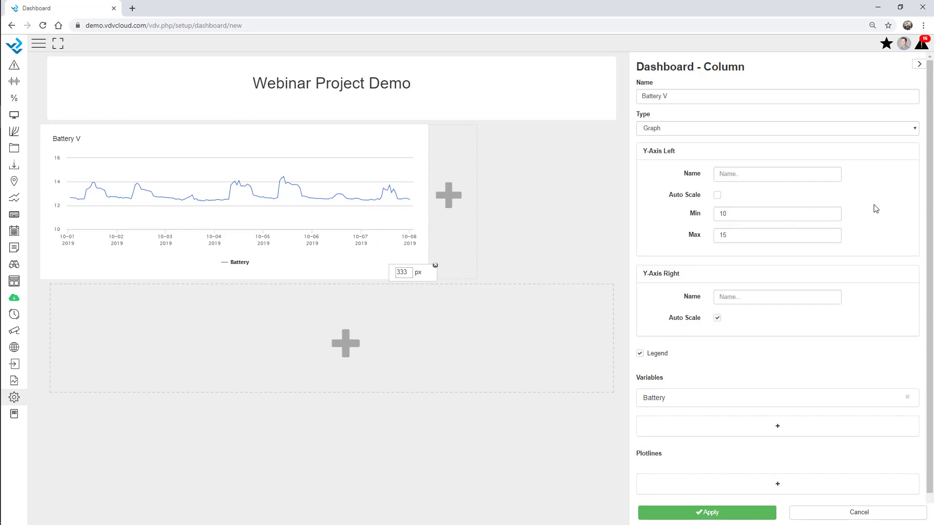
click(452, 210)
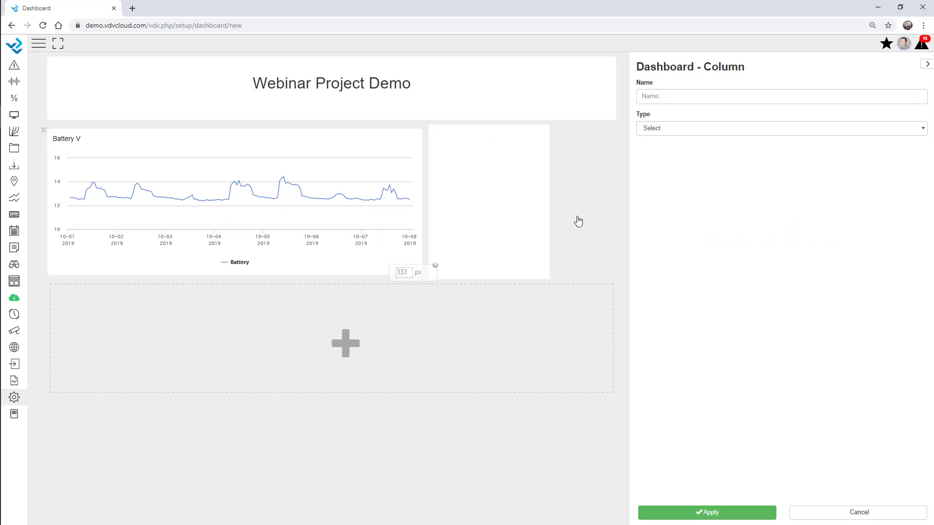
Step: Make the column beside the graph a Numeric display of AWS - Webinar Battery, showing 12.6 V
click(658, 131)
click(681, 313)
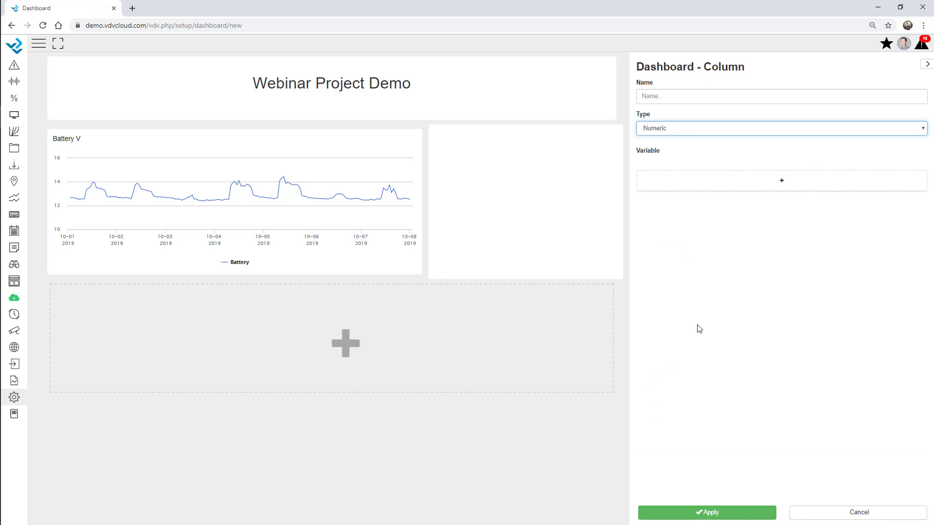
click(742, 180)
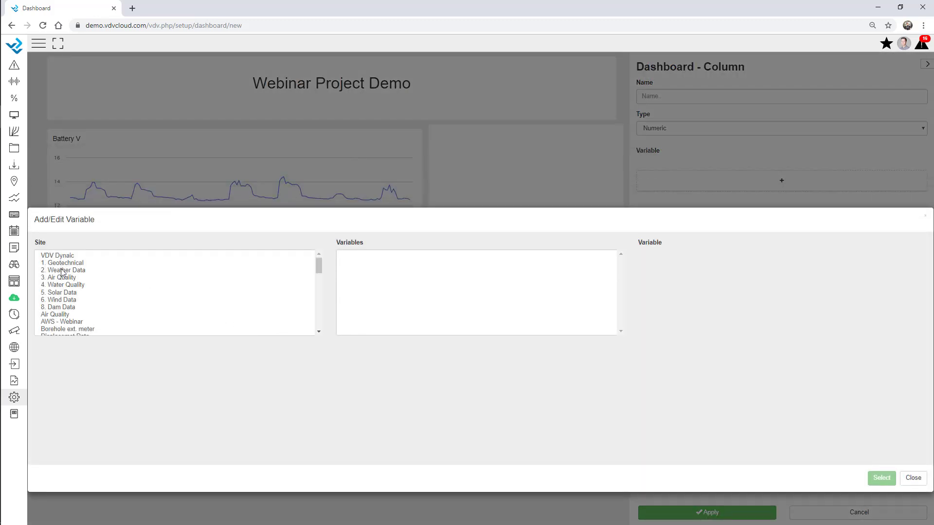
click(65, 285)
click(66, 265)
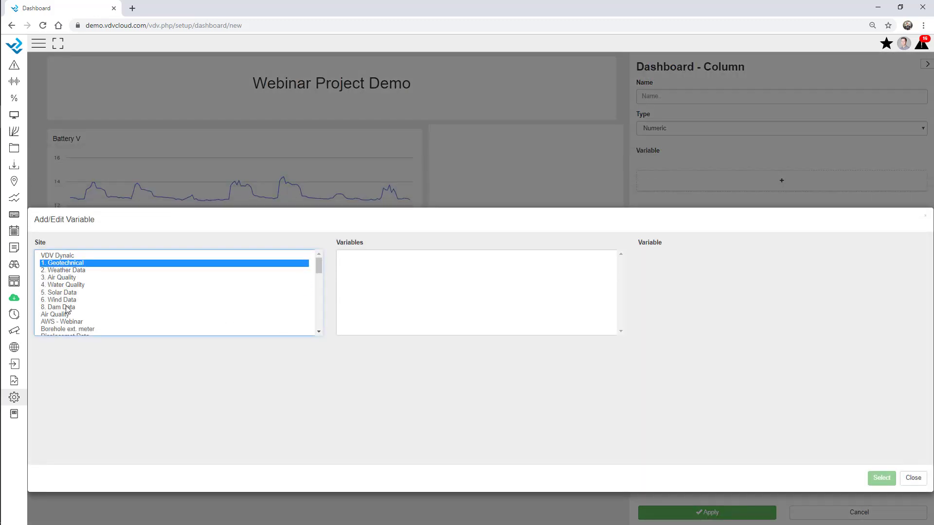
scroll(67, 312, down, 1)
click(65, 273)
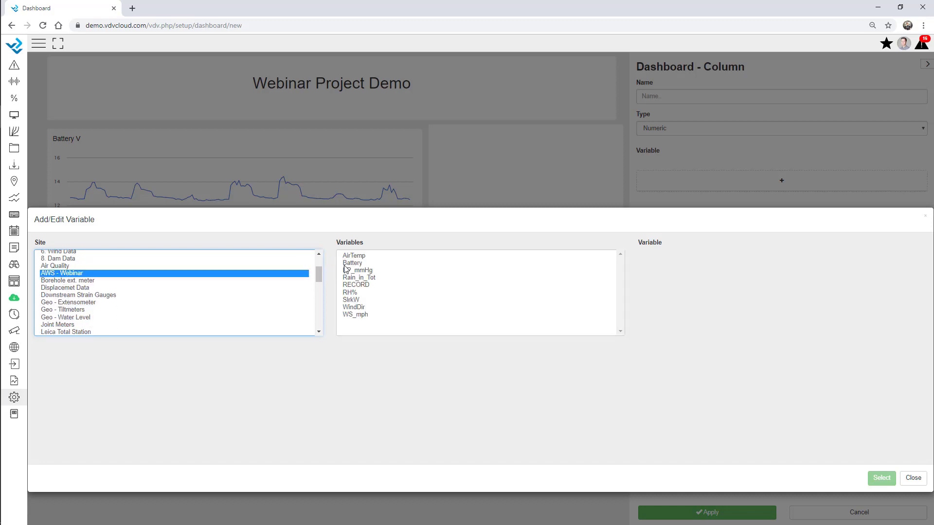
double_click(353, 265)
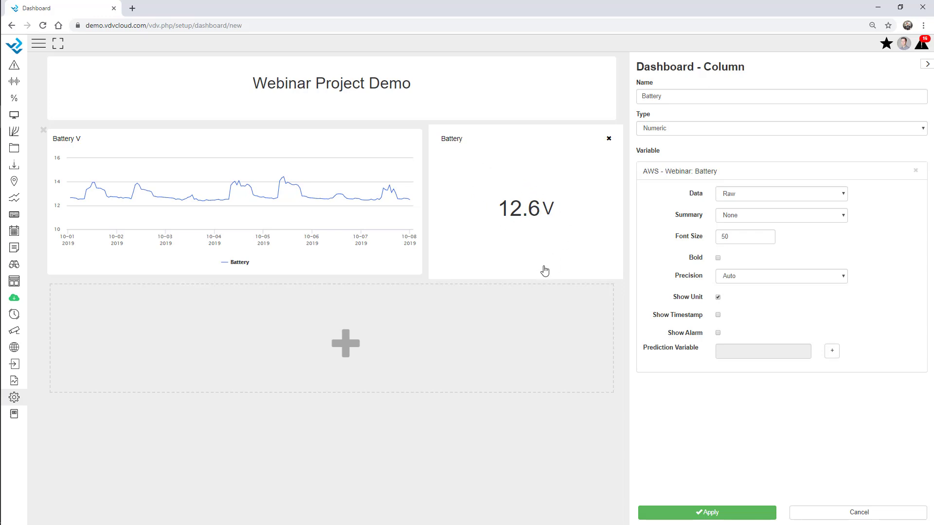
click(308, 353)
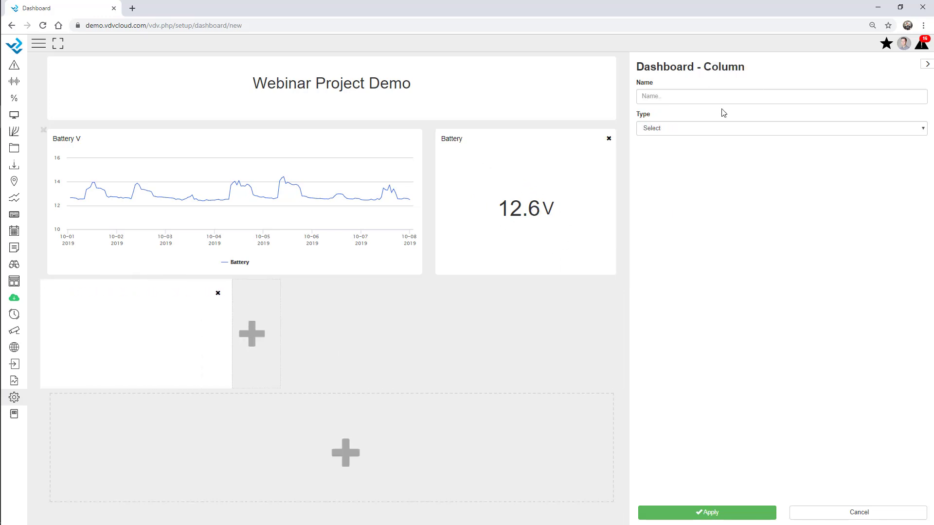
Step: Make the new column a compass gauge of AWS - Webinar WindDir, then deselect it
click(707, 130)
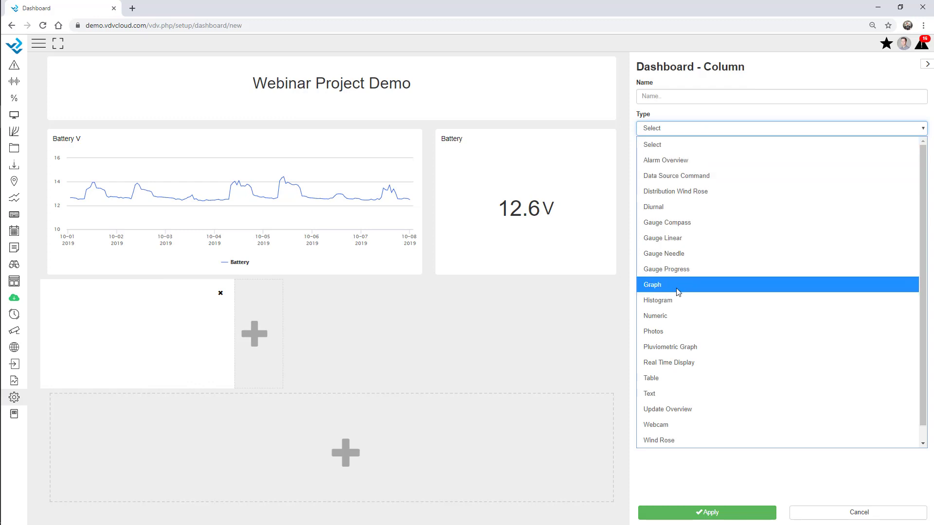
click(673, 224)
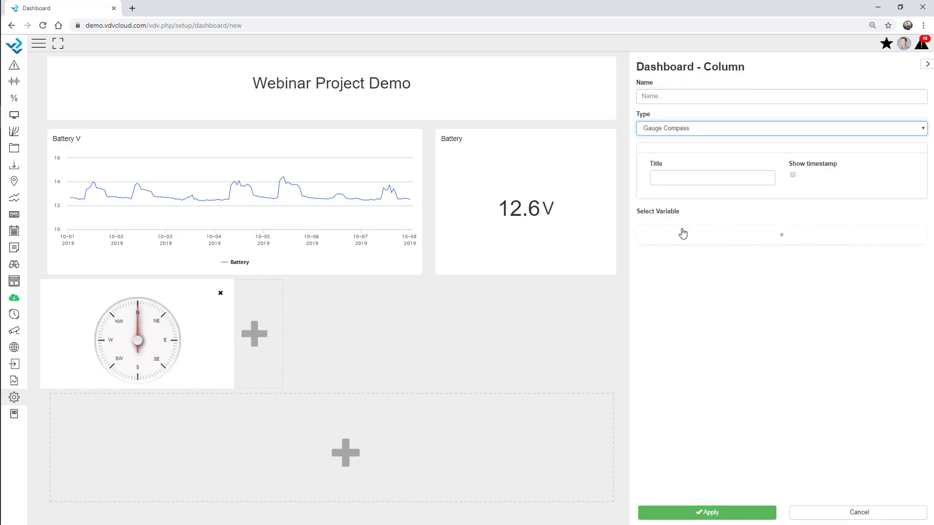
click(740, 239)
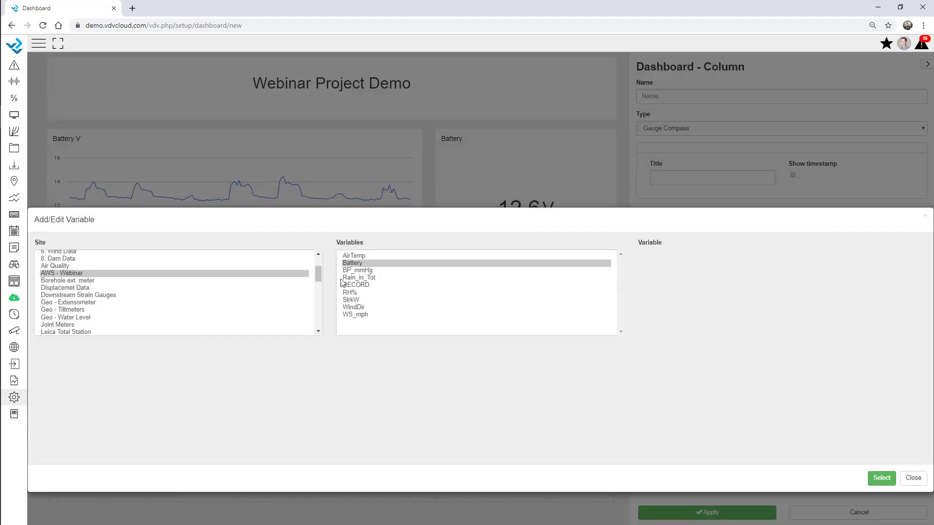
double_click(360, 308)
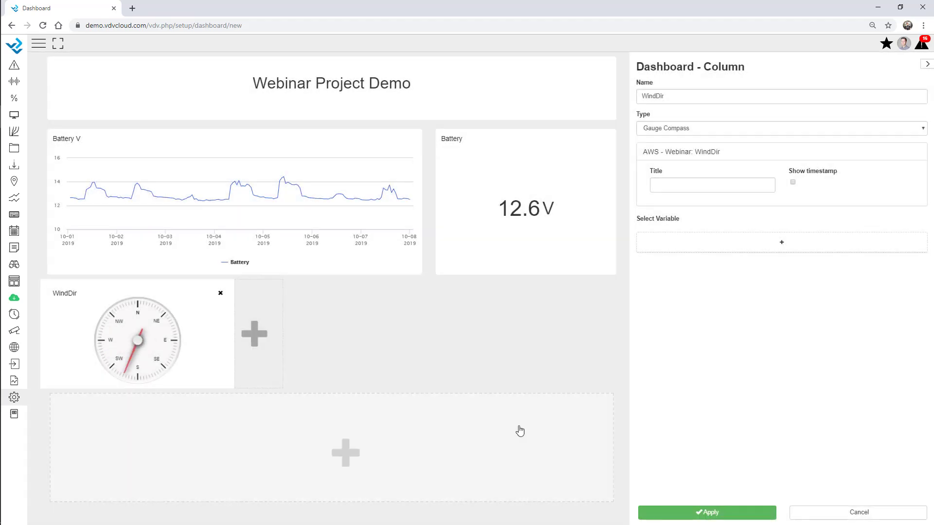
click(276, 348)
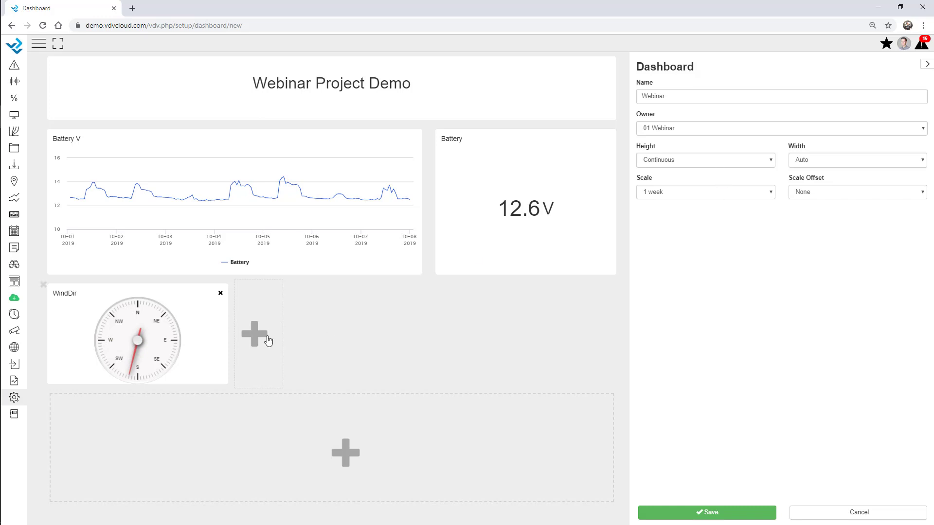
Step: Add a needle gauge for AWS - Webinar WS_mph beside the compass, with a maximum of 25
click(244, 331)
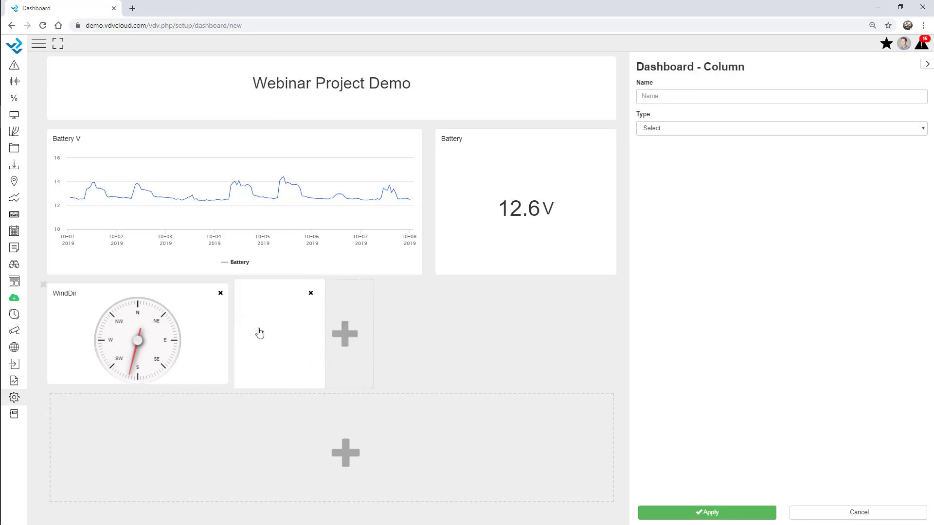
click(668, 129)
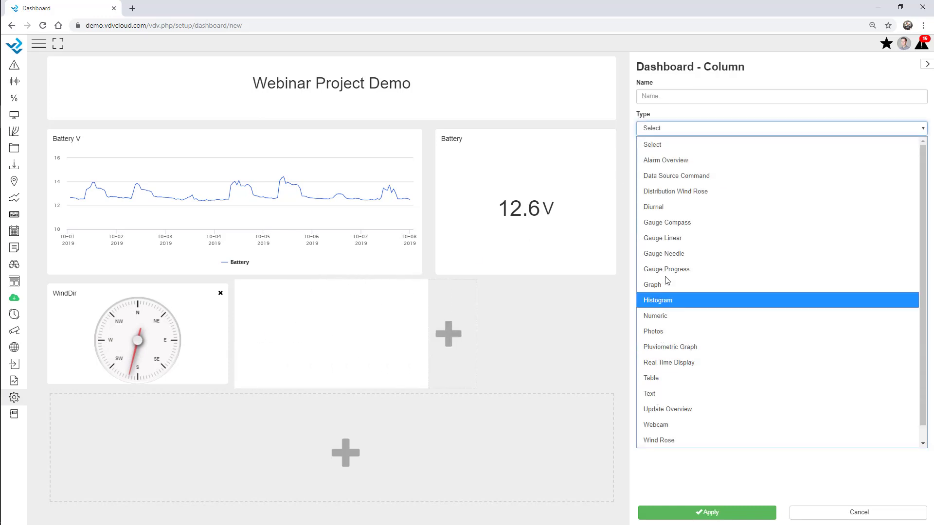
click(681, 253)
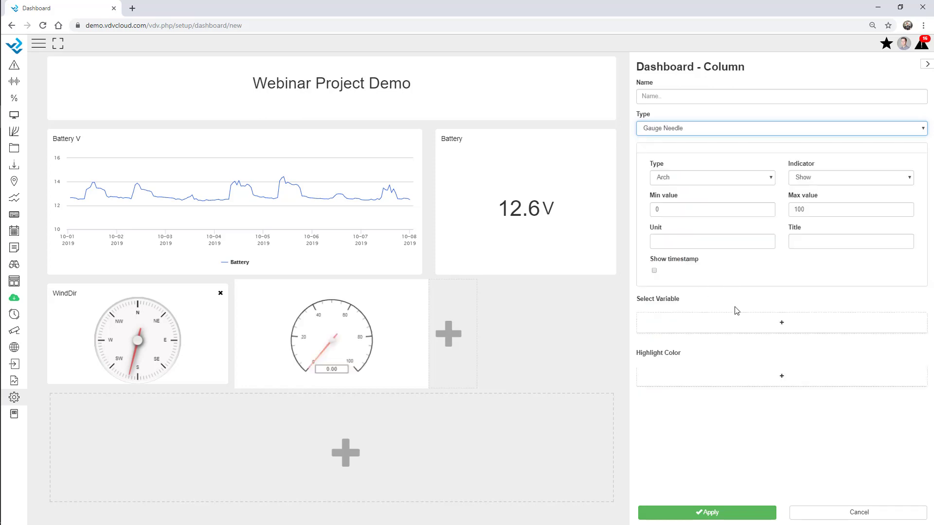
click(640, 325)
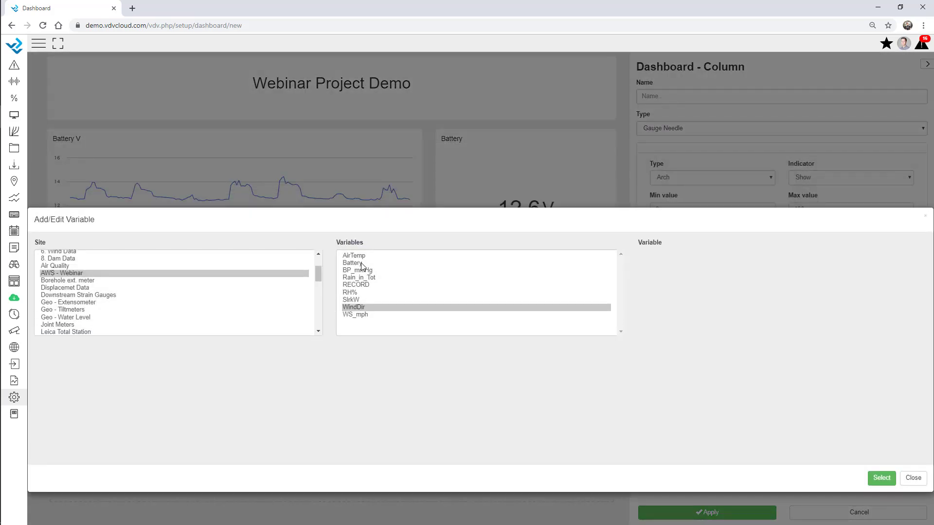
double_click(361, 314)
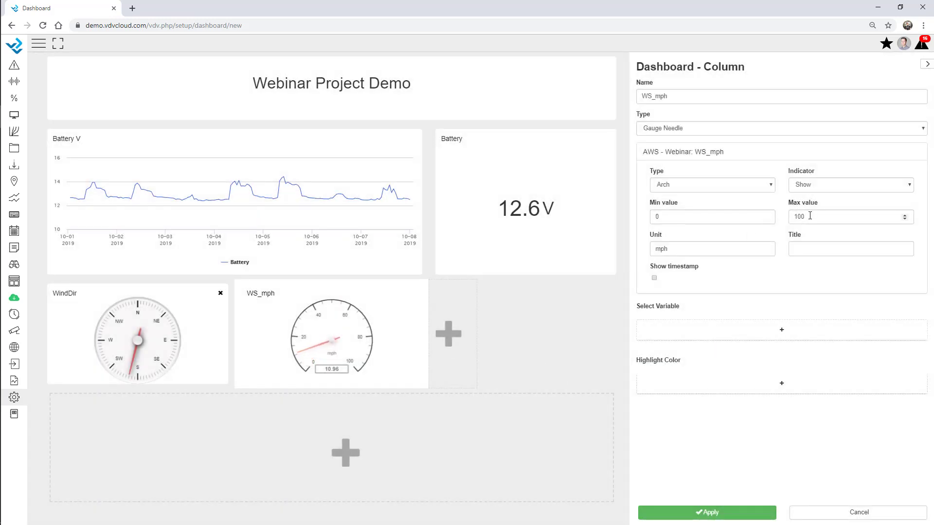
drag(810, 216, 758, 213)
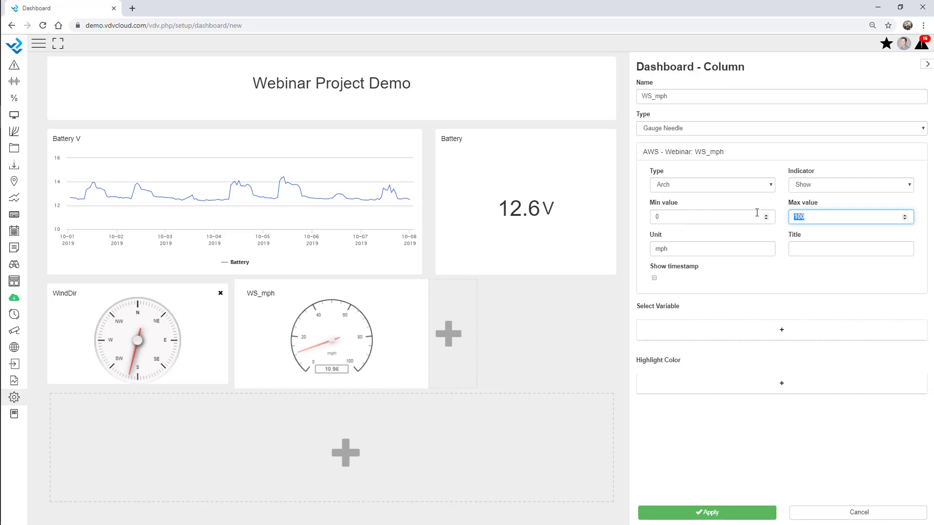
text(25)
click(780, 177)
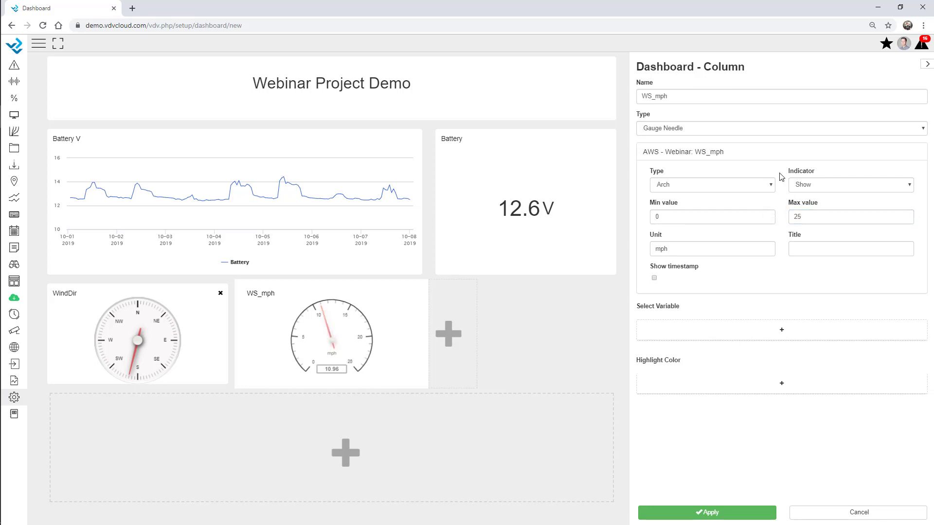
Step: Add a green highlight band from 0 to 5 on the gauge
click(749, 389)
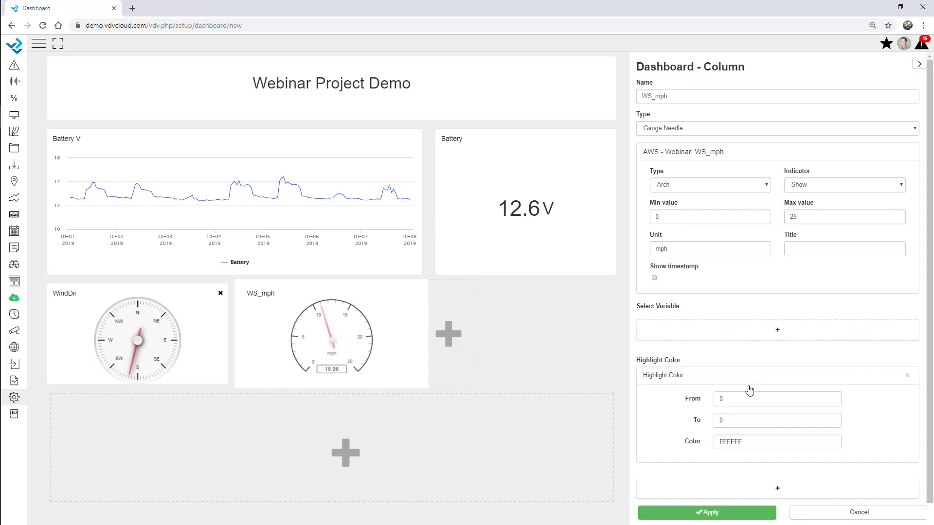
double_click(721, 392)
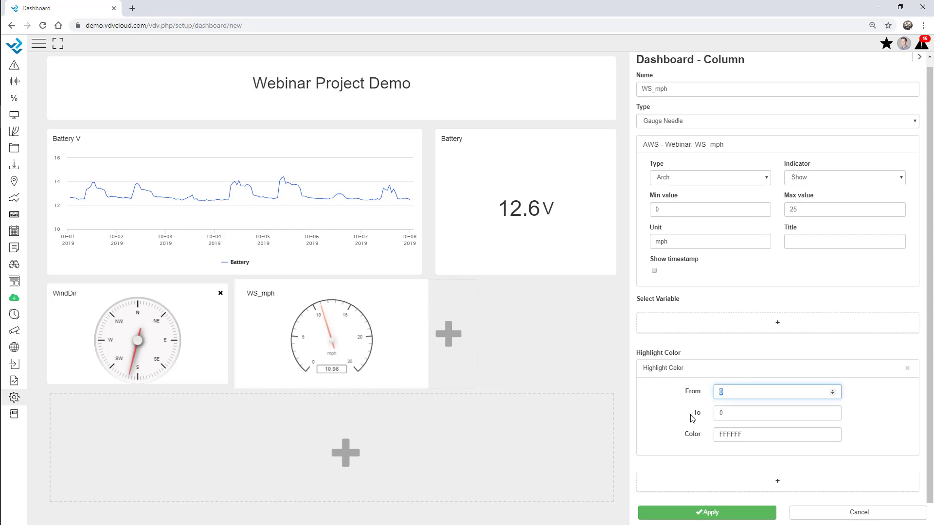
double_click(729, 412)
click(747, 434)
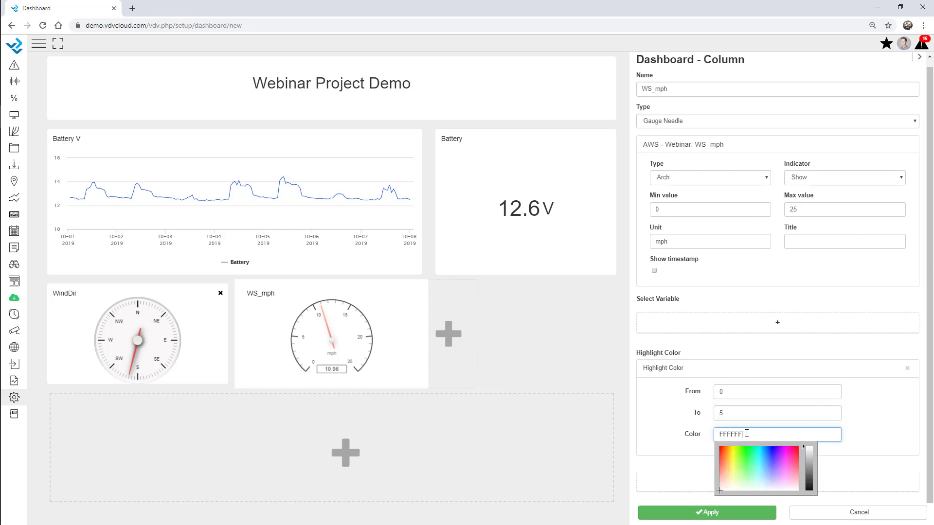
click(746, 471)
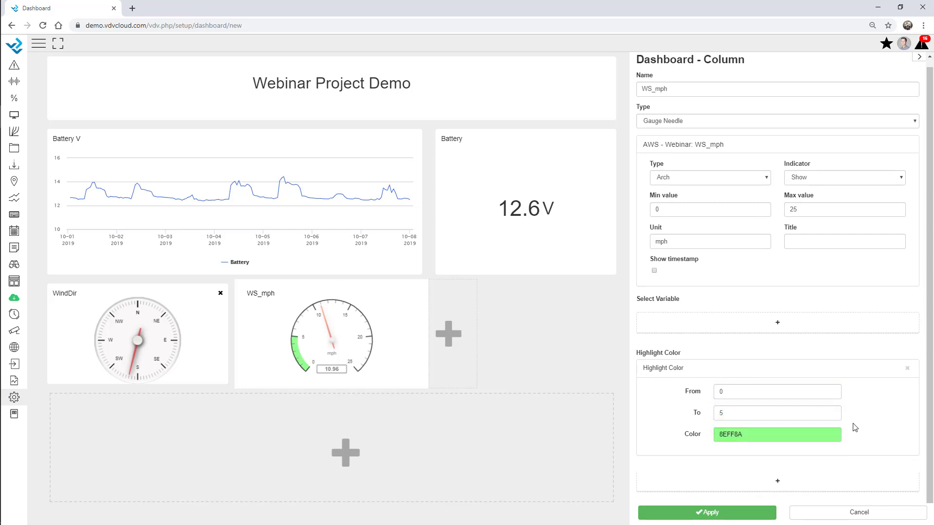
Step: Add a second highlight band from 5 to 10 coloured yellow
click(776, 484)
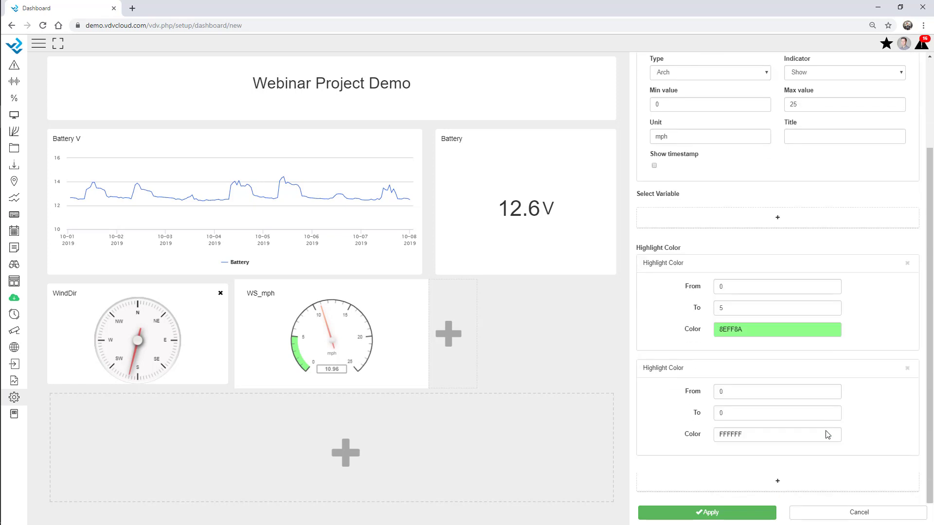
double_click(732, 392)
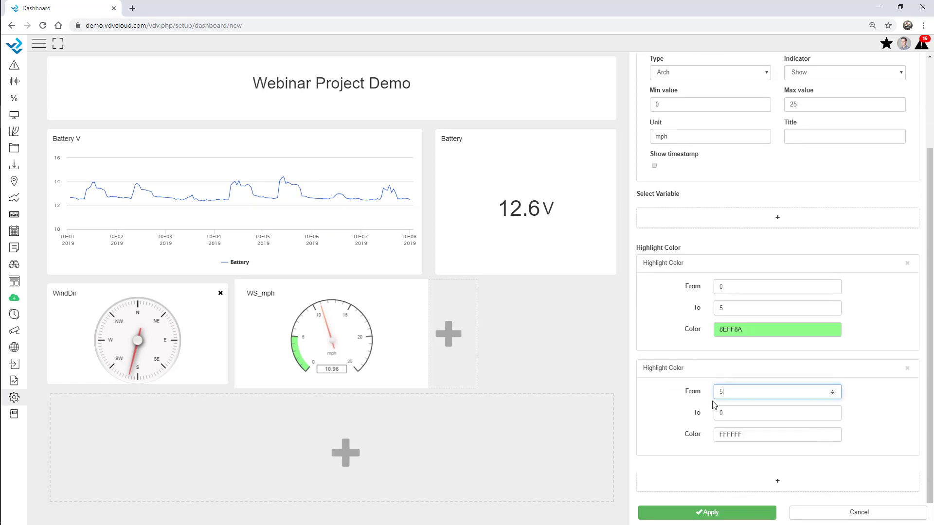
key(Tab)
text(1)
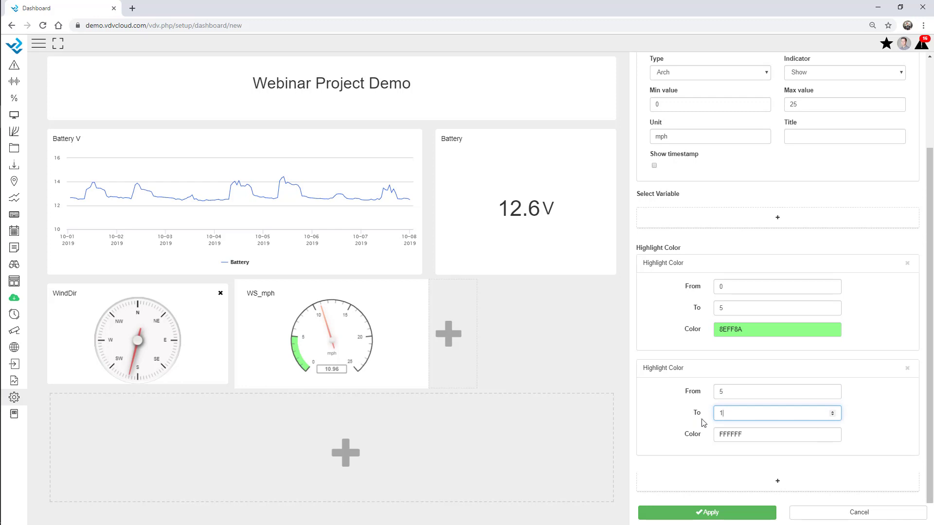
click(738, 436)
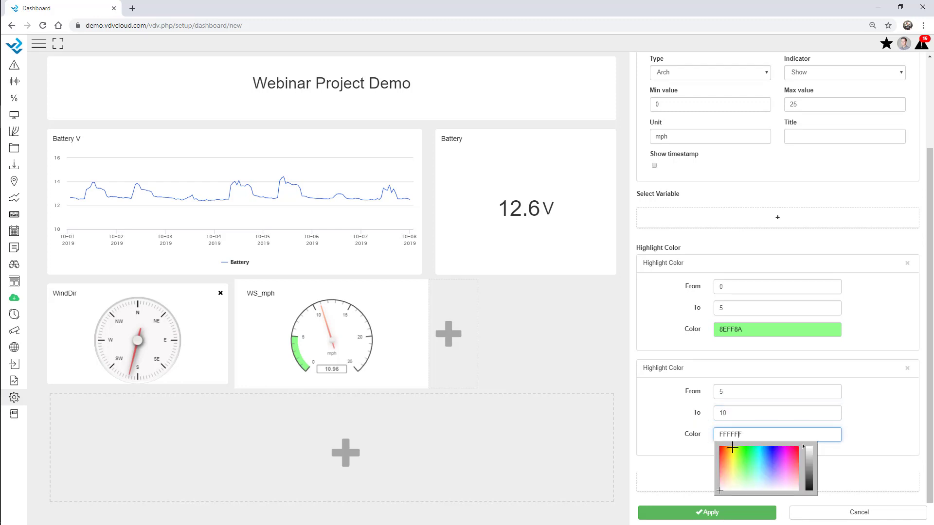
click(735, 471)
click(879, 422)
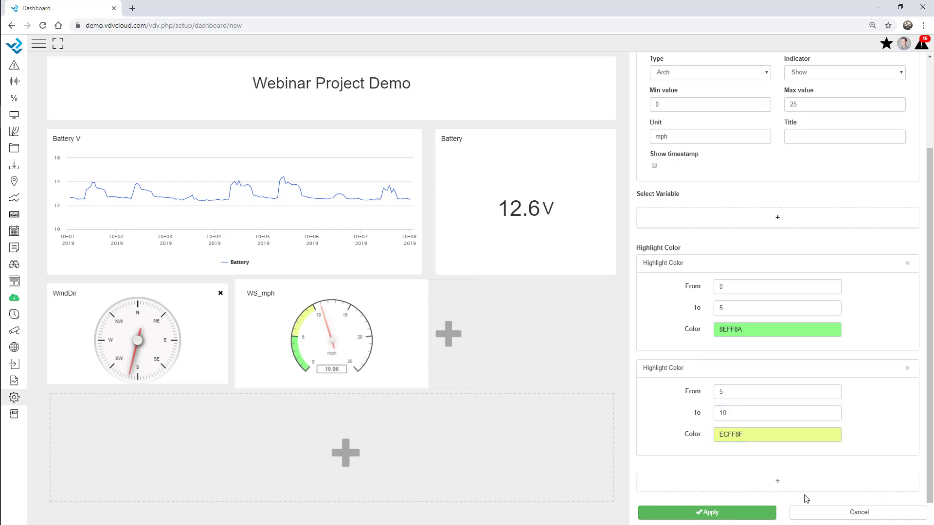
Step: Add a third highlight band from 10 to 25 coloured salmon red
click(776, 484)
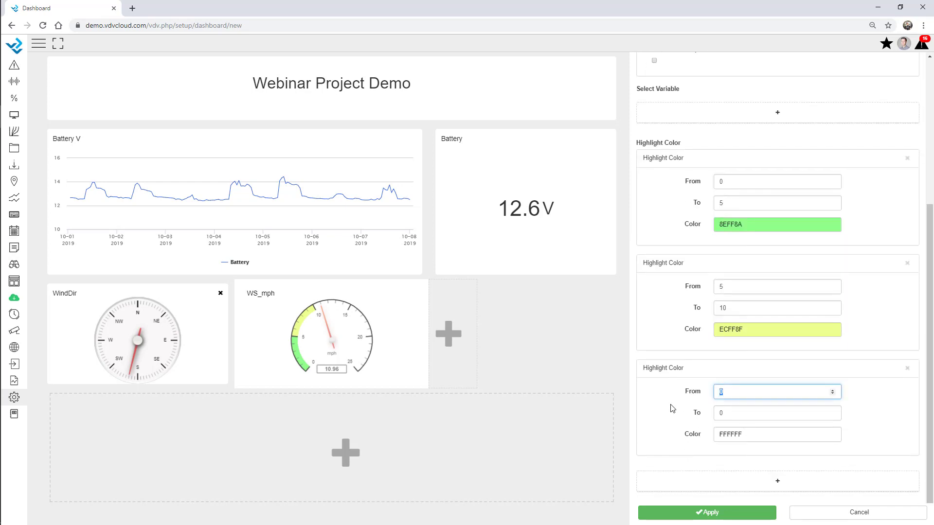
key(Tab)
text(2)
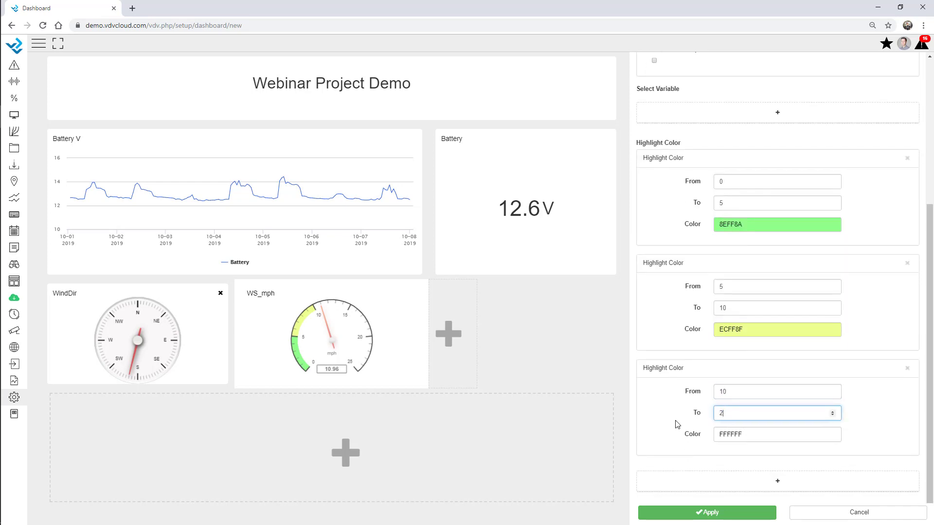
text(5)
click(739, 433)
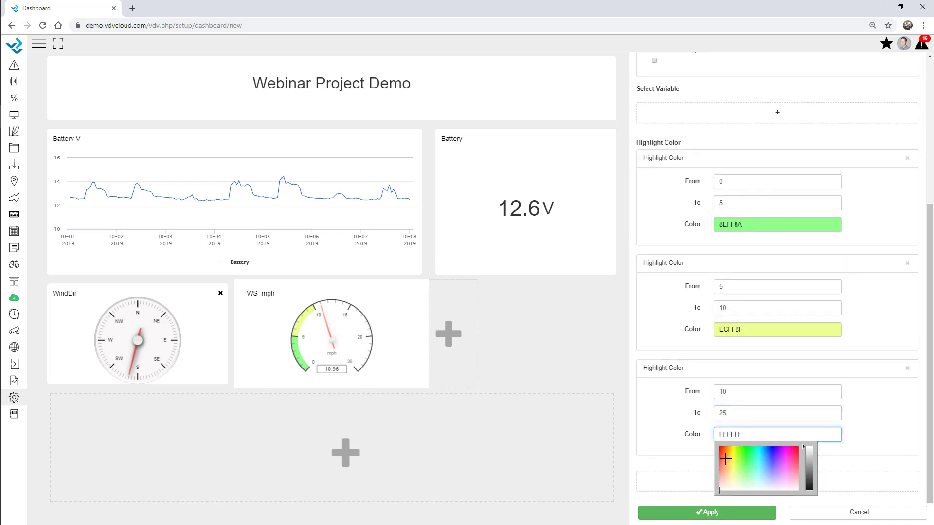
click(722, 465)
click(875, 413)
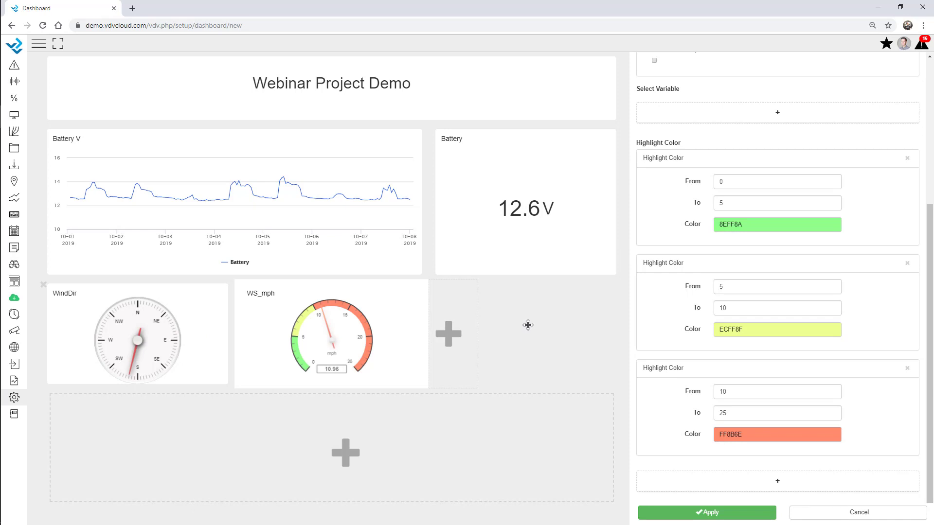
click(460, 340)
Step: Make the new column a photo display with AWS-1.jpg, AWS-2.jpg and Tunnel.jpg from Desktop\Webinar
click(691, 134)
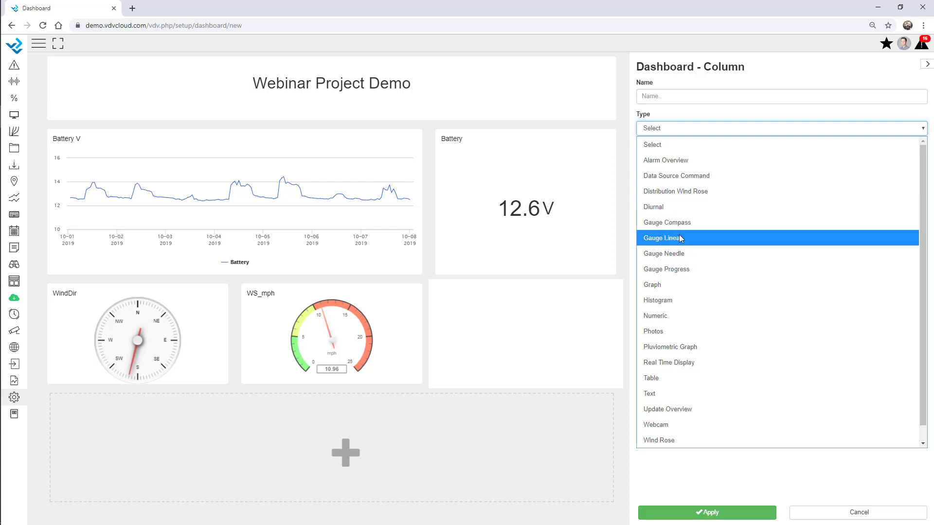
click(671, 332)
click(748, 246)
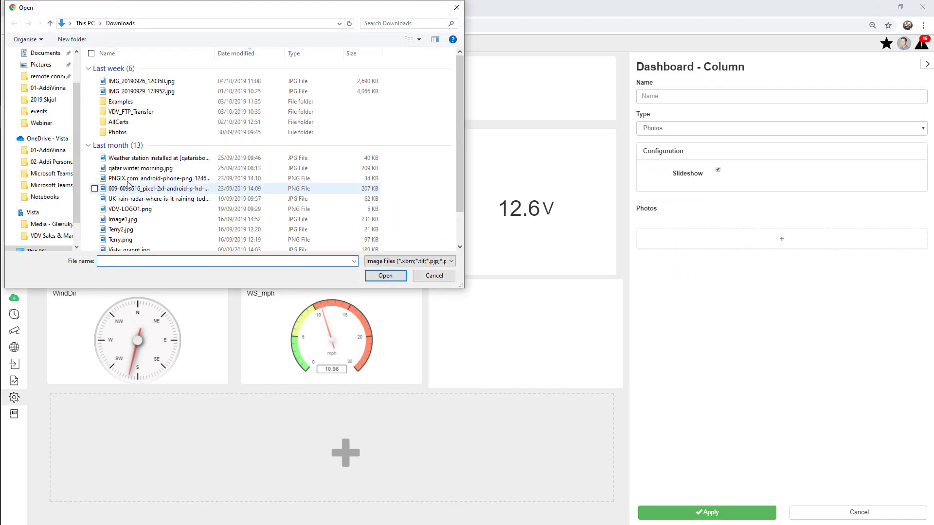
scroll(41, 87, up, 2)
click(41, 72)
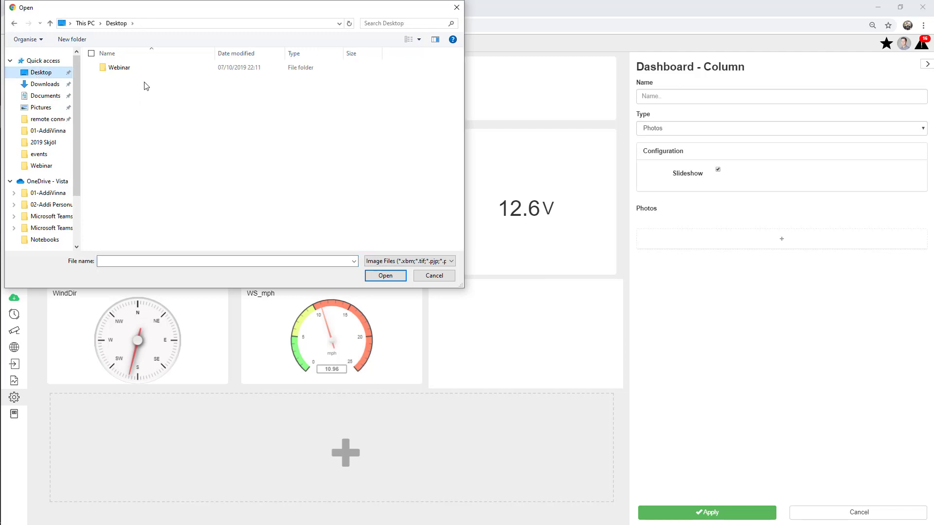
double_click(128, 68)
double_click(116, 82)
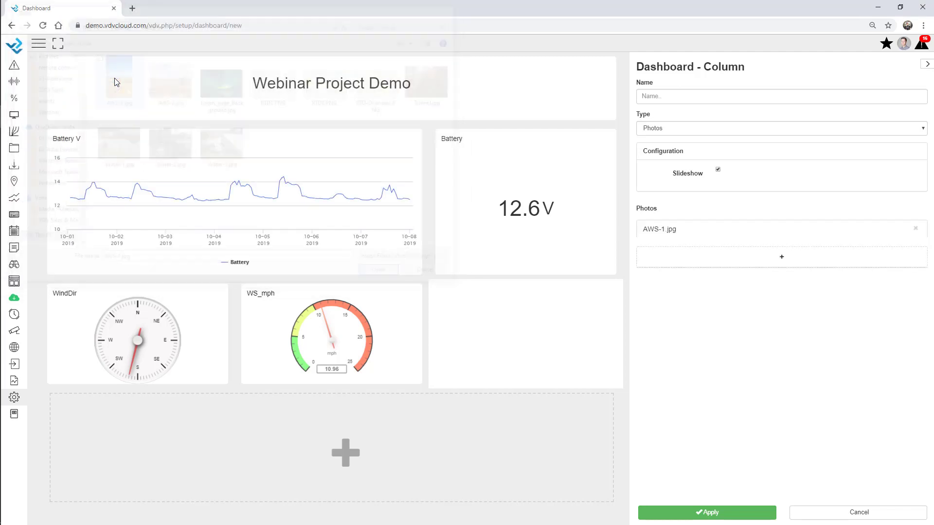
click(712, 262)
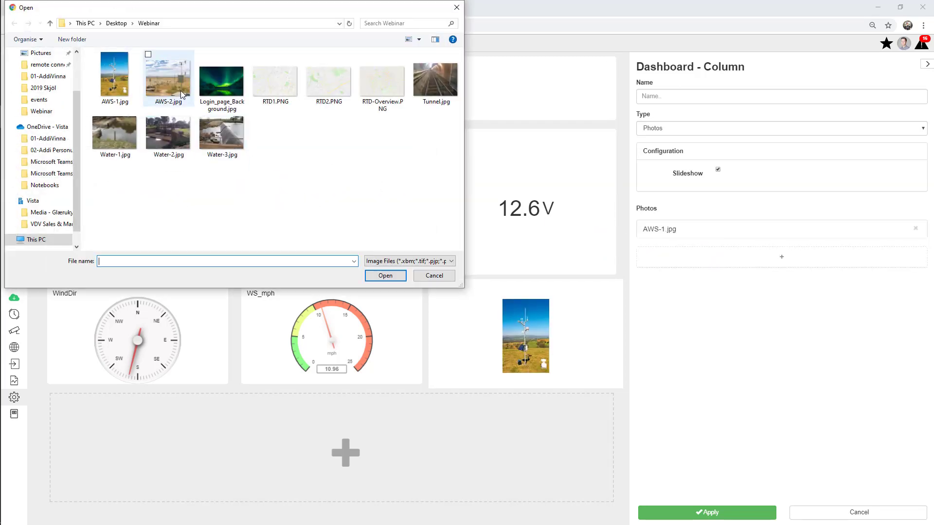
double_click(180, 90)
click(739, 277)
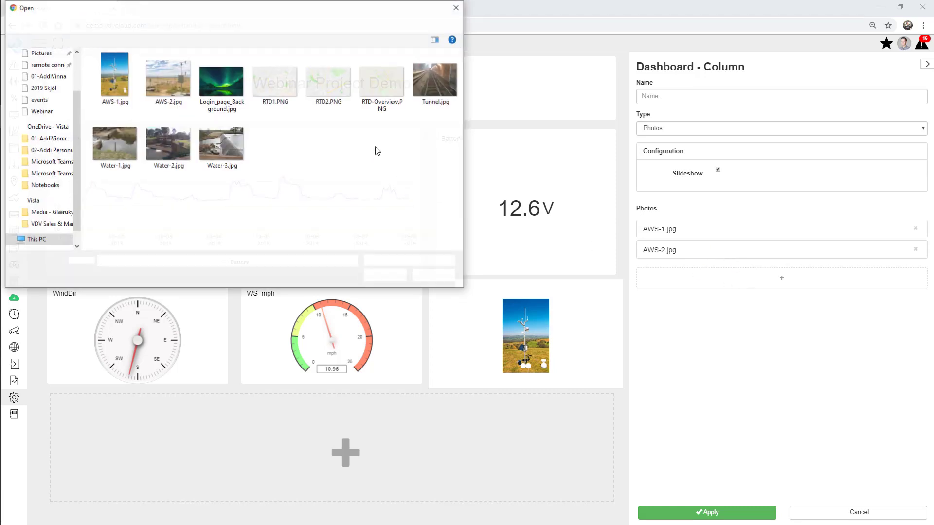
double_click(436, 78)
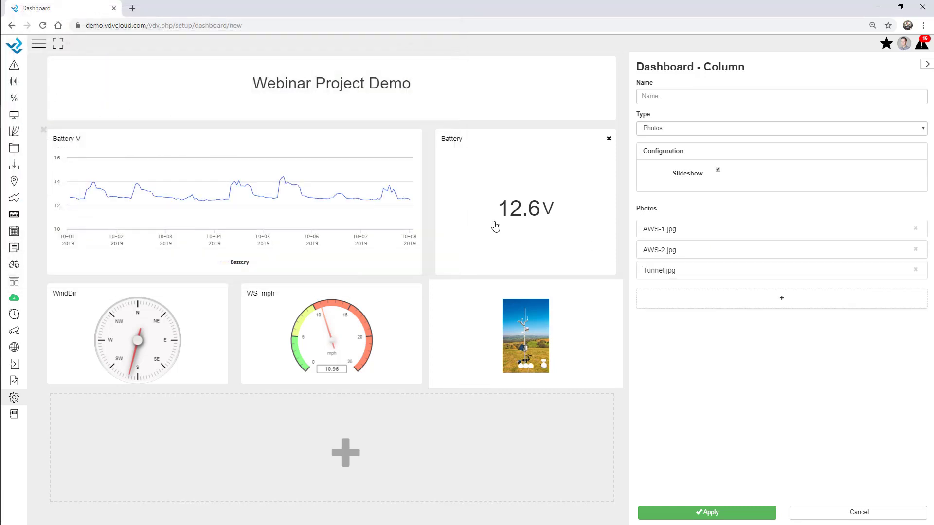
Step: Make the gauge and photo row taller, apply, and save the Webinar dashboard
drag(400, 389, 400, 441)
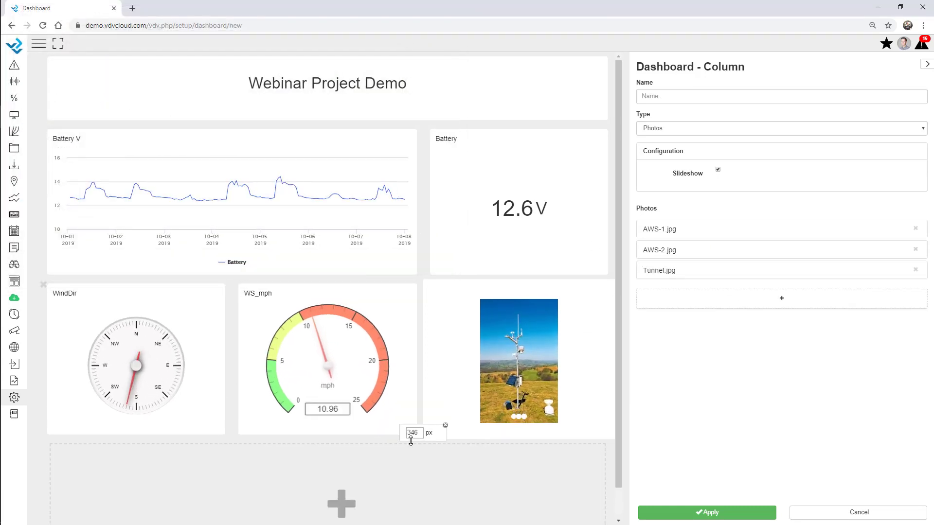
click(718, 514)
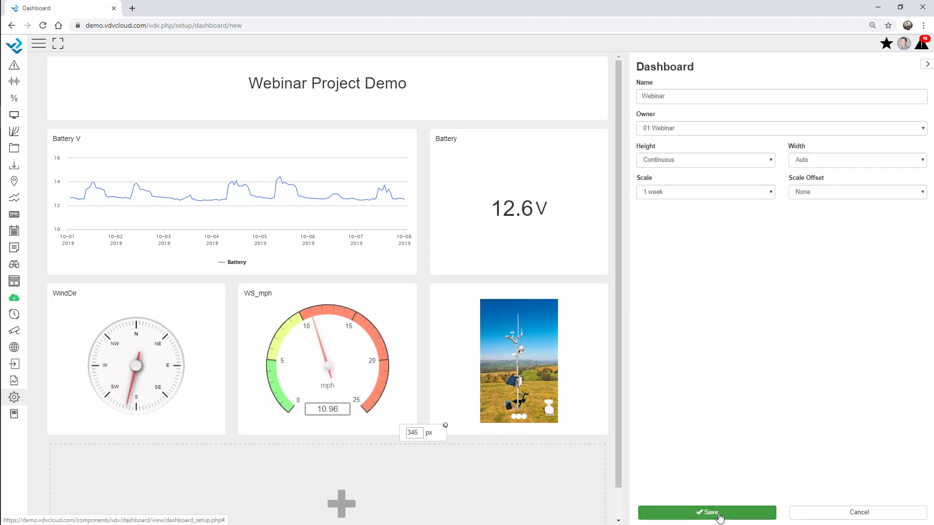
click(719, 514)
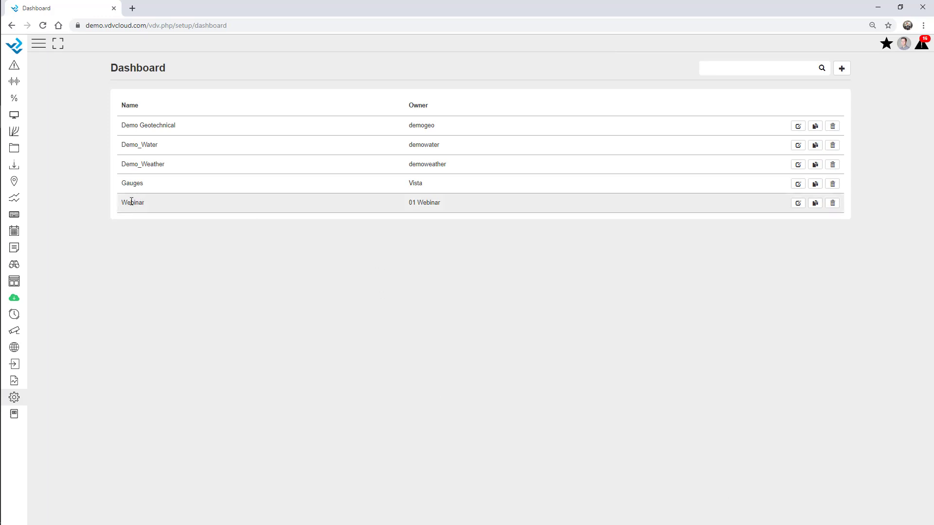
Step: Open the Webinar dashboard and briefly view the Battery V chart full screen
click(14, 116)
click(23, 151)
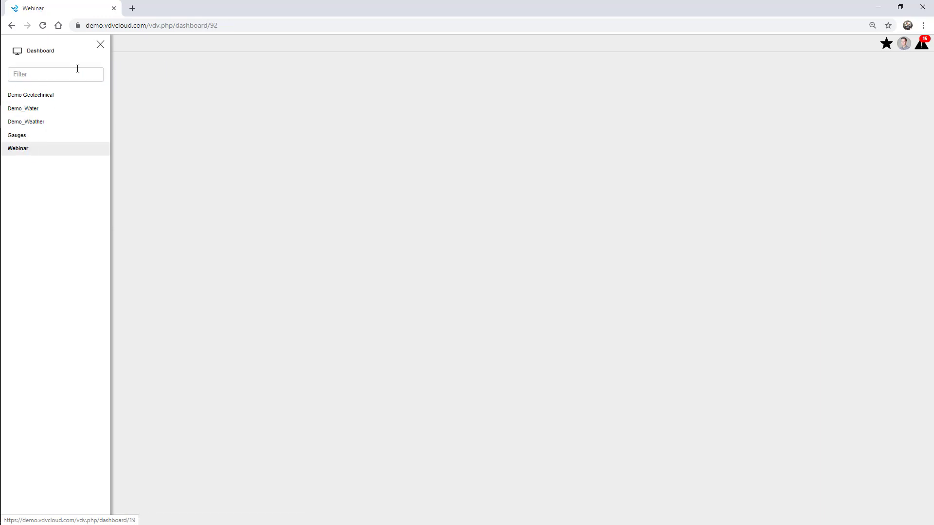
click(101, 44)
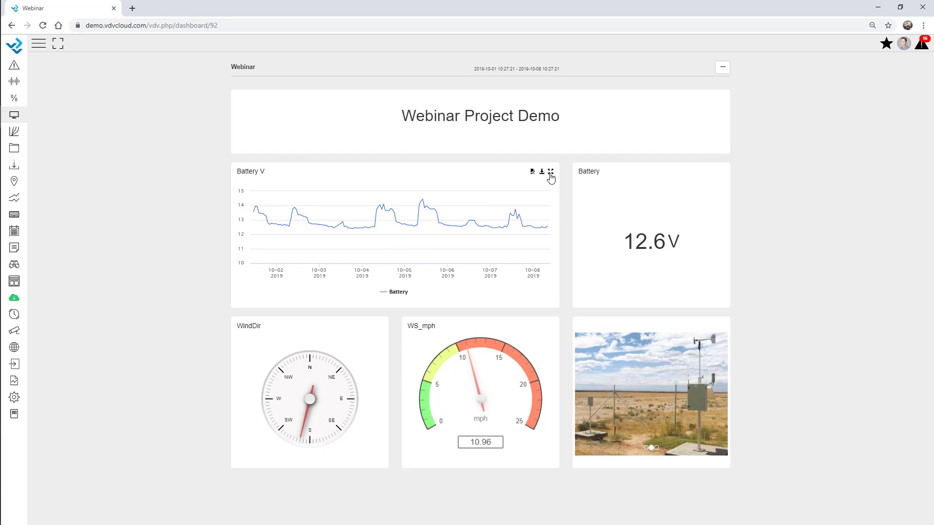
click(551, 173)
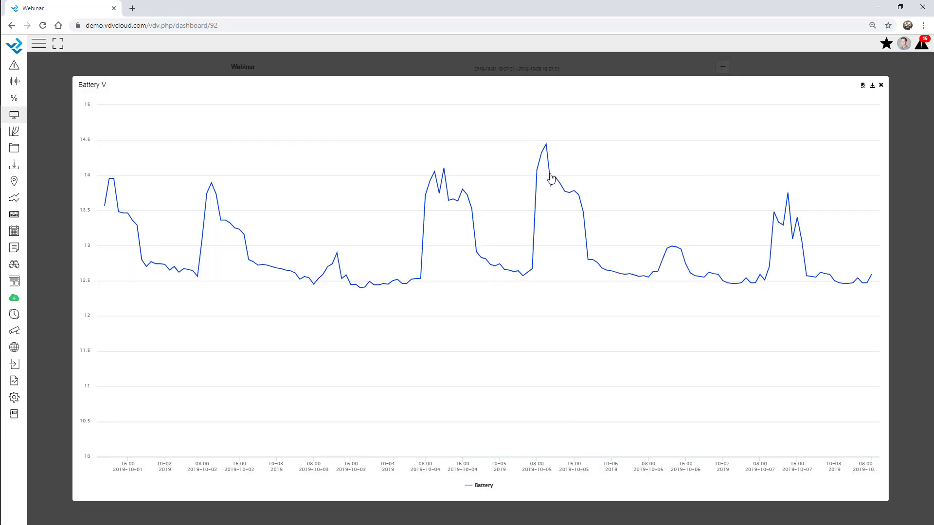
click(881, 86)
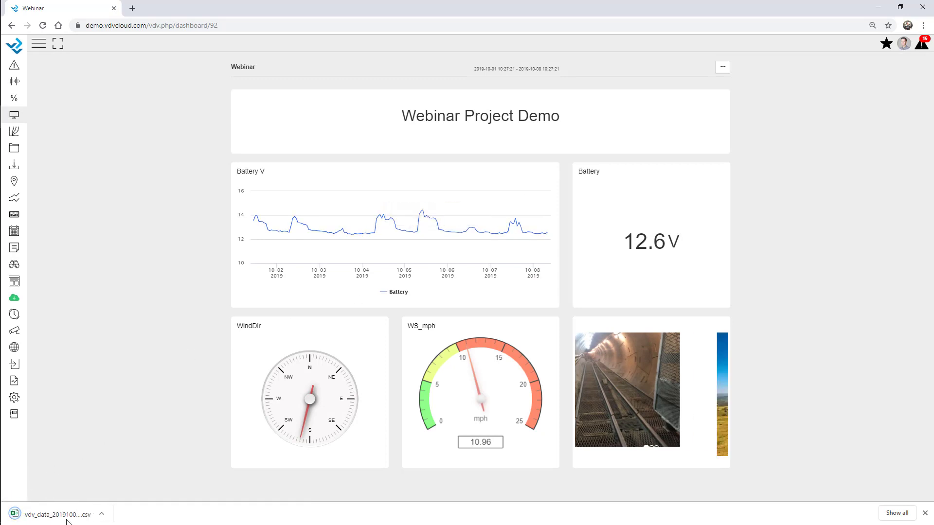
Step: Switch the dashboard time scale to 2 months, then back to 1 week
click(721, 70)
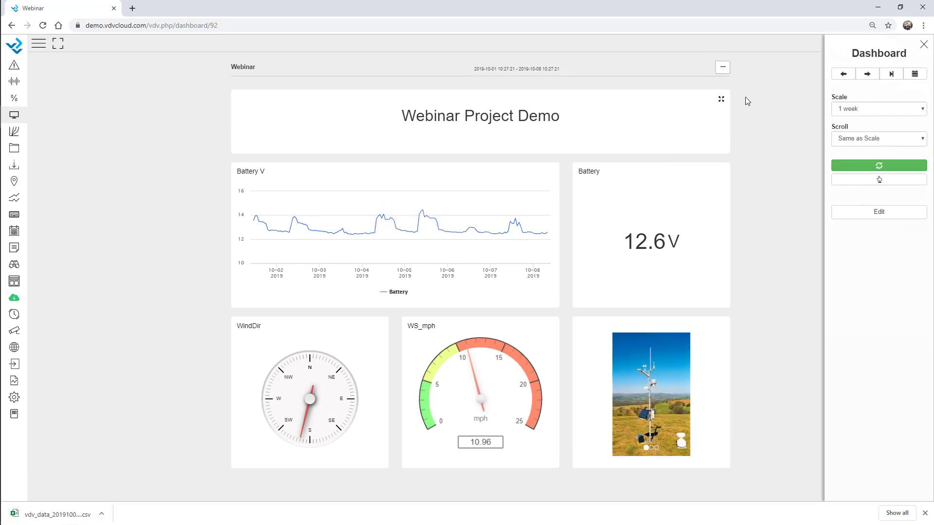
click(854, 109)
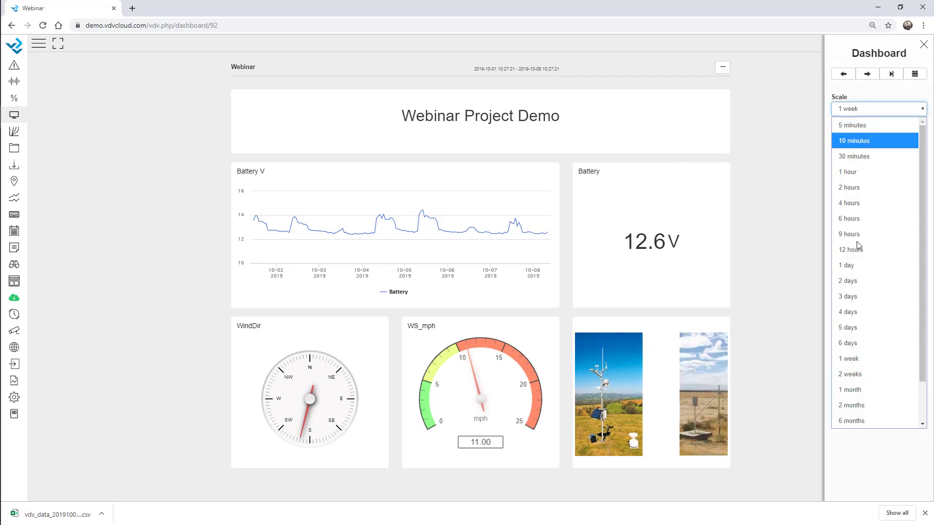
click(869, 408)
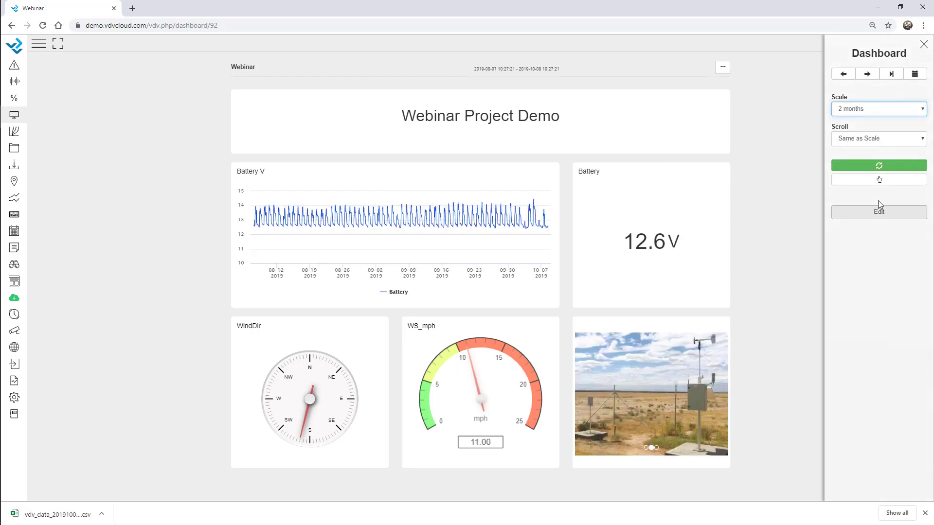
click(869, 110)
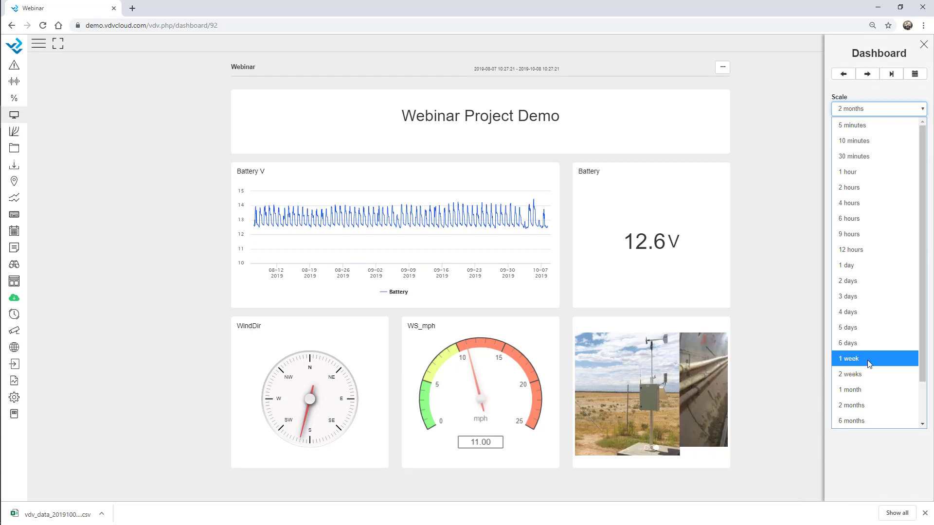
click(871, 358)
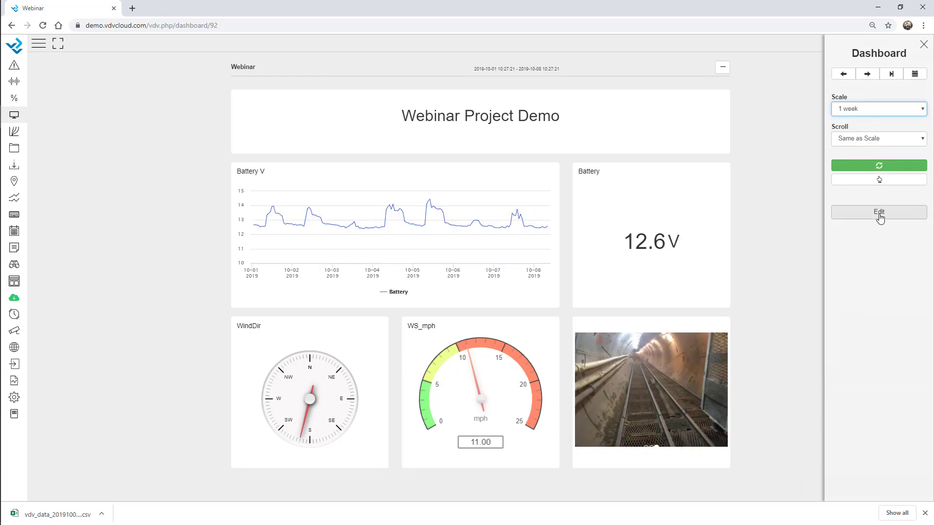
Step: Start editing the Webinar dashboard and add a new Table column
click(880, 214)
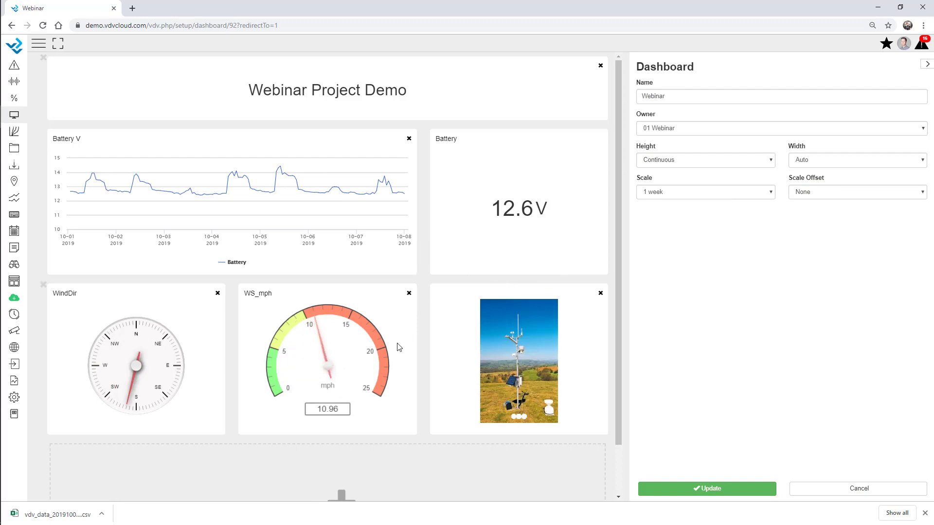
scroll(387, 433, down, 1)
click(335, 443)
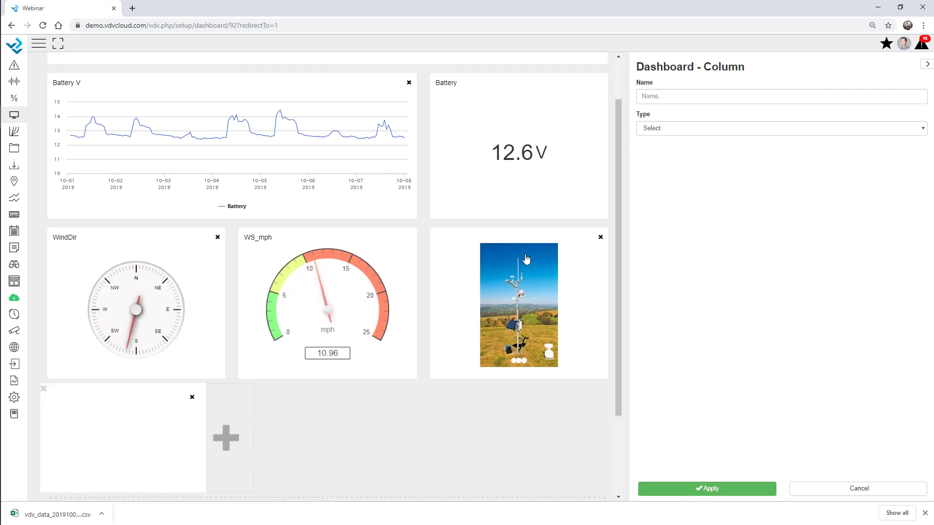
click(674, 129)
click(713, 378)
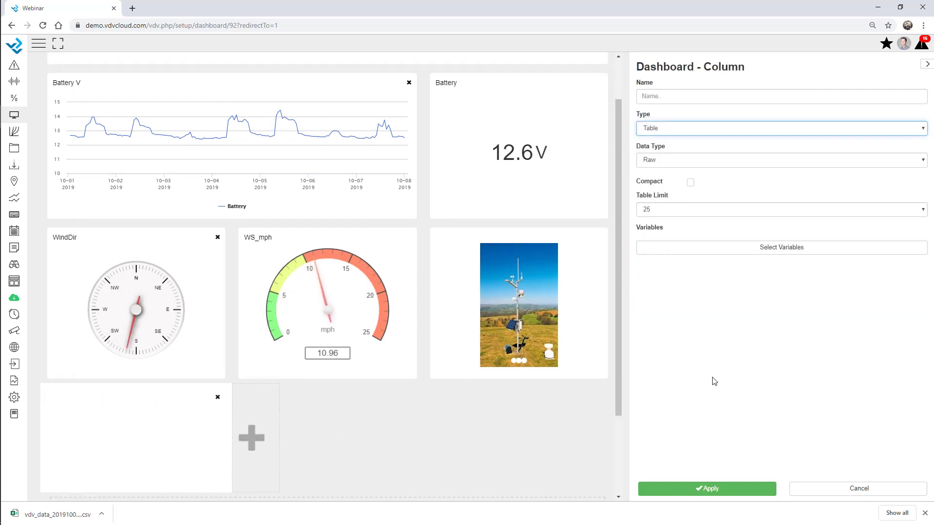
Step: Choose AirTemp, RH% and BP_mmHg from AWS - Webinar as the table's variables
click(724, 251)
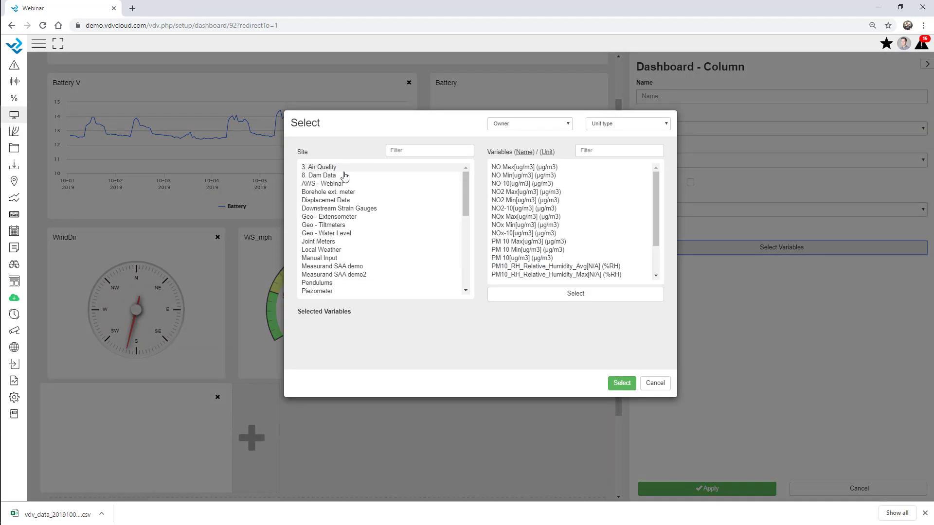
click(323, 183)
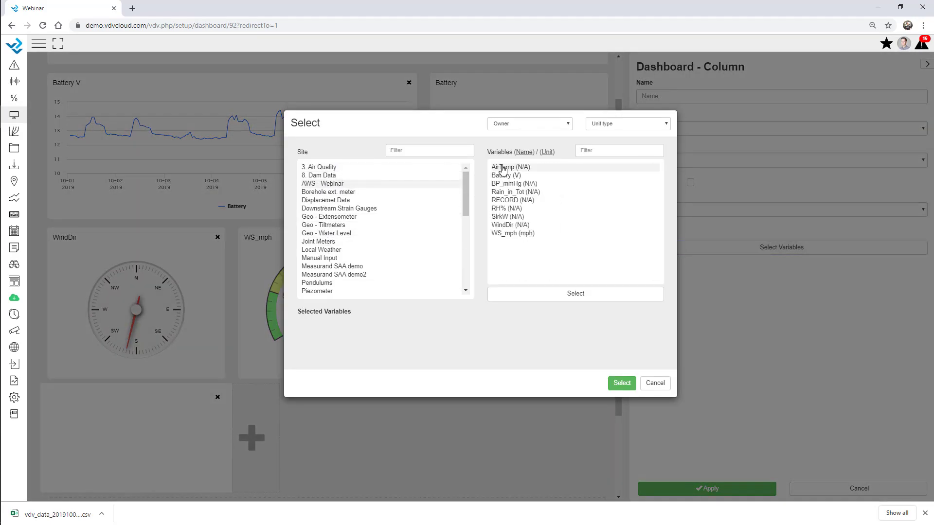
click(509, 208)
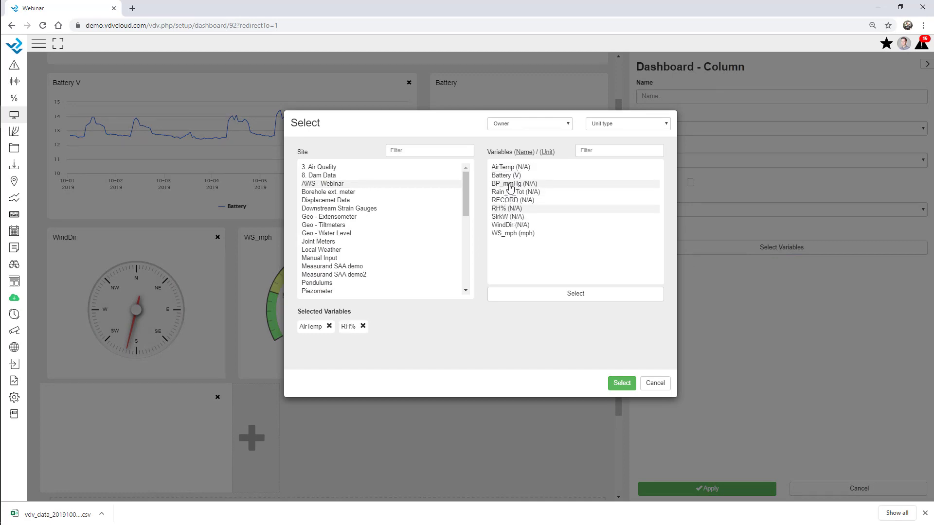
click(510, 185)
click(622, 383)
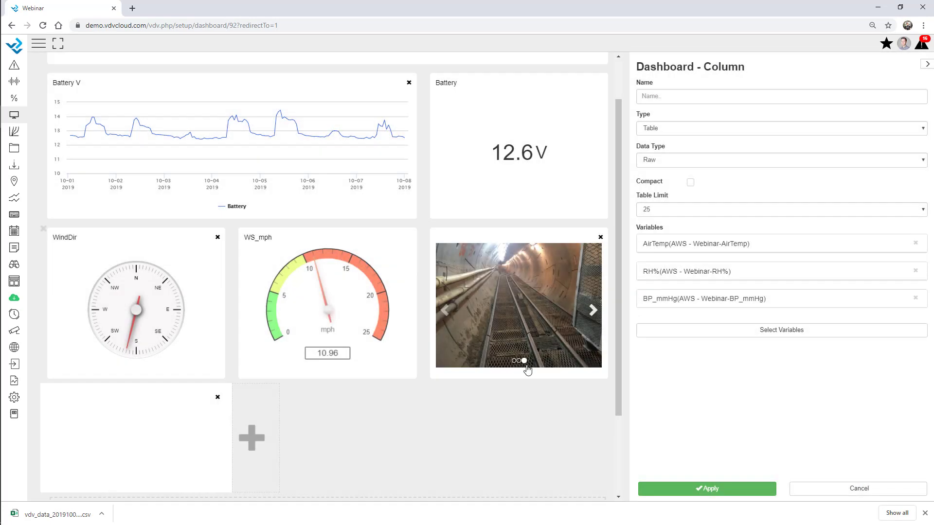
Step: Stretch the table to about 500 px, keep Raw data, then cancel the column settings
scroll(411, 423, down, 2)
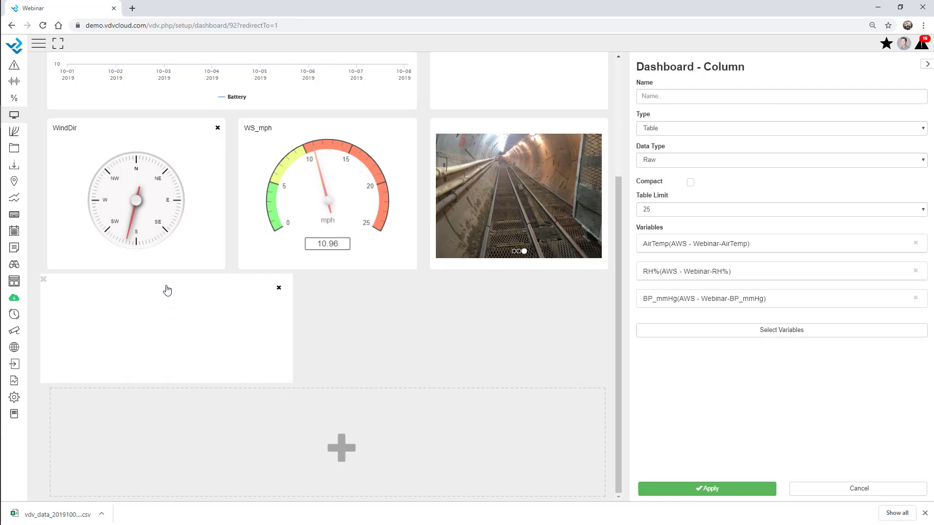
drag(358, 383, 402, 487)
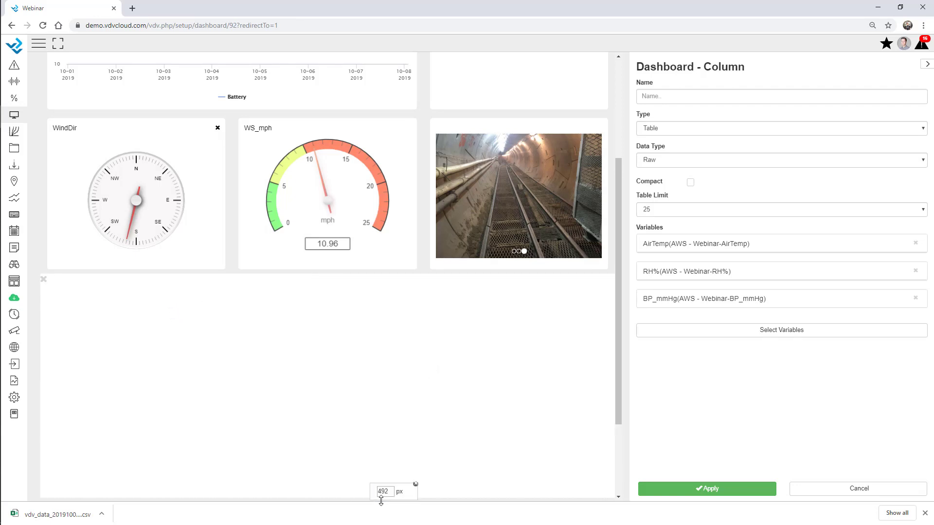
click(676, 131)
click(677, 131)
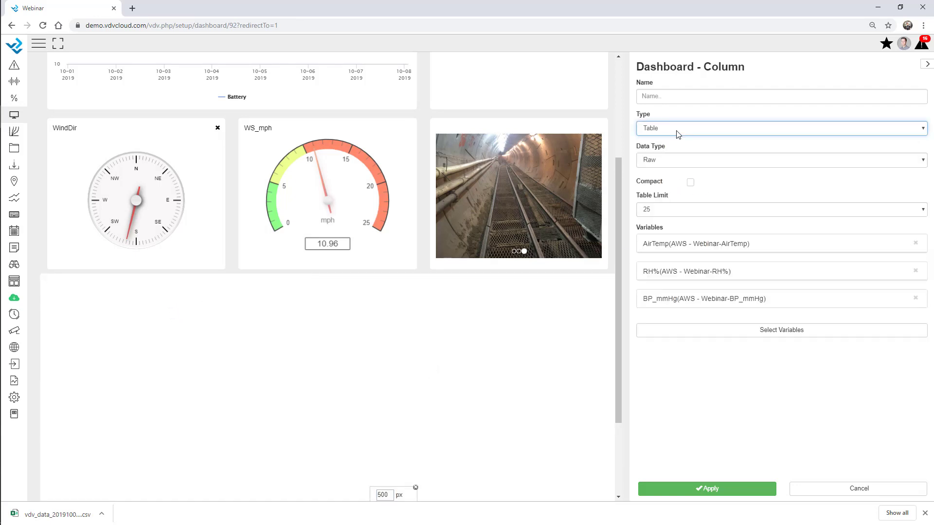
click(673, 162)
click(671, 189)
click(669, 165)
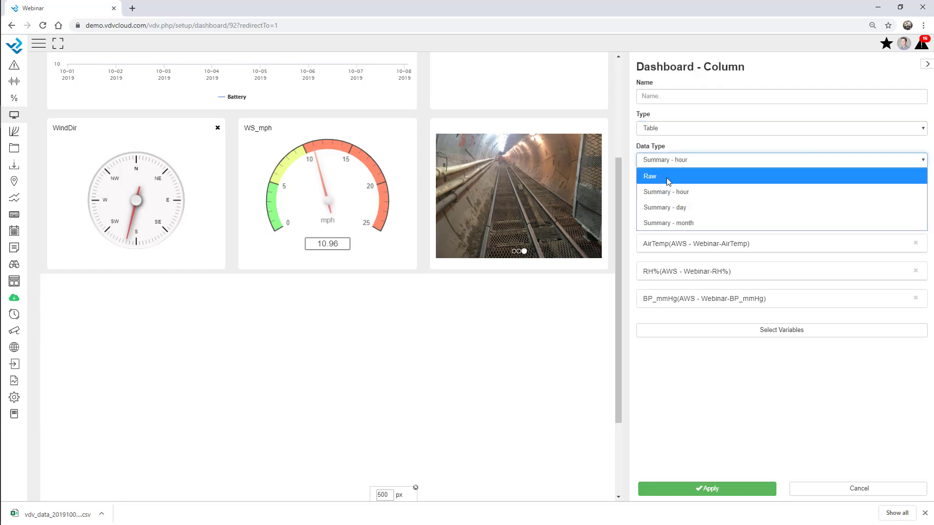
click(664, 176)
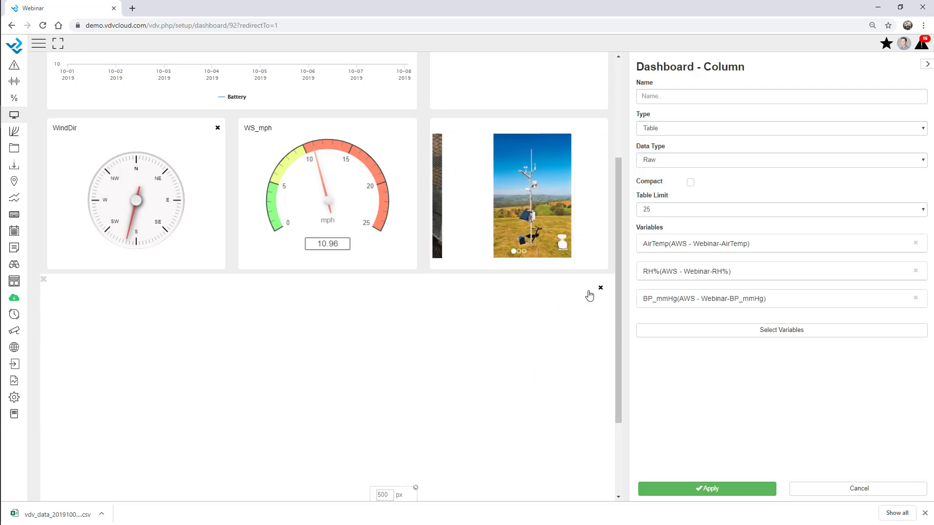
click(828, 492)
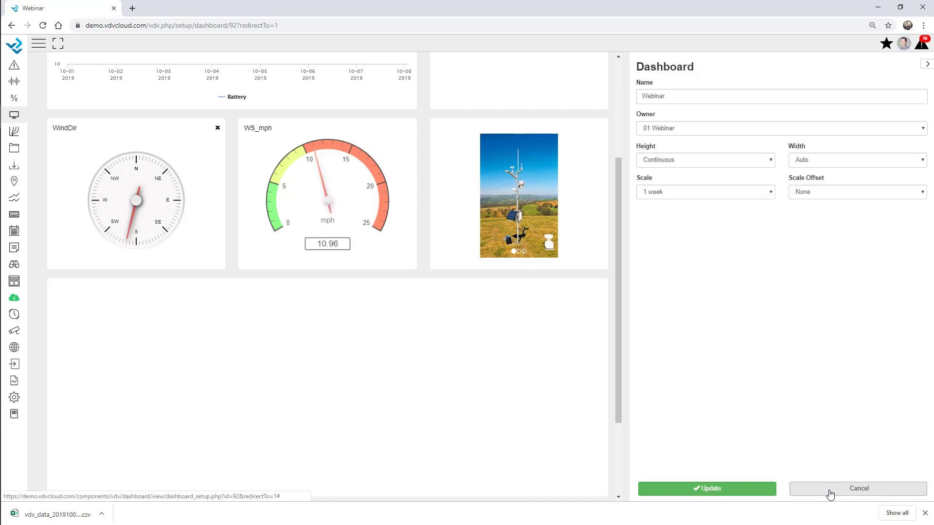
Step: Discard the unsaved table column and reopen the Webinar dashboard in edit mode
click(826, 492)
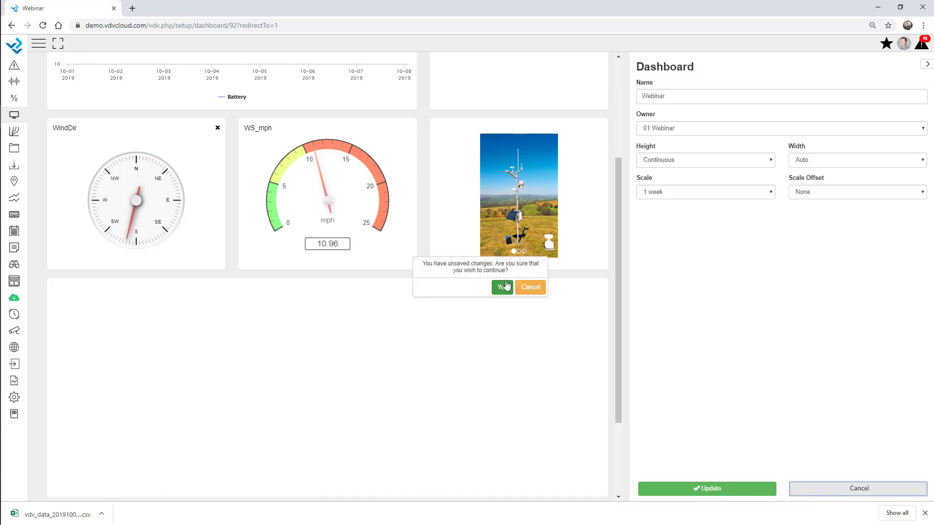
click(502, 287)
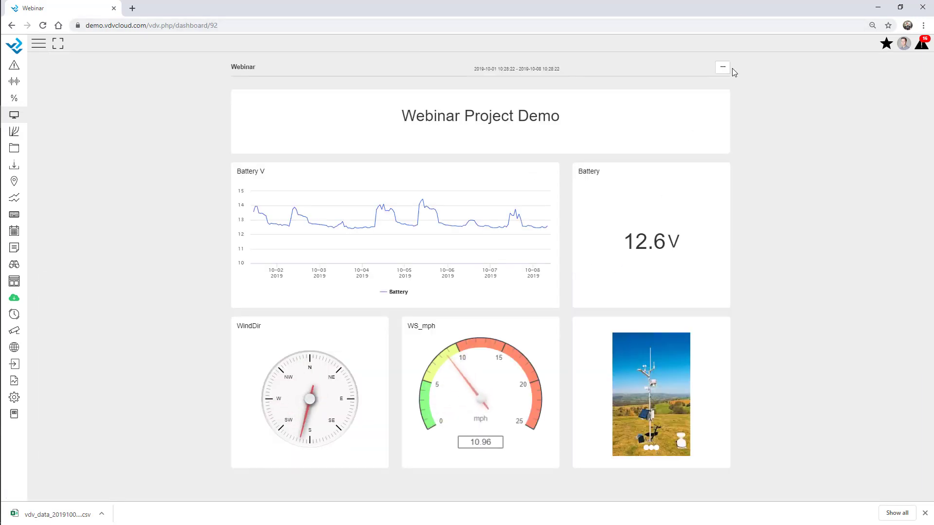
click(723, 67)
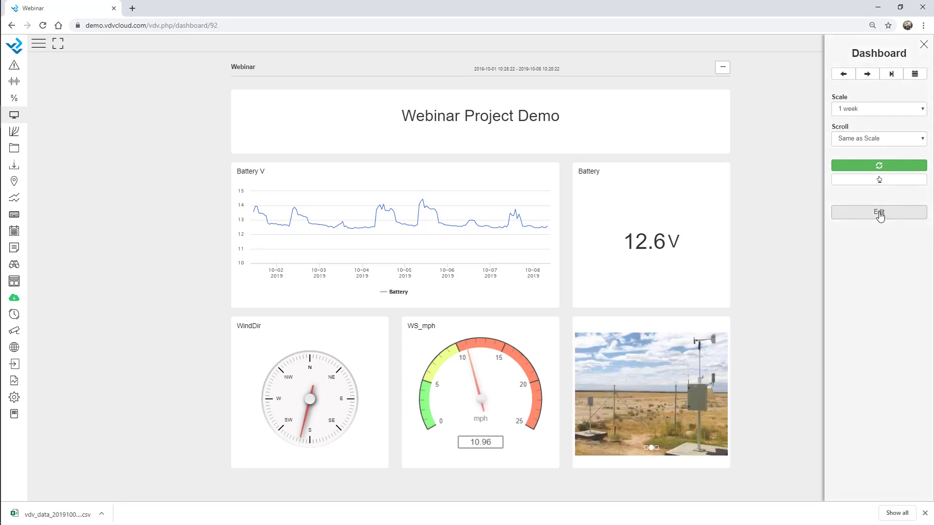
click(879, 213)
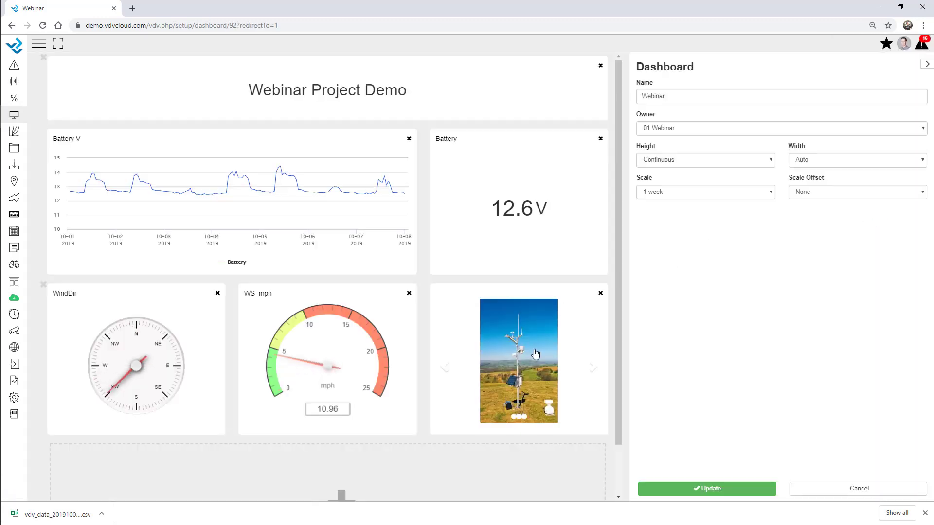
Step: Add a new column set to Graph type and drag it to double width
scroll(535, 353, down, 1)
click(367, 450)
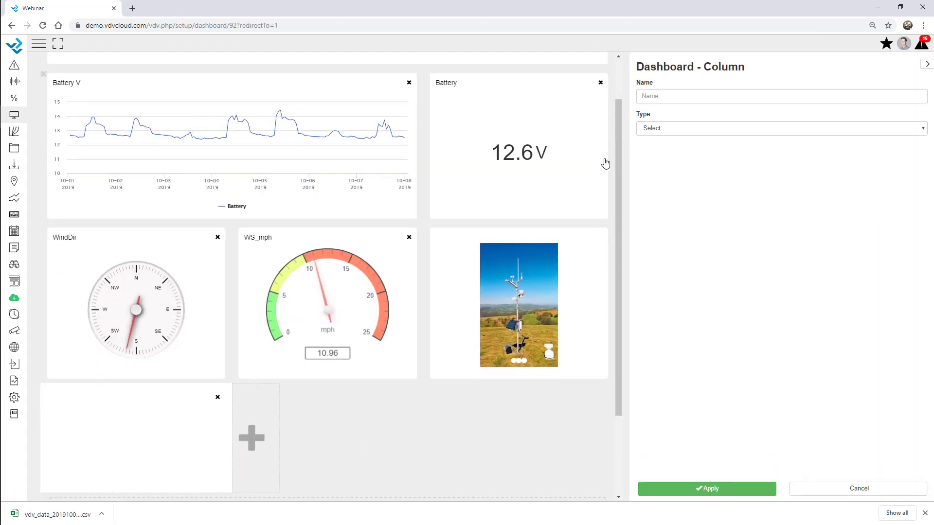
click(693, 129)
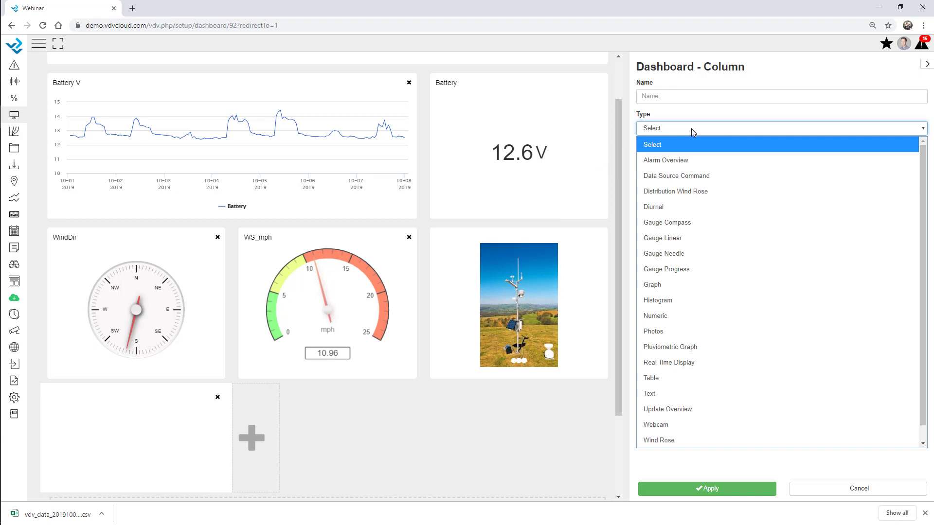
click(666, 285)
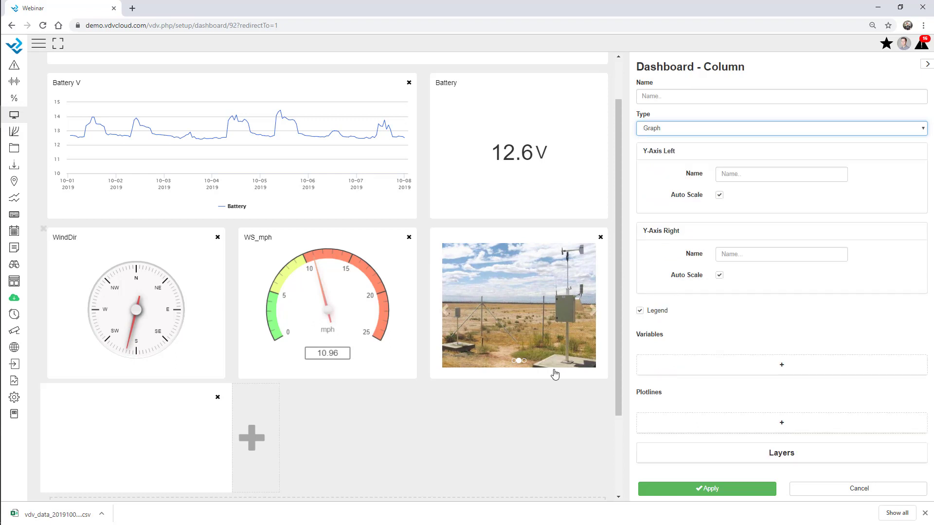
scroll(612, 248, down, 3)
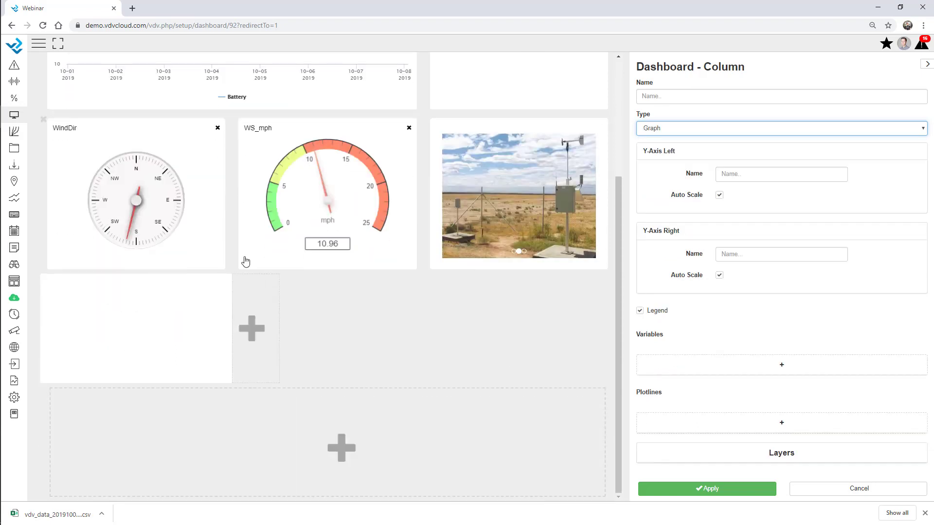
drag(235, 345, 438, 365)
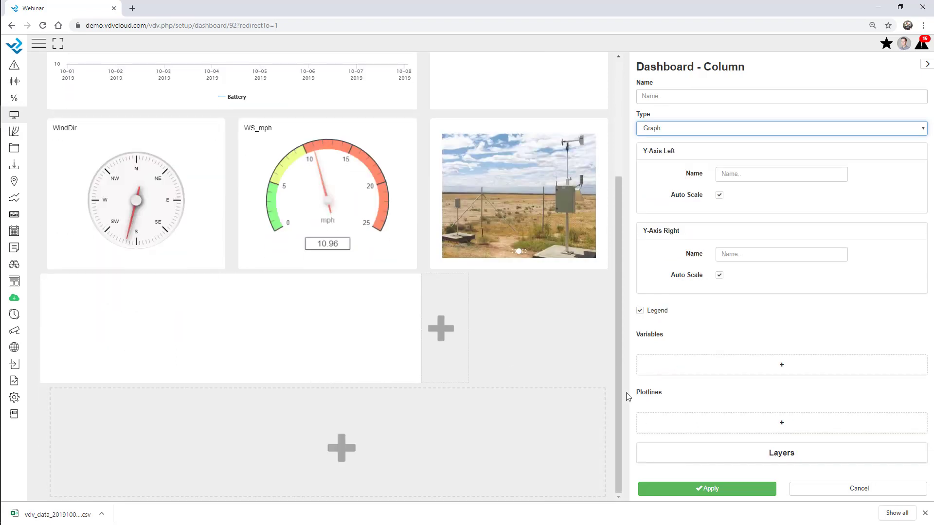
click(696, 360)
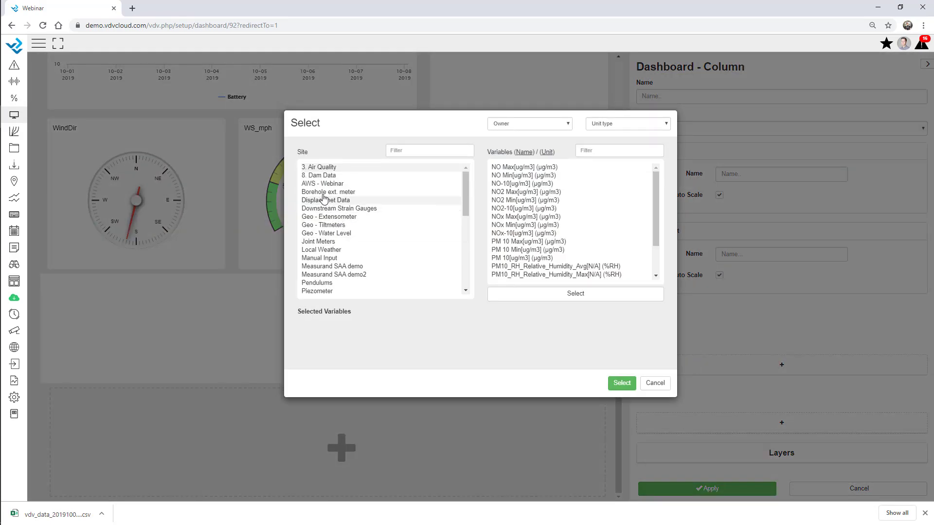
Step: Plot Extensometer1 (twice), Extensometer2 and Extensometer4 from Geo - Extensometer, and stretch the graph taller
click(323, 185)
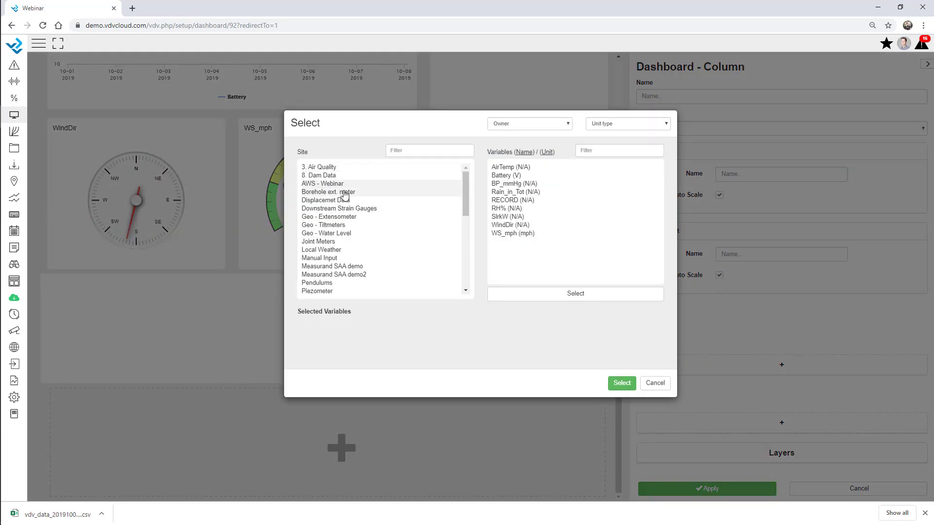
click(334, 217)
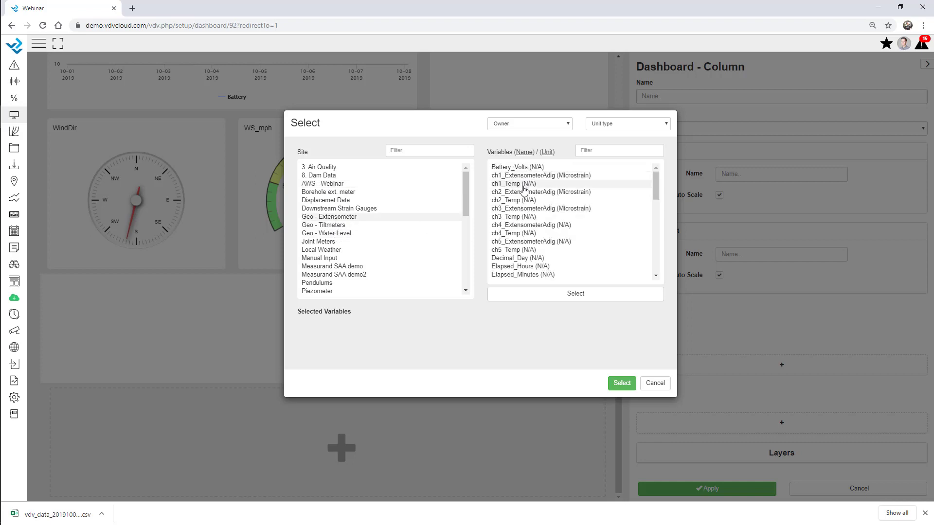
scroll(523, 200, down, 3)
scroll(524, 202, up, 1)
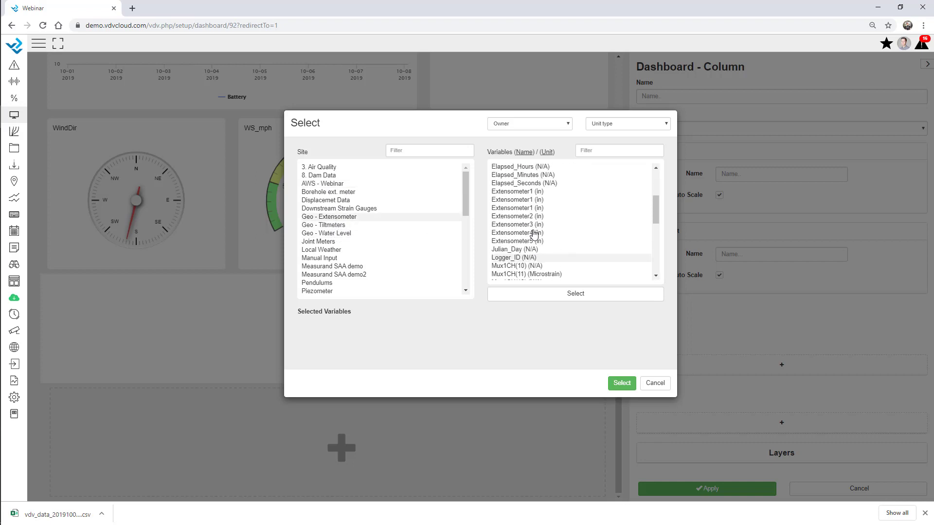
click(521, 202)
click(523, 211)
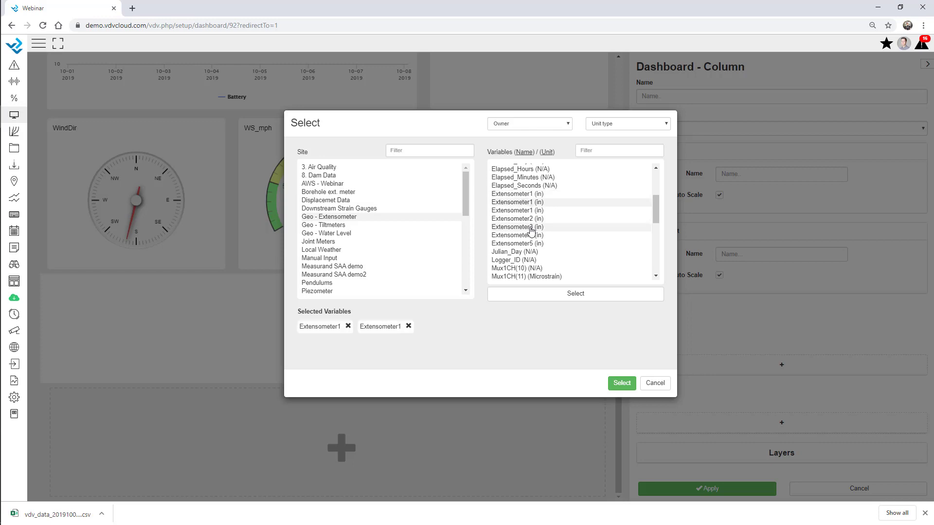
click(530, 221)
click(533, 235)
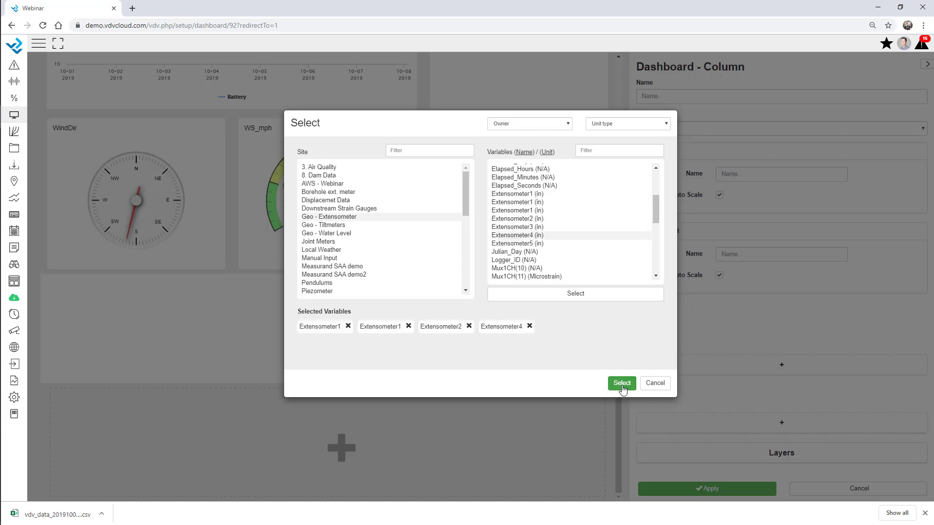
click(621, 383)
drag(319, 385, 336, 460)
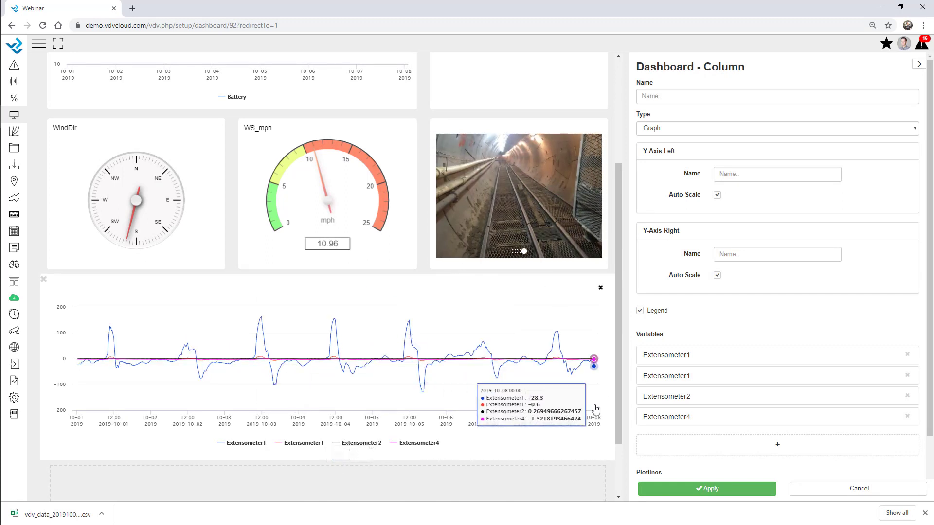
scroll(563, 382, down, 2)
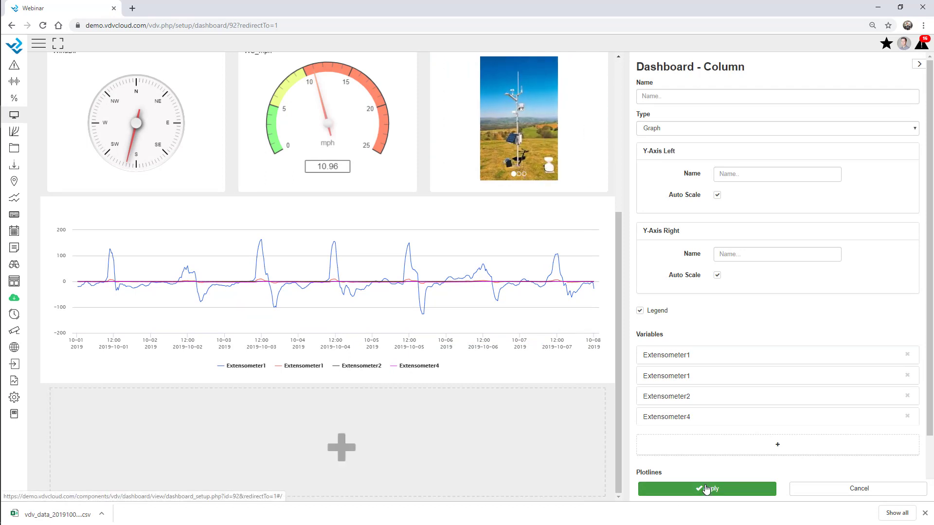
Step: Add an Alarm Overview column below the graph including all 01 Webinar sites
click(208, 411)
click(699, 133)
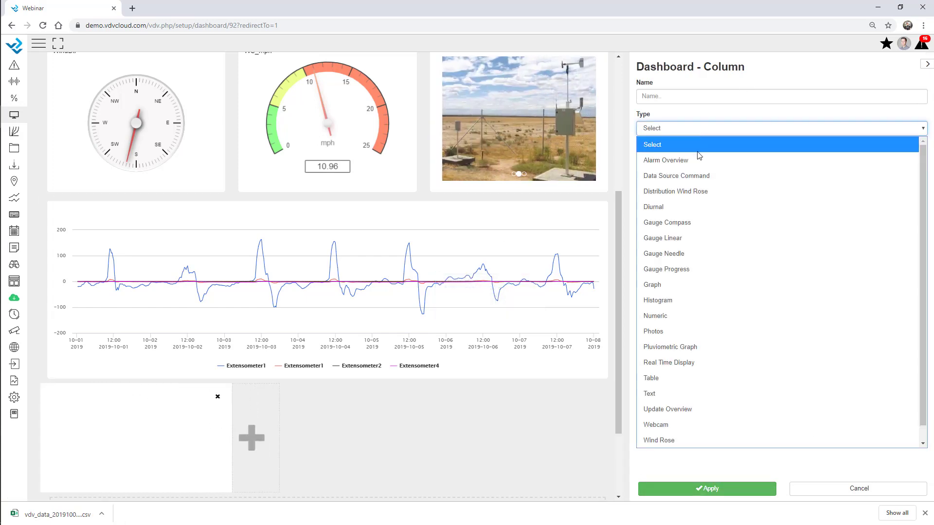
click(698, 164)
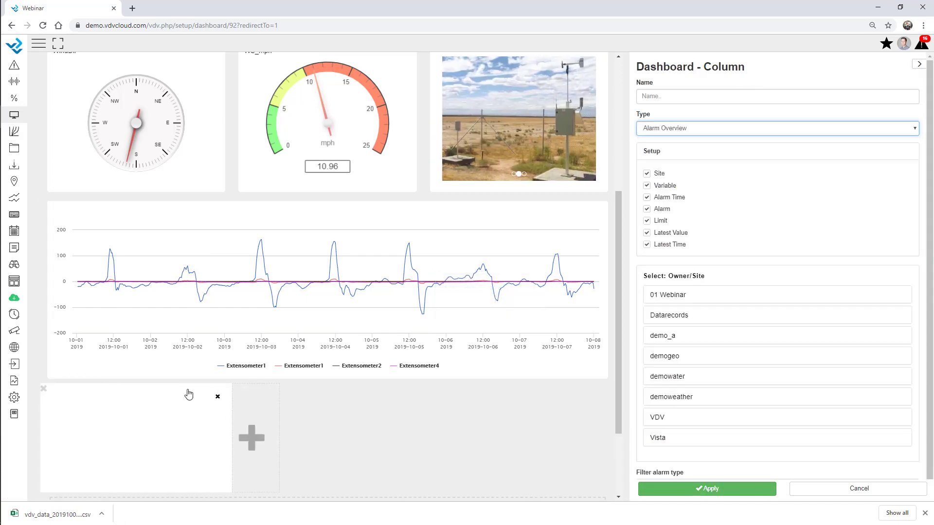
scroll(710, 325, down, 1)
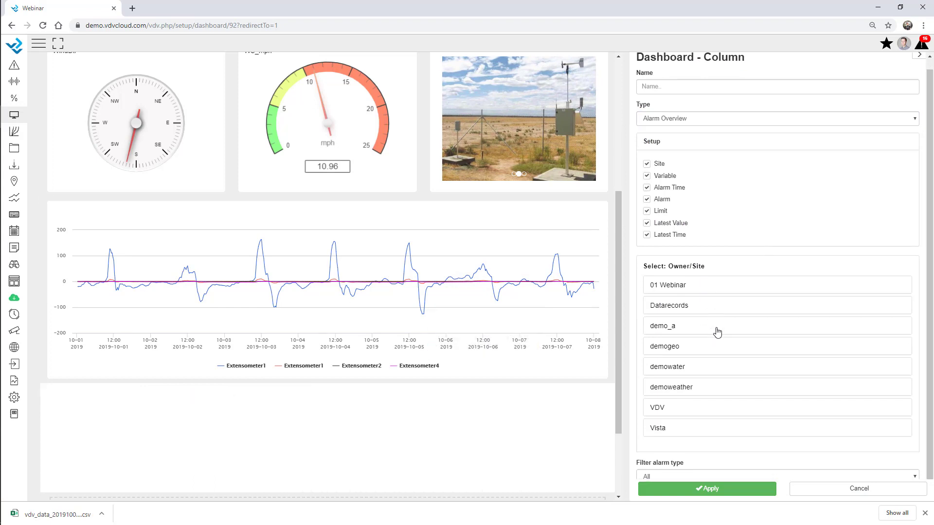
click(693, 289)
click(654, 308)
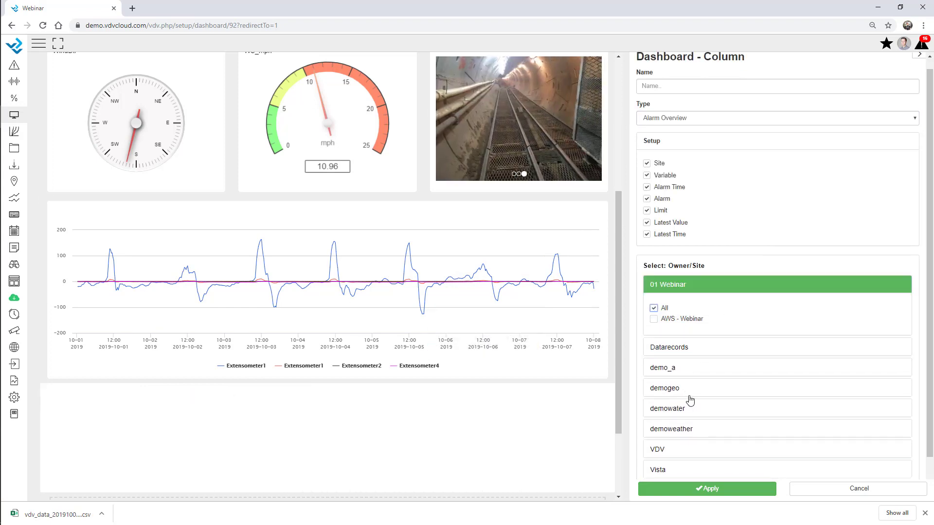
Step: Also include all demogeo and demowater sites and apply the alarm settings
click(684, 389)
click(653, 411)
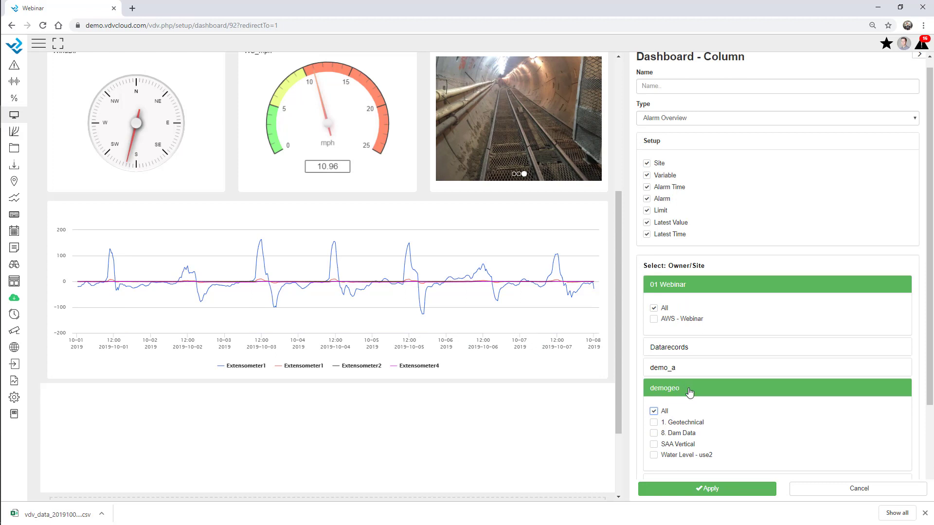
scroll(695, 388, down, 3)
click(708, 372)
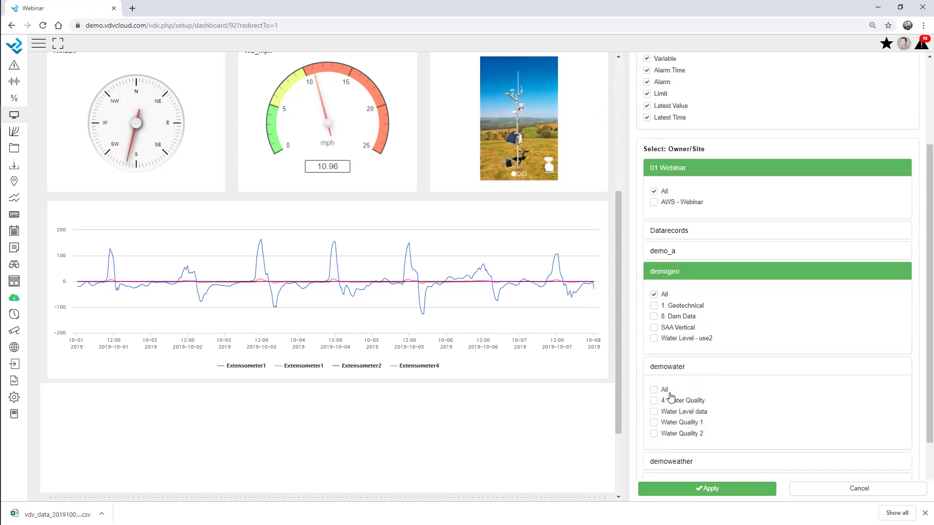
click(653, 391)
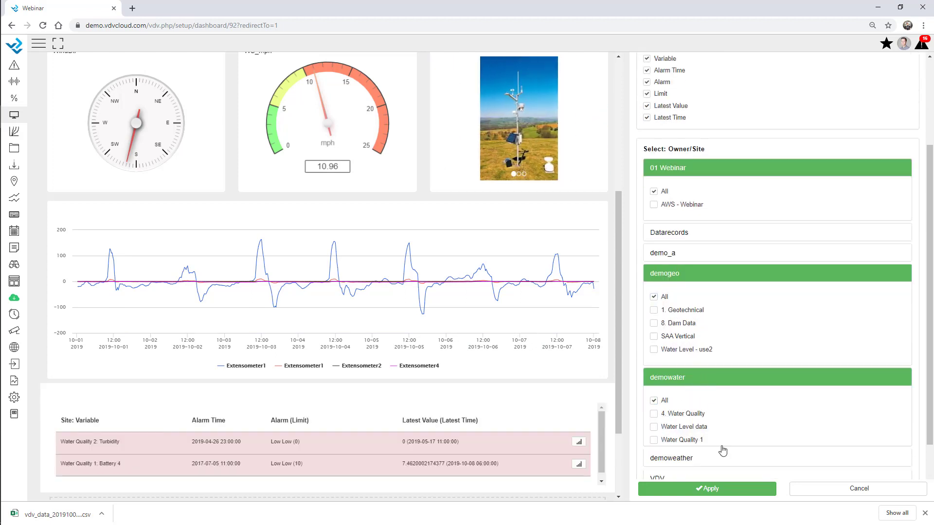
click(703, 377)
click(740, 489)
Step: Drag the alarm overview taller, to about 364 px
scroll(436, 315, down, 3)
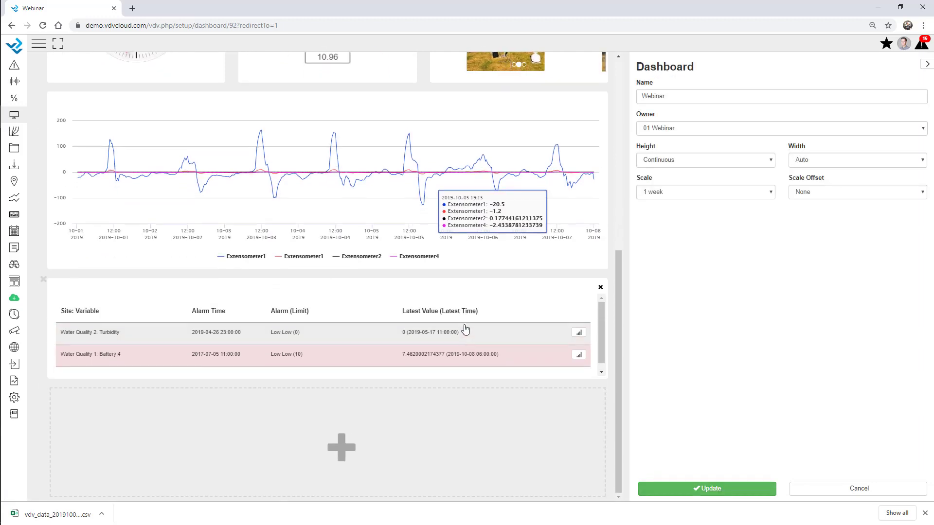
drag(393, 385, 402, 438)
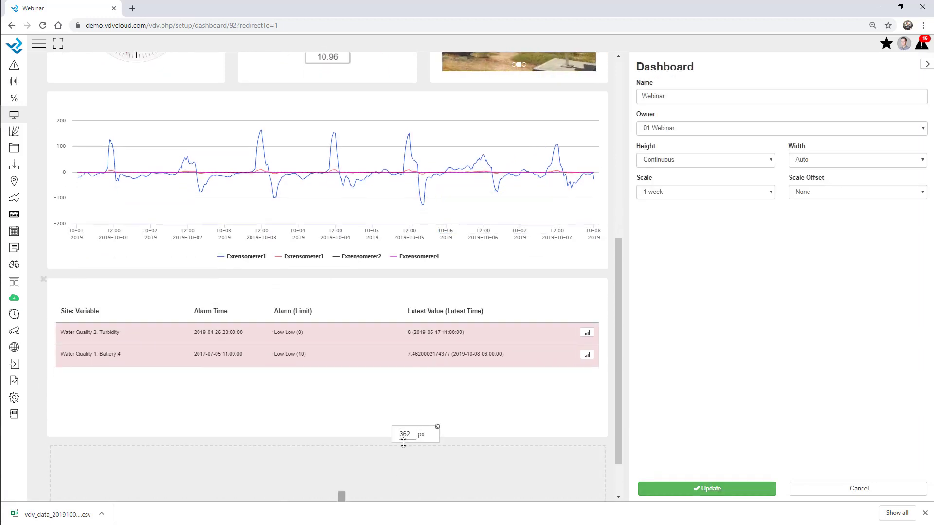
scroll(377, 402, down, 1)
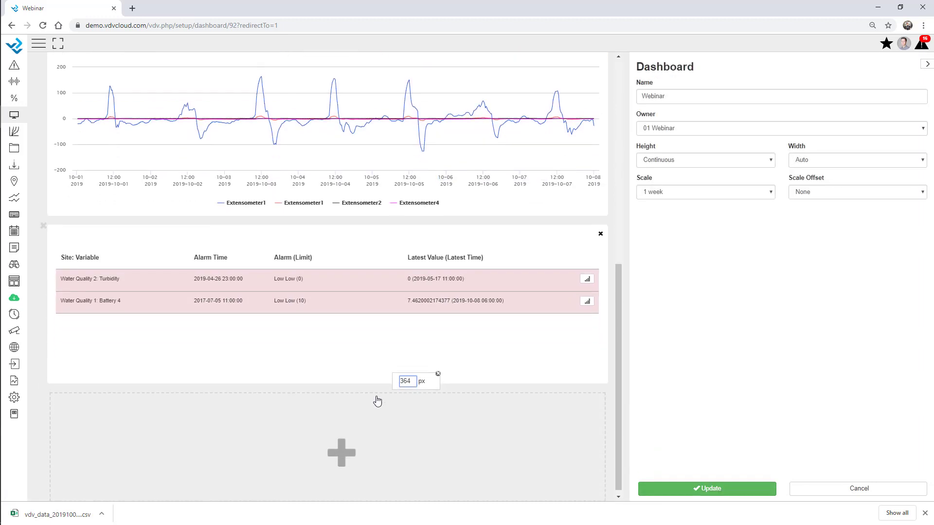
click(326, 444)
Step: Make the new column an Update Overview covering all 01 Webinar sites
click(675, 130)
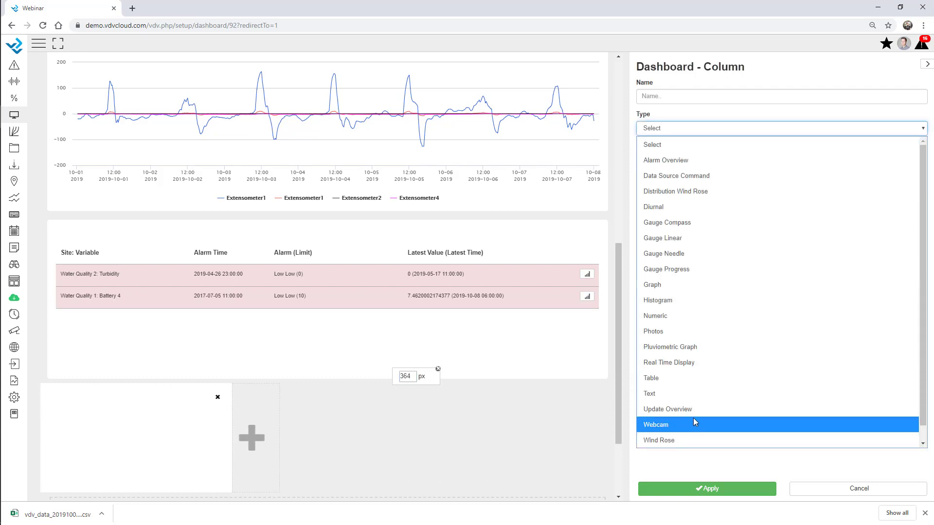
click(690, 410)
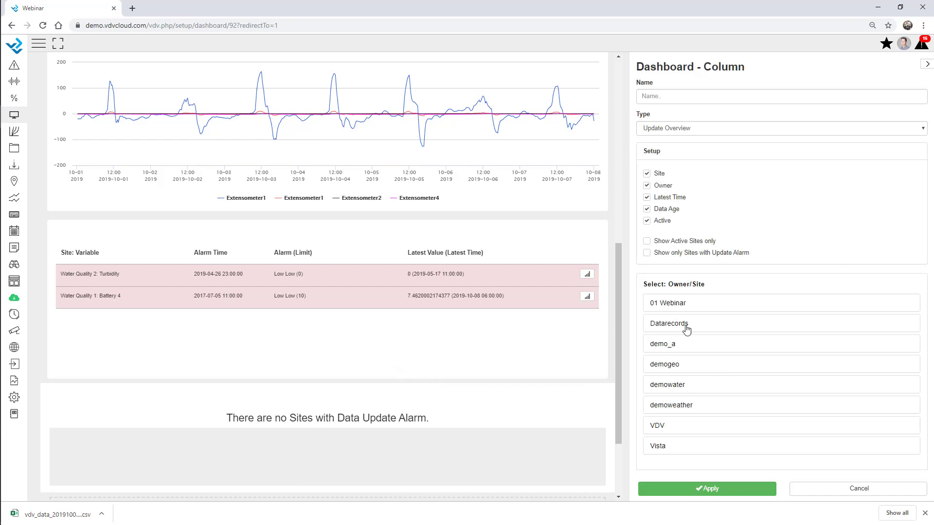
click(694, 308)
click(654, 327)
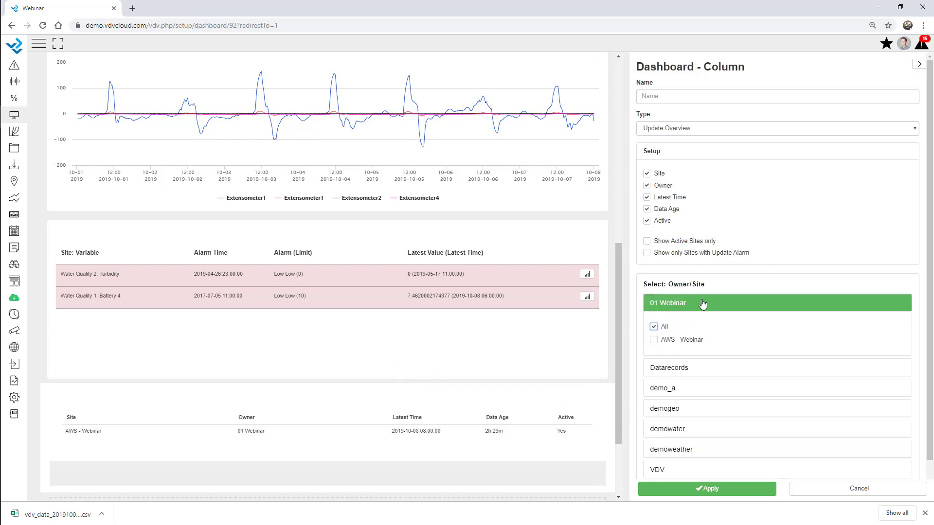
click(702, 305)
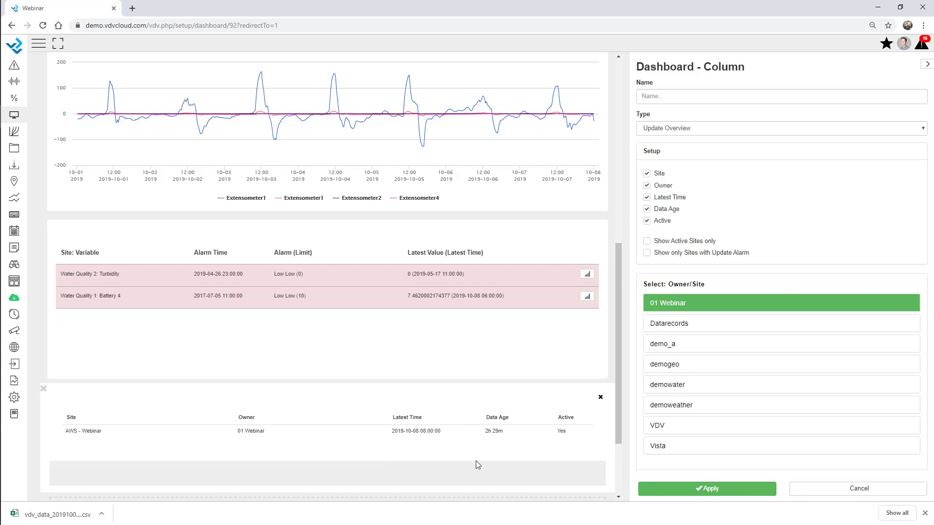
scroll(75, 432, down, 3)
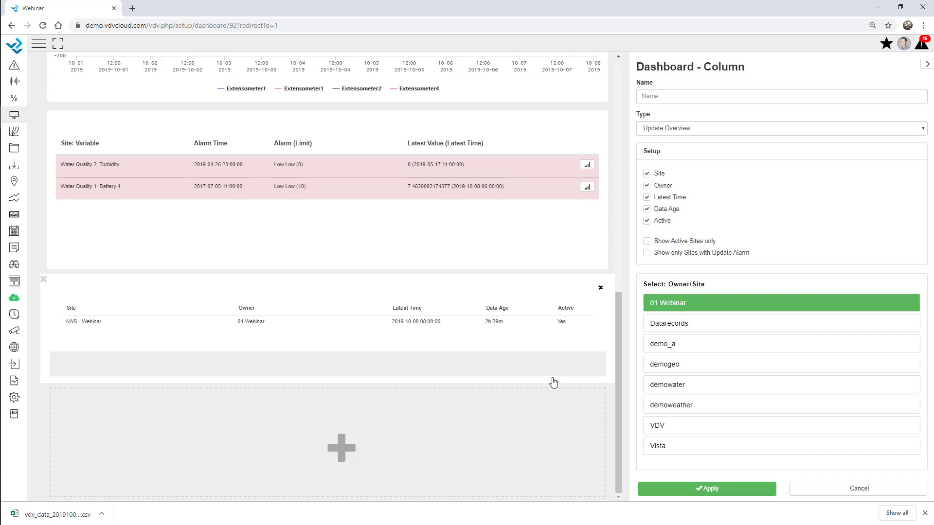
click(719, 490)
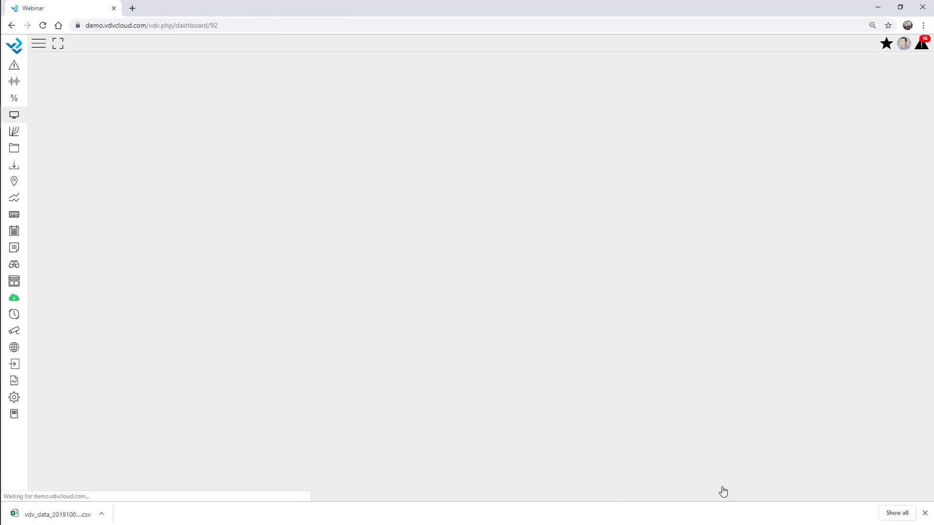
scroll(650, 225, down, 5)
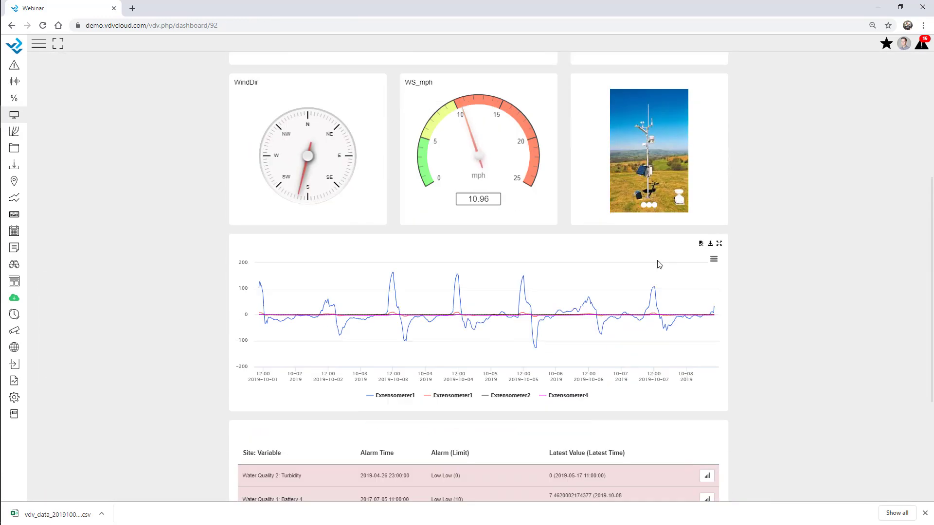
scroll(732, 304, down, 3)
scroll(761, 319, up, 9)
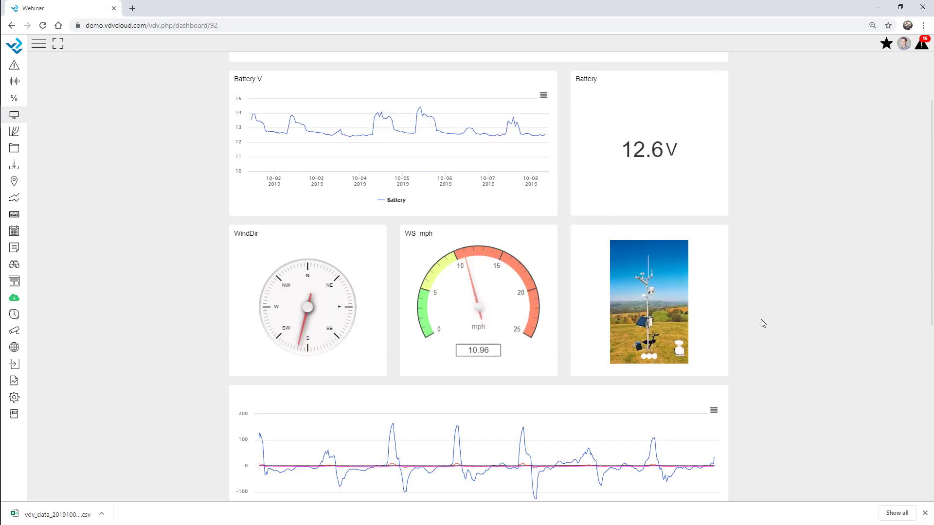
mouse_move(267, 247)
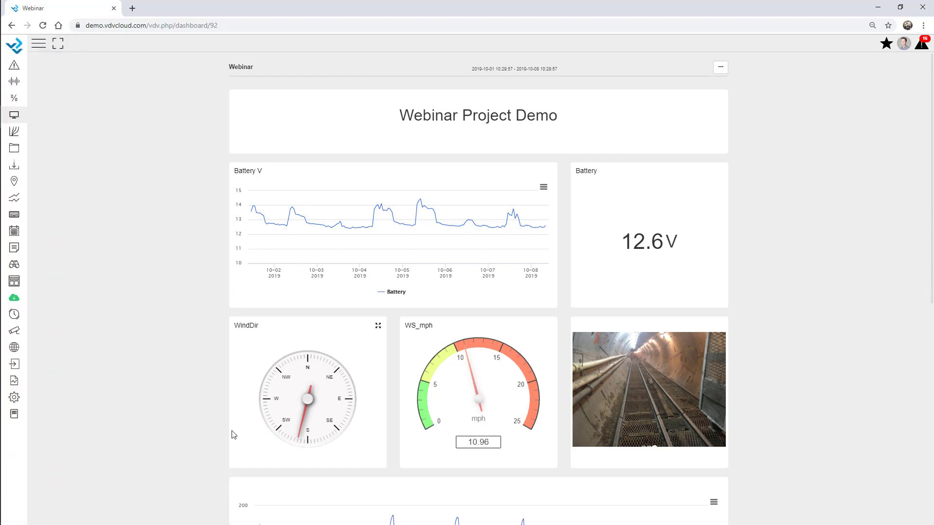
Step: Bring up the Dam Overview display from the Real Time Display Quickview list
click(15, 401)
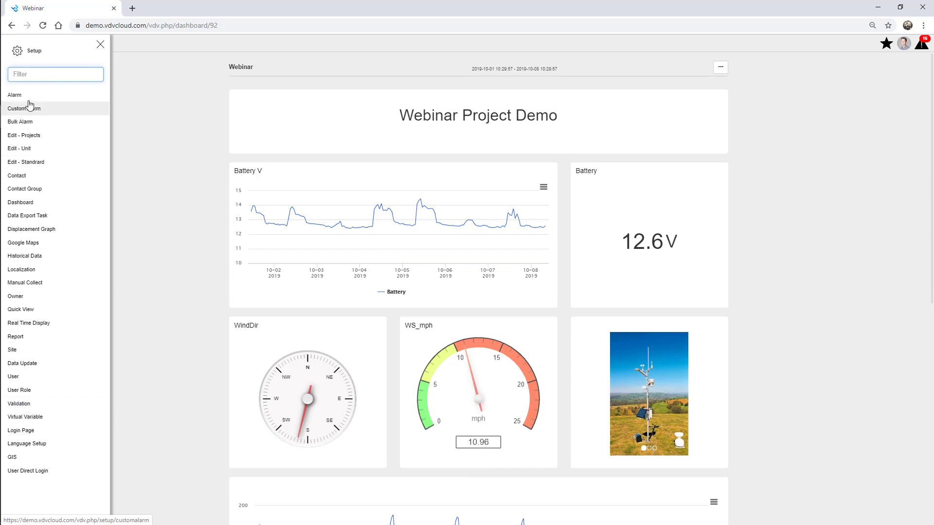
click(46, 323)
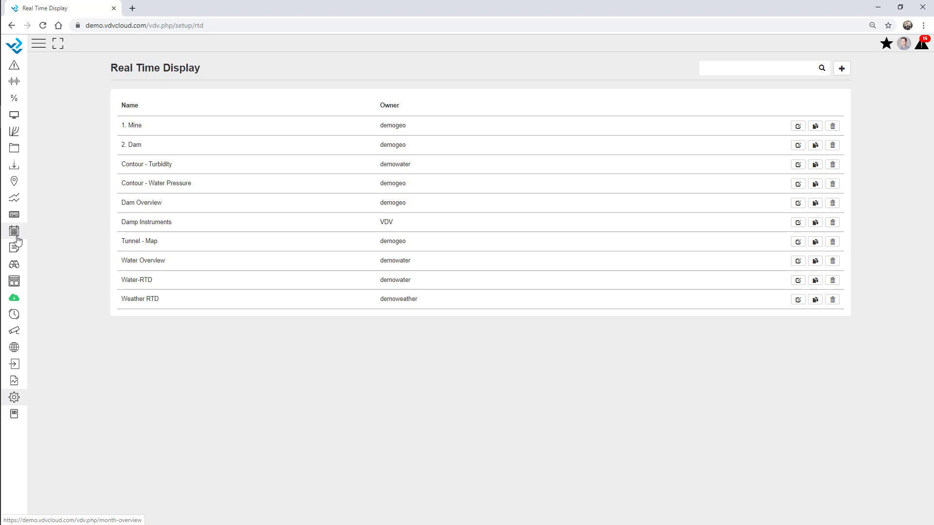
click(17, 287)
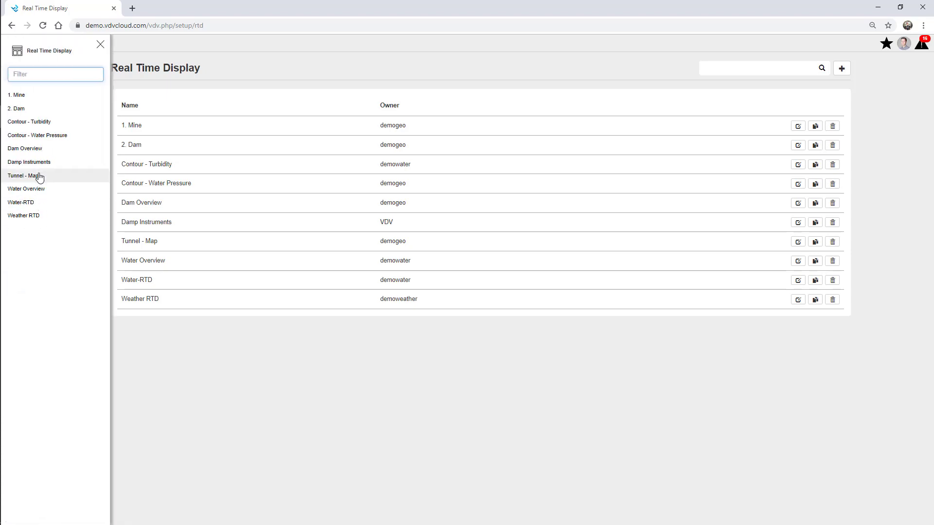
click(39, 148)
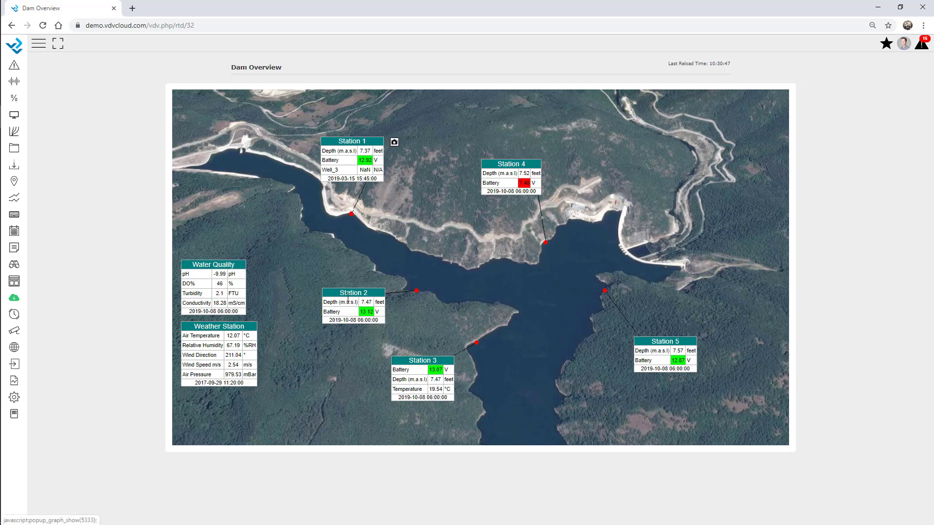
Step: Switch to the 2. Dam display and preview the photo attached to a dam sensor
click(14, 281)
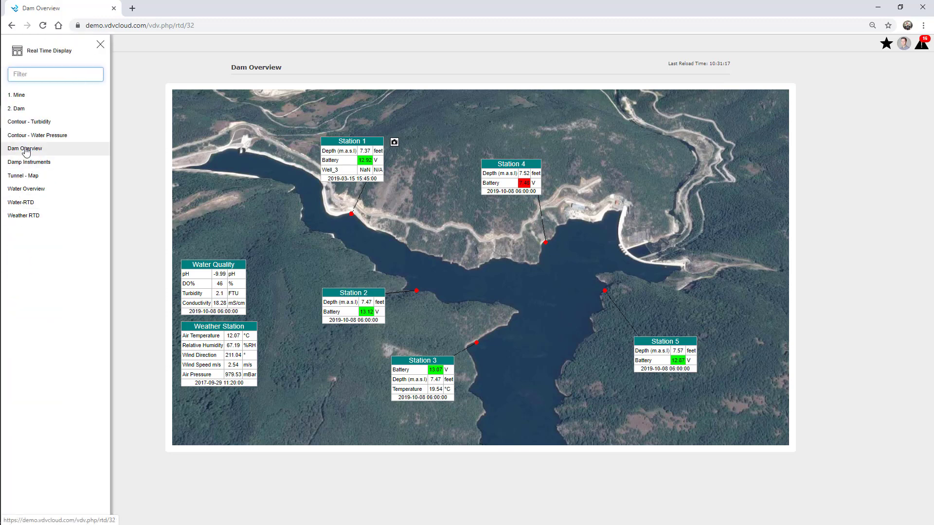
click(17, 109)
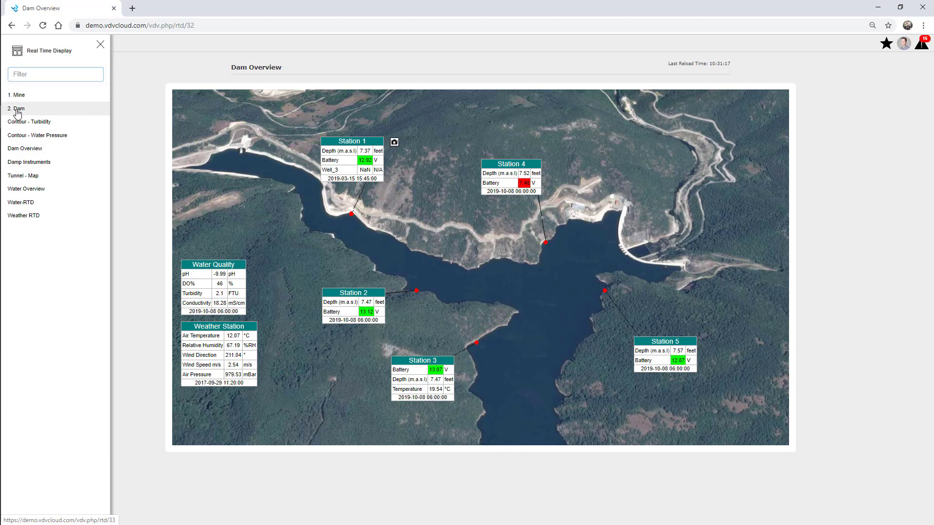
click(100, 45)
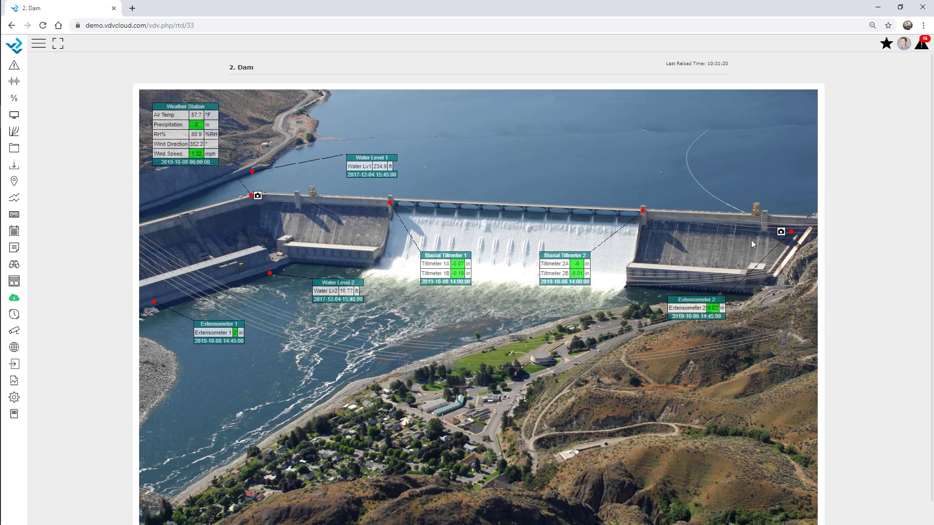
click(781, 233)
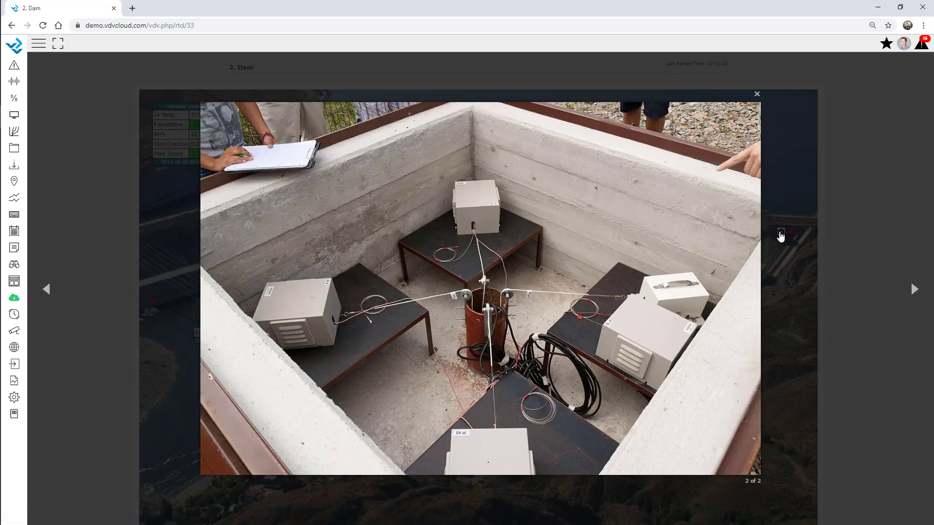
click(757, 93)
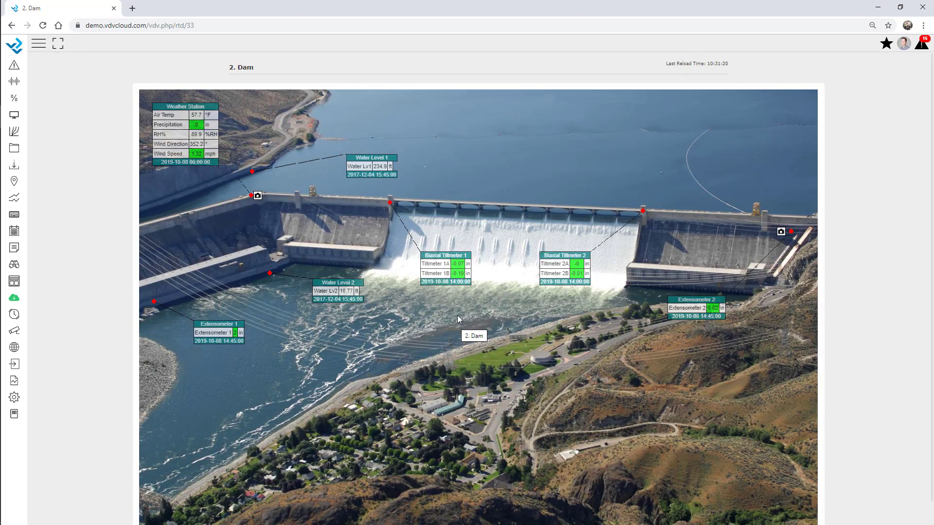
Step: Show the Real Time Display setup list of ten displays
click(15, 398)
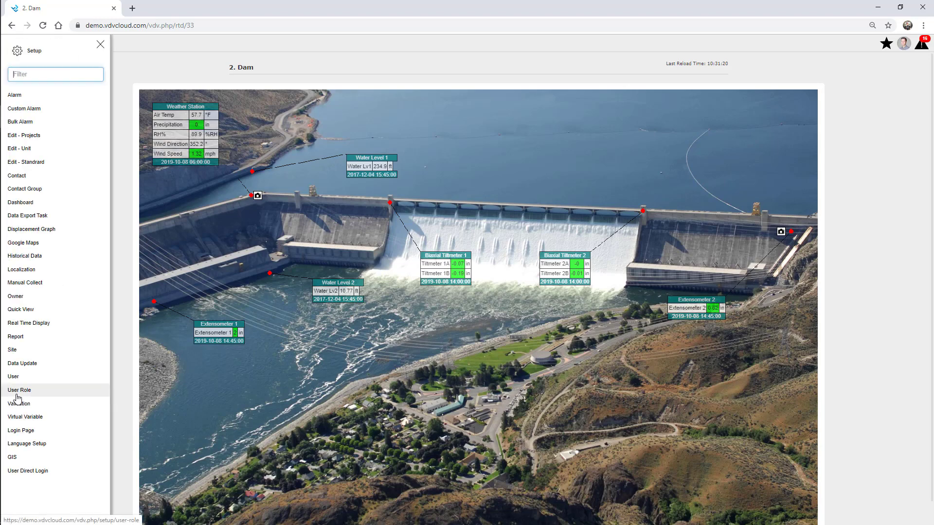
click(34, 324)
click(100, 45)
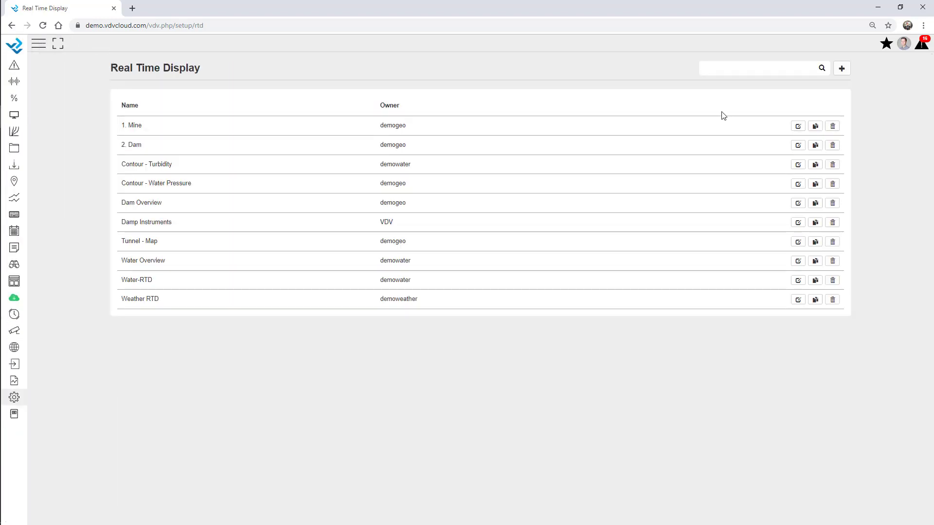
Step: Create 'Webinar Overview' owned by 01 Webinar with the RTD-Overview.PNG background, and save it
click(842, 71)
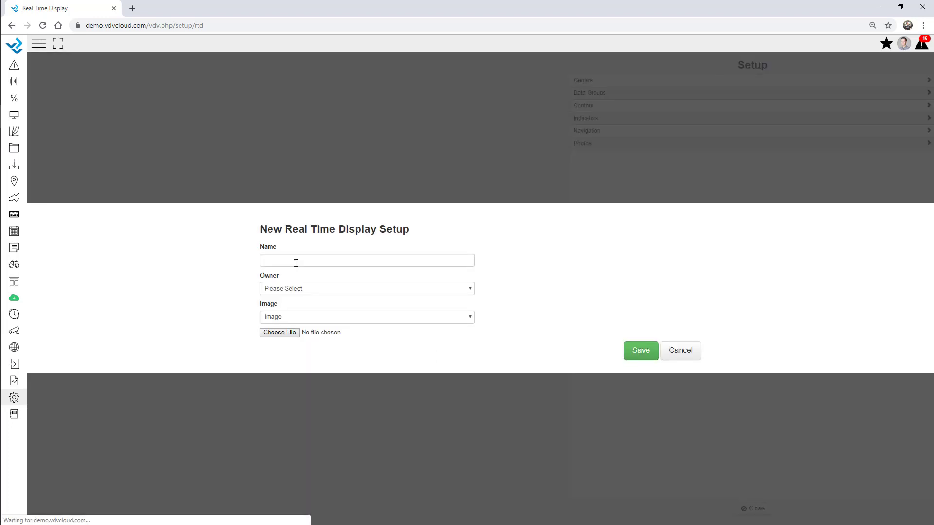
click(295, 258)
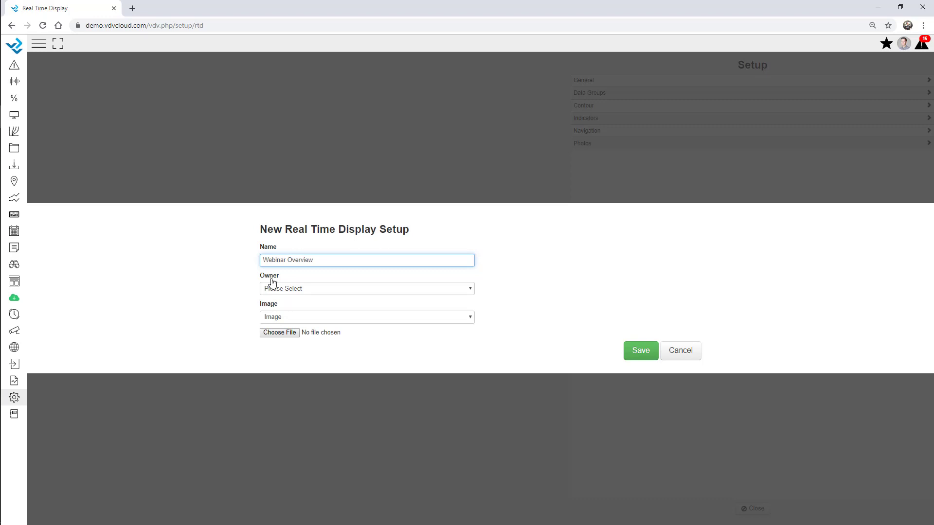
click(285, 288)
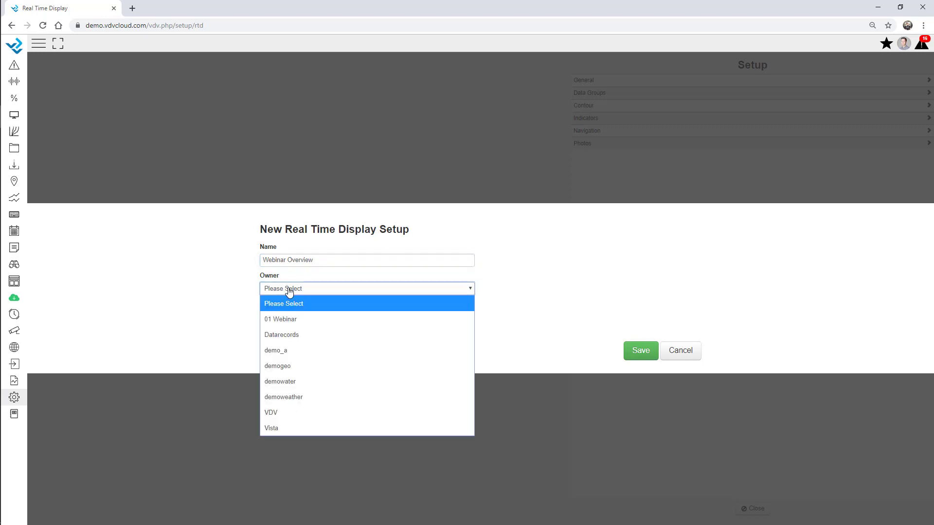
click(296, 321)
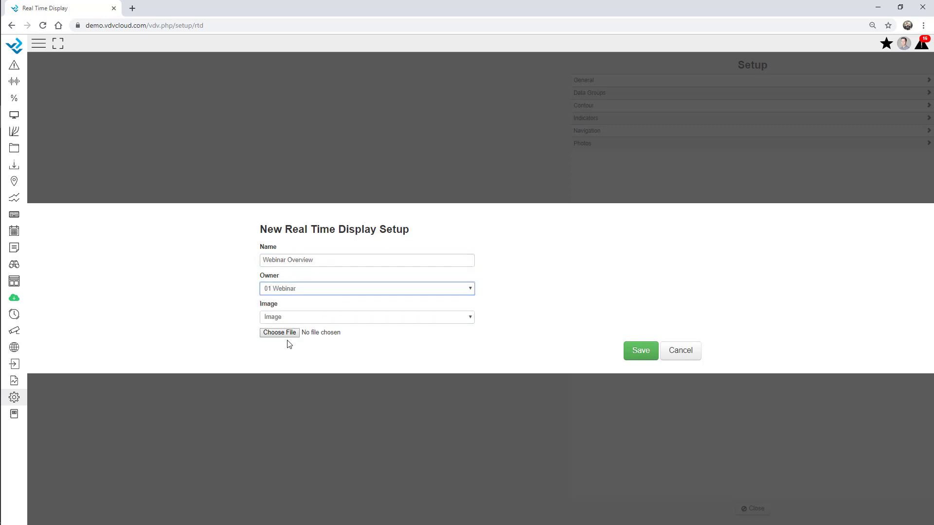
click(285, 335)
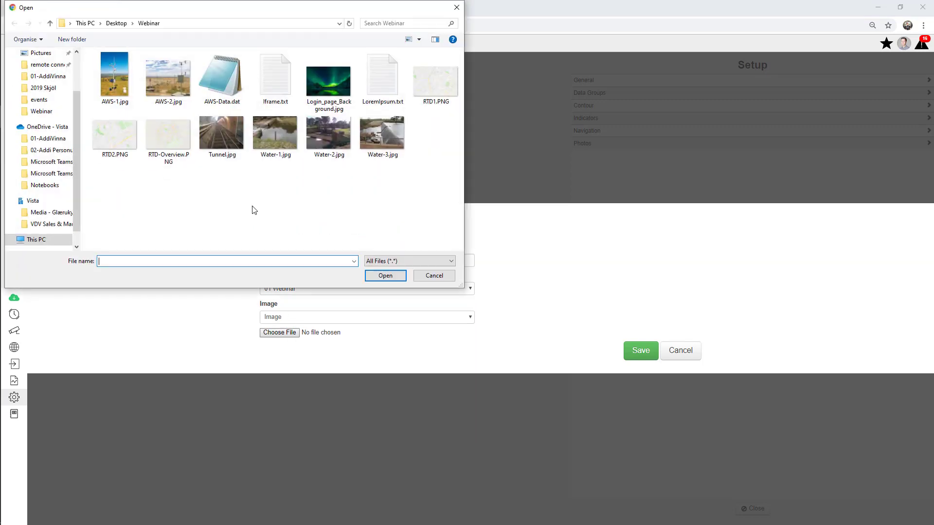
double_click(164, 143)
click(640, 352)
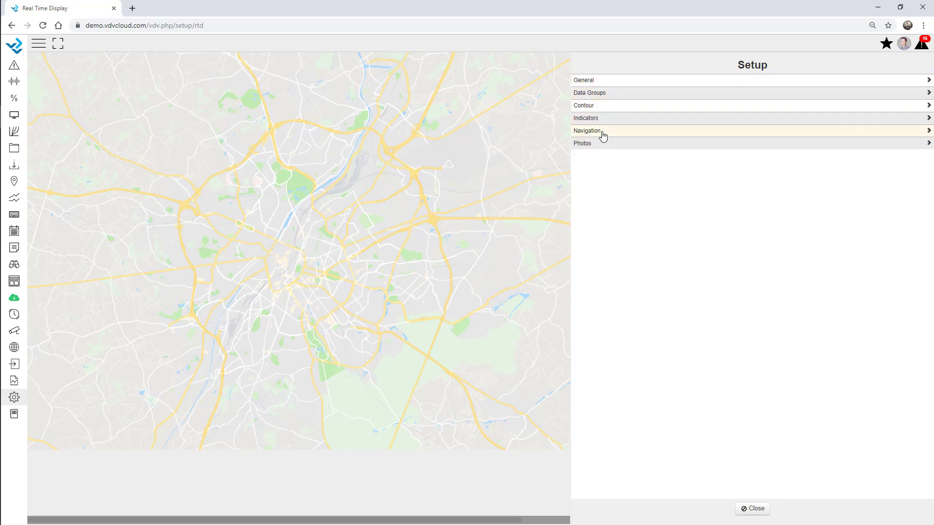
Step: Look through Webinar Overview's General settings, then move on to the empty Data Groups list
click(593, 81)
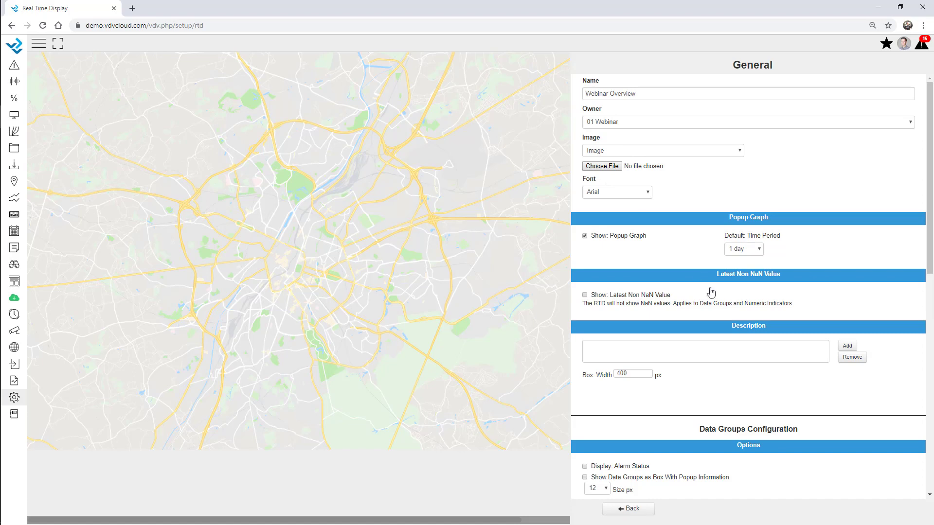
scroll(732, 318, down, 3)
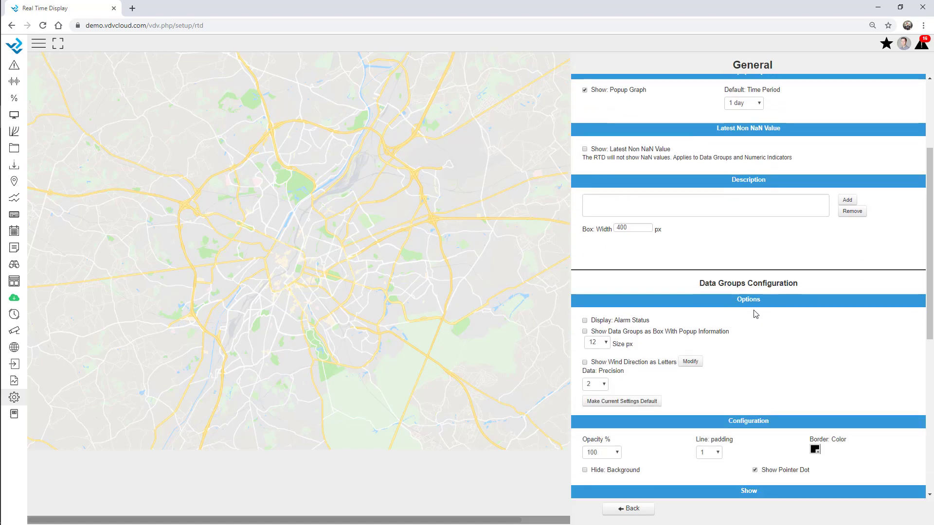
click(641, 509)
click(608, 95)
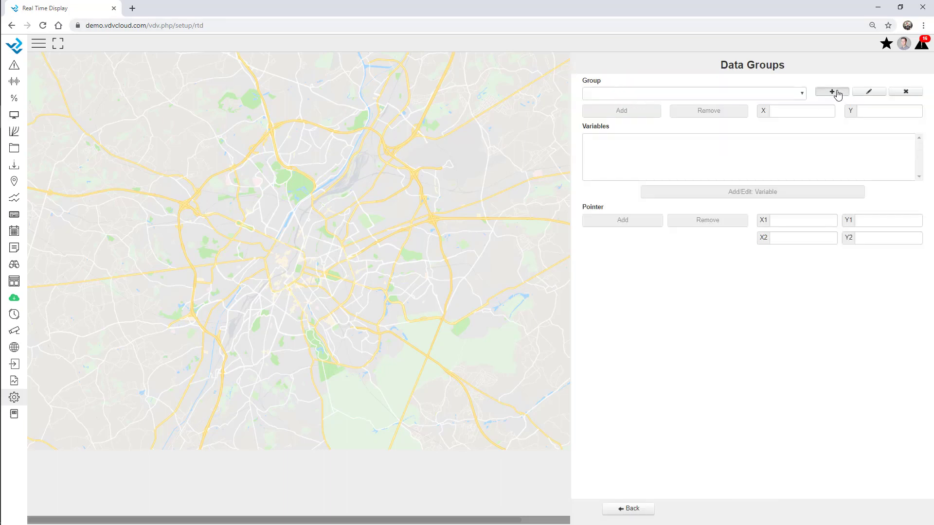
Step: Save a Station 1 data group holding Extensometer1, 2, 4 and 5 from Geo - Extensometer
click(831, 92)
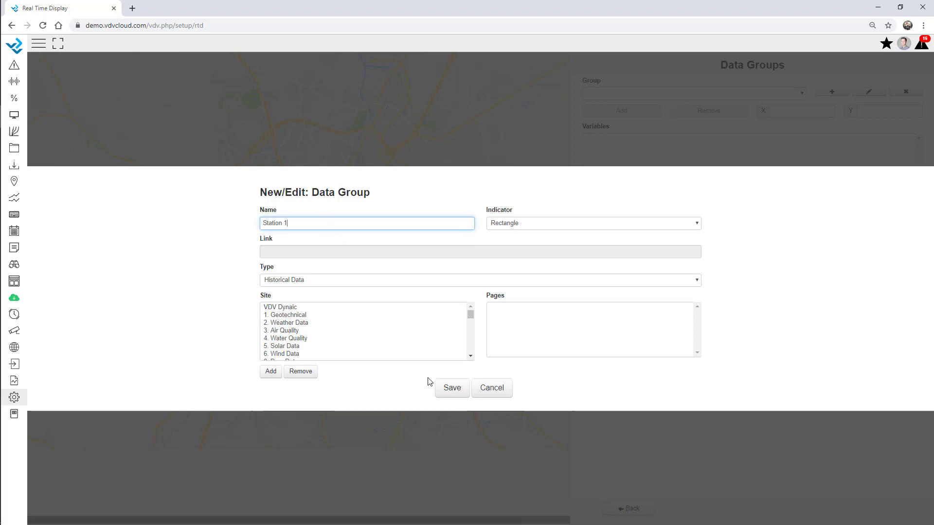
click(453, 391)
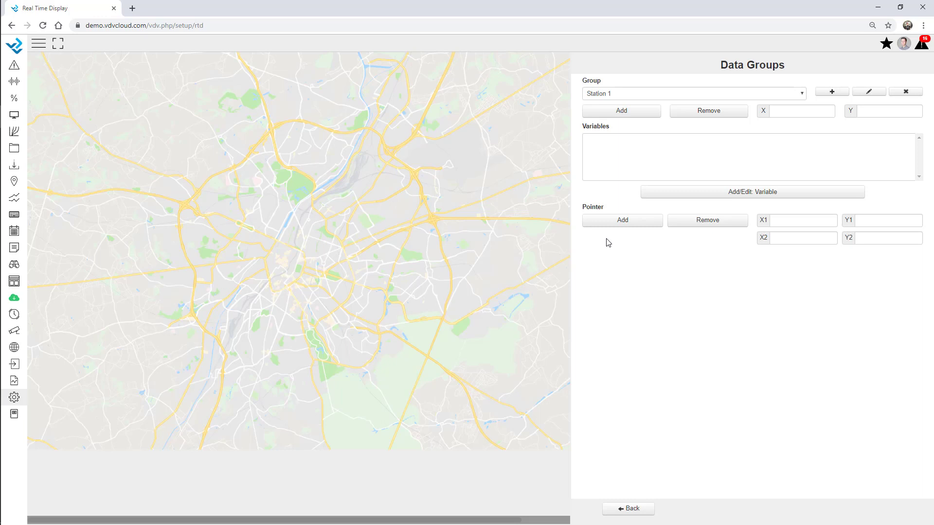
click(723, 199)
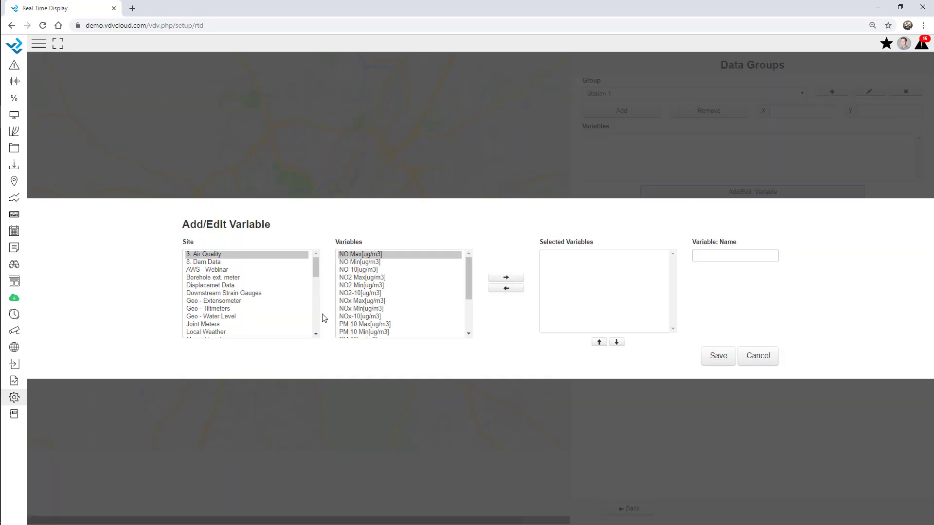
click(241, 304)
scroll(417, 313, down, 1)
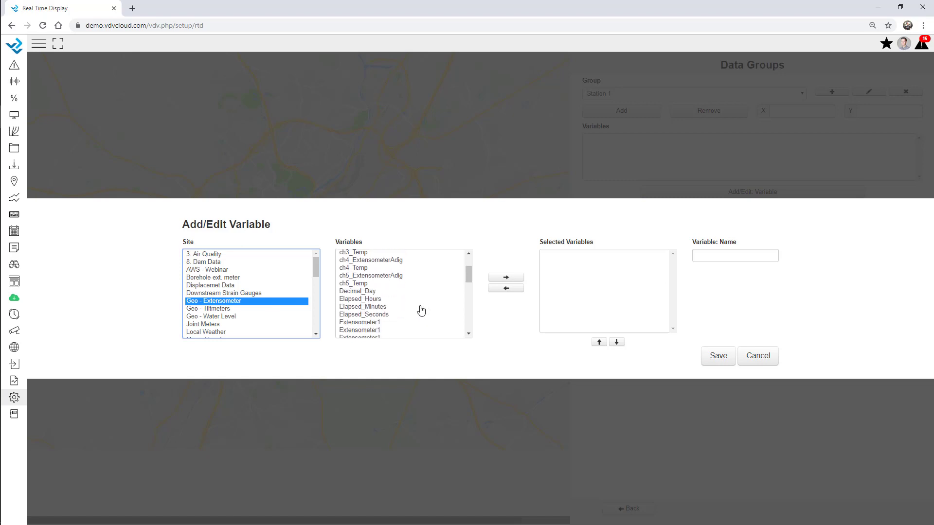
scroll(386, 323, down, 1)
double_click(374, 282)
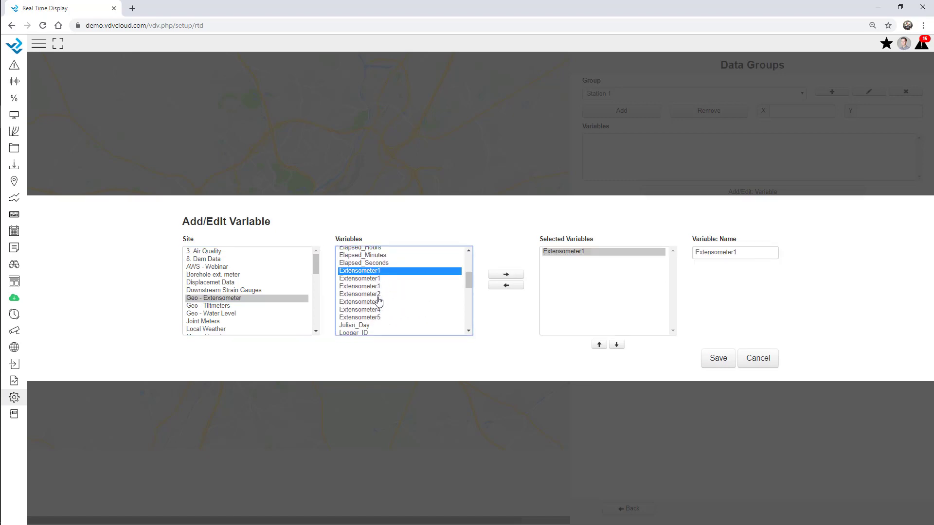
double_click(377, 296)
click(377, 311)
double_click(378, 311)
double_click(378, 317)
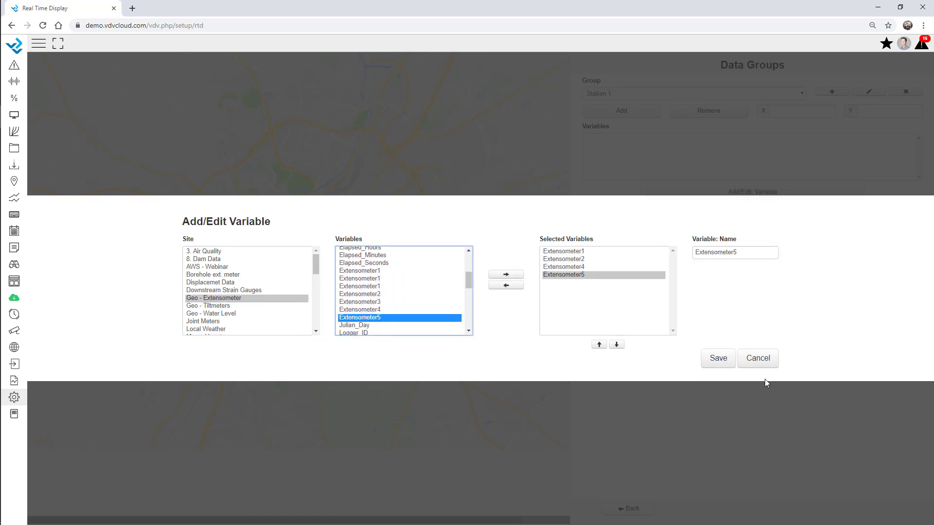
click(720, 360)
Step: Place the Station 1 box on the map and begin a second data group
click(632, 113)
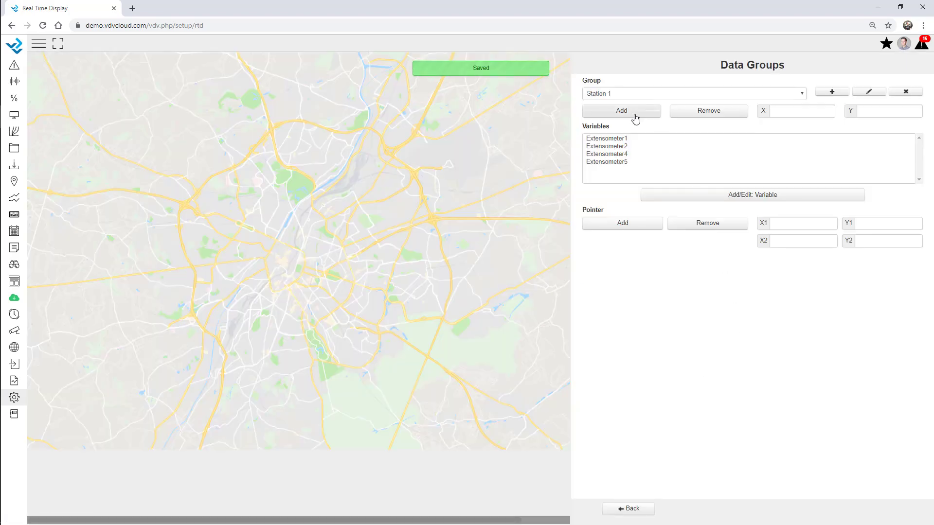
click(204, 168)
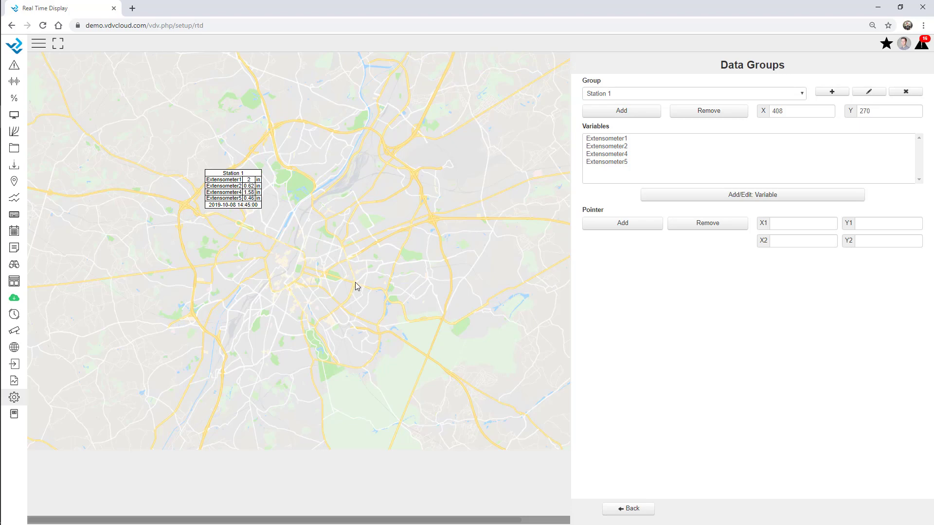
click(831, 92)
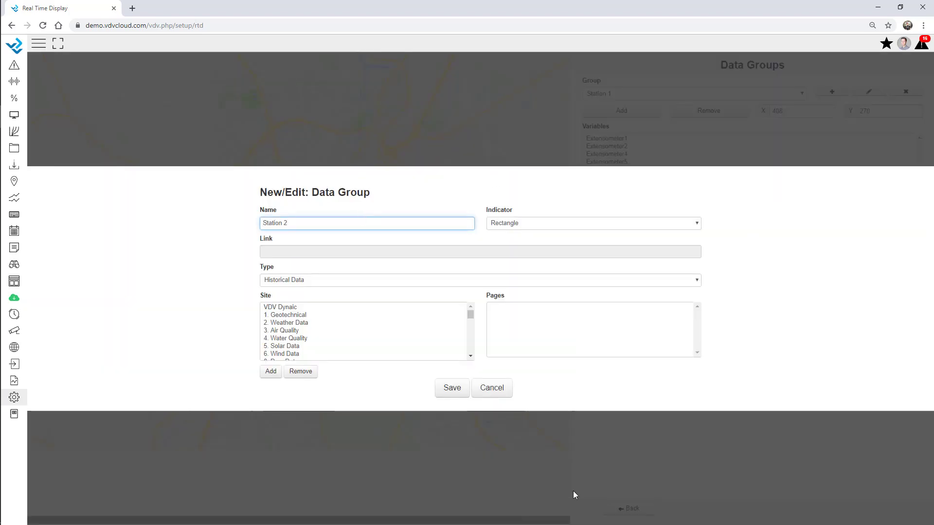
Step: Save Station 2 with six Geo - Tiltmeters variables: 1A, 2C, two 3B and two 3C
click(452, 388)
click(686, 193)
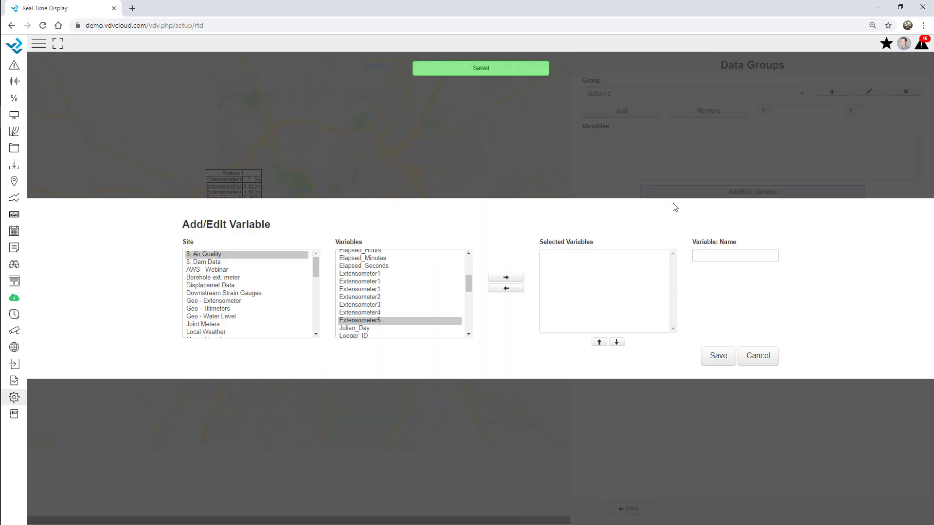
click(235, 308)
scroll(372, 310, down, 1)
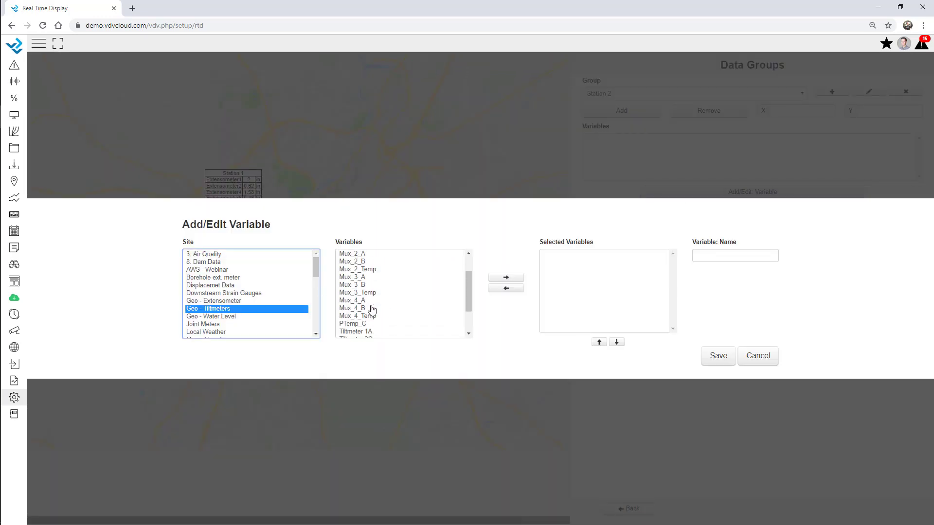
scroll(373, 310, down, 2)
click(369, 294)
click(370, 298)
click(372, 307)
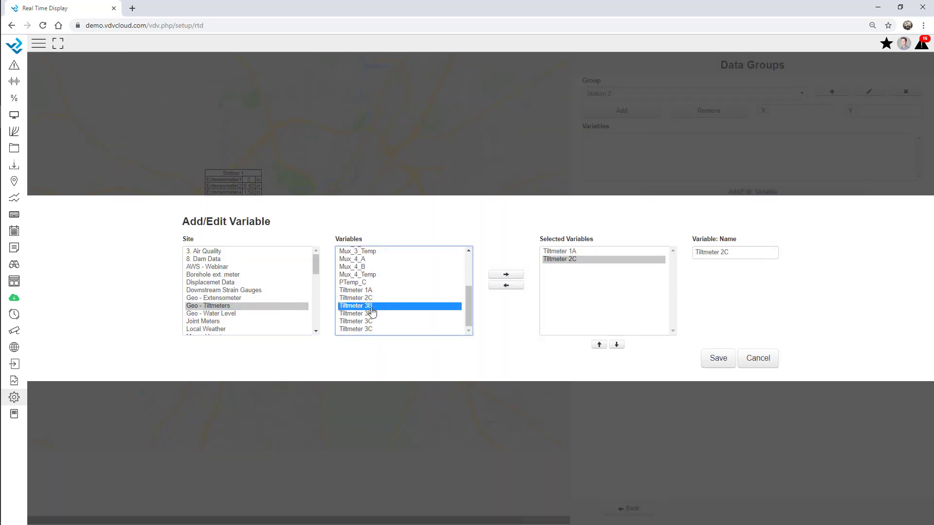
click(371, 314)
click(371, 321)
click(371, 328)
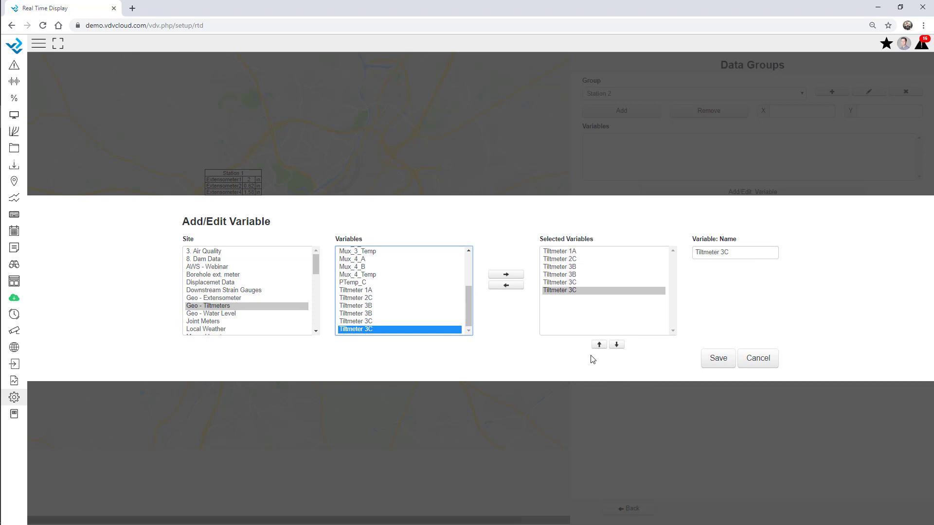
click(717, 359)
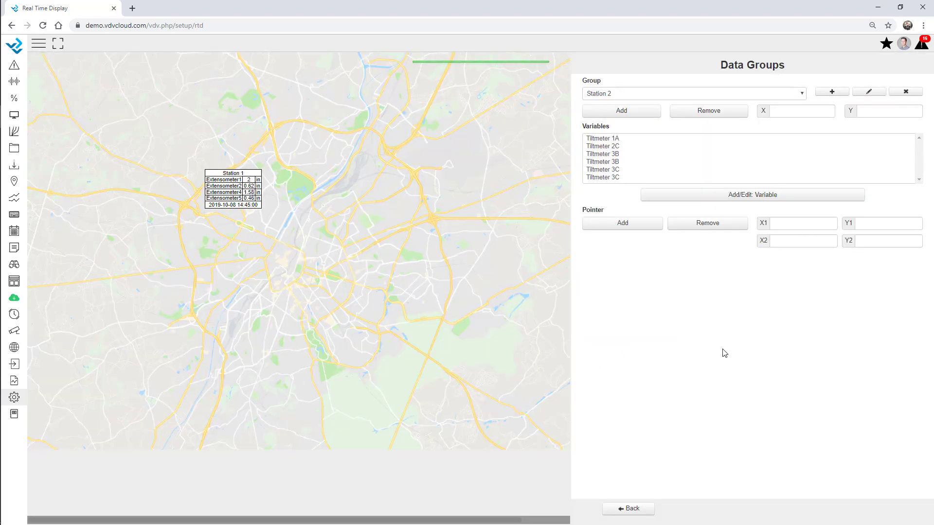
Step: Drop the Station 2 box below Station 1 and go back to the setup sections
click(633, 111)
click(252, 254)
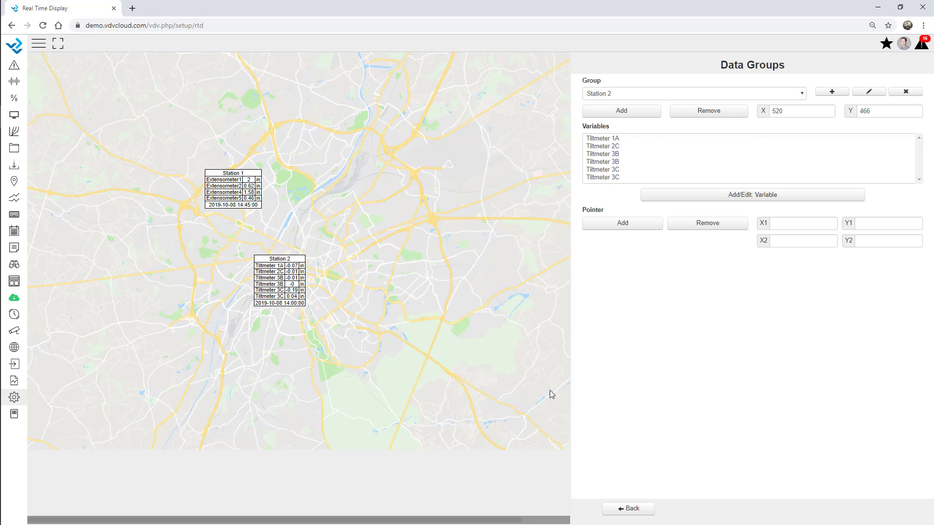
click(638, 514)
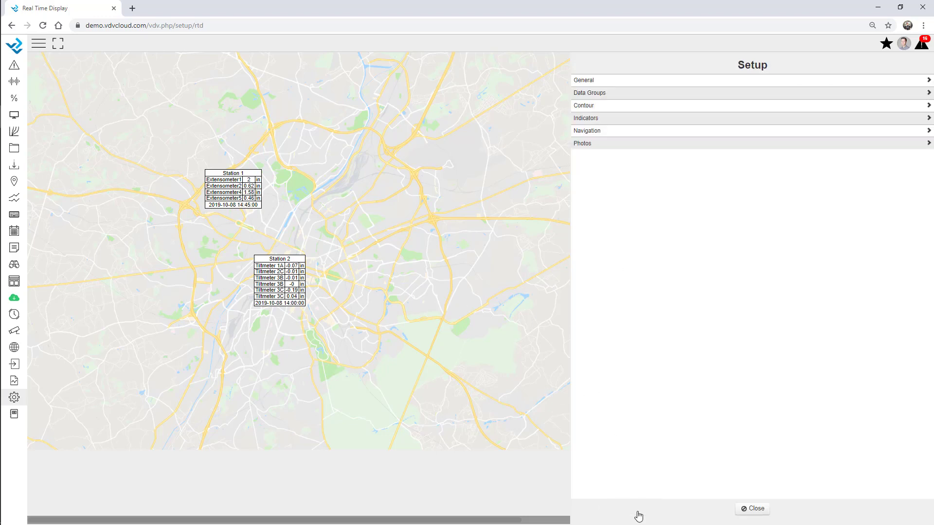
Step: Set the station box line padding to 5 in General settings
click(597, 85)
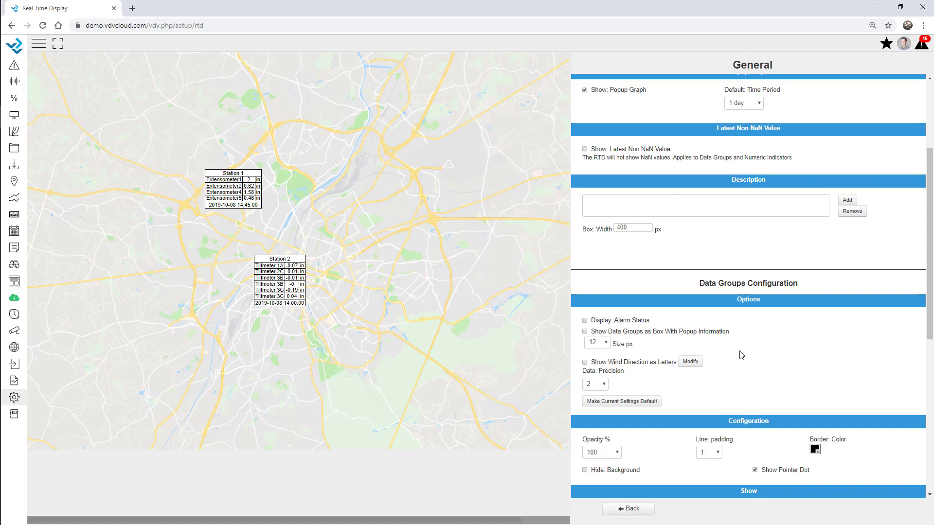
scroll(817, 238, down, 2)
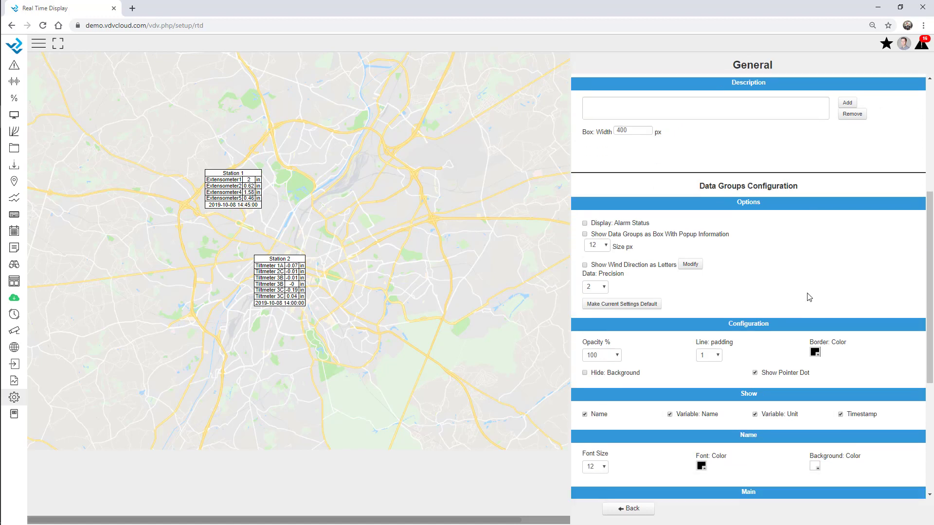
click(718, 356)
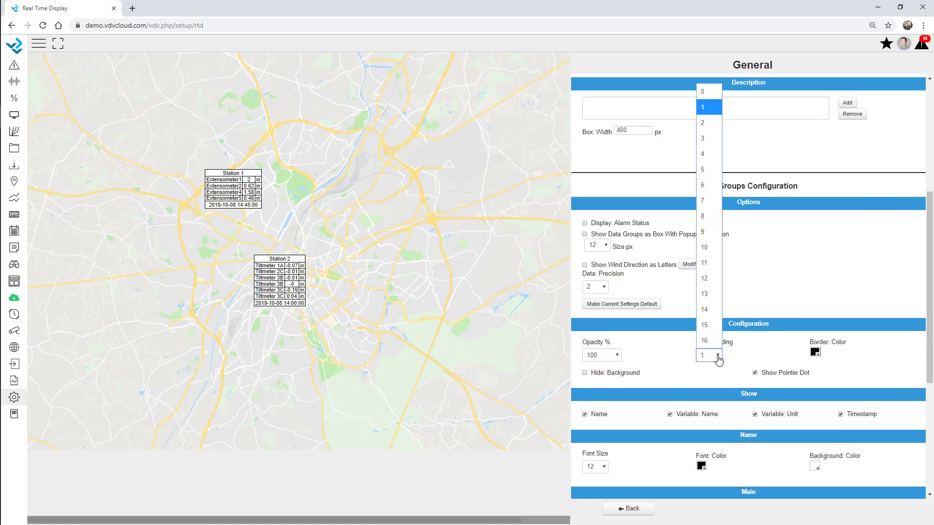
click(703, 170)
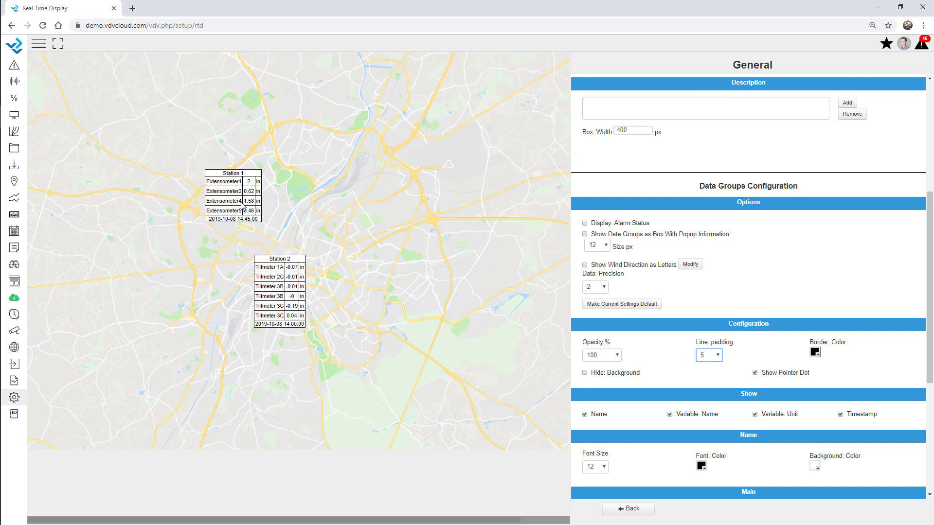
Step: Make station names size 16 white text on a light blue background
scroll(674, 356, down, 3)
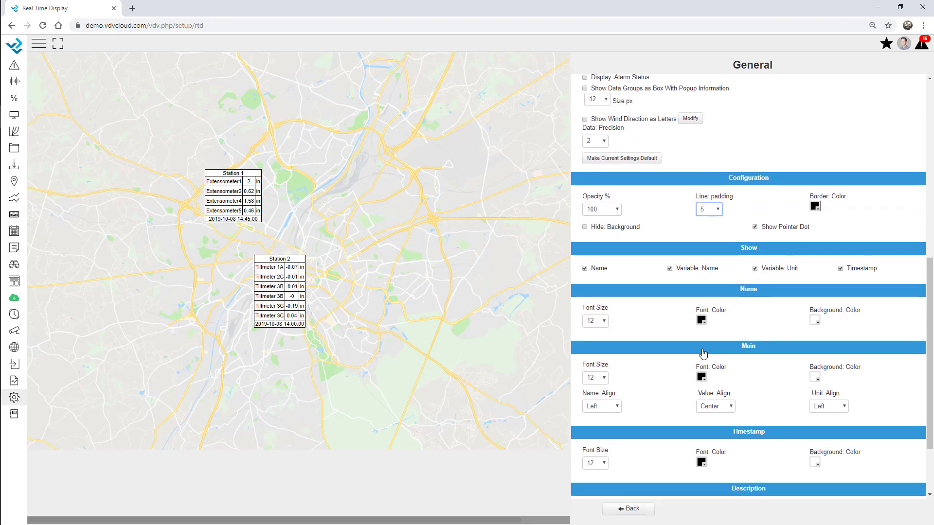
click(598, 324)
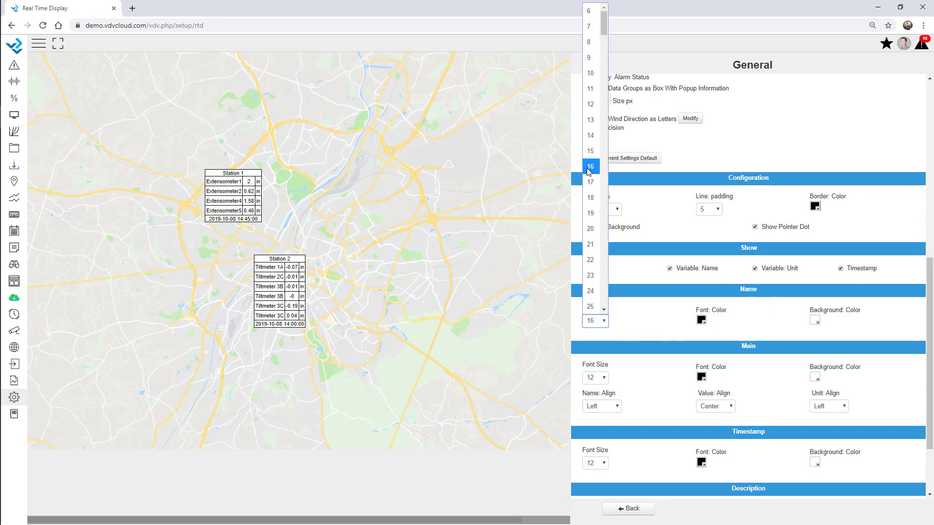
click(590, 167)
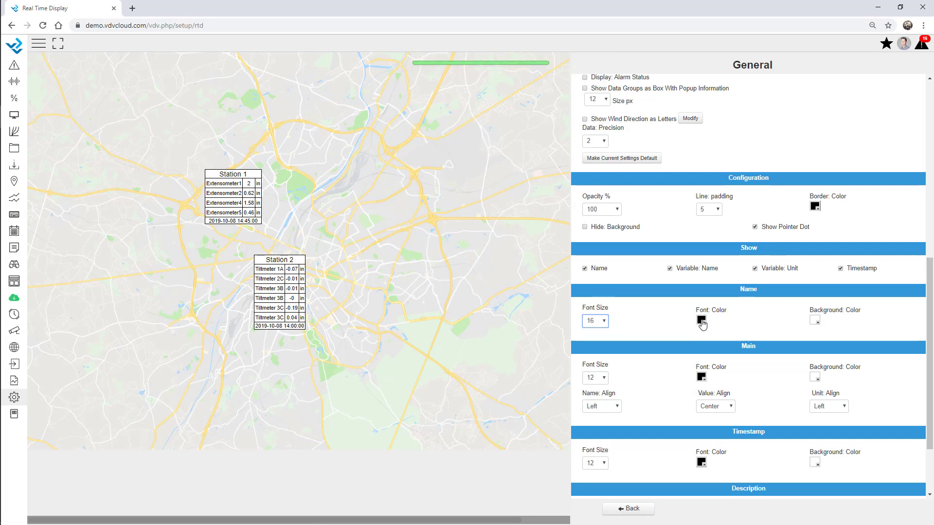
click(700, 320)
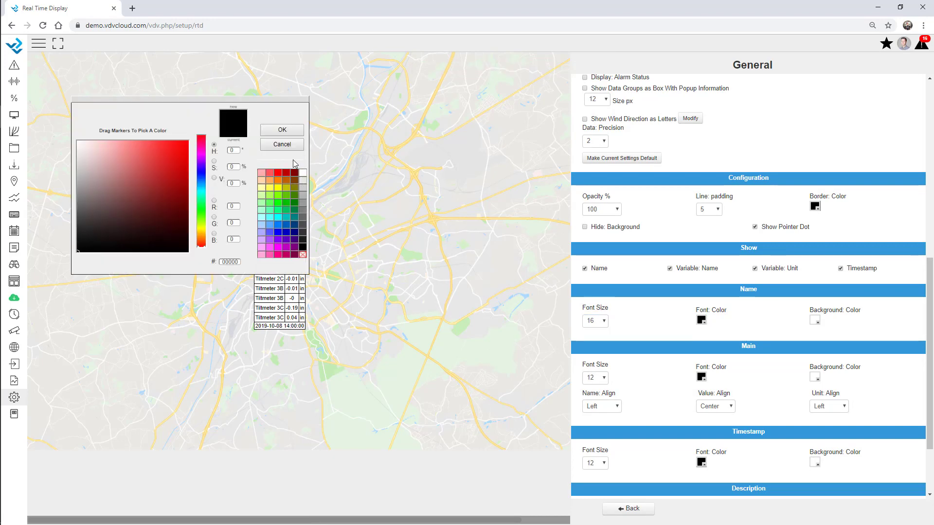
click(302, 173)
click(282, 129)
click(815, 321)
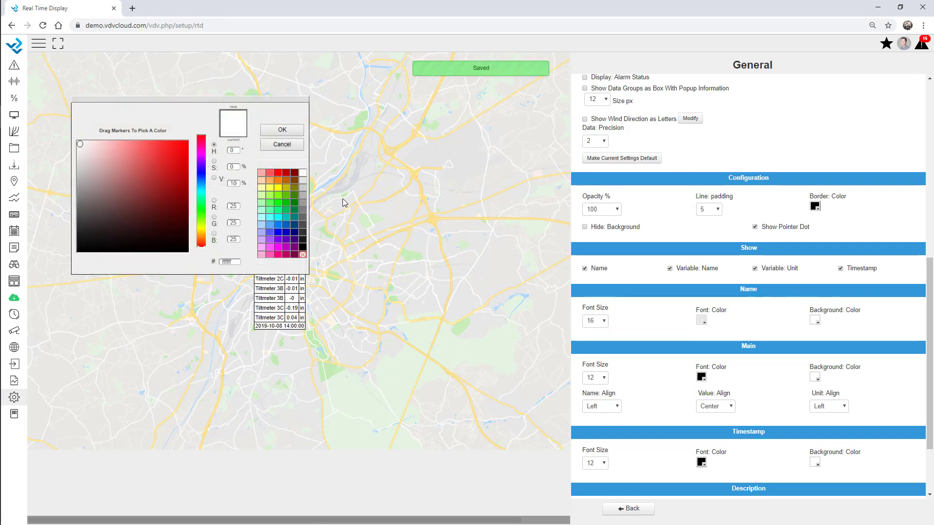
click(278, 224)
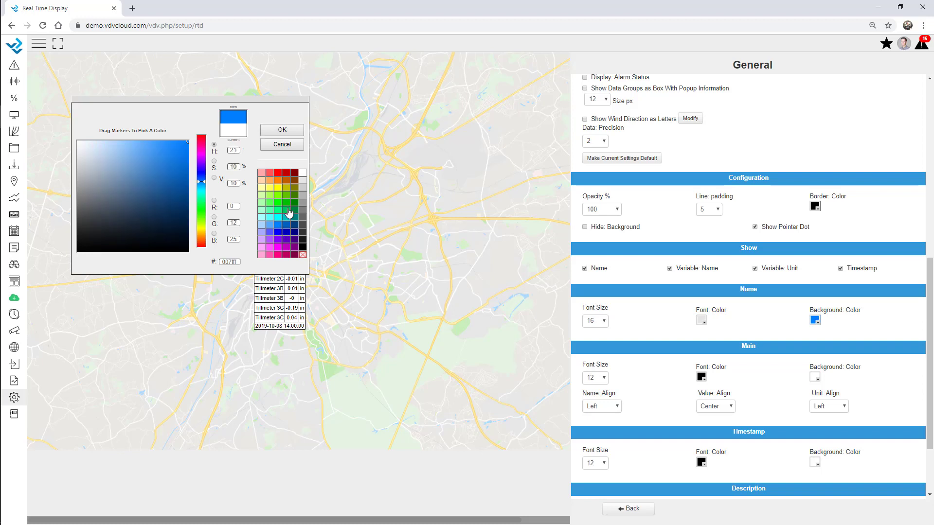
click(273, 225)
click(282, 129)
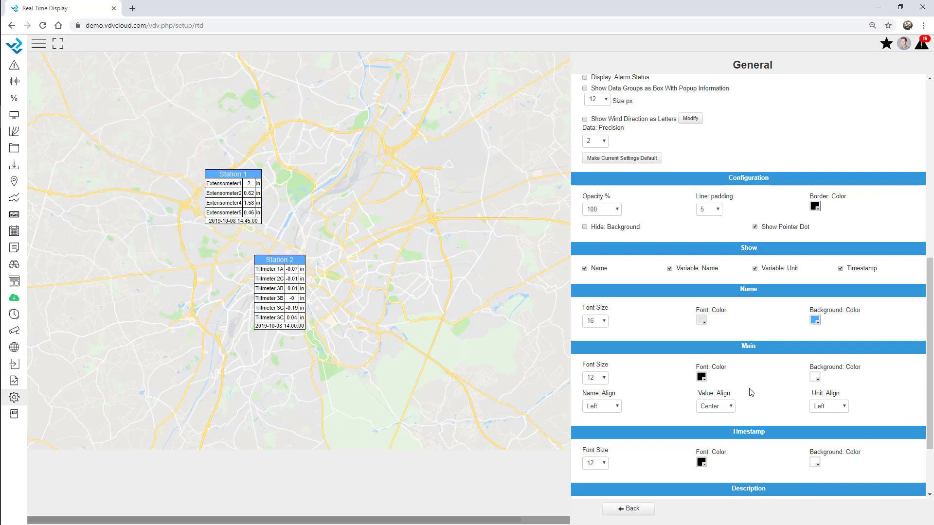
Step: Set reading text to size 14 and timestamps to size 10
scroll(749, 392, down, 2)
click(591, 287)
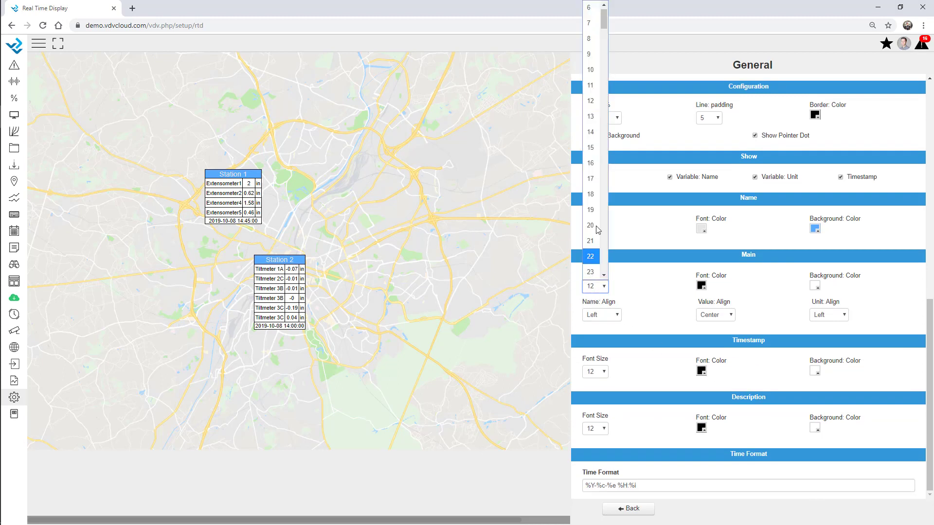
click(591, 133)
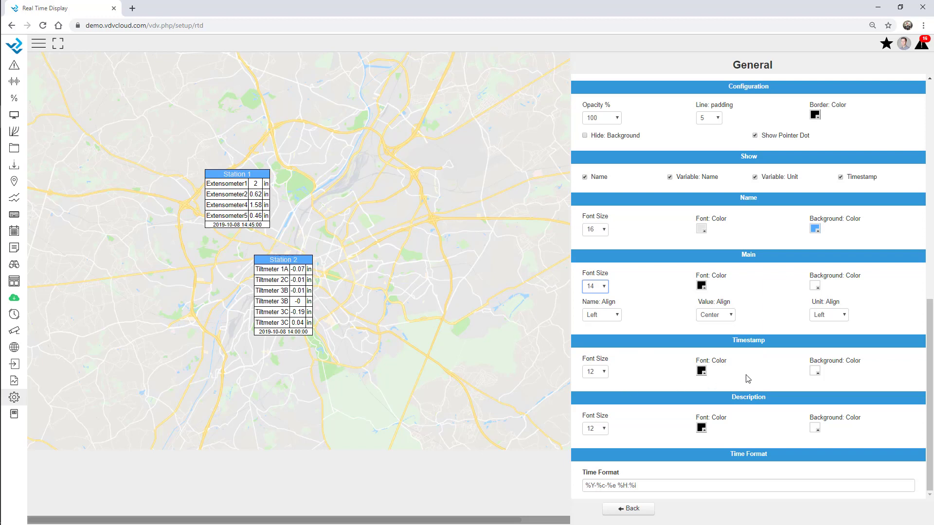
click(595, 372)
click(591, 138)
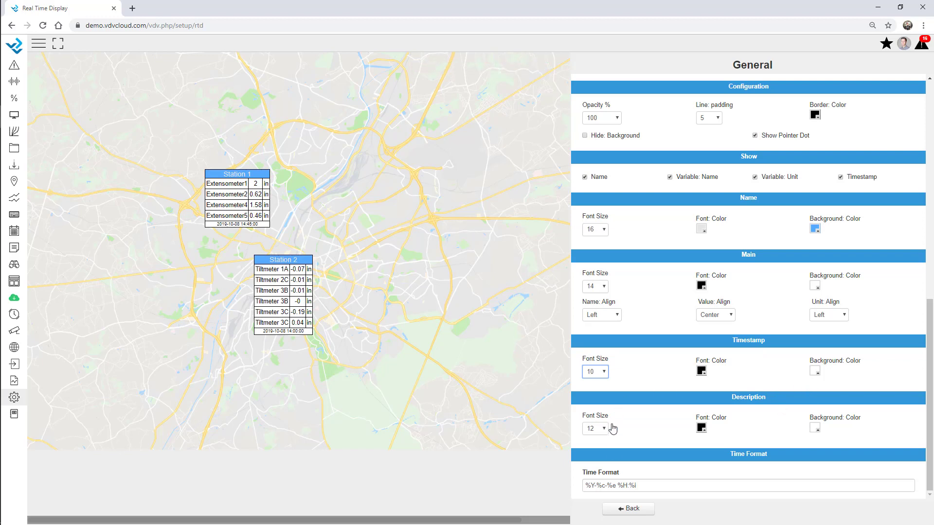
click(627, 508)
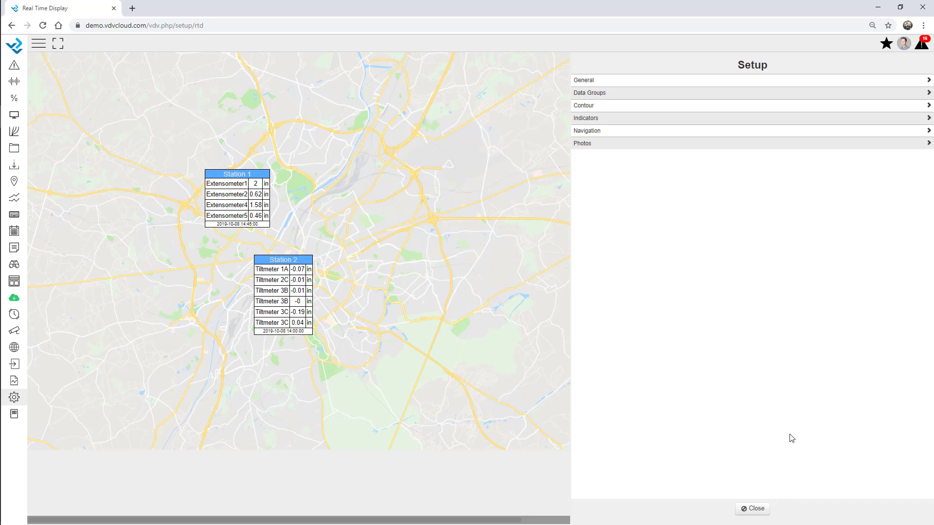
Step: Add a Tunnel photo icon from Tunnel.jpg just above Station 1
click(586, 144)
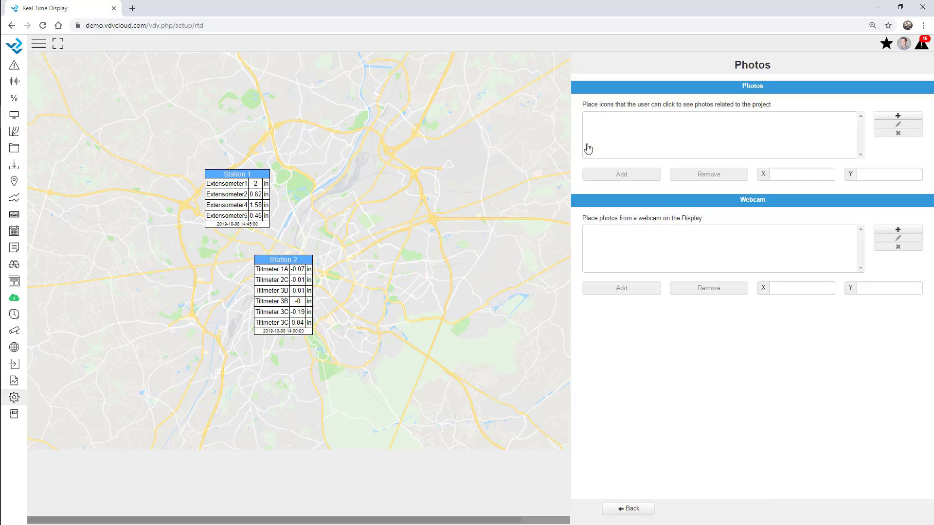
click(901, 117)
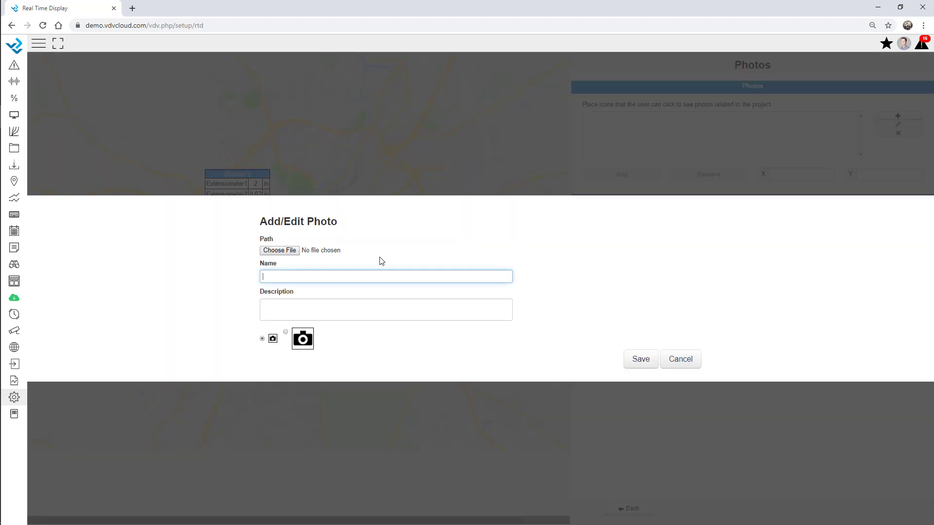
click(292, 252)
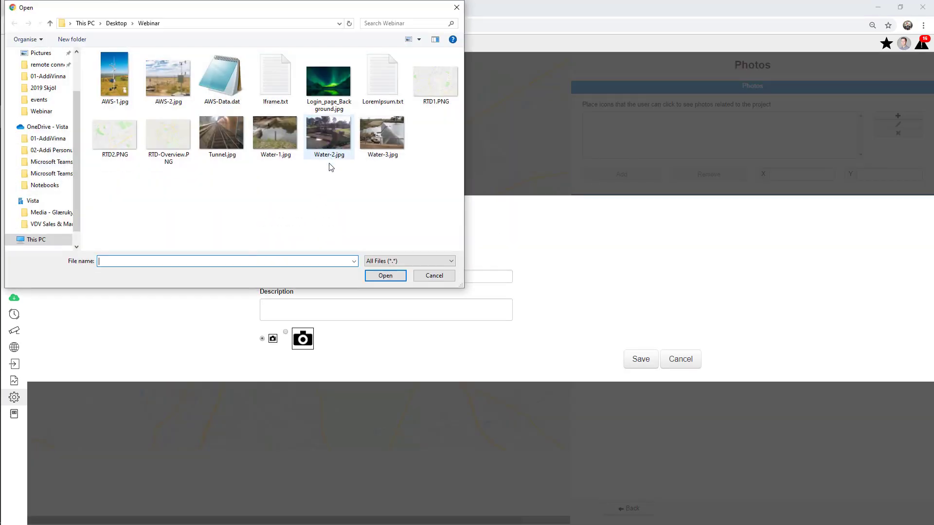
click(221, 135)
double_click(220, 133)
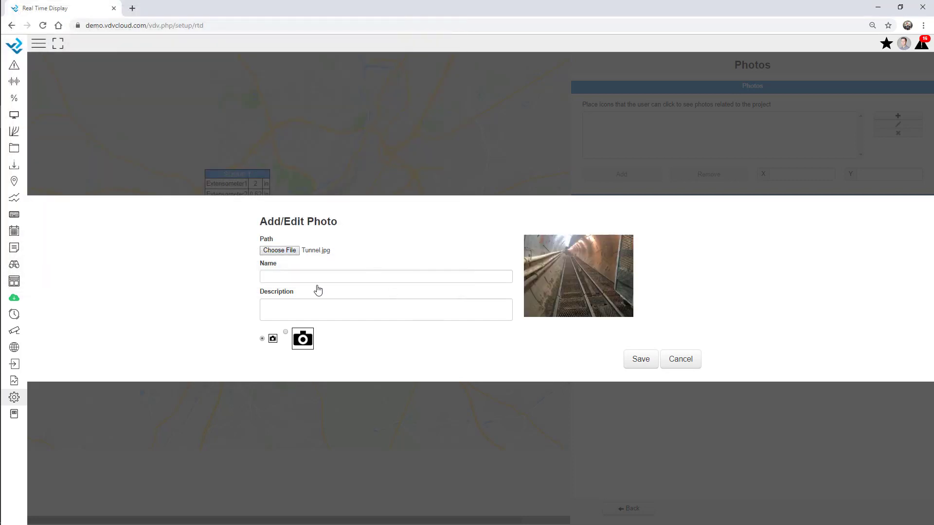
click(279, 276)
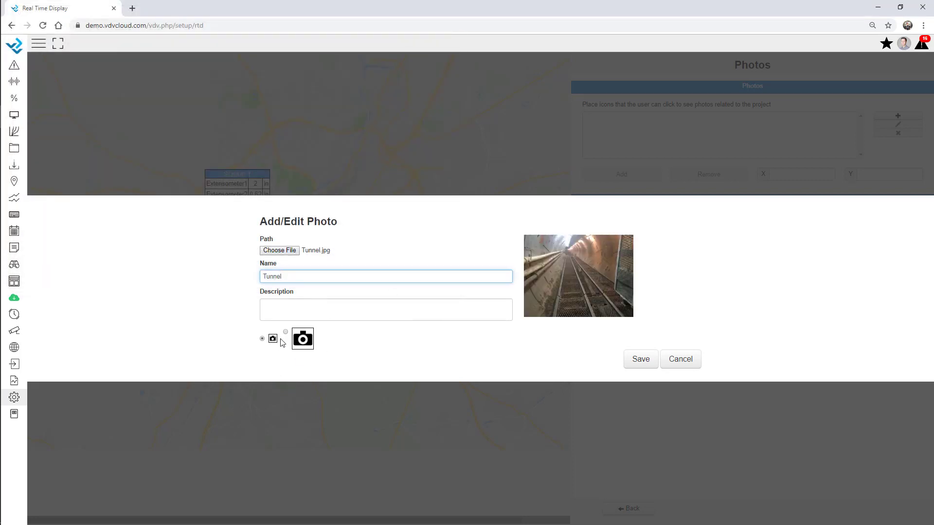
click(641, 360)
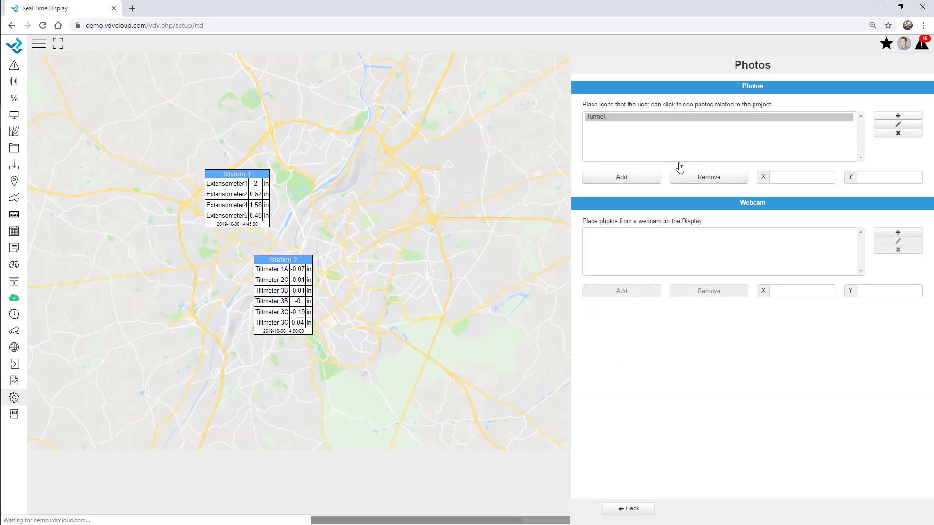
click(625, 178)
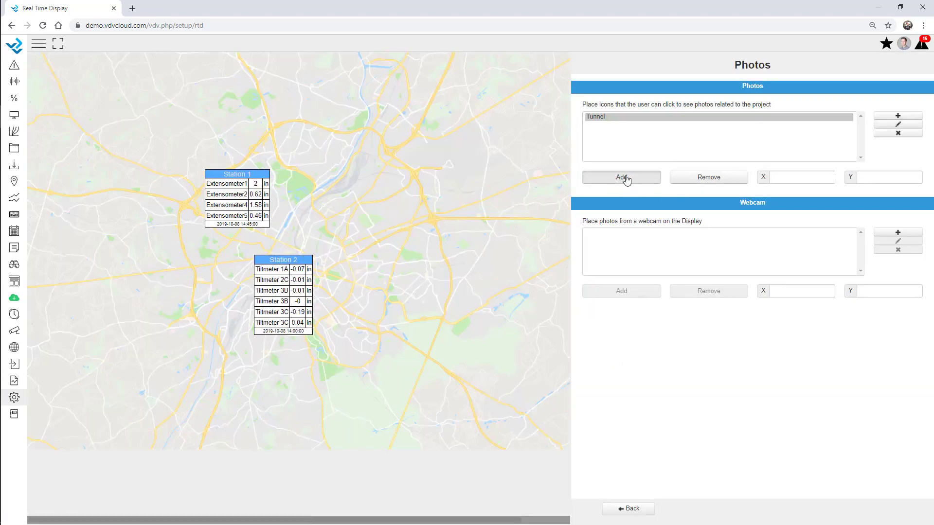
click(204, 156)
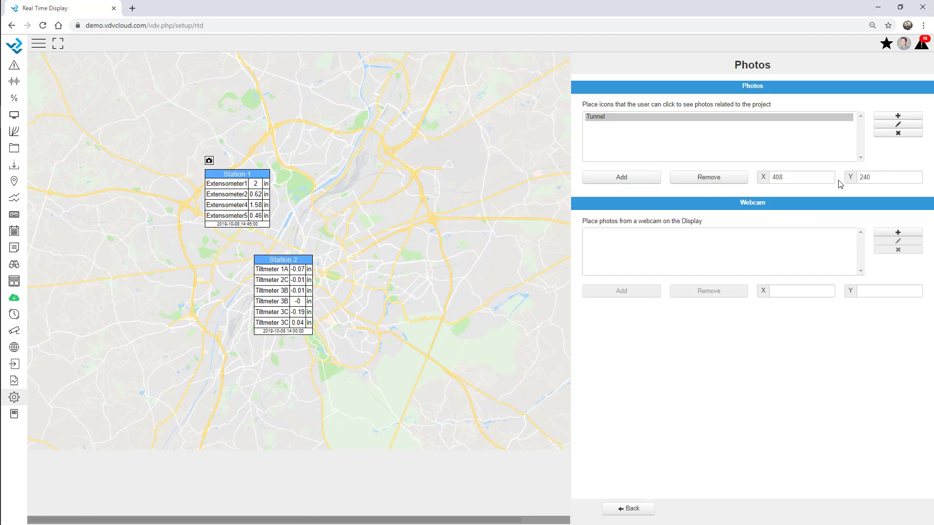
drag(793, 177, 744, 180)
Step: Add a 'Water stream' photo icon from Water-1.jpg just above Station 2
click(899, 117)
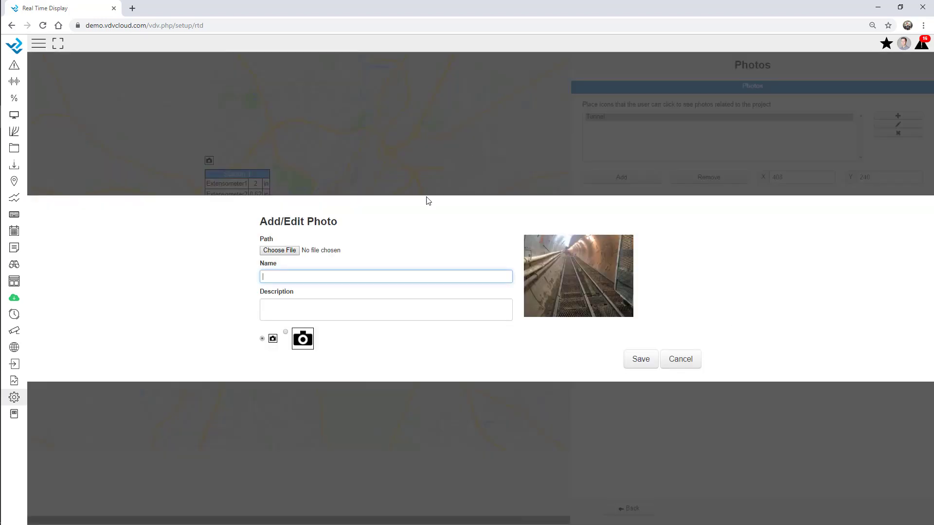
click(279, 250)
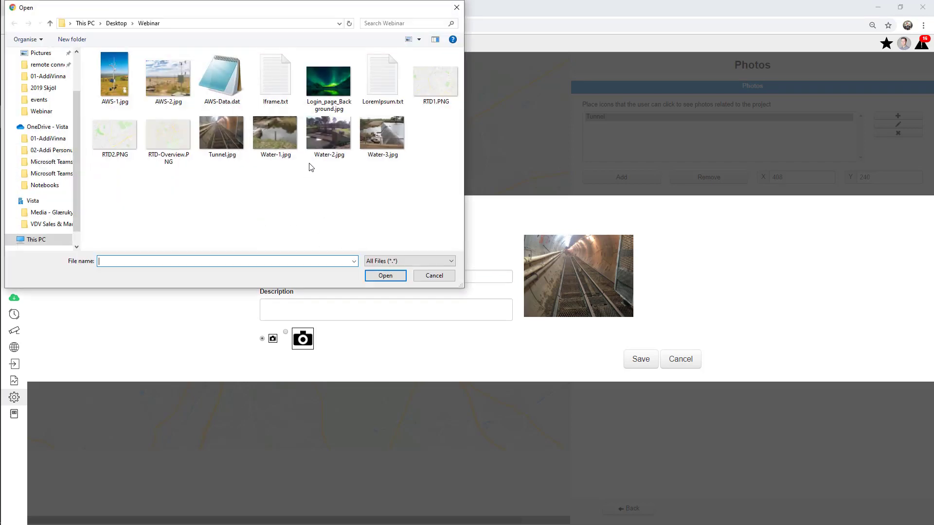
double_click(274, 140)
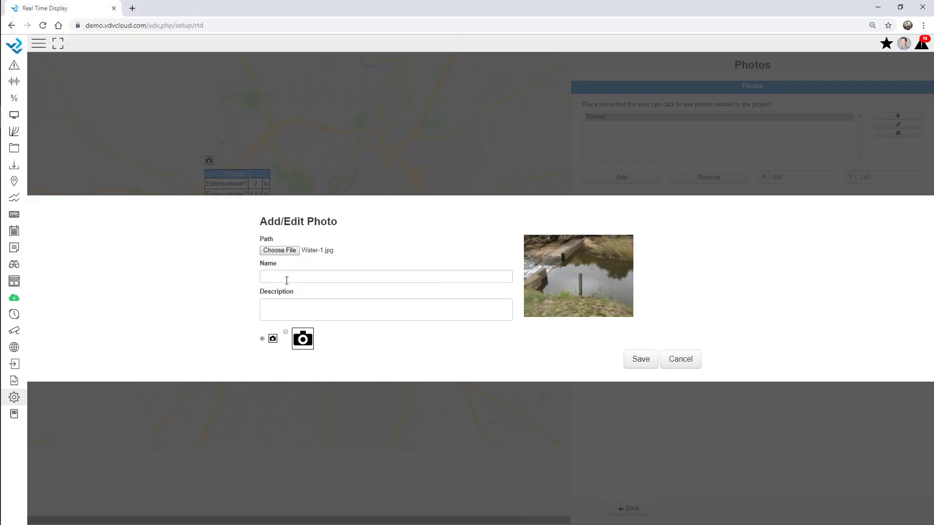
click(286, 278)
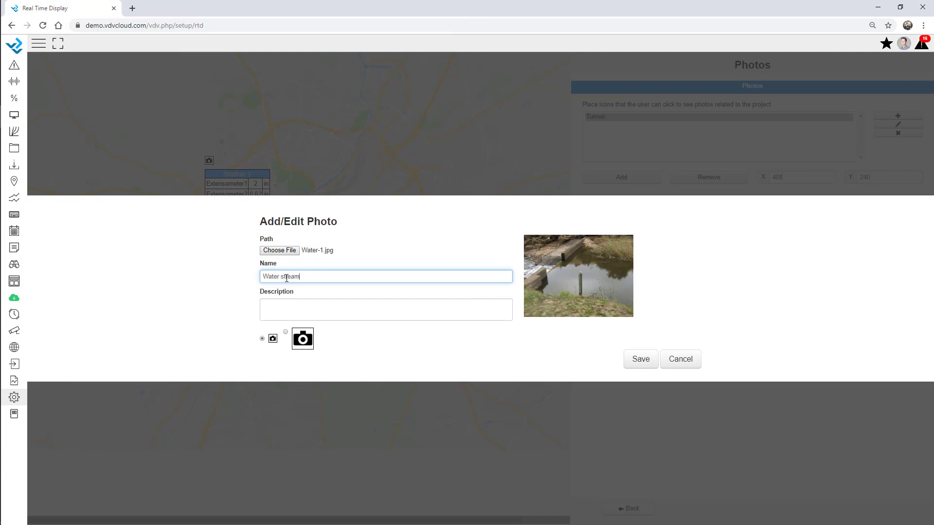
click(651, 364)
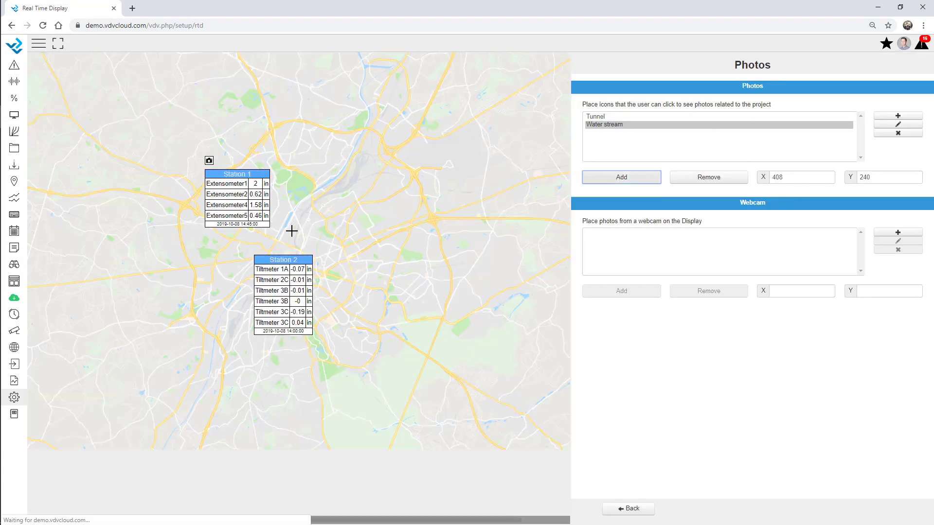
click(254, 244)
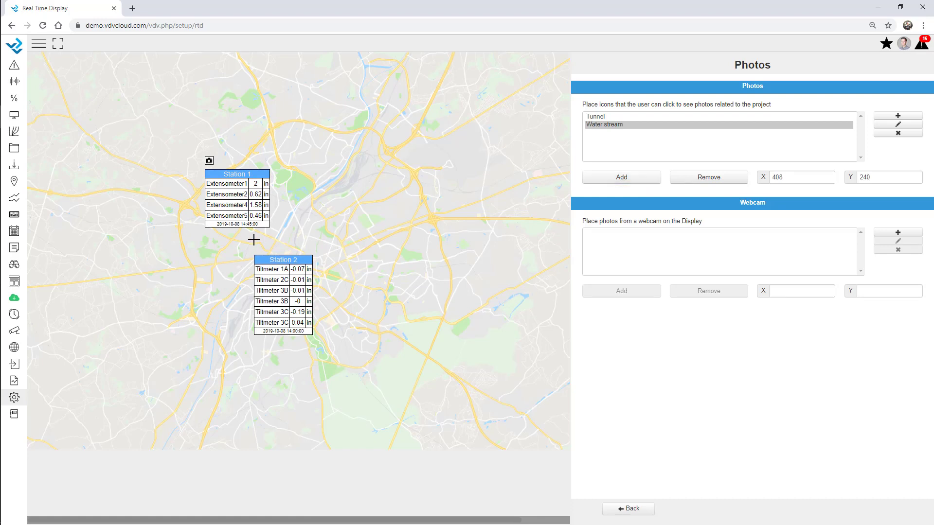
click(631, 509)
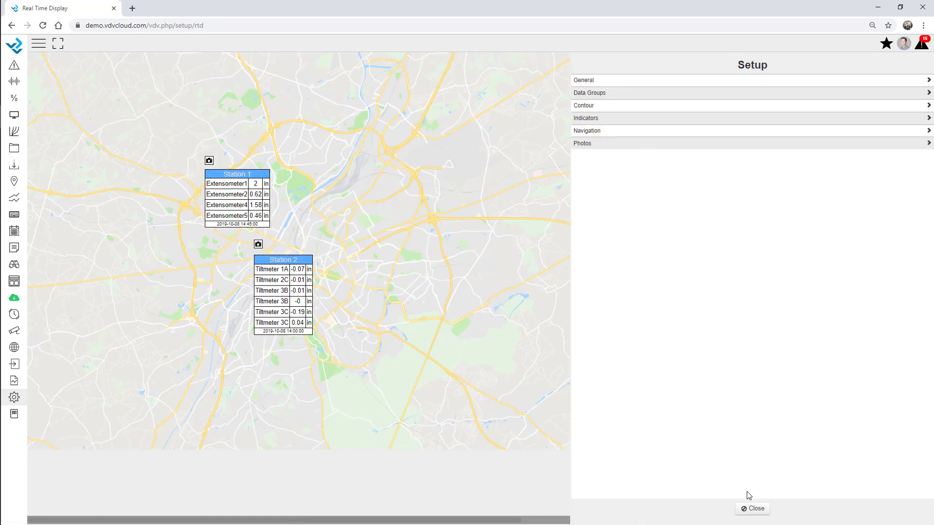
Step: Leave setup and open the live Webinar Overview display
click(754, 509)
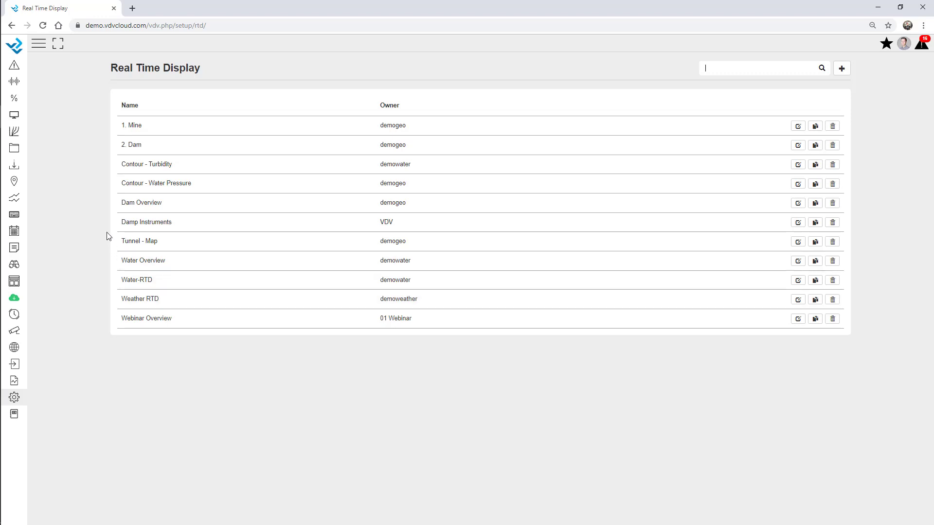
click(14, 283)
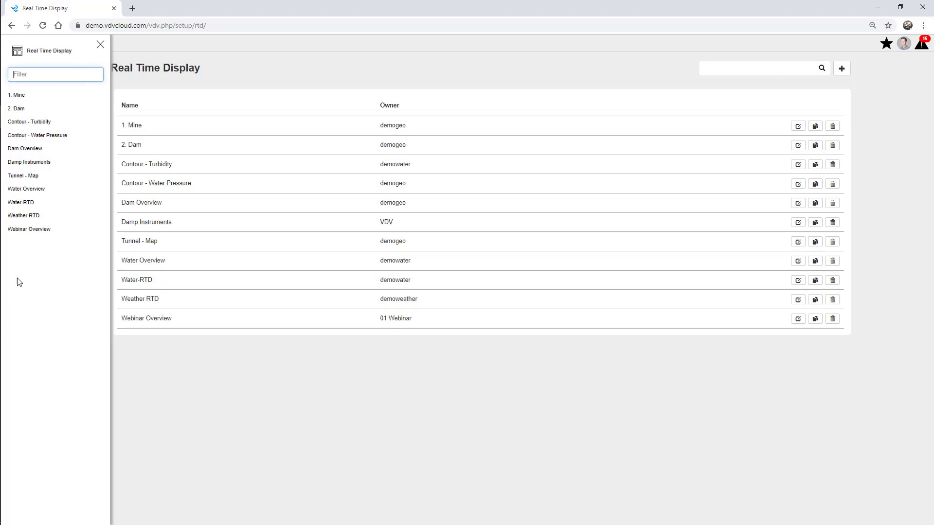
click(38, 235)
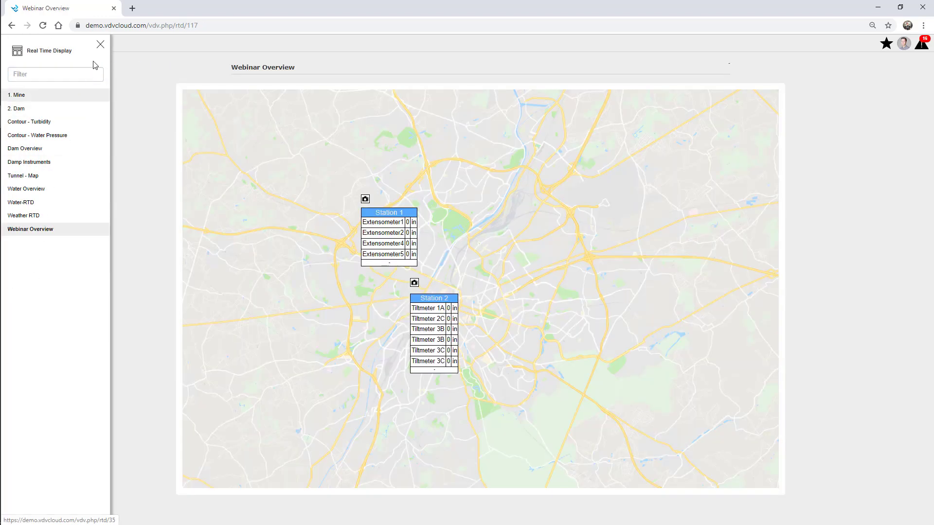
click(100, 43)
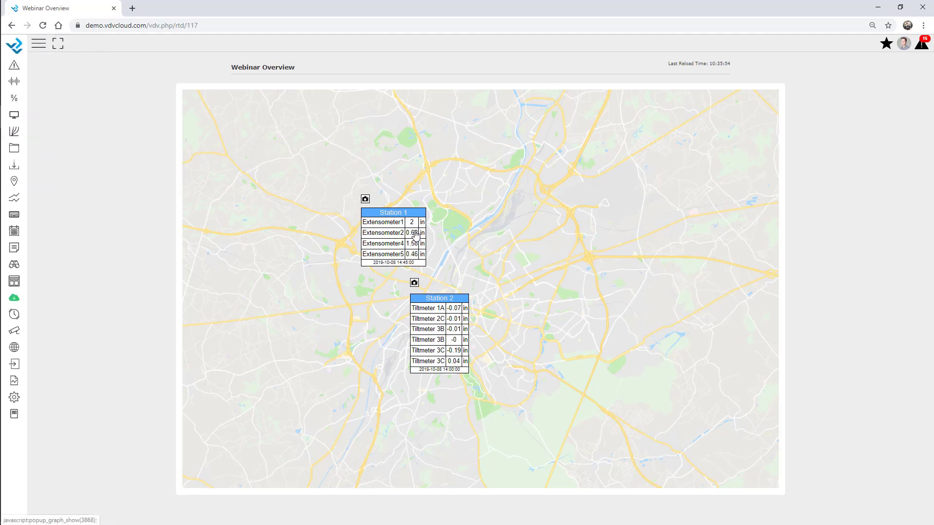
Step: View the last 7 days of Extensometer2 in its graph popup
click(414, 234)
click(498, 72)
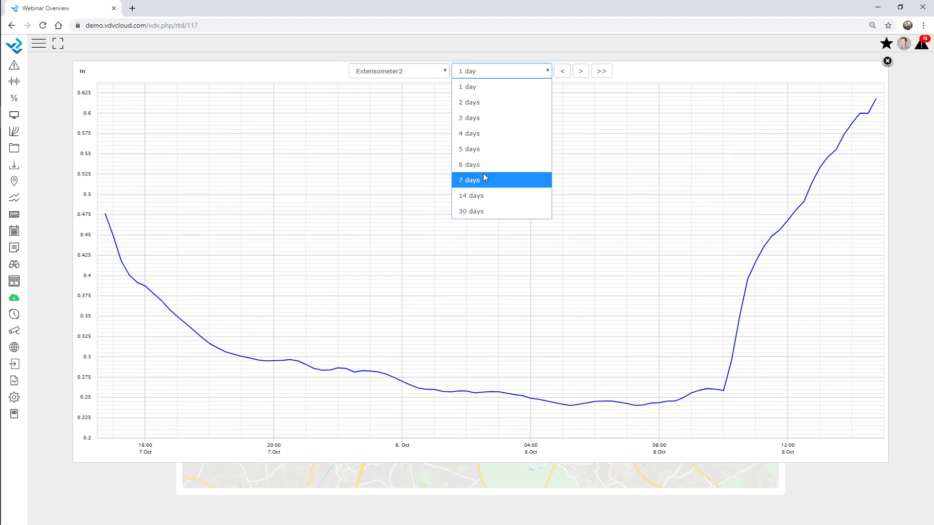
click(483, 178)
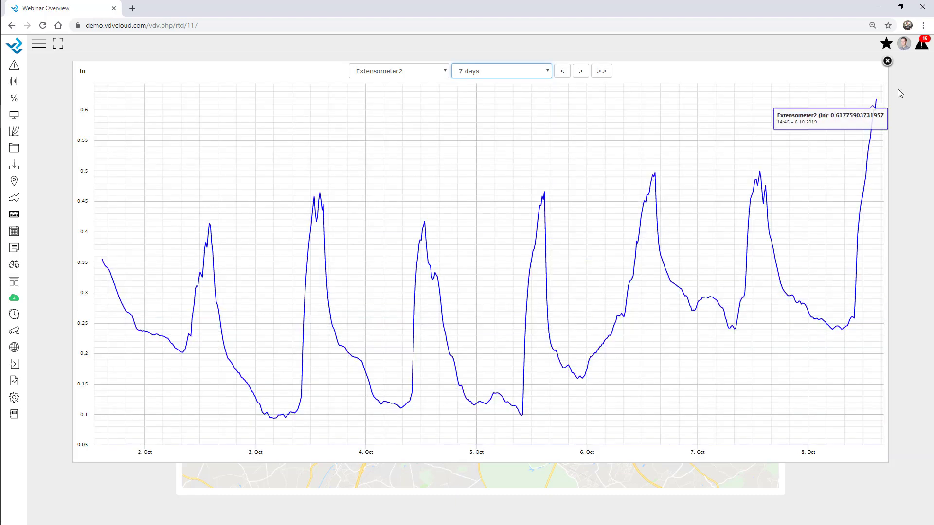
click(888, 61)
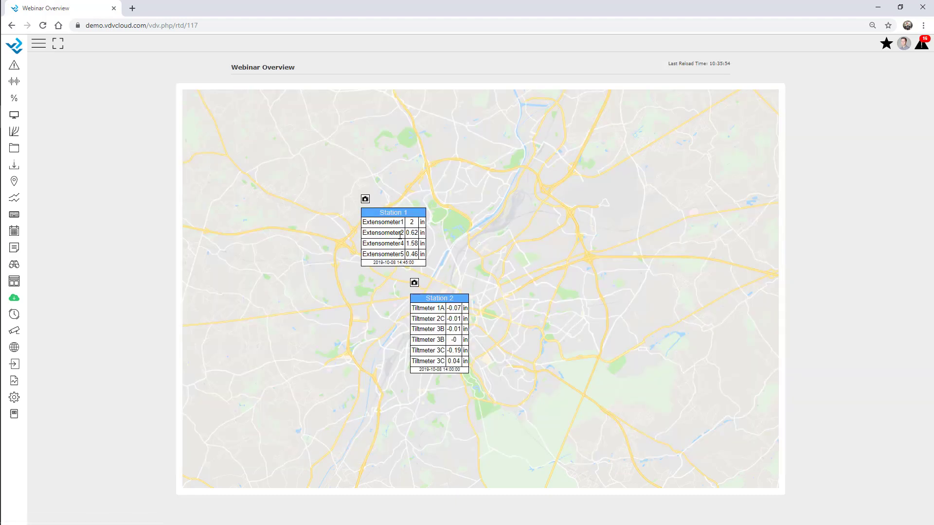
Step: Check the tunnel photo near Station 1, then bring up the setup sections
click(365, 199)
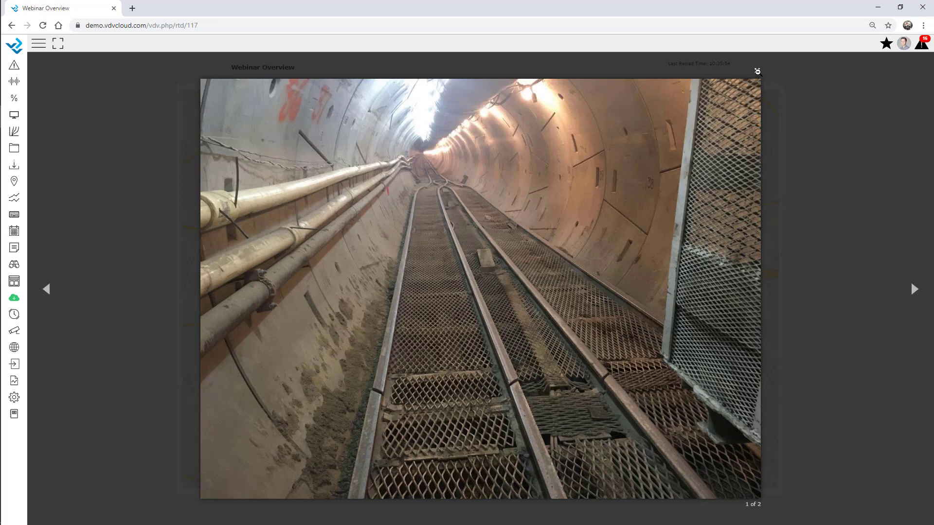
click(758, 72)
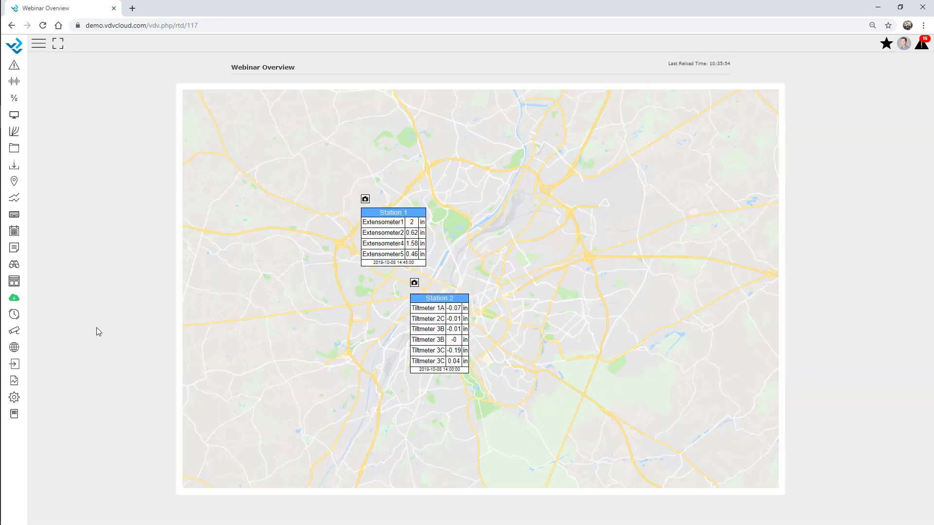
click(14, 397)
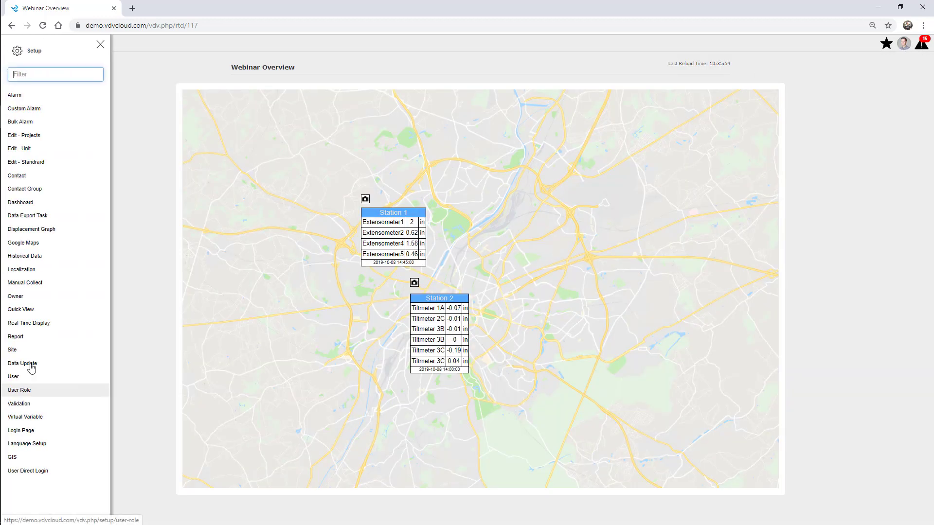
Step: Switch on 'Display: Alarm Status' in Webinar Overview's General settings
click(43, 329)
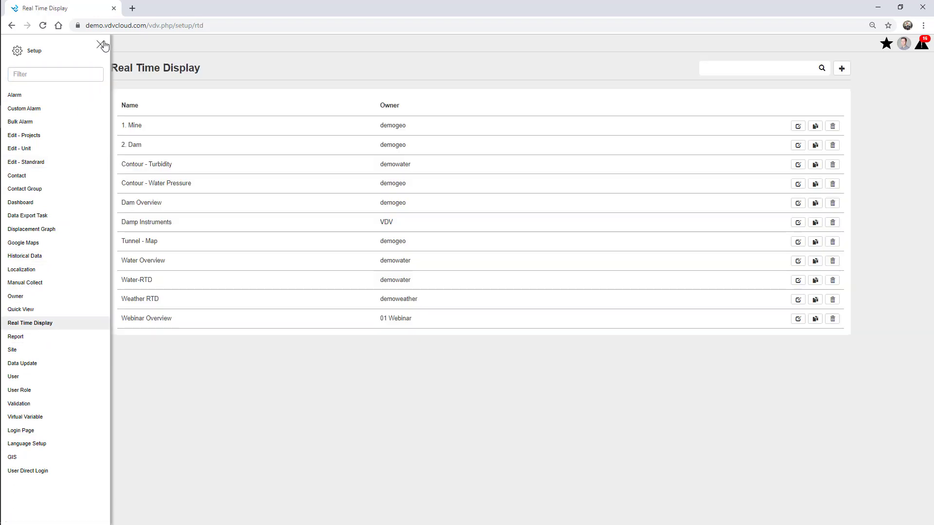
click(101, 44)
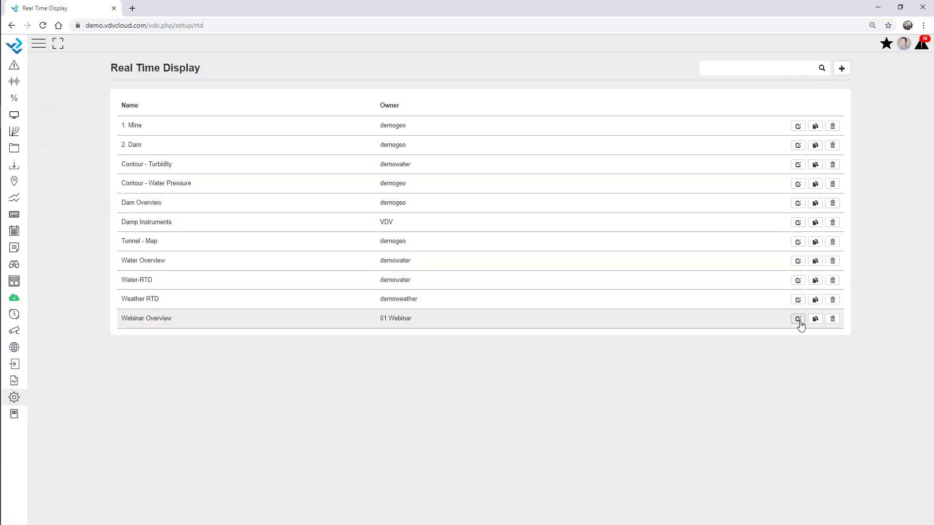
click(798, 318)
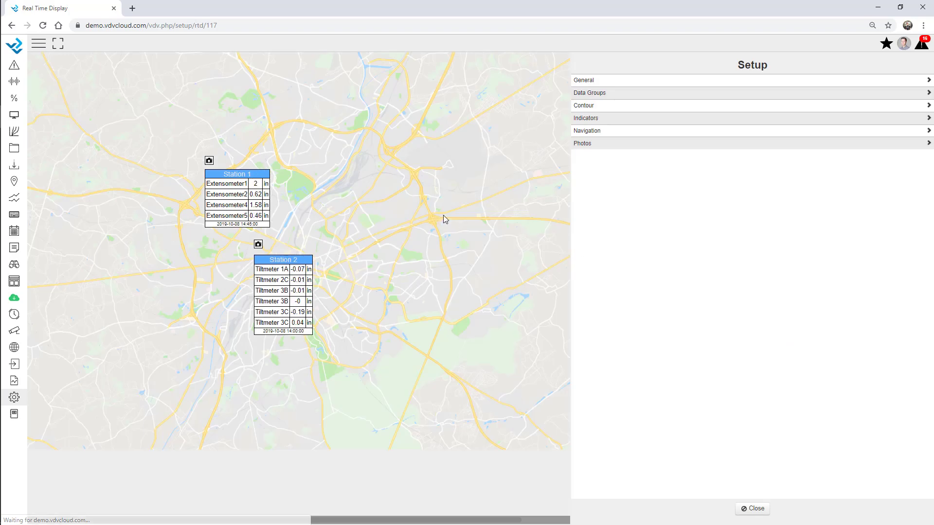
click(595, 83)
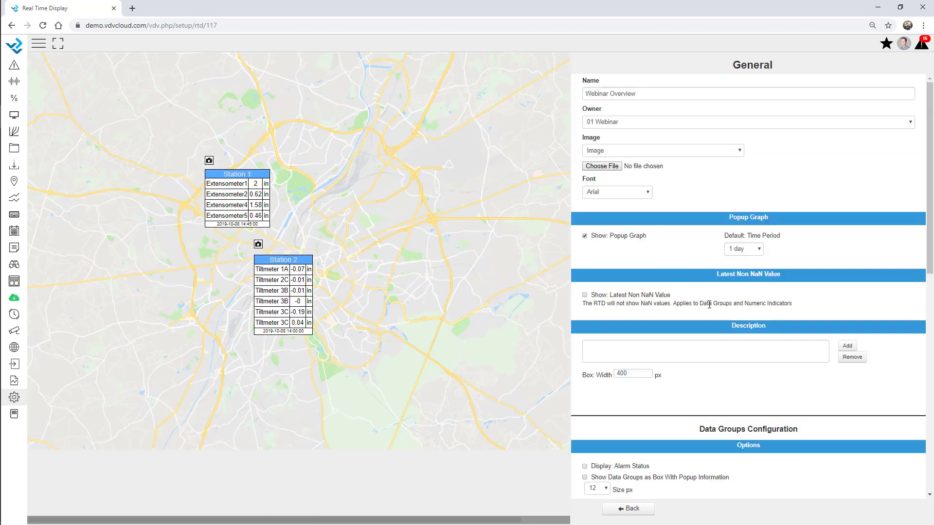
scroll(642, 195, down, 4)
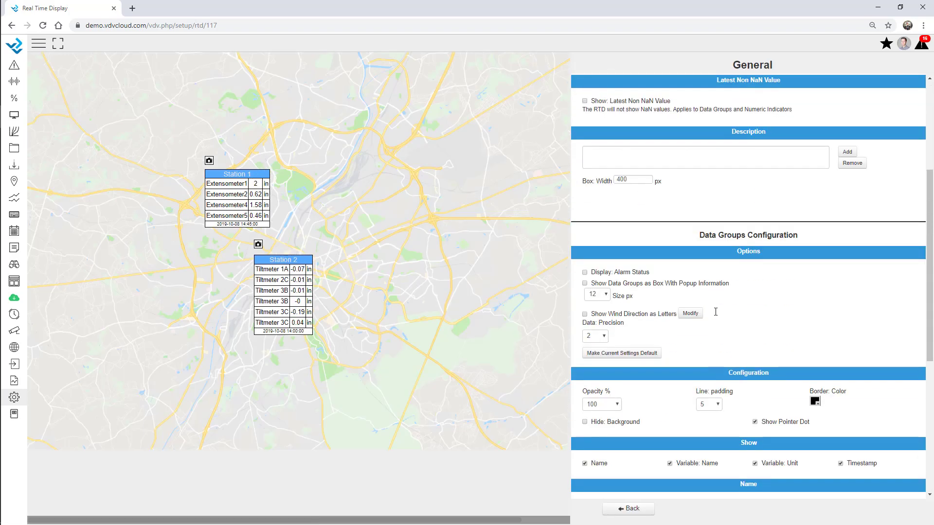
click(585, 273)
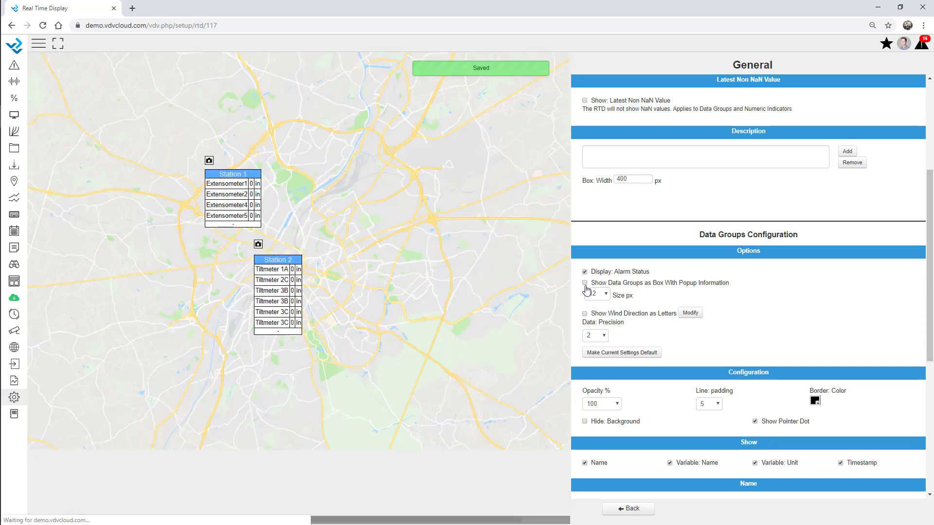
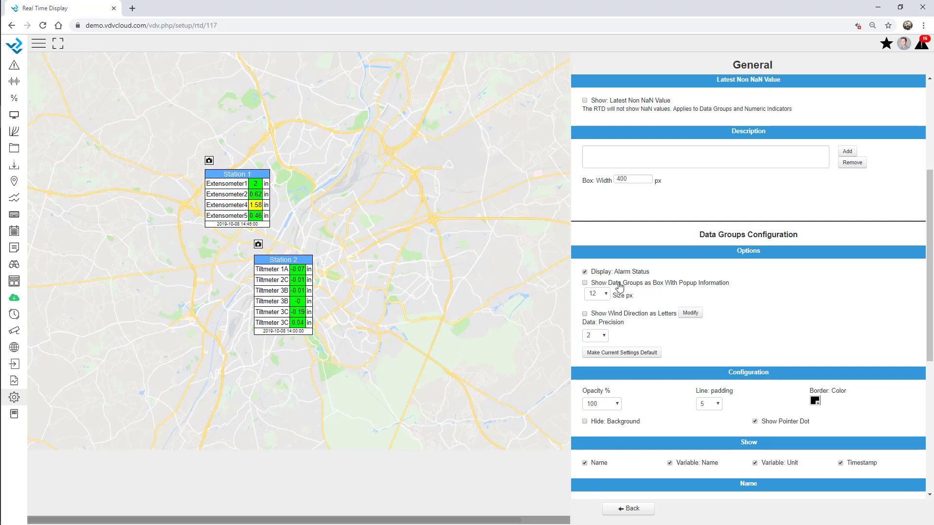
Step: Set the popup box size to 20 px, then turn popup-box data groups back off to keep full tables
click(619, 287)
click(603, 294)
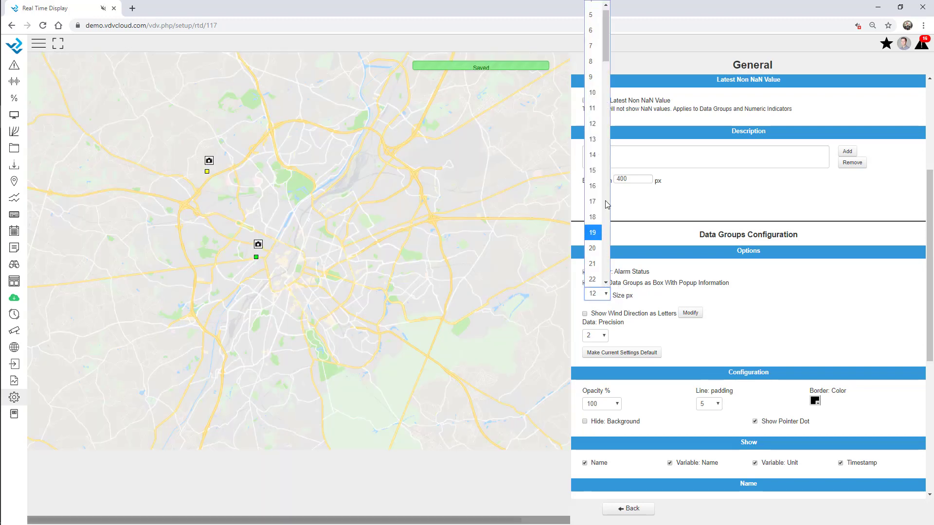
click(595, 248)
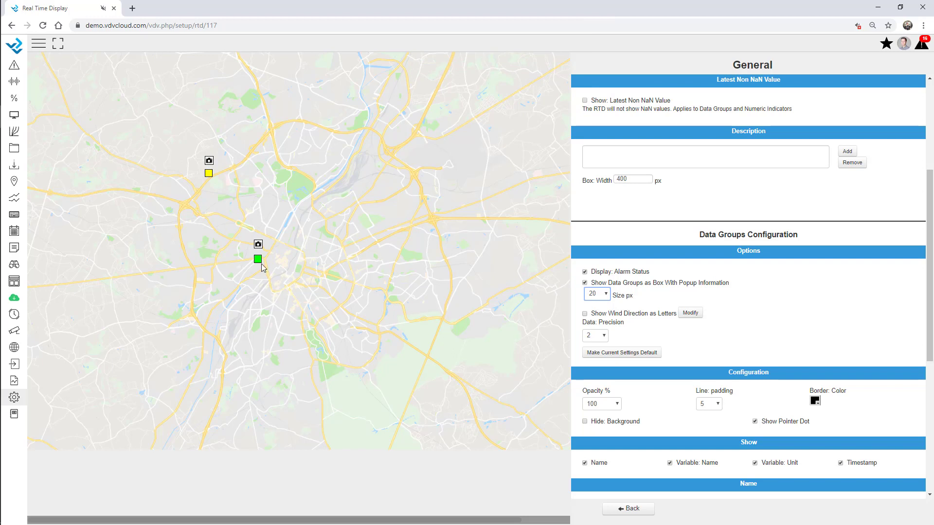
mouse_move(258, 260)
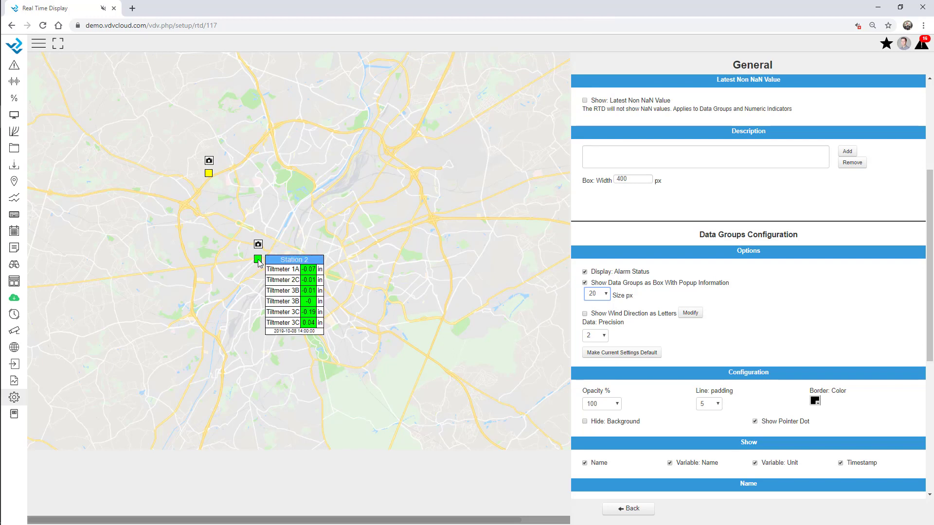
click(259, 263)
mouse_move(209, 177)
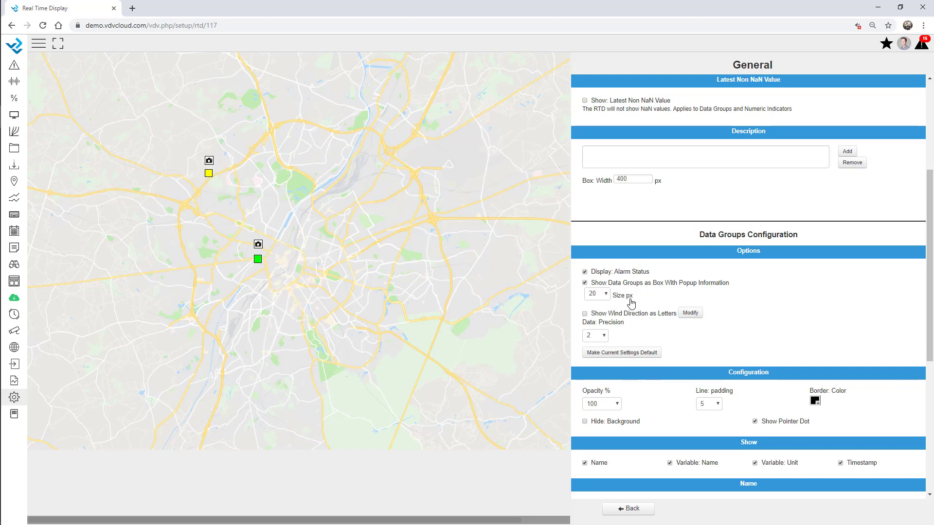
click(613, 284)
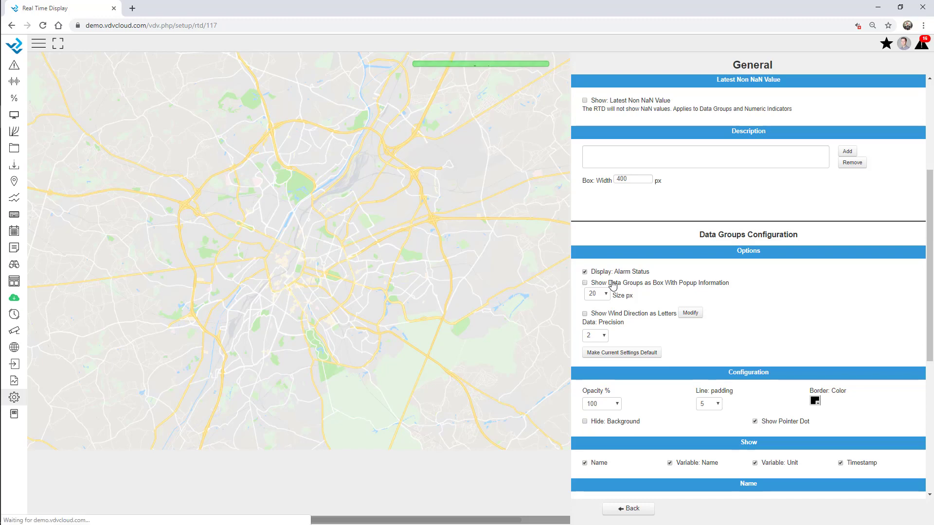
click(629, 508)
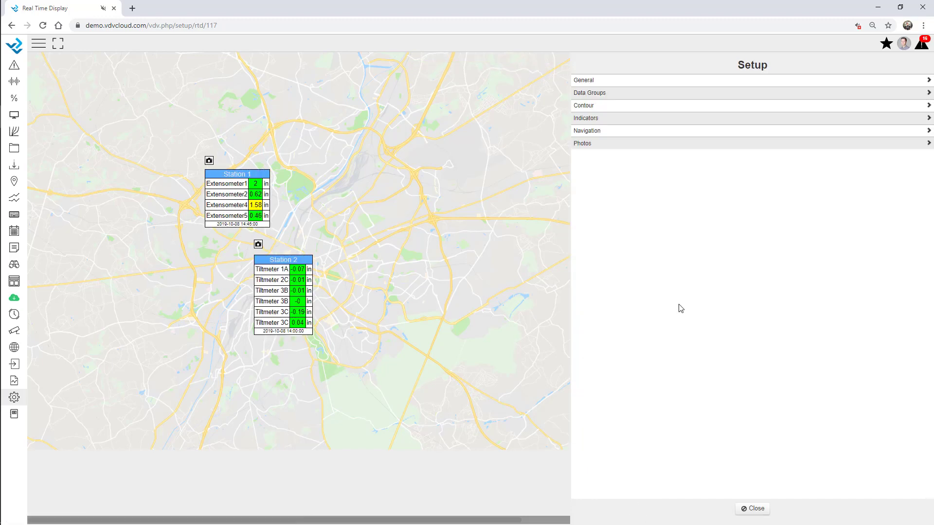
click(591, 118)
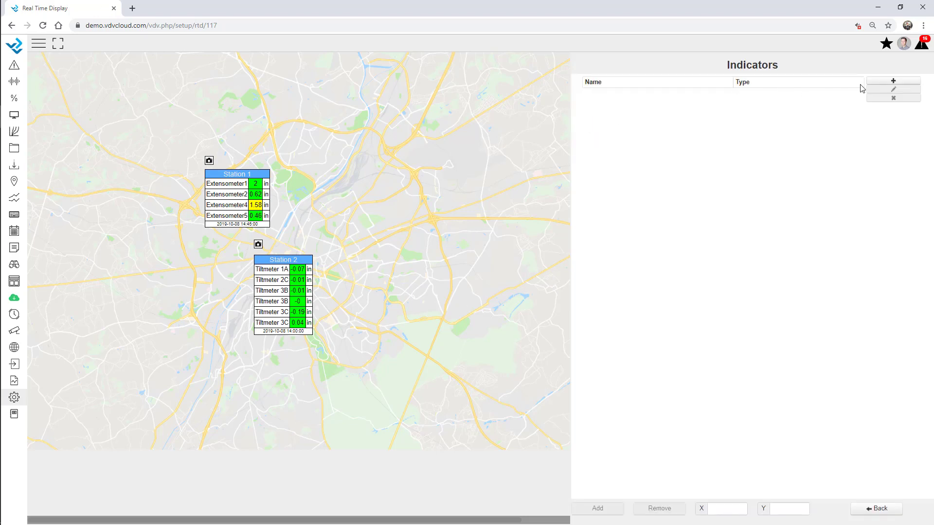
click(876, 81)
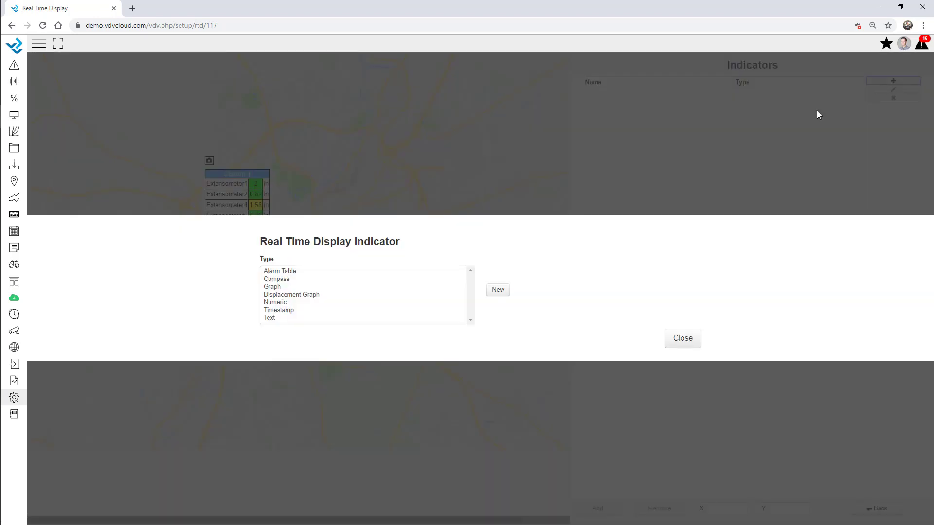
click(283, 272)
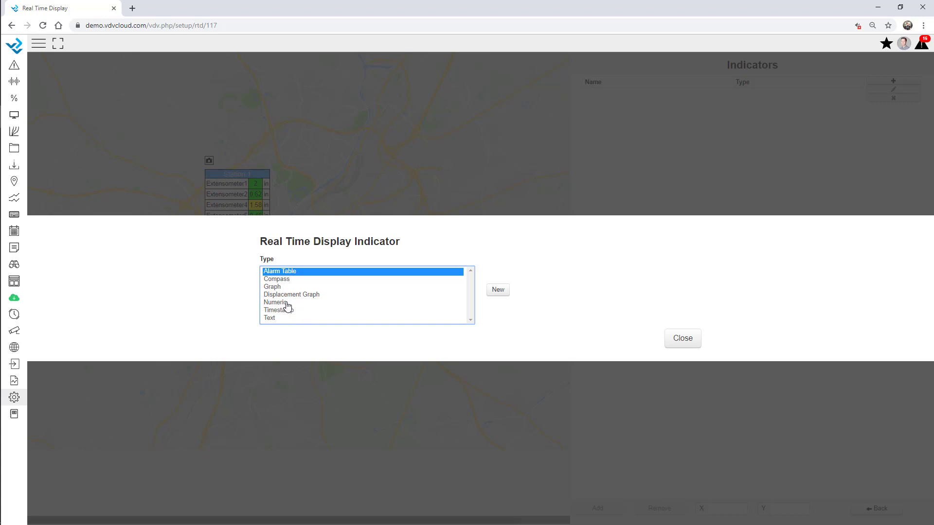
click(286, 303)
click(278, 319)
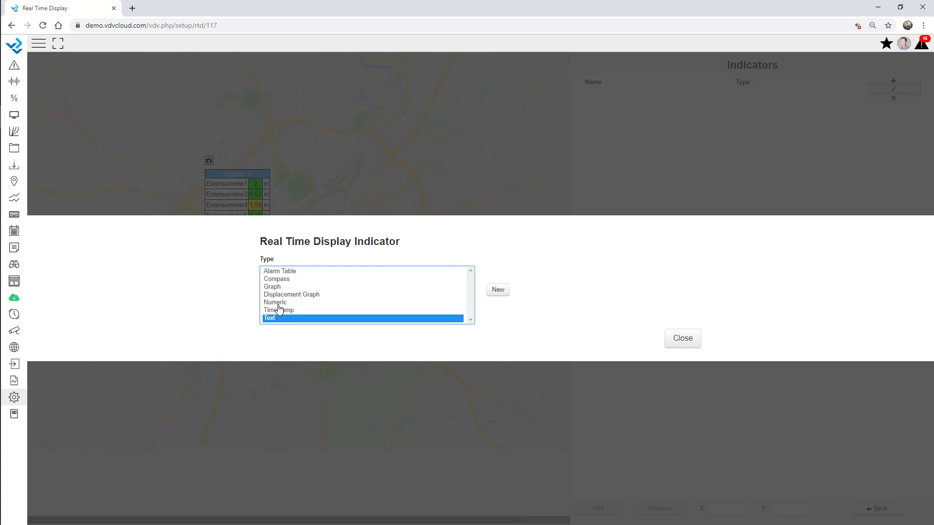
click(683, 340)
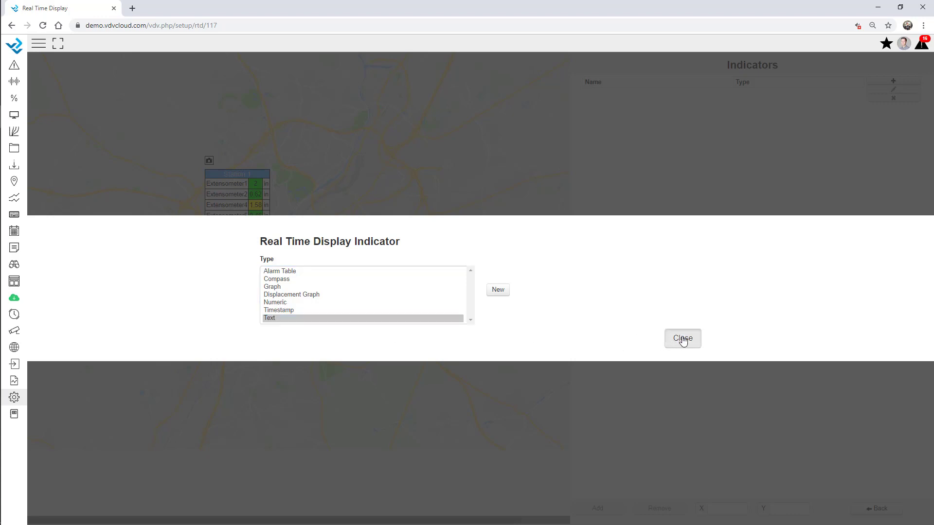
click(876, 508)
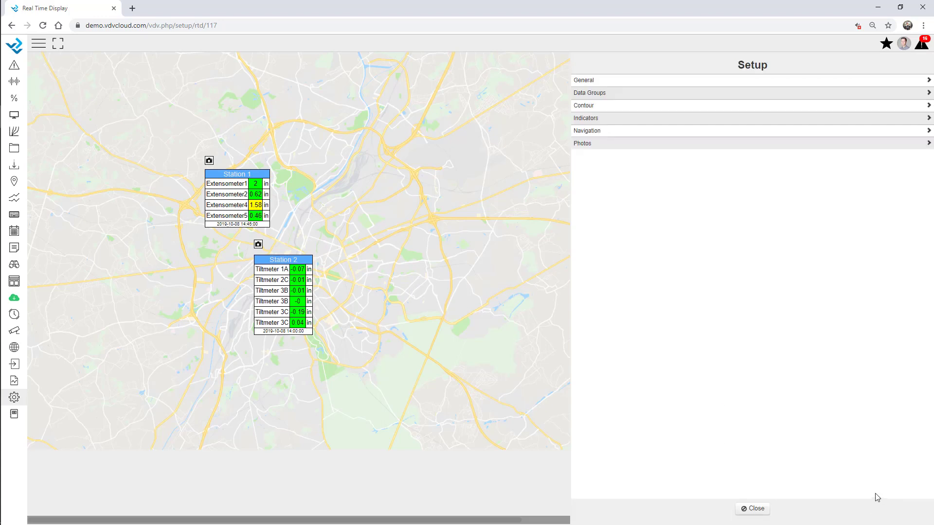
click(743, 509)
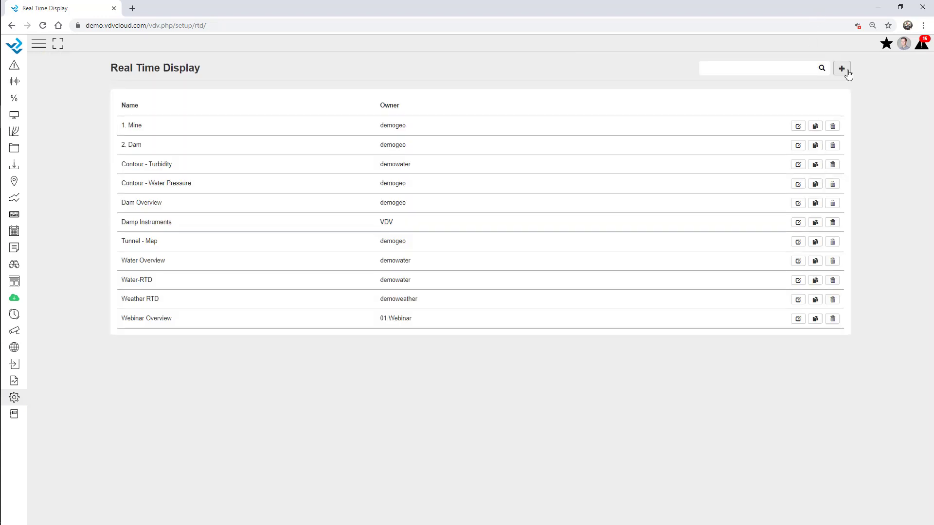
Step: Create the South Area real-time display with RTD1.PNG as its background and an assigned owner
click(842, 69)
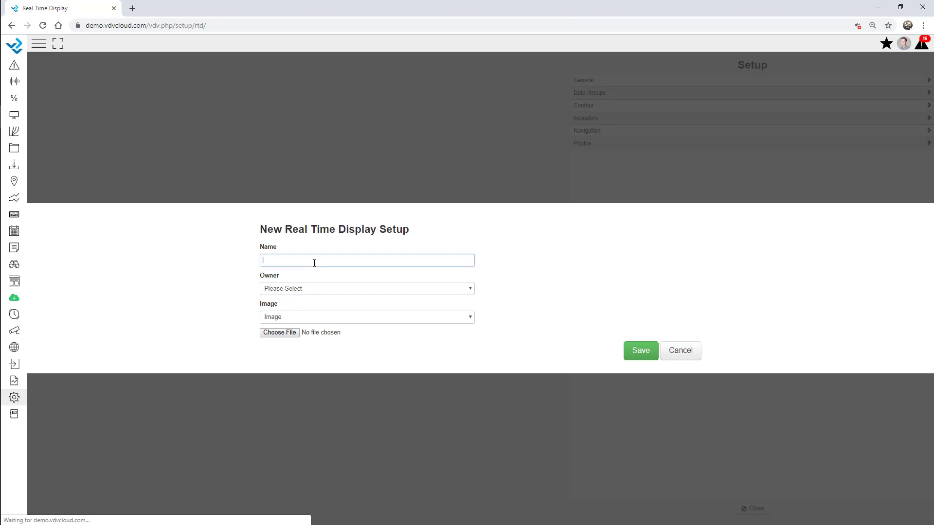
click(316, 263)
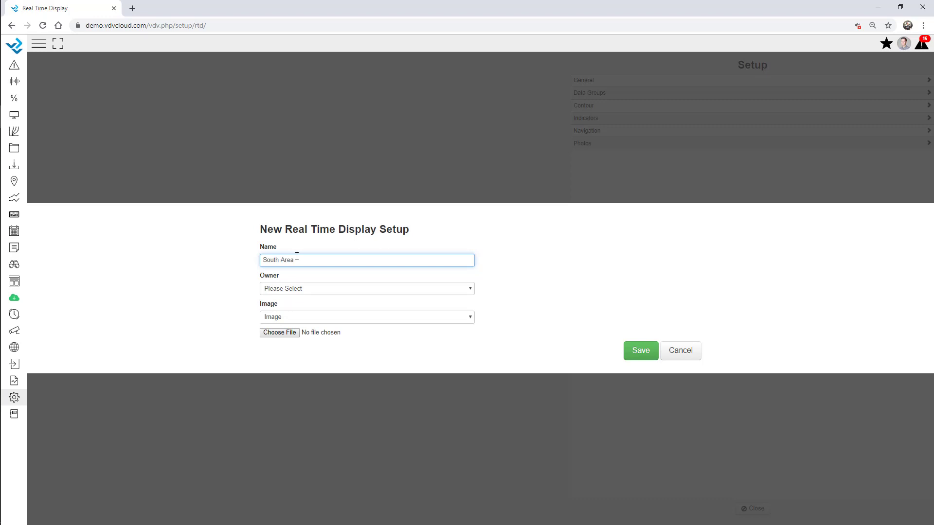
click(274, 332)
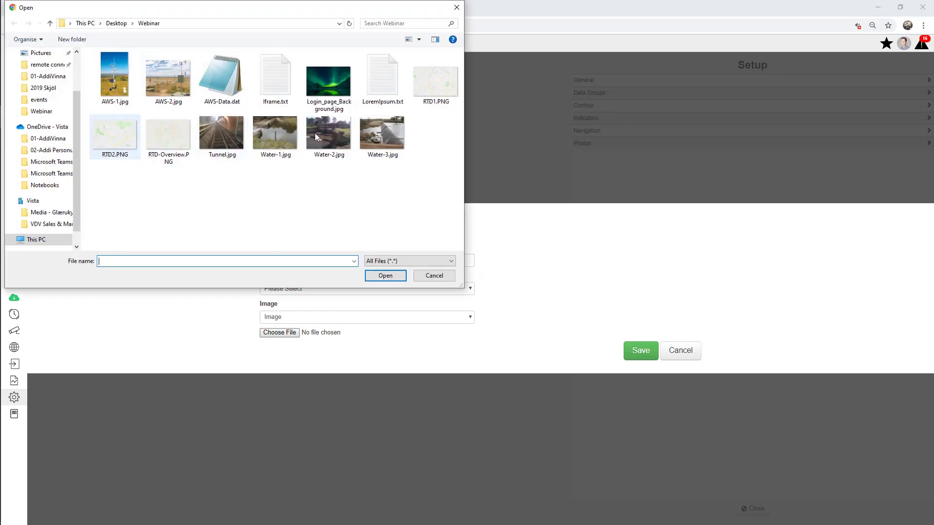
double_click(435, 81)
click(644, 351)
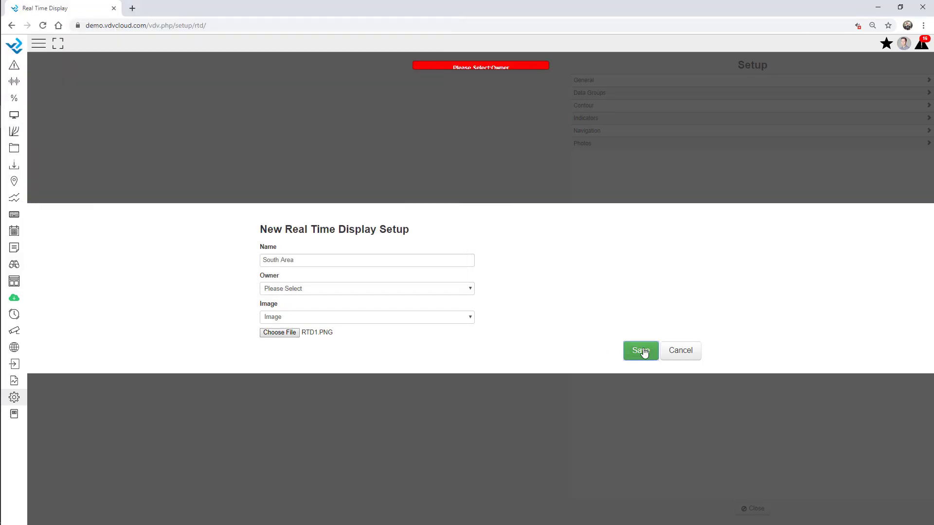
click(287, 291)
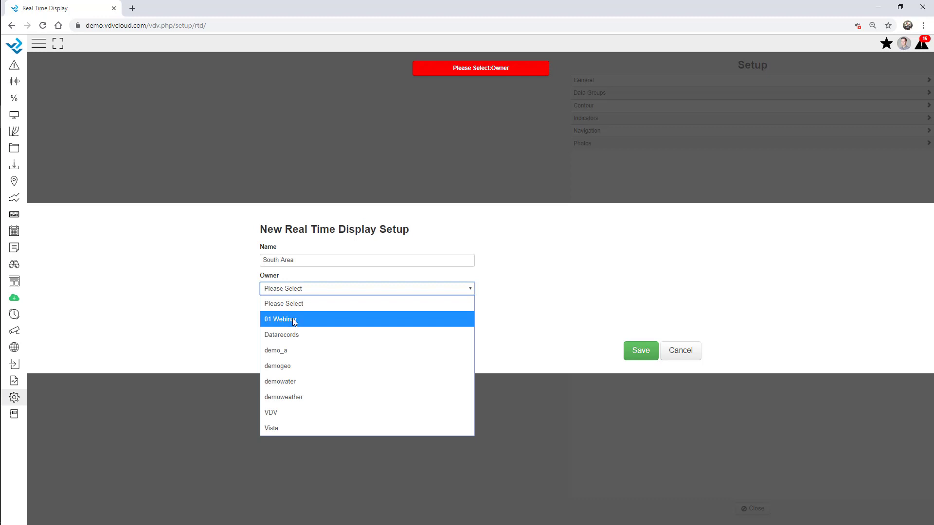
click(293, 319)
click(638, 359)
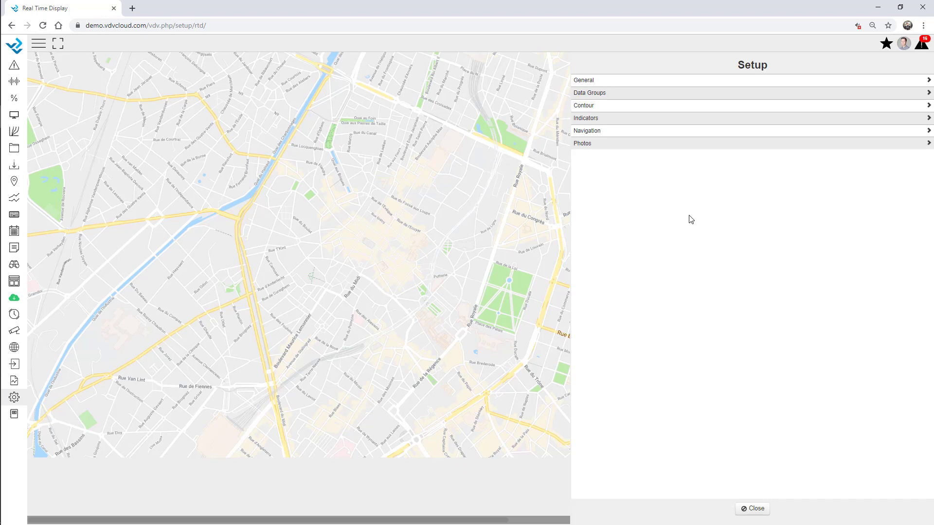
Step: Create a new data group named Station 1
click(601, 94)
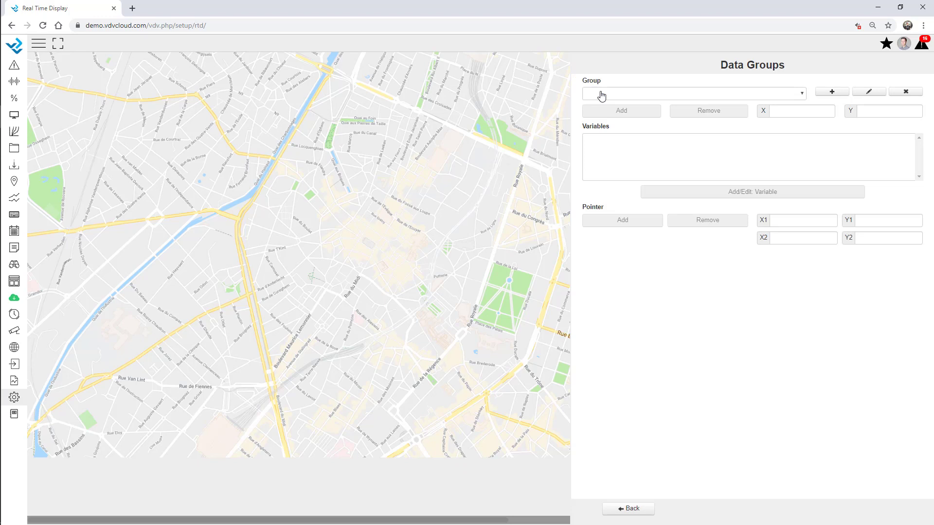
click(837, 92)
click(269, 222)
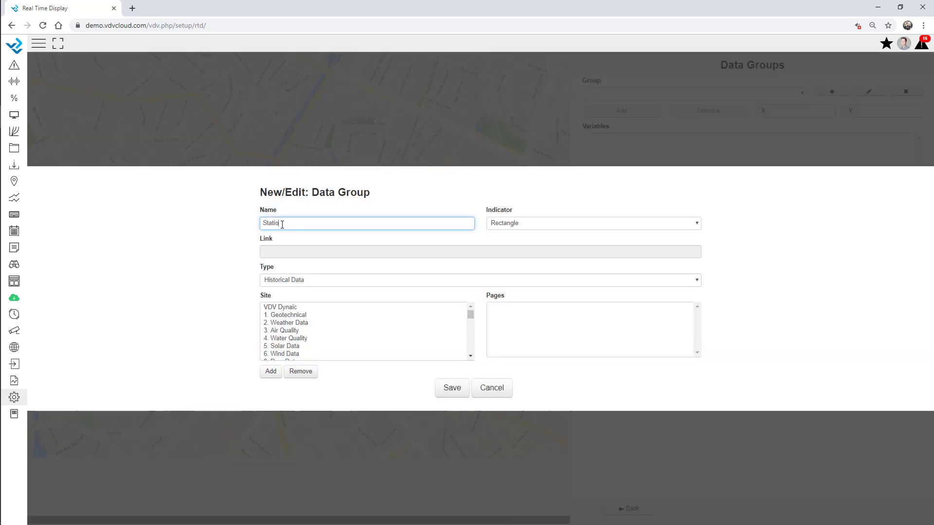
text(Station 1)
click(454, 389)
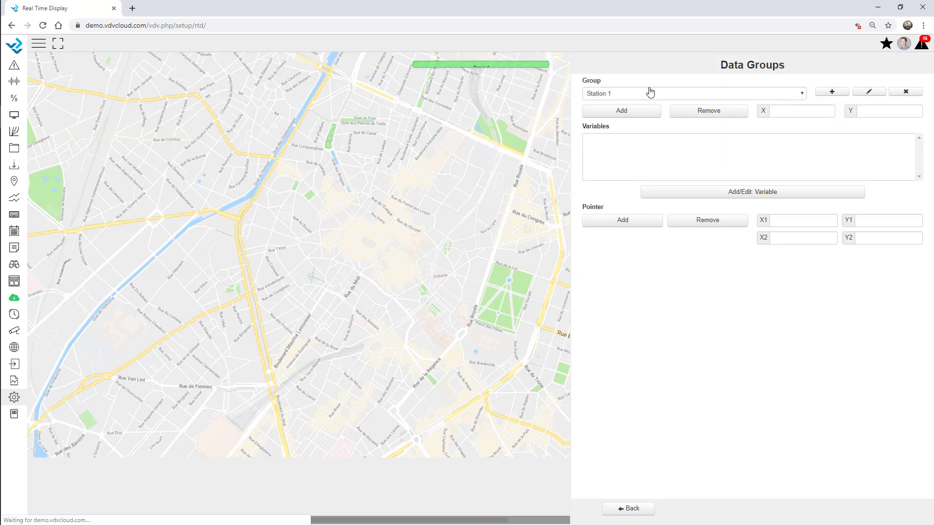
Step: Give Station 1 the Local Weather Air Temp, Barometric Pressure, Battery and Precipitation variables
click(705, 193)
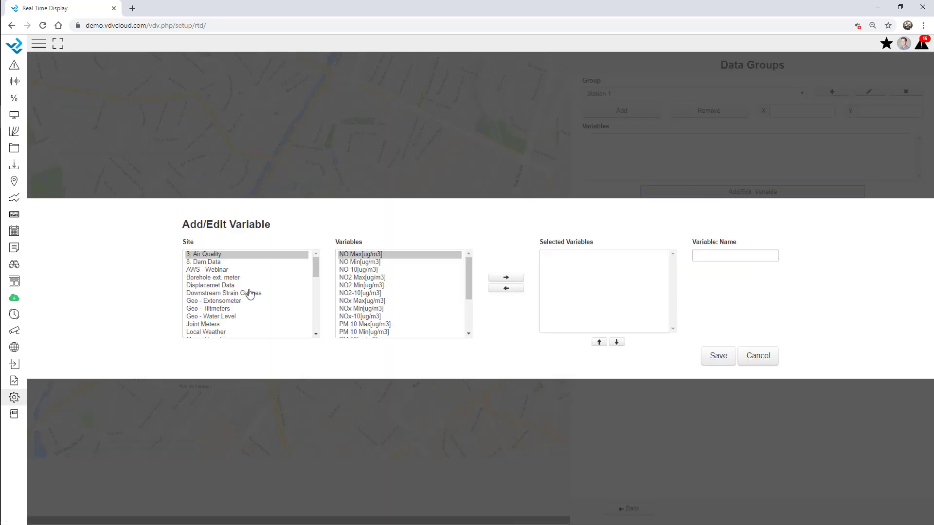
click(219, 316)
click(210, 332)
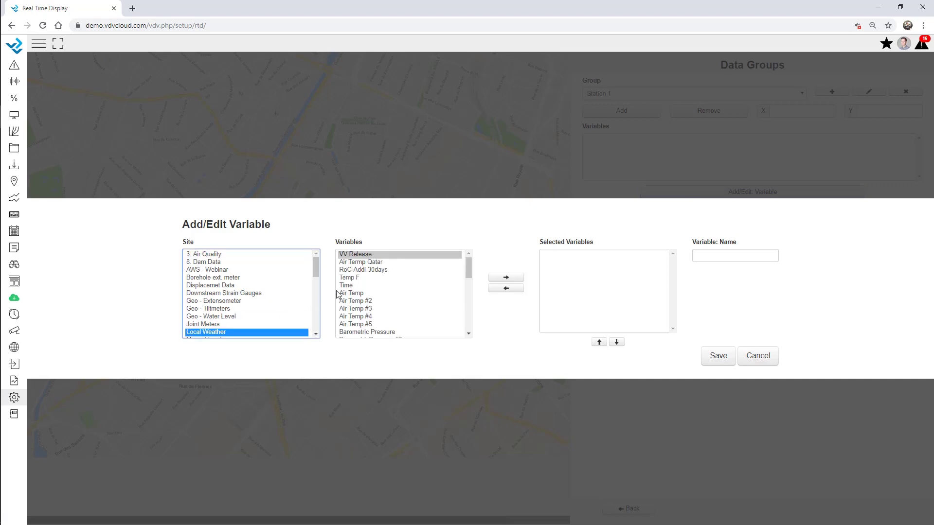
double_click(353, 293)
scroll(377, 289, down, 2)
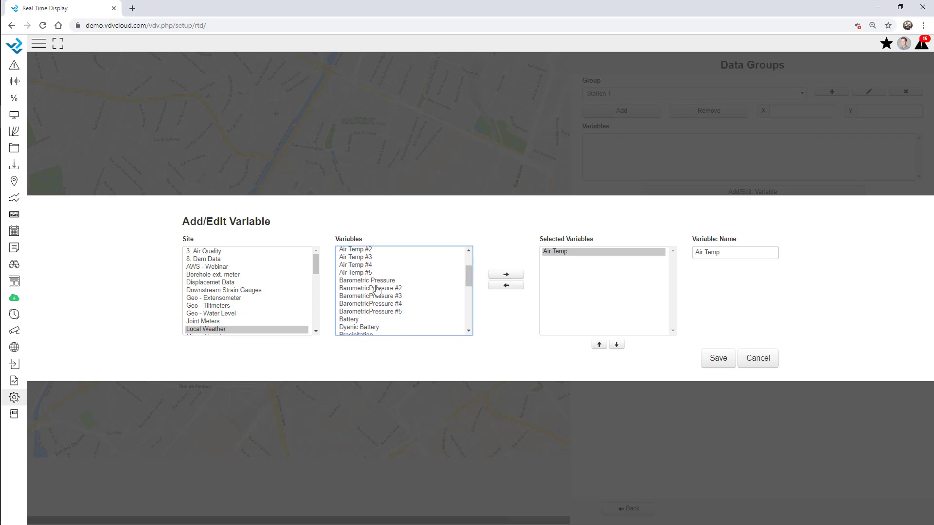
double_click(370, 281)
double_click(358, 320)
scroll(360, 302, down, 2)
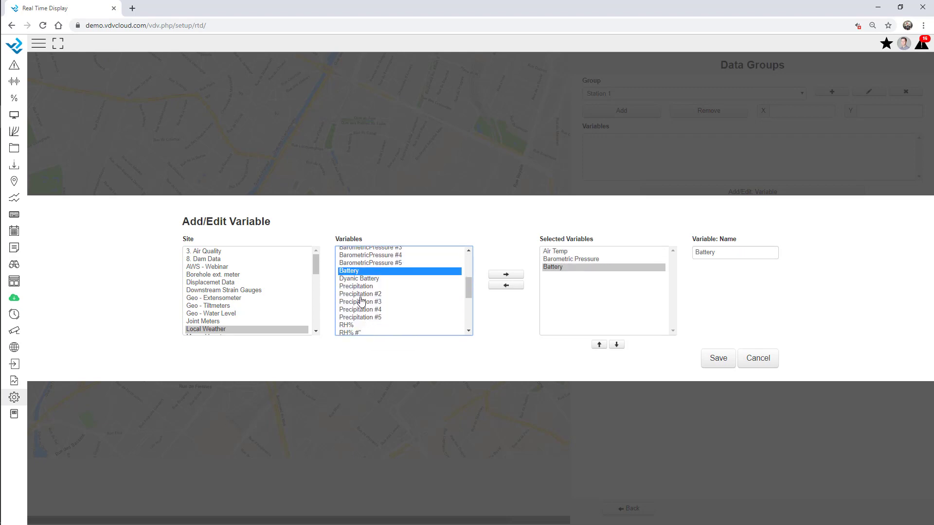
double_click(357, 287)
click(718, 358)
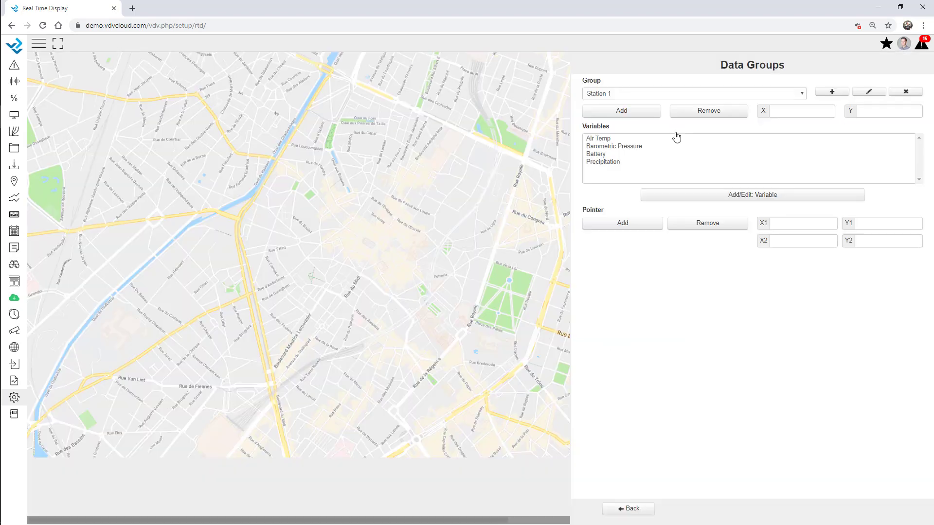
Step: Place the Station 1 box on the South Area map
click(630, 116)
click(239, 160)
click(634, 508)
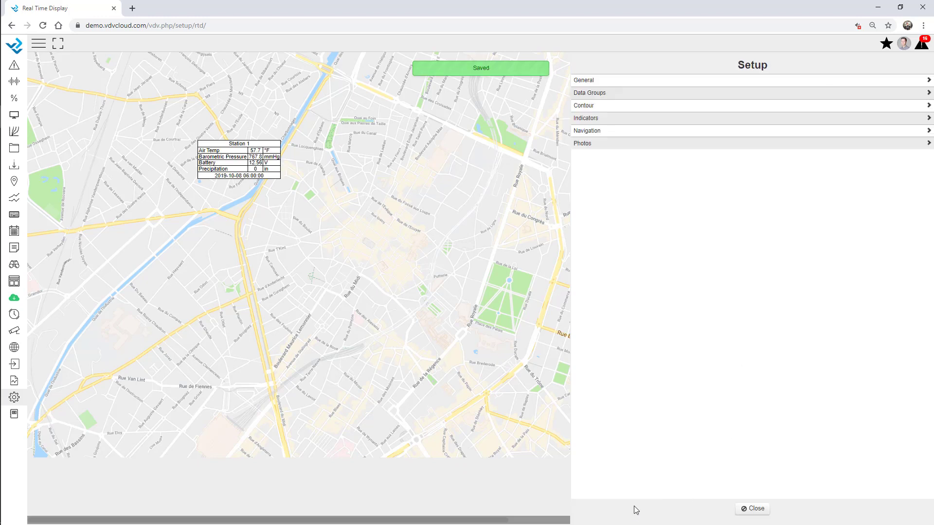
Step: Create a second data group named Station 2
click(616, 92)
click(831, 92)
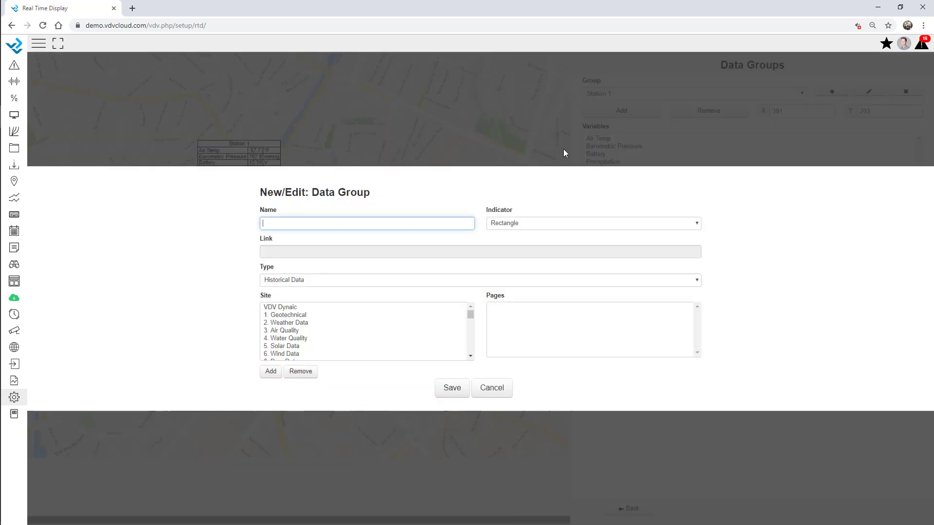
text(Station 2)
click(452, 389)
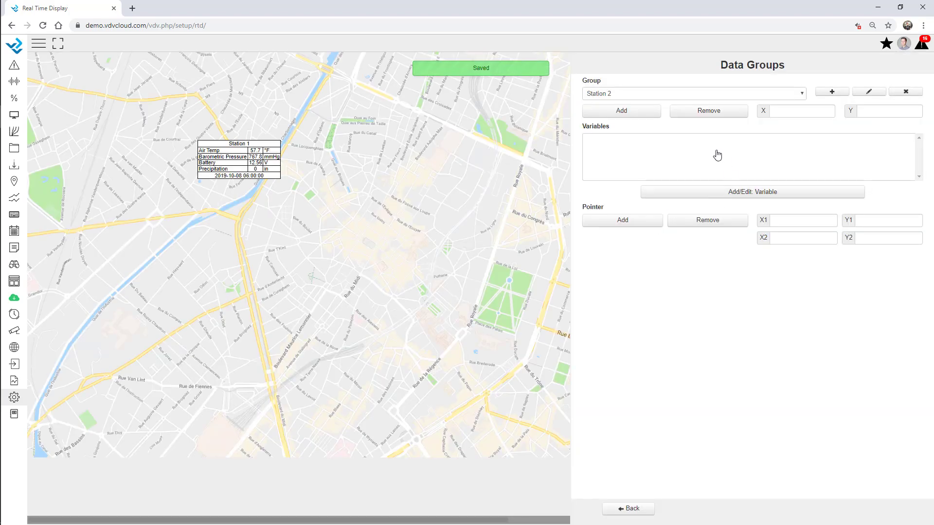
Step: Add Geo - Tiltmeters readings Tiltmeter 1A, 2C and 3B to Station 2
click(729, 193)
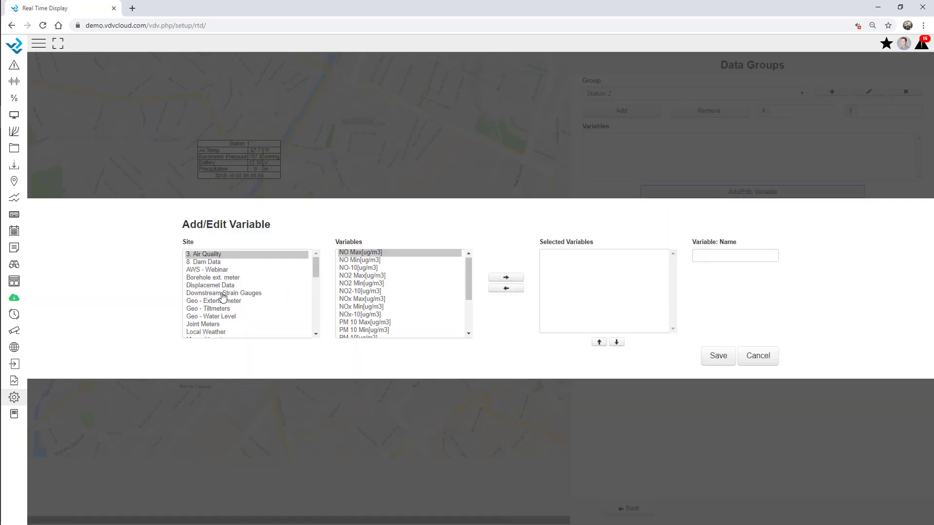
click(220, 310)
scroll(374, 315, down, 3)
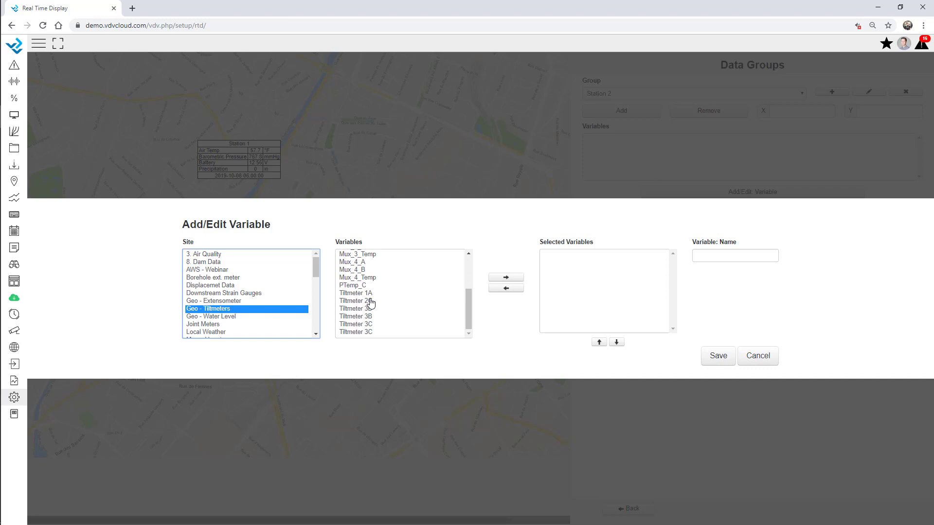
double_click(368, 292)
double_click(369, 298)
click(371, 313)
double_click(371, 313)
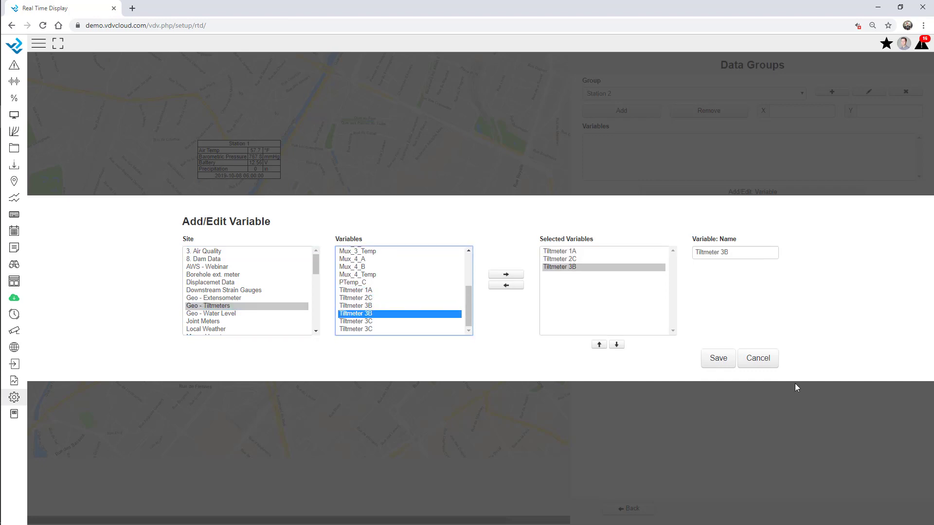
click(719, 358)
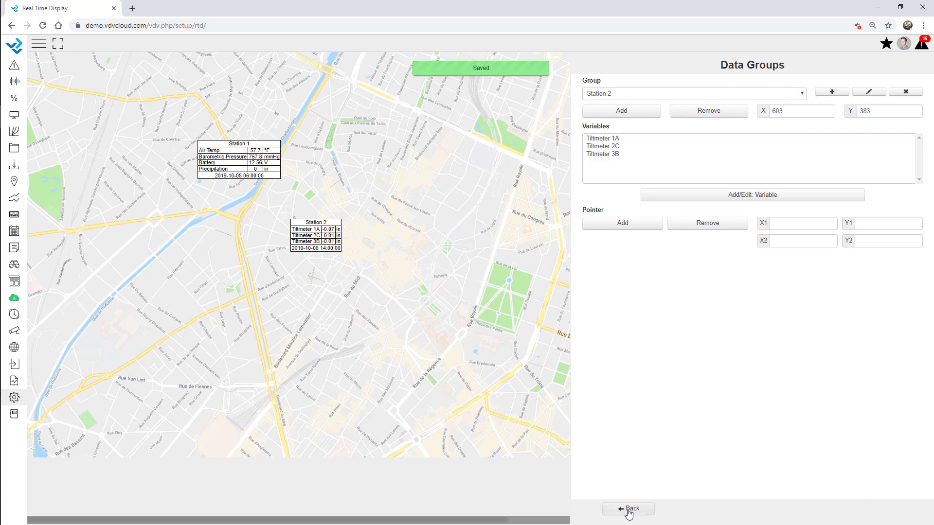
click(628, 509)
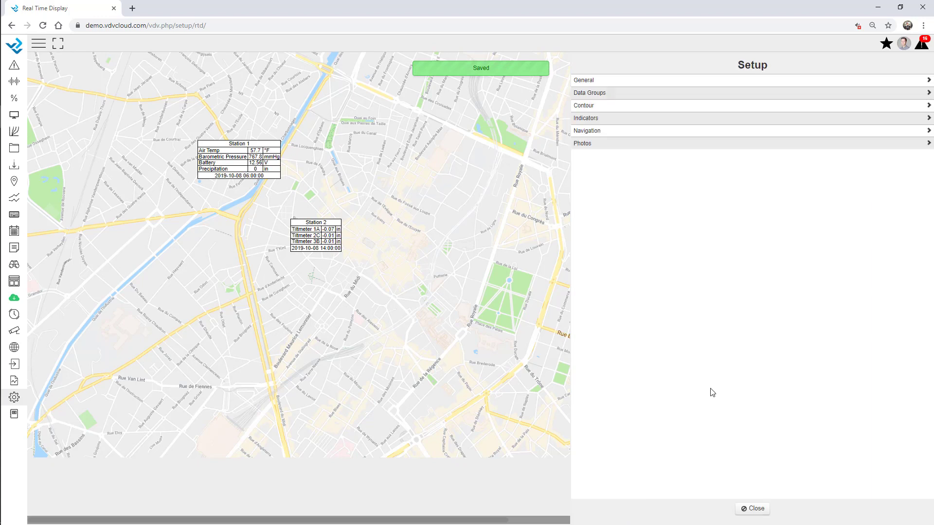
Step: Create a new Graph indicator named Battery
click(595, 119)
click(903, 82)
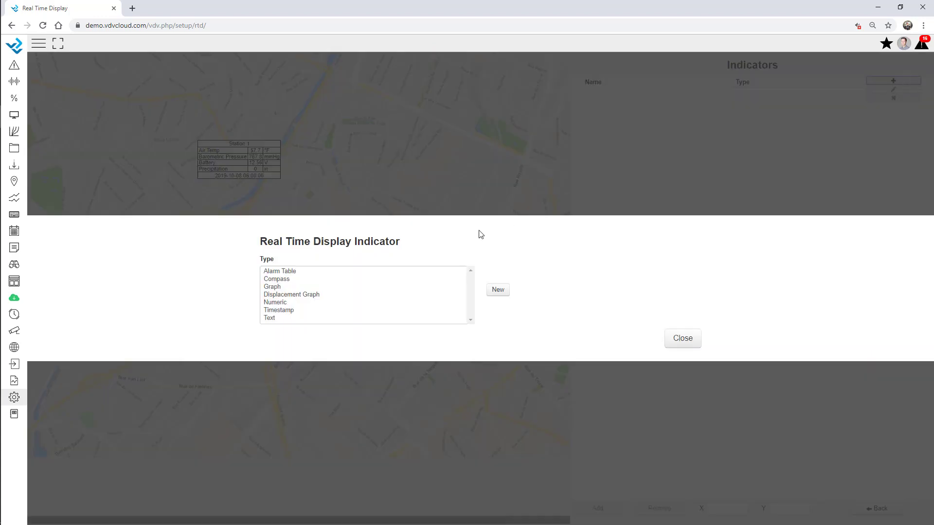
click(276, 287)
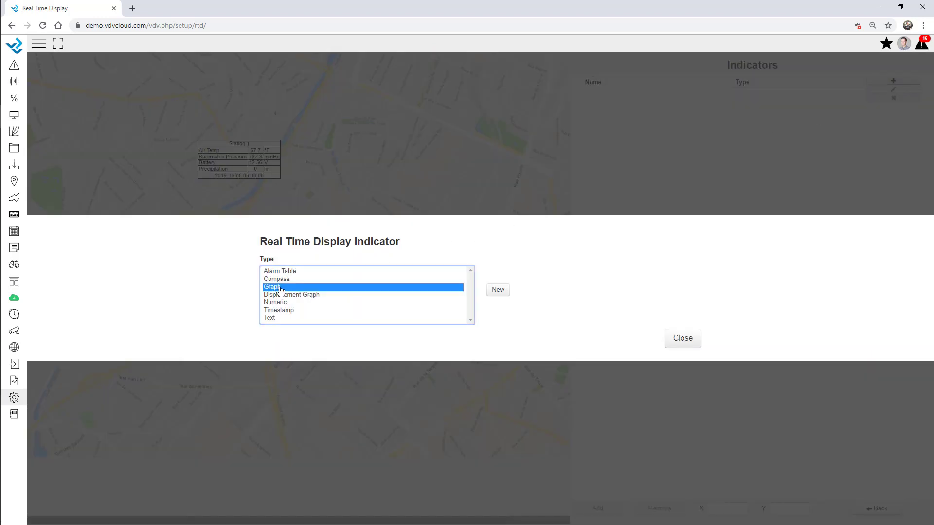
click(497, 291)
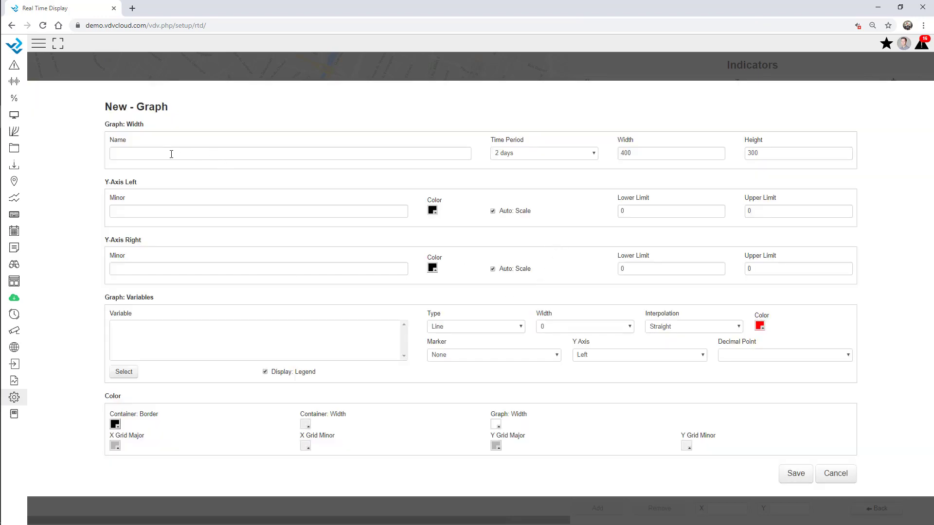
click(171, 154)
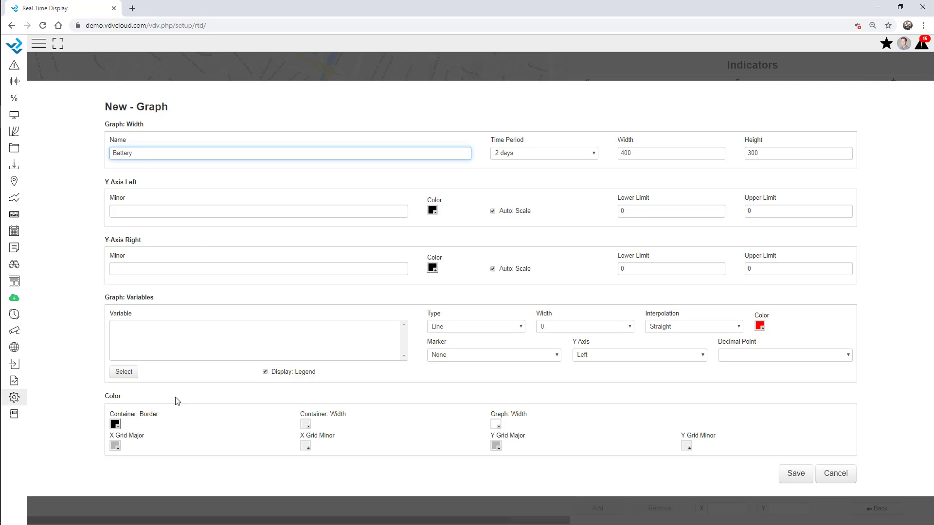
Step: Make the graph plot the Local Weather Battery variable
click(122, 372)
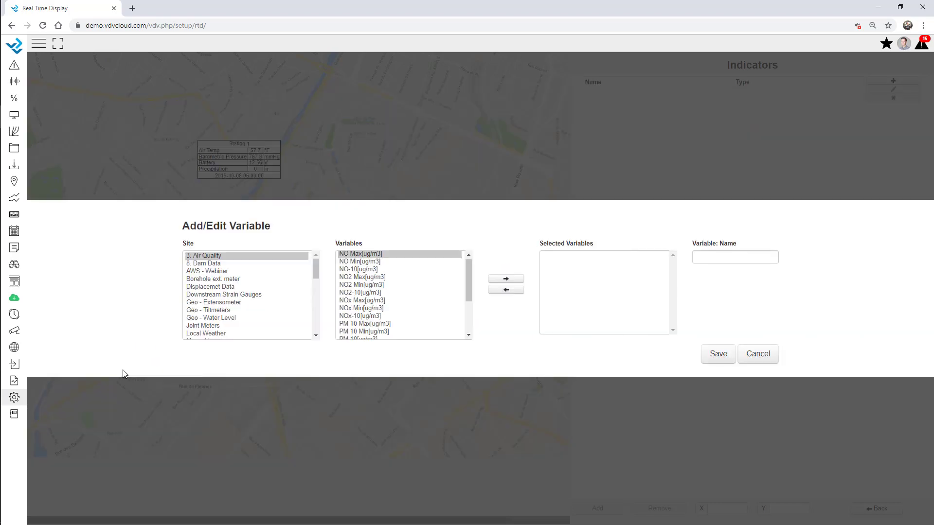
click(217, 290)
key(l)
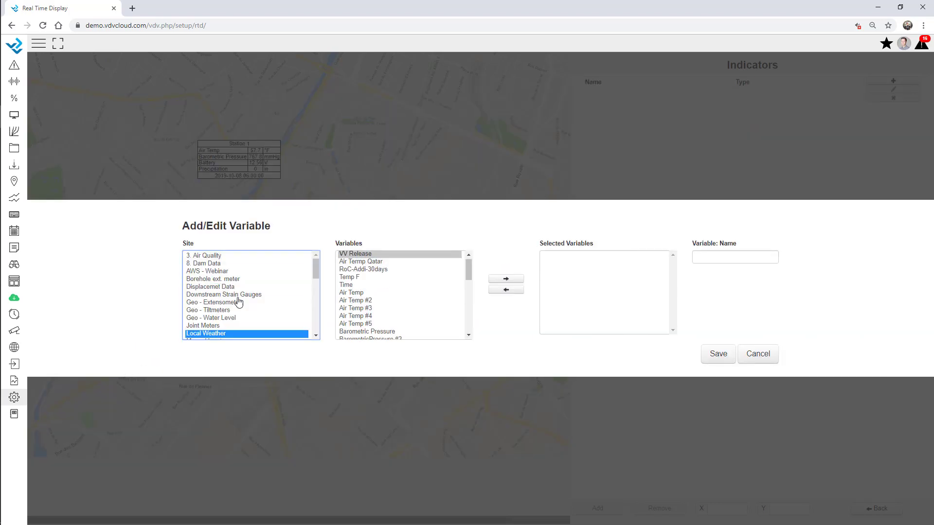
scroll(370, 327, down, 2)
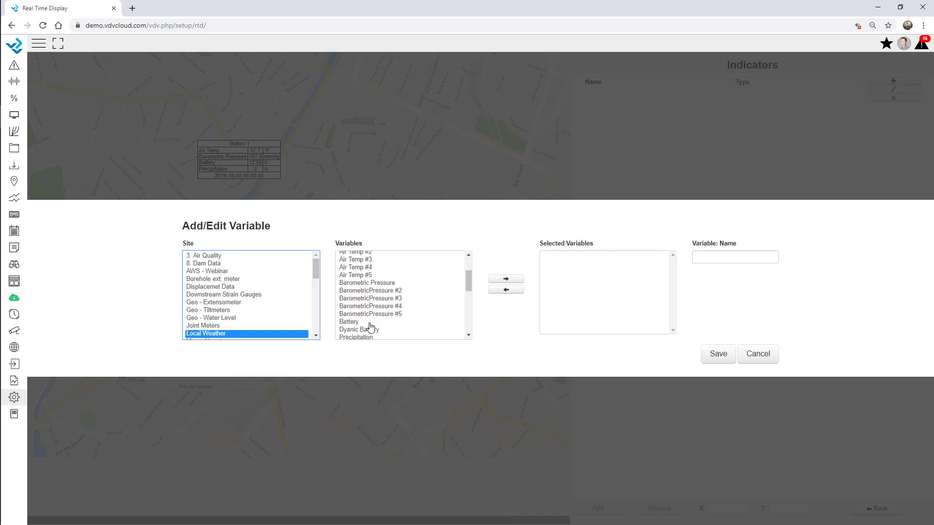
double_click(366, 322)
click(718, 353)
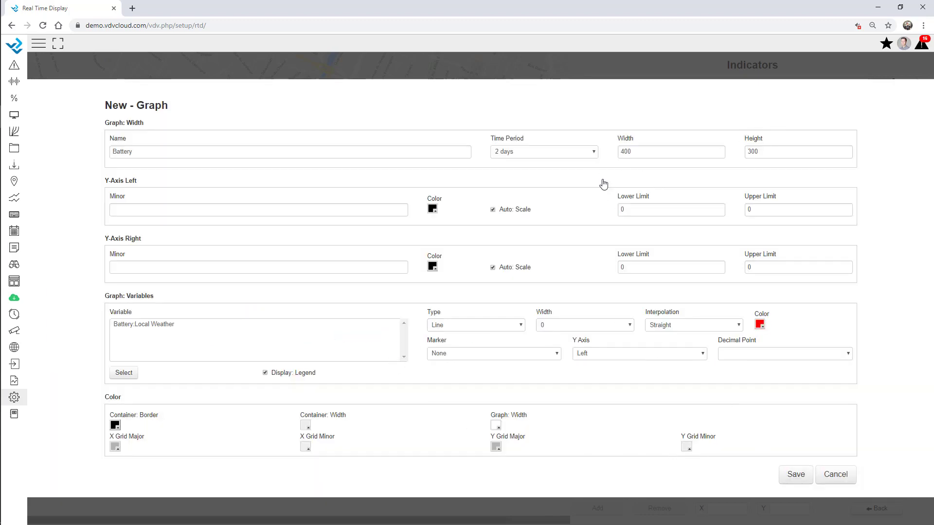
Step: Set the graph width to 600 and save the Battery graph
double_click(657, 150)
text(7)
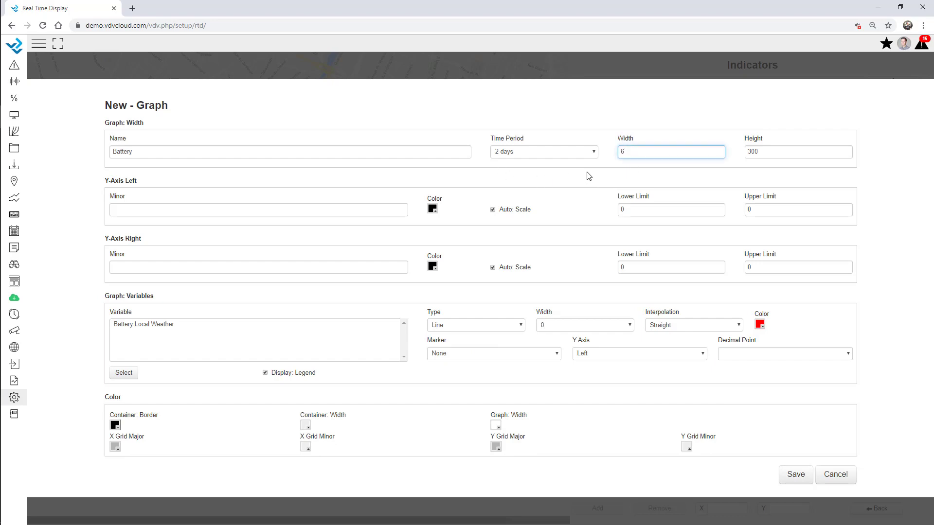
key(Tab)
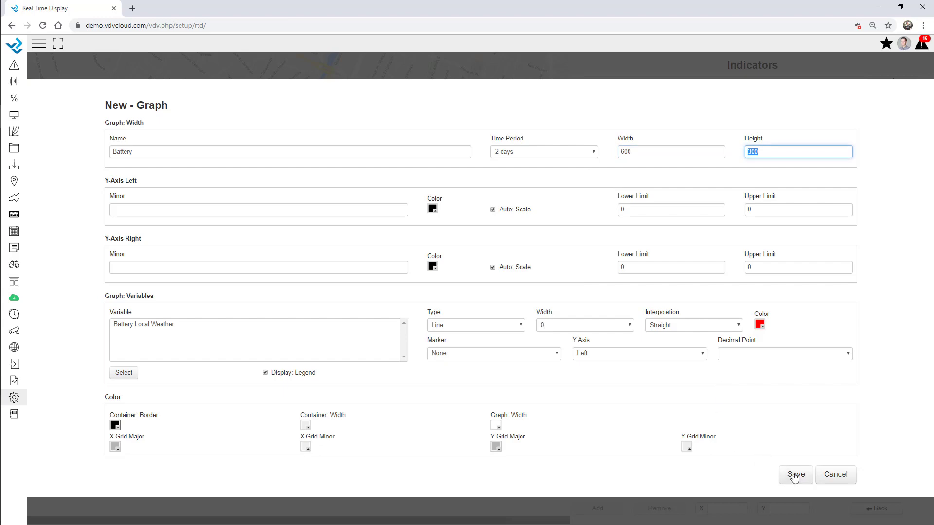
click(795, 474)
Step: Place the Battery graph at the map's lower left
click(609, 94)
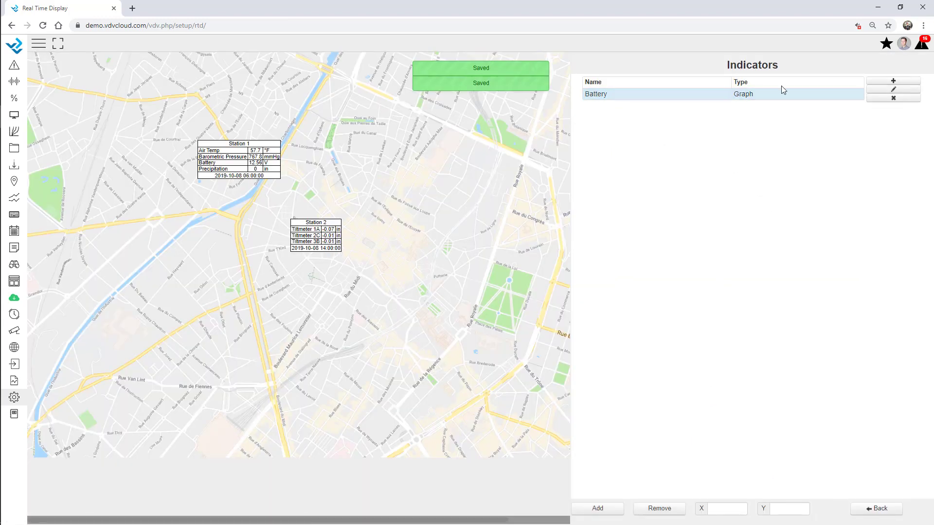
click(604, 509)
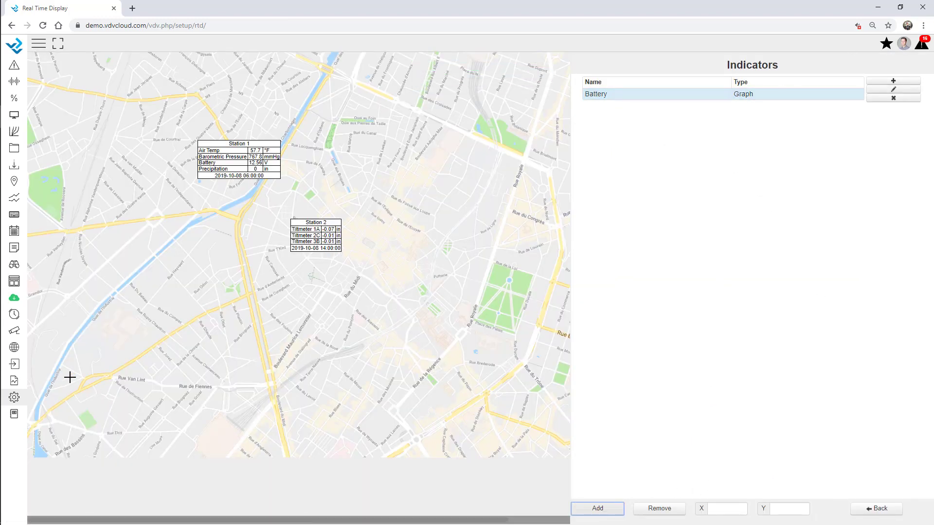
click(53, 344)
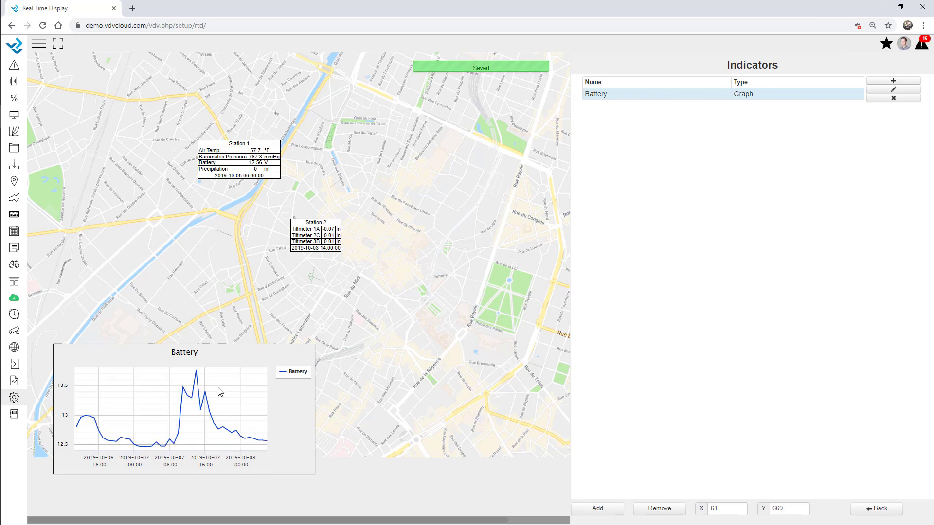
Step: Change the Battery graph's time period to 6 days and save it
click(893, 90)
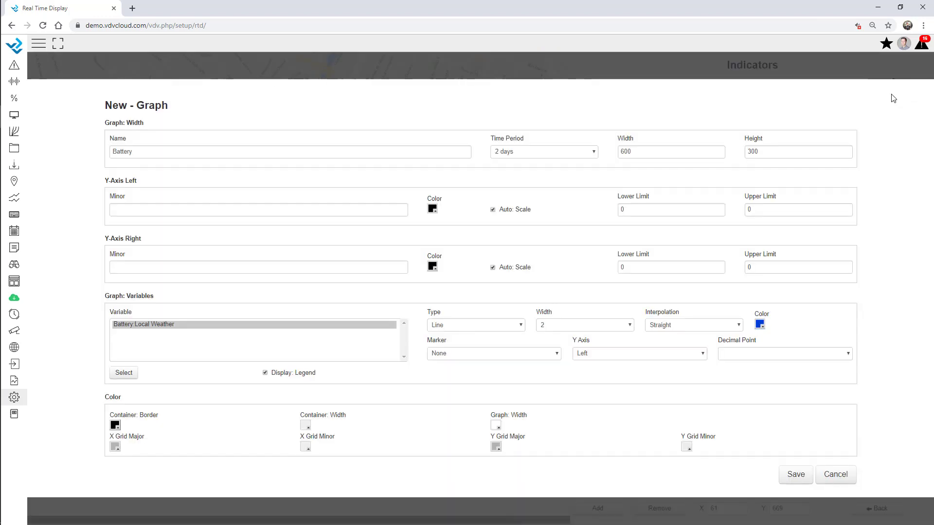
click(571, 155)
scroll(540, 433, down, 3)
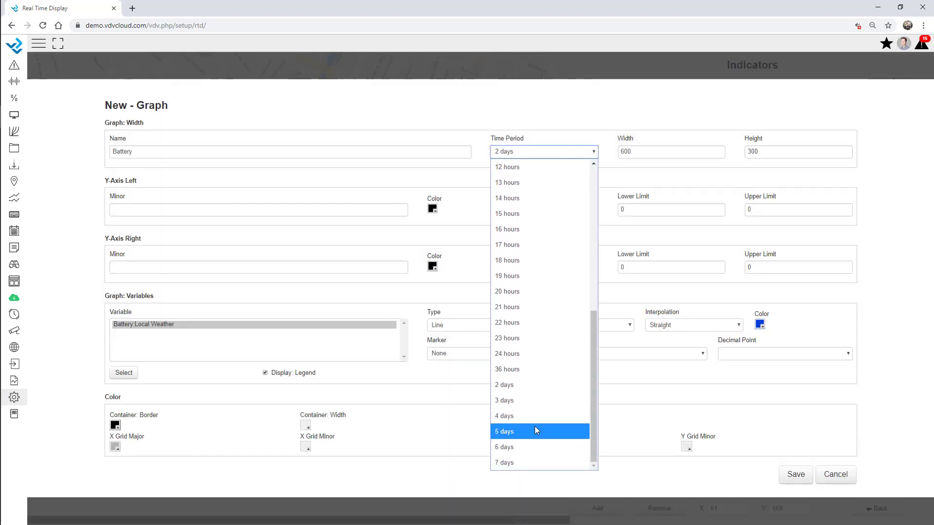
click(533, 432)
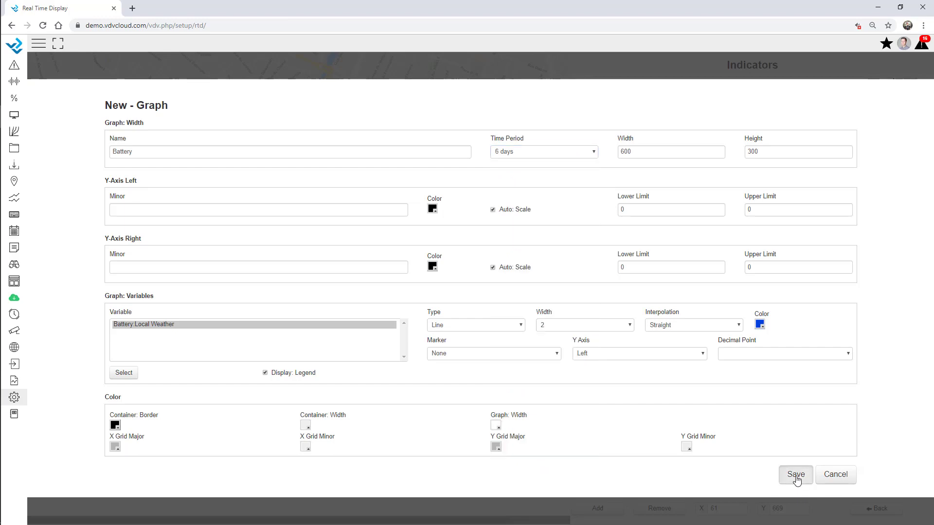
click(796, 476)
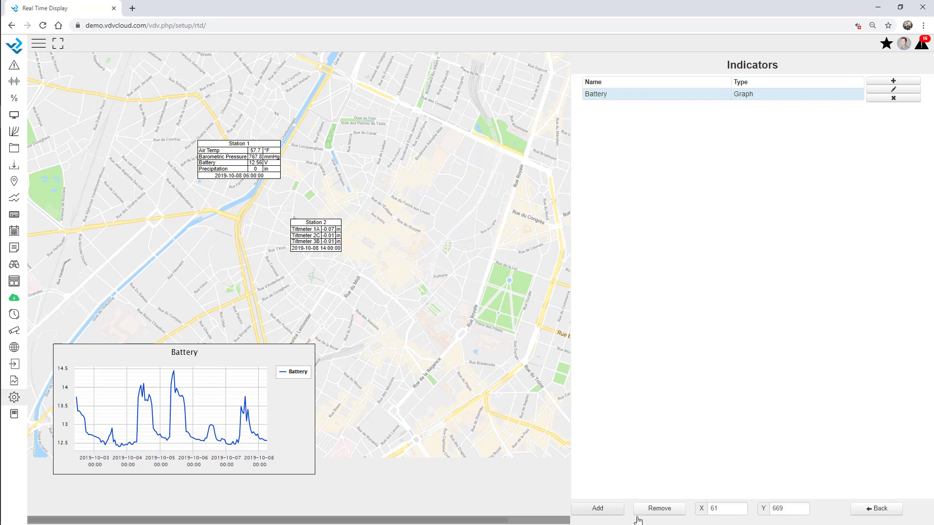
click(873, 509)
Step: In General settings, set line padding to 5 and station name font size to 16
click(593, 83)
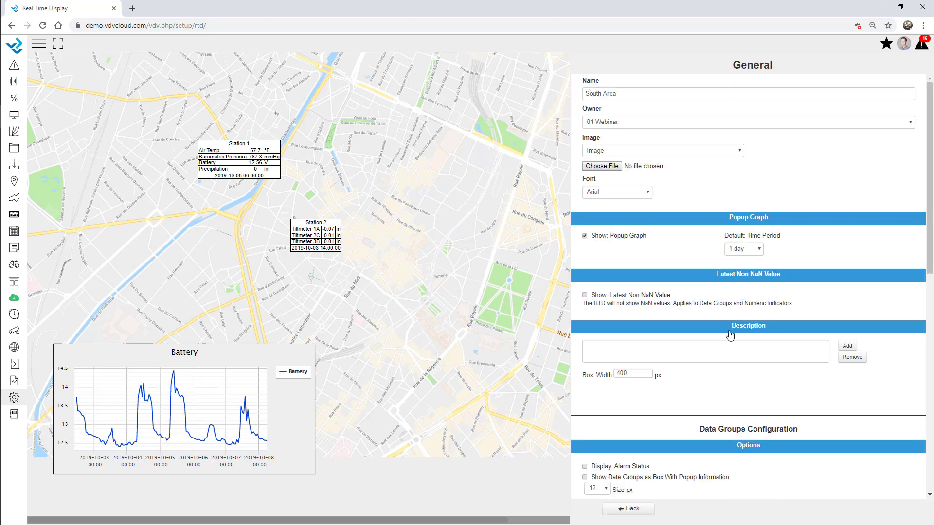
scroll(729, 335, down, 6)
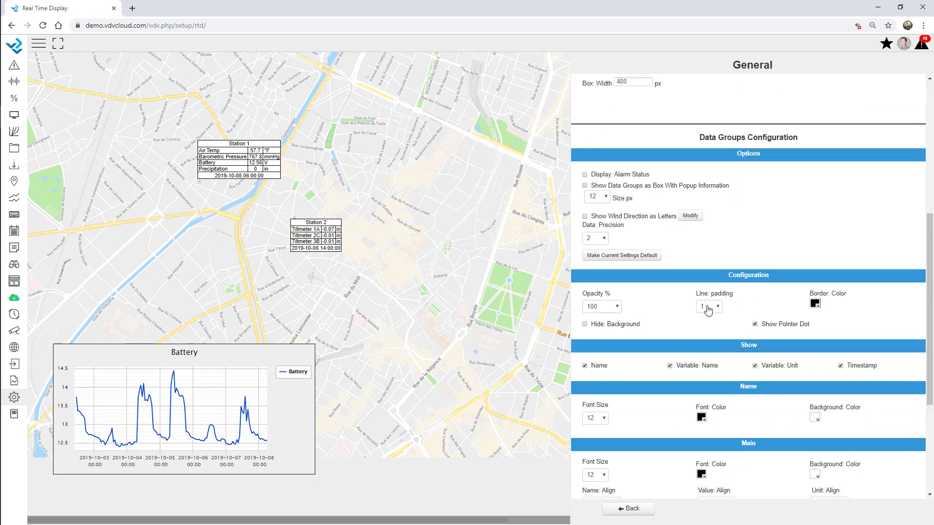
click(708, 307)
click(708, 125)
scroll(632, 248, down, 4)
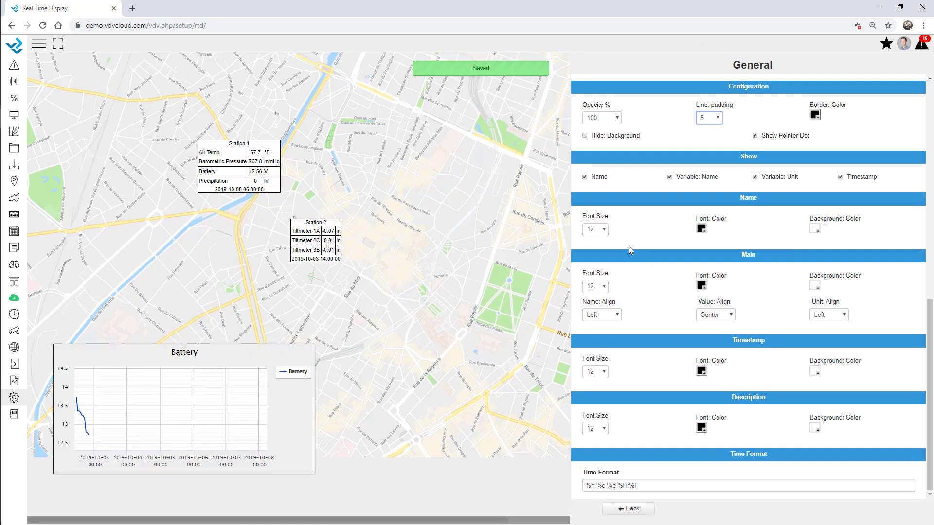
click(595, 229)
click(594, 400)
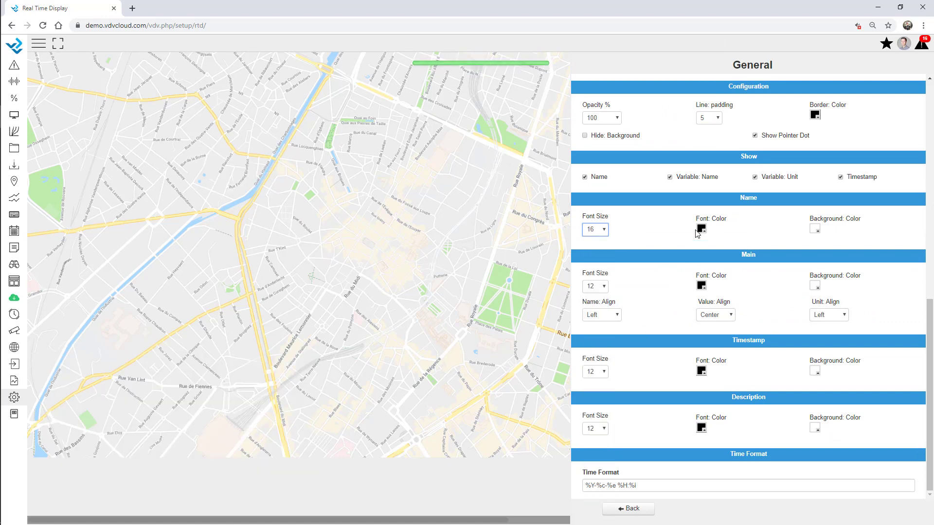
click(632, 510)
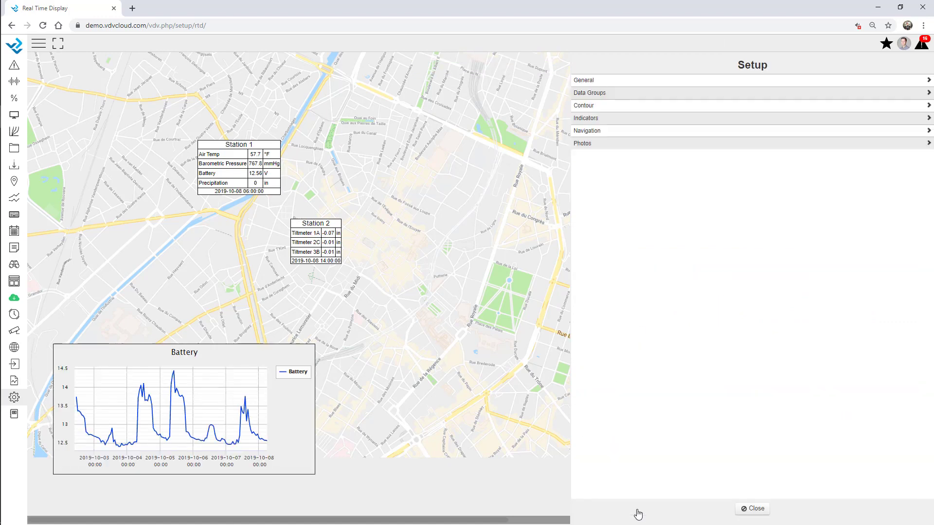
click(595, 134)
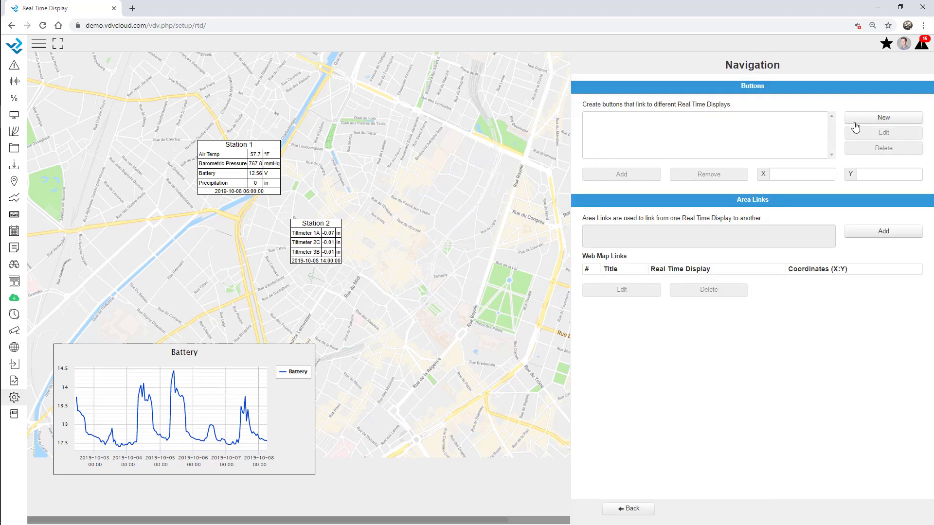
Step: Add a 'Back to Overview' link to Webinar Overview at the map's top-left corner (X 28, Y 21)
click(876, 122)
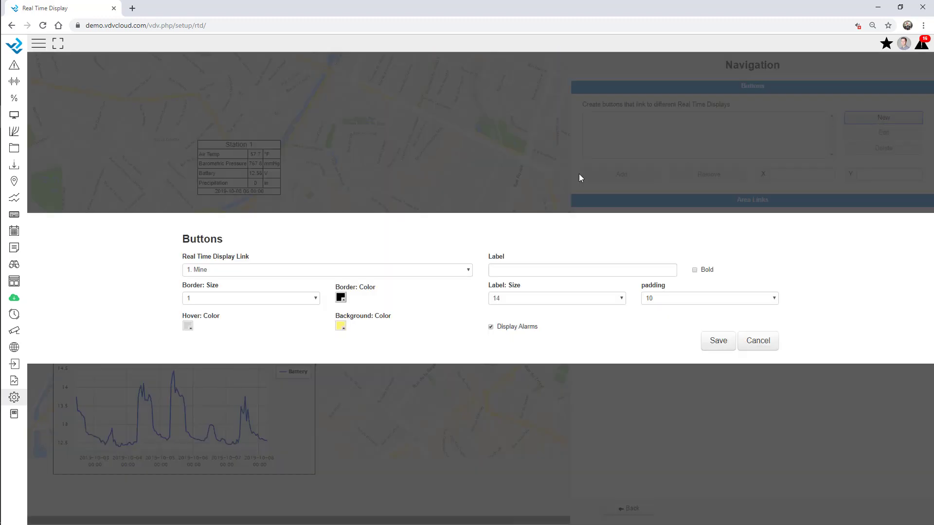
click(288, 270)
click(258, 458)
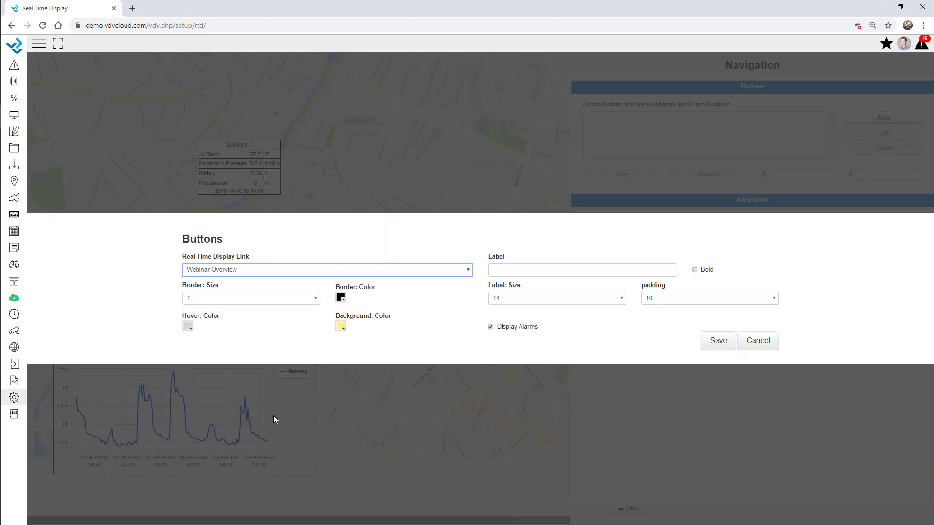
click(517, 271)
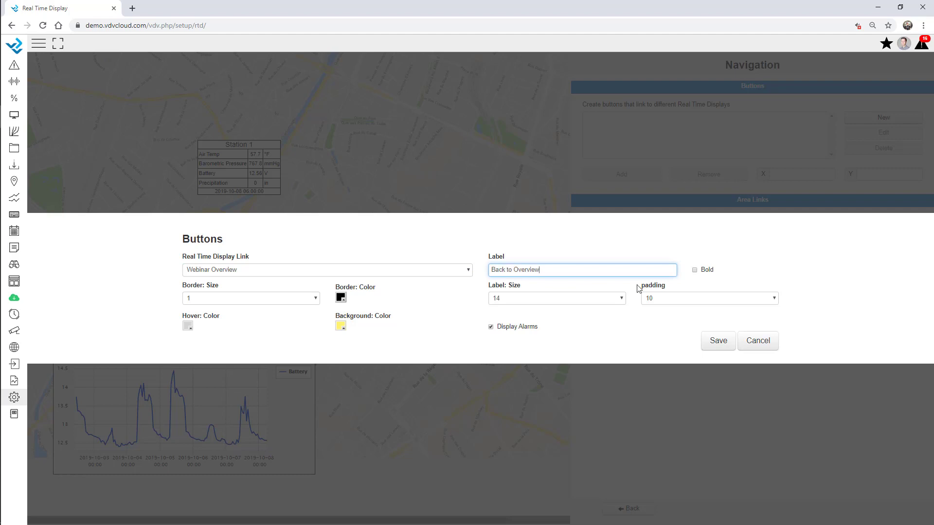
click(711, 346)
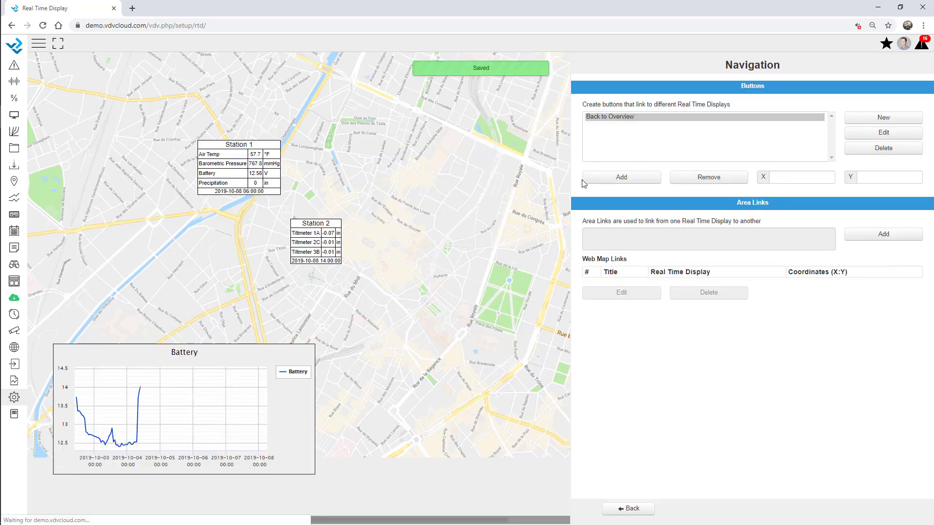
click(584, 183)
click(41, 62)
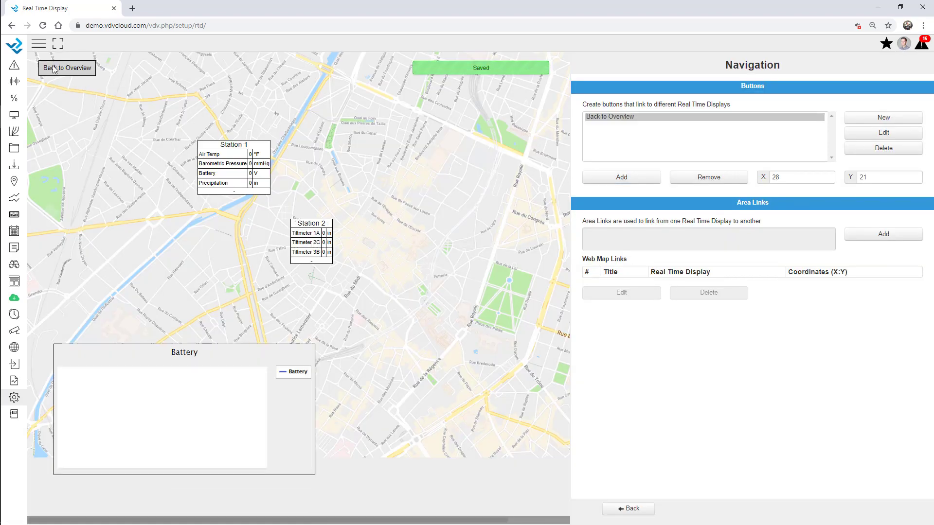
click(632, 509)
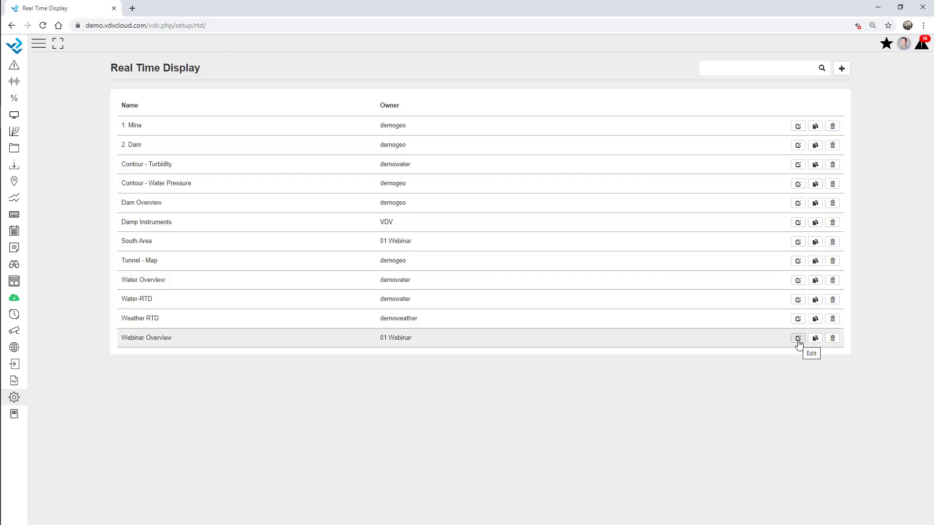
Step: In Webinar Overview's navigation, add a 'South Area' button linking to South Area, below Station 2
click(798, 339)
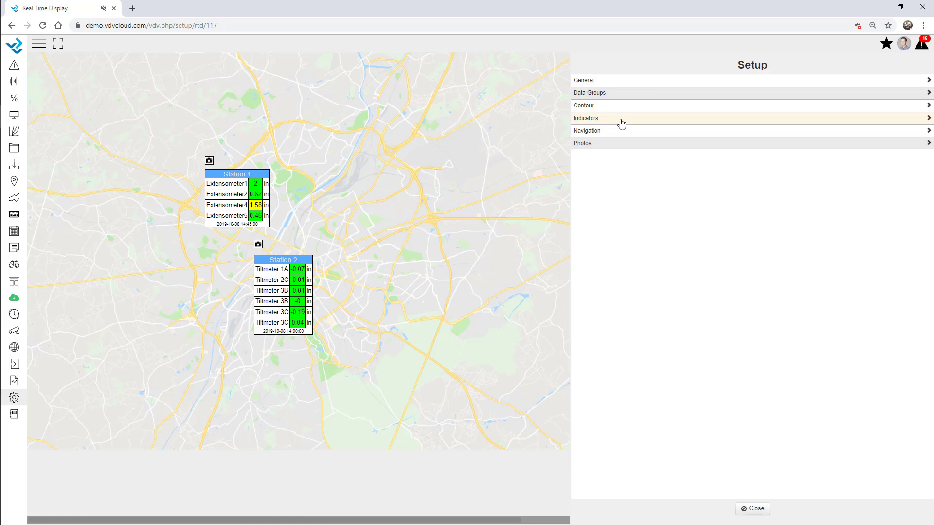
click(597, 131)
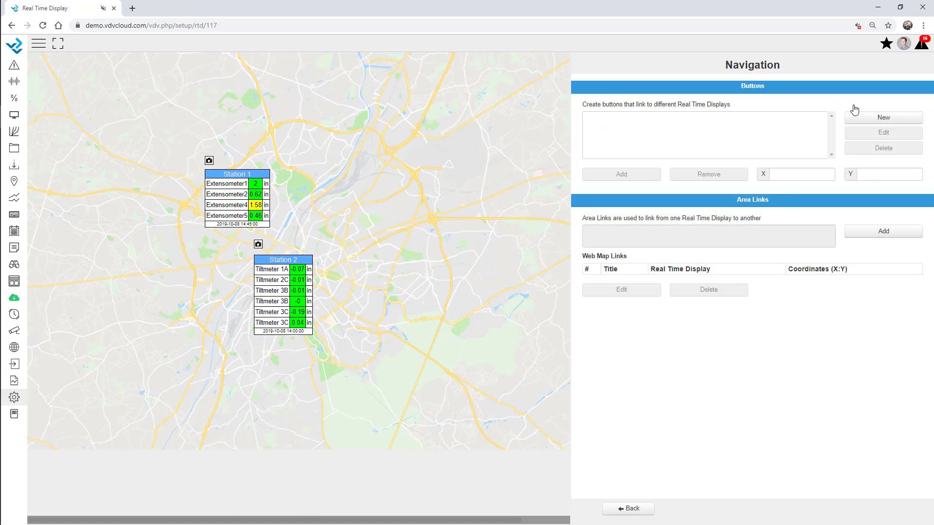
click(888, 119)
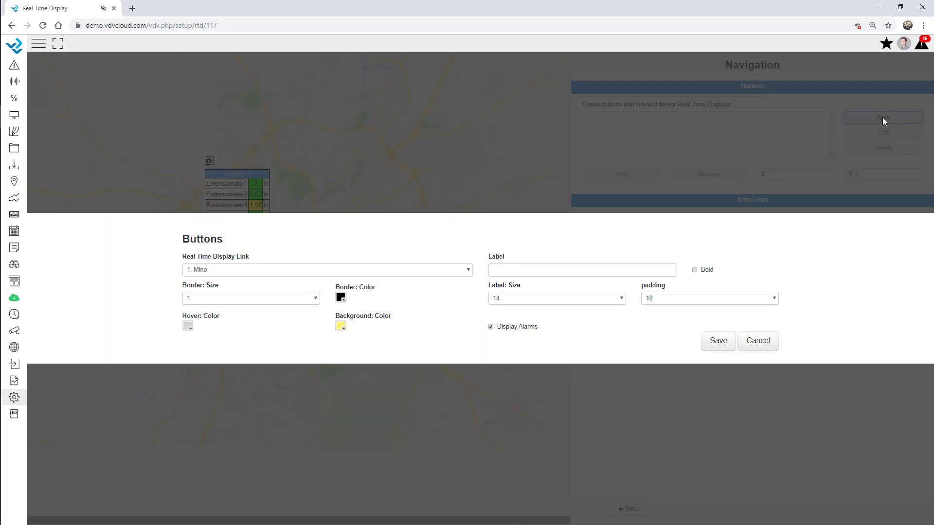
click(251, 275)
click(226, 377)
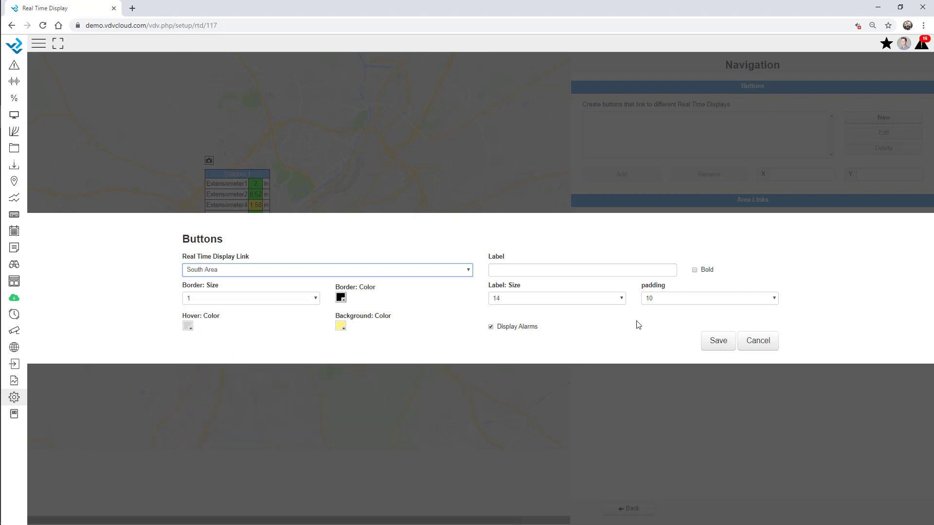
click(536, 271)
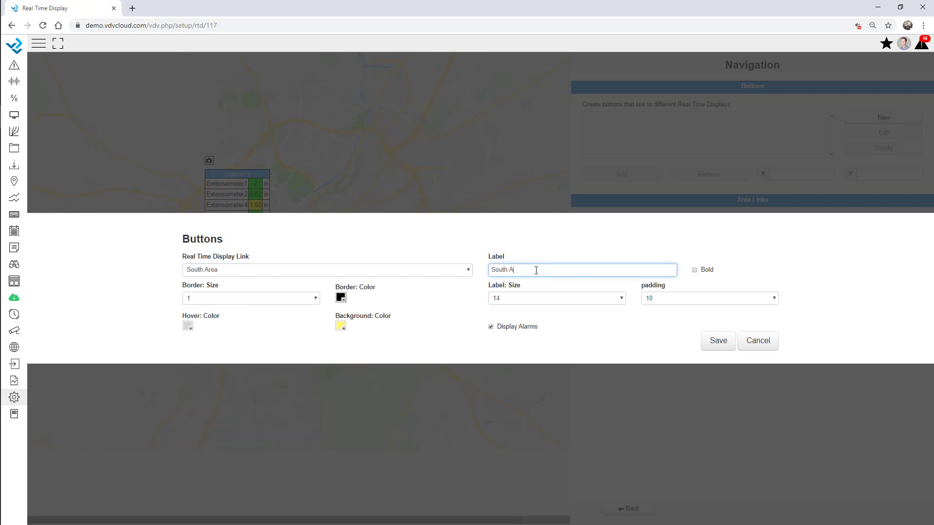
click(720, 343)
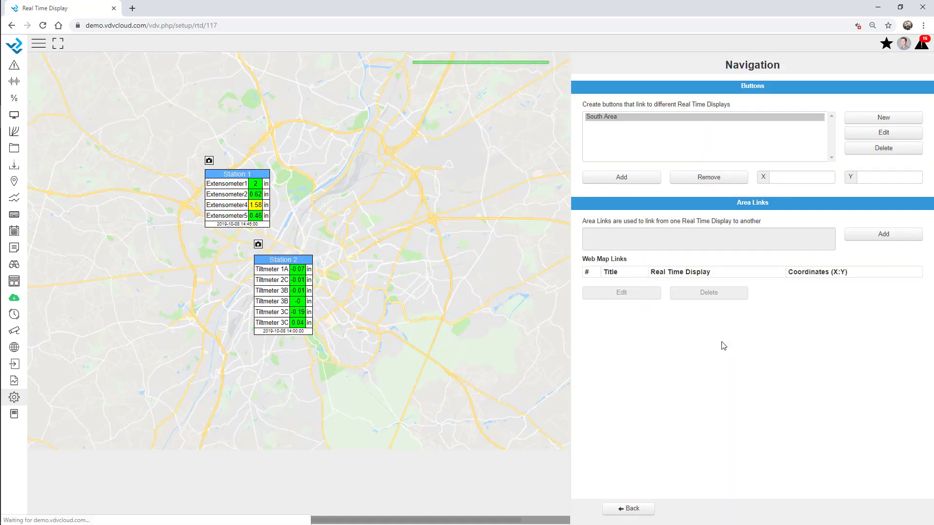
click(620, 181)
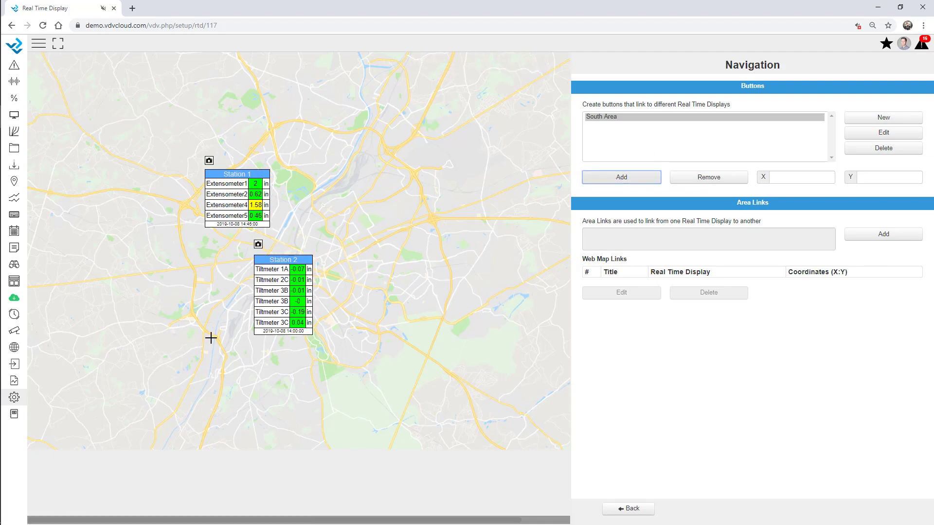
click(249, 349)
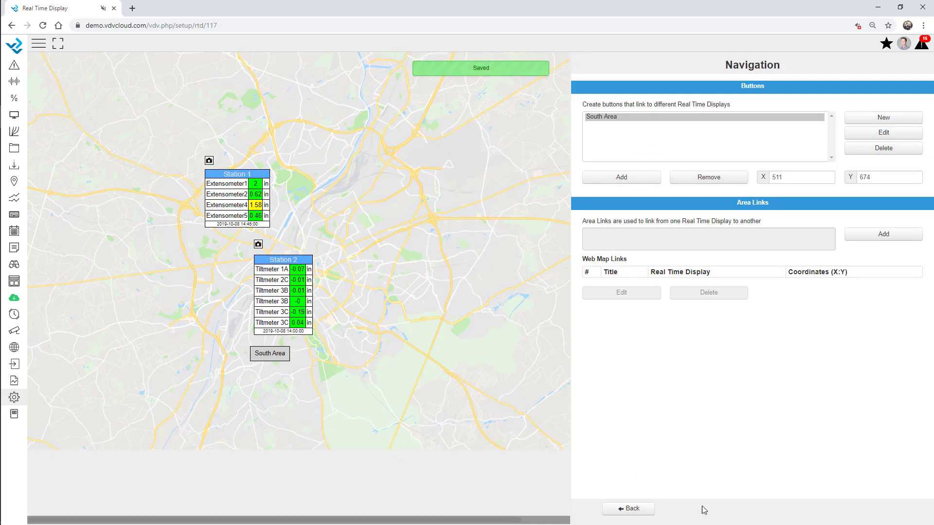
click(628, 507)
click(758, 507)
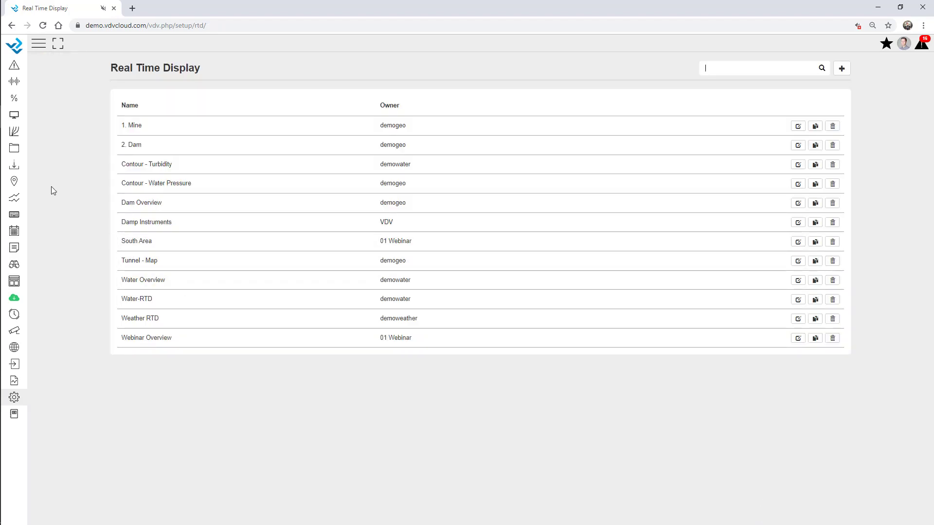
Step: Open the Webinar Overview map, follow its South Area link, then return via Back to Overview
click(15, 232)
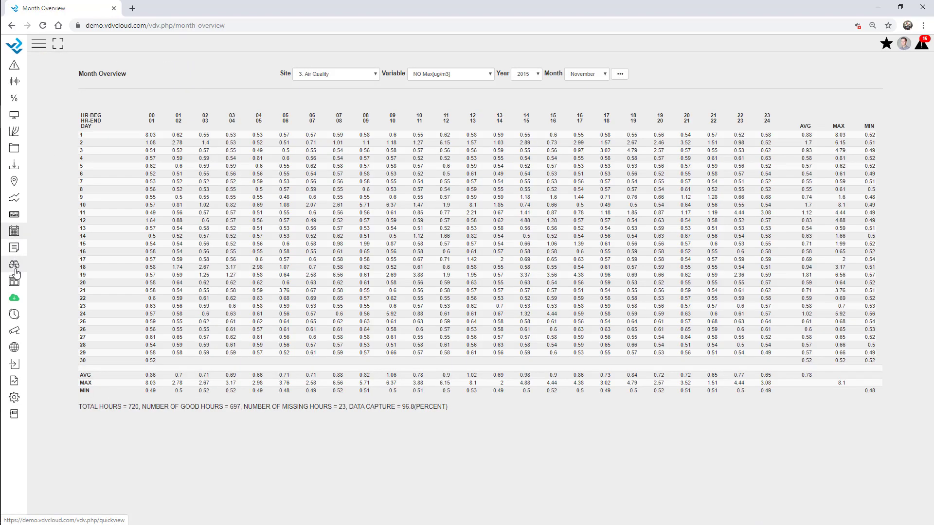
click(14, 283)
click(29, 242)
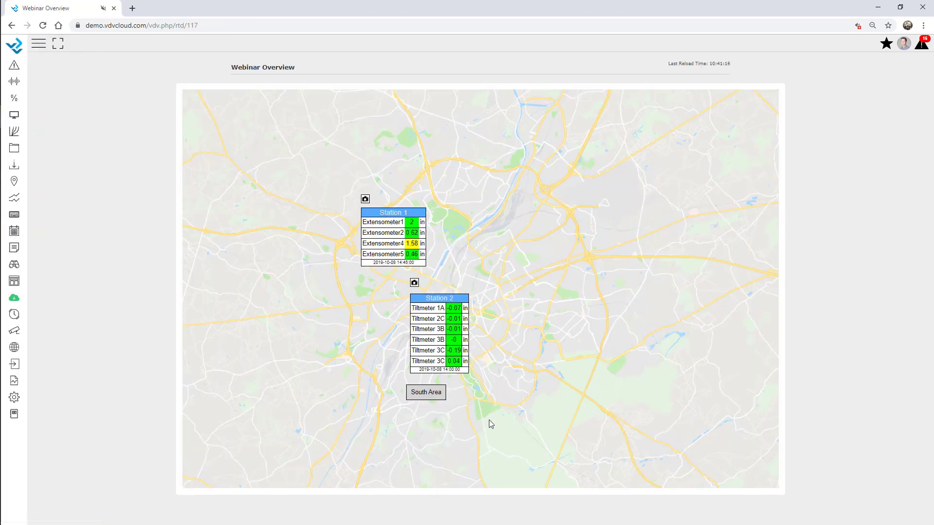
click(431, 395)
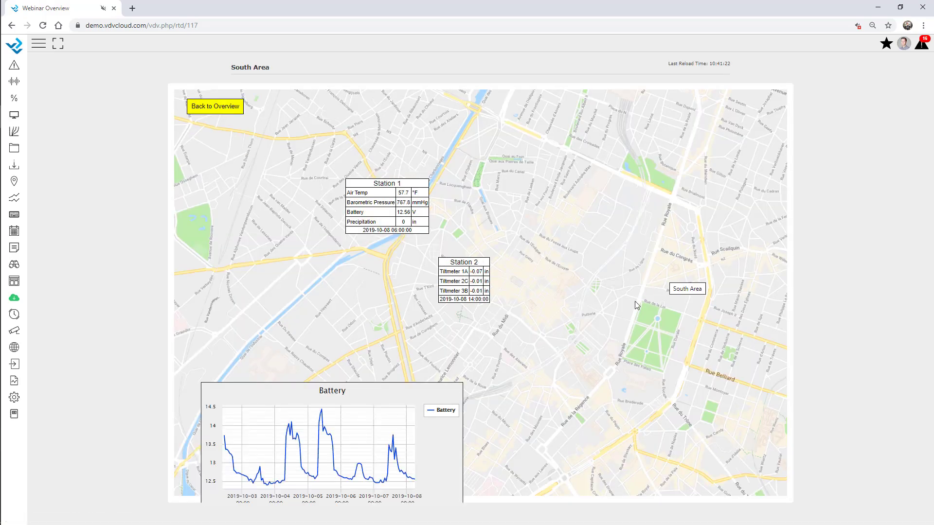
mouse_move(320, 418)
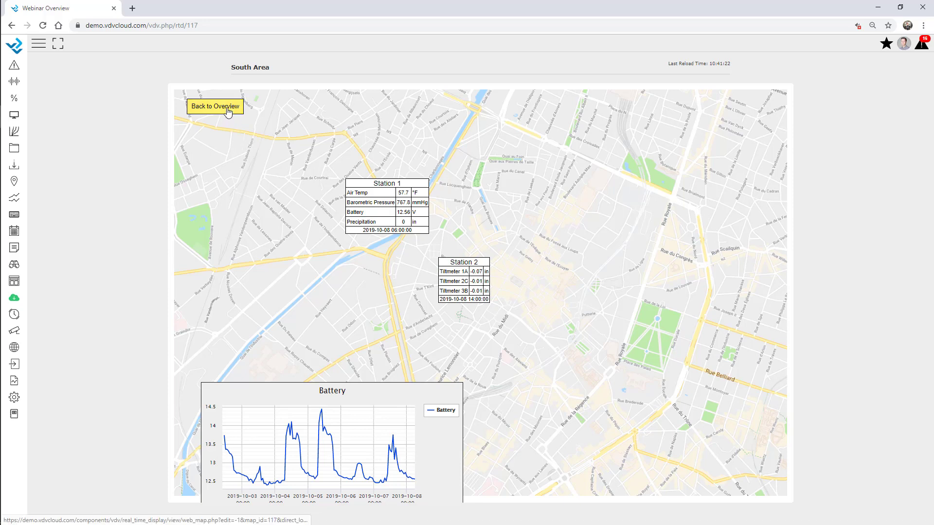
click(226, 110)
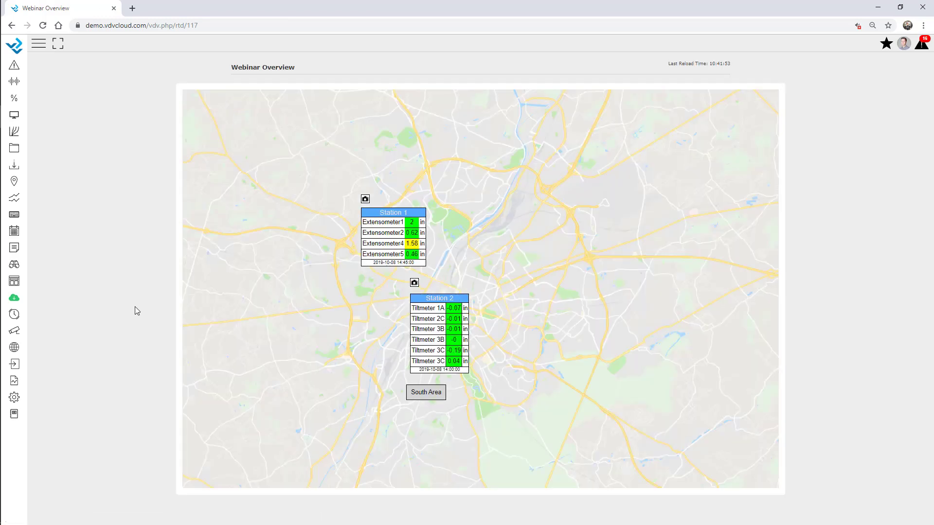
Step: Add a new Webinar dashboard panel showing the Webinar Overview real-time display
click(14, 398)
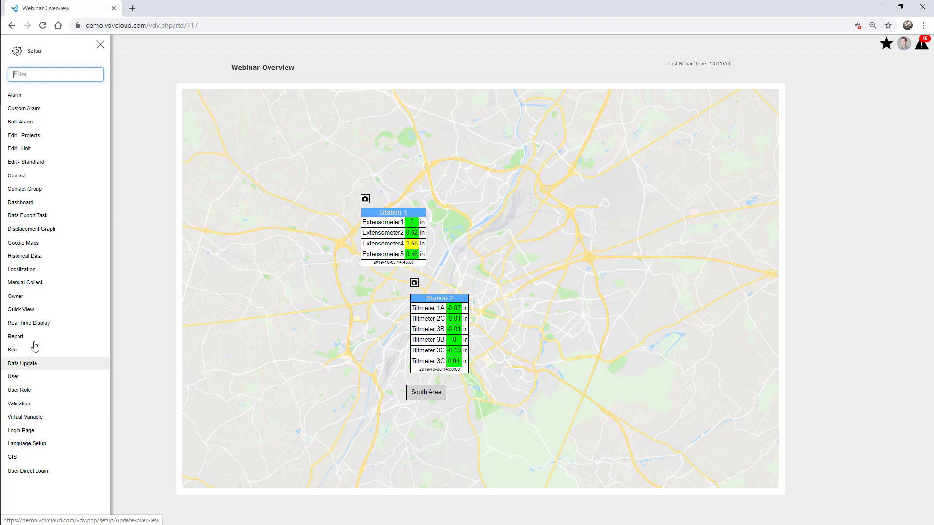
click(31, 205)
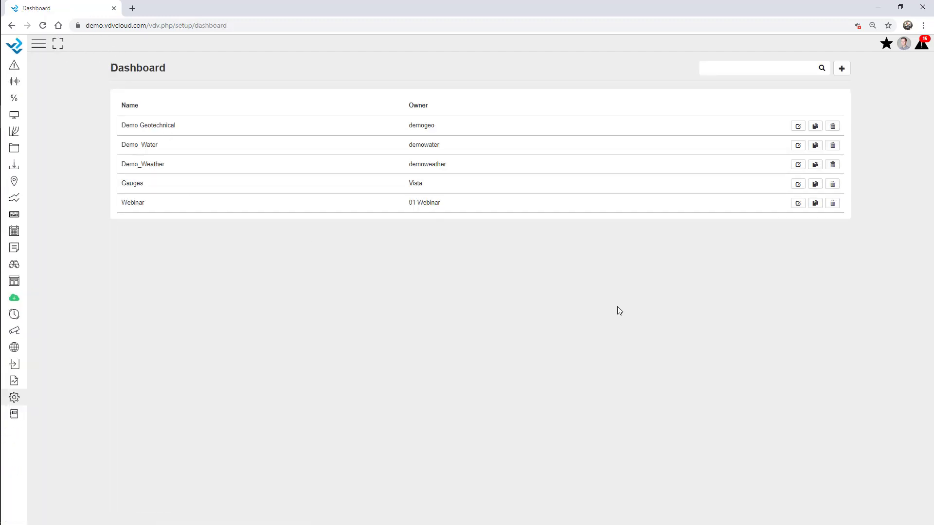
click(797, 203)
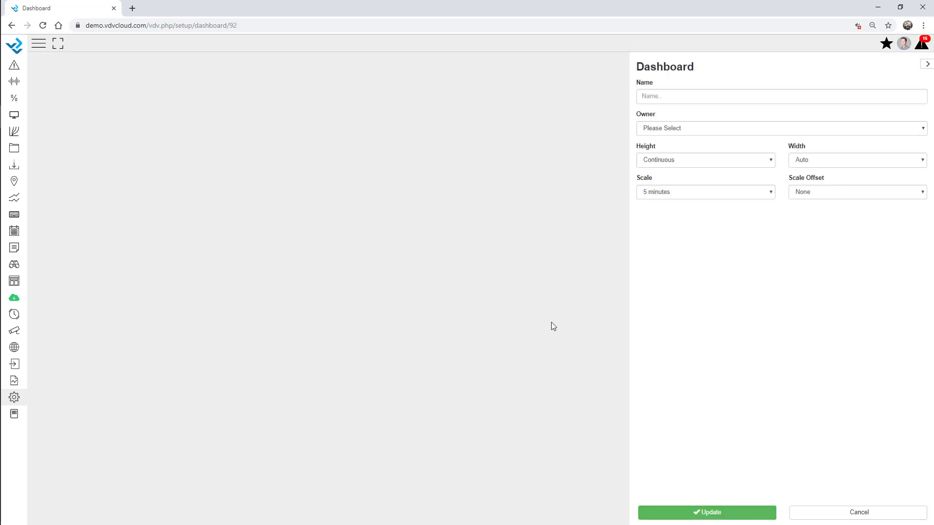
scroll(616, 287, down, 10)
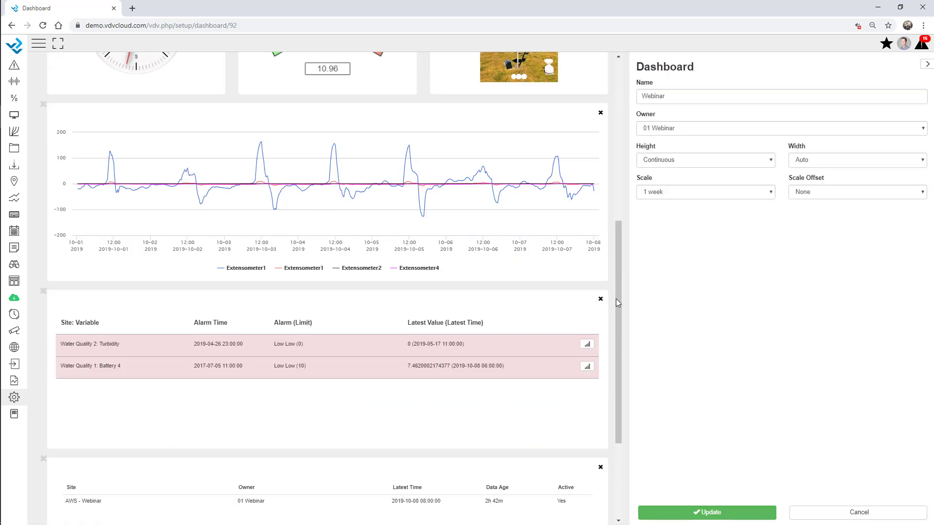
click(342, 472)
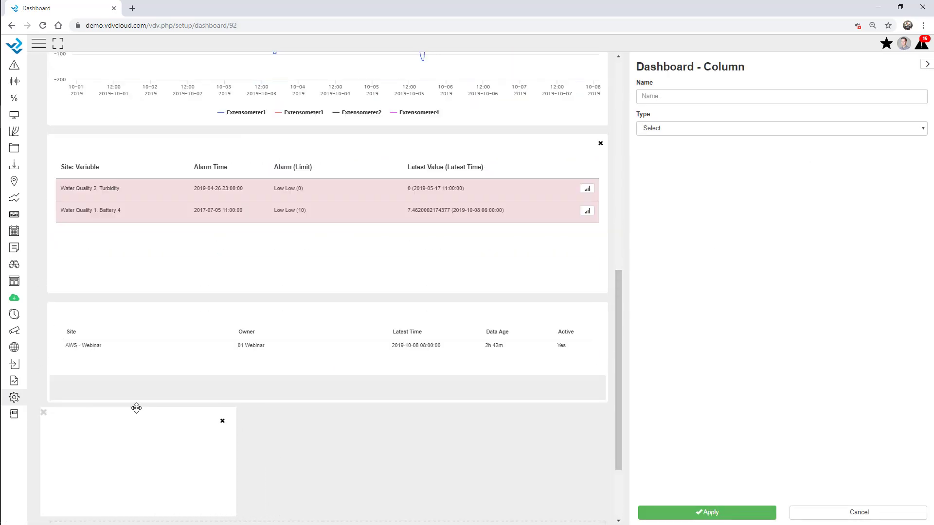
click(690, 131)
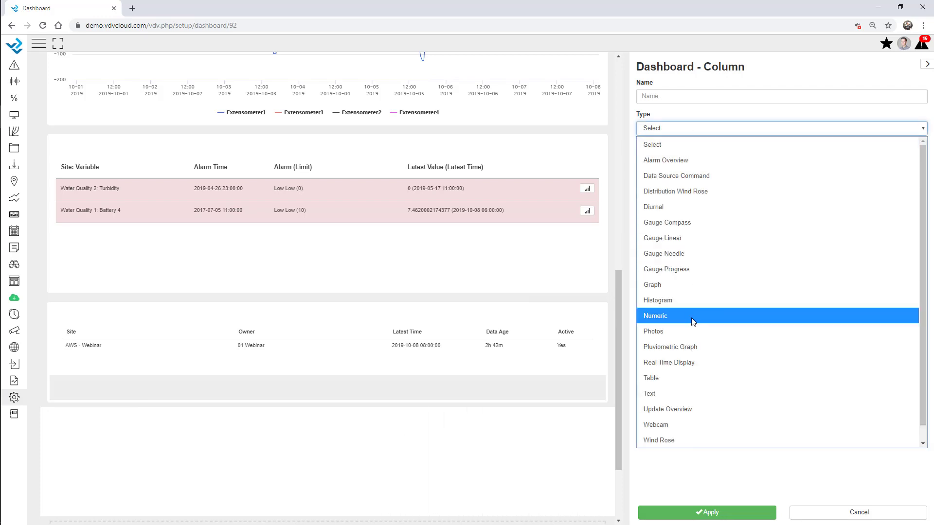
click(696, 362)
click(682, 155)
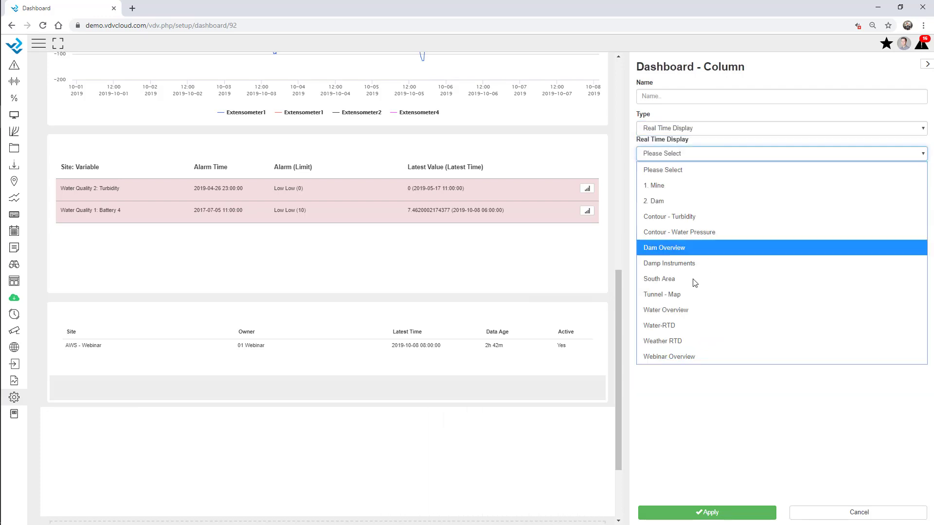
click(697, 362)
Step: Set the panel height to 800 px and save the dashboard
scroll(563, 292, down, 2)
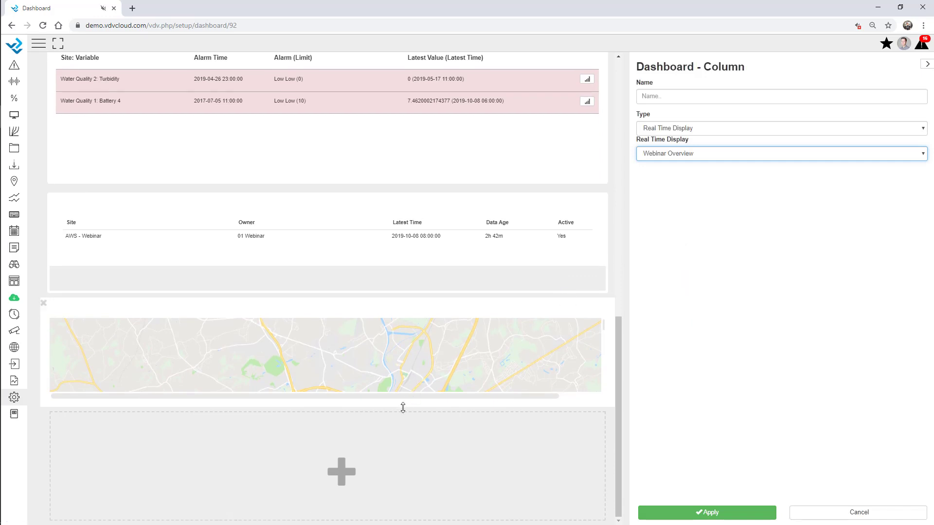
drag(403, 408, 411, 446)
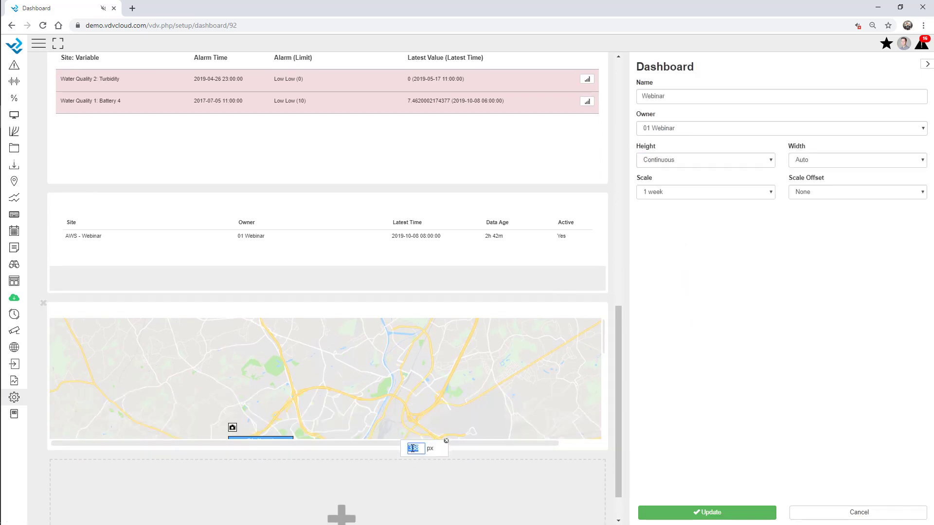
key(Return)
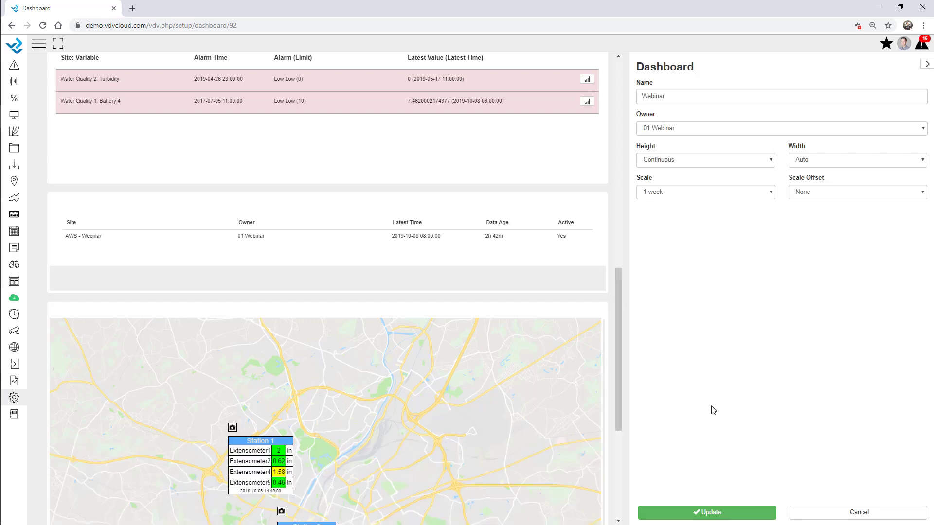
scroll(388, 247, down, 4)
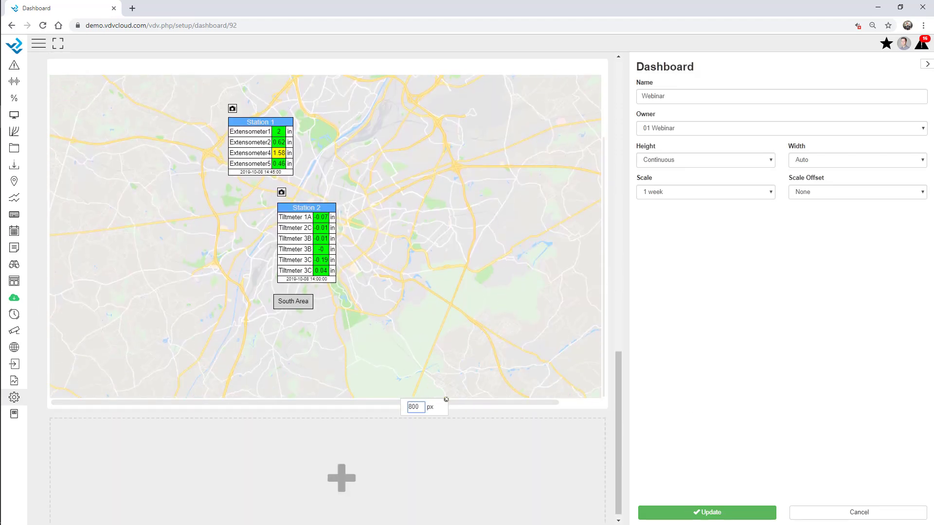
click(719, 515)
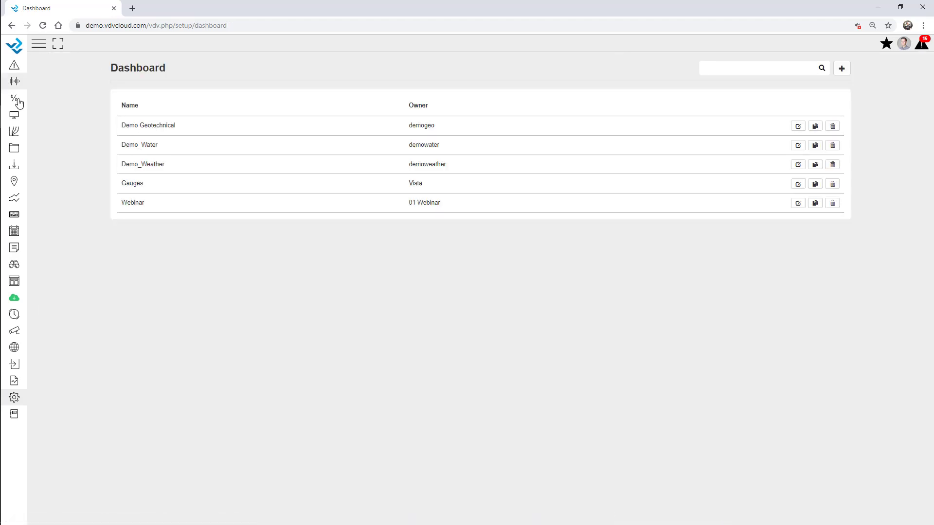
click(14, 115)
click(21, 149)
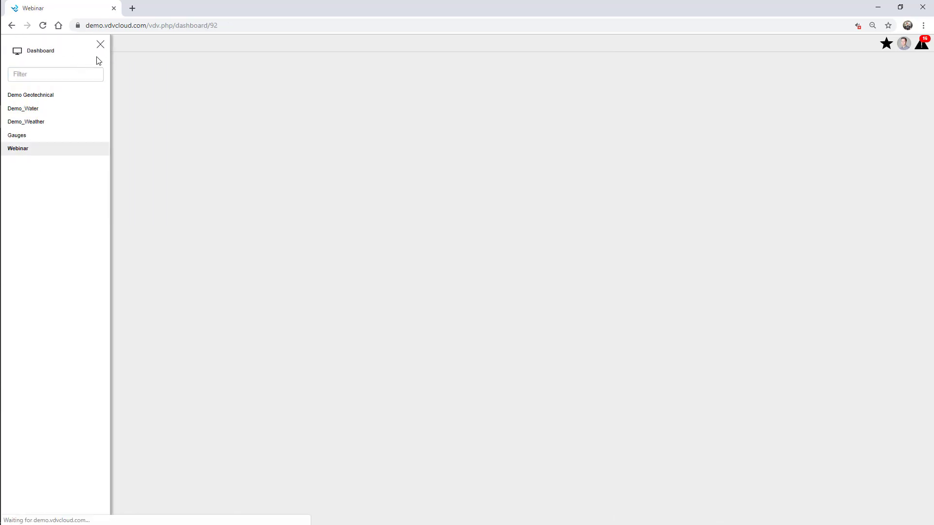
click(99, 45)
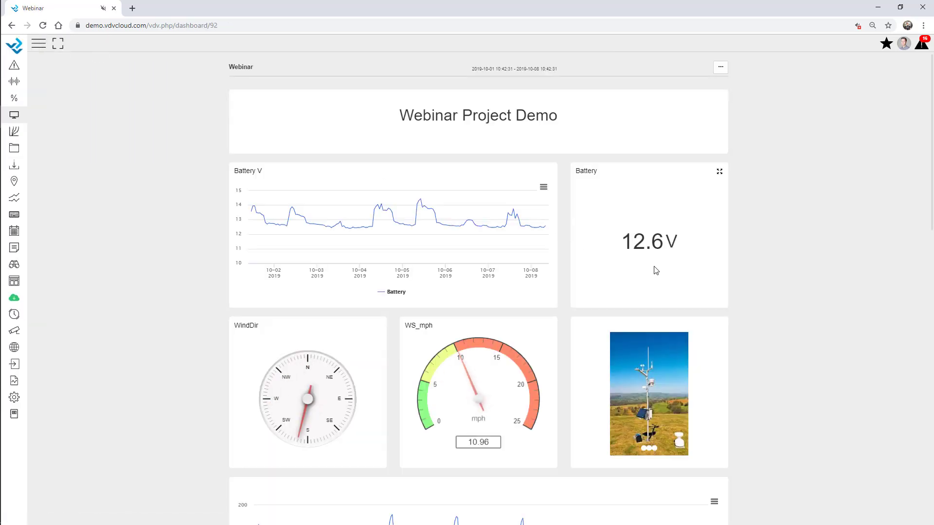
scroll(760, 257, down, 3)
scroll(759, 257, down, 12)
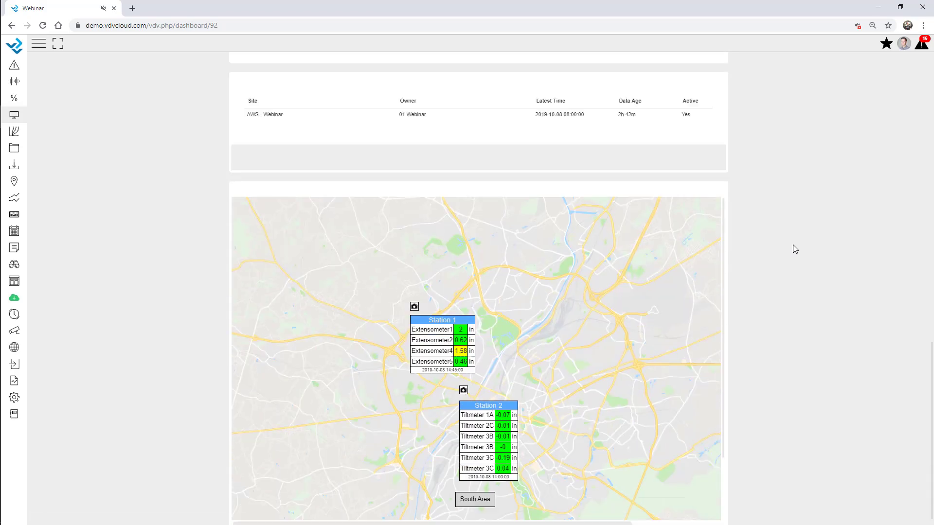
scroll(587, 378, down, 2)
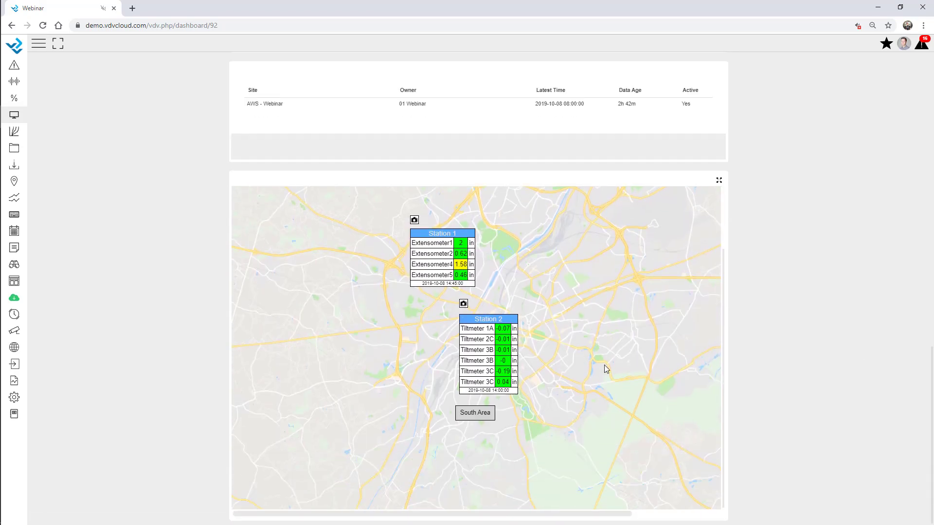
scroll(605, 365, up, 1)
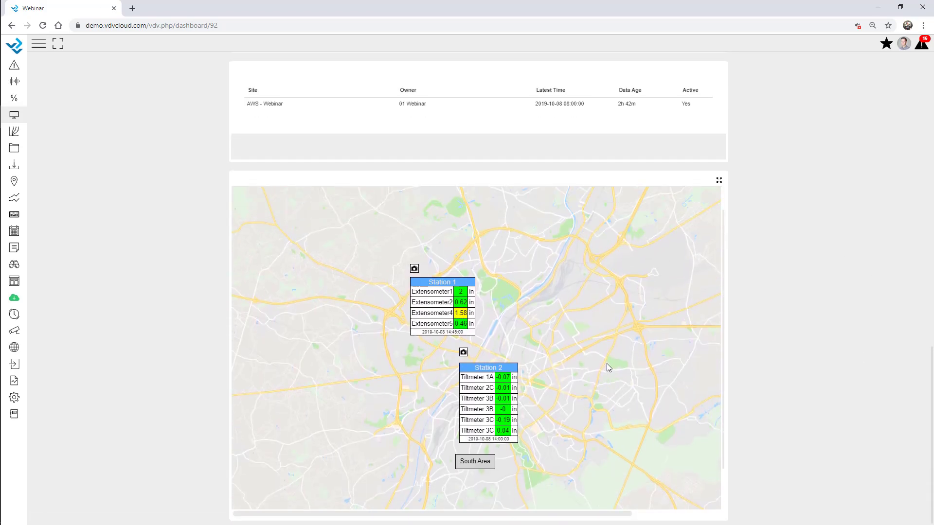
click(460, 302)
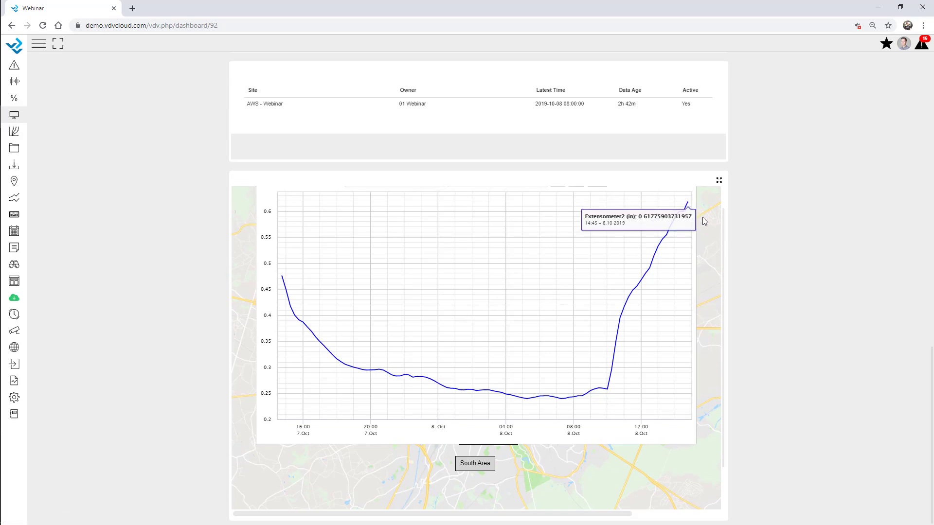
scroll(693, 207, up, 1)
click(697, 196)
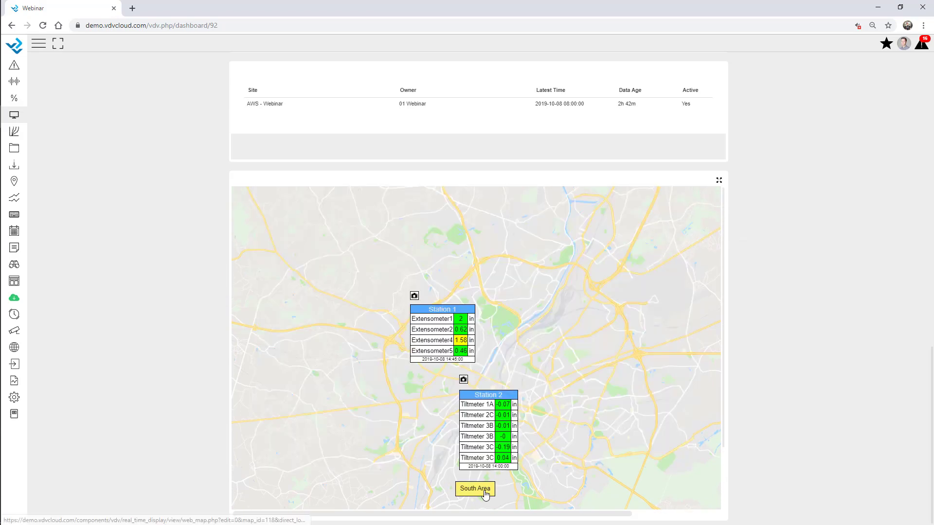
click(490, 490)
scroll(632, 355, down, 1)
scroll(654, 352, up, 4)
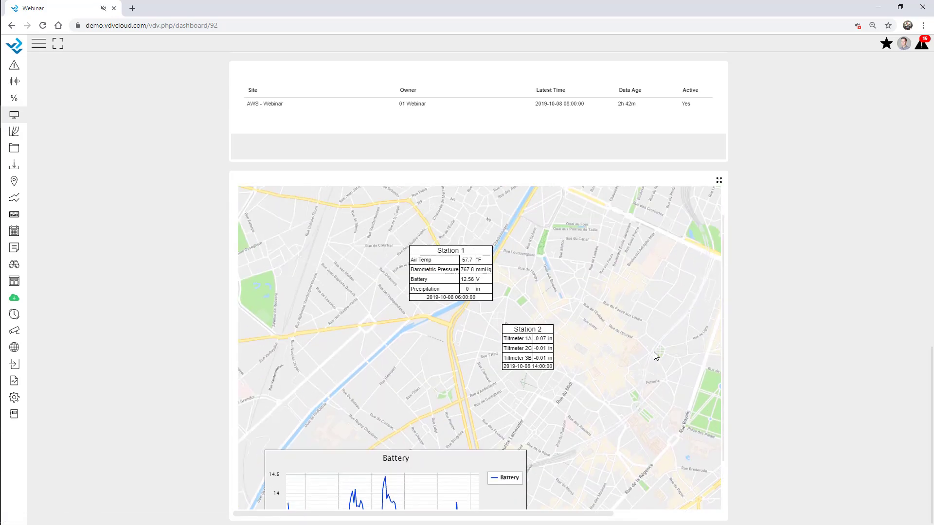
click(285, 213)
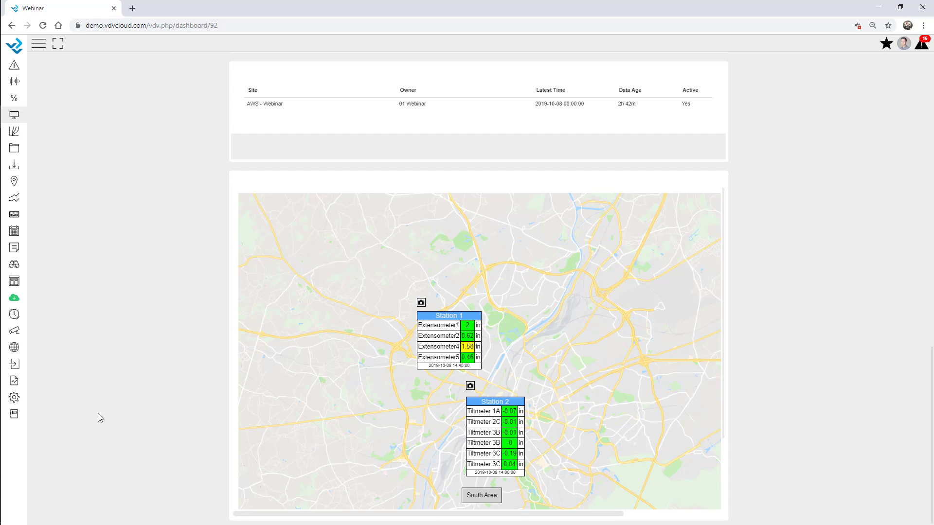
Step: Open the GIS Map's marker list for editing
click(14, 399)
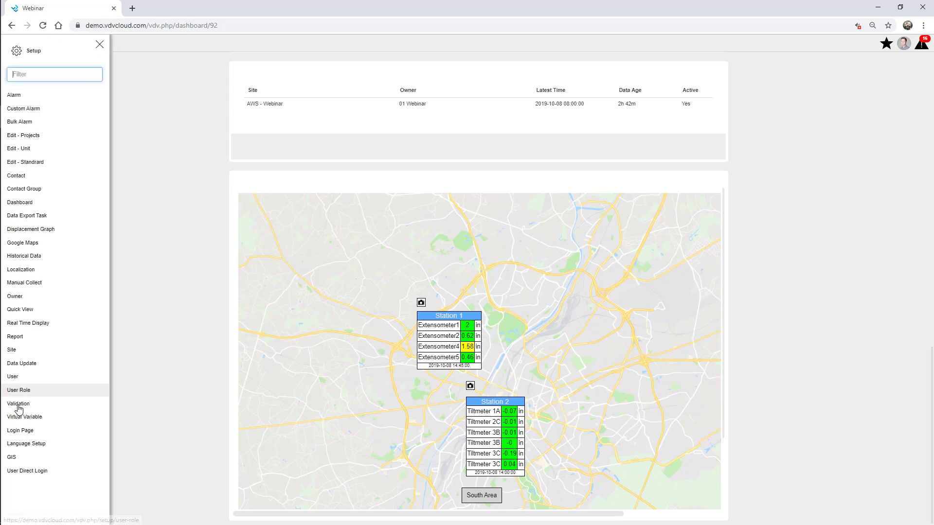
click(46, 458)
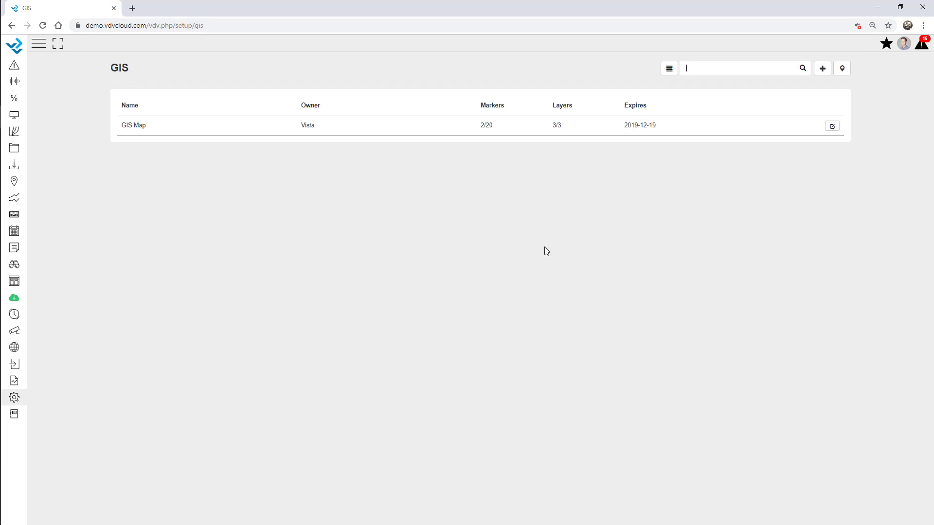
click(832, 127)
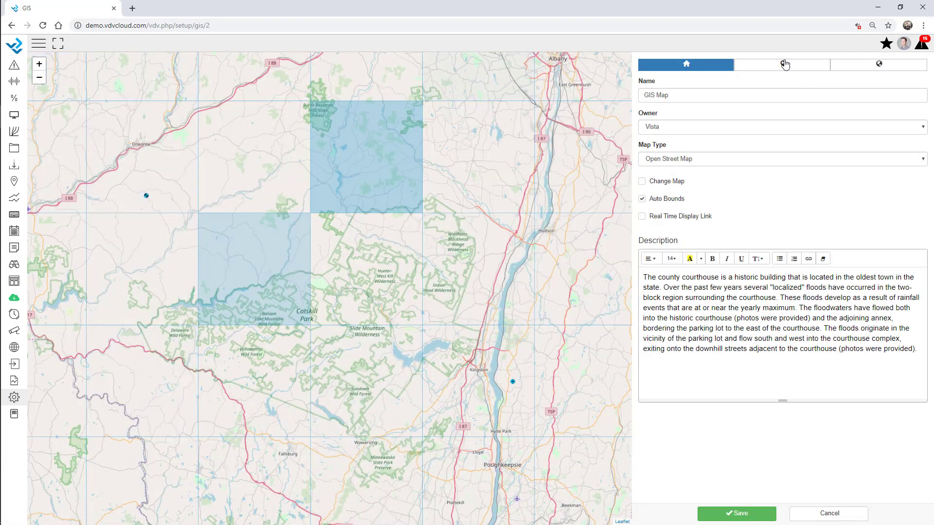
click(785, 63)
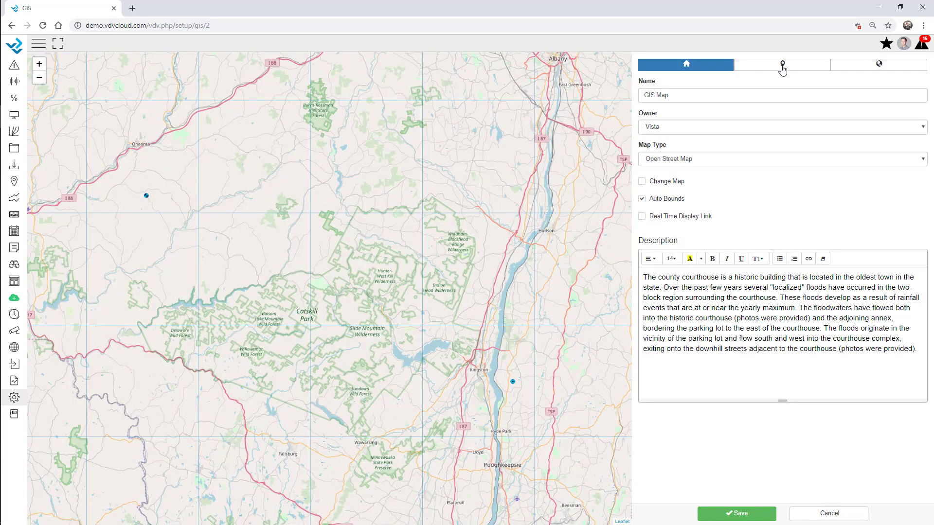
Step: Add a blue-circle Webinar Overview display marker near Hunter-West Kill Wilderness
click(656, 85)
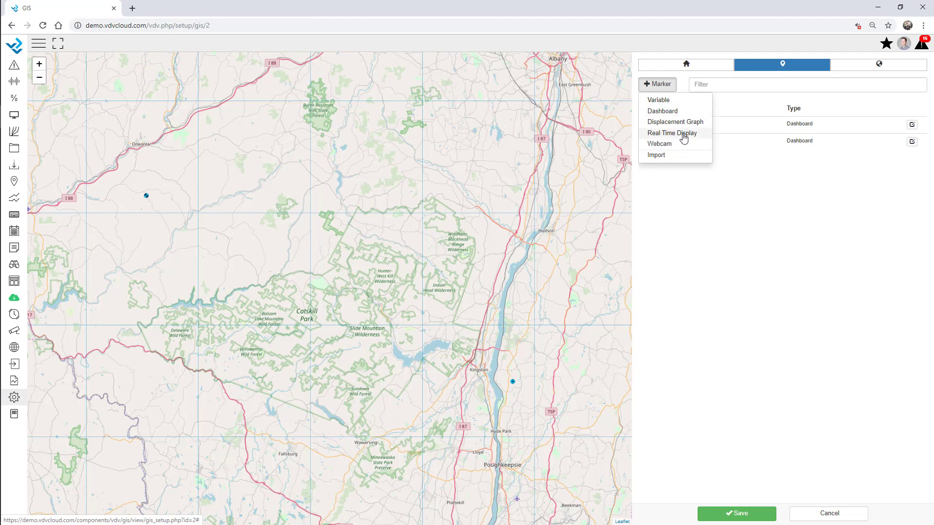
click(686, 134)
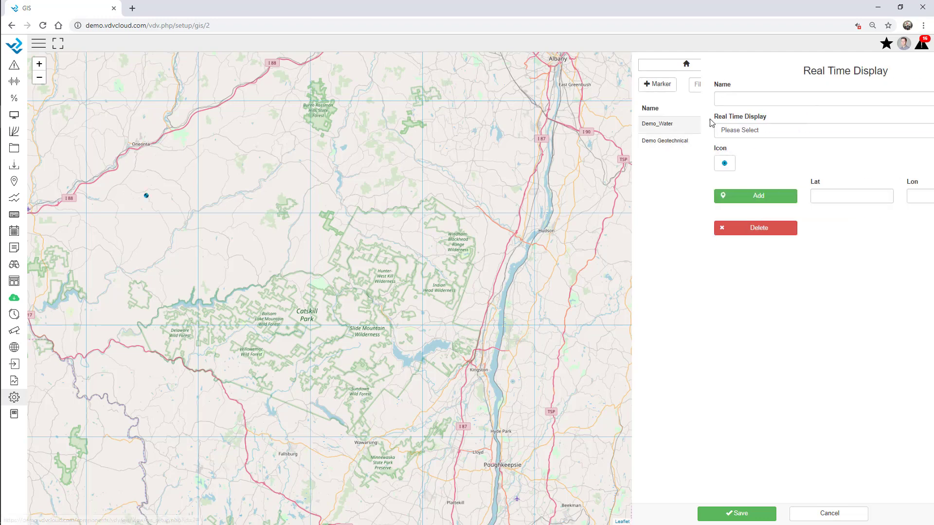
click(709, 131)
click(694, 335)
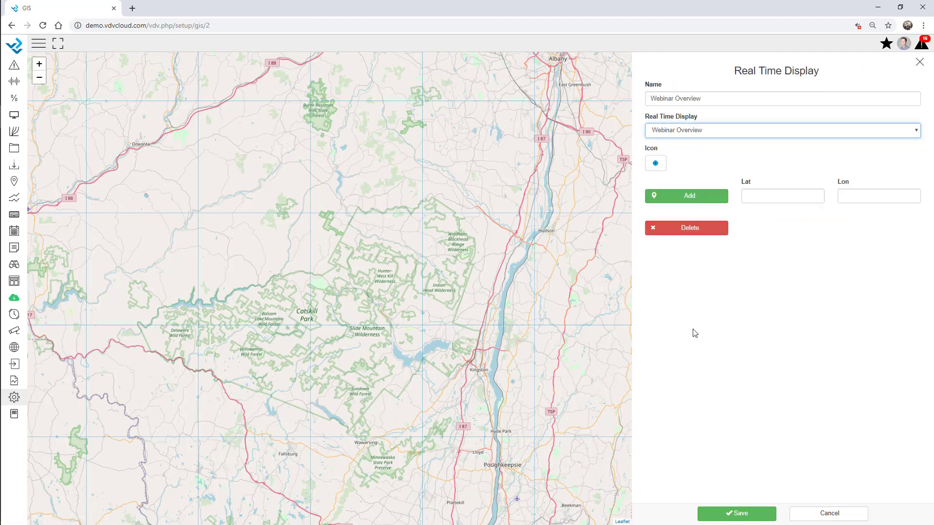
click(652, 166)
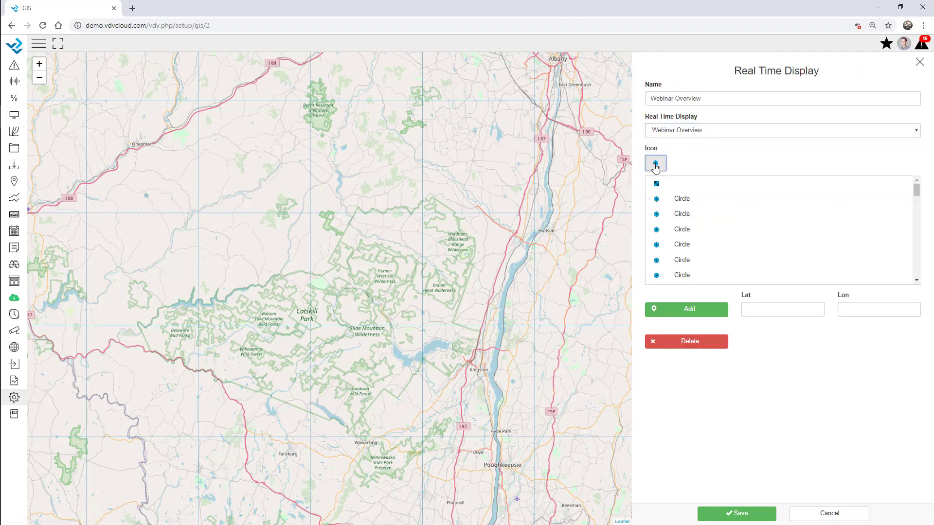
click(686, 230)
click(686, 205)
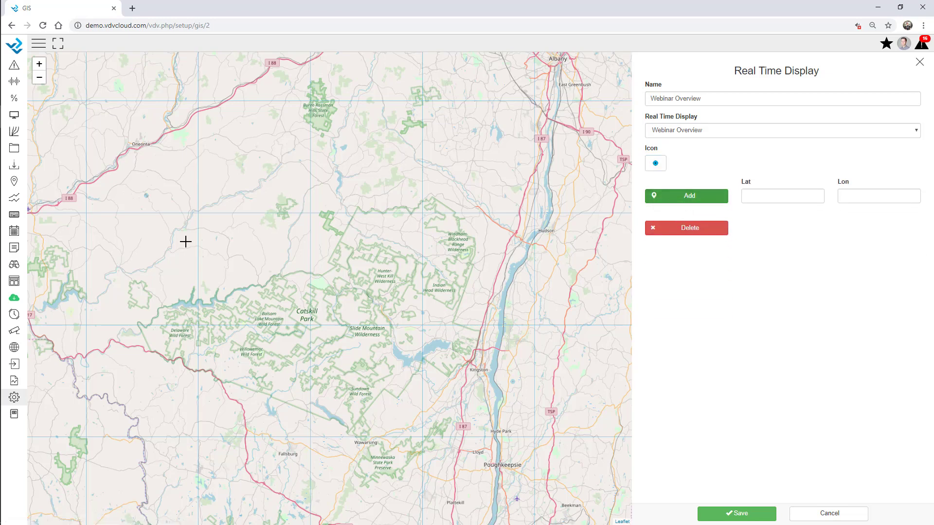
click(371, 296)
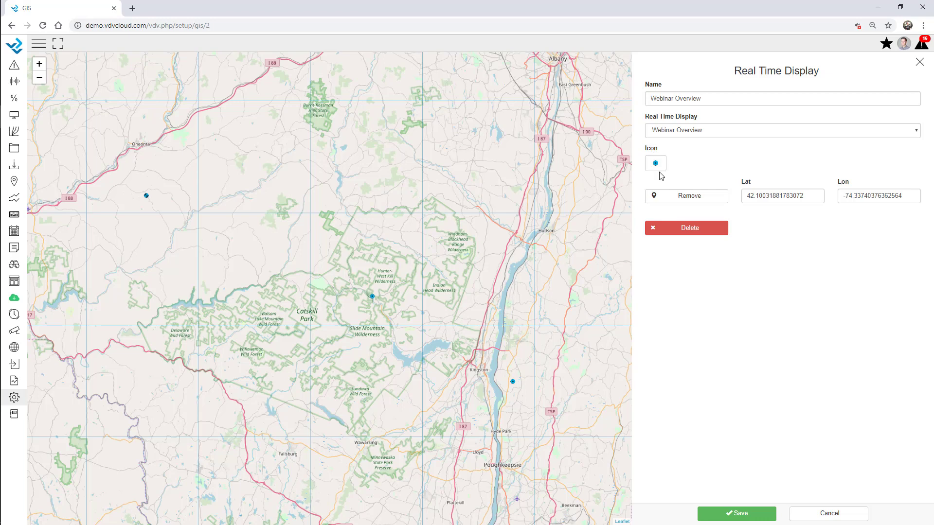
click(736, 514)
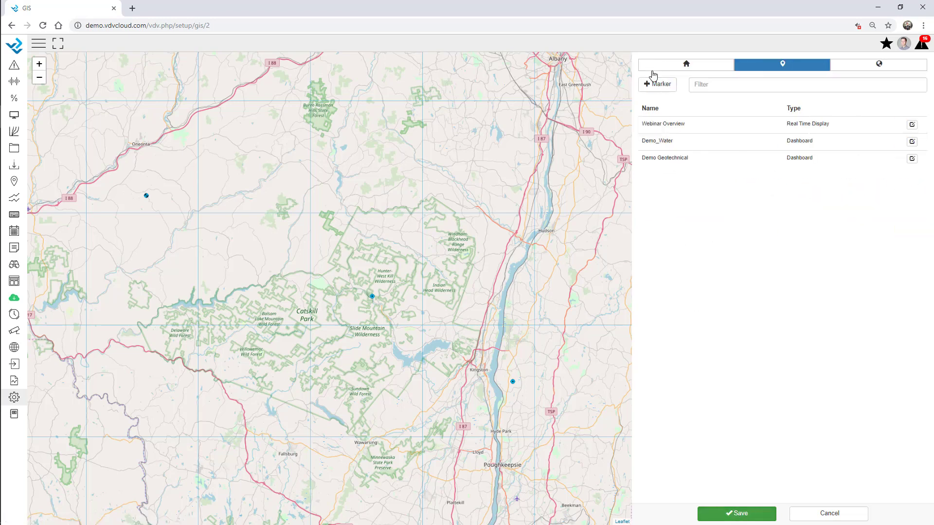
Step: Add a Webinar dashboard marker north of the wilderness area and save the GIS Map
click(661, 84)
click(663, 111)
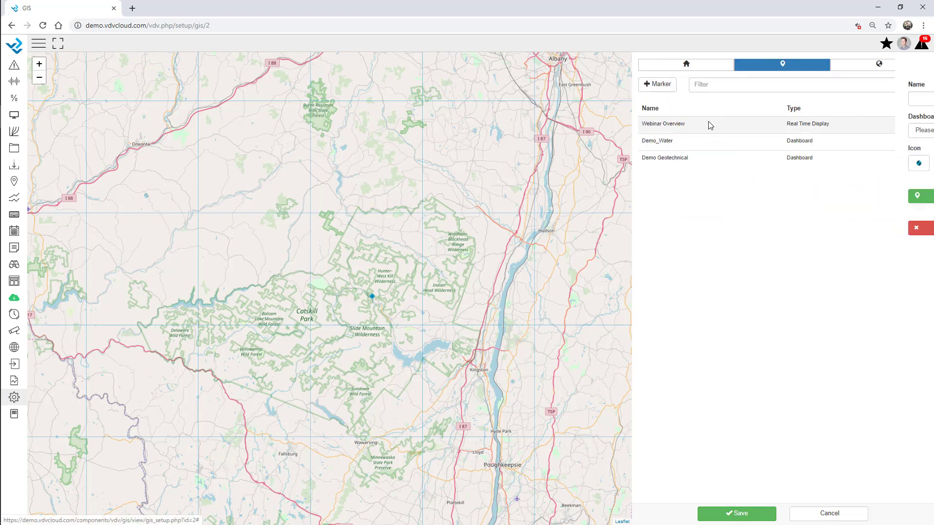
click(737, 132)
click(682, 227)
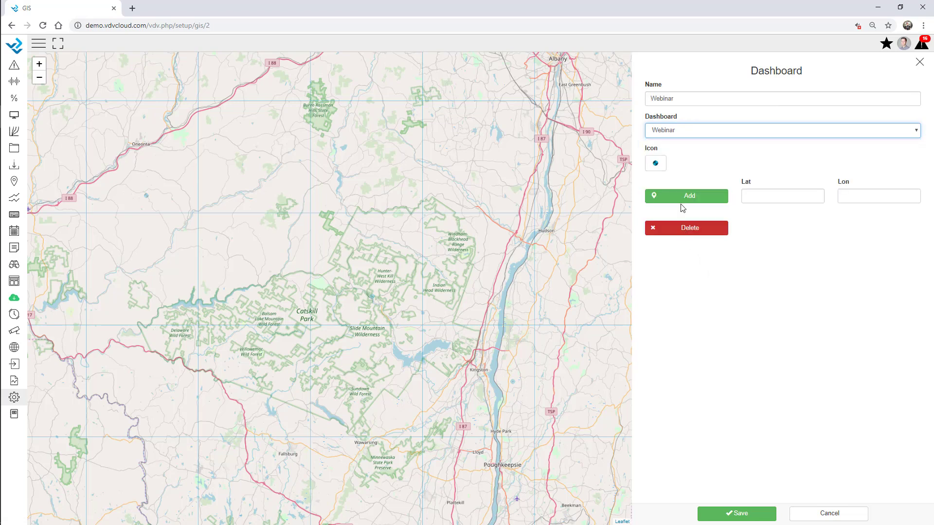
click(674, 194)
click(321, 197)
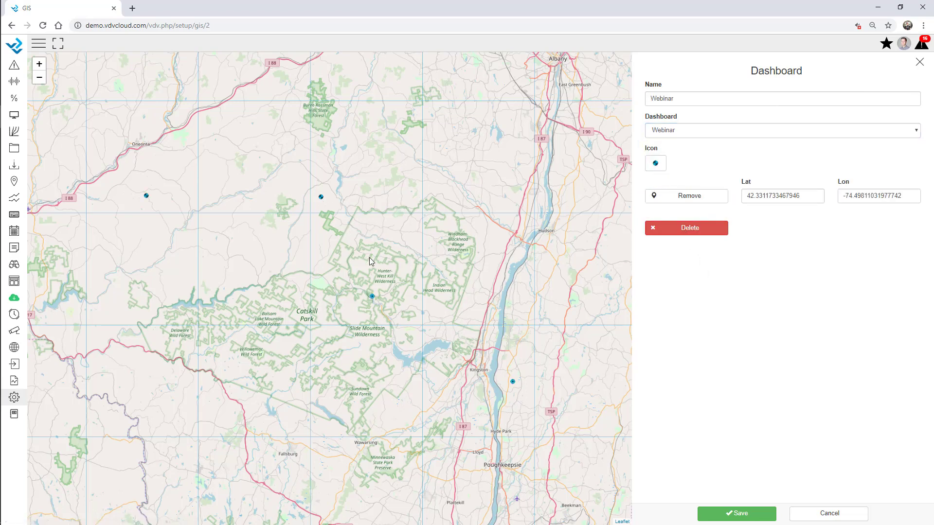
click(741, 514)
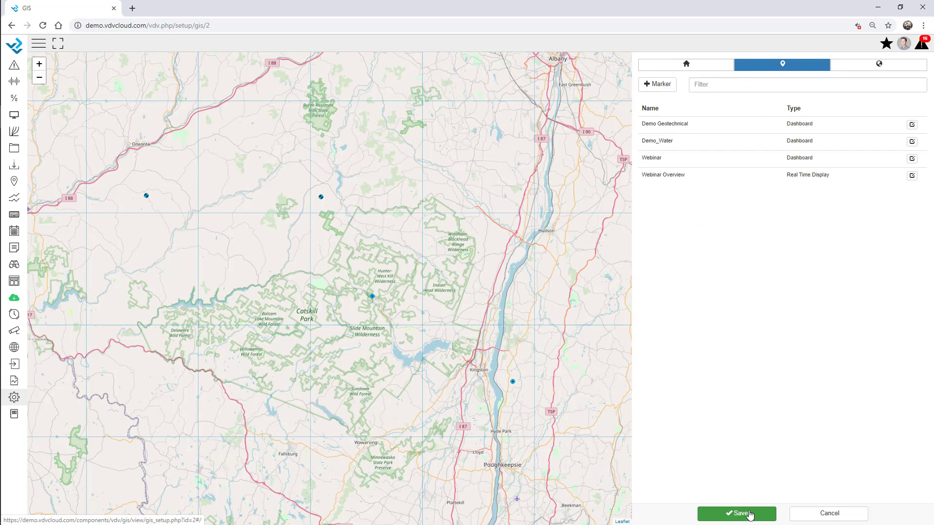
click(740, 514)
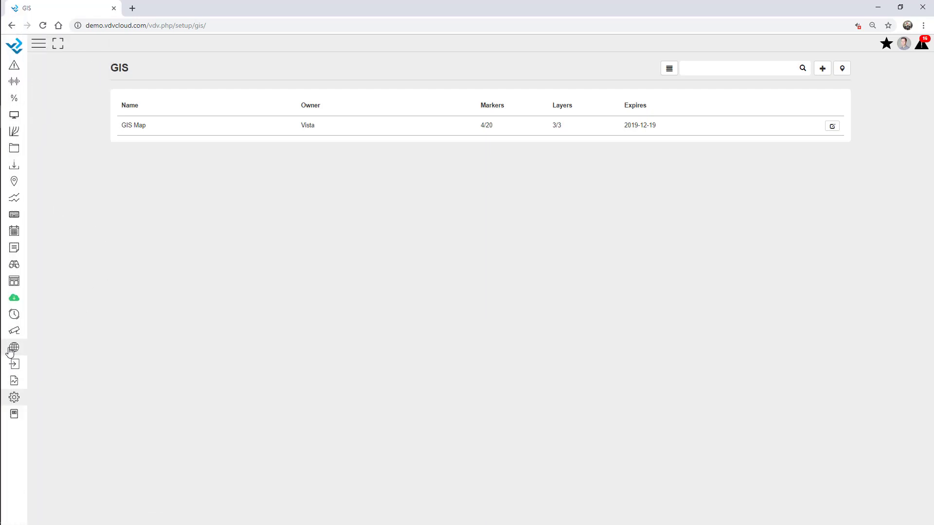
Step: Open the GIS Map and preview the Webinar dashboard from its map marker
mouse_move(16, 347)
click(40, 99)
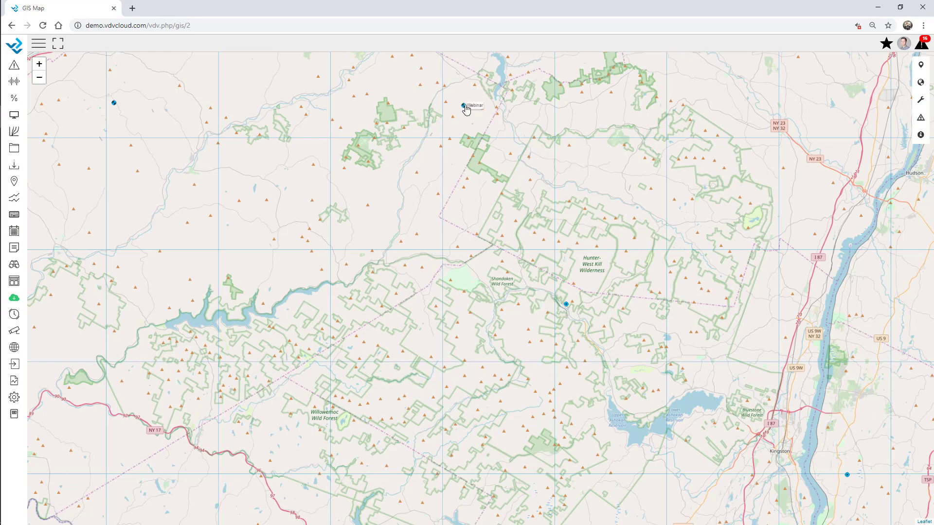
click(464, 105)
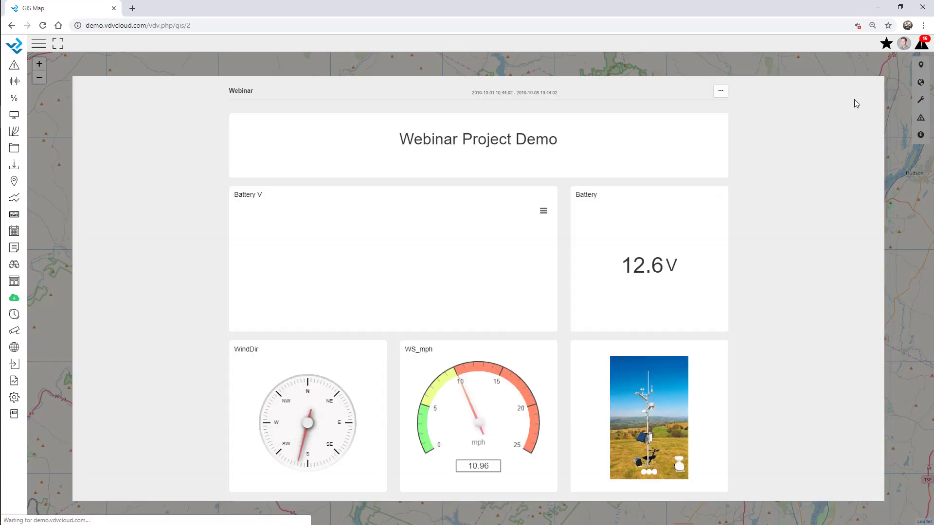
scroll(658, 390, down, 15)
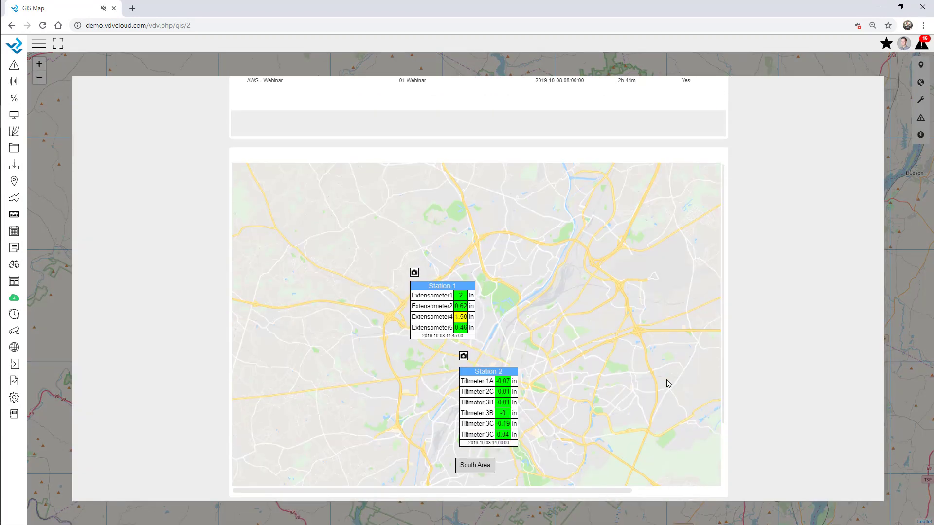
click(815, 71)
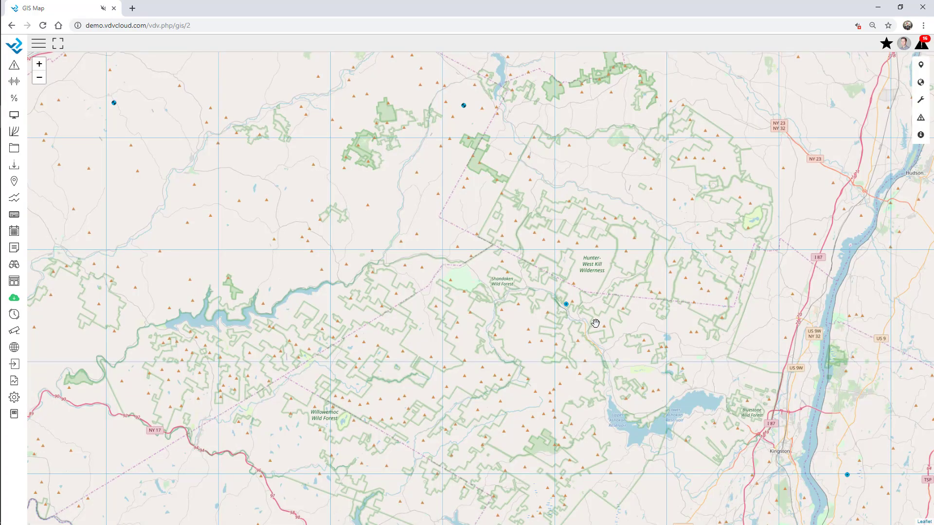
Step: Preview the Webinar Overview station map from its marker, zooming into the South Area
click(564, 310)
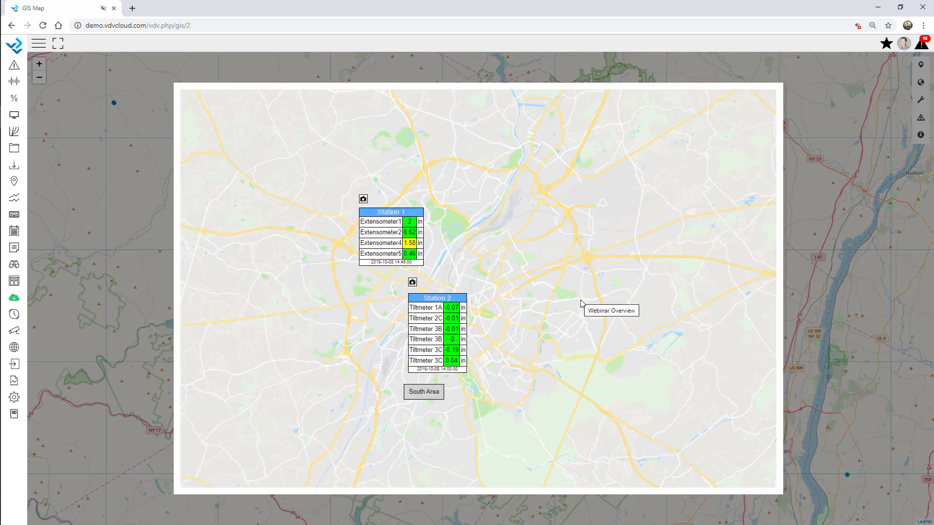
click(431, 393)
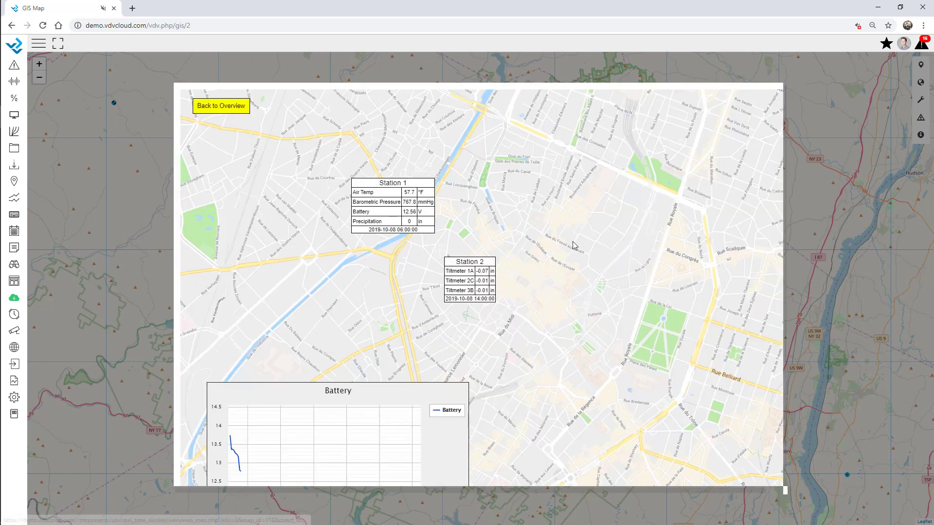
click(801, 78)
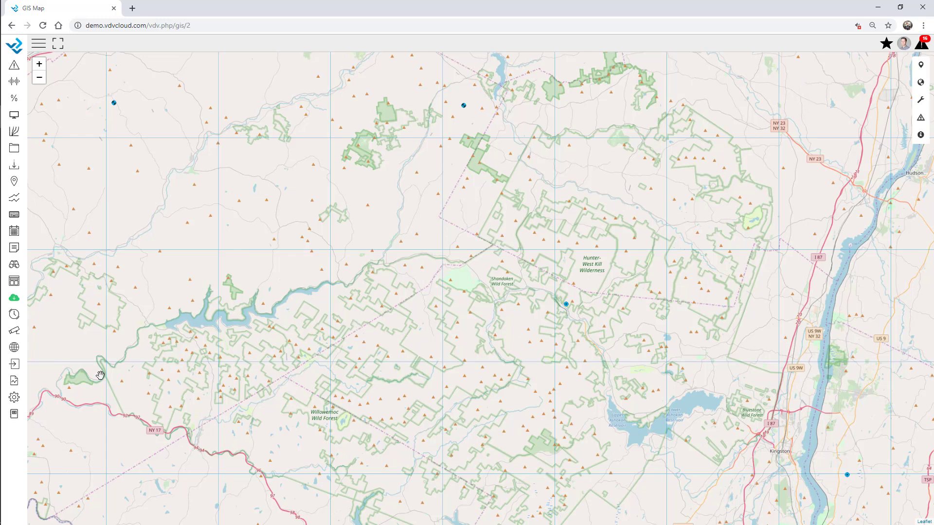
click(39, 43)
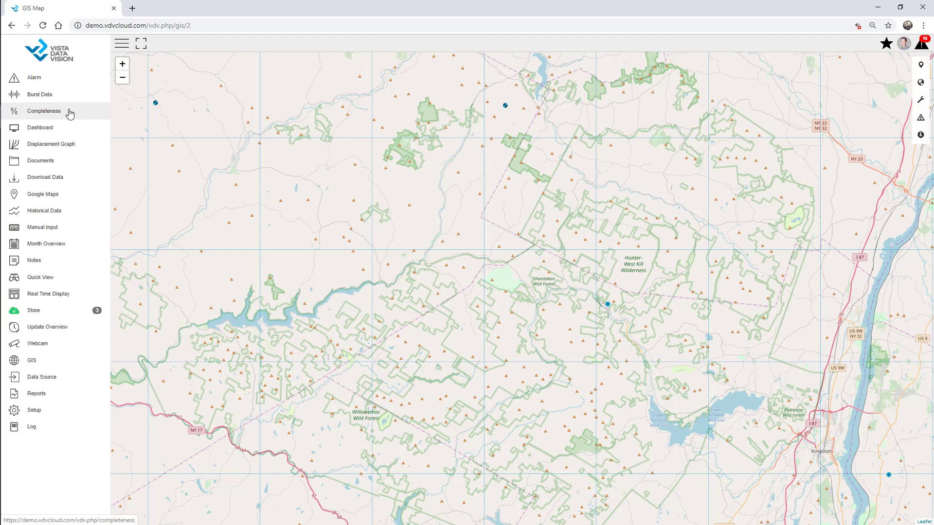
Step: Add a first contact with owner 01 Webinar and company VDV on the Contact setup page
click(53, 417)
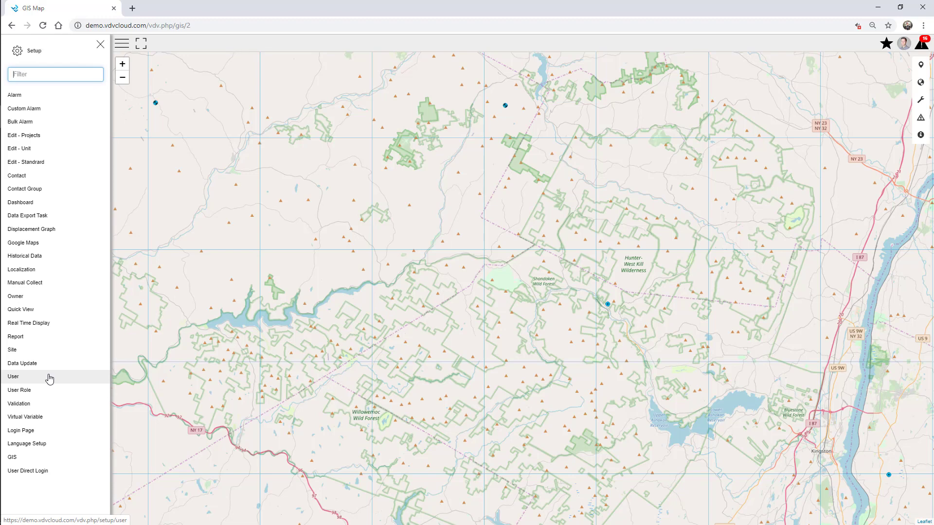
click(24, 178)
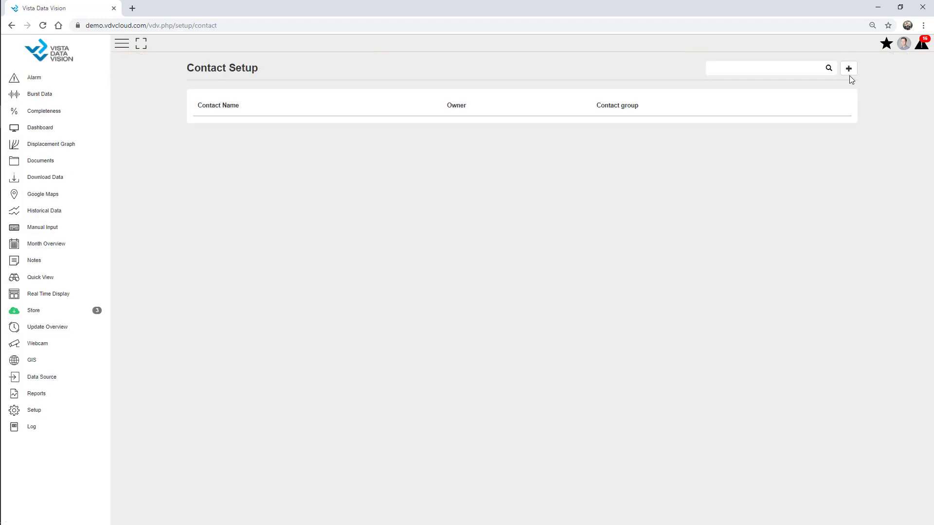
click(848, 72)
click(854, 78)
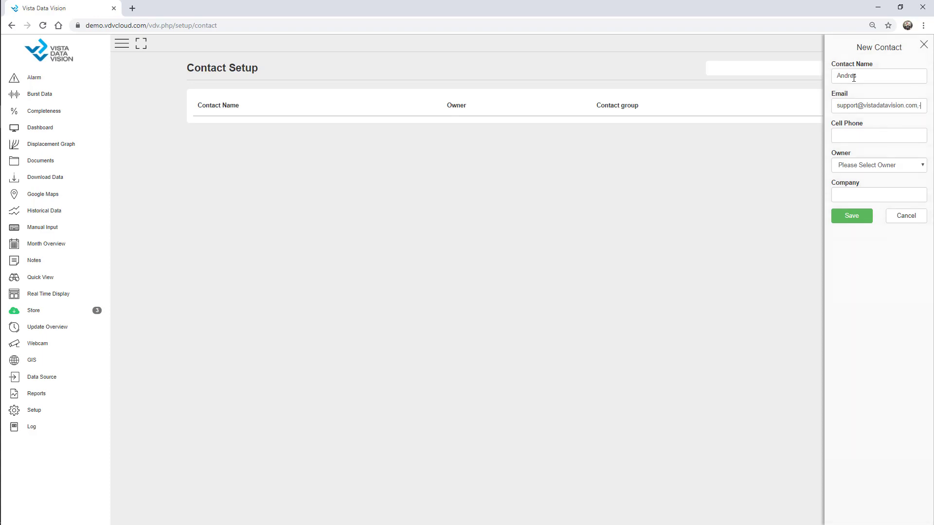
click(870, 165)
click(871, 196)
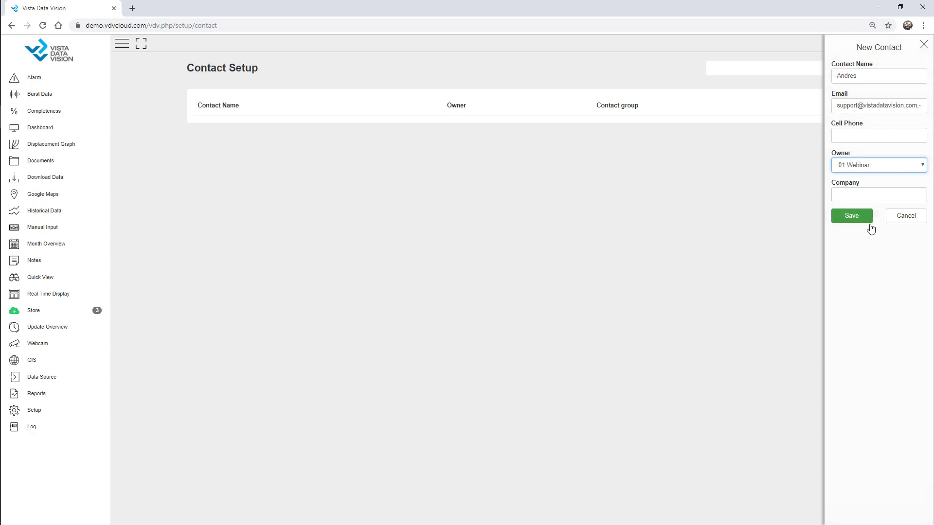
click(853, 194)
text(VDV)
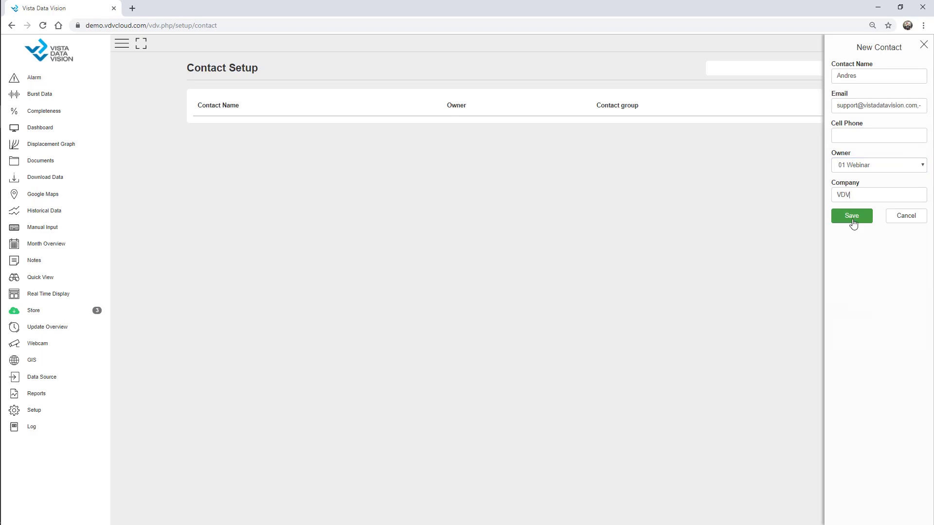
click(852, 216)
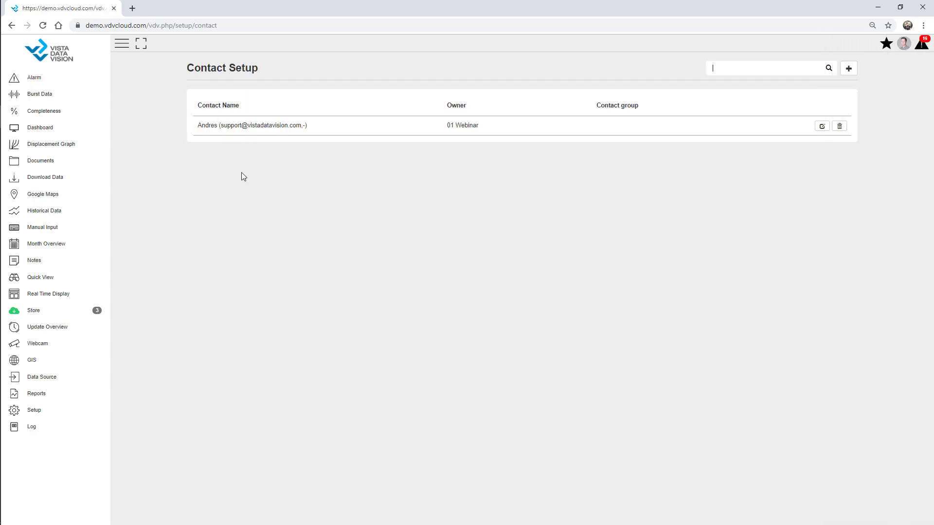
Step: Add a second named contact, also owned by 01 Webinar with company VDV
click(848, 68)
click(873, 78)
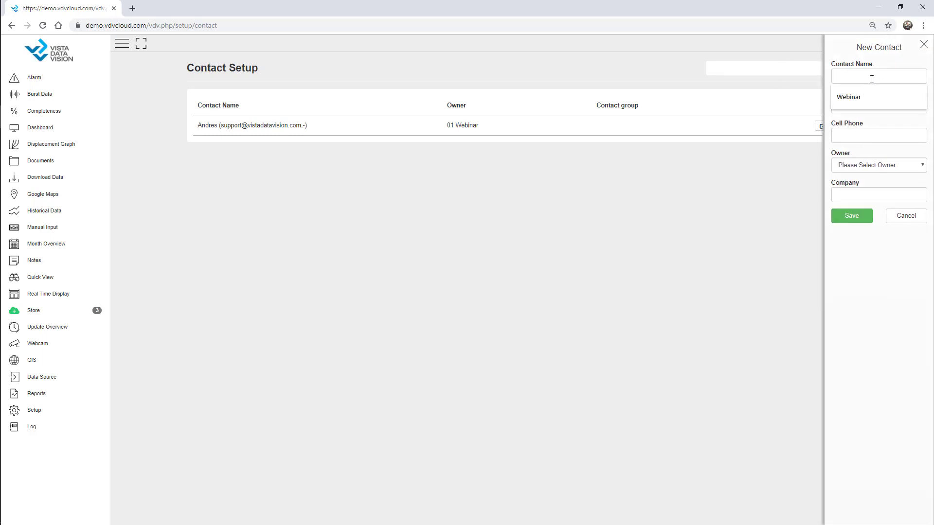
text(Olafur)
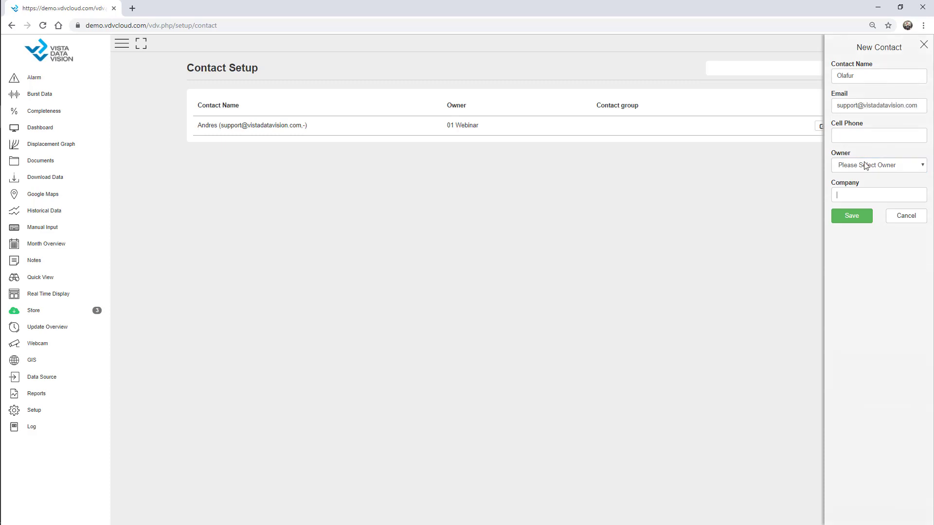
click(865, 170)
click(856, 197)
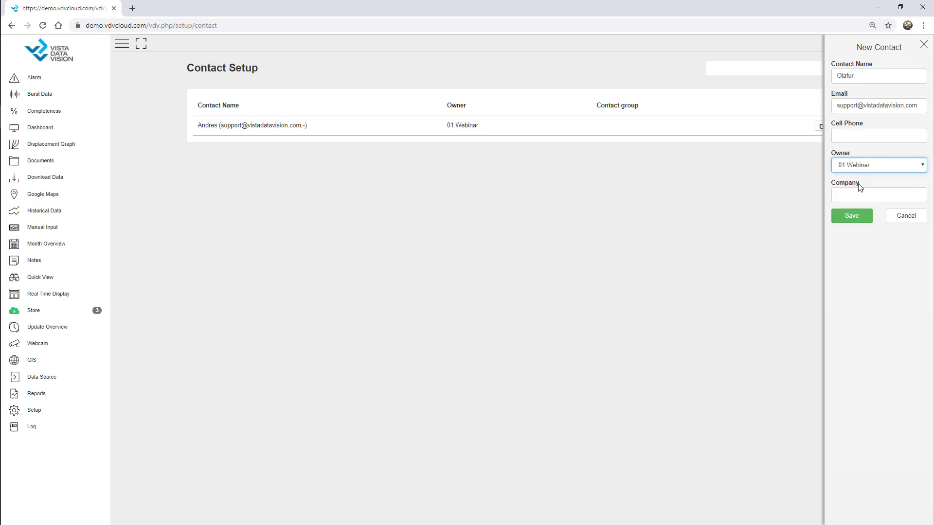
click(861, 195)
text(VDV)
click(857, 223)
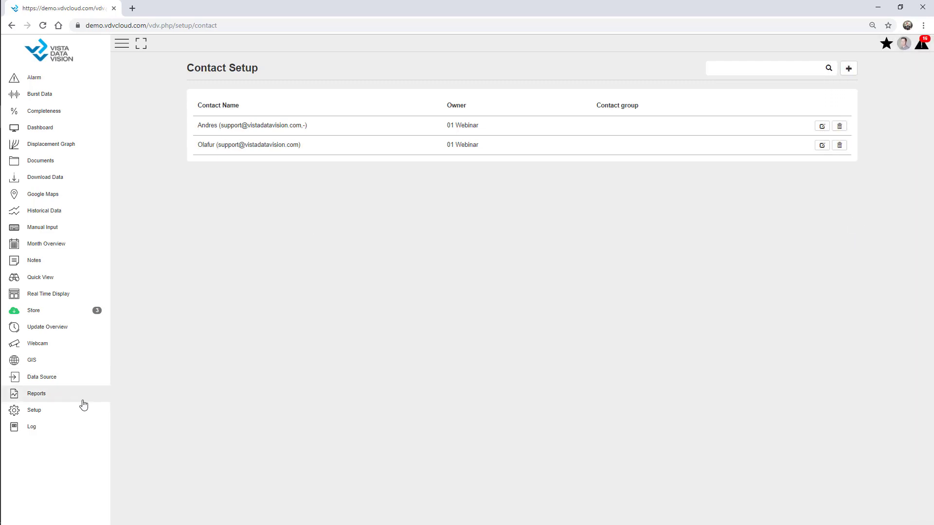
click(62, 411)
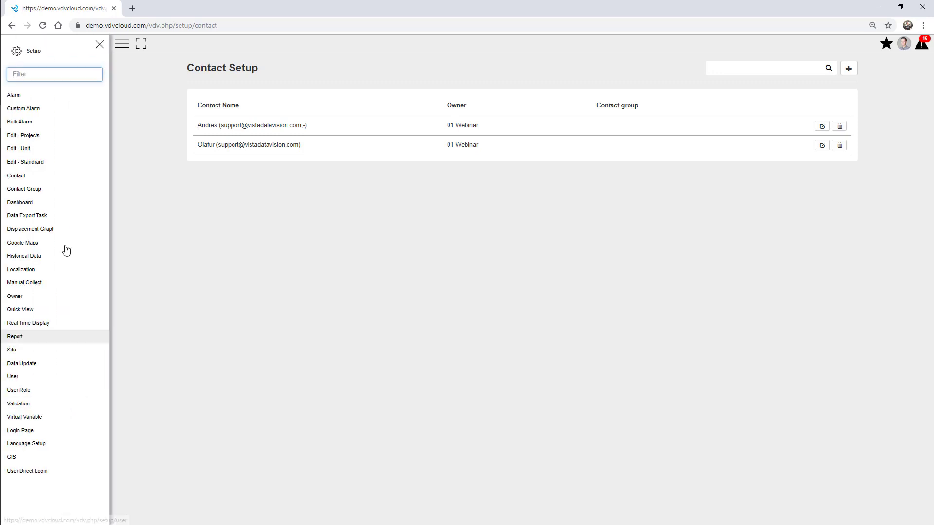
Step: On the Contact Groups page, add a group named 'Admin' with owner 01 Webinar and save it
click(52, 190)
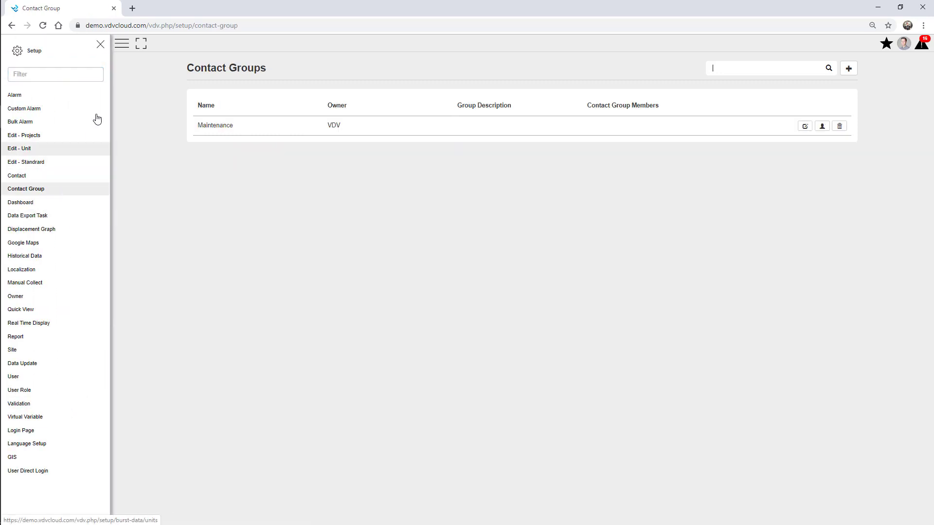
click(101, 45)
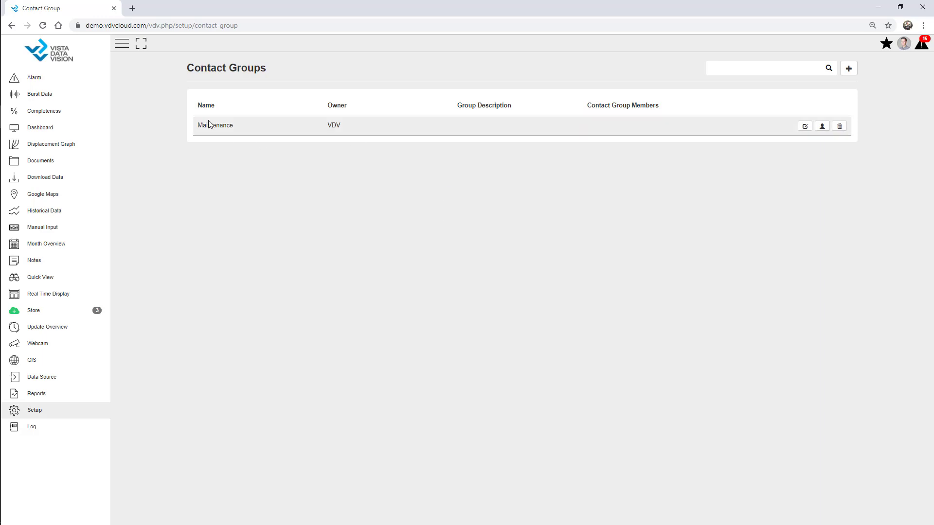
click(849, 68)
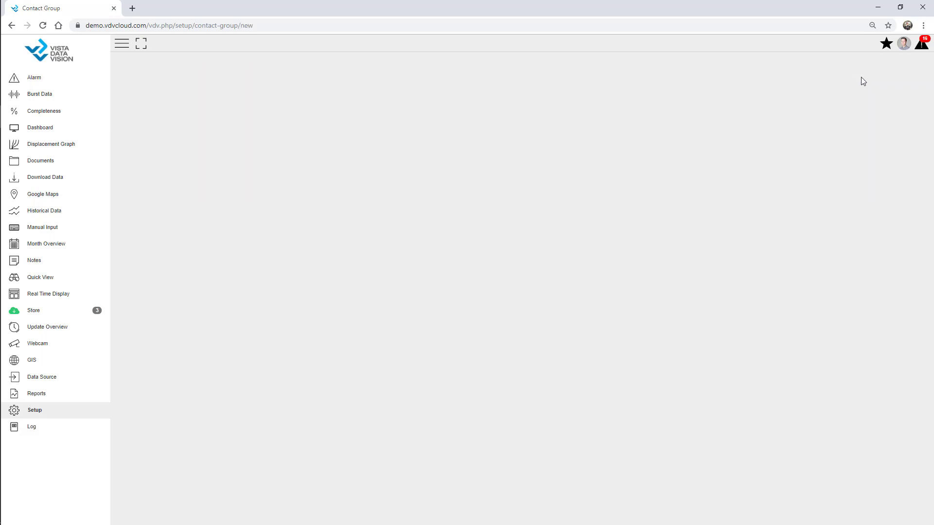
click(441, 85)
text(Admin)
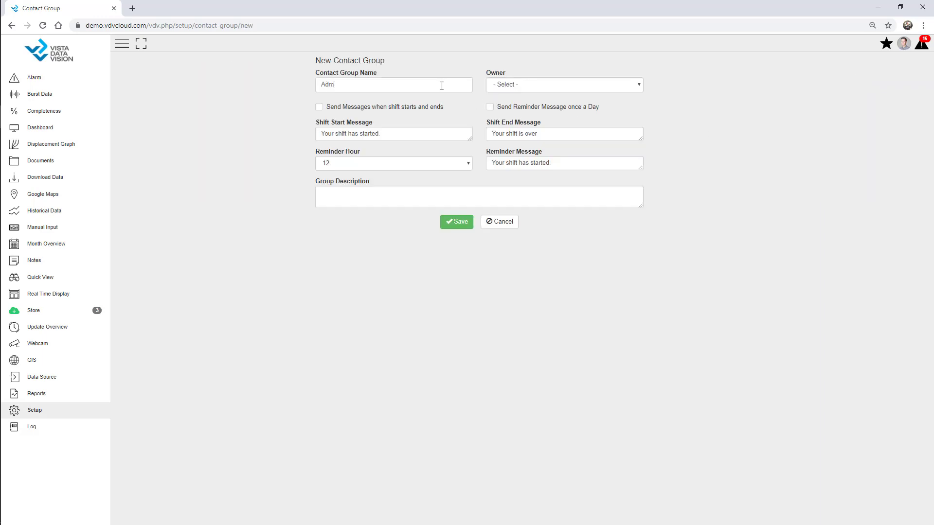
click(515, 86)
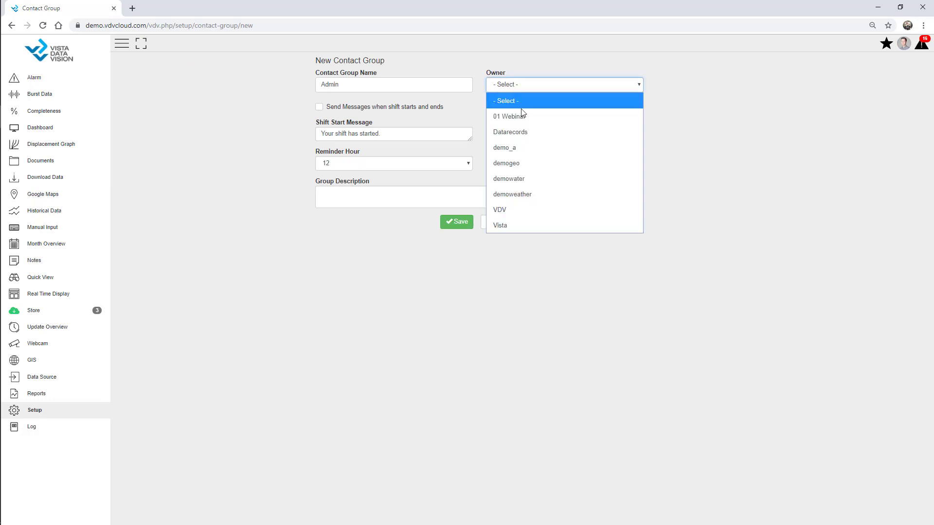
click(526, 115)
click(458, 226)
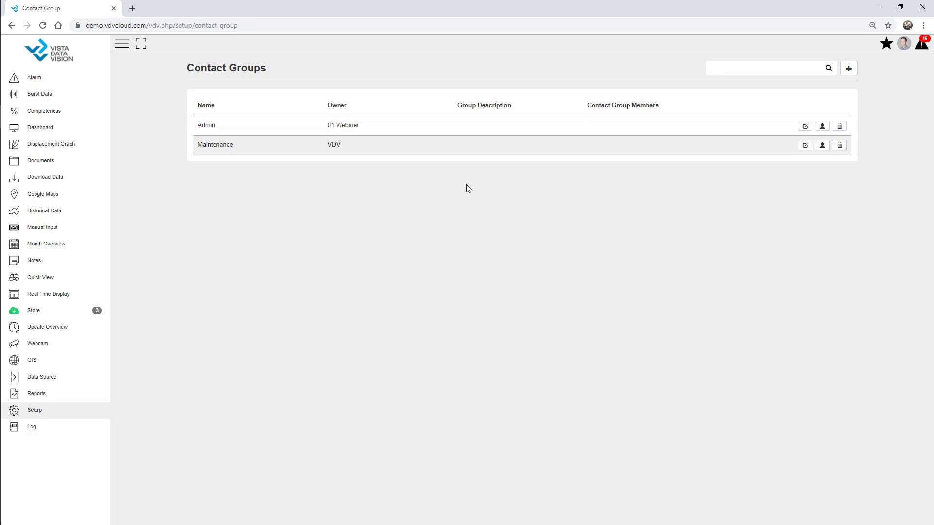
Step: Add both new contacts as members of the Maintenance group
click(822, 145)
click(315, 91)
click(285, 84)
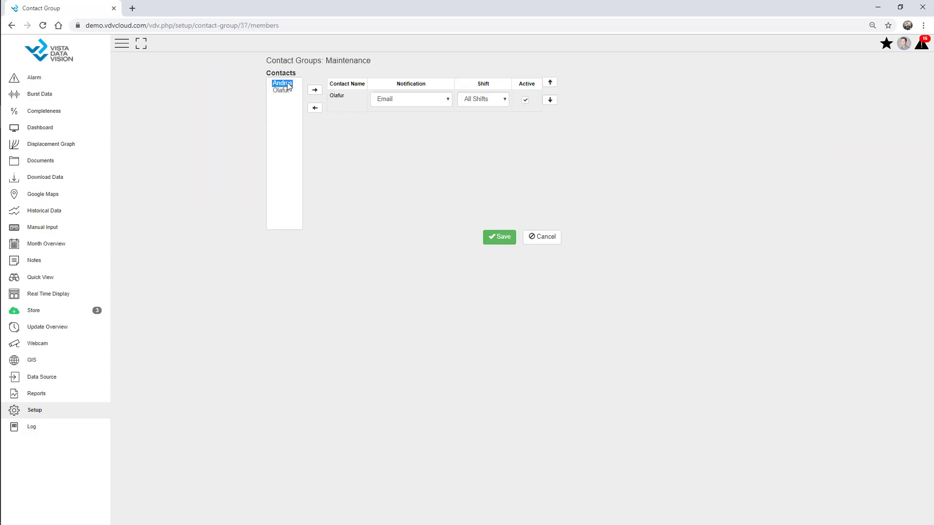
click(316, 92)
click(498, 239)
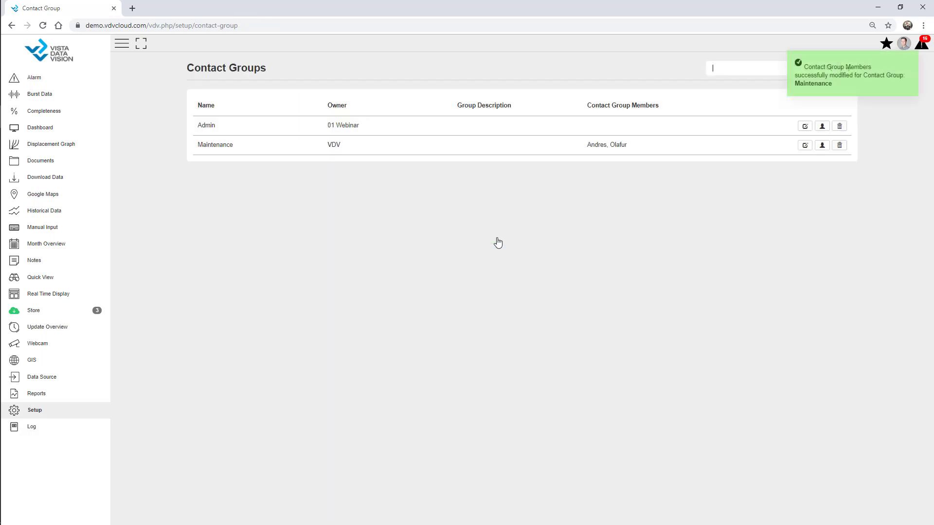
Step: Add one contact as a member of the Admin group and dismiss the success messages
click(822, 126)
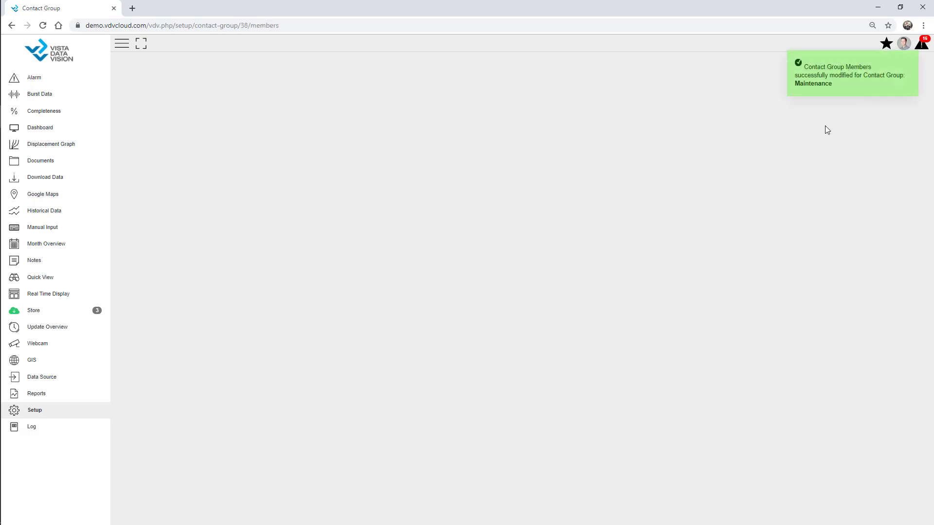
click(282, 83)
click(315, 90)
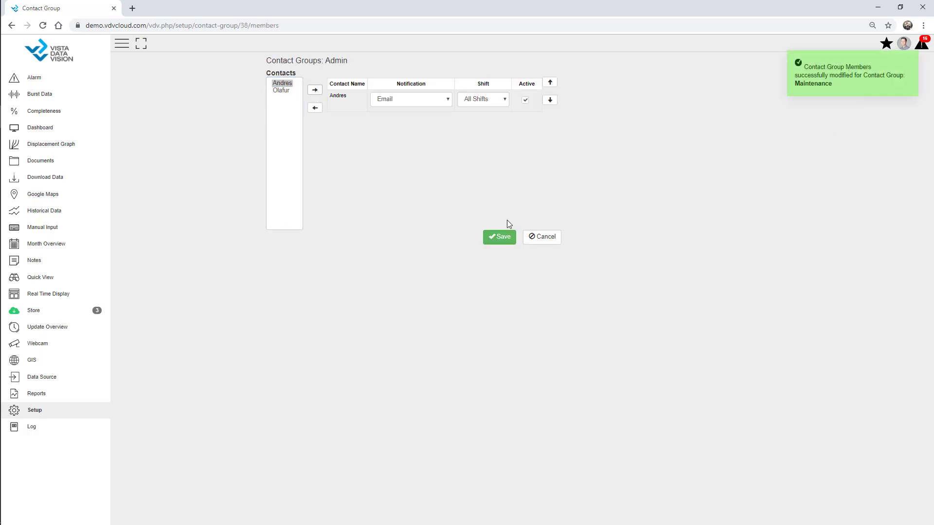
click(506, 238)
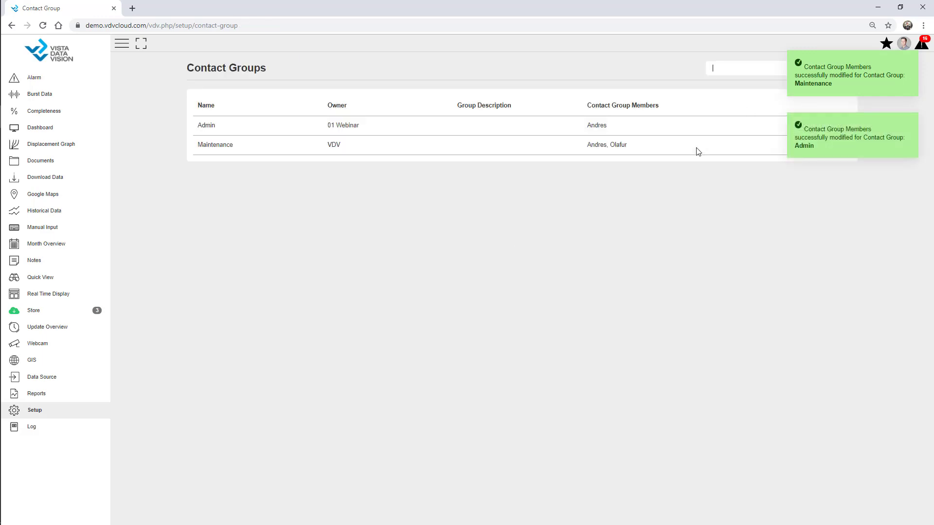
click(908, 73)
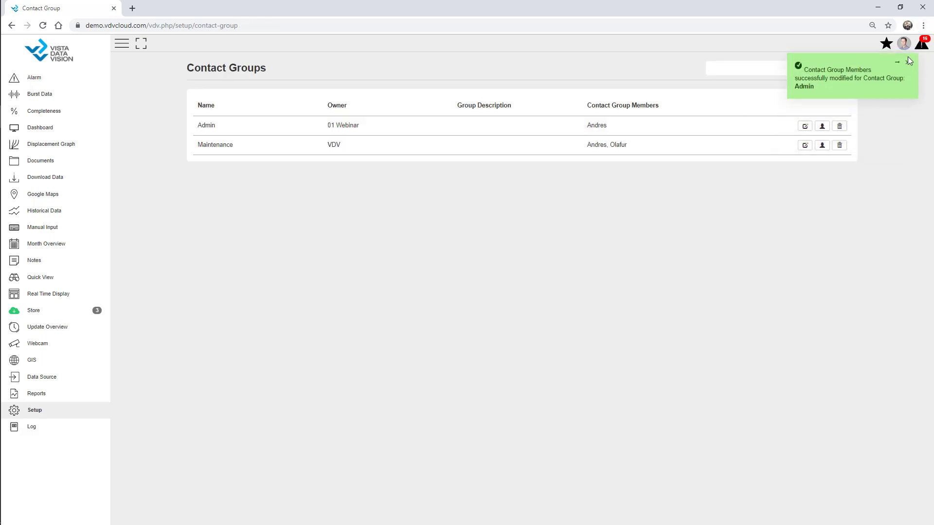
click(909, 62)
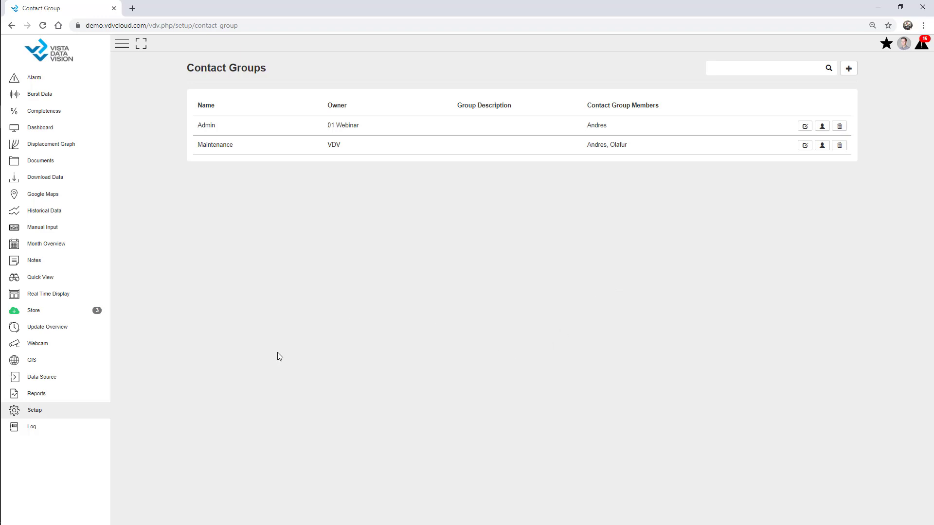
Step: Filter the setup sections for 'alarm' and open the AWS - Webinar site's alarm settings
click(34, 410)
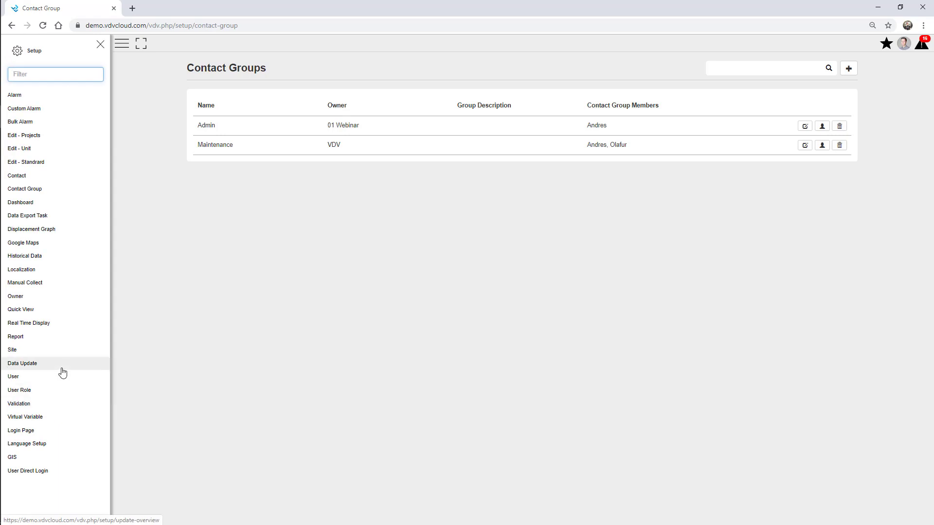
click(39, 70)
text(alarm)
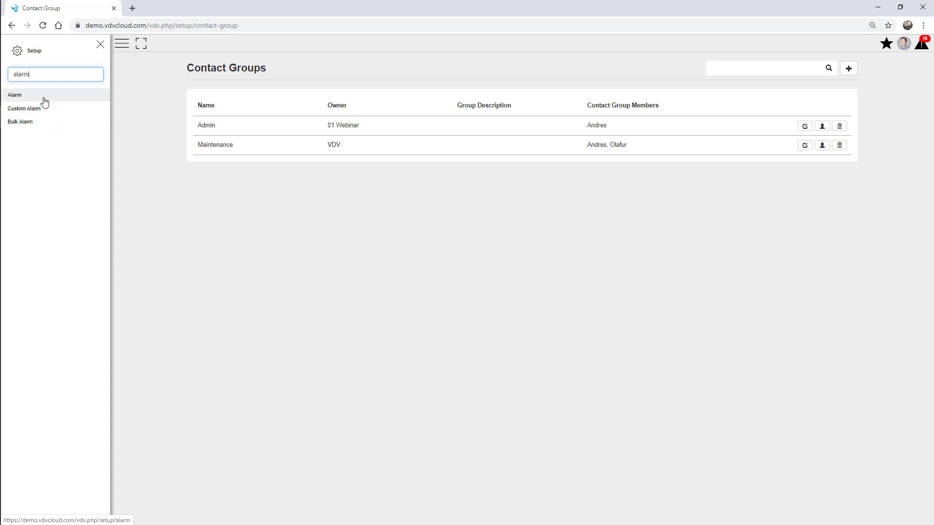
click(42, 96)
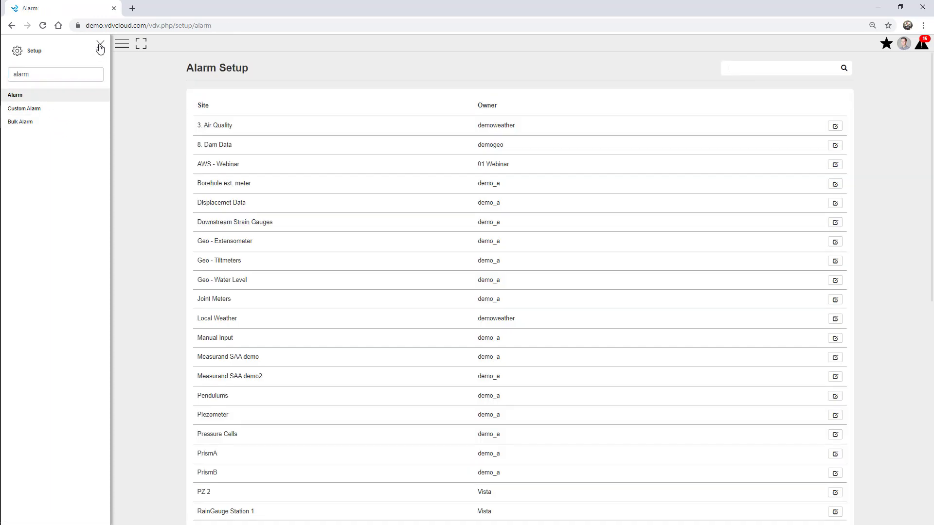
click(100, 47)
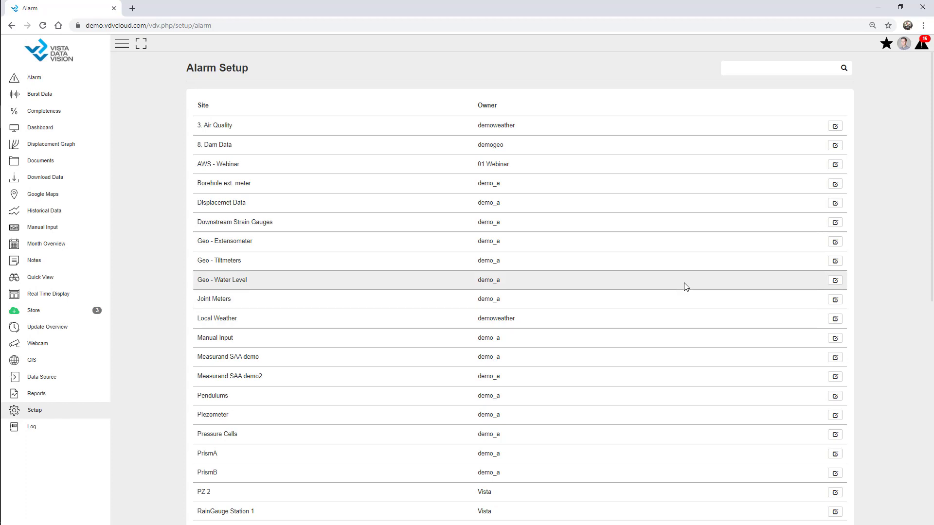
click(835, 166)
click(122, 44)
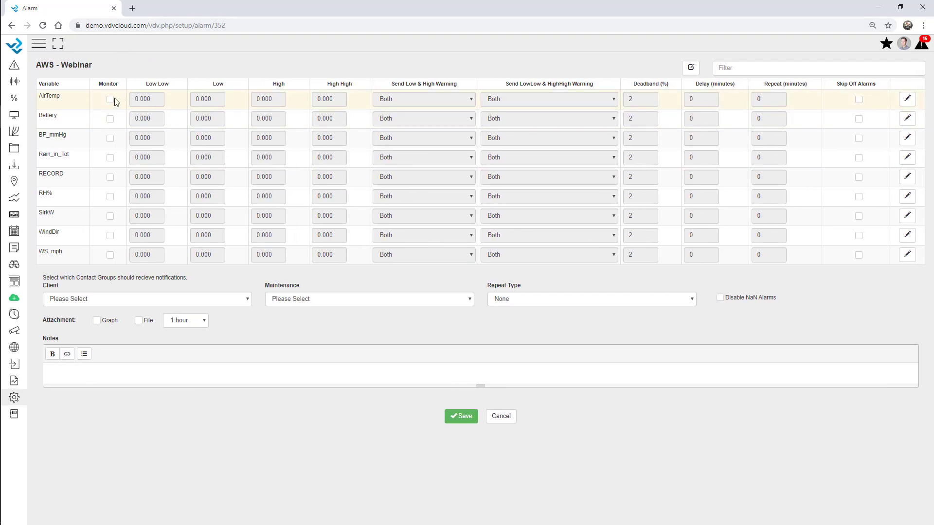
Step: Turn on Battery monitoring with Low Low 11 and Low 11.5 thresholds
click(110, 120)
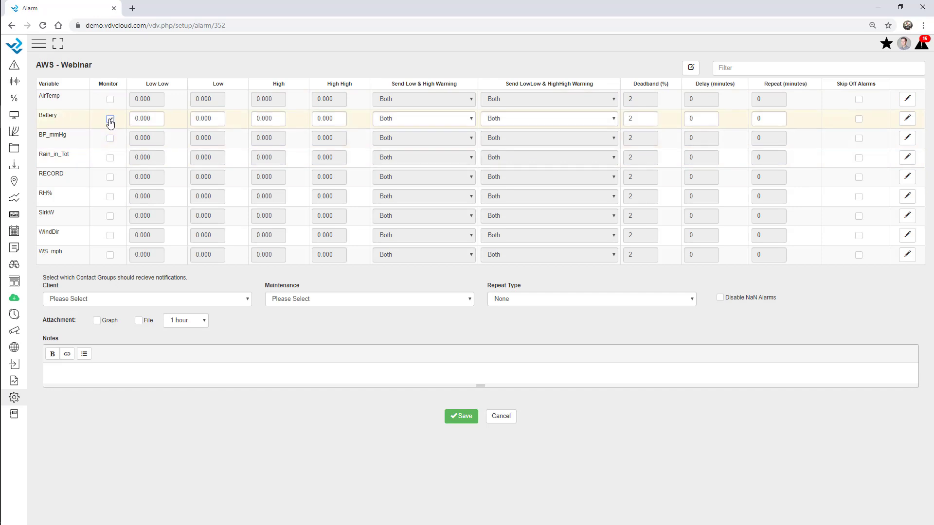
double_click(143, 122)
text(11)
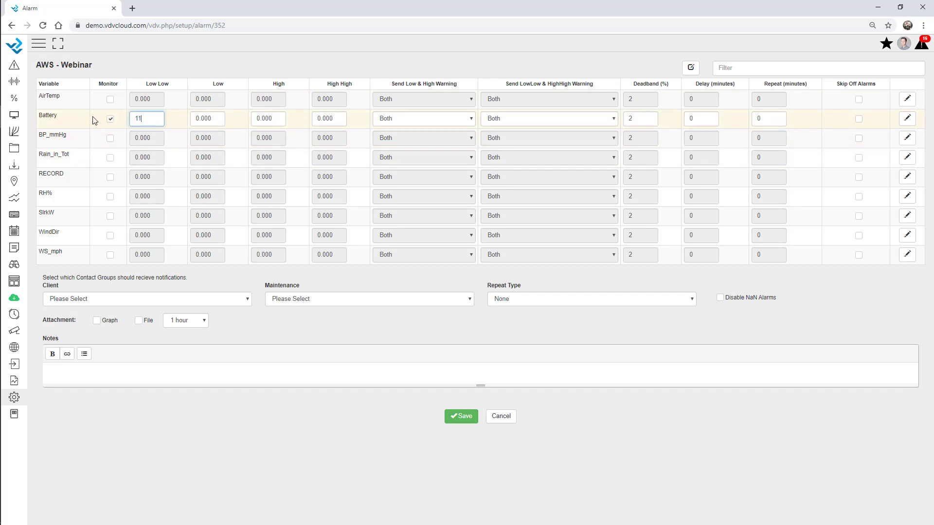
key(Tab)
text(115)
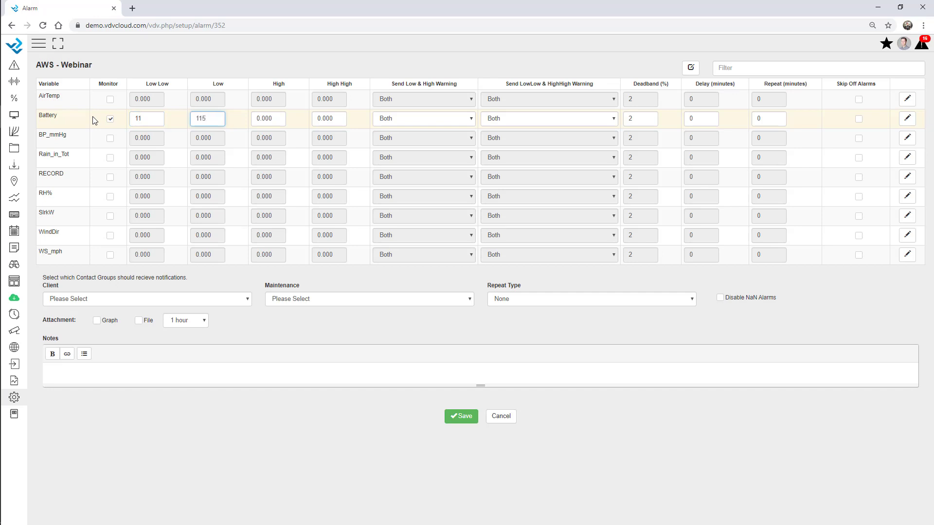
text(5)
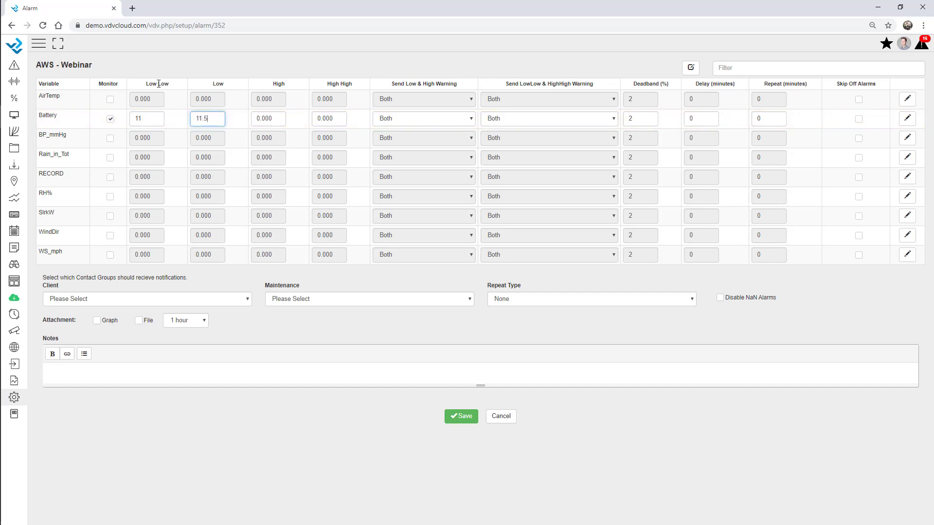
drag(171, 86, 148, 87)
double_click(217, 85)
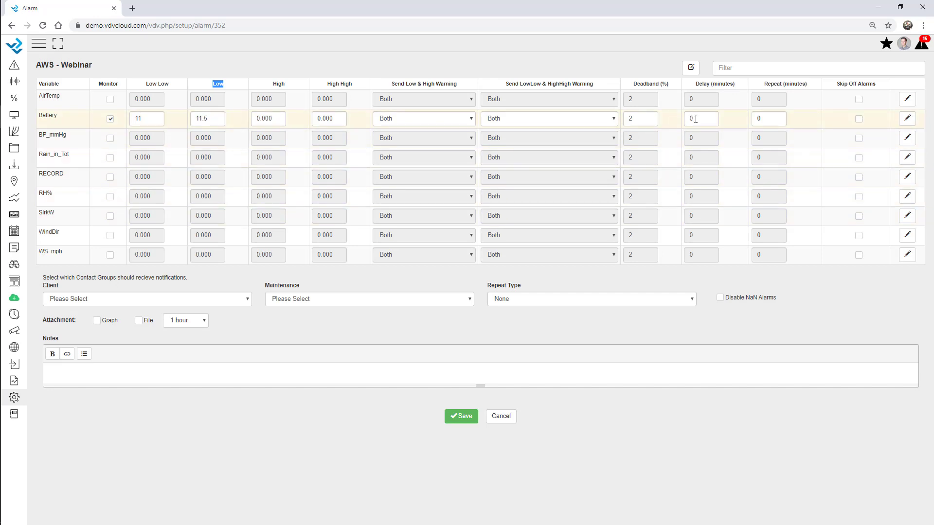
Step: Give the Battery alarm a 120-minute delay and a 15-minute repeat
double_click(715, 117)
text(60)
key(BackSpace)
key(BackSpace)
text(120)
key(Tab)
text(15)
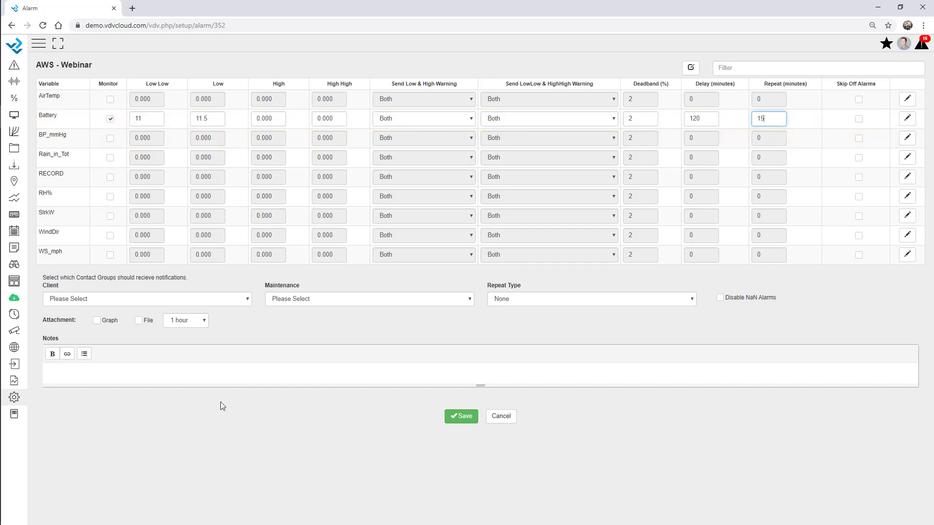
Step: Set the Client group to Admin, the Maintenance group to Maintenance, and Battery low/high warnings to Maintenance
click(82, 301)
click(97, 346)
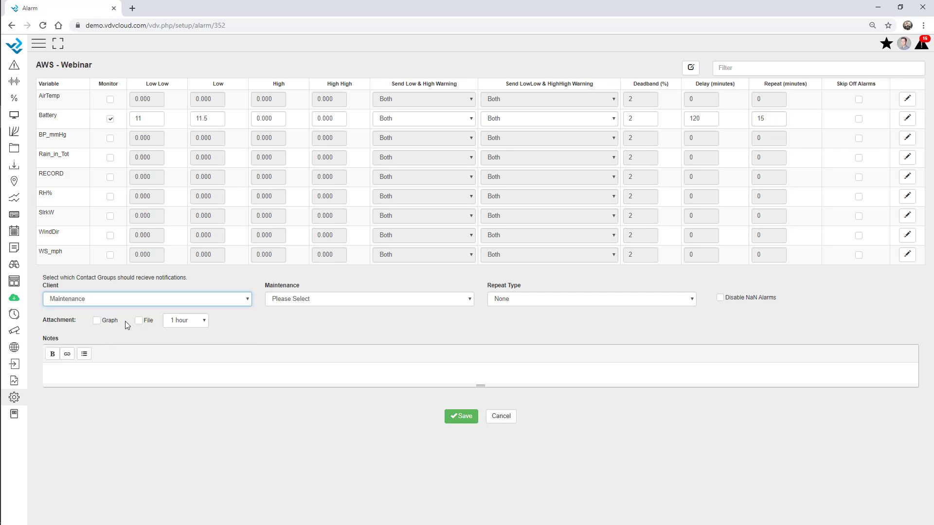
click(299, 300)
click(300, 345)
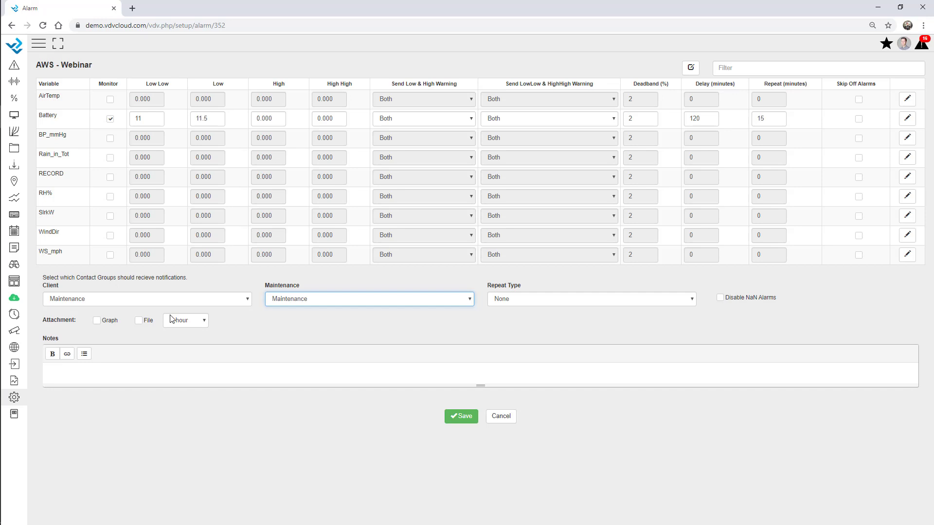
click(415, 122)
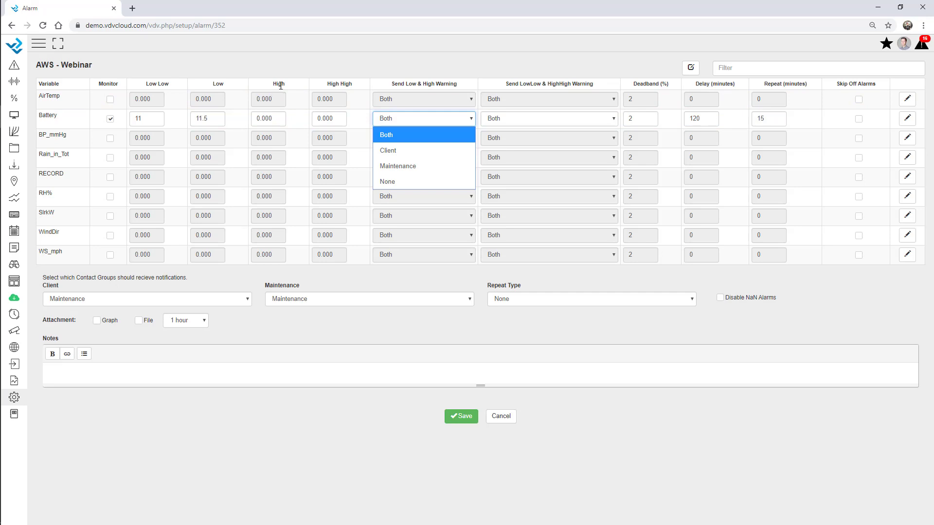
click(410, 165)
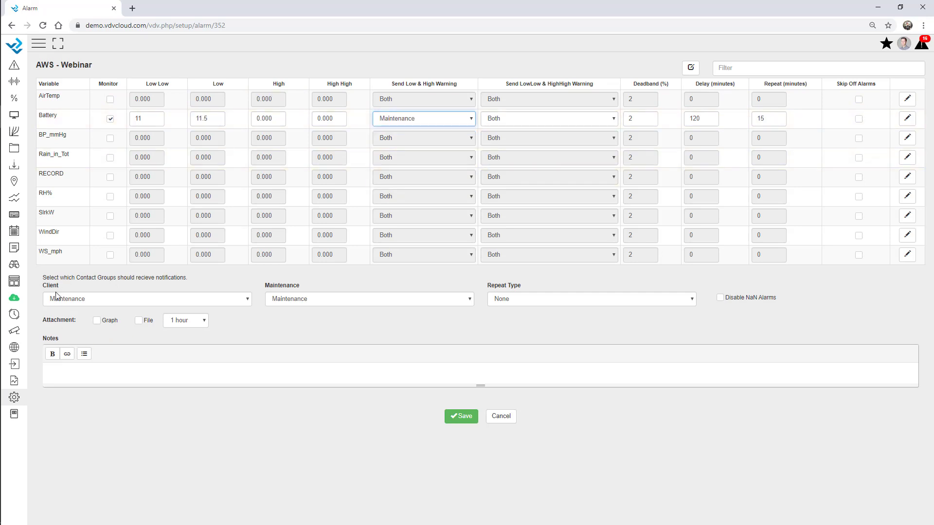
click(194, 302)
click(160, 327)
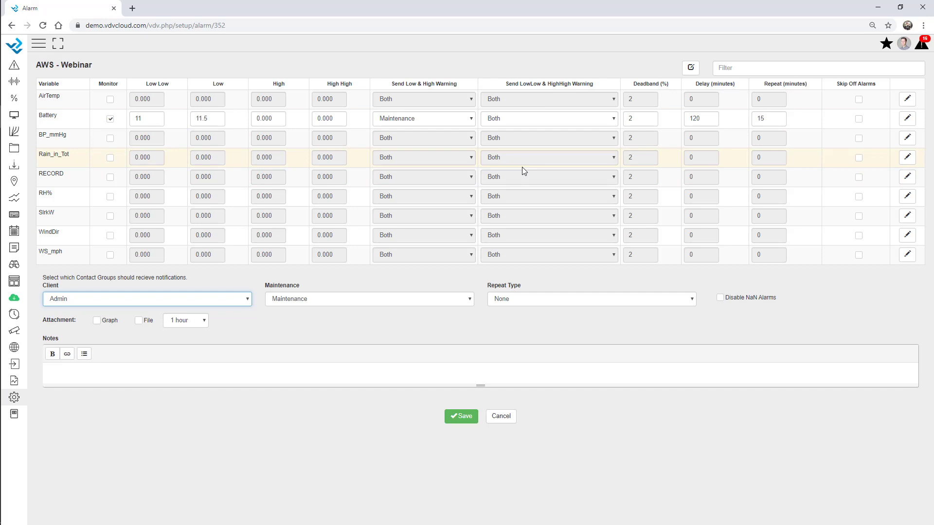
Step: Add a Battery Low Low custom message: call the contact, go on site and change the battery
click(909, 119)
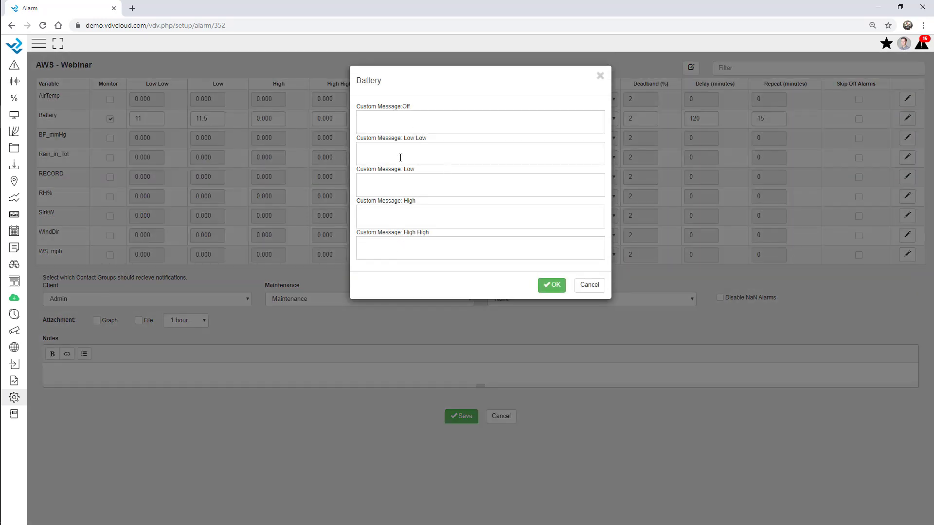
click(400, 158)
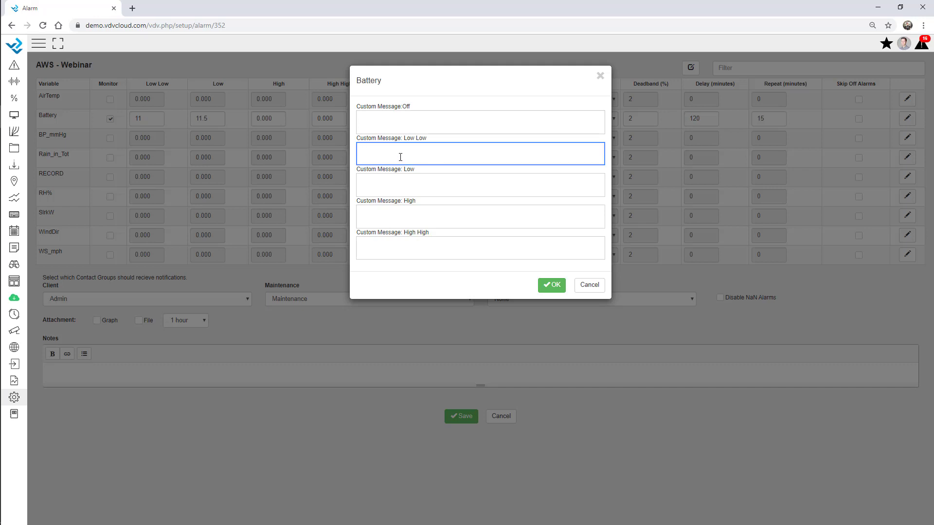
text(Call Andres, go on site and change the battery!)
click(553, 287)
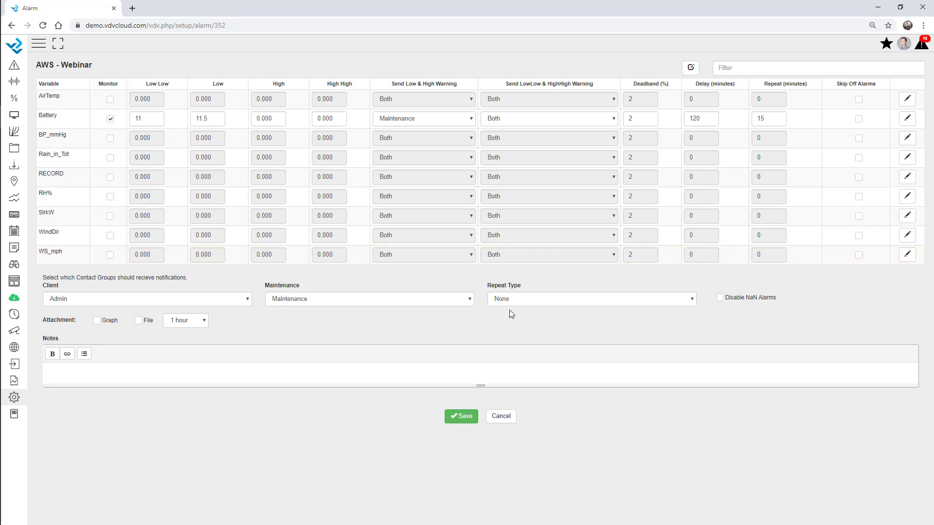
Step: Attach a graph and data file covering 12 hours to alarm notifications and save
double_click(69, 321)
click(70, 322)
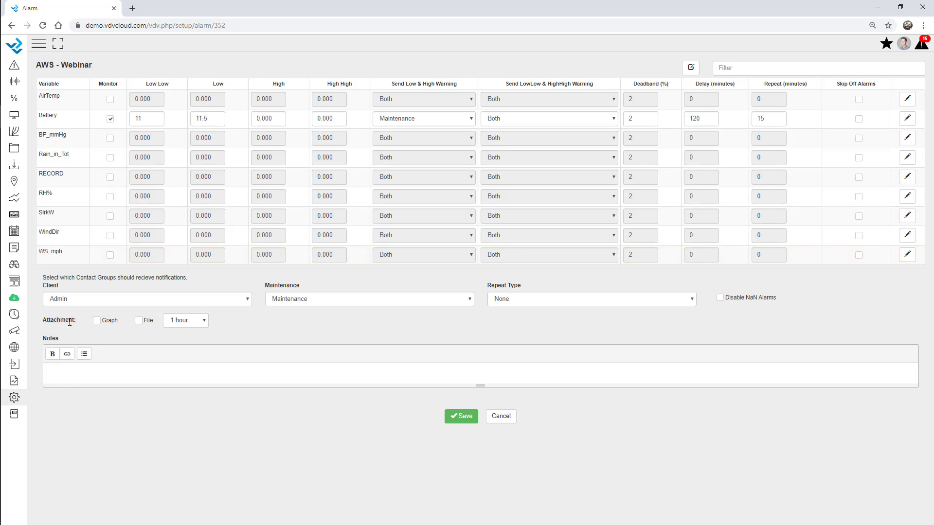
click(97, 321)
click(140, 321)
click(178, 323)
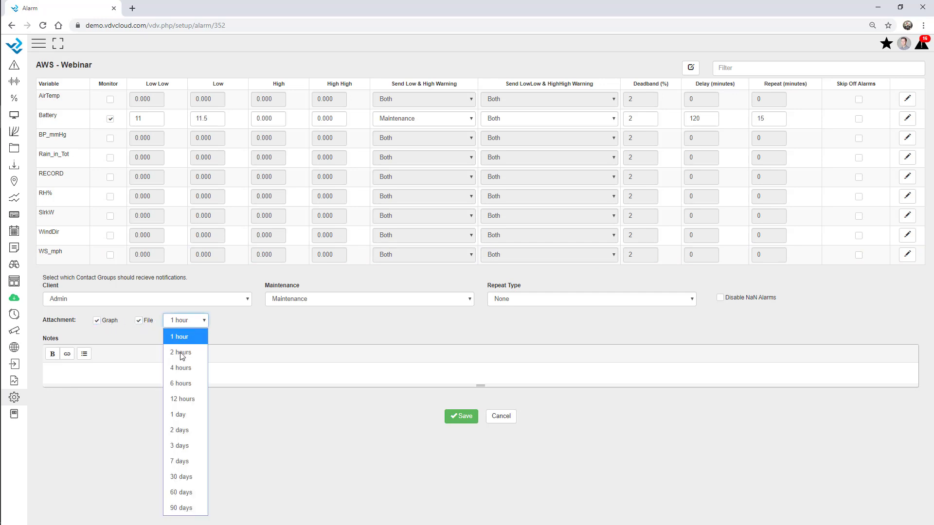
click(193, 395)
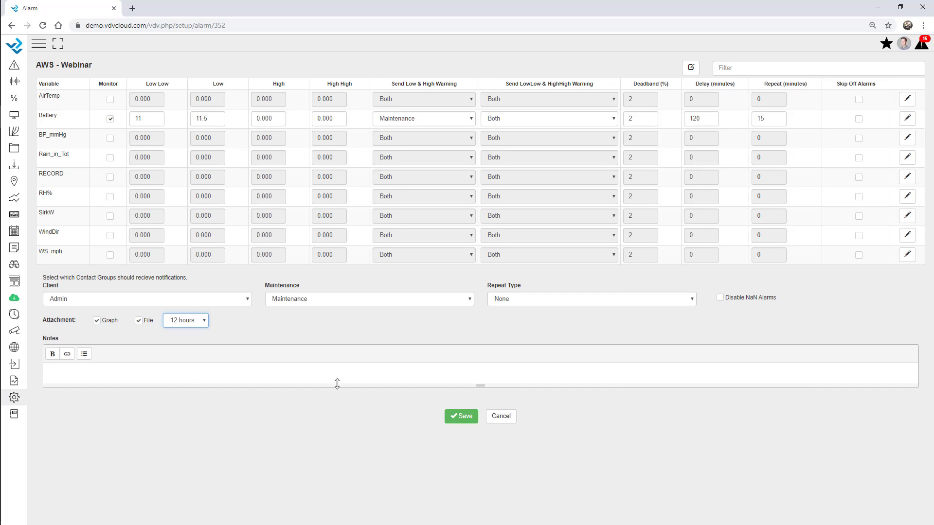
click(461, 418)
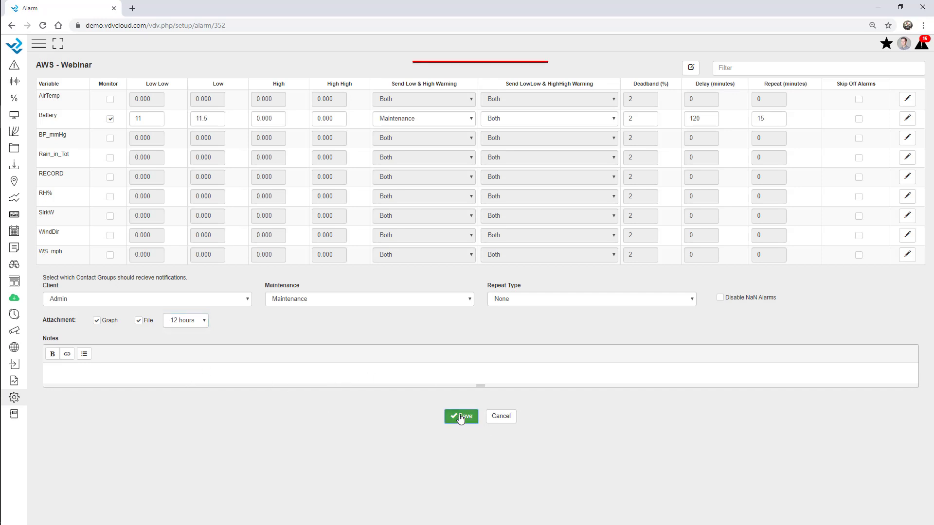
Step: Set the Battery High limit to 99 and High High to 100, then save the alarms
double_click(279, 118)
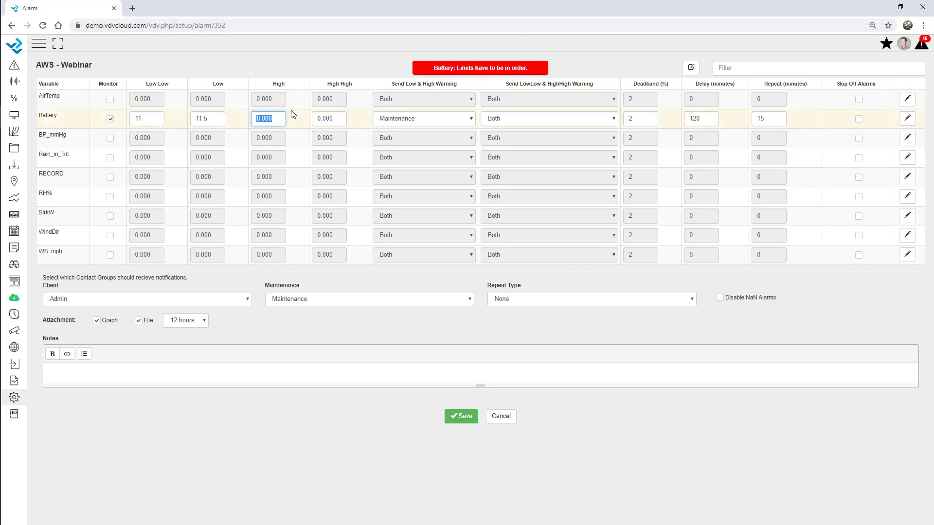
text(88)
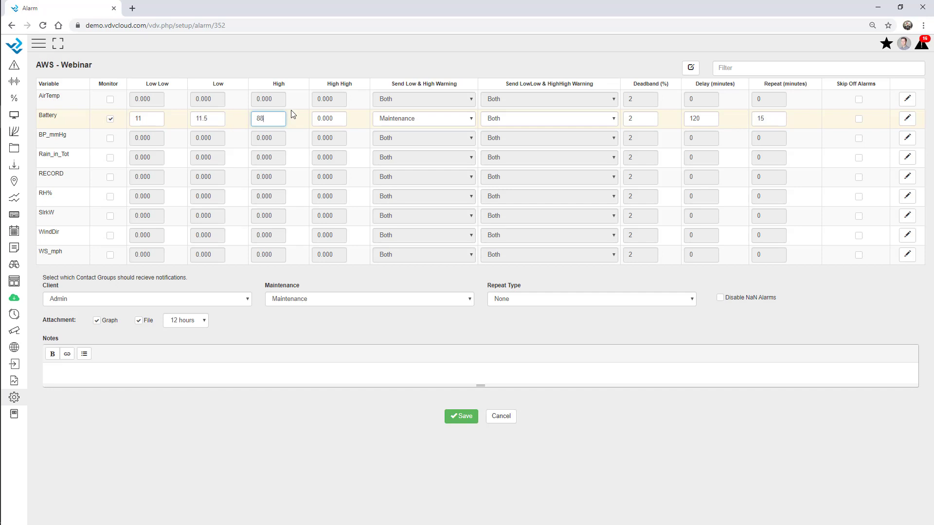
key(BackSpace)
key(BackSpace)
text(99)
key(Tab)
text(100)
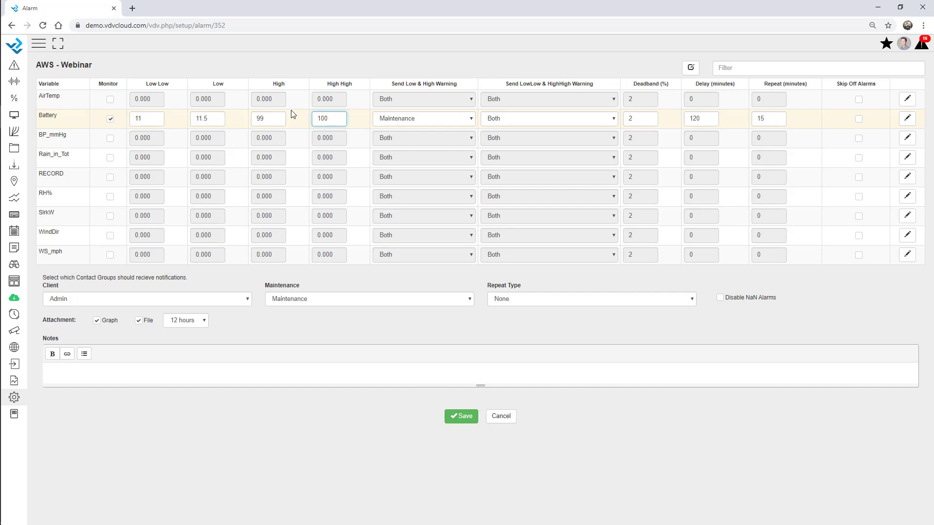
click(277, 142)
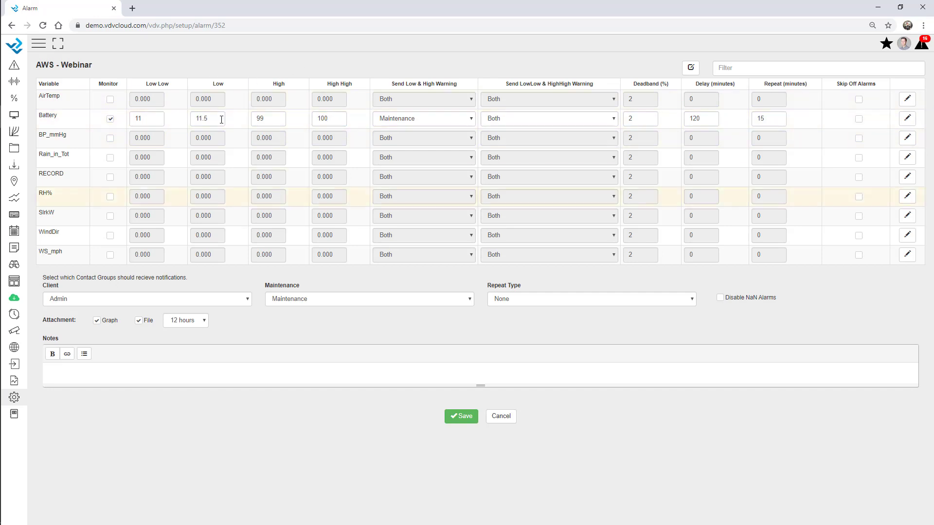
click(463, 417)
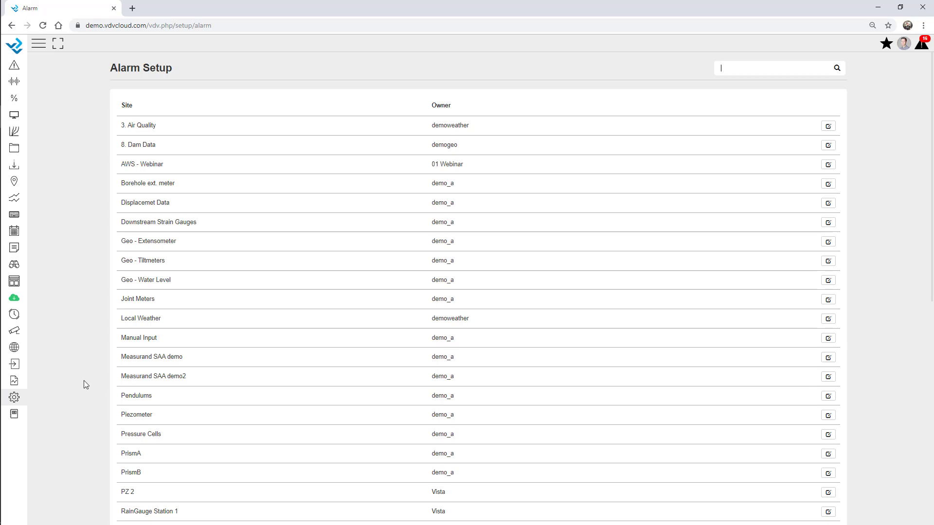
Step: Filter the setup sections for 'alarm', go to Custom Alarm, and create a blank new one
click(16, 398)
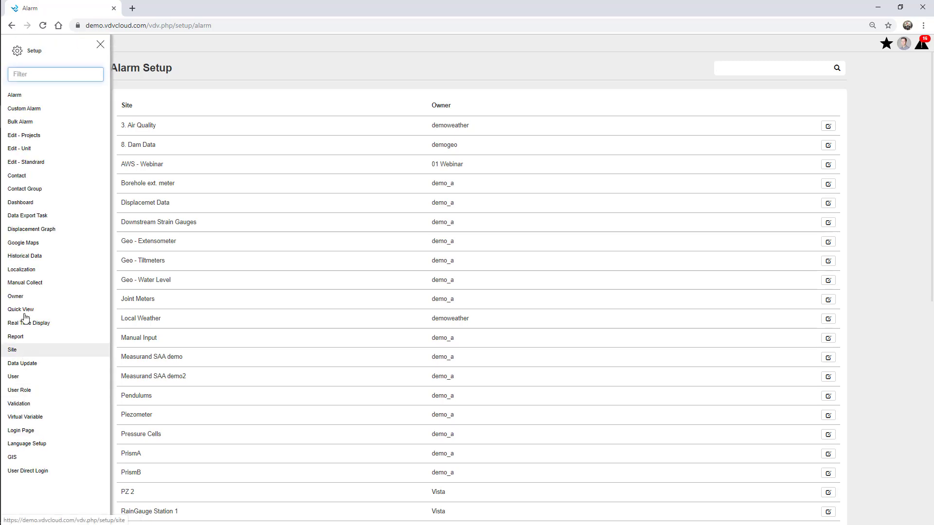
click(40, 75)
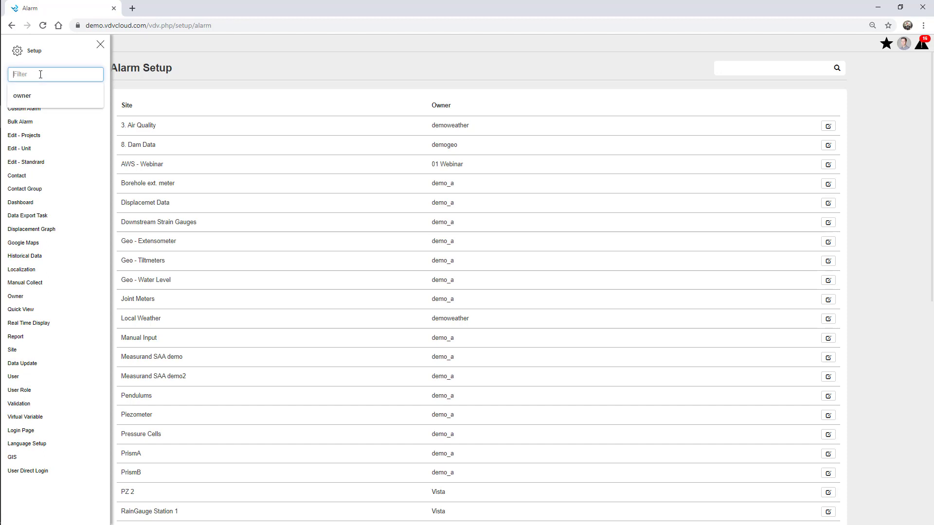
text(alarm)
click(52, 112)
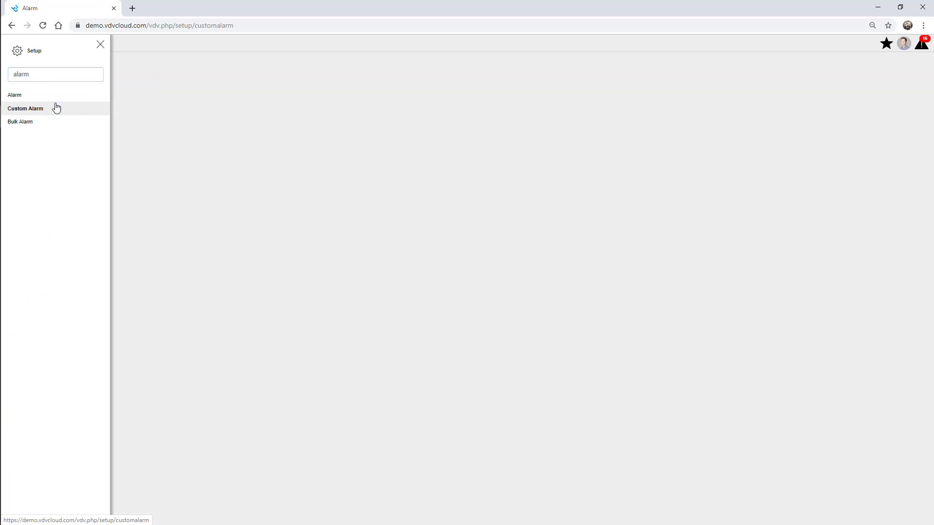
click(100, 44)
click(840, 69)
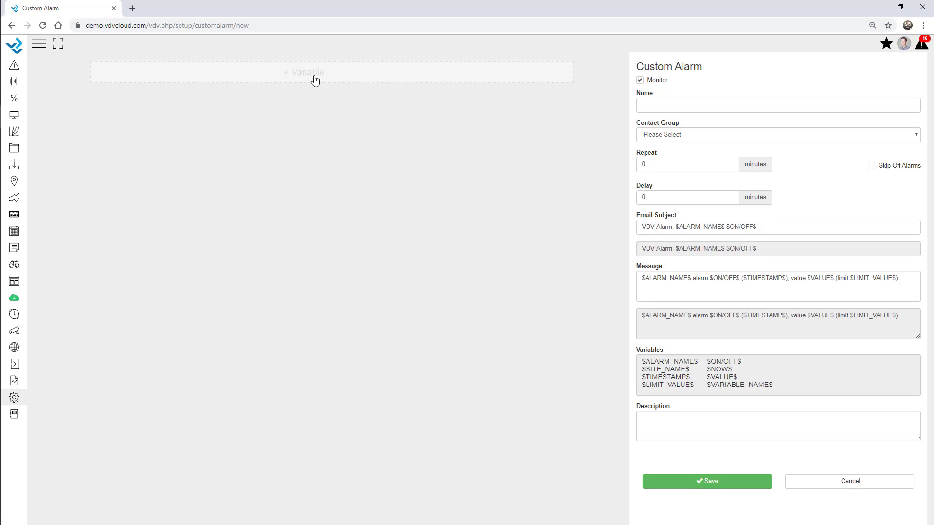
Step: Add the AWS - Webinar Rain_in_Tot variable as the custom alarm's condition
click(316, 81)
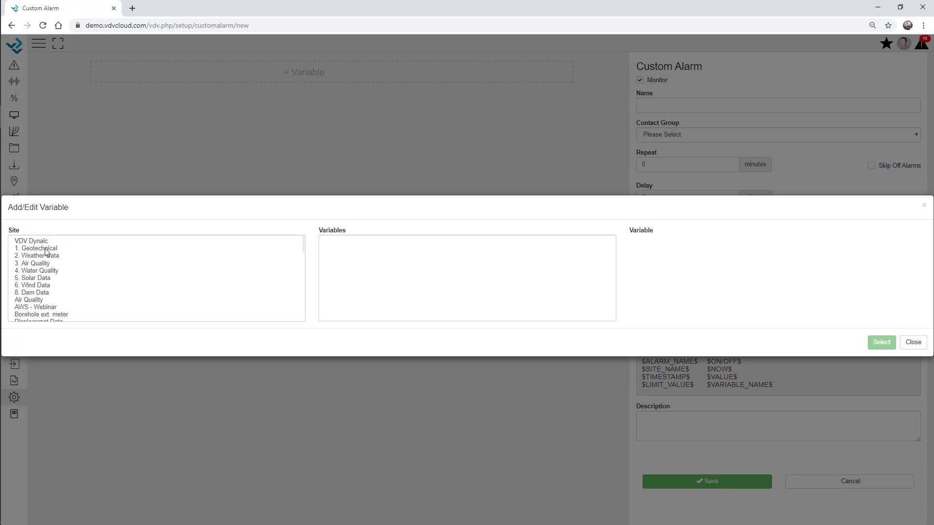
click(47, 308)
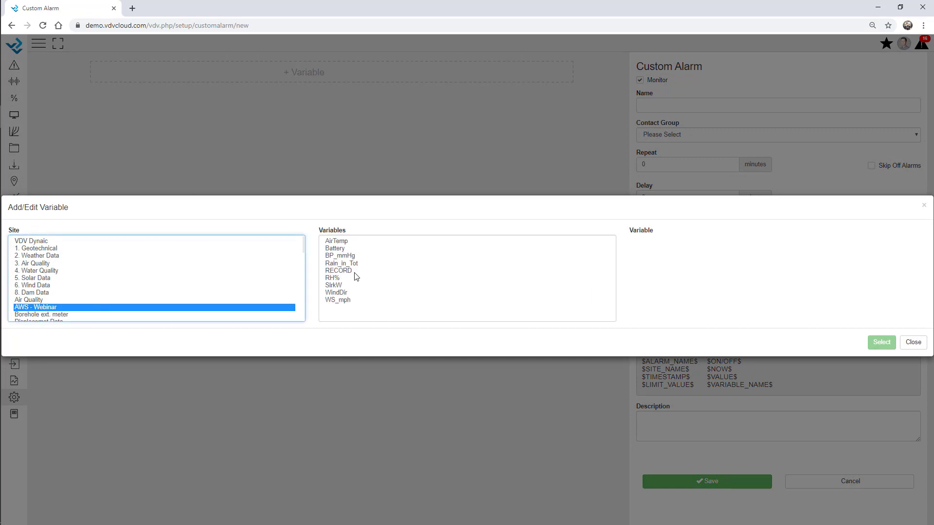
click(351, 264)
double_click(351, 264)
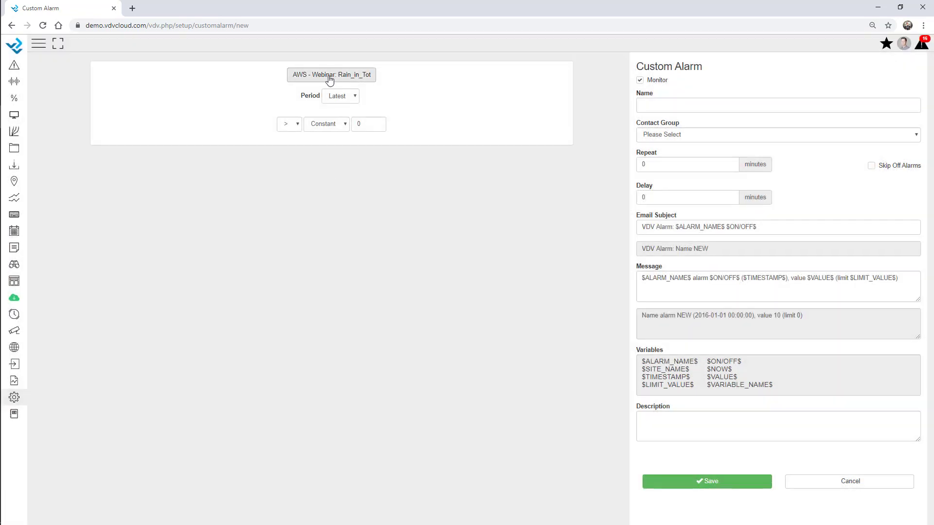
Step: Set the evaluation period to a 12-hour Sum
click(340, 95)
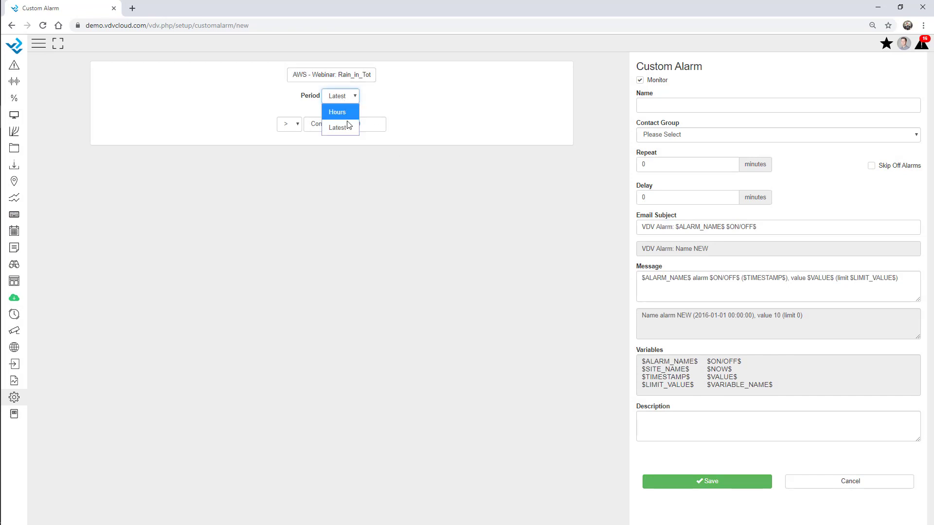
click(343, 110)
click(355, 102)
click(363, 127)
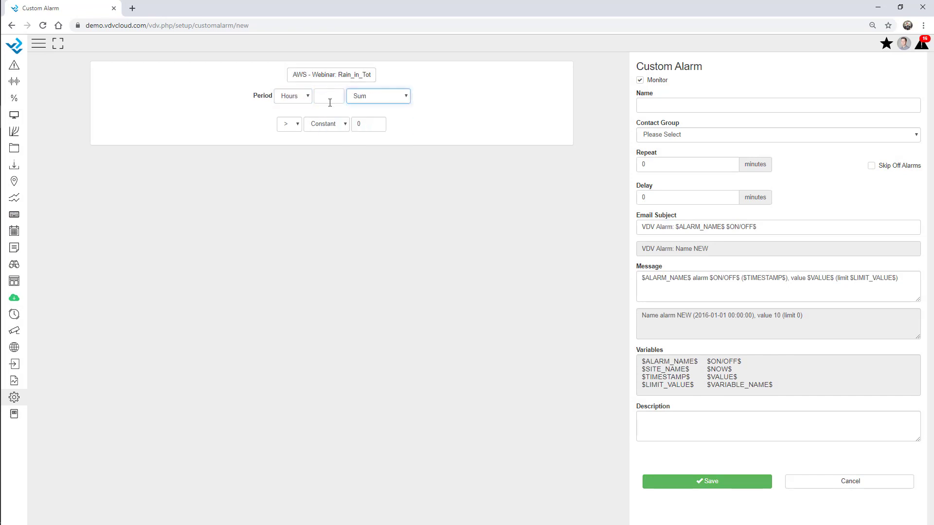
click(329, 100)
text(12)
Step: Set the alarm threshold to greater than constant 5, keeping Sum as the aggregation
click(369, 124)
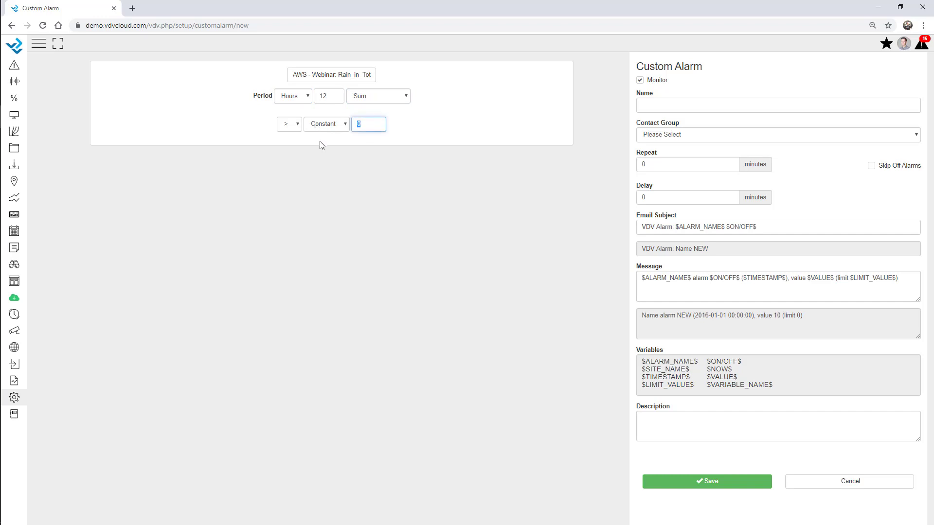
text(5)
click(567, 151)
click(395, 96)
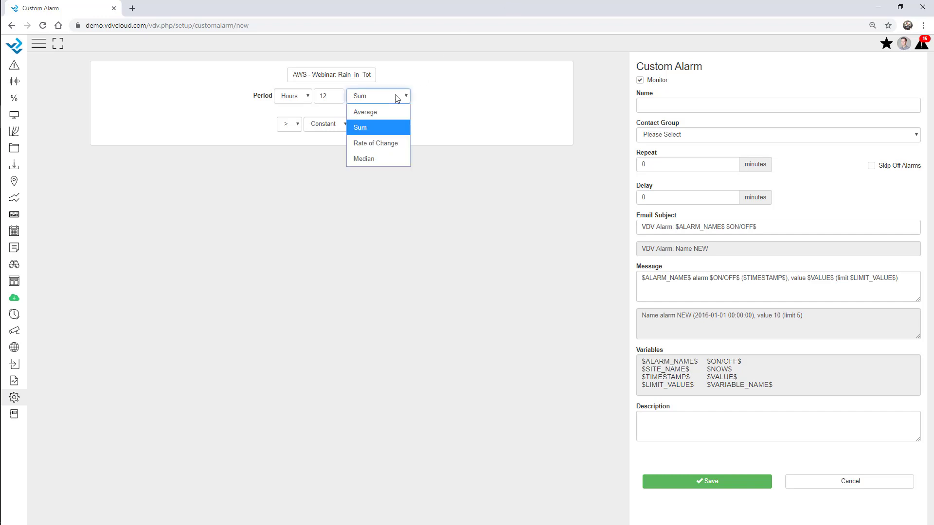
click(486, 125)
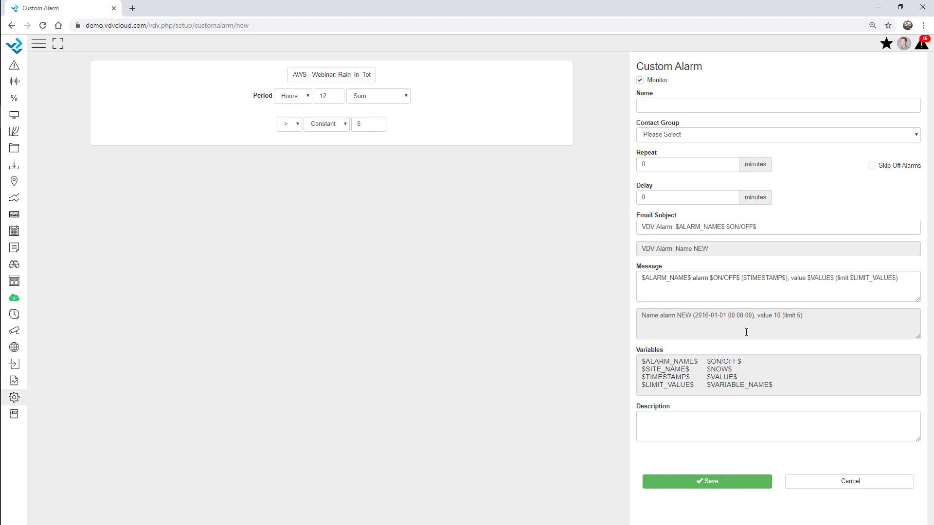
Step: Assign the Maintenance contact group to the Rain_in_Tot alarm
click(676, 134)
click(673, 180)
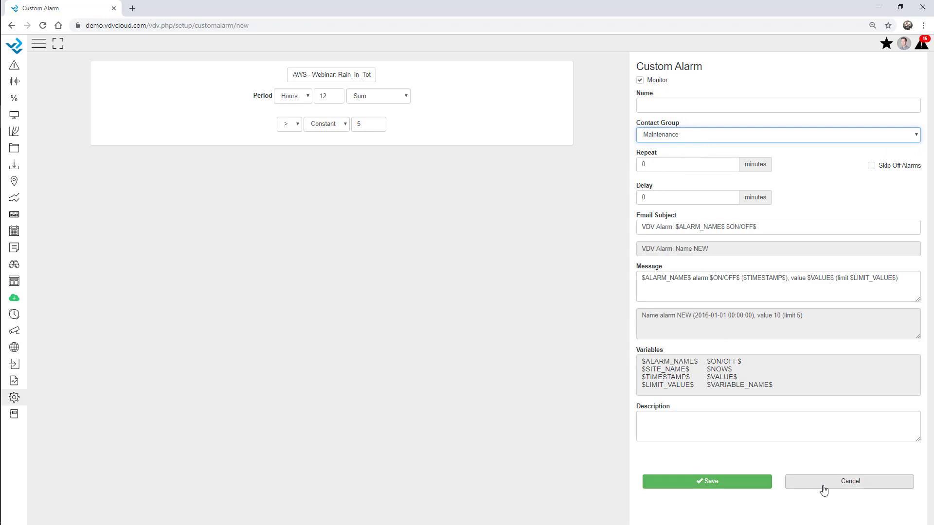
click(14, 397)
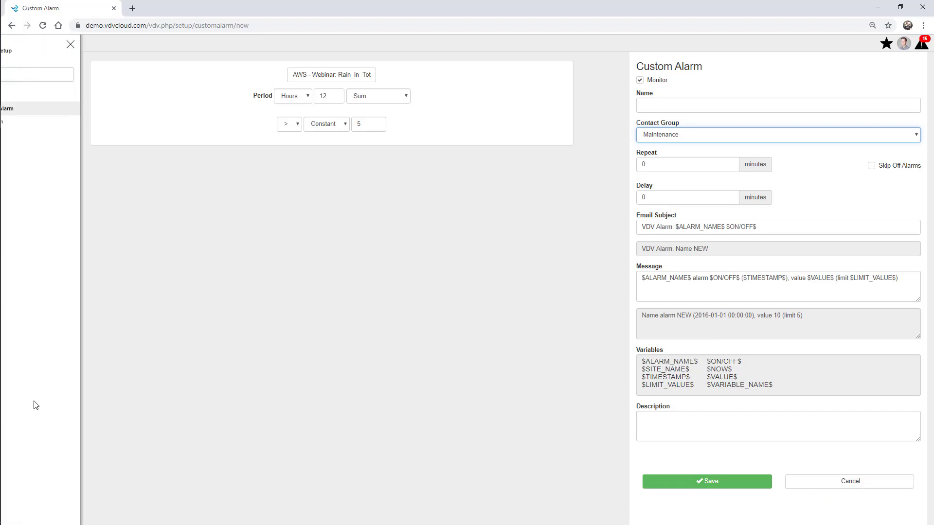
Step: Inspect the Battery bulk alarm's limits and variables, then cancel without saving changes
click(31, 122)
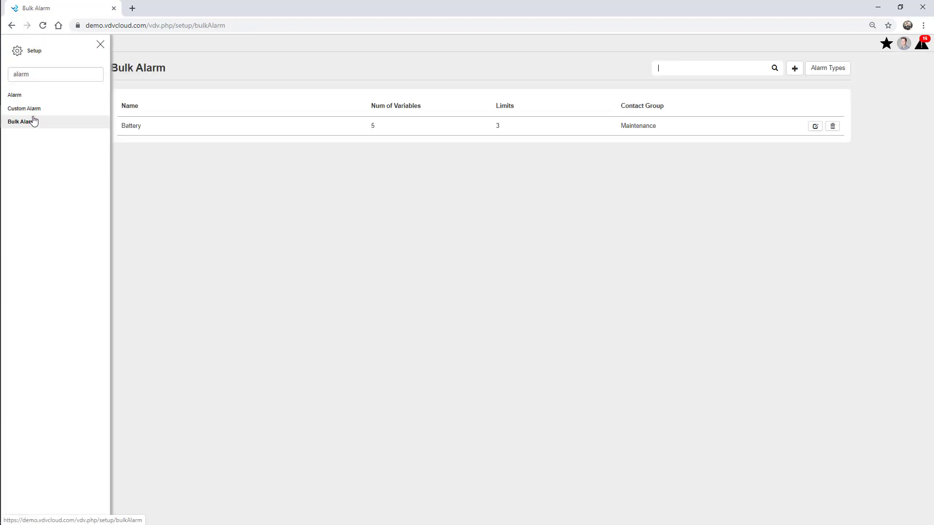
click(100, 45)
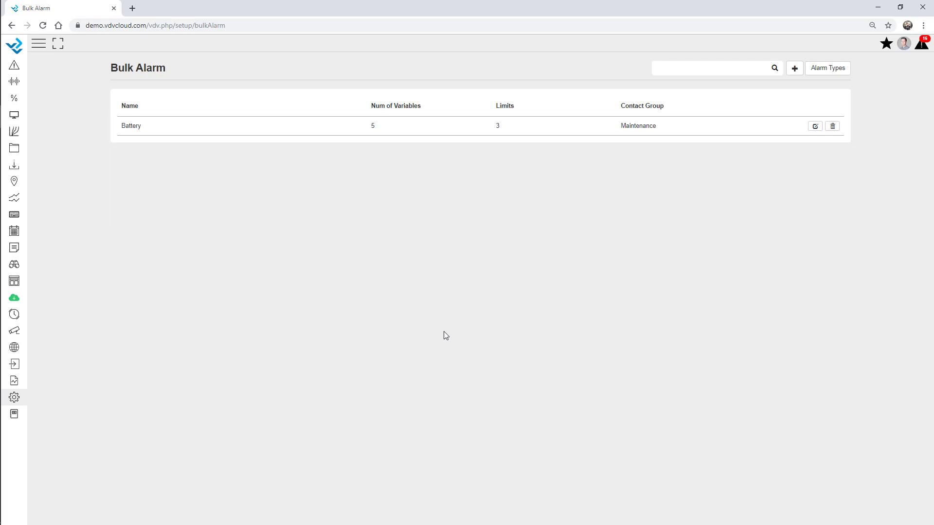
click(815, 126)
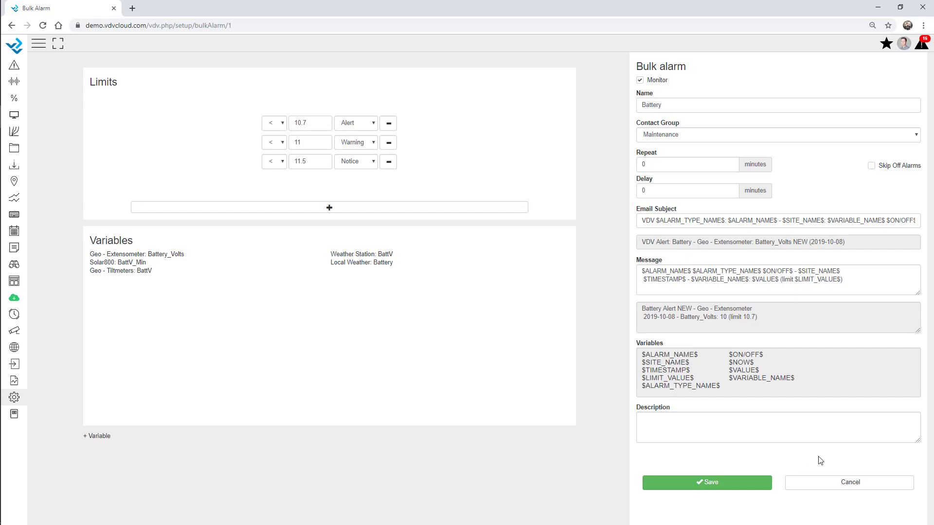
click(823, 487)
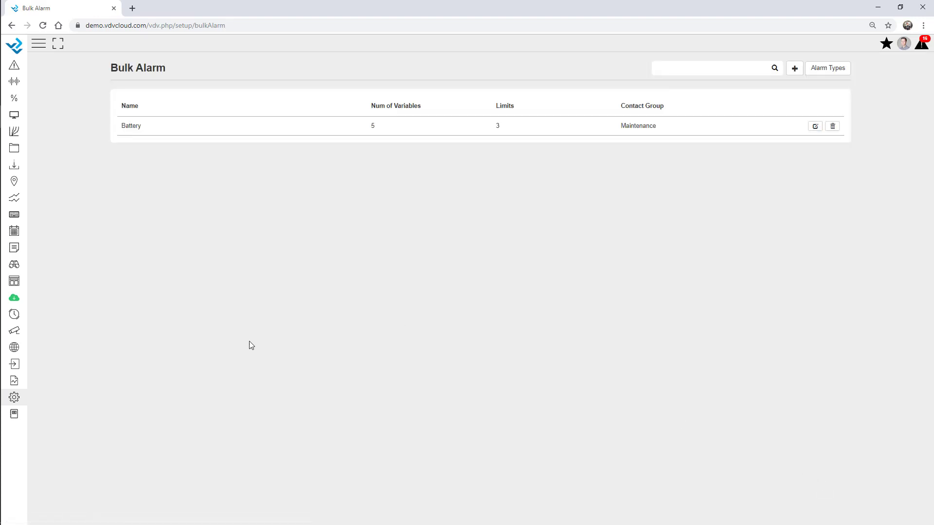
click(14, 397)
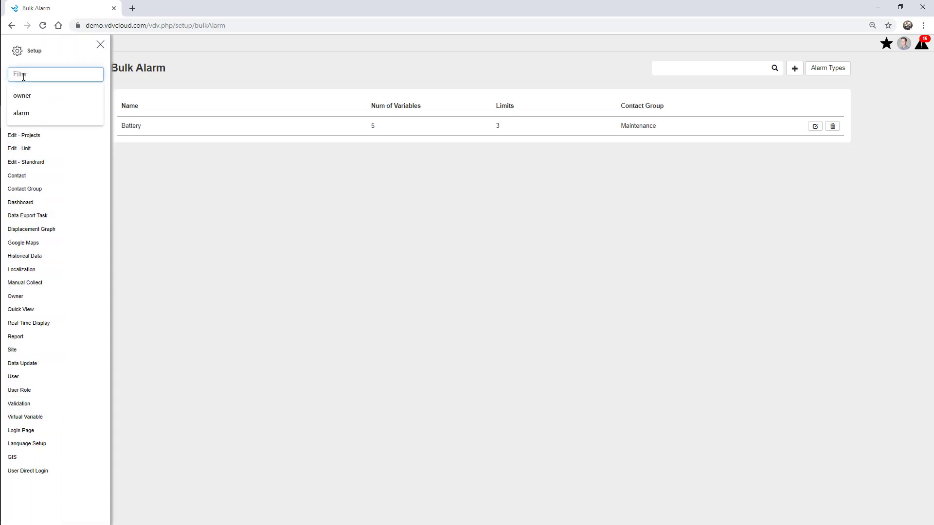
Step: Monitor AWS - Webinar data updates with a 5-hour limit and Maintenance group, then filter sites by 'ge'
text(data)
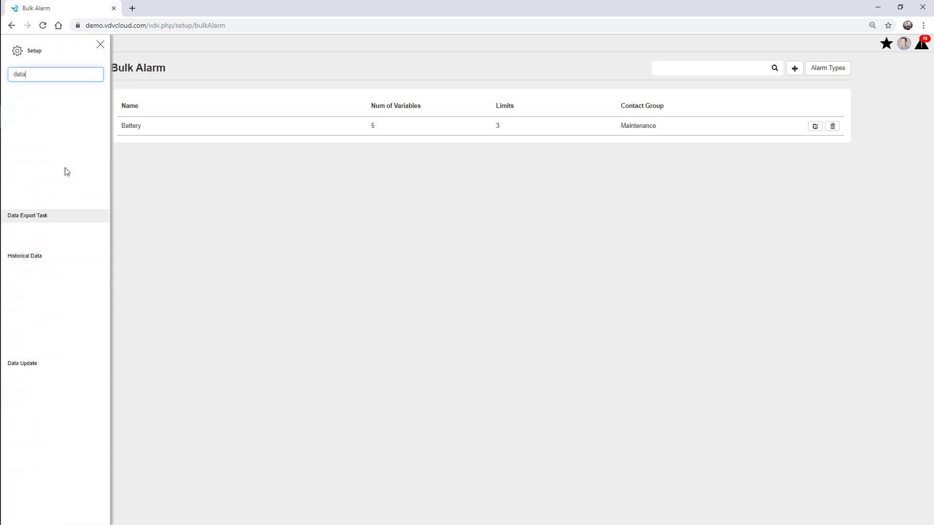
click(38, 124)
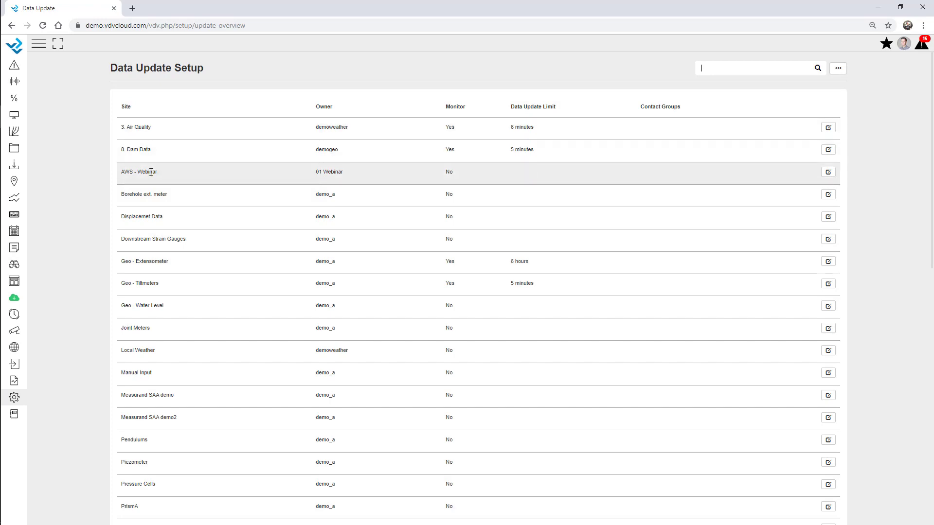
click(827, 174)
click(449, 174)
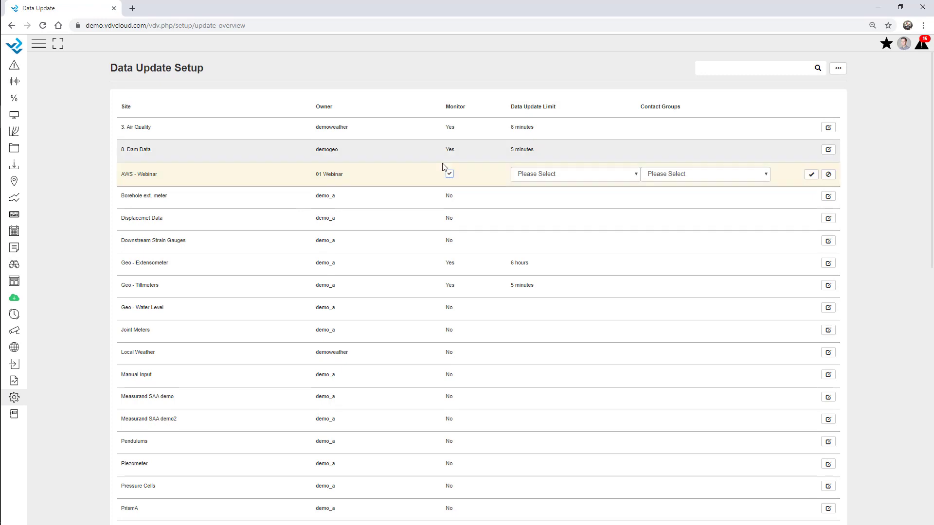
click(553, 180)
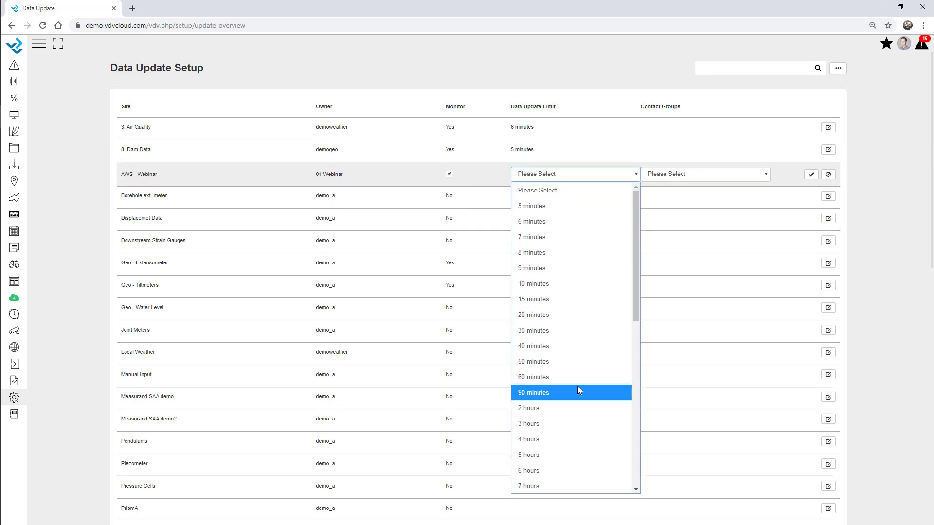
click(554, 453)
click(694, 176)
click(679, 223)
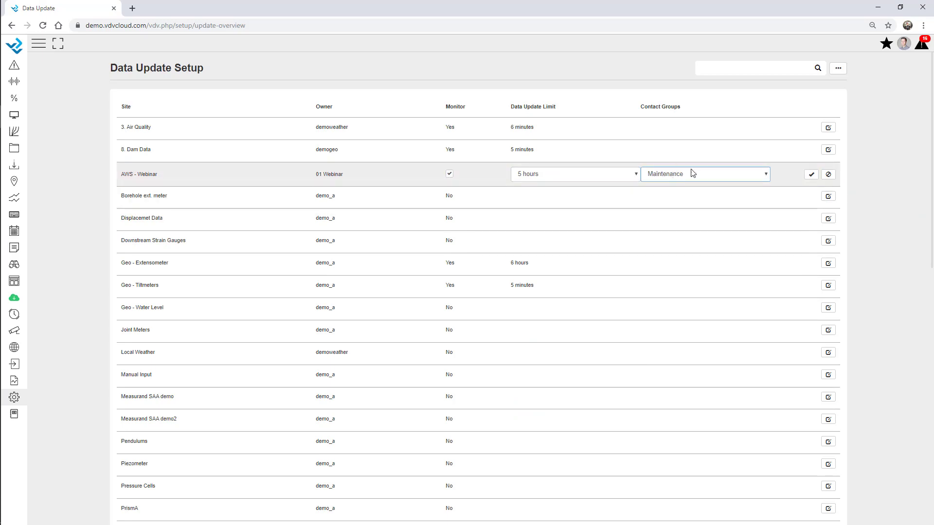
click(810, 174)
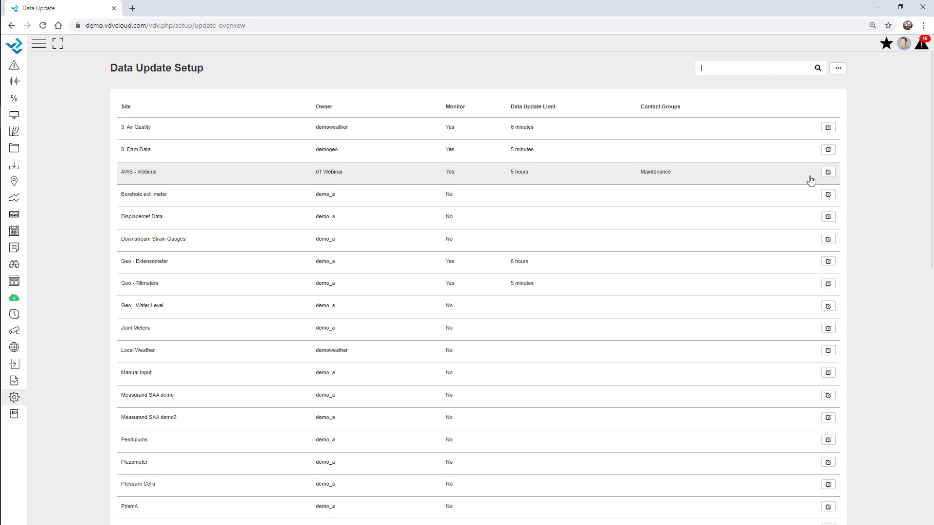
click(724, 68)
text(geo)
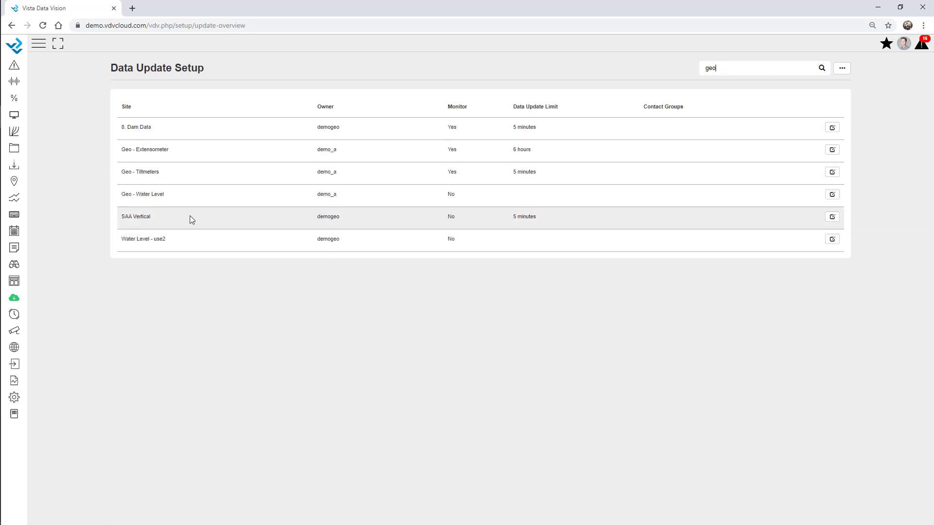
Step: Bulk-enable monitoring on the six filtered geo sites with a 7-hour limit and Maintenance group
click(845, 73)
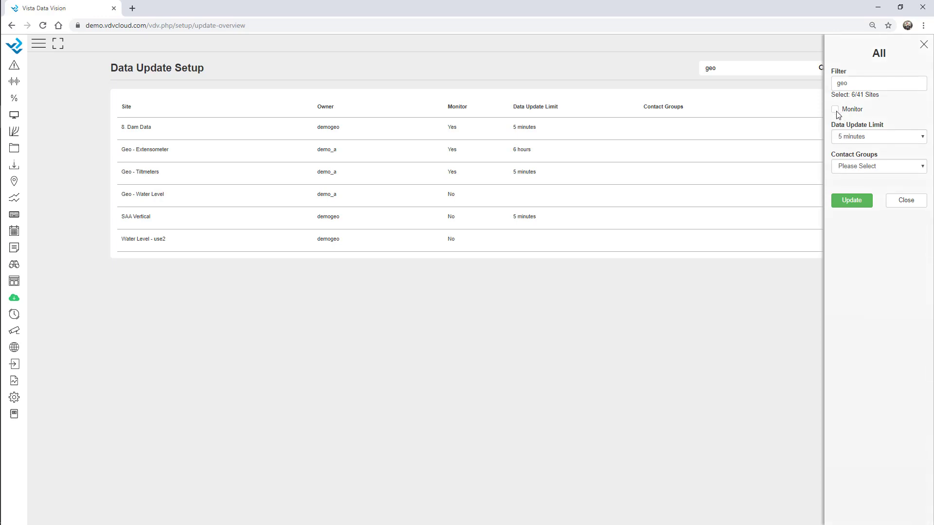
click(835, 110)
click(870, 139)
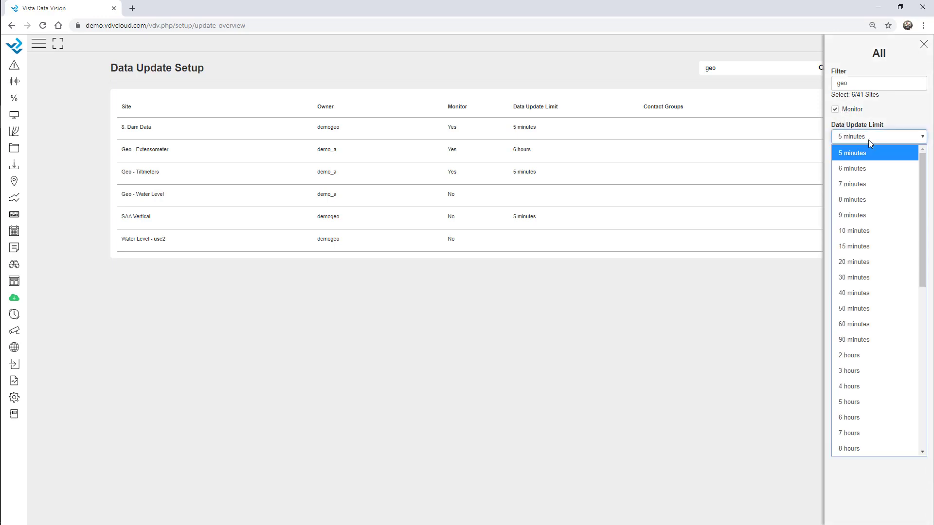
click(865, 433)
click(861, 166)
click(873, 212)
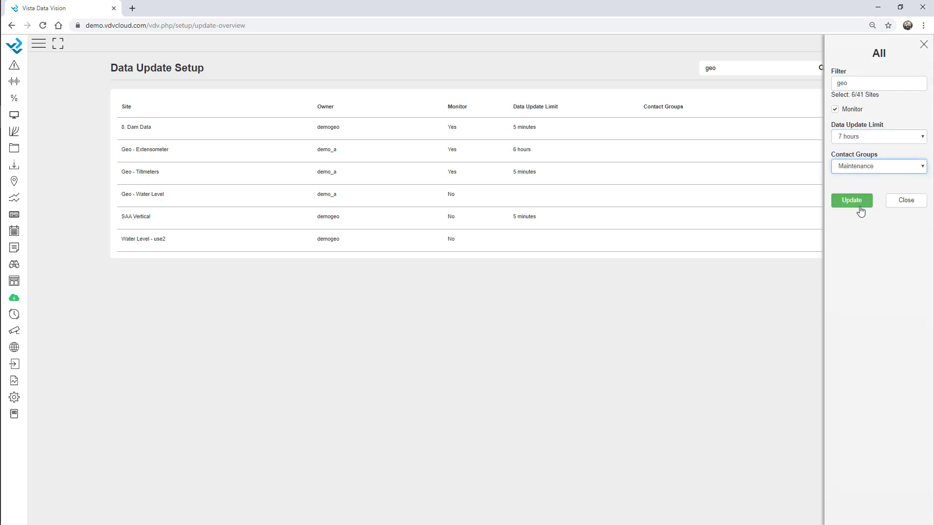
click(856, 205)
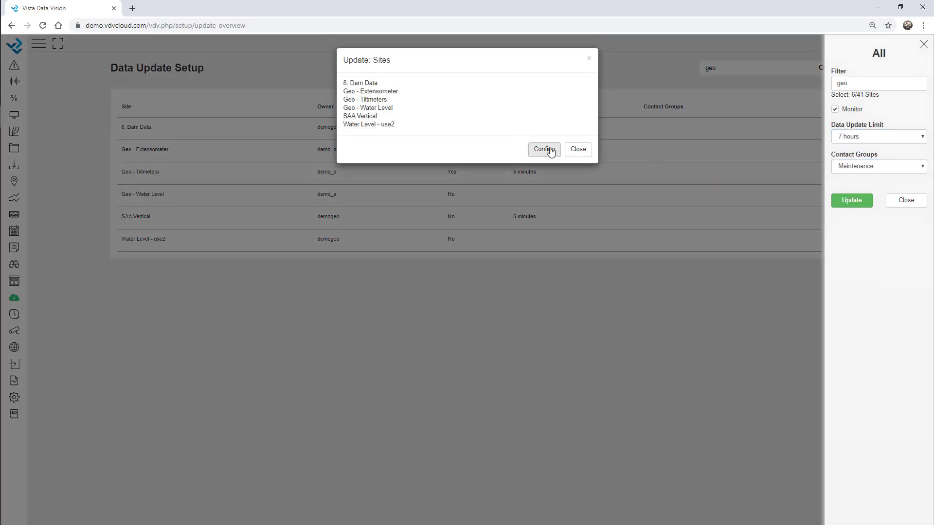
click(551, 152)
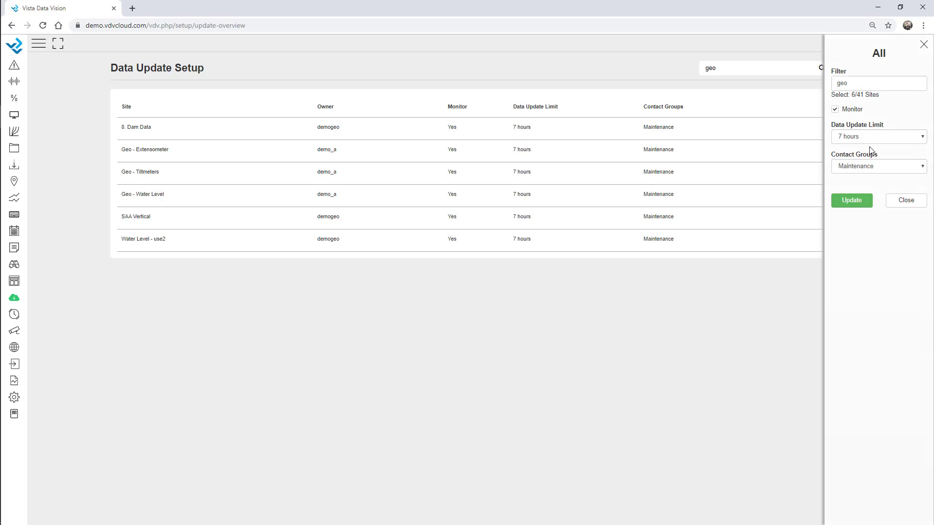
click(923, 44)
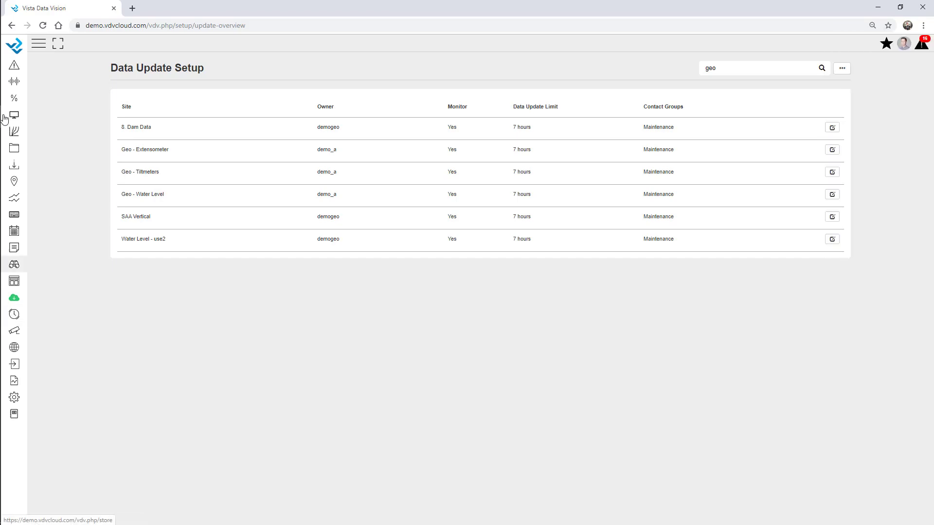
click(42, 42)
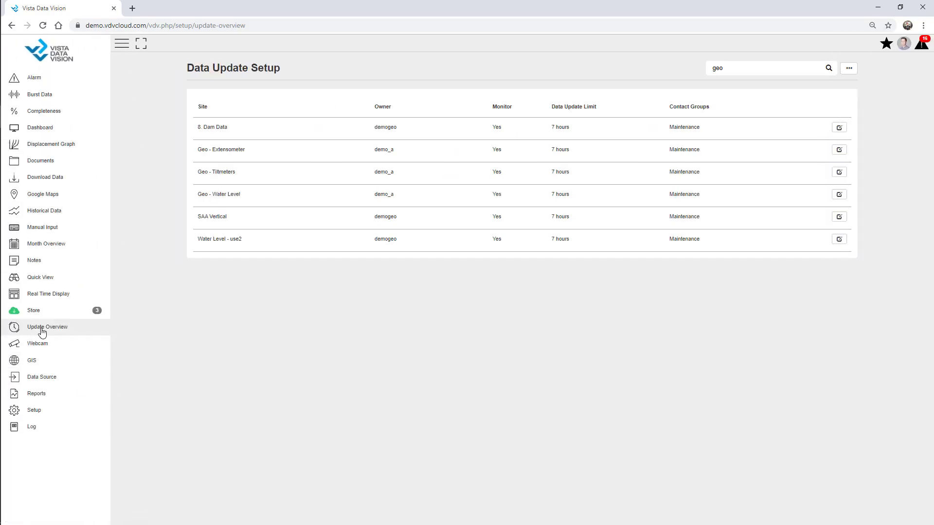
Step: Open the Update Overview page and highlight the three most recently updated sites
click(47, 332)
click(122, 43)
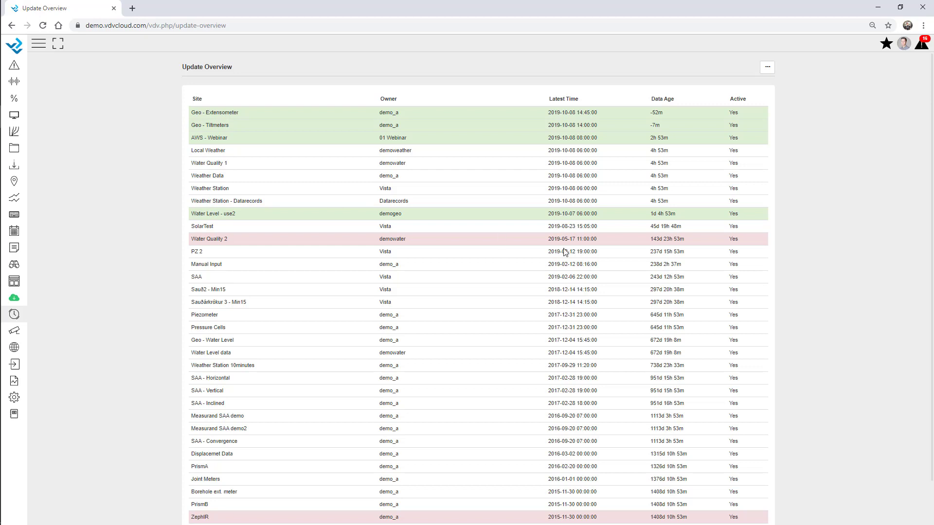
drag(746, 140, 193, 115)
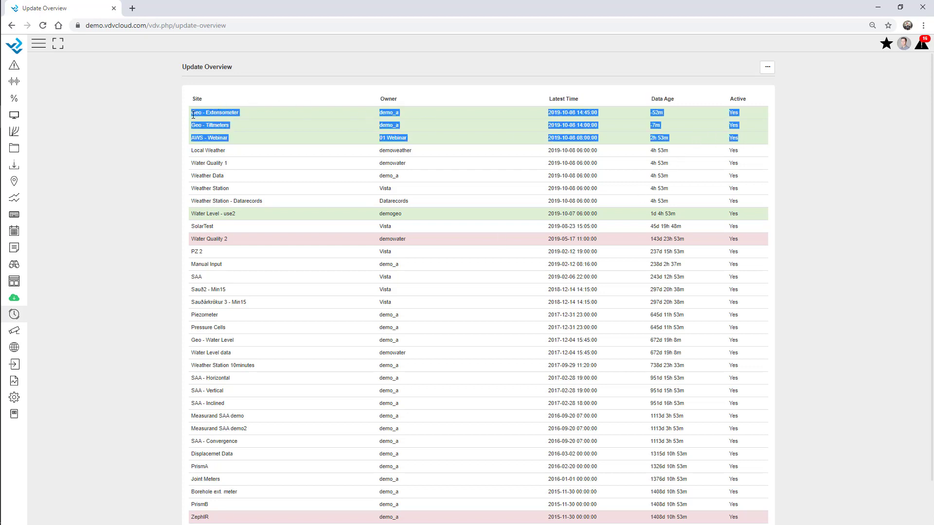
click(275, 133)
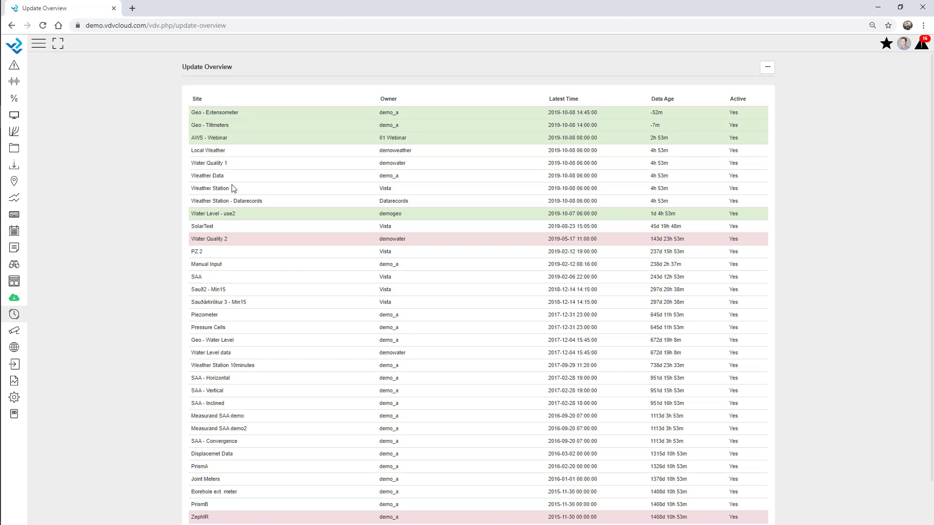
Step: Clear the 'geo' site filter and untick 'Show Active Sites only' so inactive sites appear
click(767, 73)
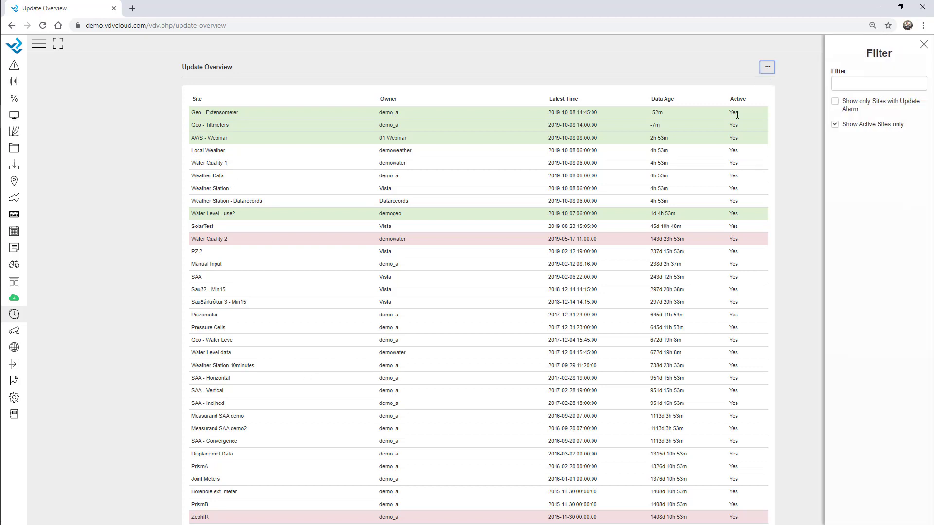
click(856, 84)
text(geo)
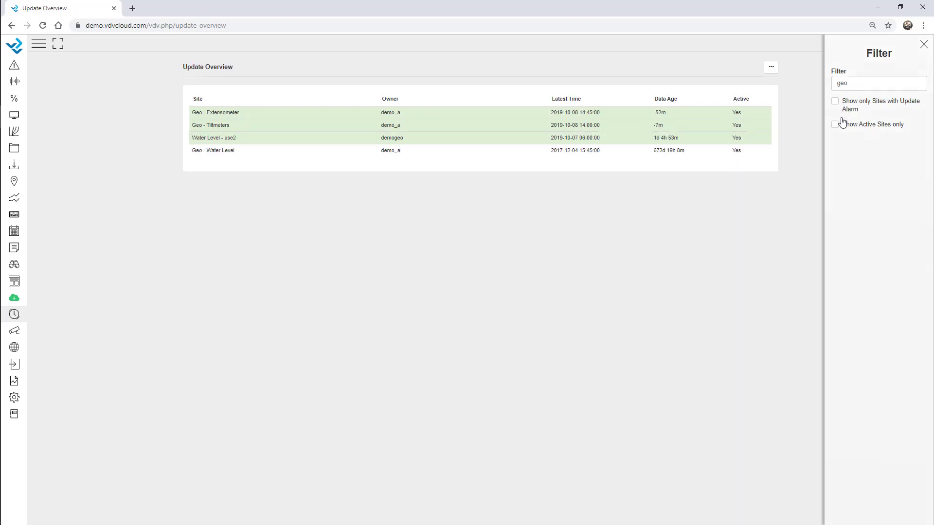
double_click(848, 83)
key(BackSpace)
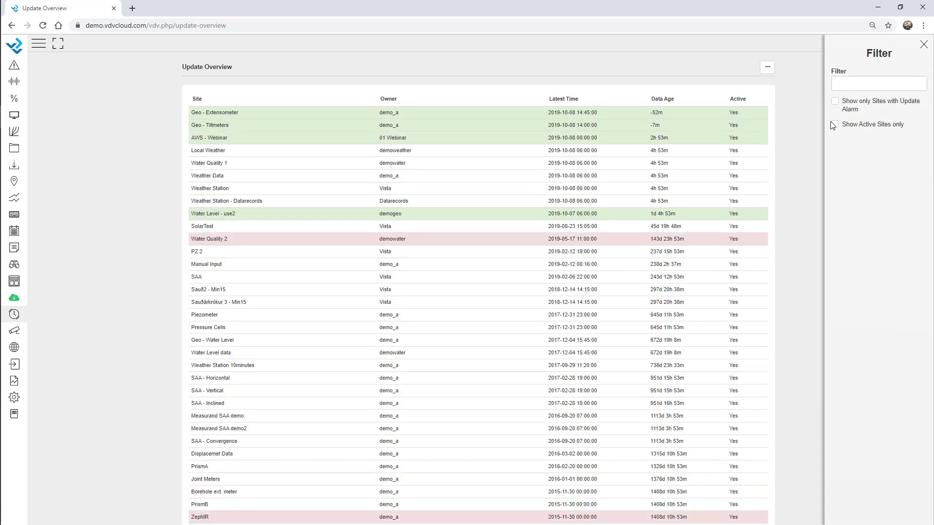
click(835, 125)
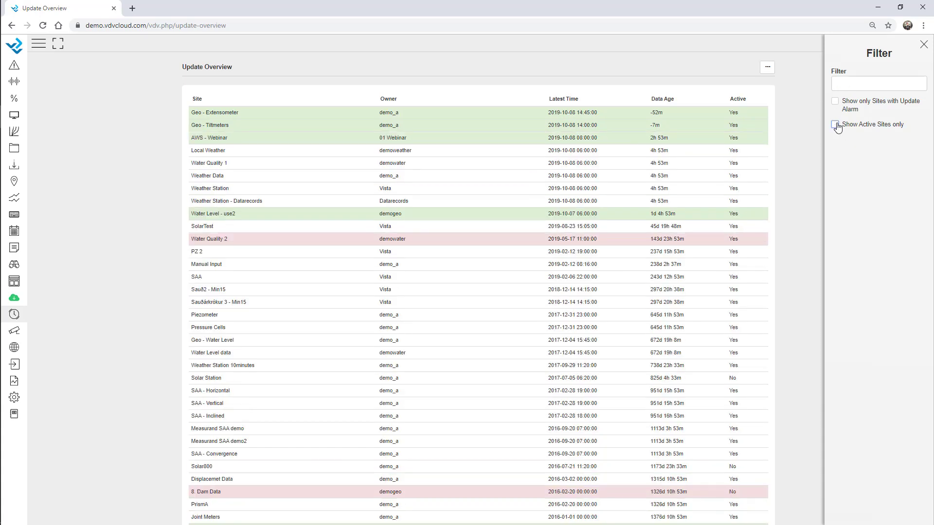
click(924, 44)
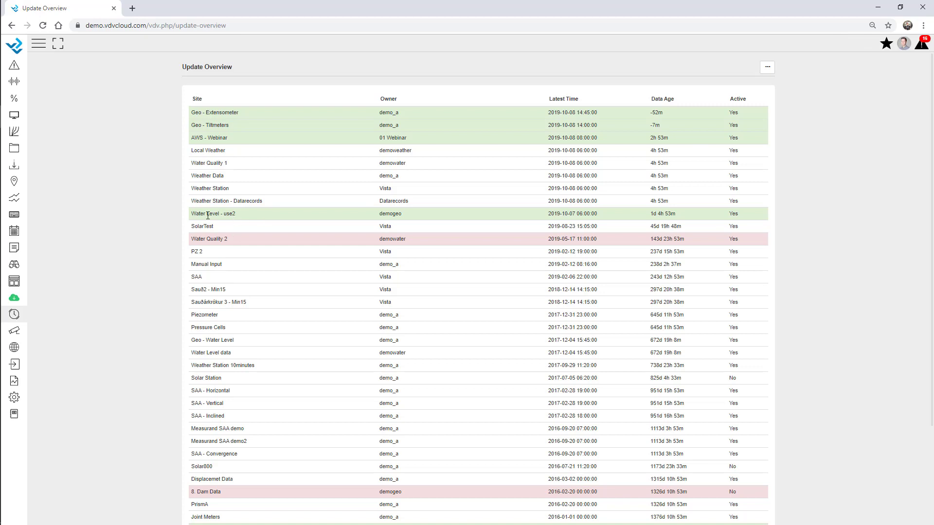
Step: Go to the Virtual Variable page from the Setup menu
click(14, 398)
click(67, 76)
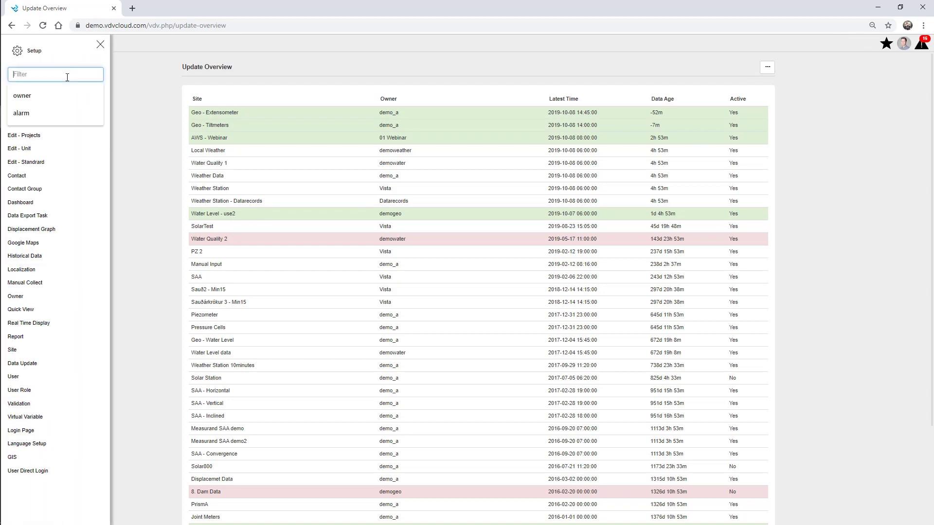
click(36, 417)
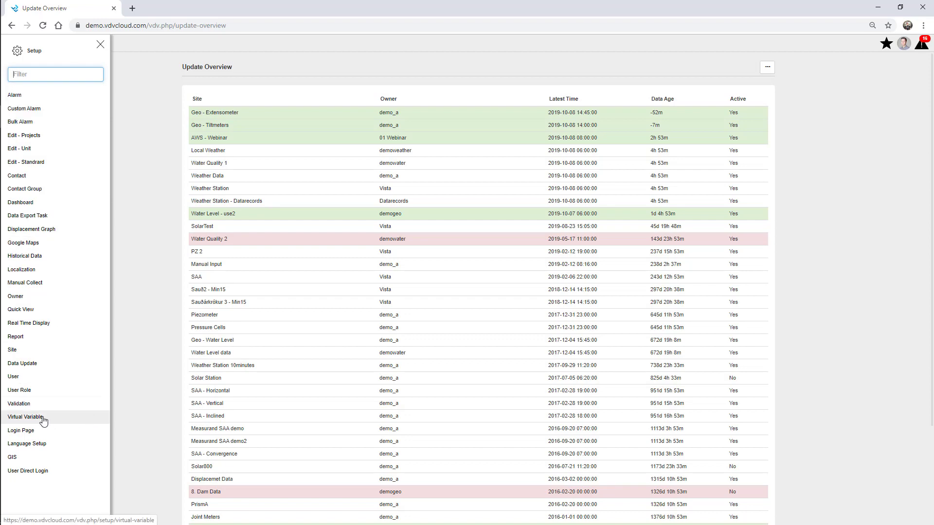
click(100, 45)
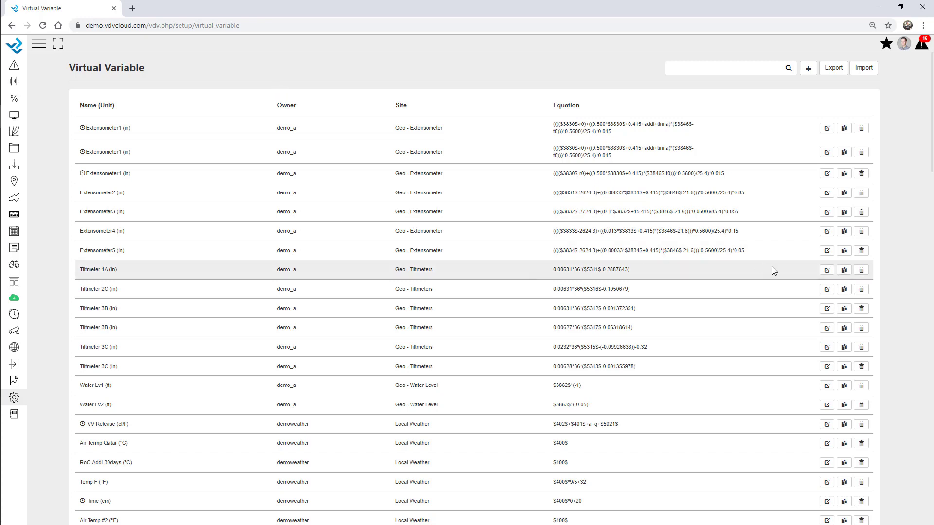
Step: Edit Tiltmeter 1A, check the available equation functions, and show its -0.06757 calculation example
click(827, 271)
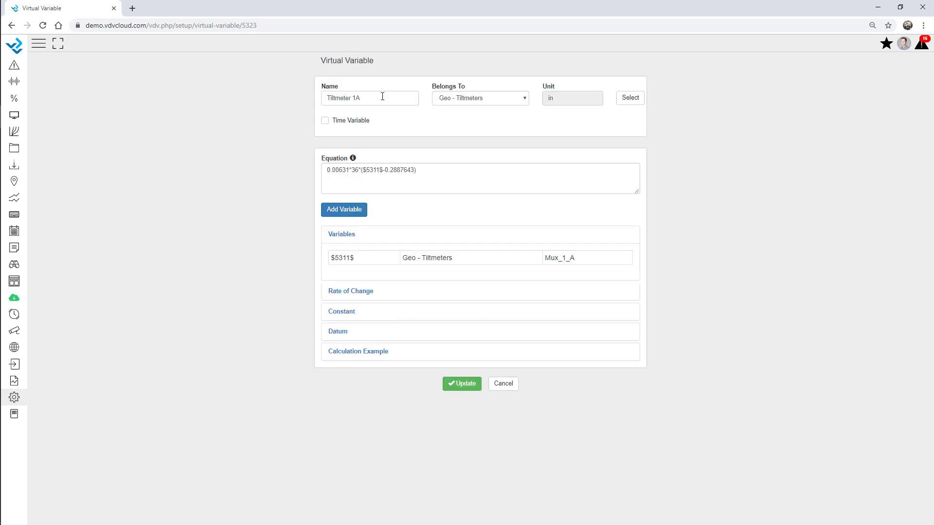
drag(435, 173, 316, 171)
click(270, 173)
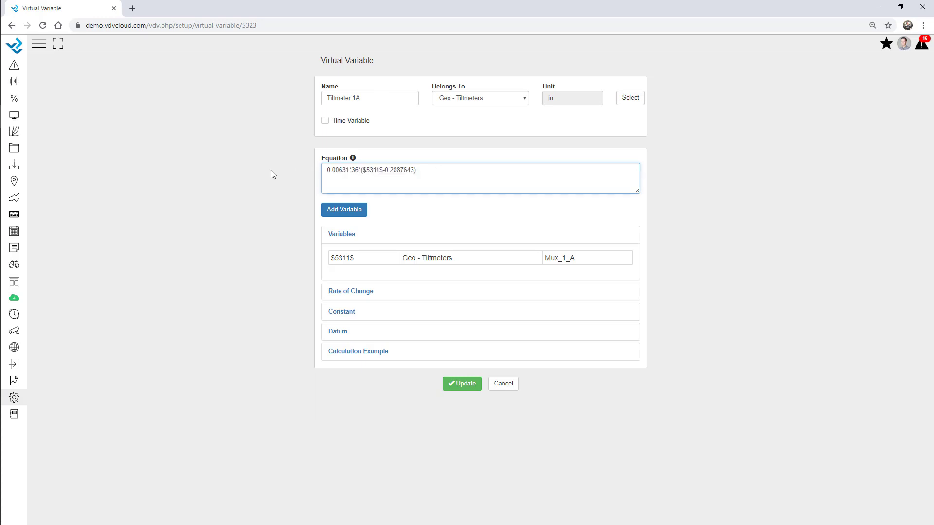
click(352, 159)
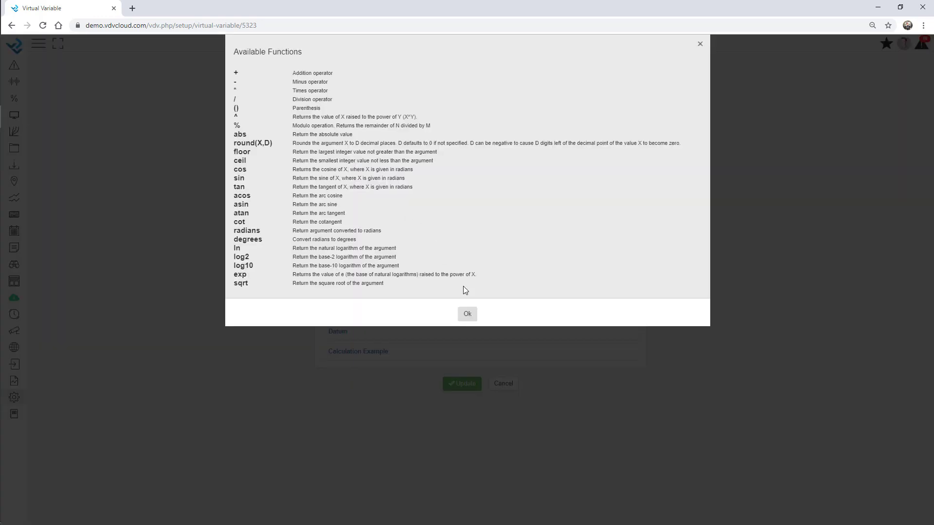
click(467, 315)
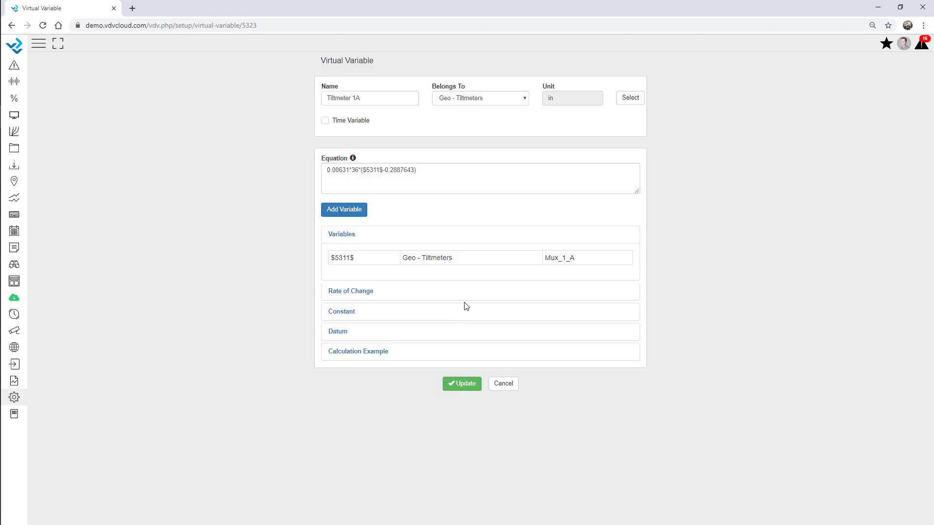
click(432, 173)
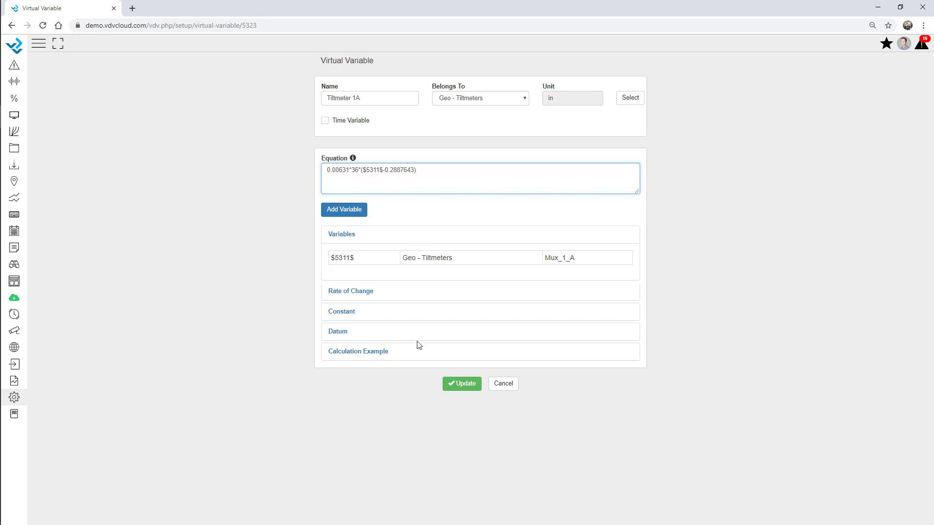
click(376, 354)
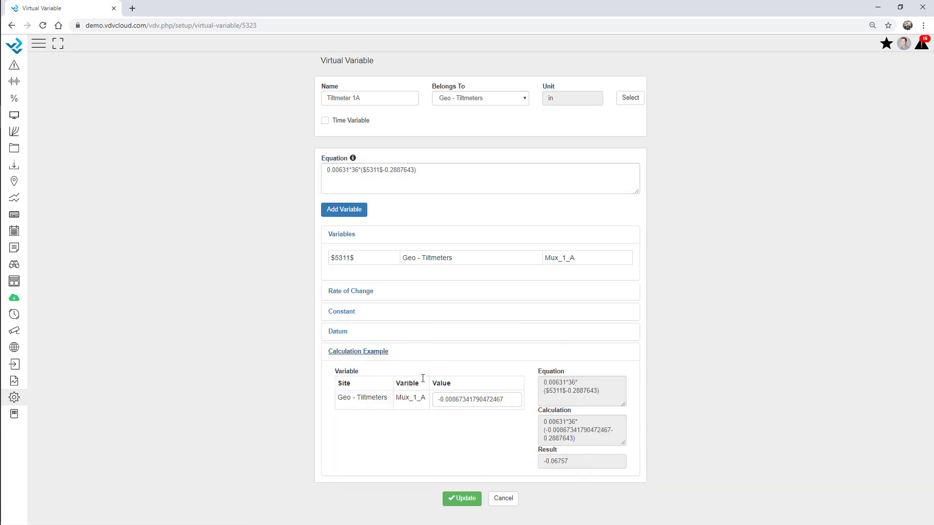
click(336, 332)
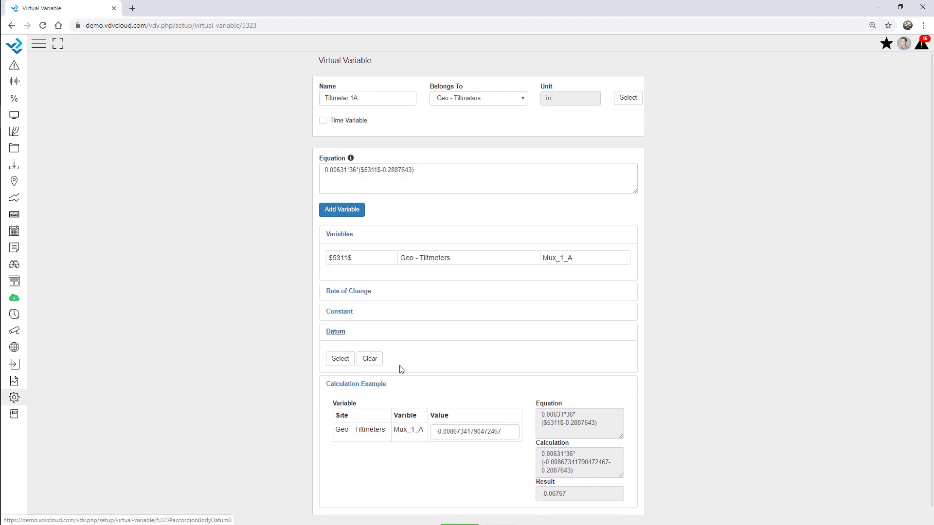
click(341, 359)
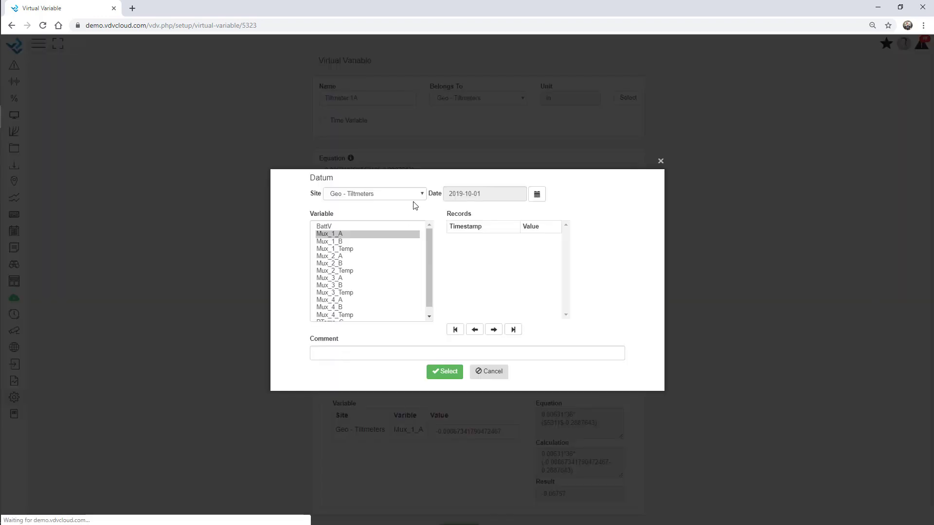
click(450, 372)
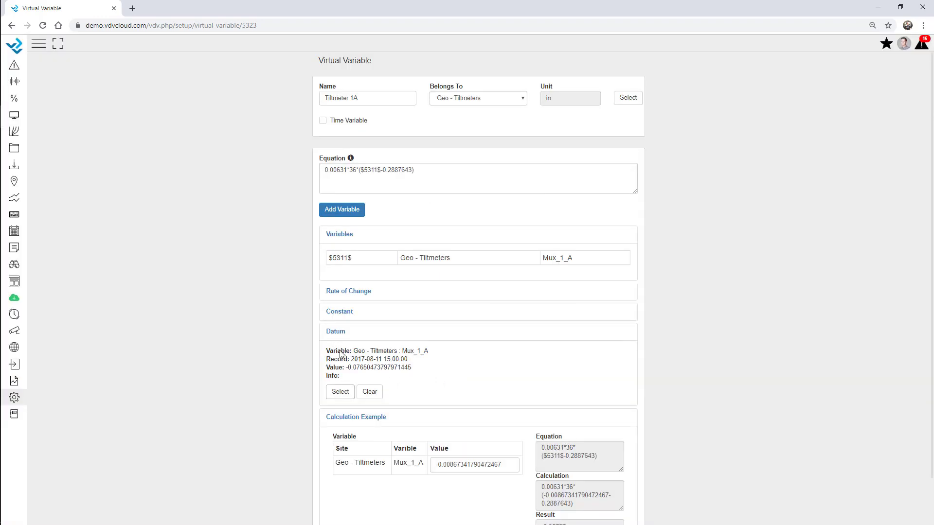
Step: Replace 0.2887643 in the equation with 'datum', giving a 0.01541 example result
click(430, 172)
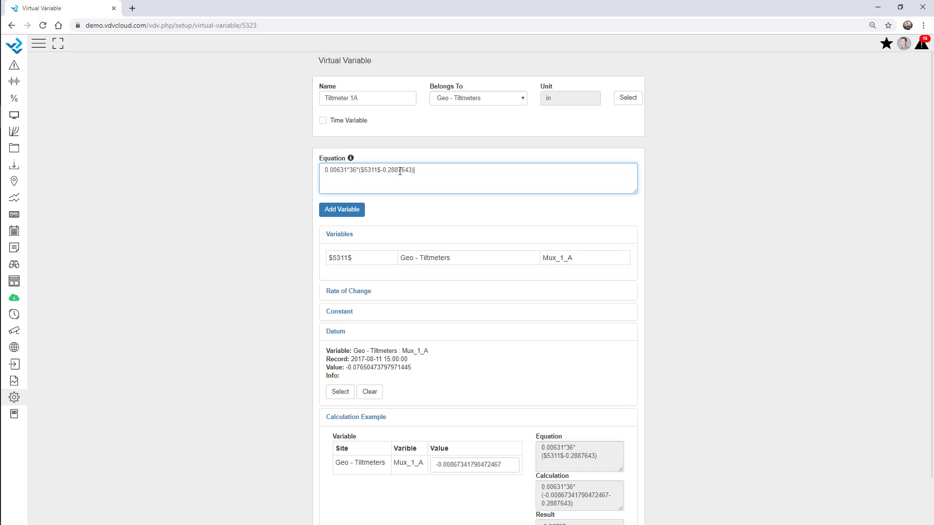
drag(413, 171, 386, 168)
text(datum)
click(232, 221)
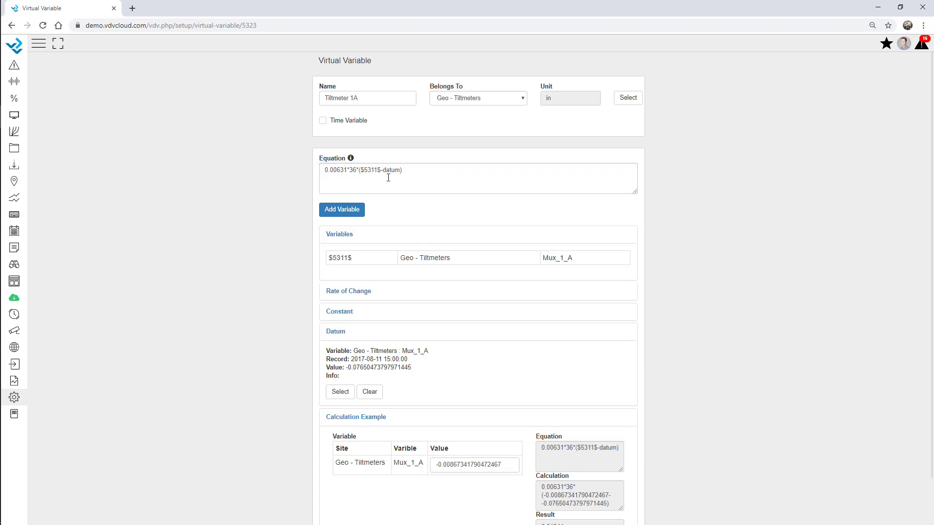
click(339, 333)
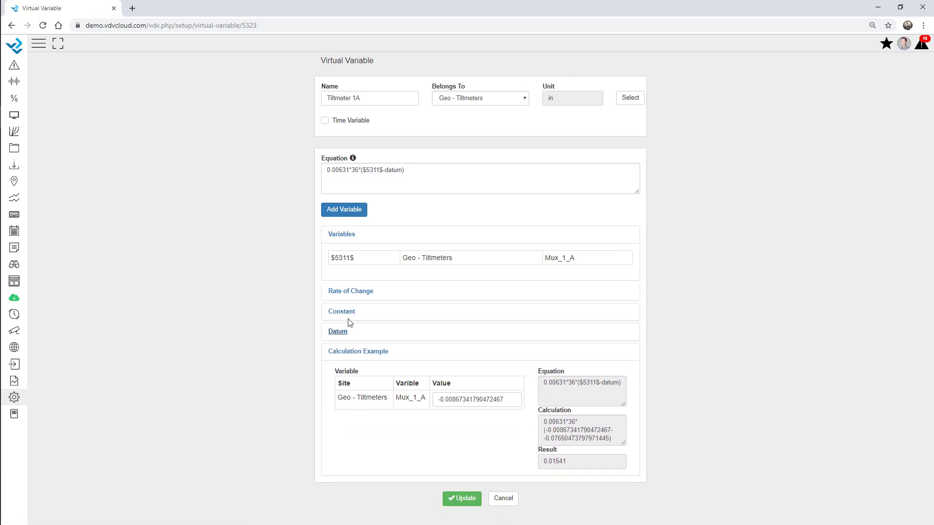
Step: Add a constant named b with value 0.00631 copied from the equation
click(346, 353)
click(344, 314)
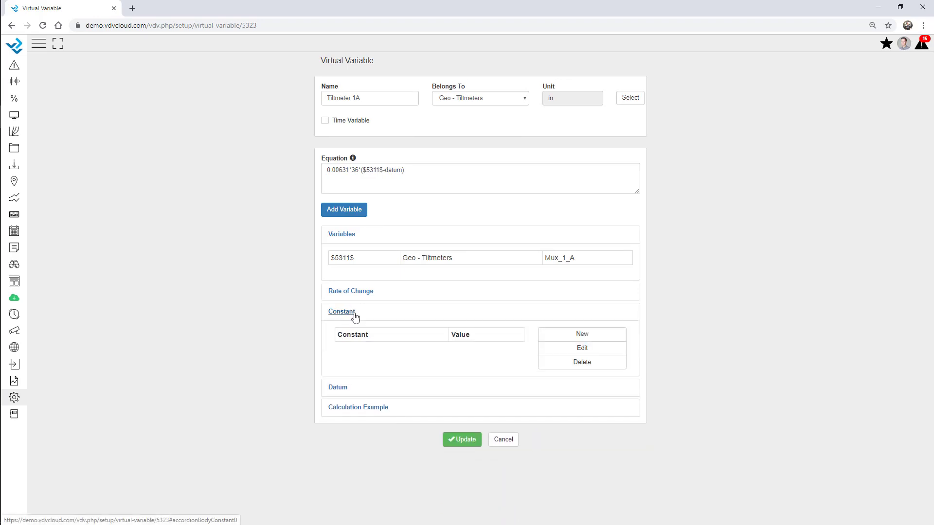
drag(327, 171, 351, 172)
key(ctrl+c)
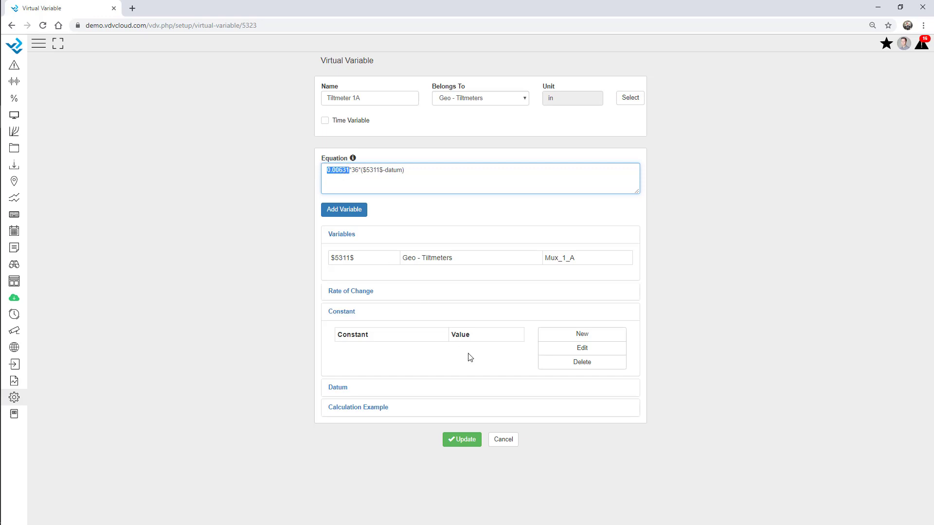
click(586, 336)
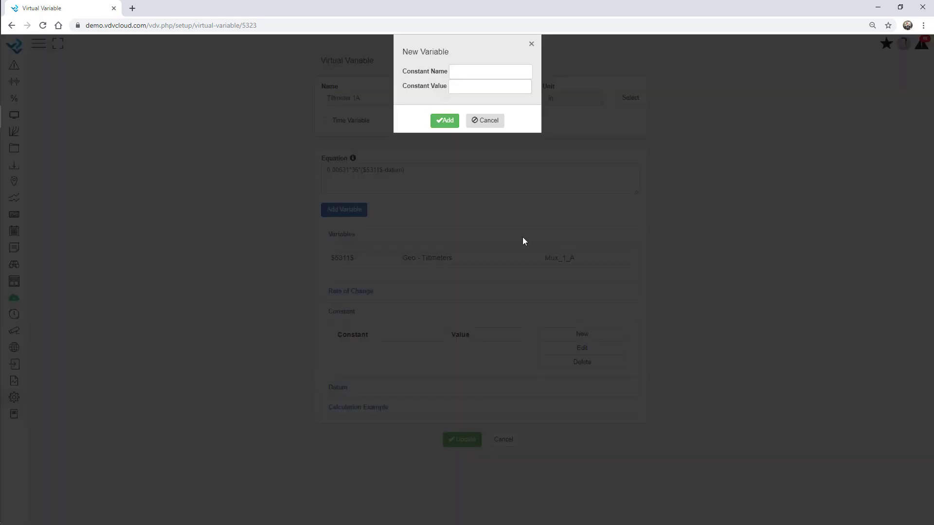
click(463, 87)
key(ctrl+v)
click(445, 121)
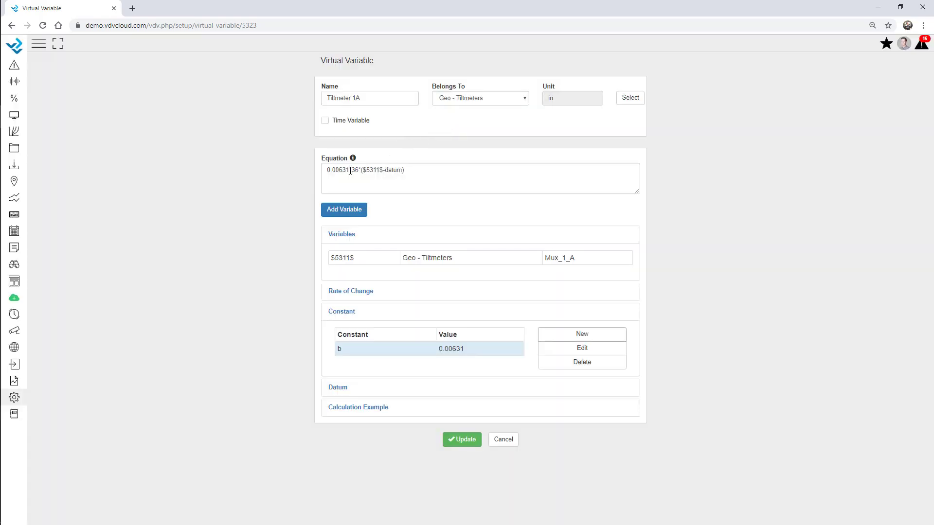
Step: Replace the leading 0.00631 in the equation with b, making it b*36*($5311$-datum)
drag(350, 171, 322, 169)
text(b)
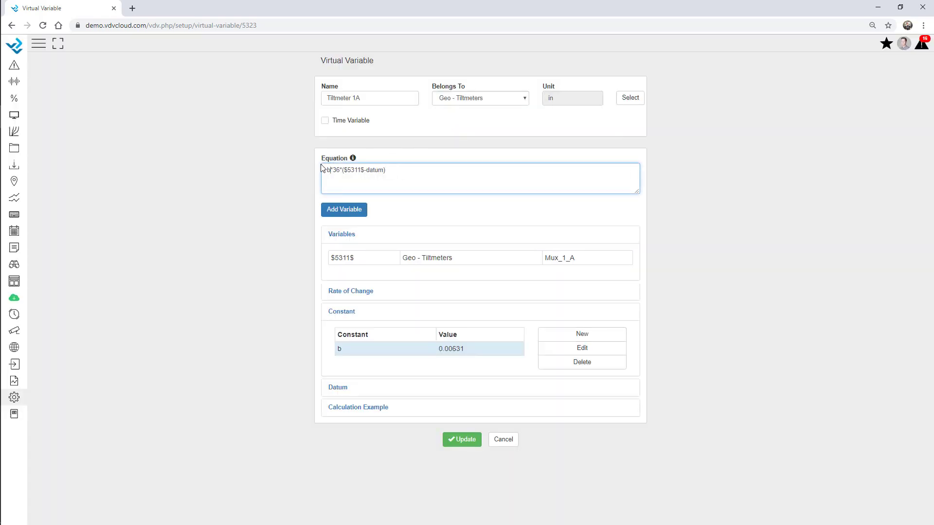
click(270, 201)
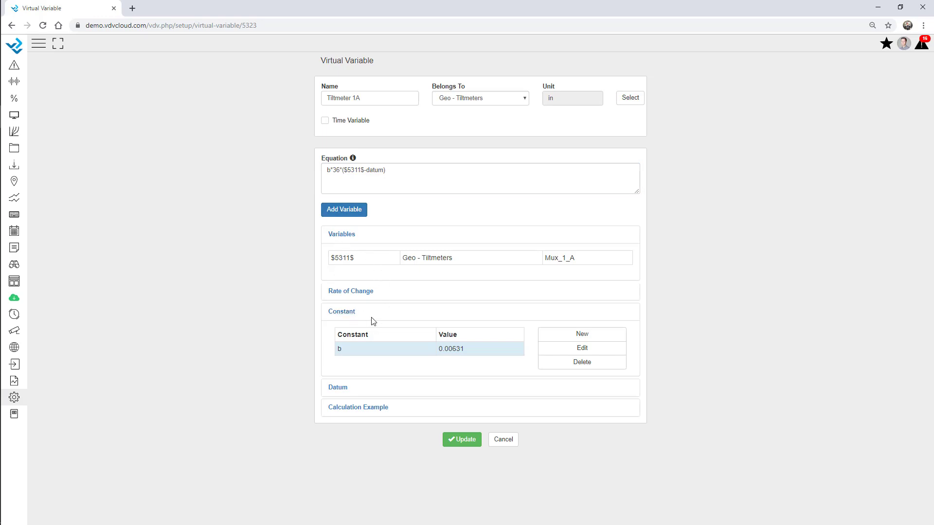
click(352, 313)
Step: Activate Tiltmeter 1A's rate of change with a 24-hour interval and precision 2
click(368, 293)
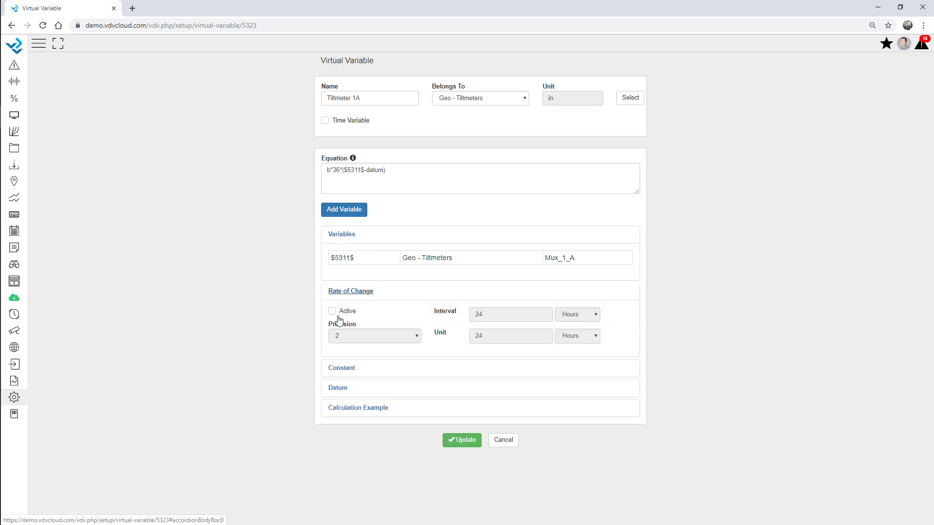
click(333, 311)
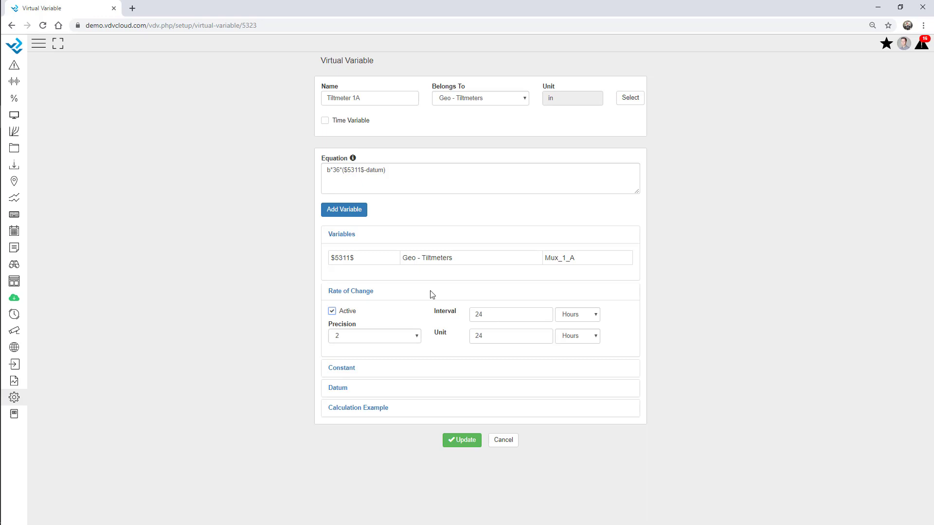
click(352, 293)
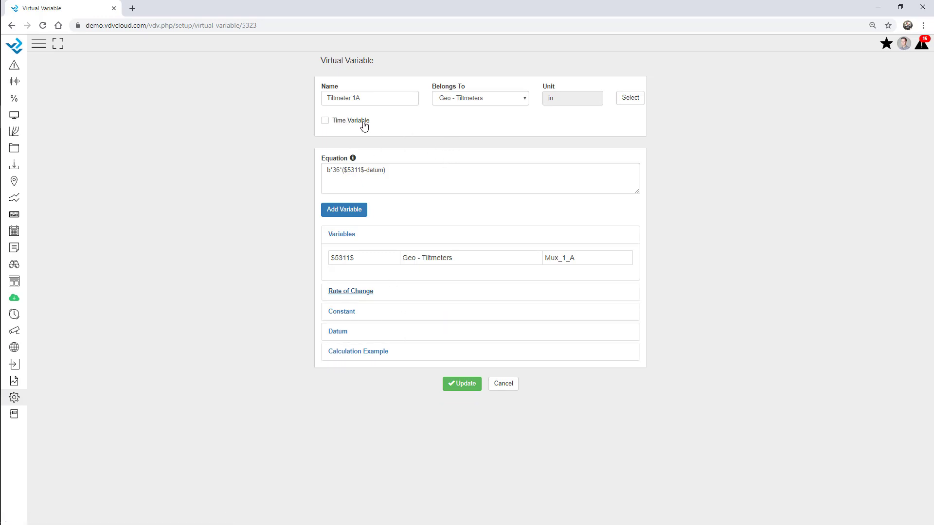
Step: Make Tiltmeter 1A time-based, with the first period starting 2018-02-01
click(325, 121)
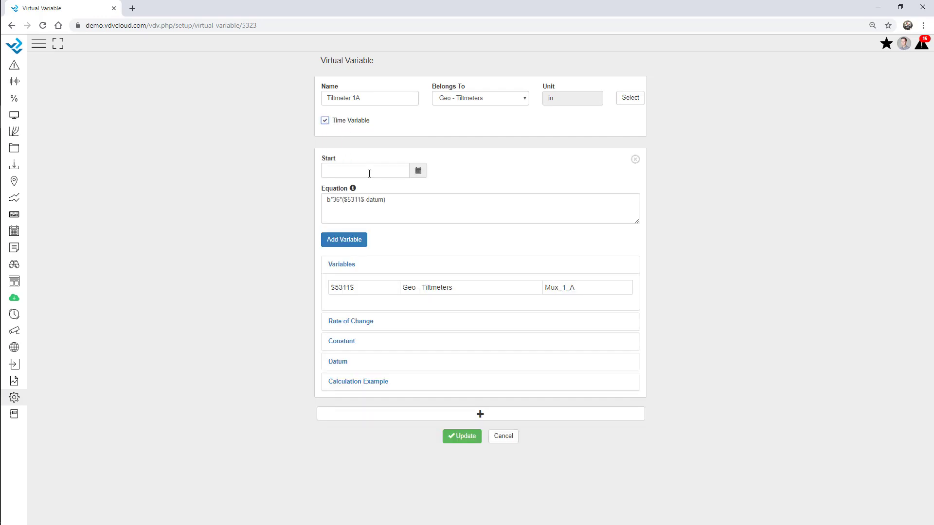
click(345, 169)
click(417, 175)
click(377, 188)
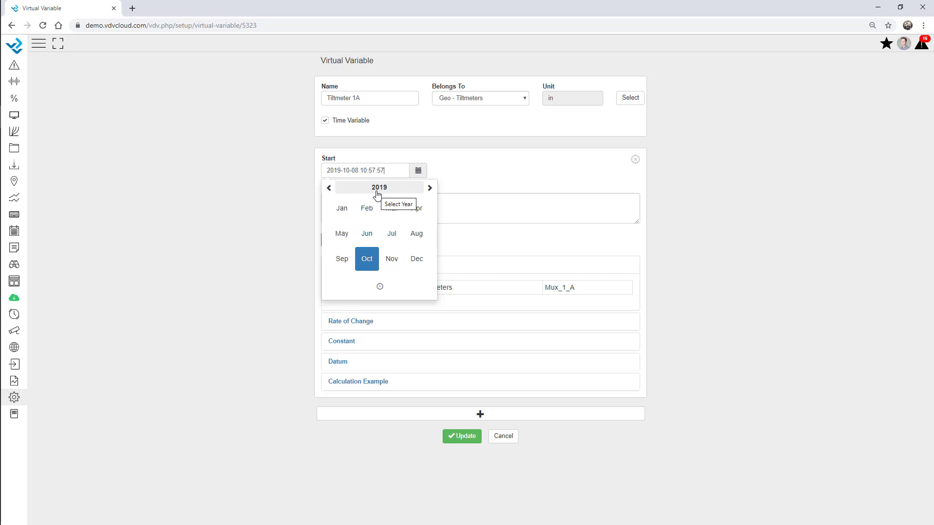
click(329, 188)
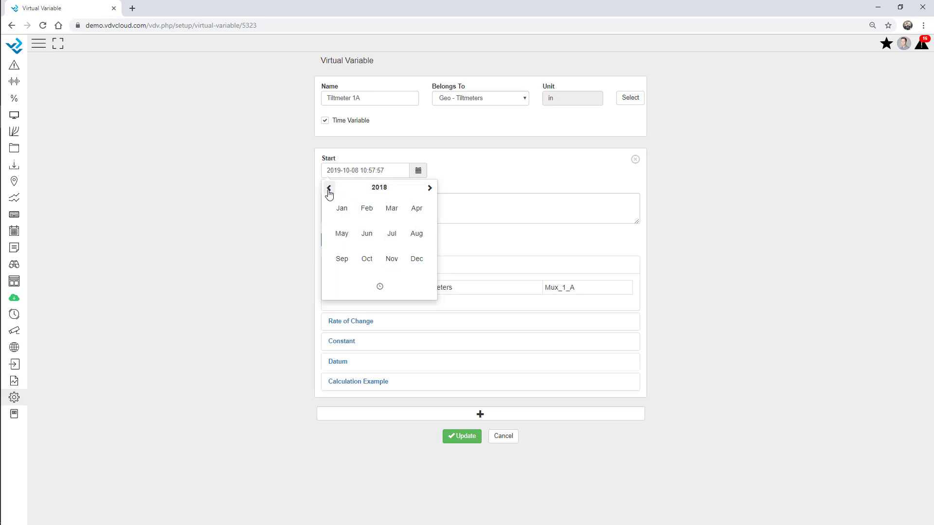
click(368, 221)
click(397, 215)
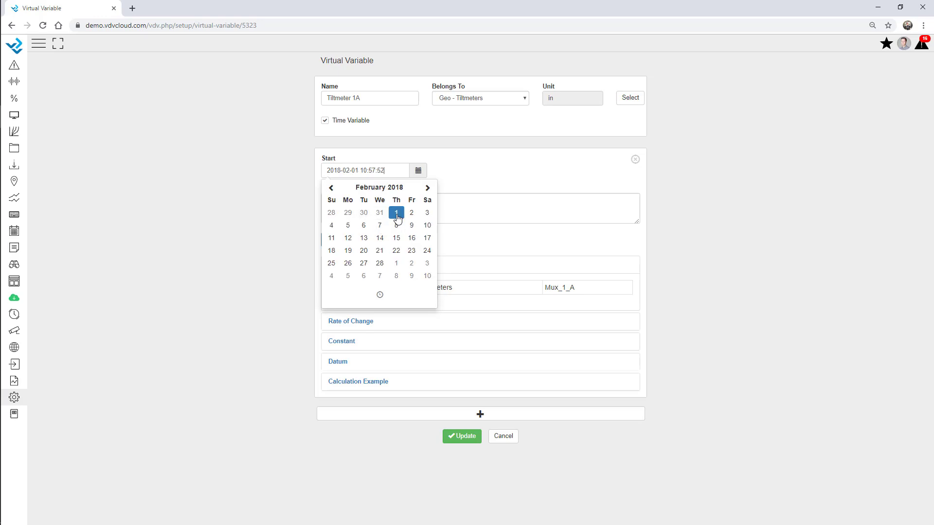
click(461, 175)
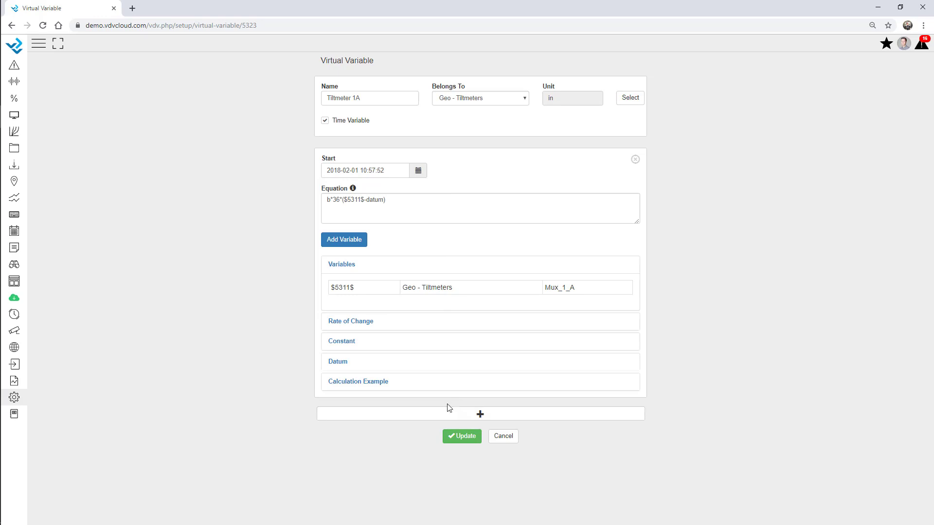
Step: Add a second period with equation b*36*($5311$-datum)+0.05 starting 2019-10-07
click(481, 416)
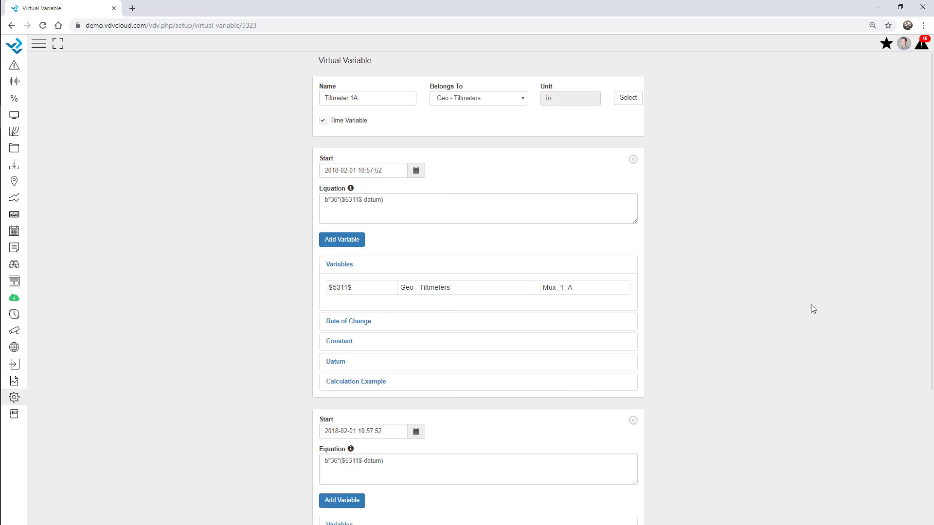
scroll(810, 304, down, 4)
click(347, 419)
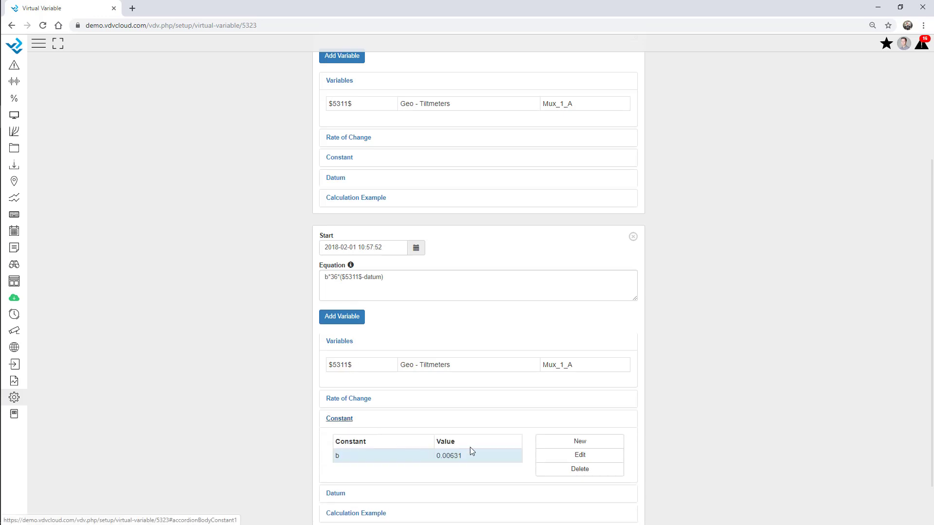
scroll(470, 452, down, 2)
click(396, 223)
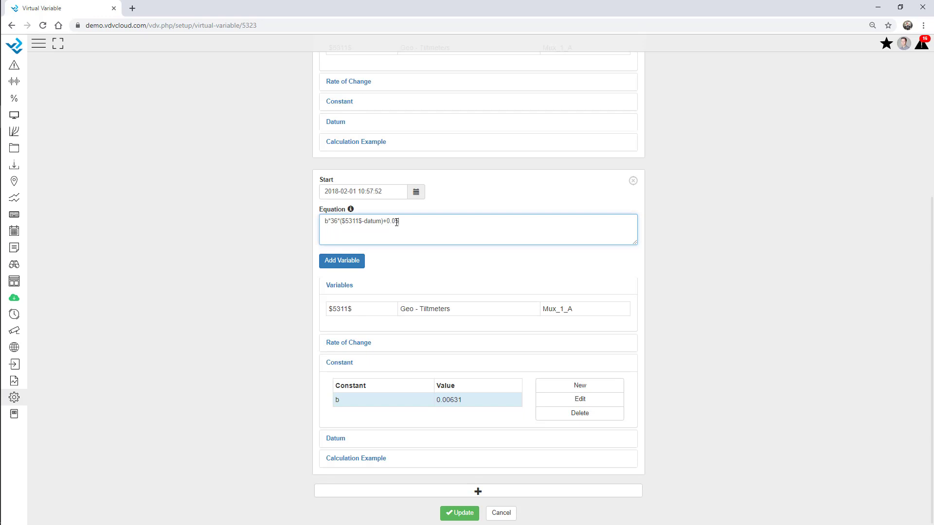
click(280, 244)
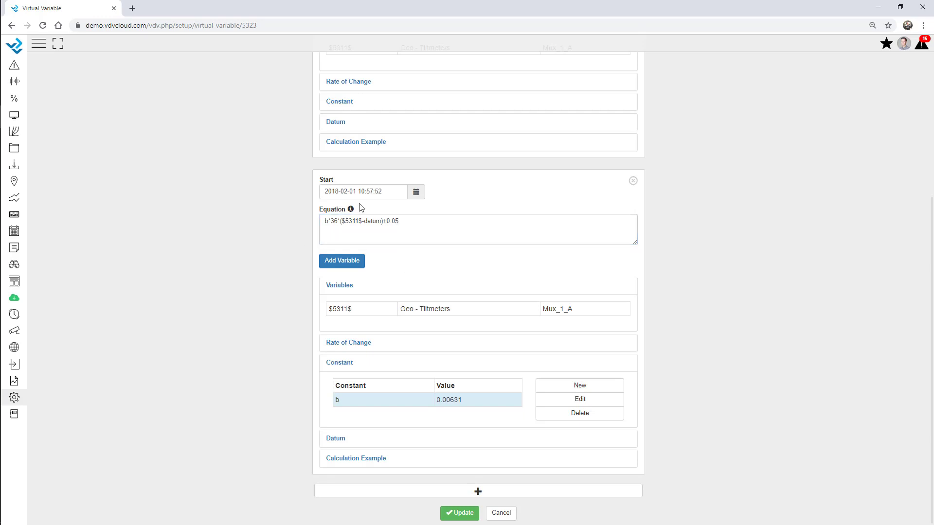
click(415, 197)
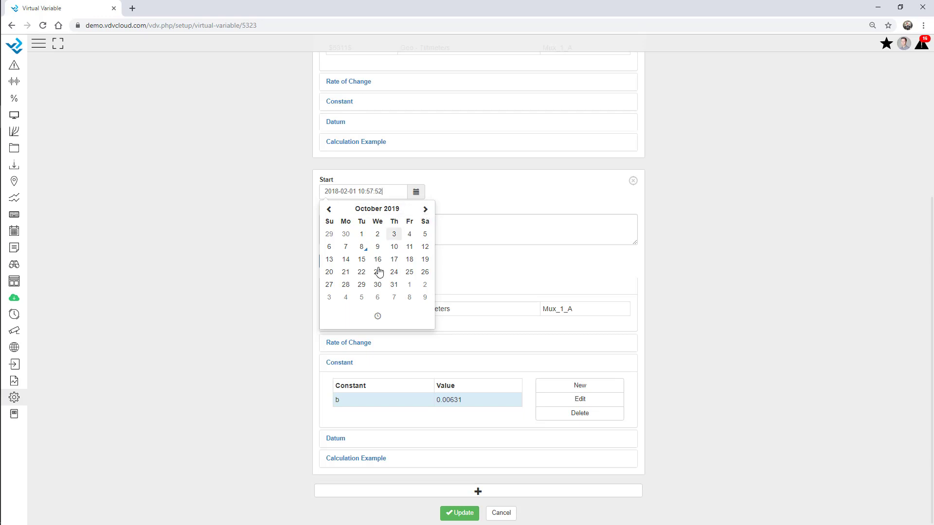
click(345, 247)
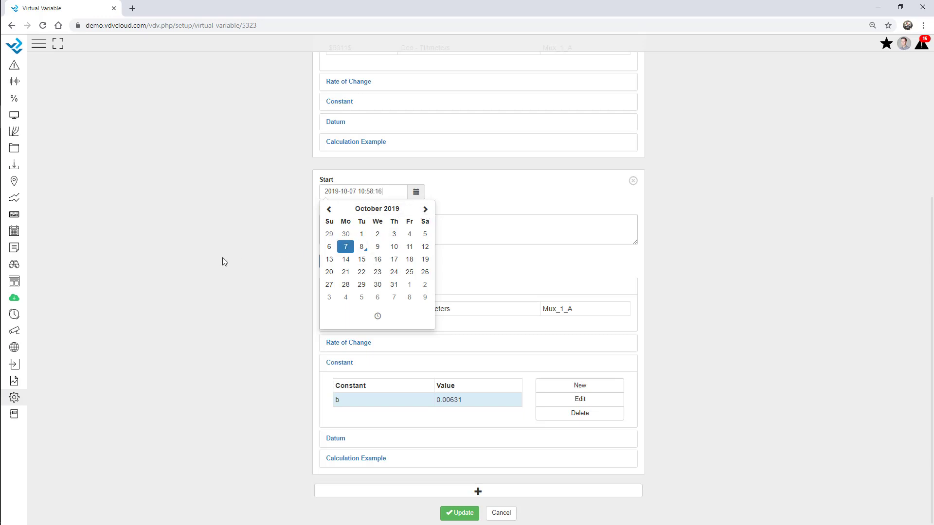
click(258, 254)
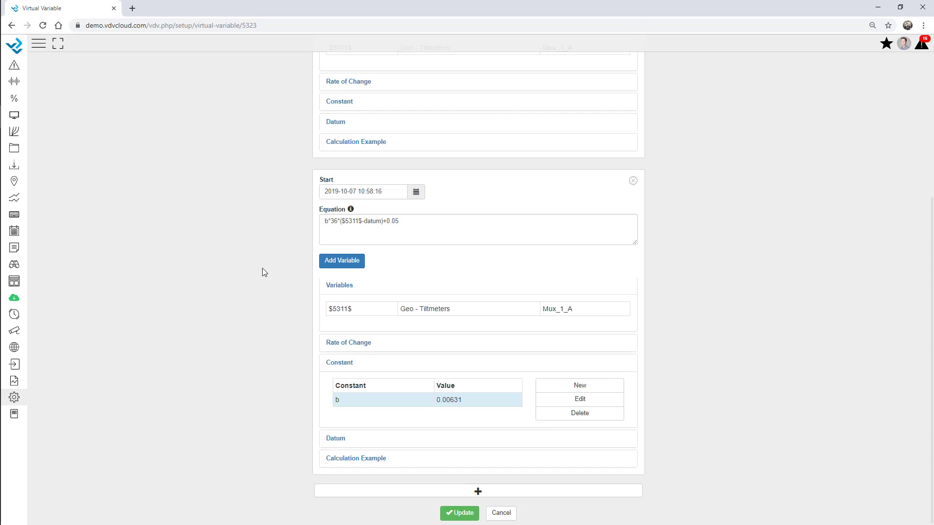
Step: Review the second period's equation and save Tiltmeter 1A with Update
scroll(400, 234, up, 3)
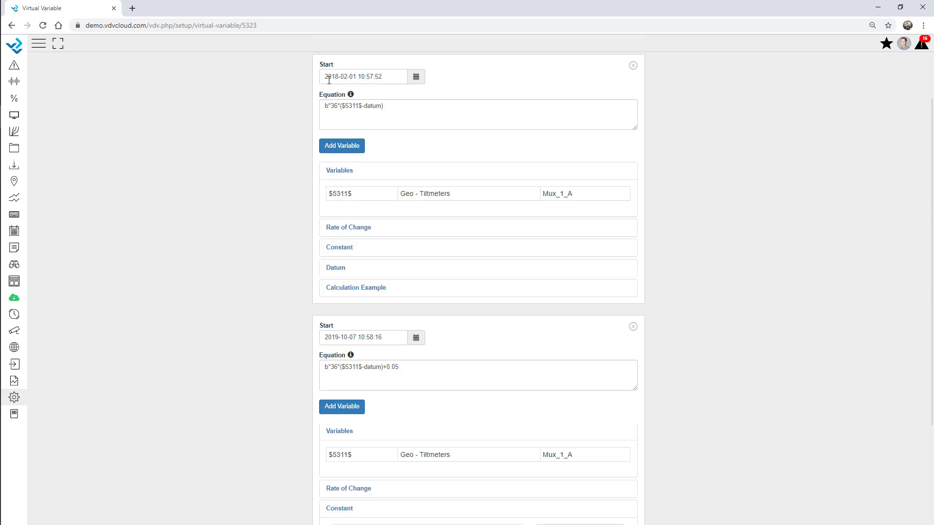
scroll(361, 302, down, 3)
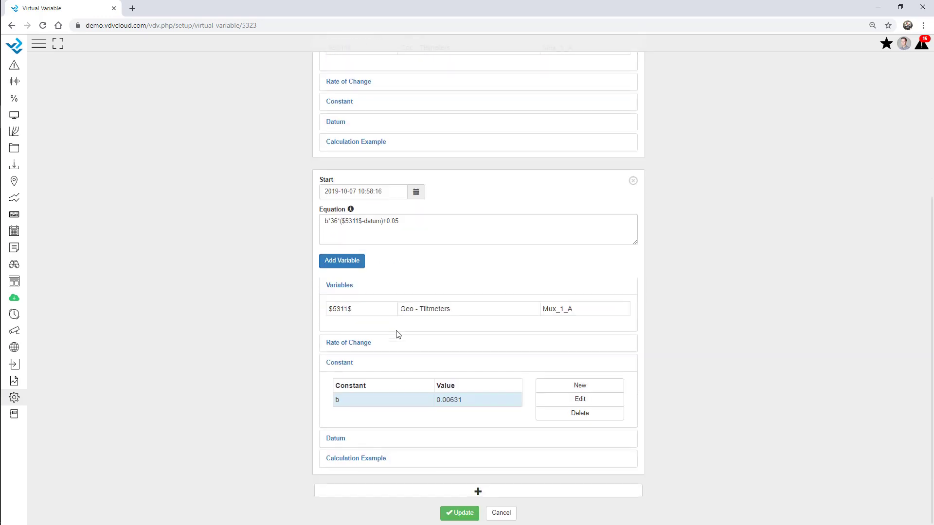
drag(404, 223, 300, 229)
click(249, 230)
click(460, 513)
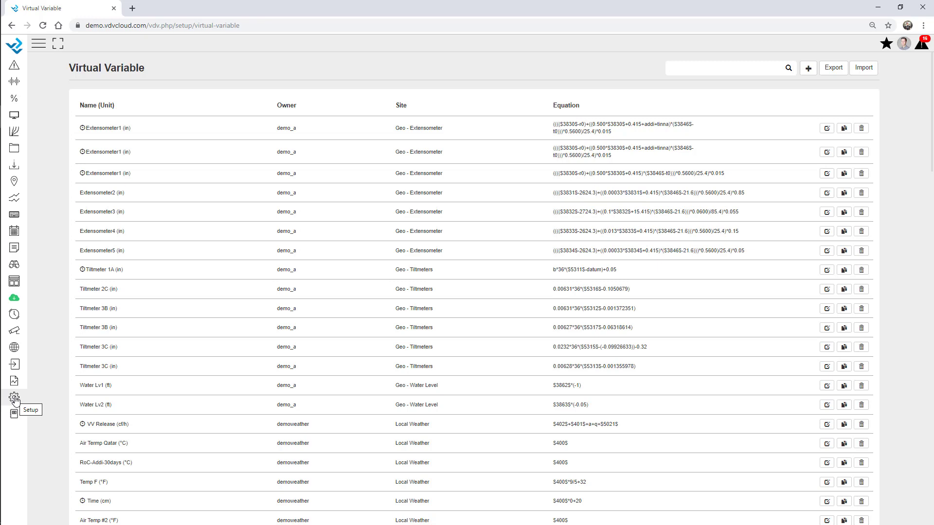
Step: Go to the User setup page and start a new user
click(14, 399)
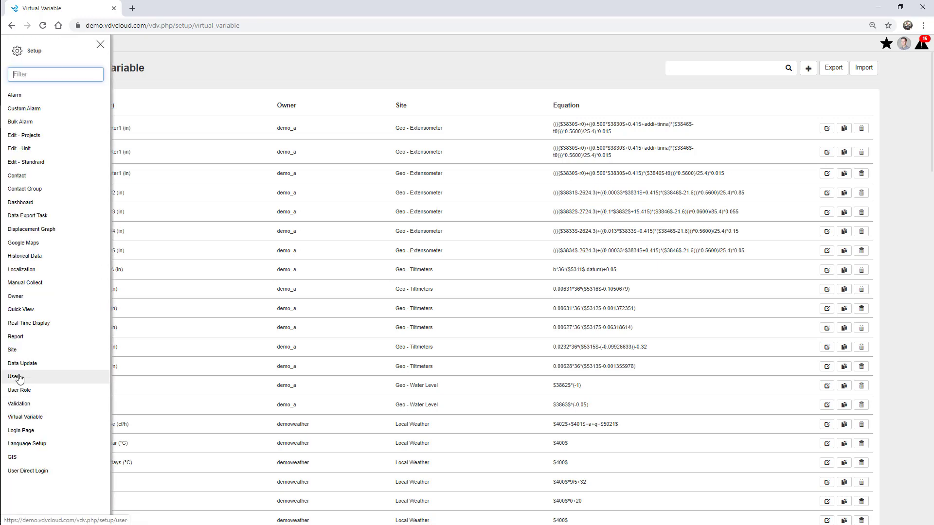
click(19, 377)
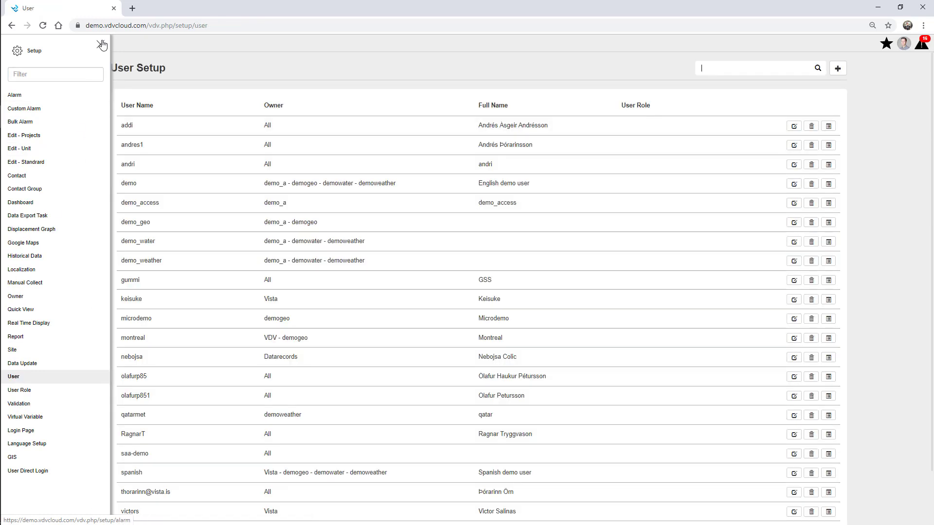
click(100, 44)
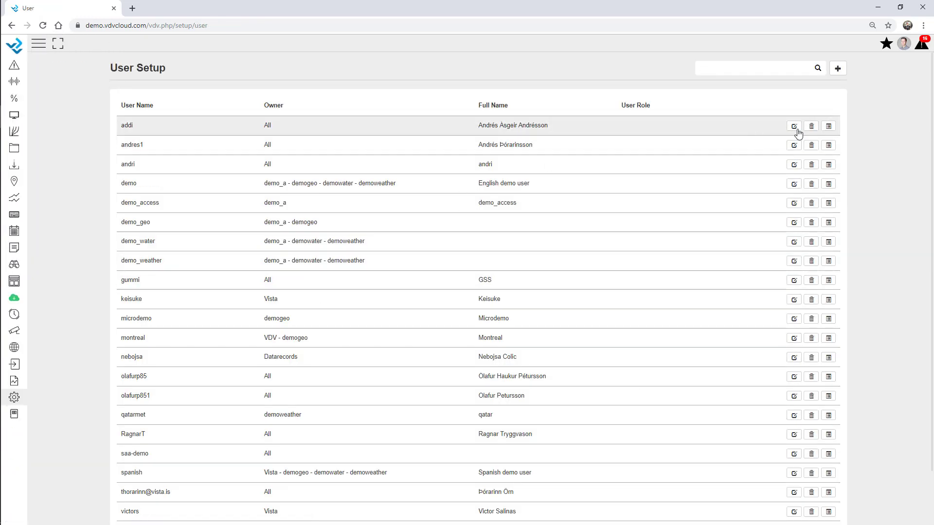
click(838, 69)
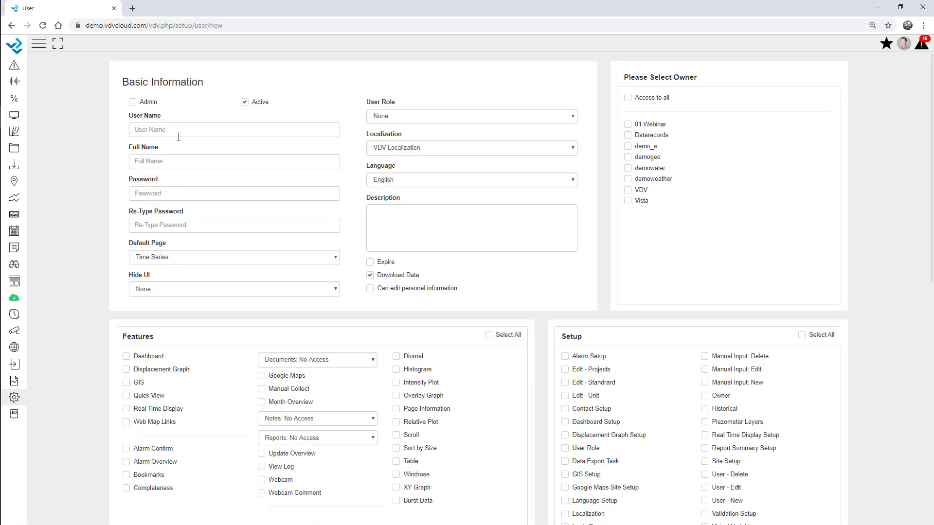
Step: Enter the new user's user name, full name and password, retyped to confirm
click(175, 129)
text(01webinar)
click(164, 161)
text(Webinar1234)
click(171, 224)
text(1)
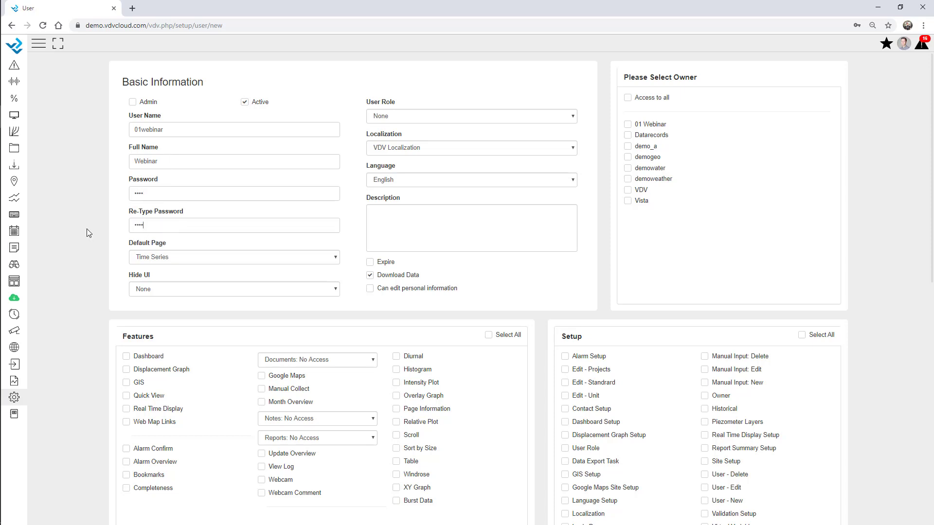
click(146, 261)
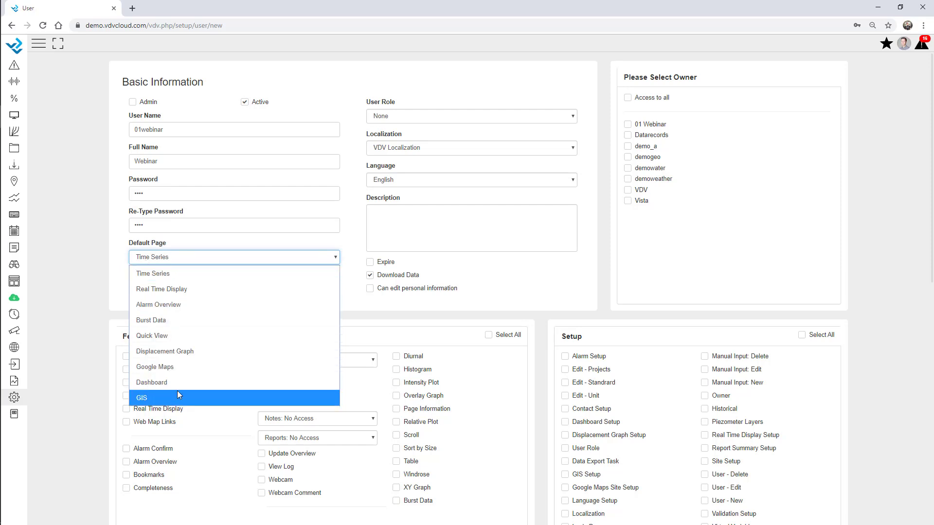
Step: Set Dashboard as default page, leave expiry off, and assign owner 01 Webinar
click(168, 381)
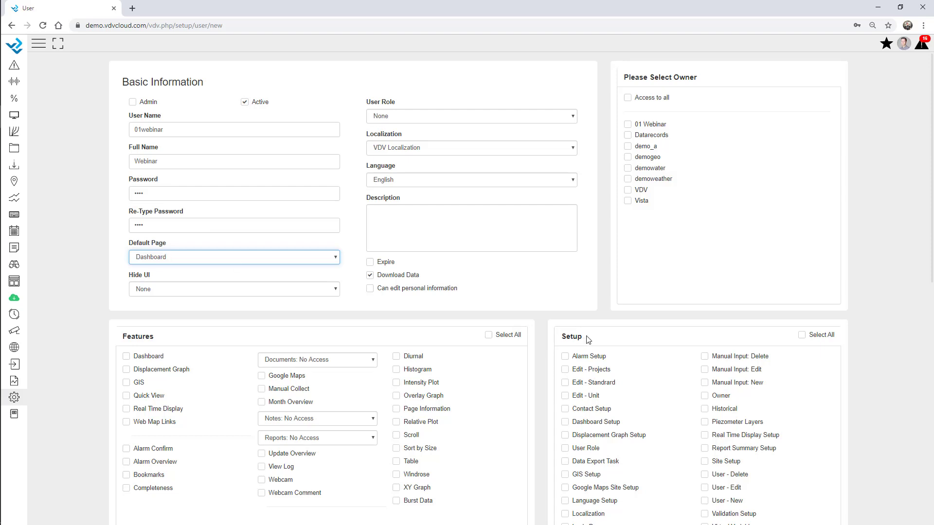
click(370, 262)
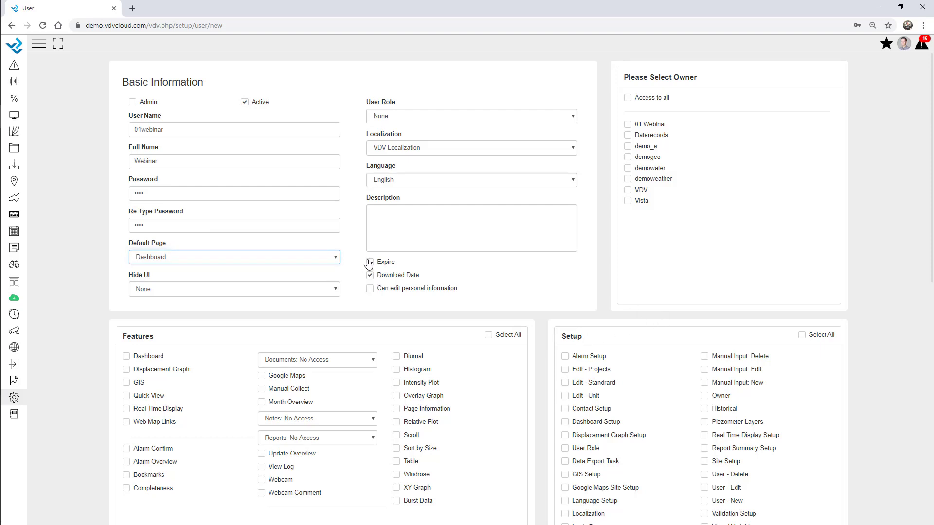
click(374, 278)
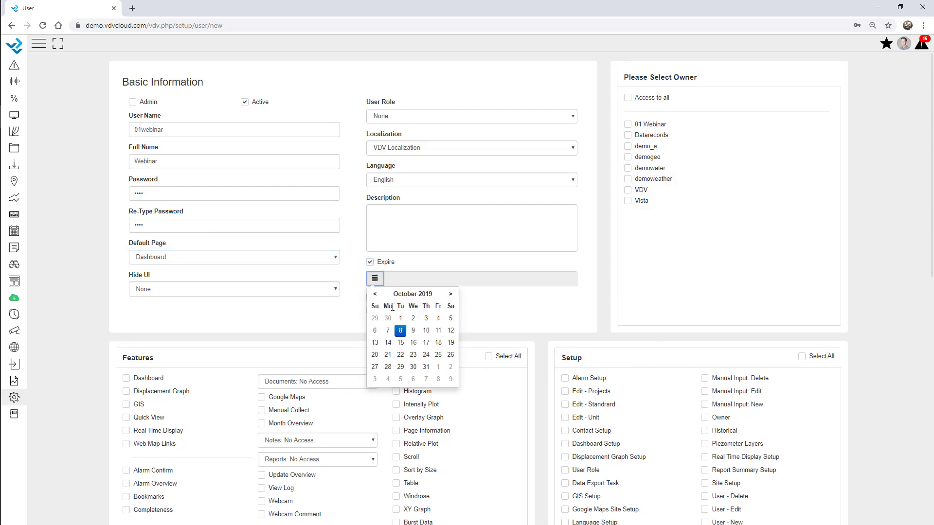
click(450, 294)
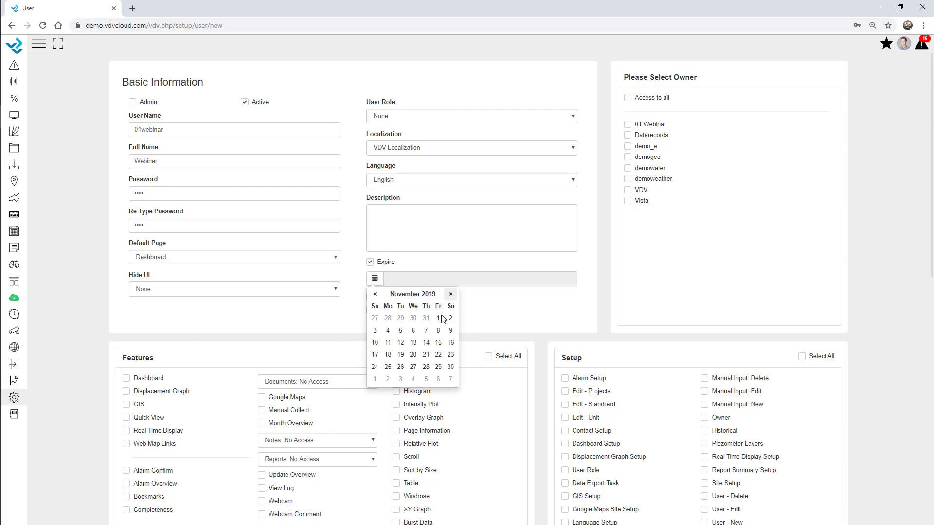
click(439, 319)
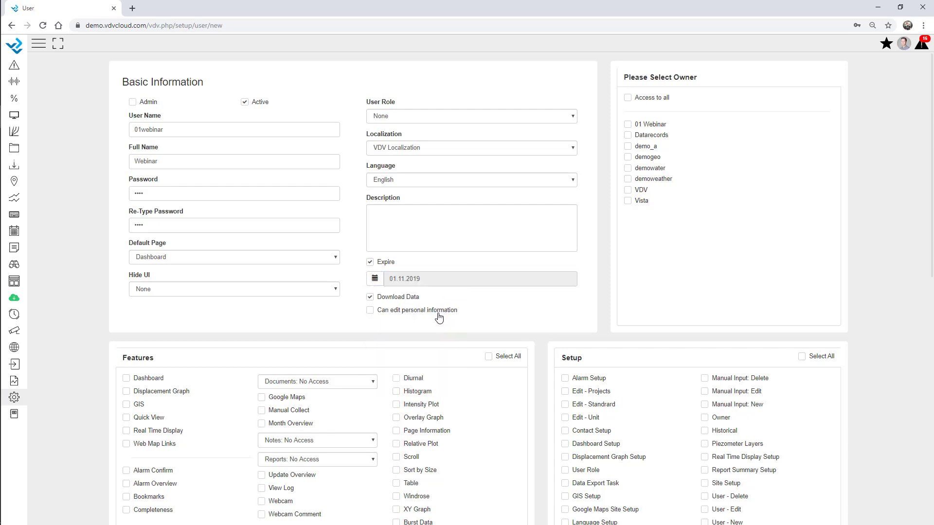
click(370, 263)
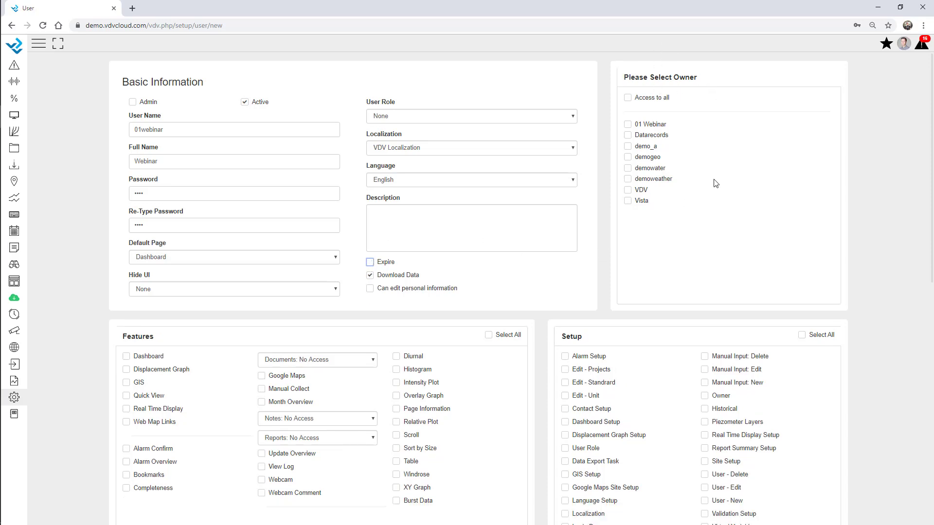
click(627, 126)
Step: Grant the Dashboard, Real Time Display, Alarm Overview and Bookmarks features
scroll(108, 277, down, 4)
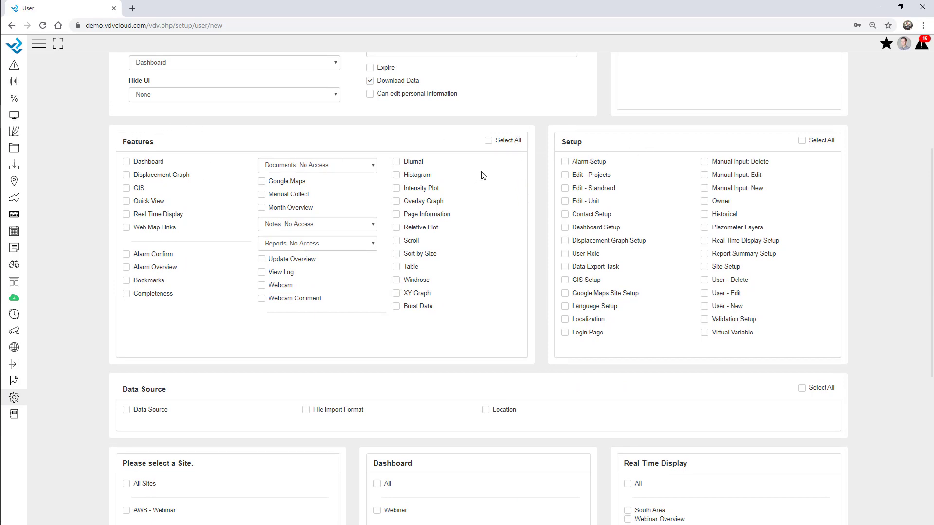
click(127, 162)
click(126, 214)
click(127, 268)
click(127, 282)
Step: Set Documents and Notes to Edit, and grant Update Overview and Alarm Setup
click(321, 166)
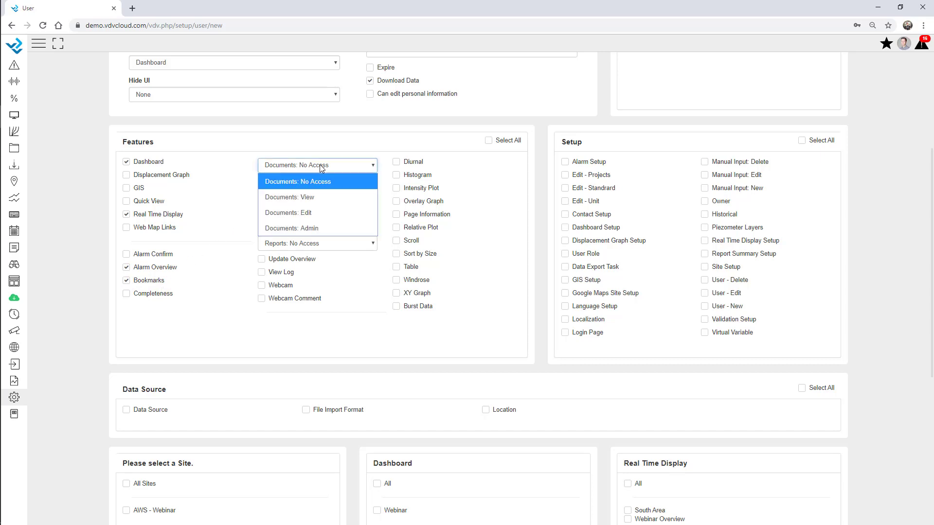
click(319, 213)
click(323, 225)
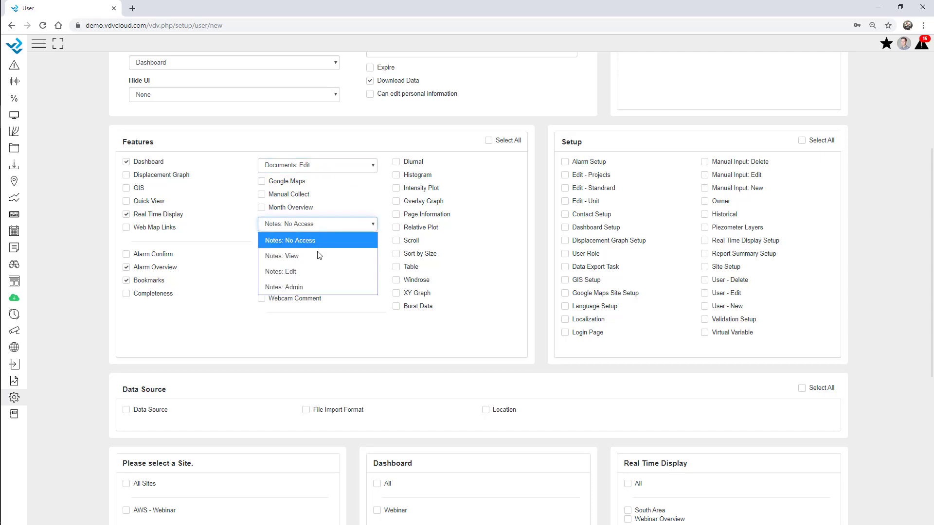
click(312, 272)
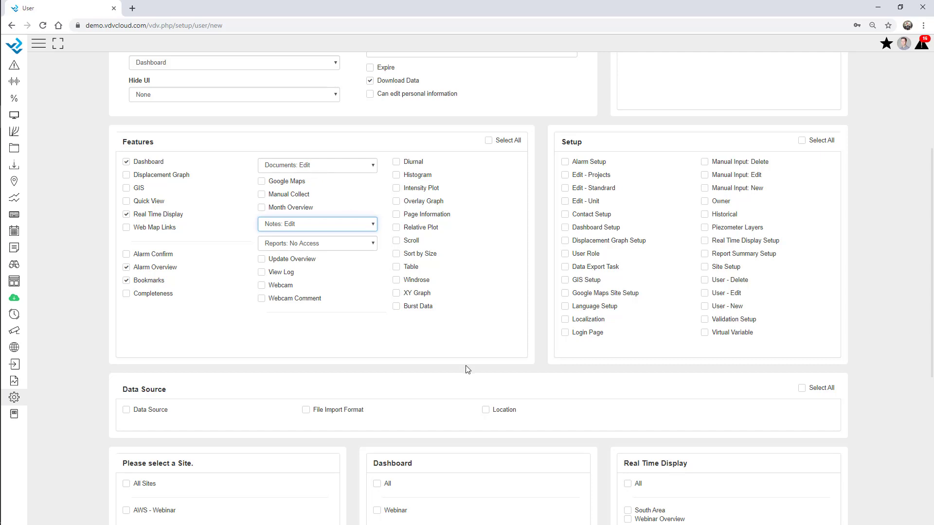
click(289, 261)
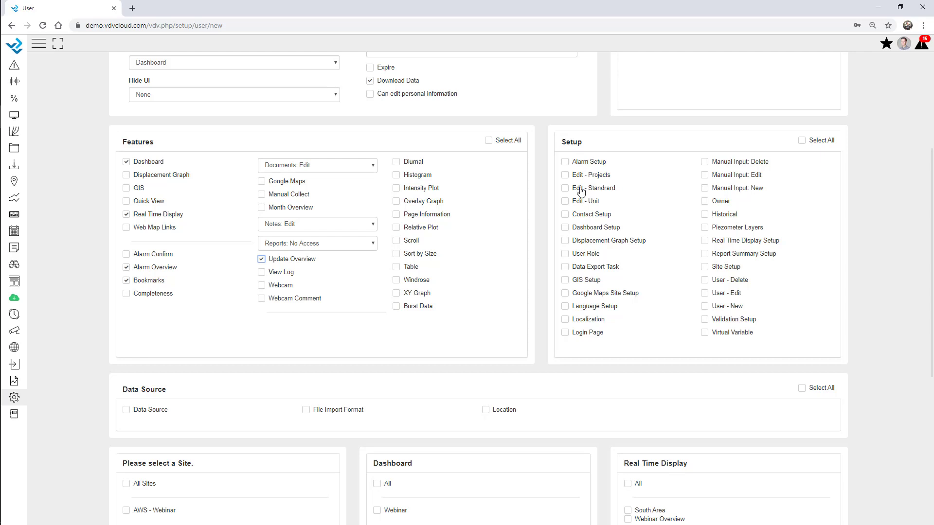
drag(574, 166, 608, 171)
click(565, 162)
Step: Give the new user access to all dashboards and all Real Time Displays
scroll(567, 167, down, 6)
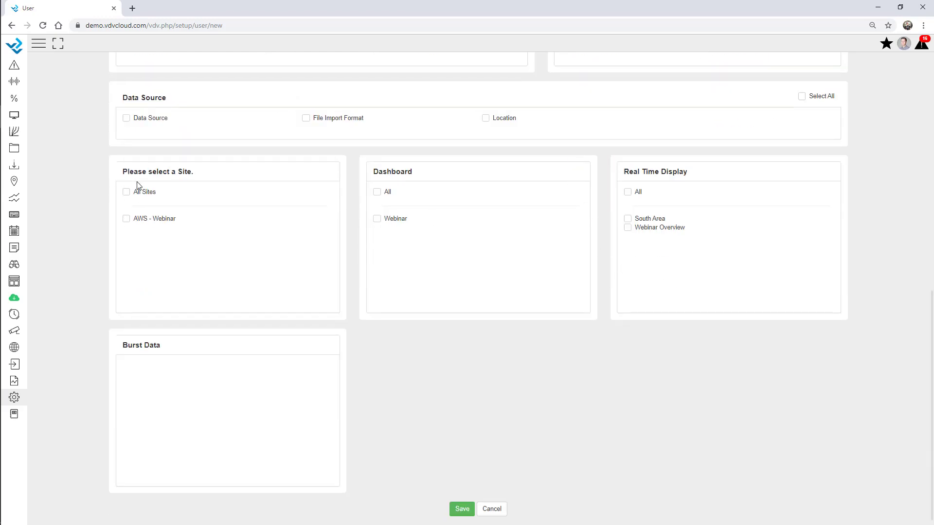
double_click(189, 174)
double_click(394, 173)
double_click(659, 171)
click(673, 172)
click(377, 193)
click(627, 192)
click(628, 228)
click(628, 193)
Step: Save the new user account from the bottom of the form
scroll(393, 284, up, 9)
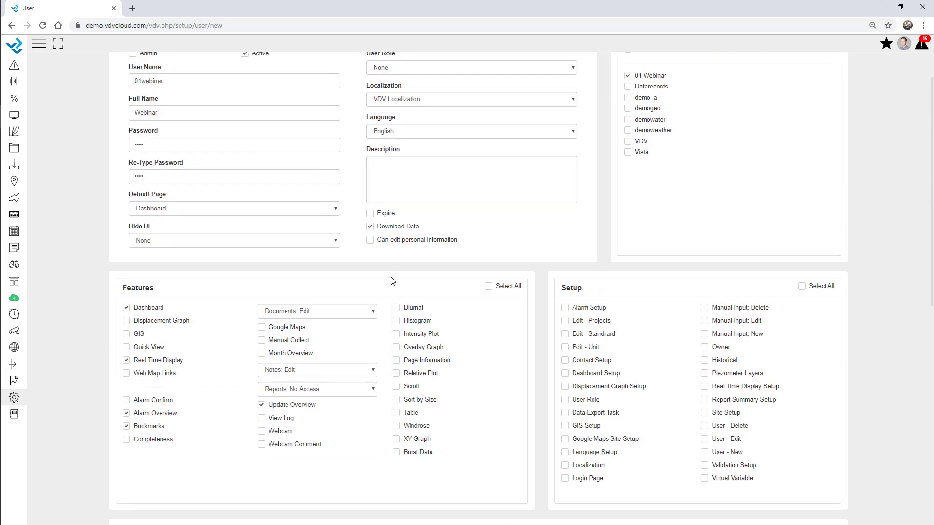
scroll(393, 281, down, 9)
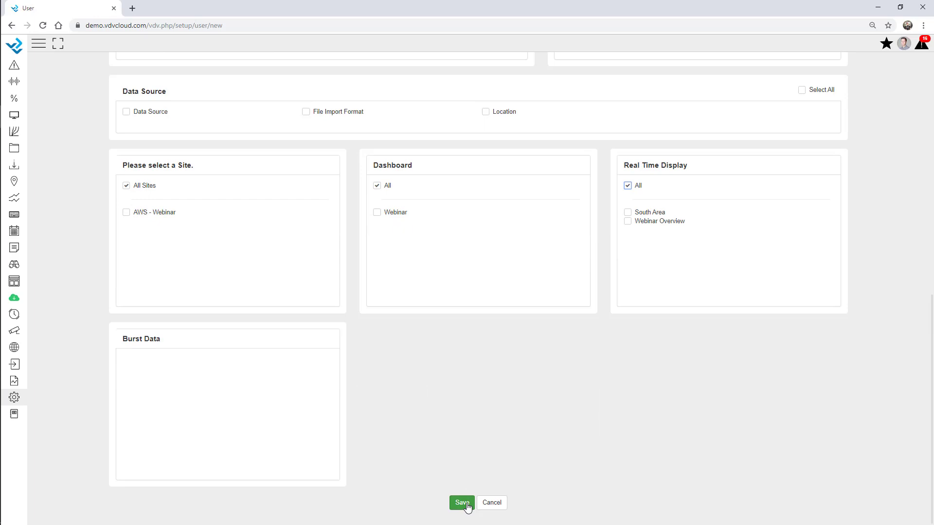
click(462, 503)
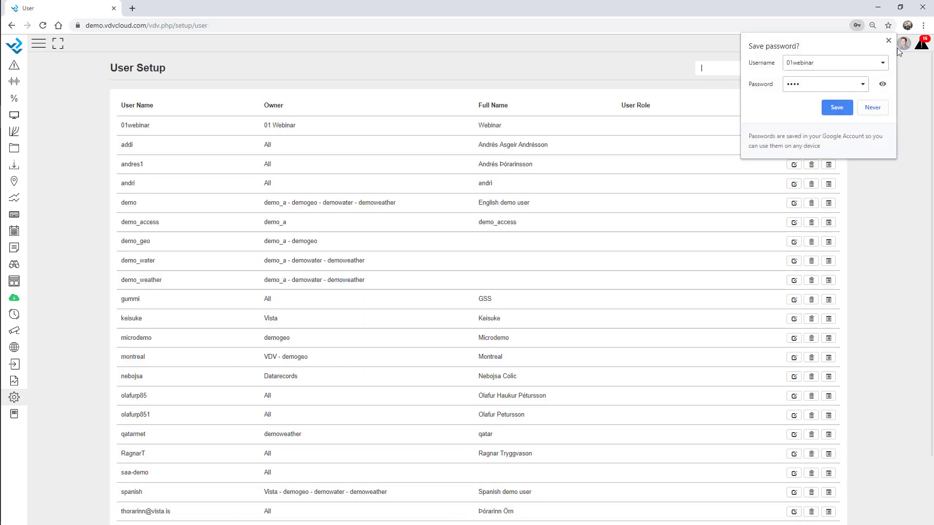
click(889, 41)
key(super+s)
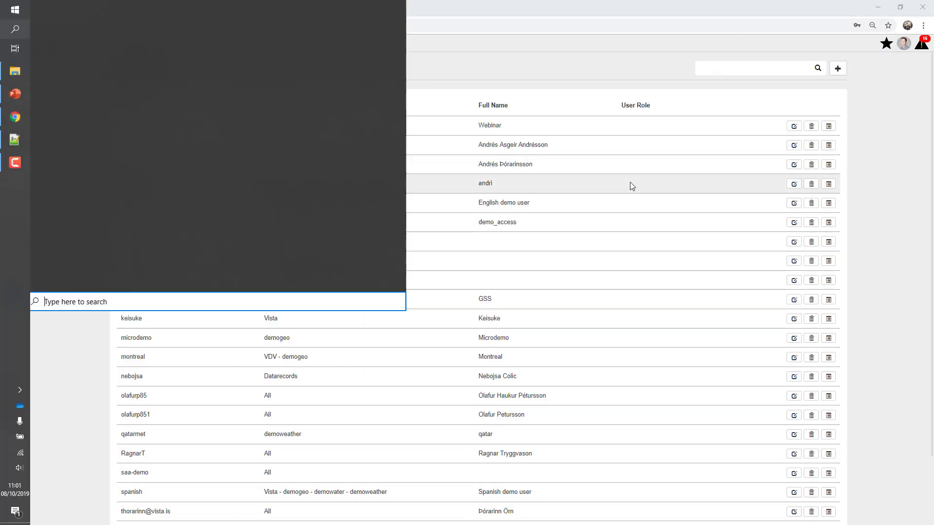
text(edge)
key(Escape)
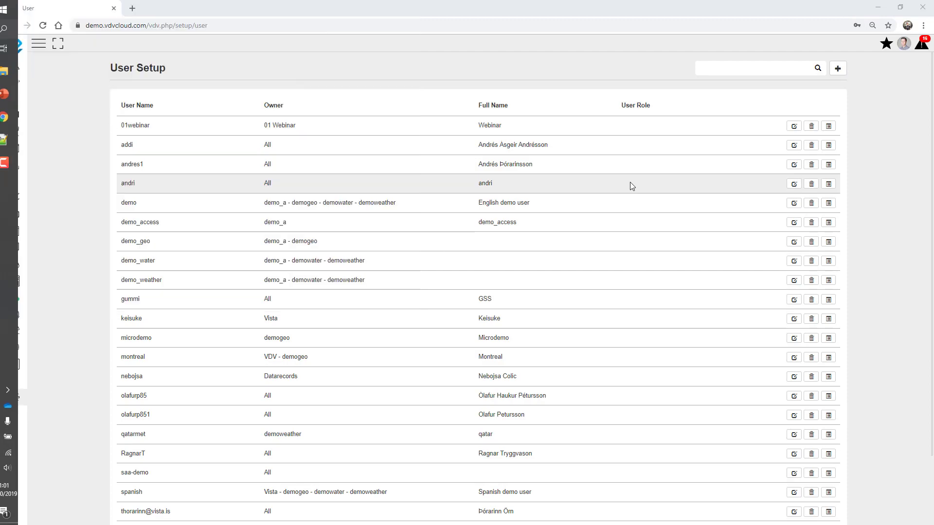
click(261, 25)
text(de)
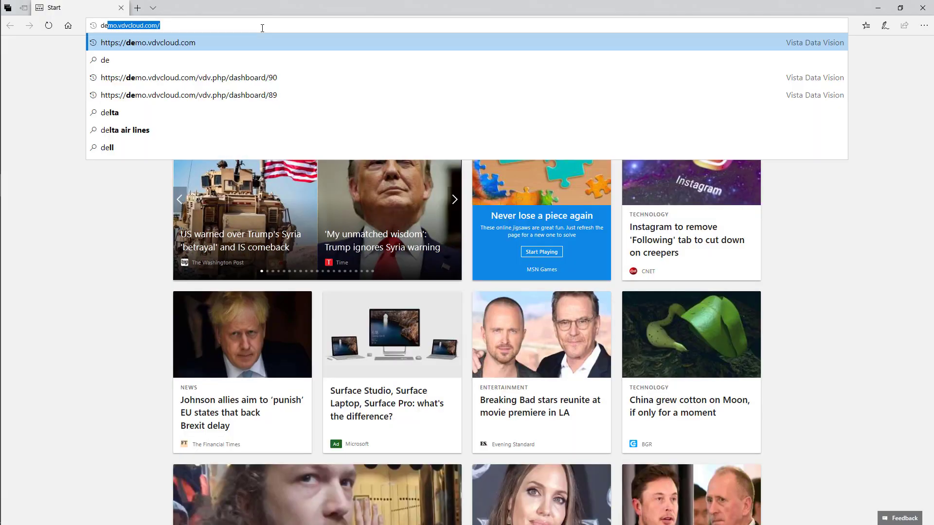
text(mo)
key(Return)
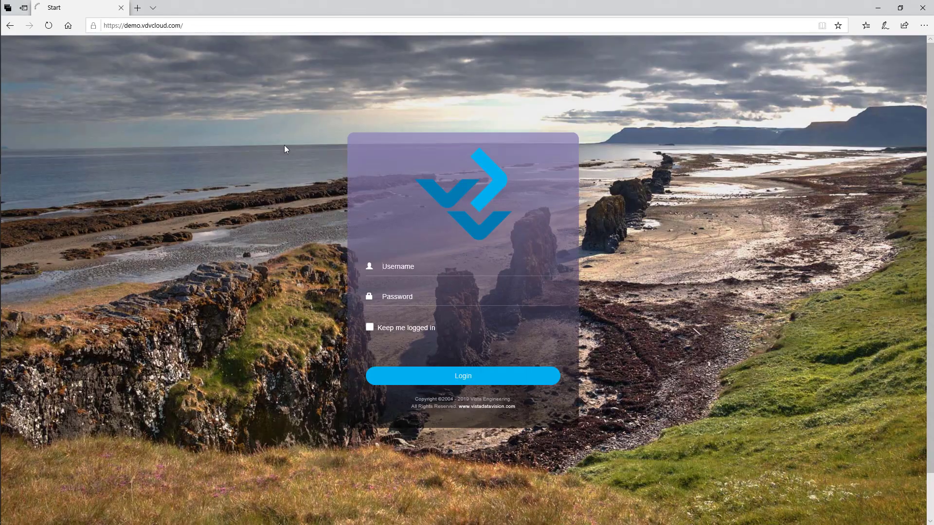
text(01webinar)
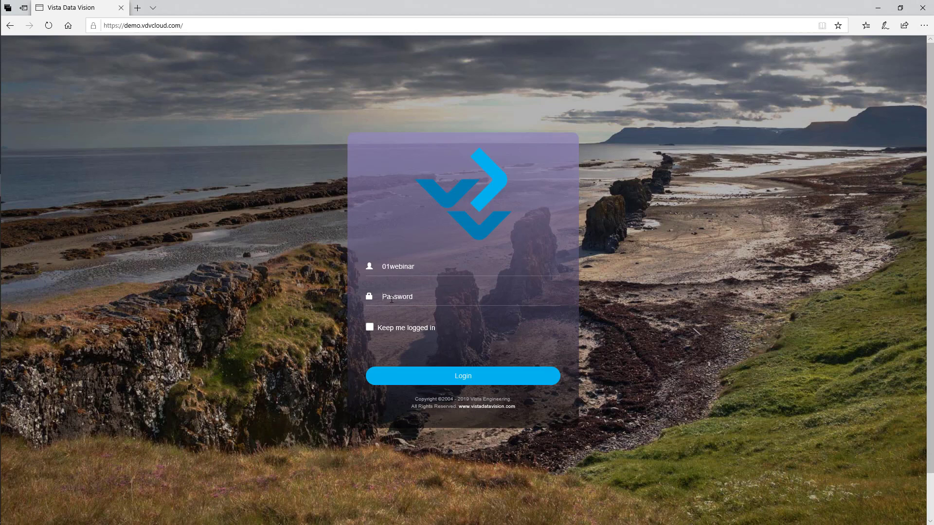
text(*****)
click(435, 381)
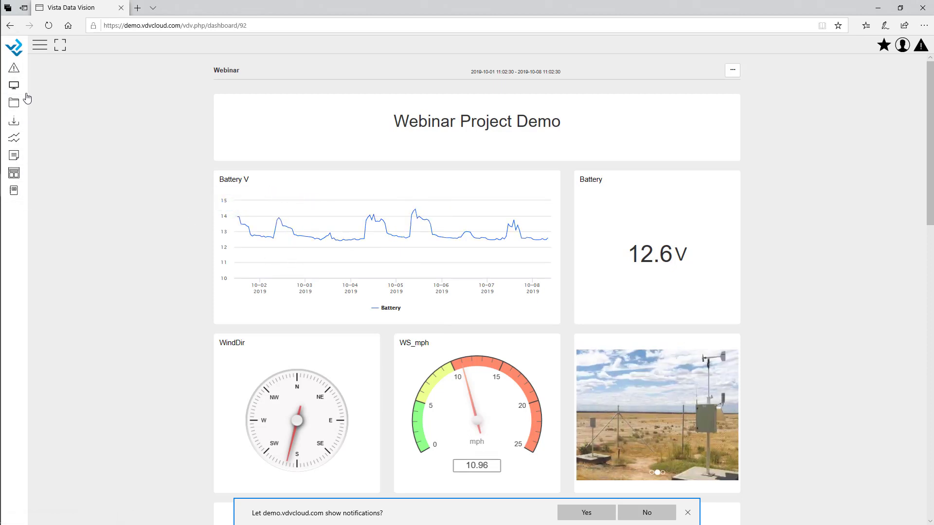
click(38, 48)
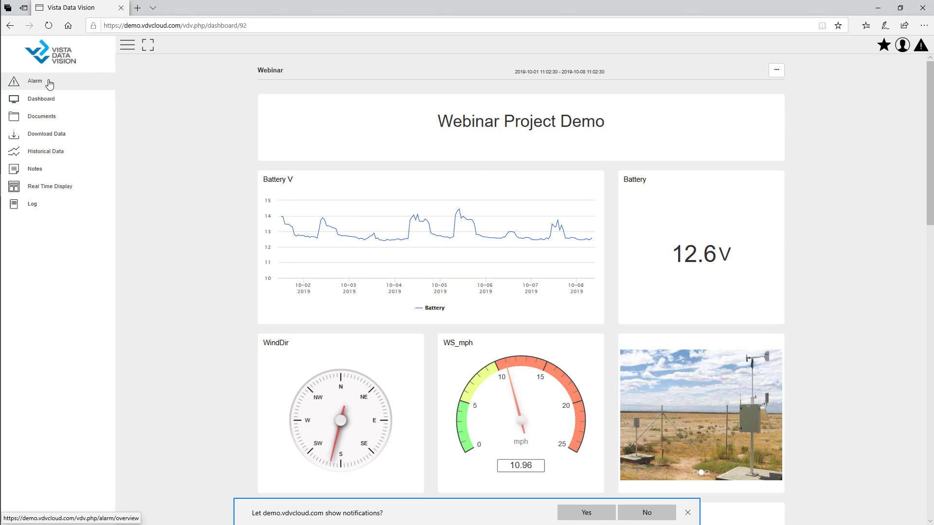
click(50, 83)
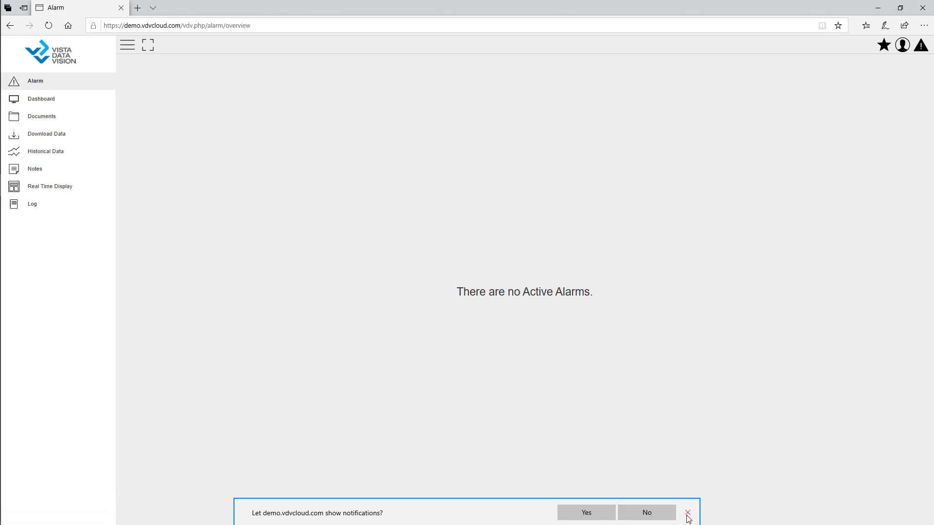
click(688, 513)
click(41, 102)
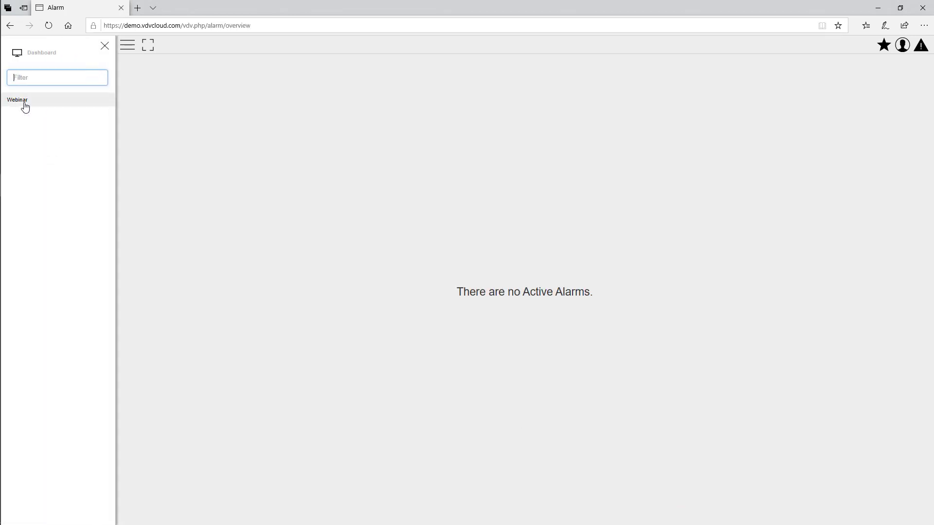
click(106, 47)
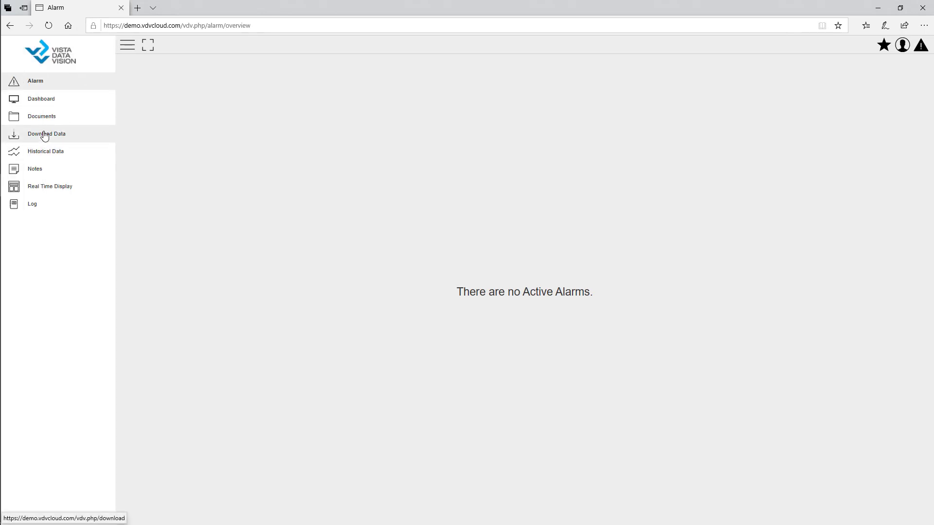
click(56, 189)
click(105, 46)
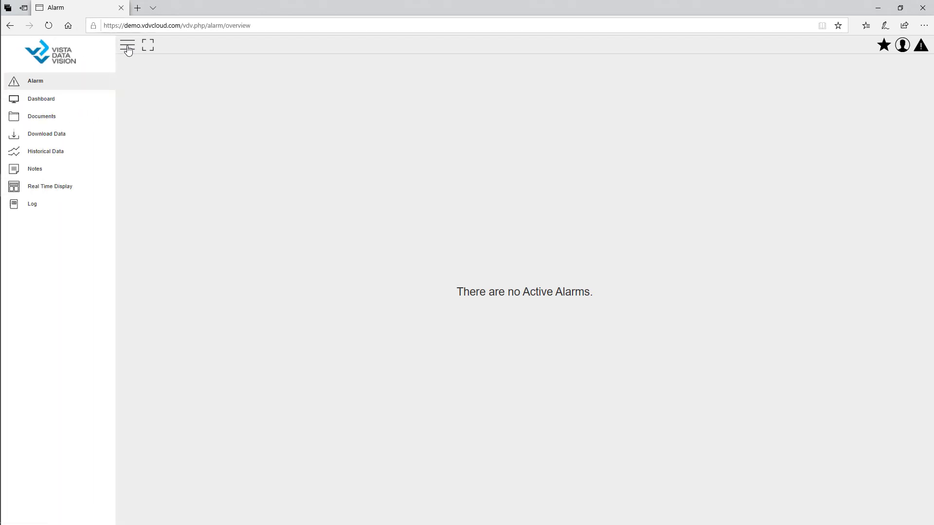
click(127, 45)
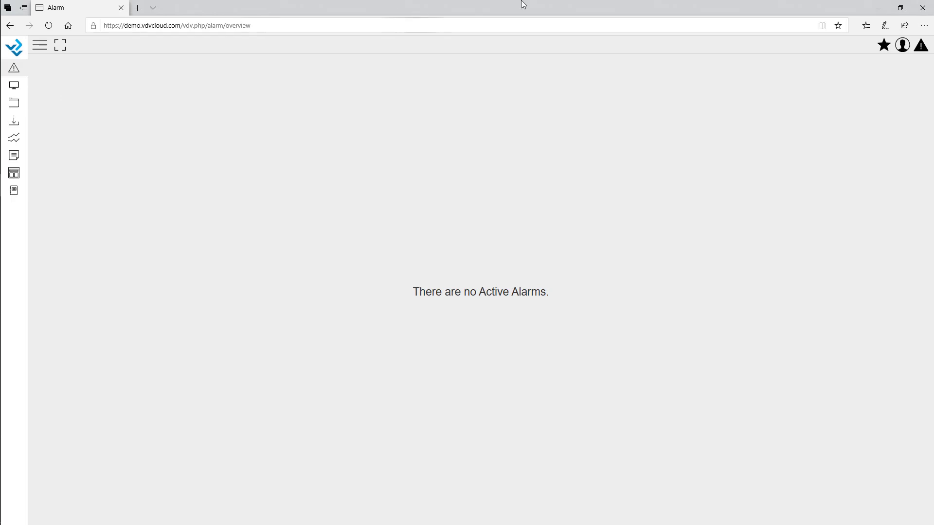
click(877, 7)
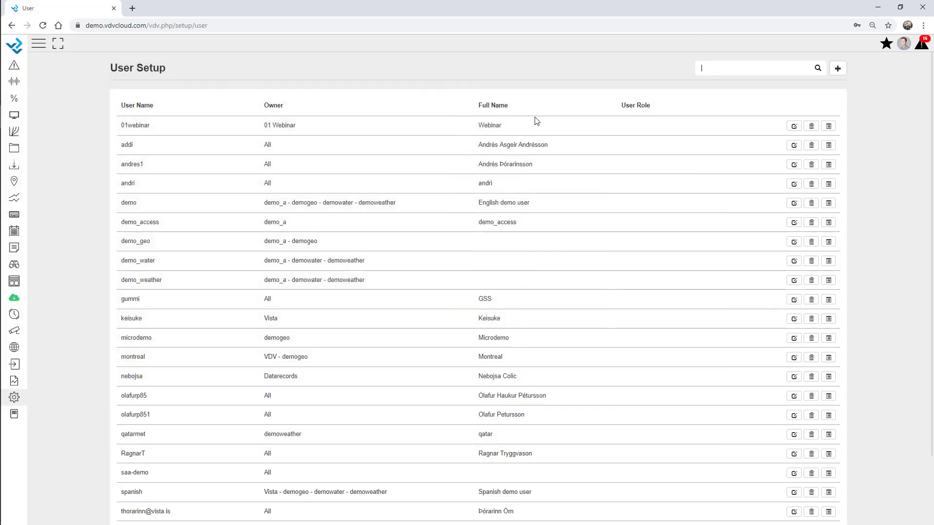
Step: Filter the User Setup list by 'web' and open the webinar user for editing
click(748, 70)
text(web)
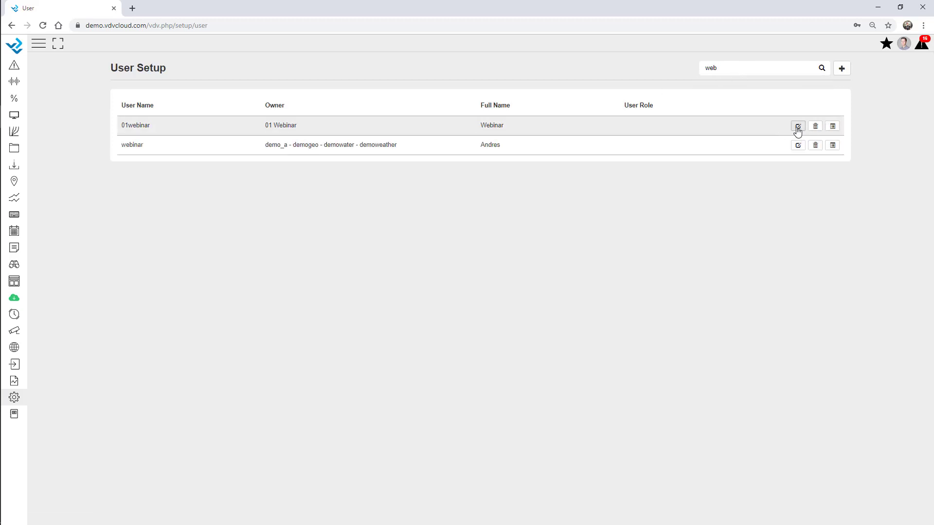
click(798, 127)
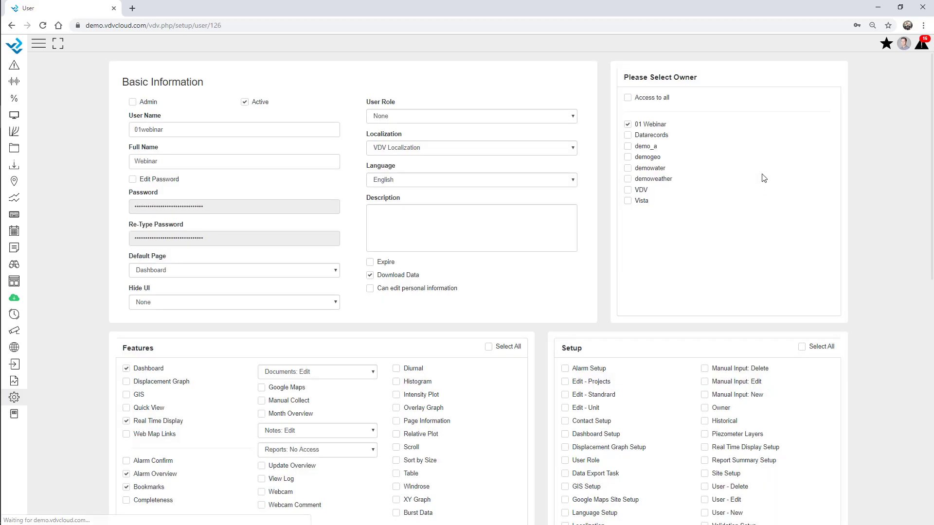
Step: Grant the webinar user access to another owner's data and update the account
click(627, 167)
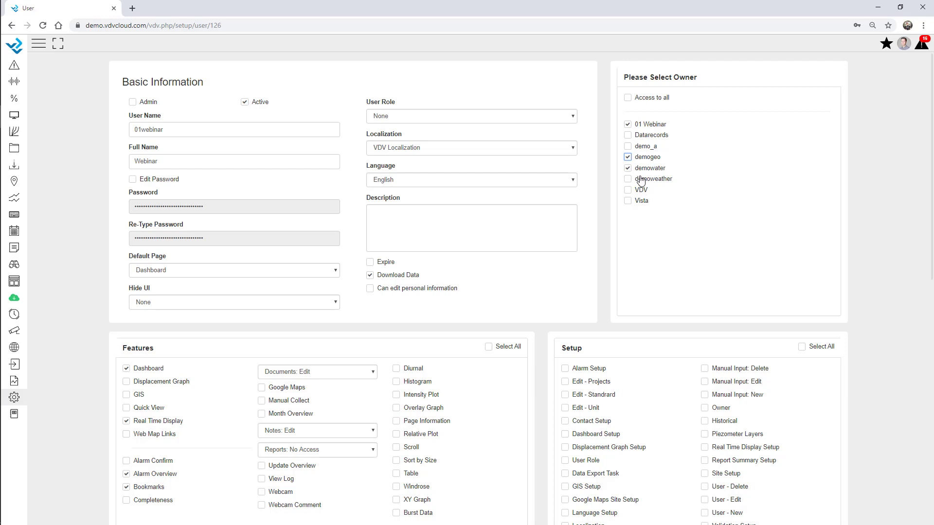
scroll(876, 185, down, 10)
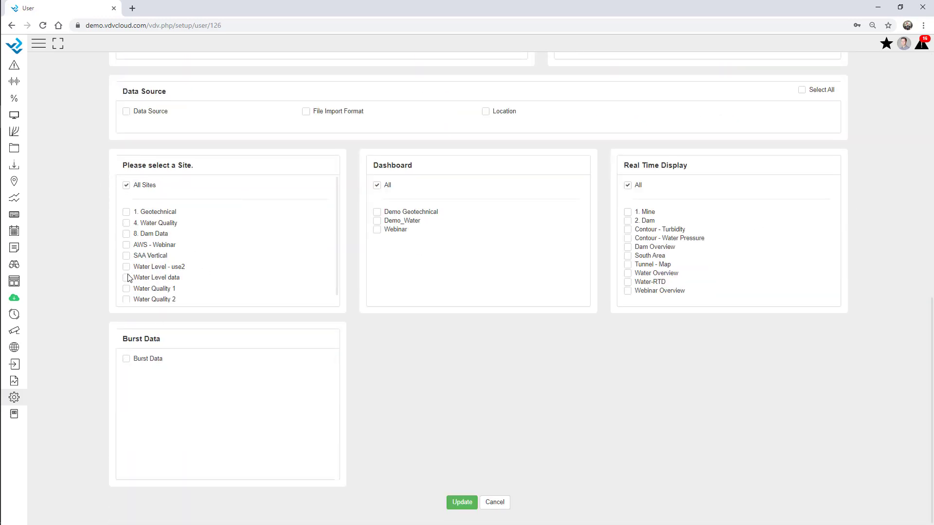
scroll(180, 261, down, 1)
scroll(176, 261, up, 1)
scroll(681, 248, up, 6)
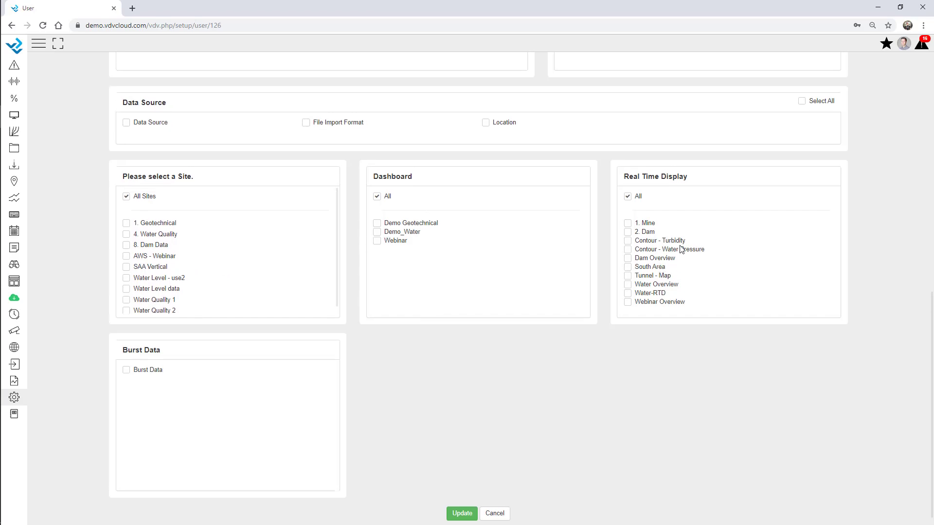
scroll(754, 242, up, 4)
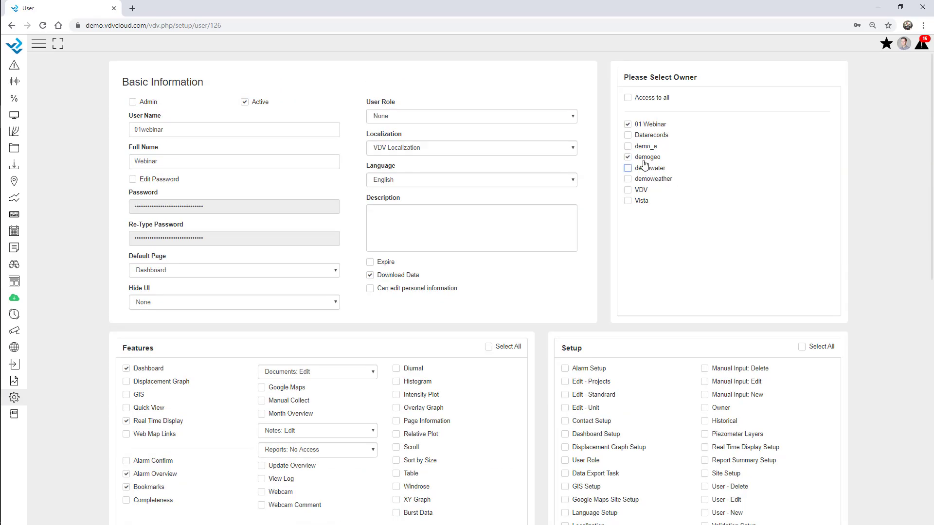
scroll(508, 370, down, 9)
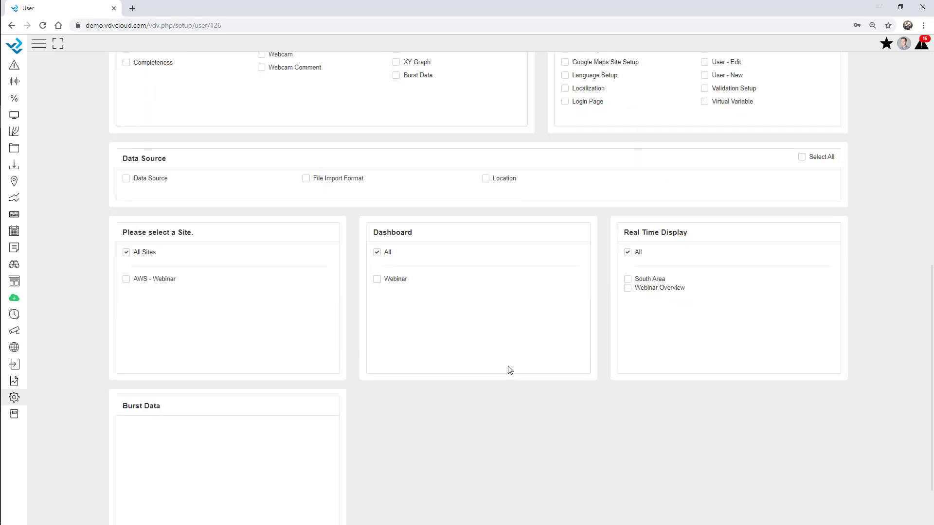
scroll(483, 413, down, 2)
click(462, 504)
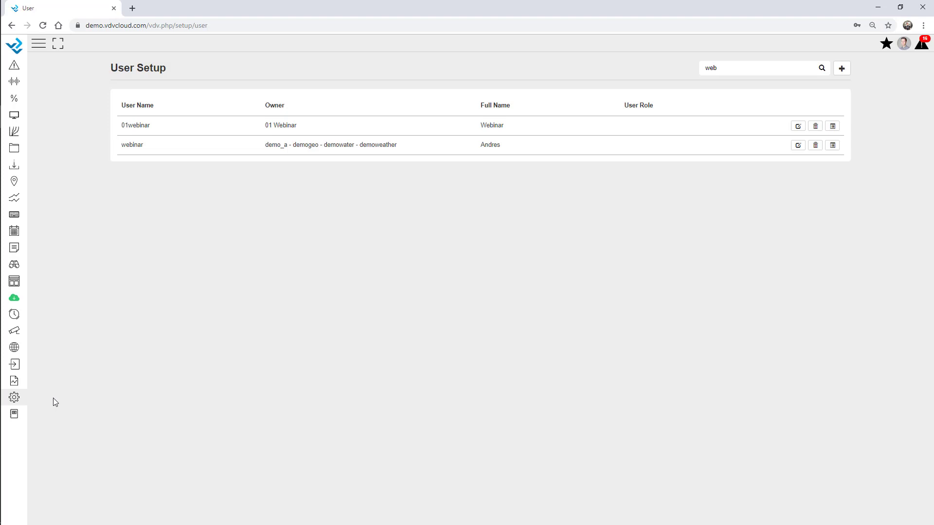
click(14, 397)
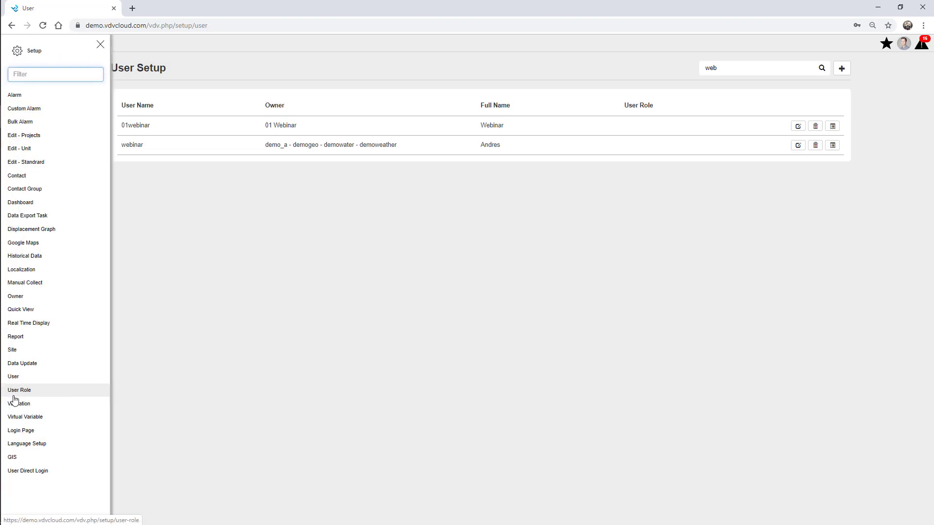
Step: Start a new user role named Client Template with access to all owners
click(14, 392)
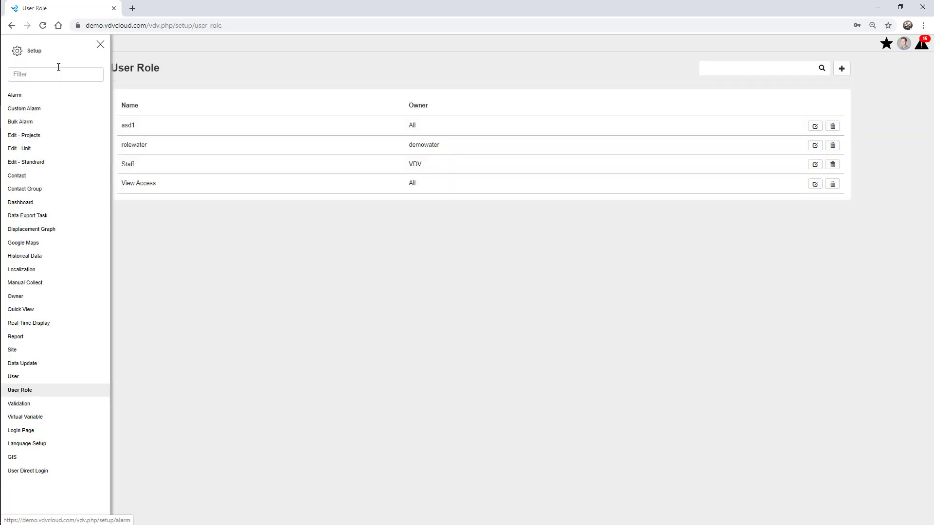
click(101, 47)
click(842, 68)
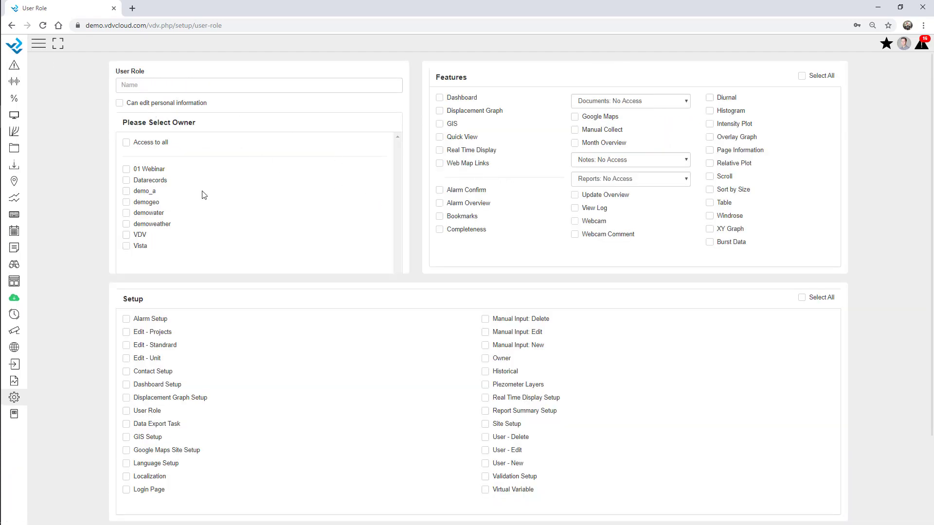
click(126, 142)
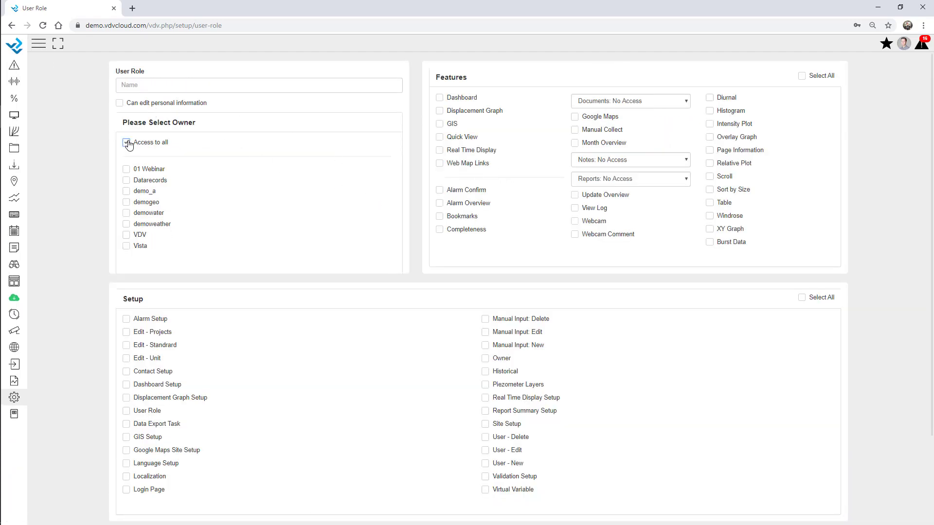
click(144, 86)
Step: Allow Dashboard, Bookmarks, Alarm Overview and Real Time Display, set Documents and Notes to View, and save
click(462, 98)
click(462, 216)
click(462, 204)
click(467, 151)
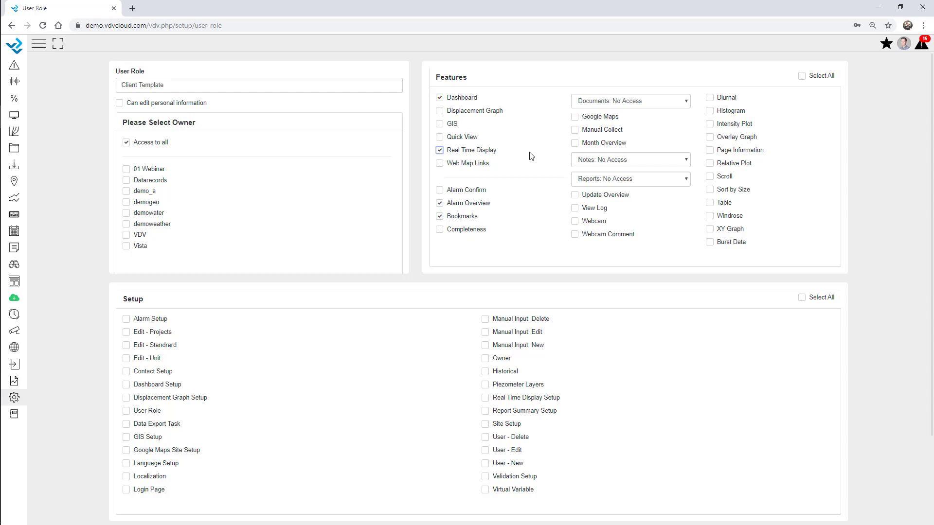
click(606, 102)
click(611, 133)
click(613, 164)
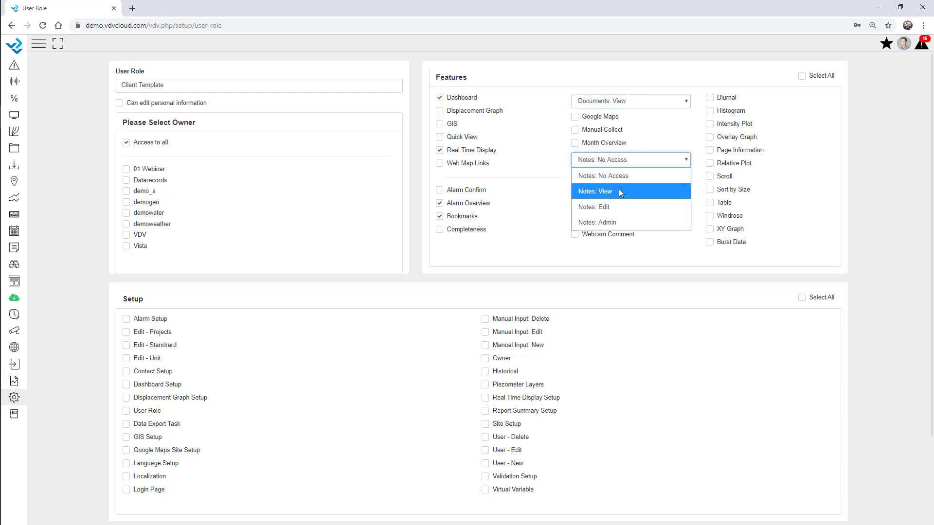
click(620, 190)
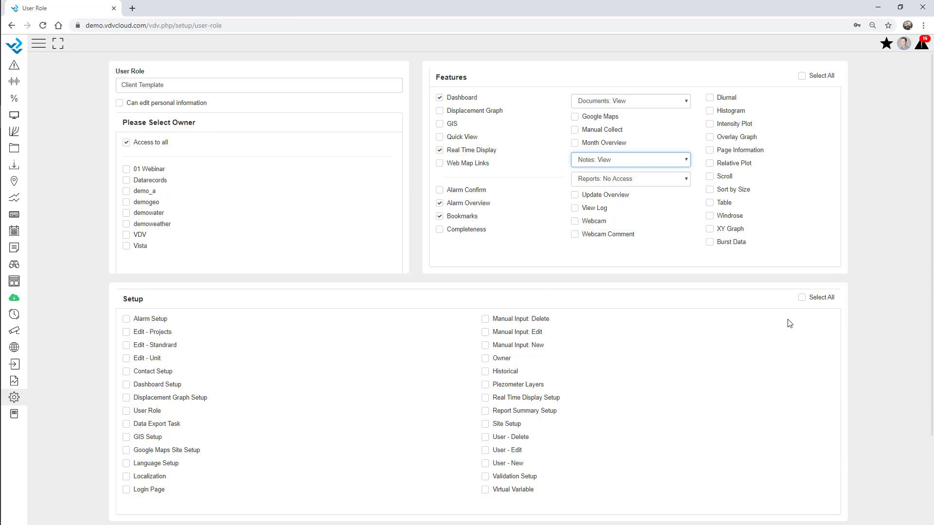
scroll(456, 369, down, 3)
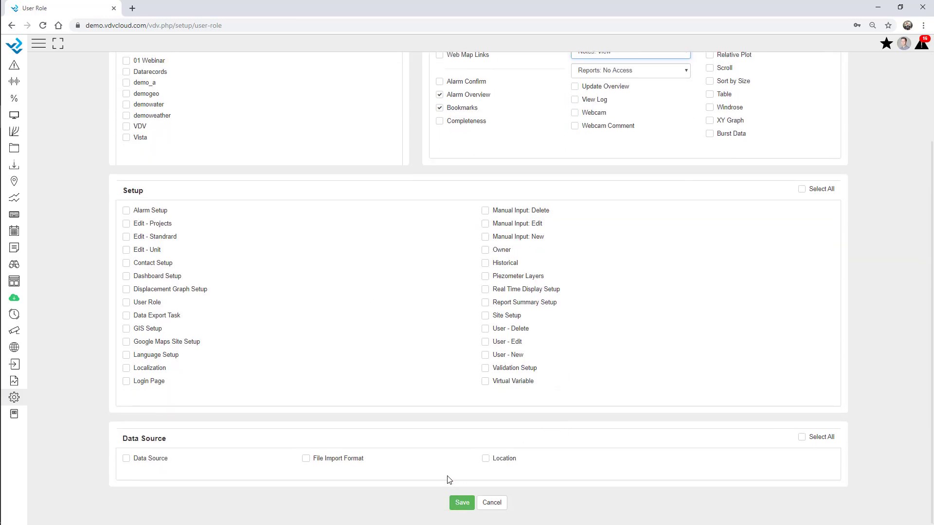
click(462, 507)
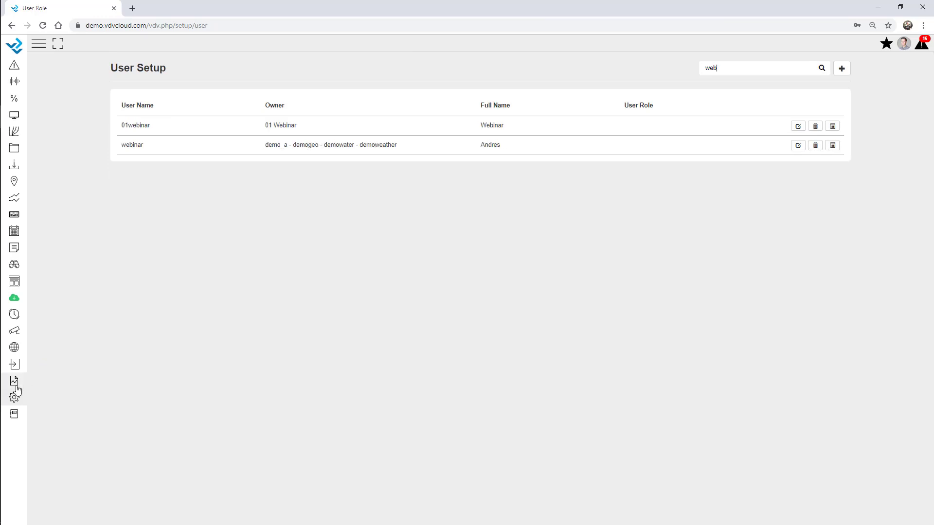
click(16, 388)
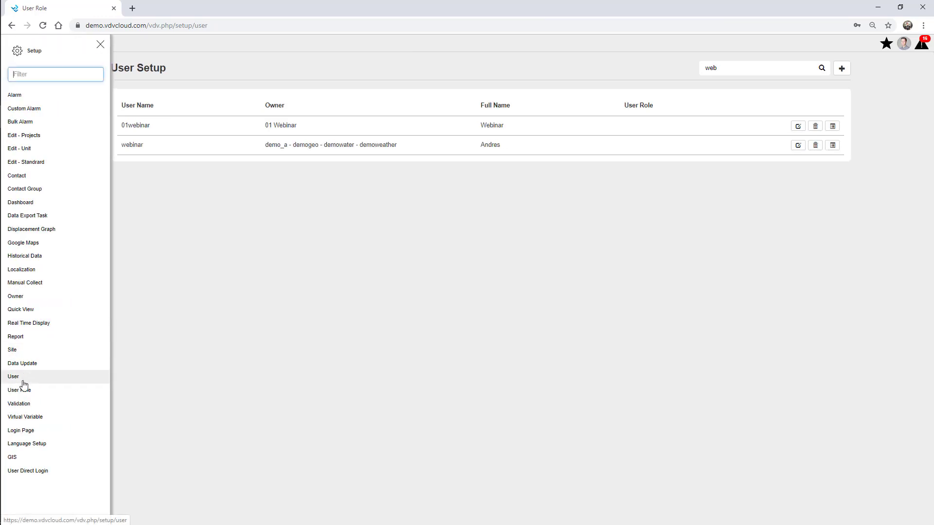
Step: Start a new user owned by 01 Webinar with the Client Template user role
click(100, 45)
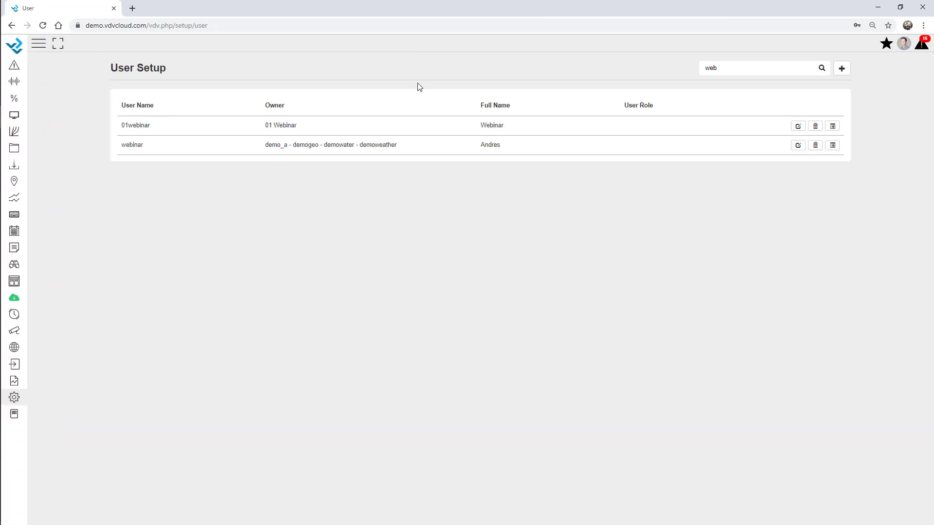
click(842, 69)
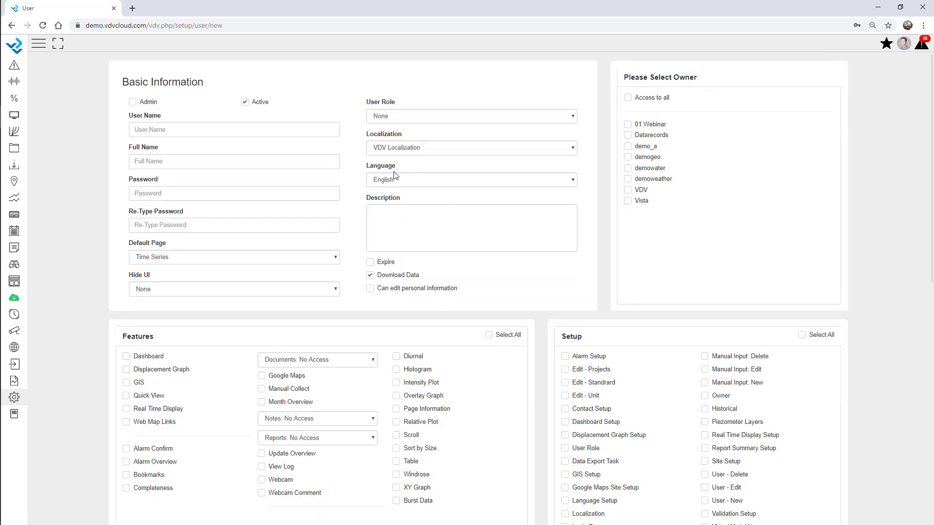
click(397, 116)
click(399, 133)
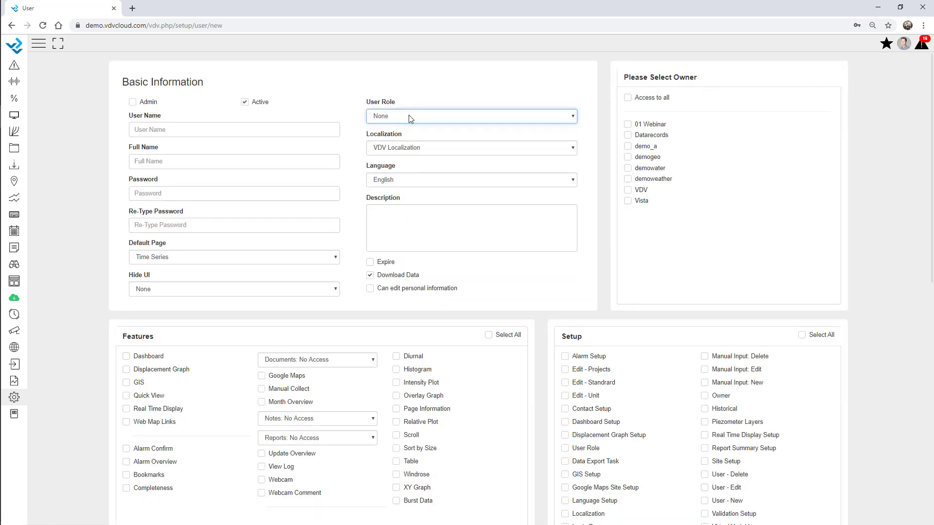
click(628, 125)
click(439, 119)
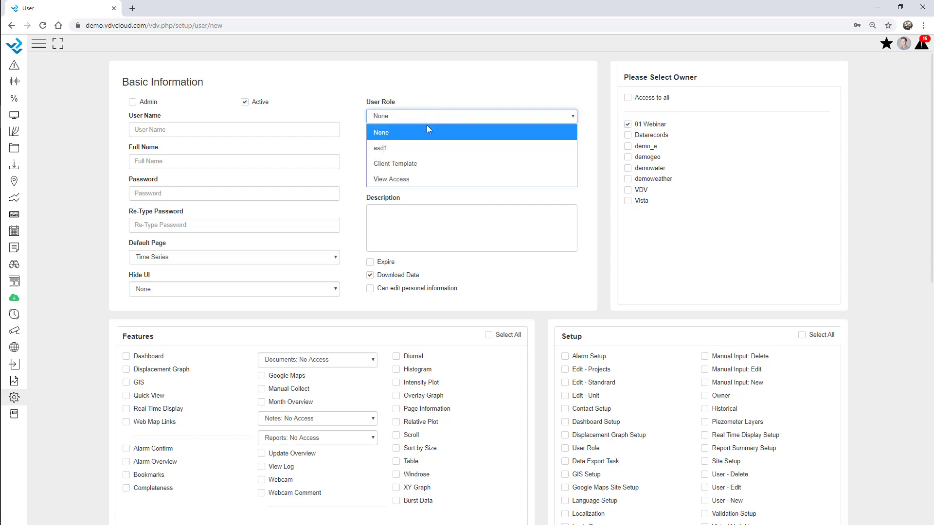
click(407, 162)
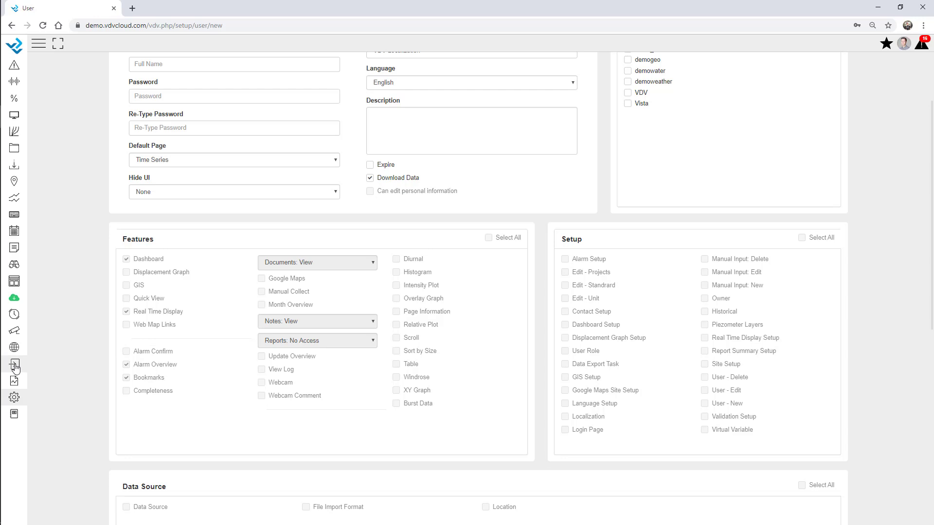
Step: Open the New report's setup and review its Wind Speed, Tiltmeter 1 and Battery Voltage charts
click(14, 381)
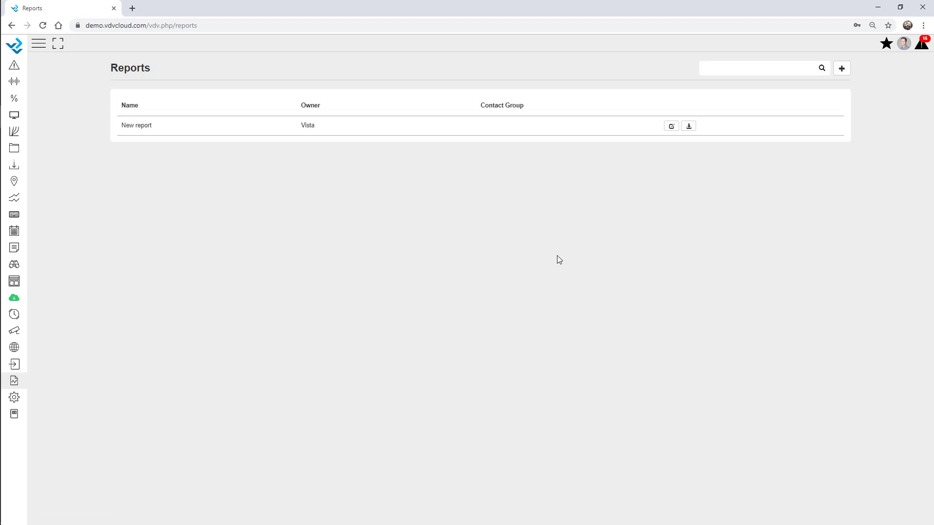
click(672, 129)
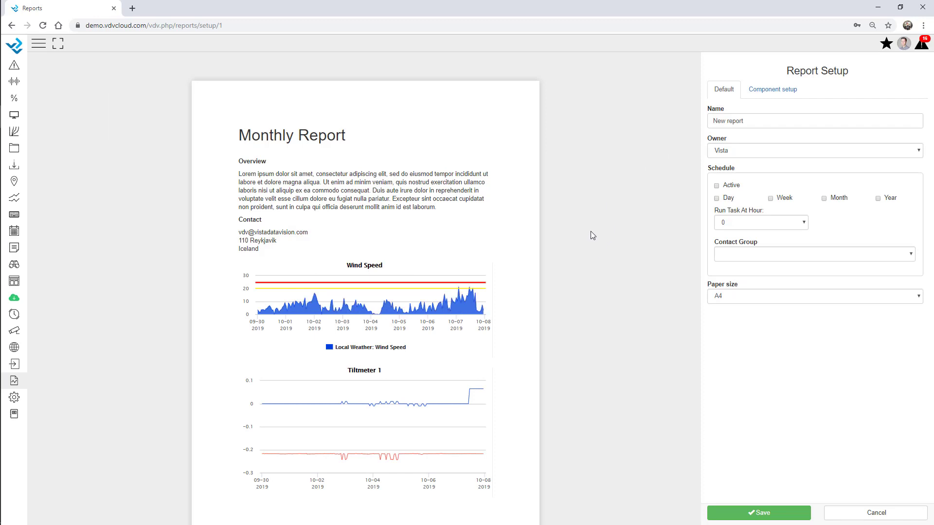
mouse_move(338, 228)
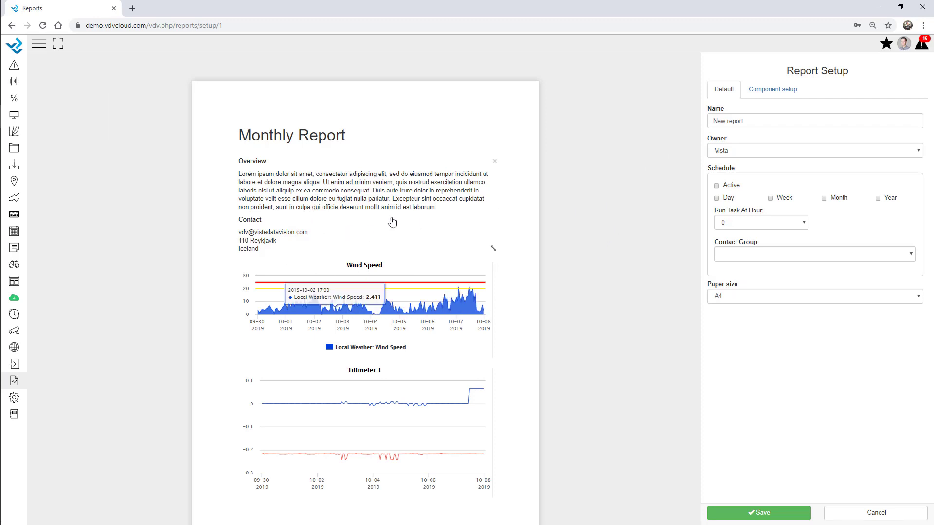
scroll(533, 298, down, 1)
scroll(535, 301, down, 1)
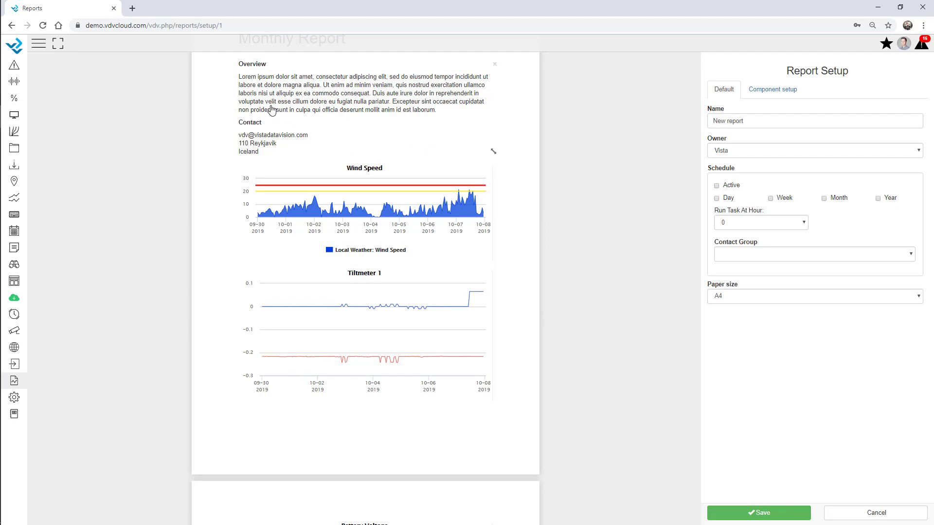
scroll(292, 122, up, 2)
scroll(295, 217, down, 10)
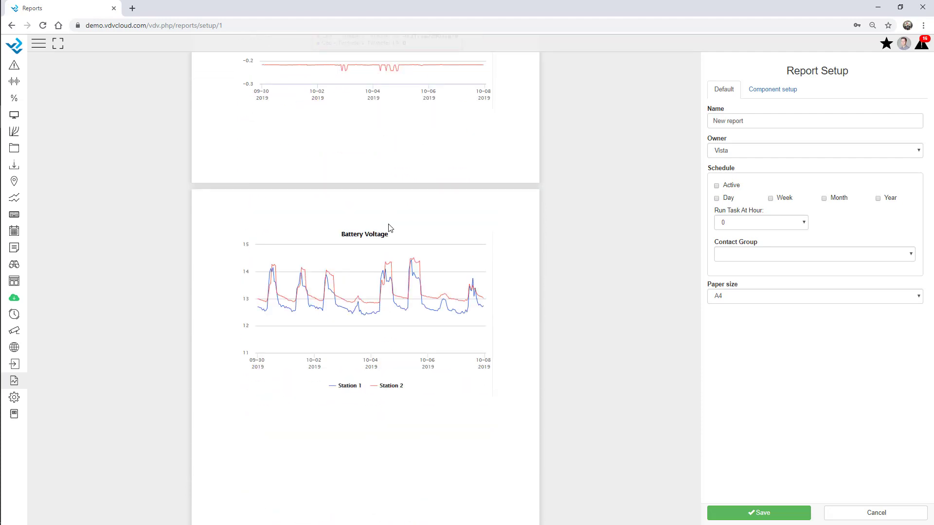
Step: Add the Wind Speed graph below Battery Voltage and stretch it taller
click(766, 95)
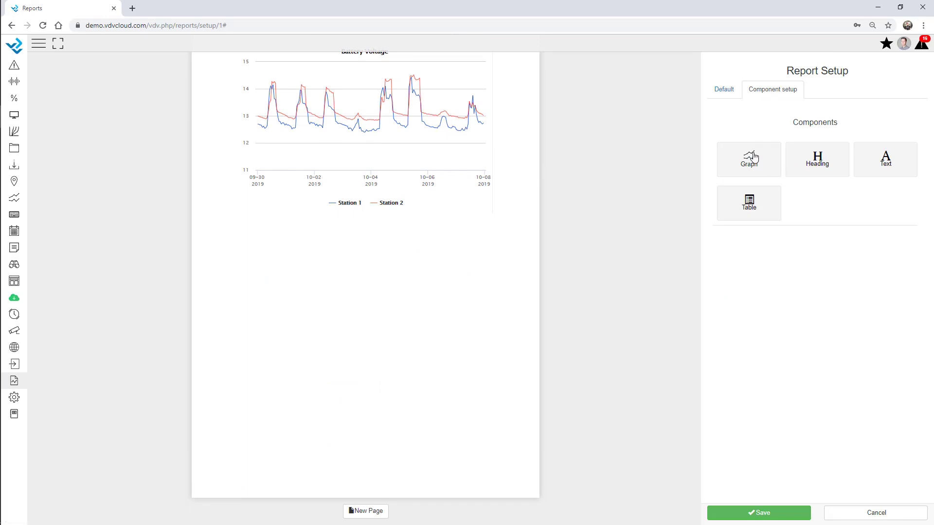
drag(754, 161, 329, 288)
click(744, 161)
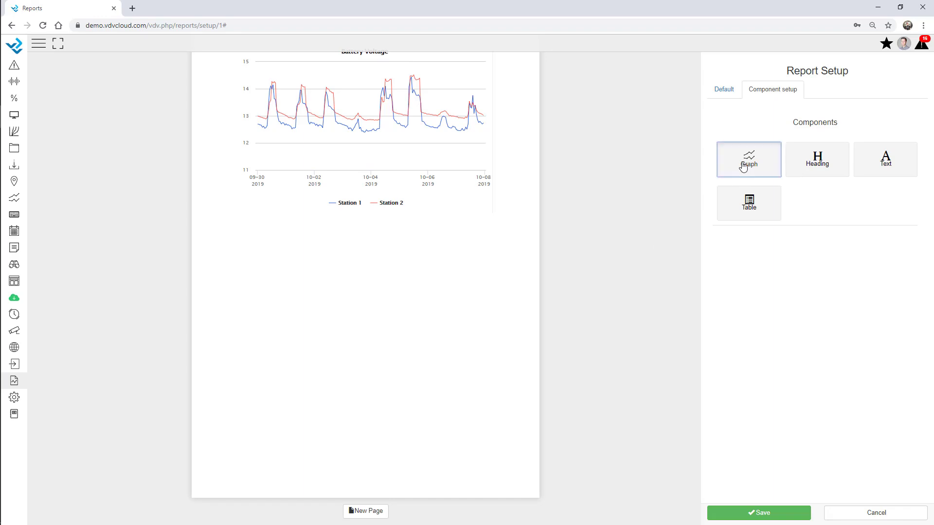
click(433, 86)
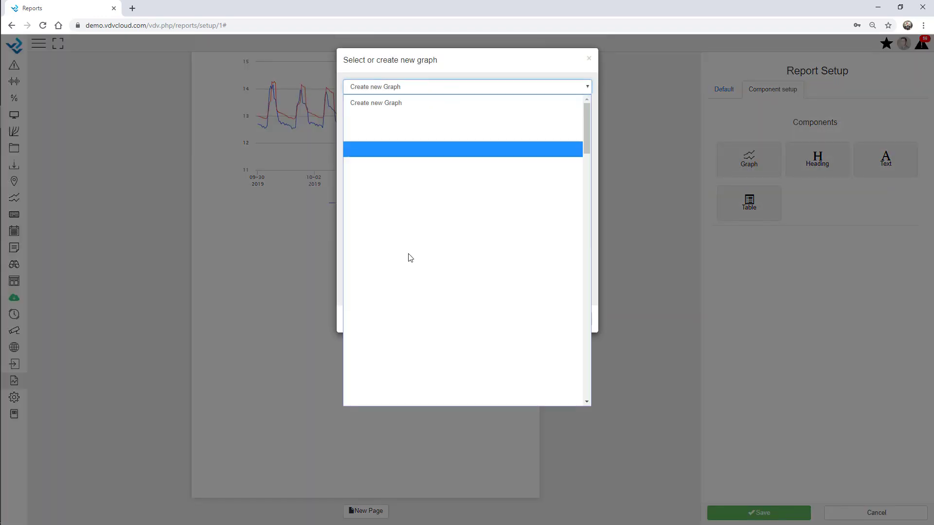
scroll(409, 272, down, 5)
scroll(410, 292, down, 15)
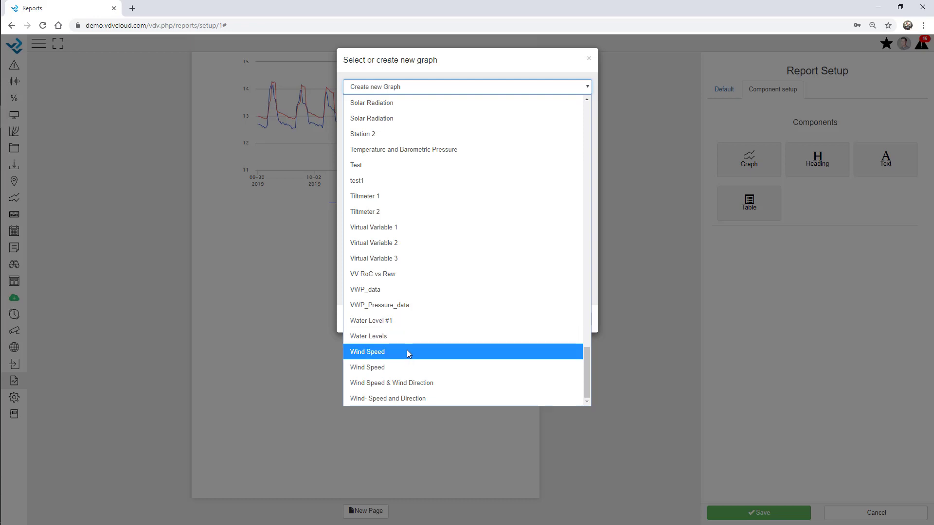
click(410, 371)
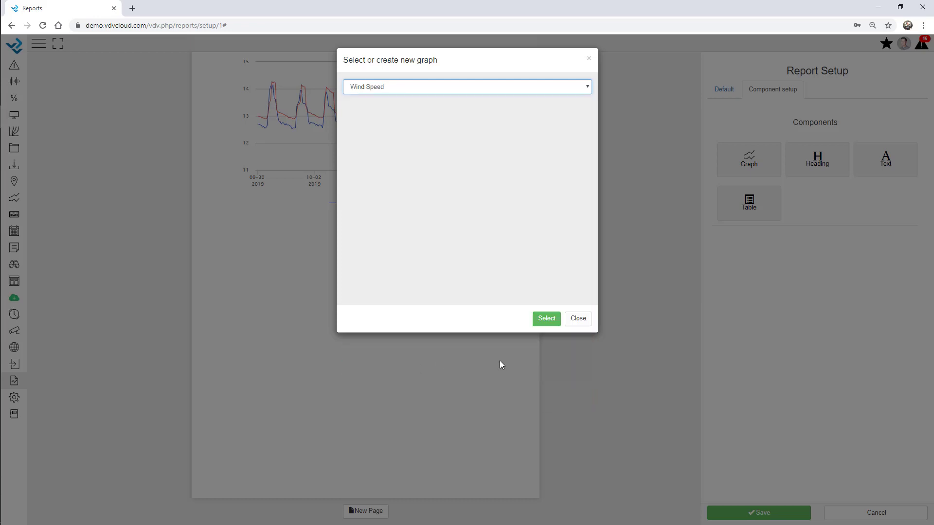
click(547, 318)
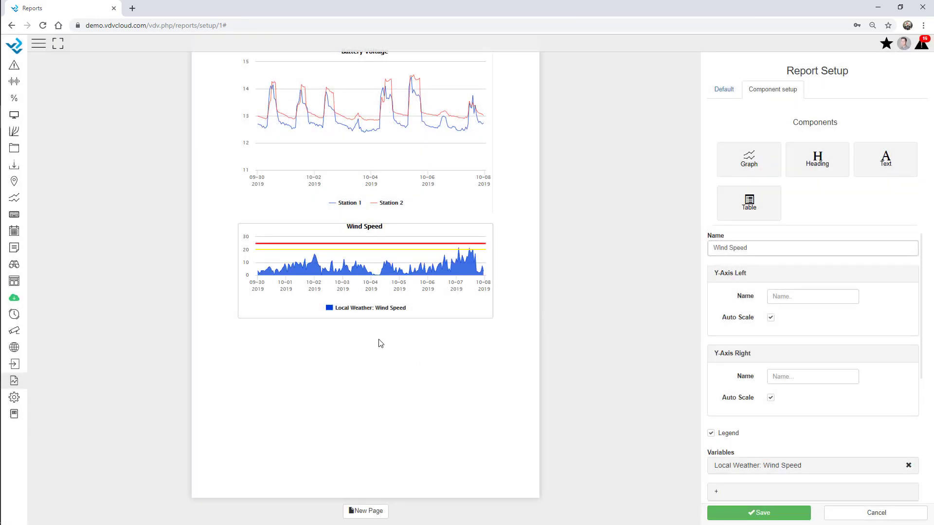
drag(490, 314, 523, 379)
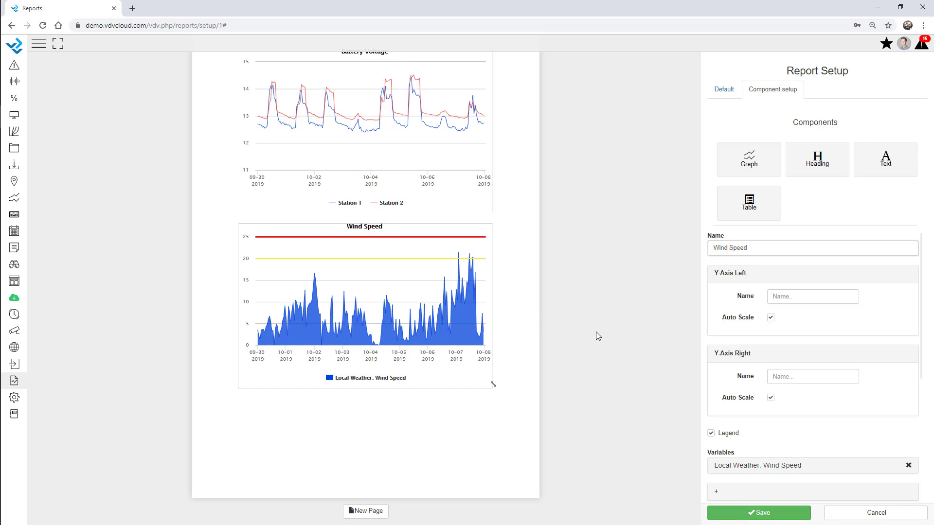
click(725, 89)
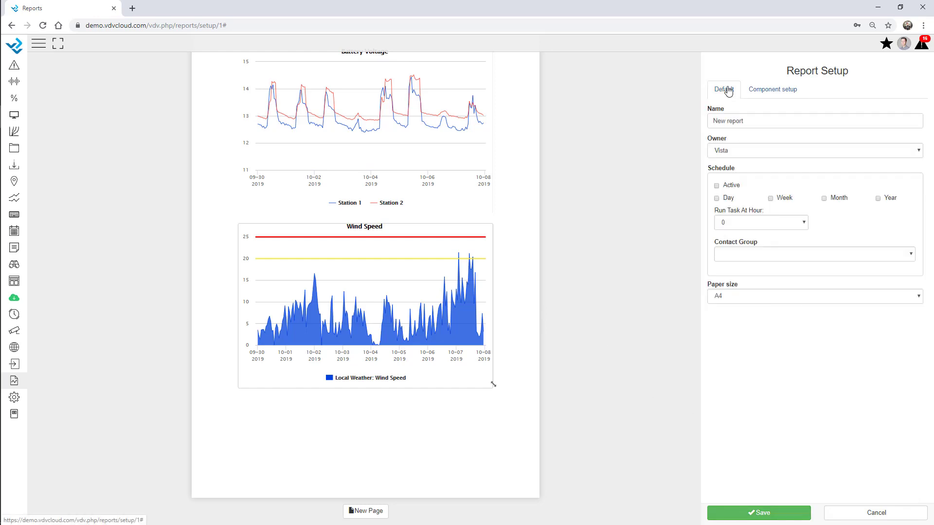
Step: Set owner 01 Webinar, contact group Admin, an active monthly schedule at hour 8, and save
click(738, 152)
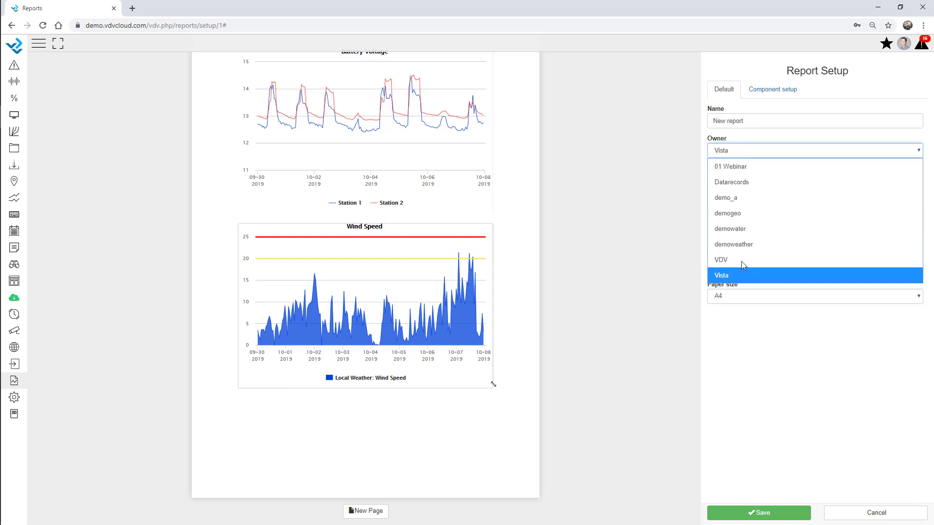
click(740, 170)
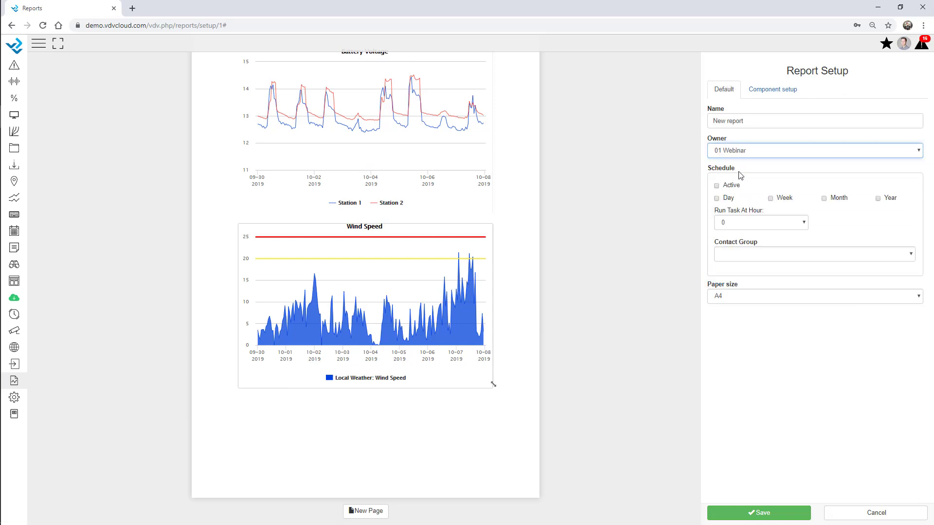
click(741, 258)
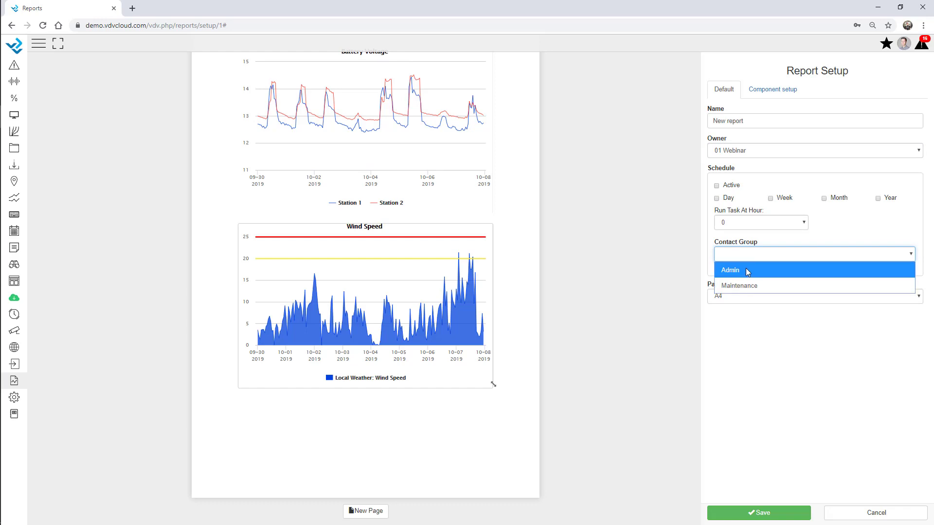
click(745, 269)
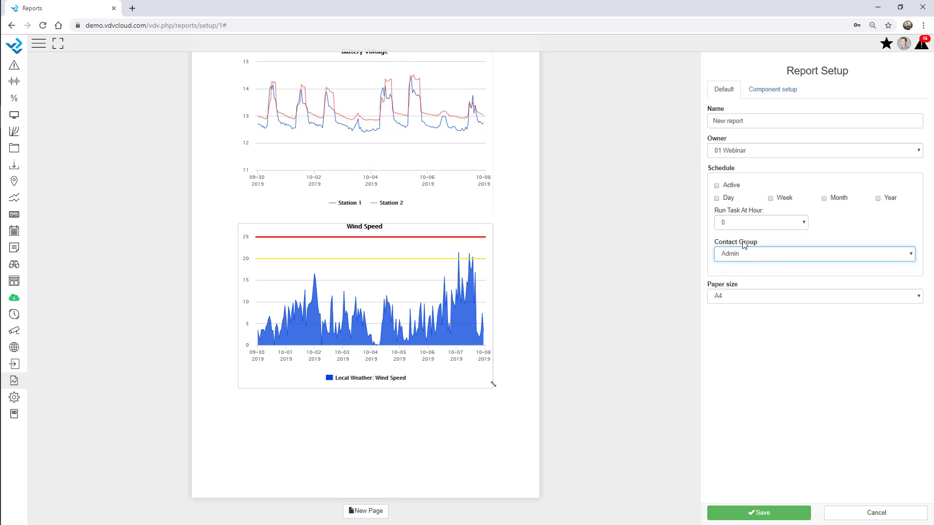
click(717, 186)
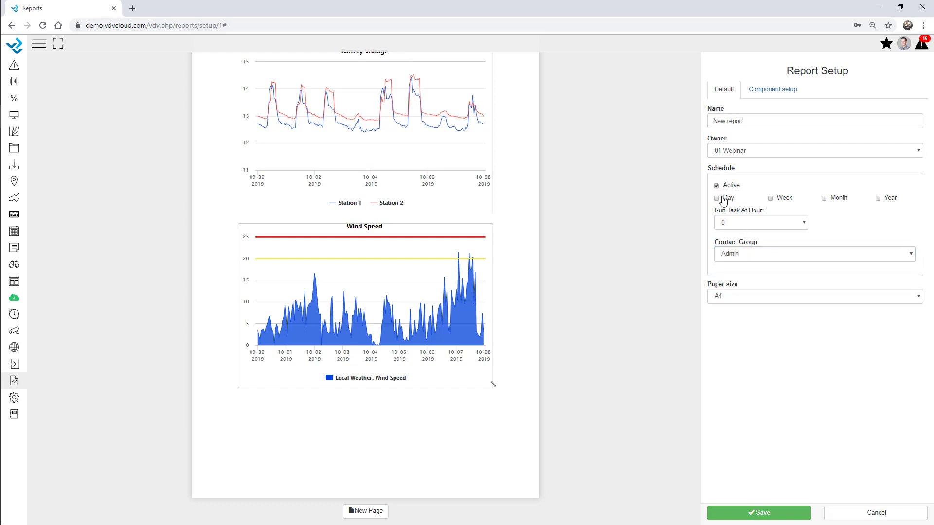
click(825, 199)
click(739, 227)
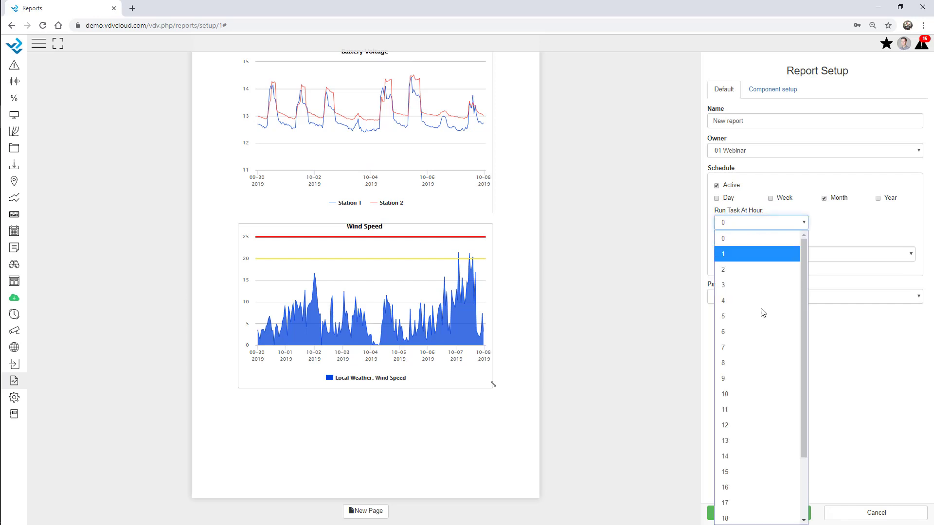
click(757, 363)
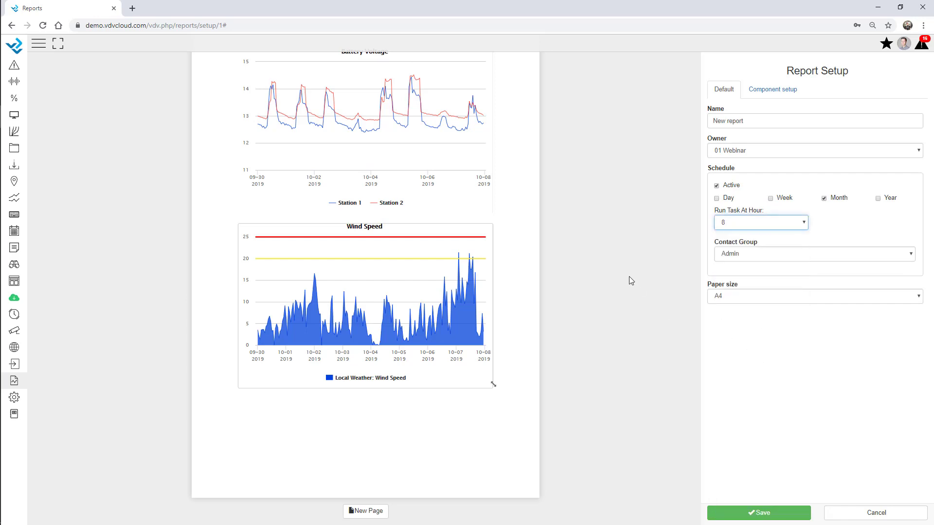
click(763, 515)
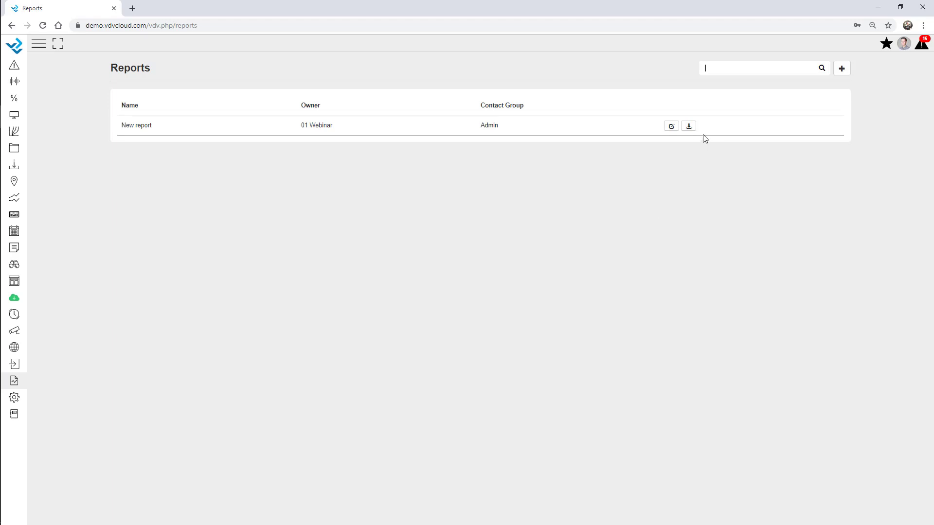
Step: Set the report download range to start 1 October 2019, covering 1–8 October
click(689, 126)
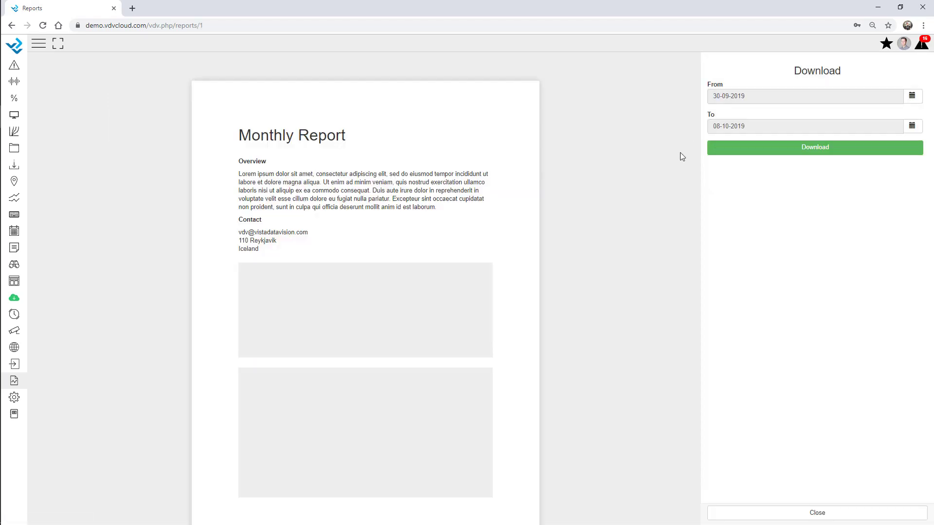
click(912, 96)
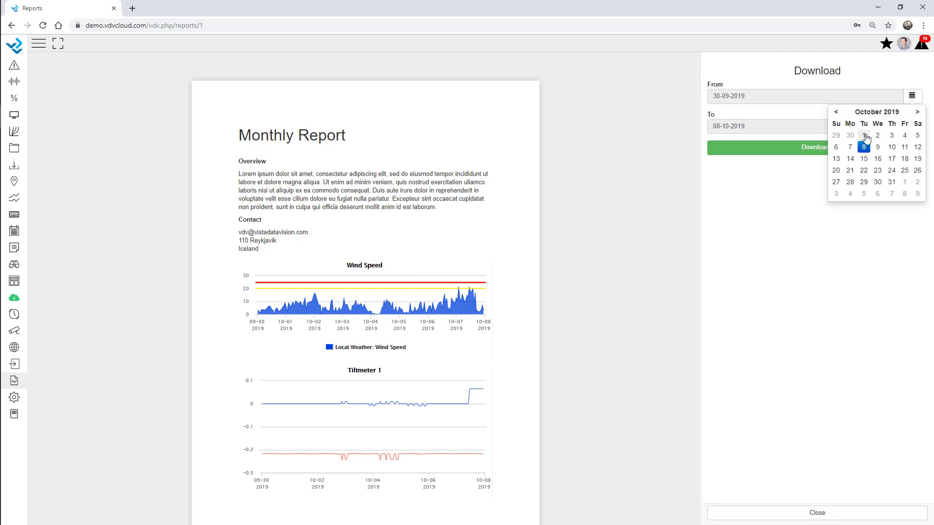
click(864, 135)
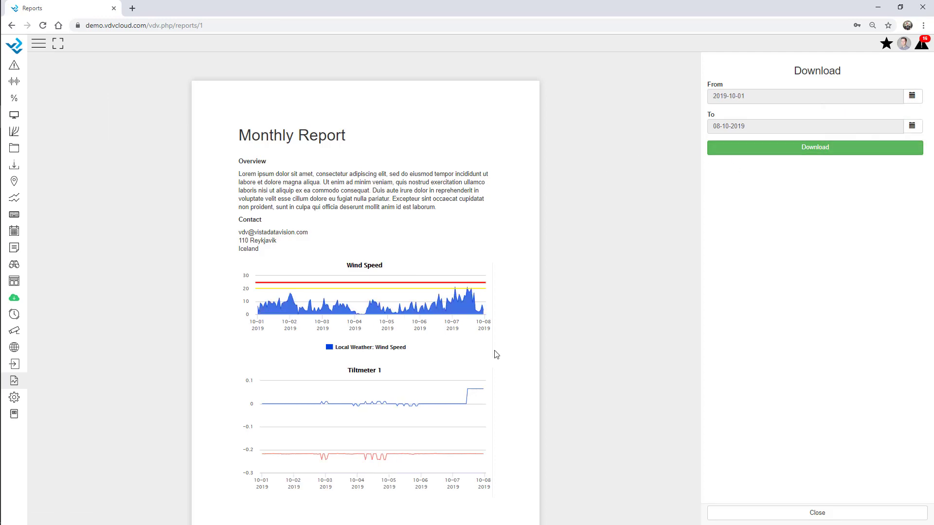
scroll(341, 302, down, 10)
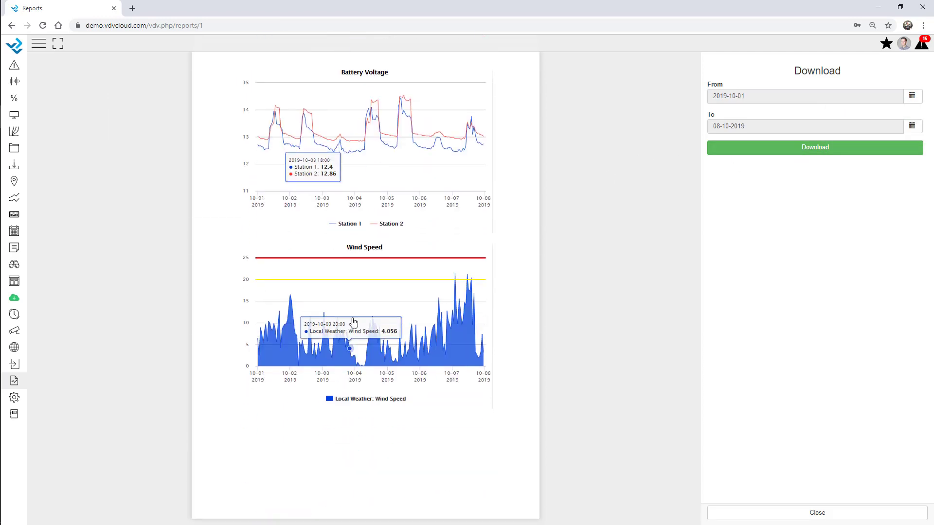
scroll(354, 322, up, 8)
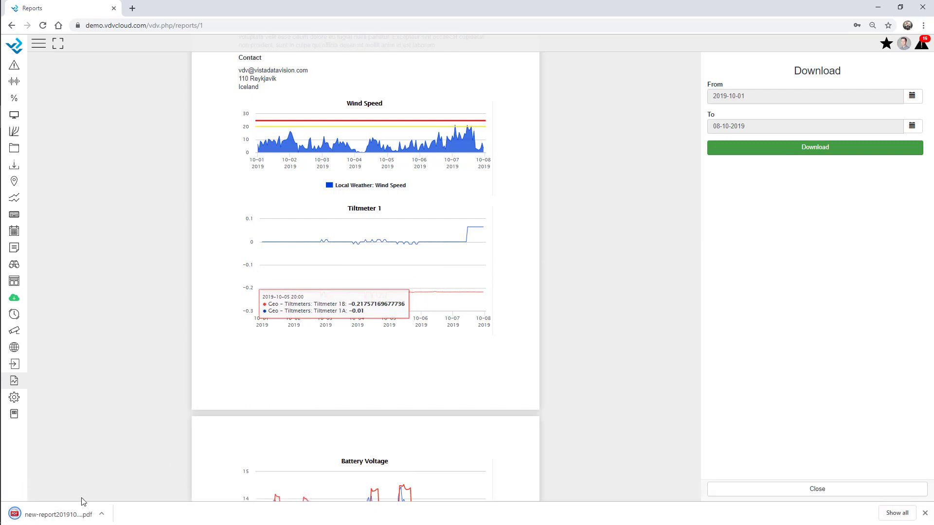
Step: Open new-report20191001-20191008.pdf, scroll through its charts, and close it
click(63, 517)
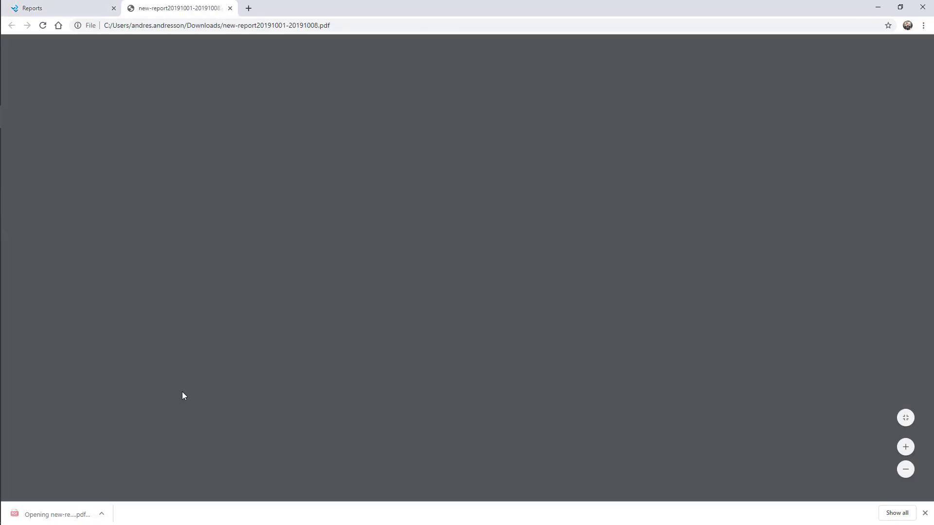
scroll(481, 265, down, 12)
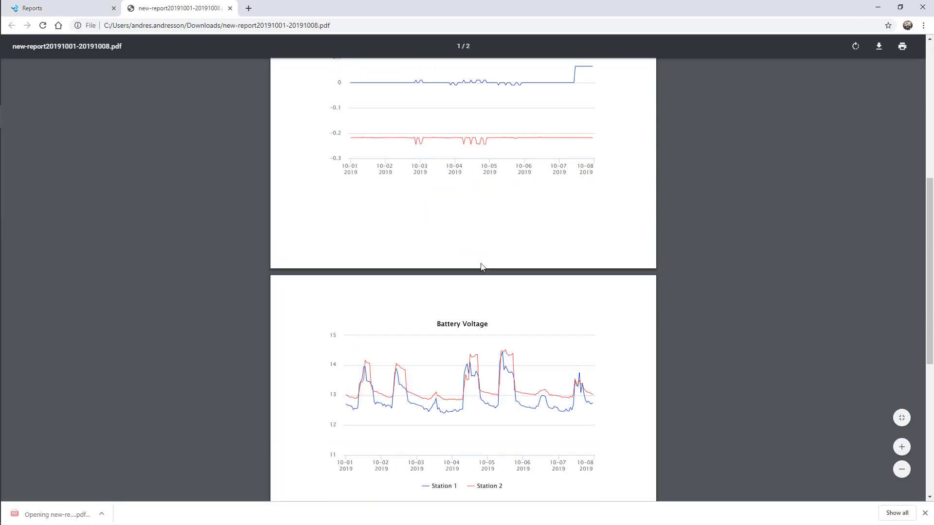
scroll(483, 276, up, 6)
scroll(483, 275, up, 6)
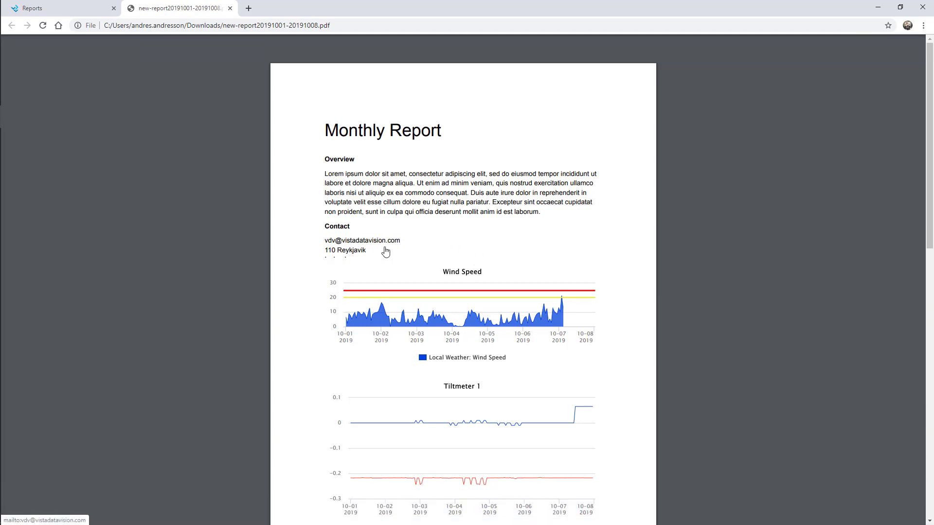
scroll(386, 251, down, 8)
scroll(386, 251, down, 5)
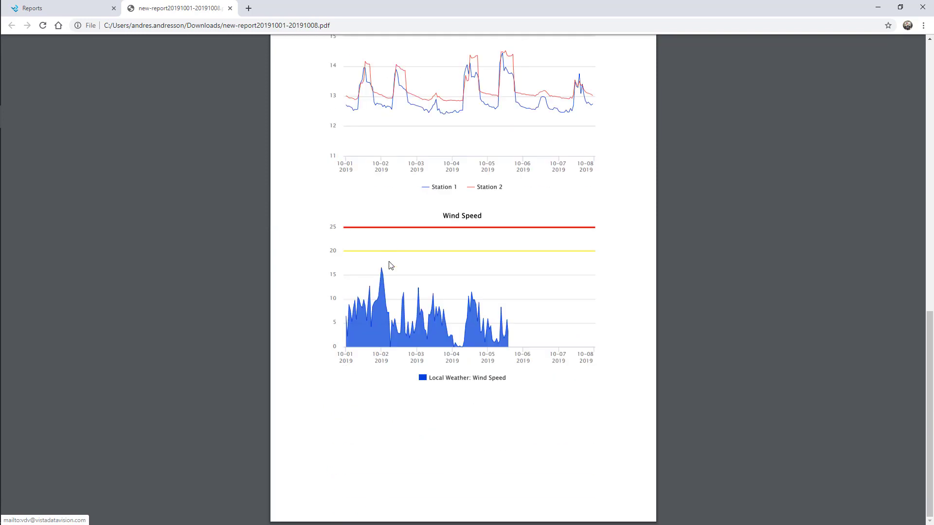
click(230, 8)
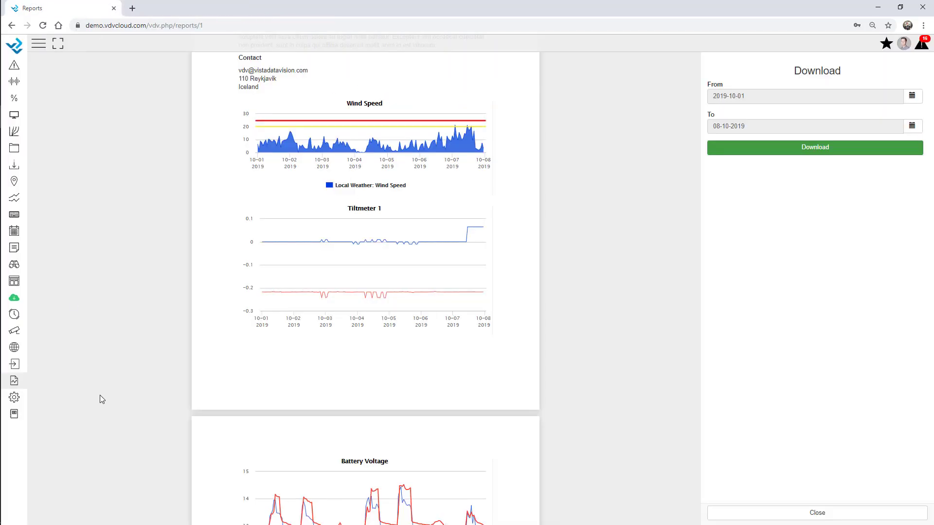
Step: Open camera 2's Webcam page, expand the labelled sidebar, and show the picture filter options
click(14, 331)
click(58, 129)
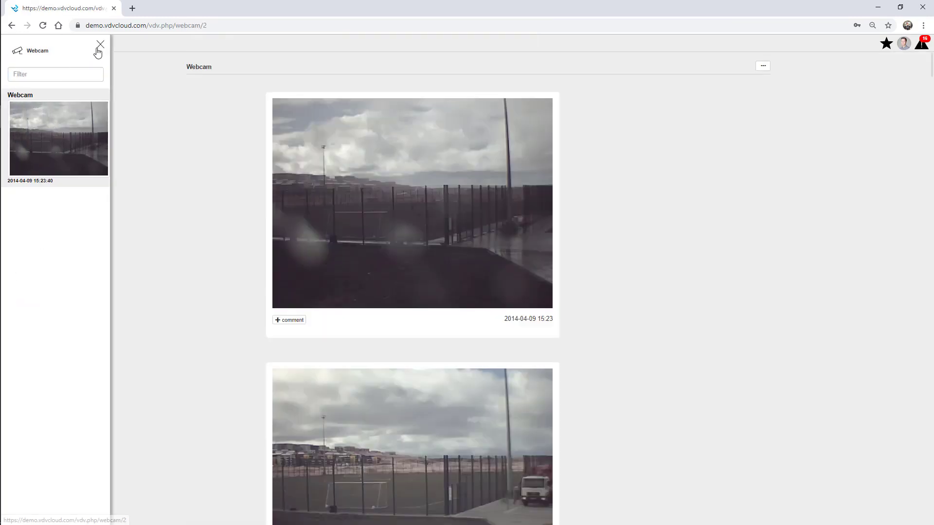
click(100, 44)
click(42, 49)
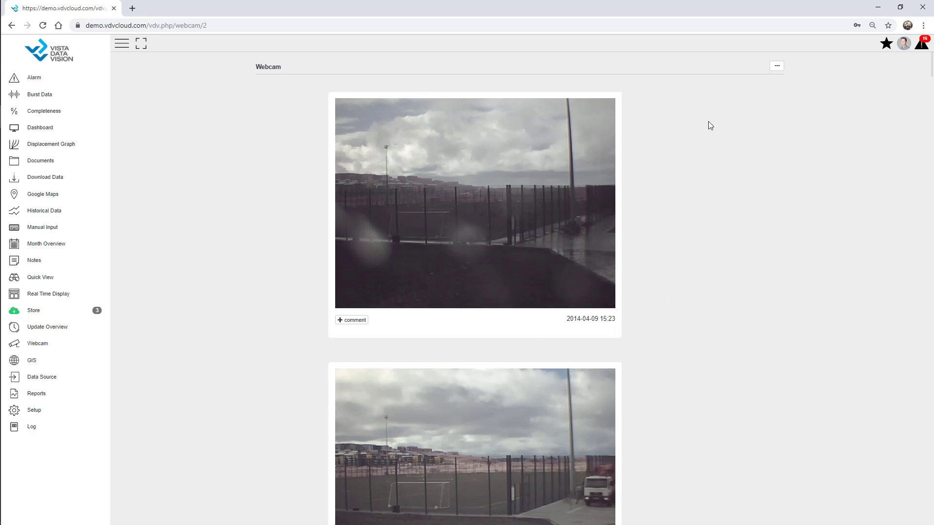
click(777, 70)
Step: Show the webcam pictures as a grid, filtered to hours 10 through 12
click(866, 141)
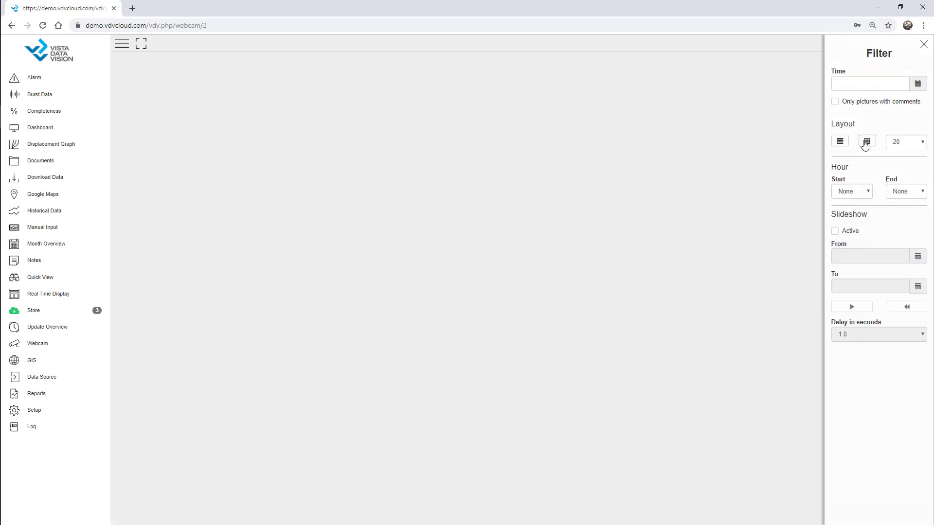
scroll(700, 232, down, 5)
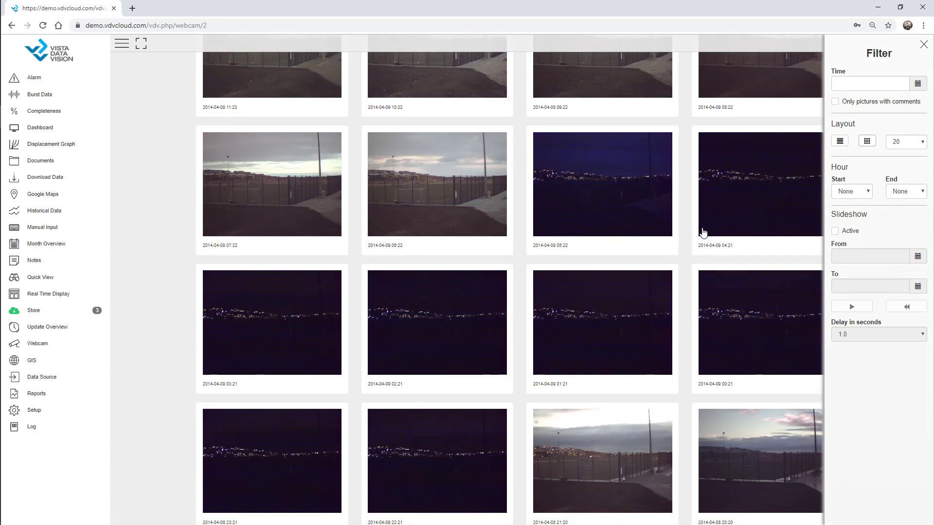
scroll(699, 232, up, 5)
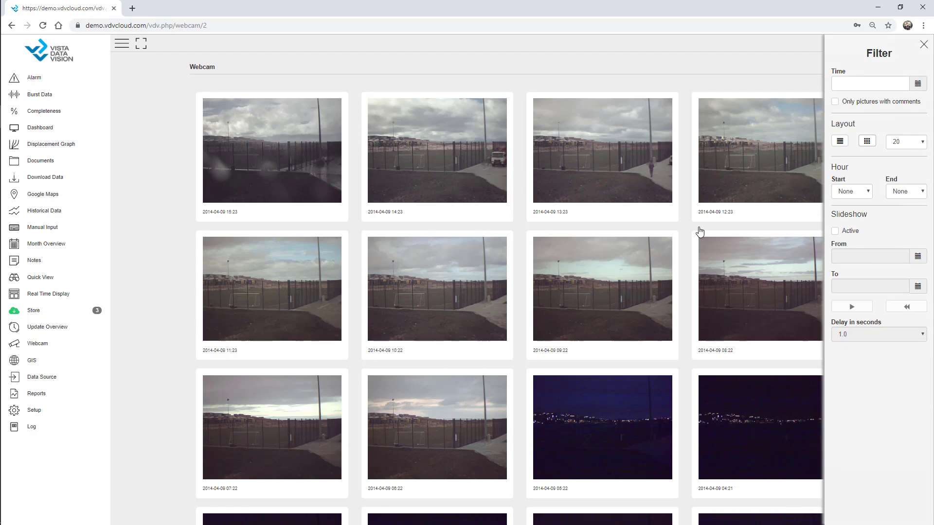
click(854, 193)
click(849, 385)
click(906, 192)
click(902, 408)
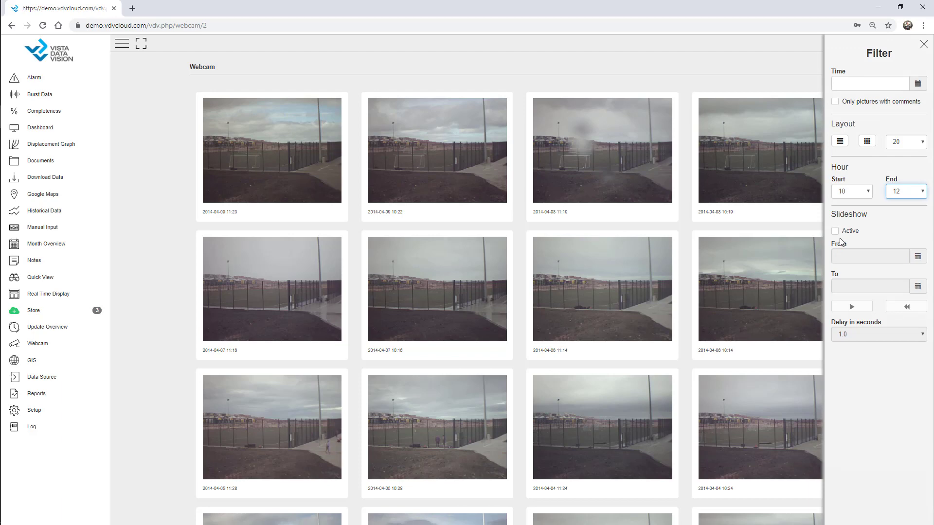
click(923, 46)
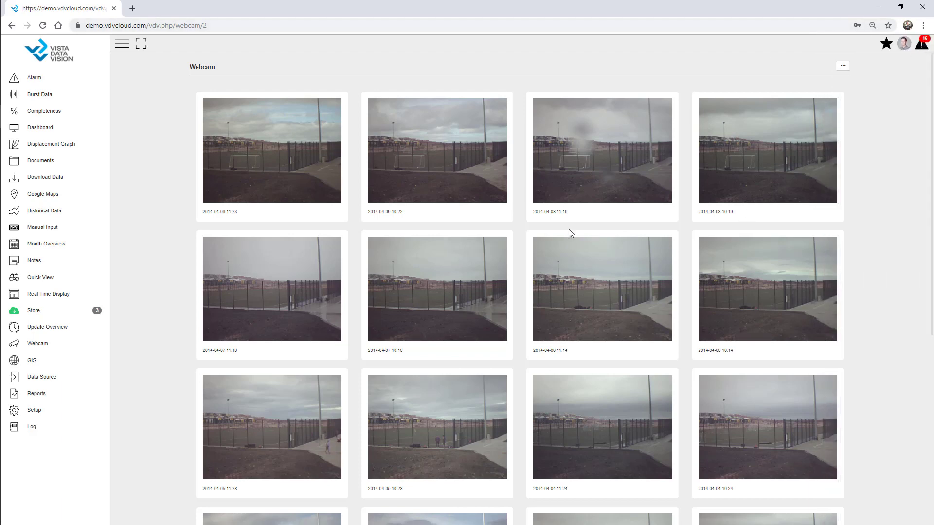
Step: Go to the Notes page to list the 10 existing site notes
click(40, 264)
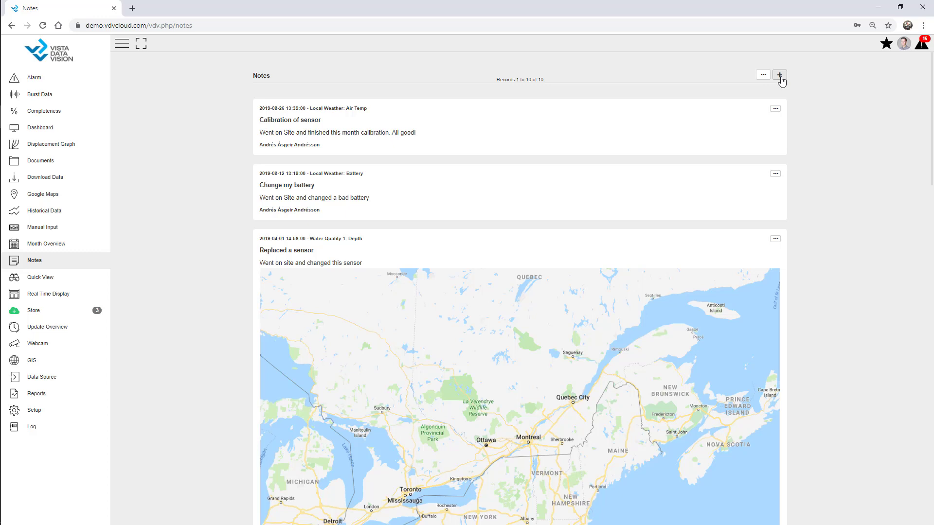
Step: Start a new Maintenance note for the AWS - Webinar site, linked to the site only
click(779, 77)
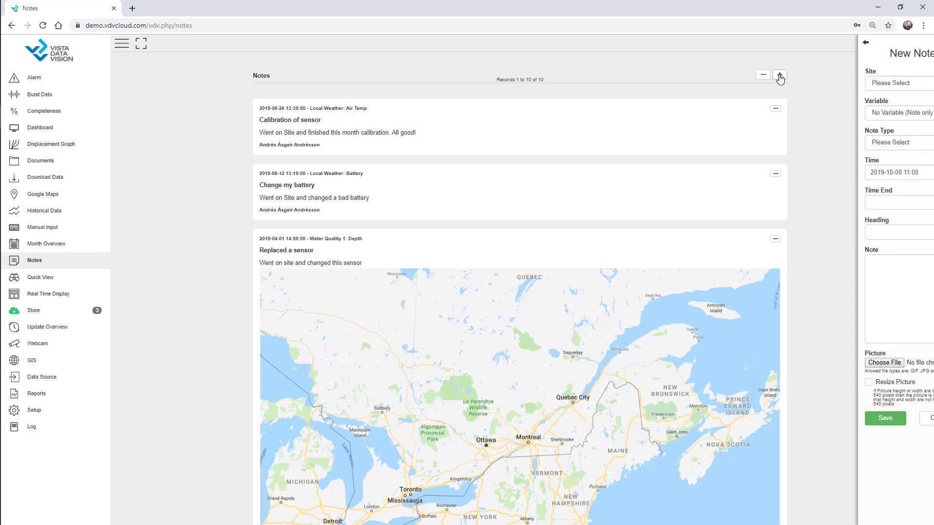
click(832, 43)
click(767, 84)
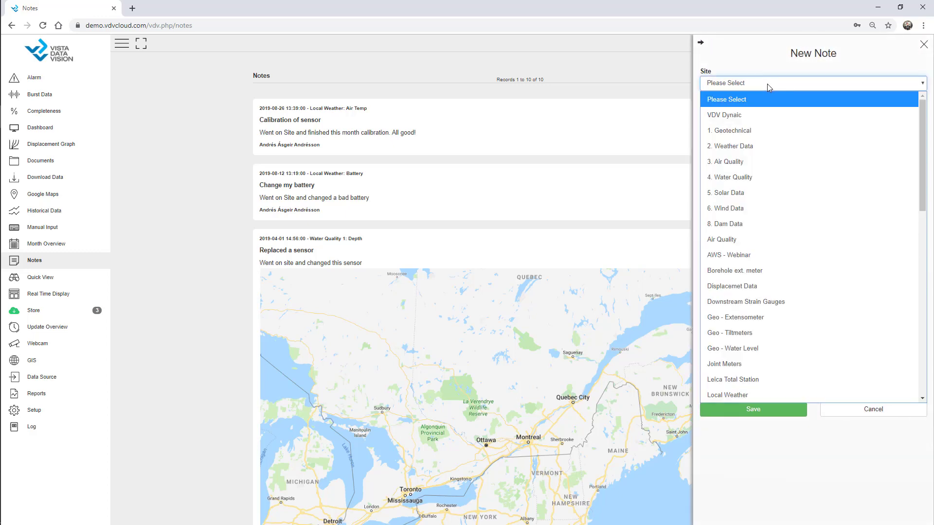
click(755, 255)
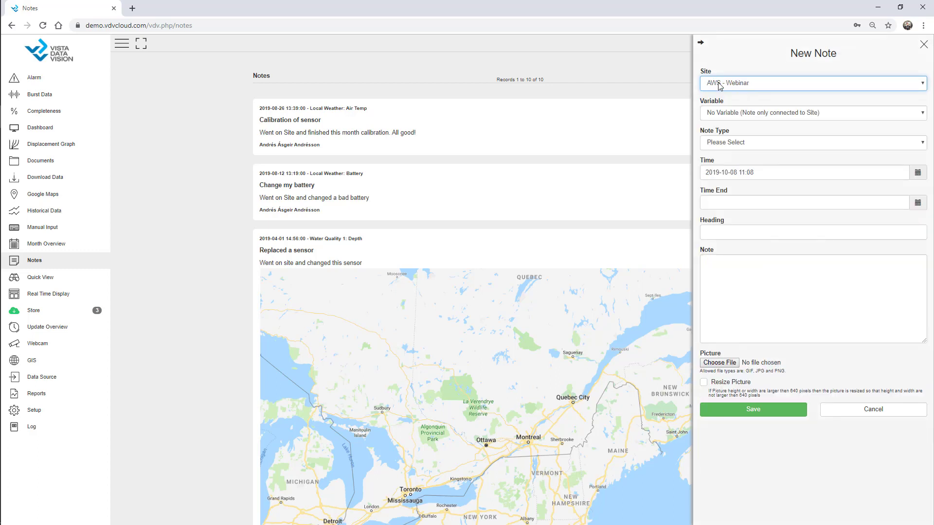
click(731, 113)
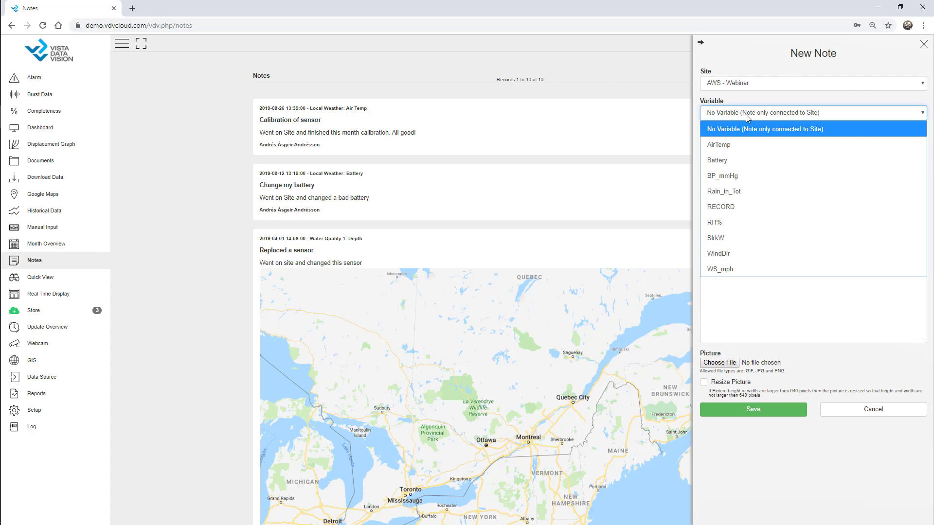
click(748, 114)
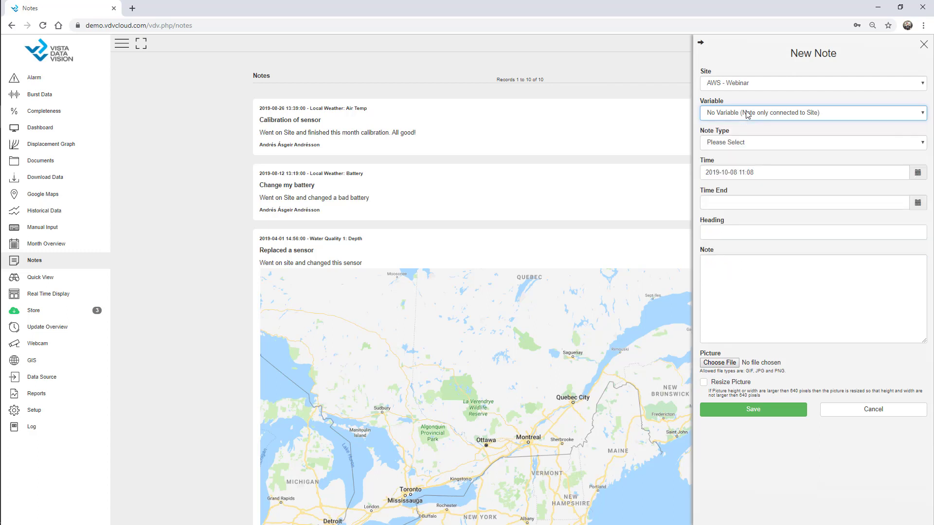
click(748, 114)
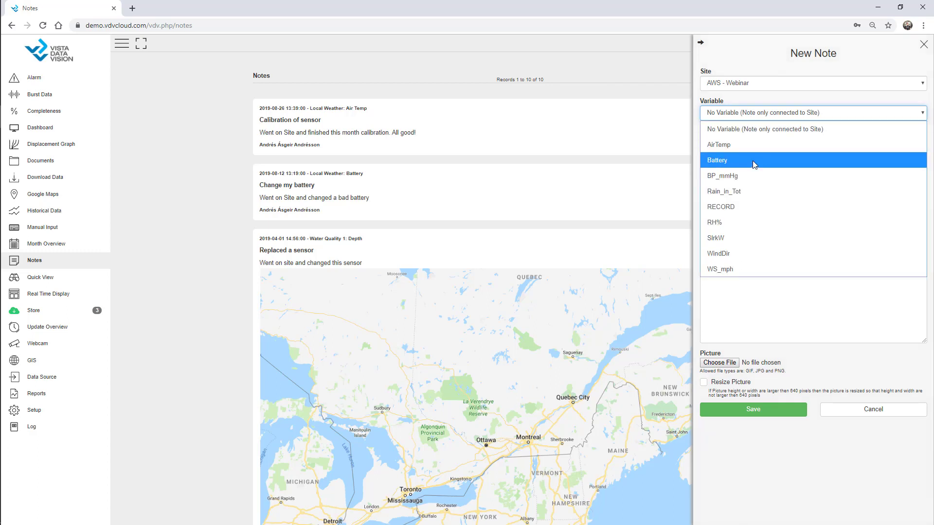
click(752, 160)
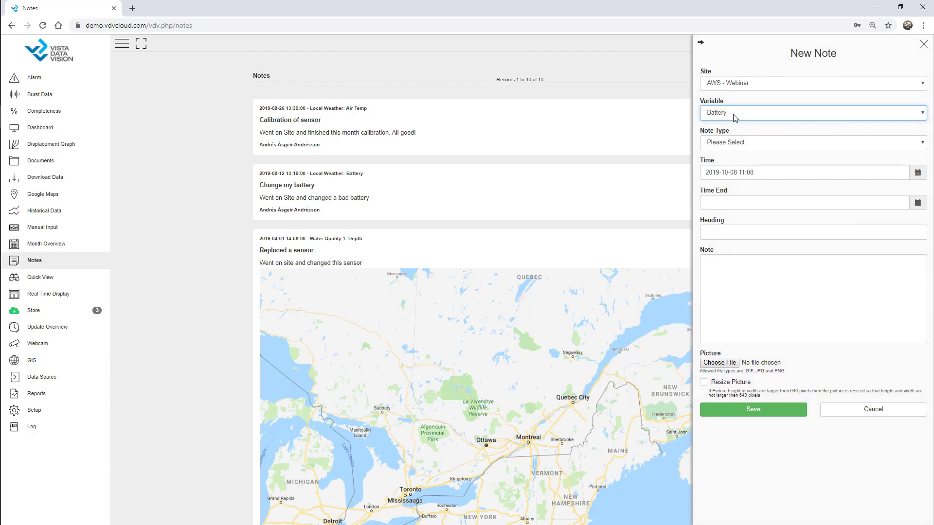
click(735, 118)
click(736, 129)
click(740, 144)
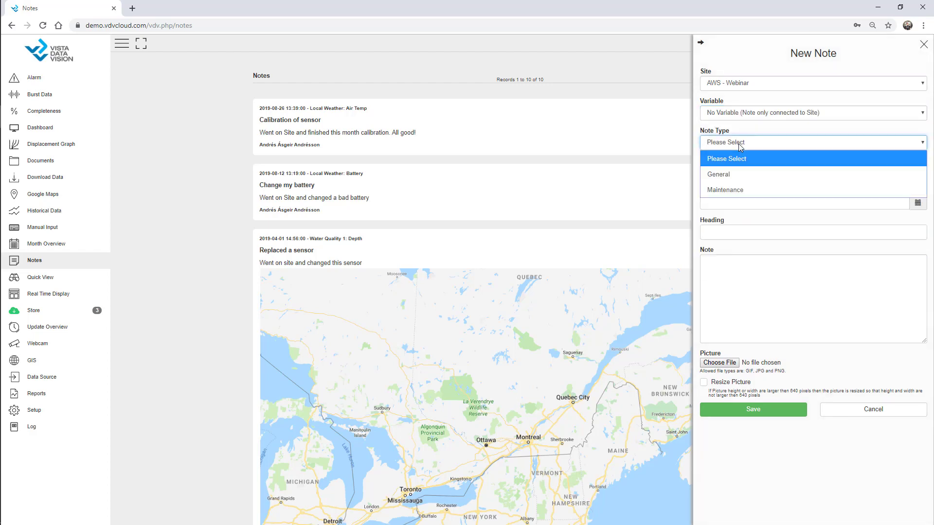
click(734, 190)
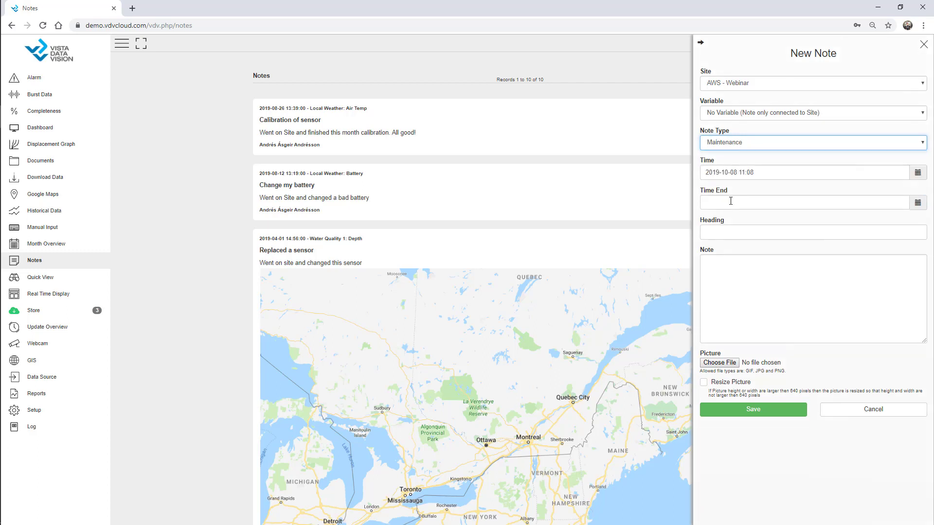
click(758, 174)
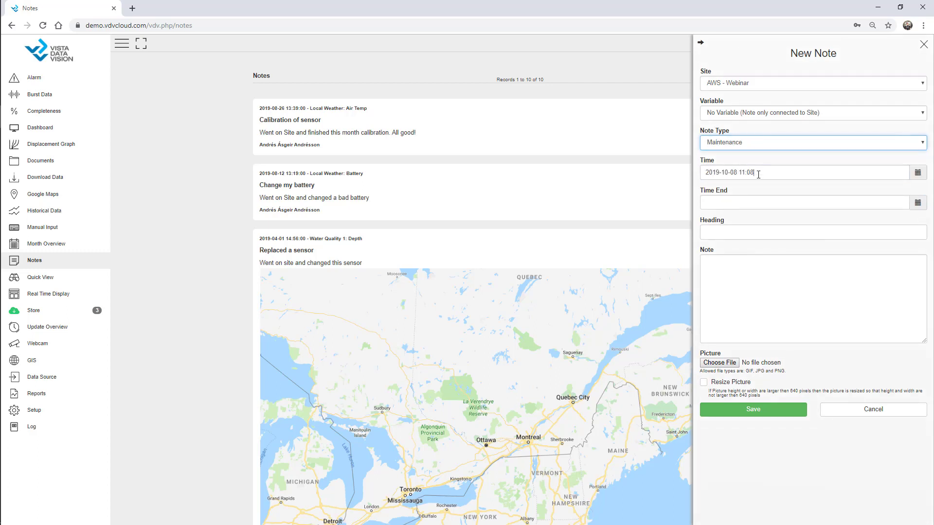
Step: Give the note heading 'Annual Checkup' and text 'Went on Site and checked the station. All good'
click(725, 231)
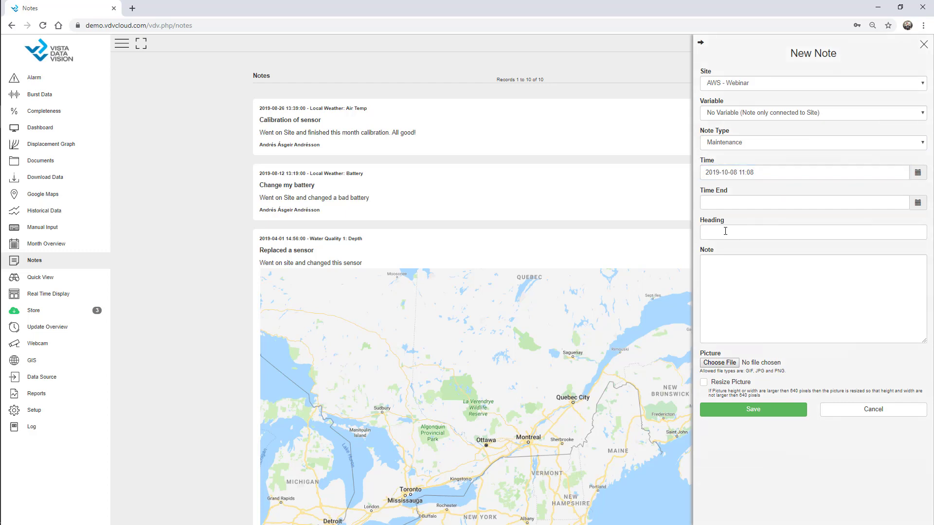
text(Anna)
key(BackSpace)
text(ual Checkup)
key(Tab)
text(We)
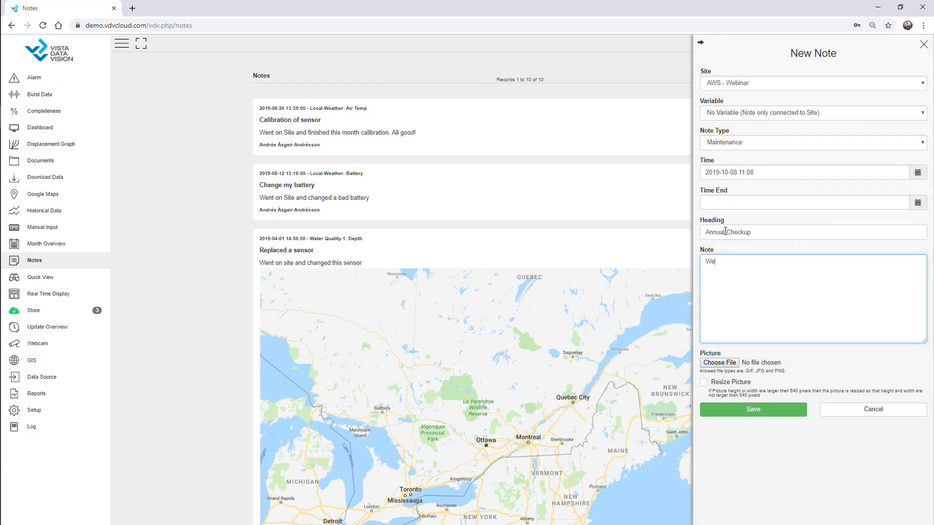
text(nt on Site and checked the station. All good)
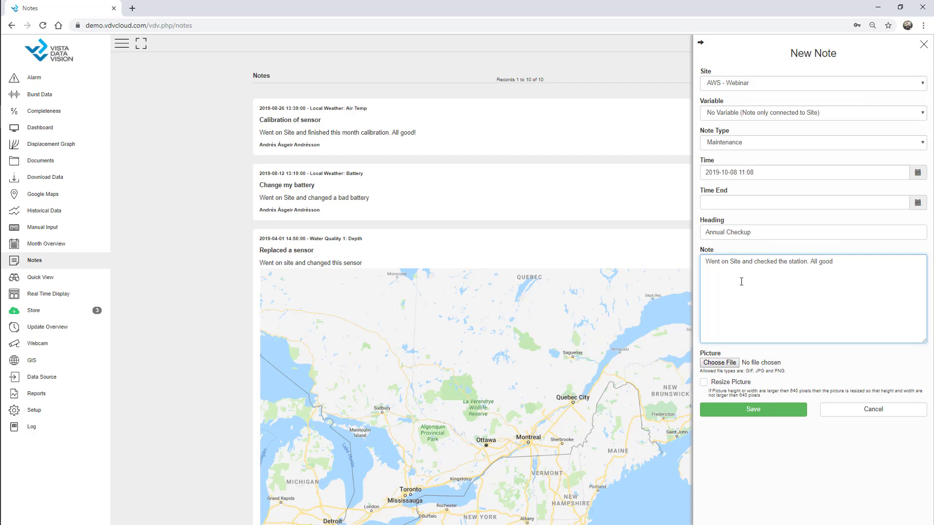
Step: Attach AWS-2.jpg to the note and save it
click(730, 362)
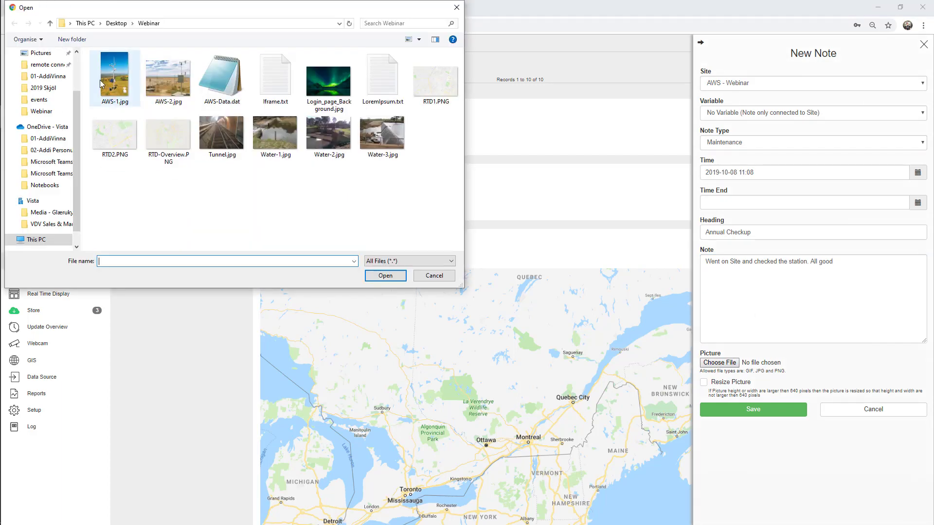
double_click(171, 78)
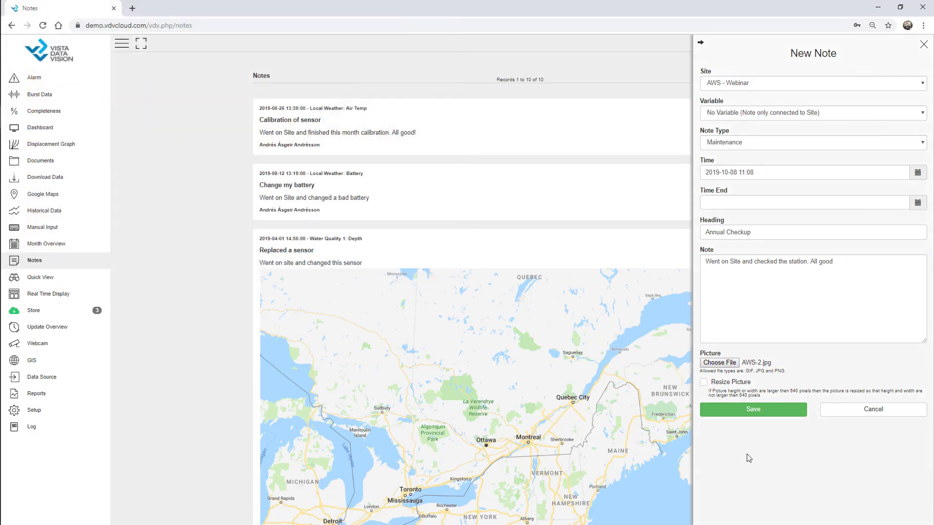
click(753, 410)
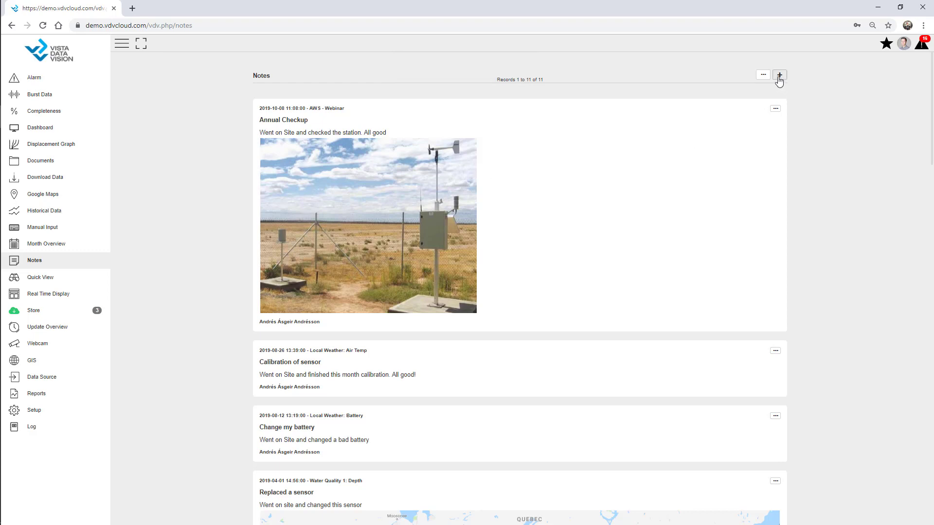
Step: Filter the notes by owner '01 Webinar' so only the Annual Checkup note remains
click(763, 75)
click(871, 84)
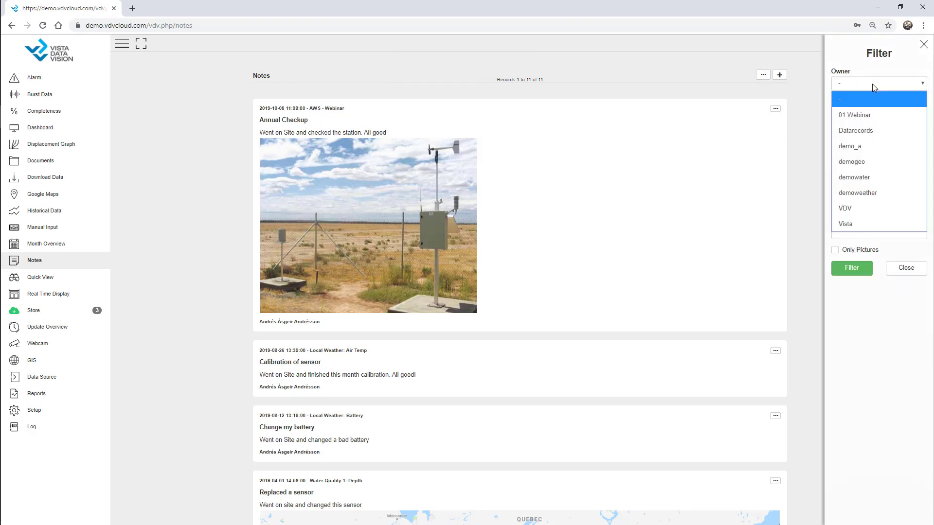
click(873, 114)
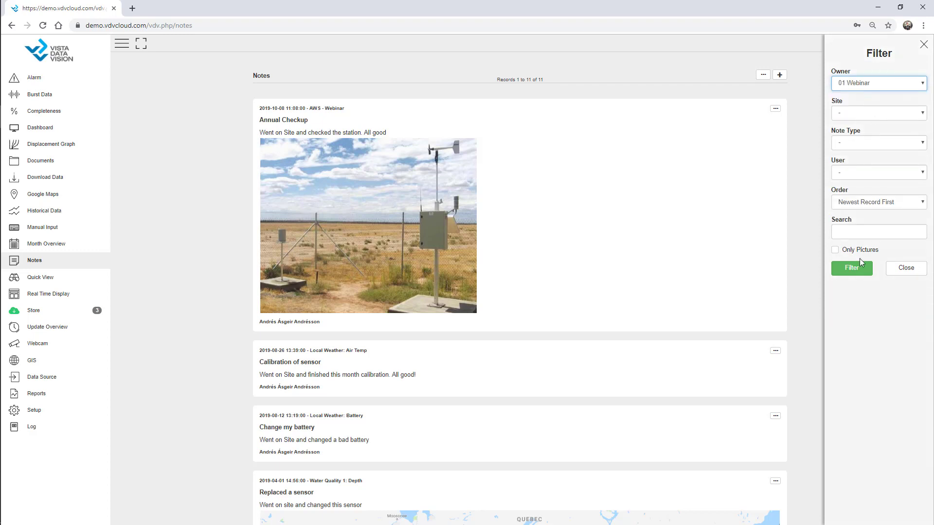
click(854, 273)
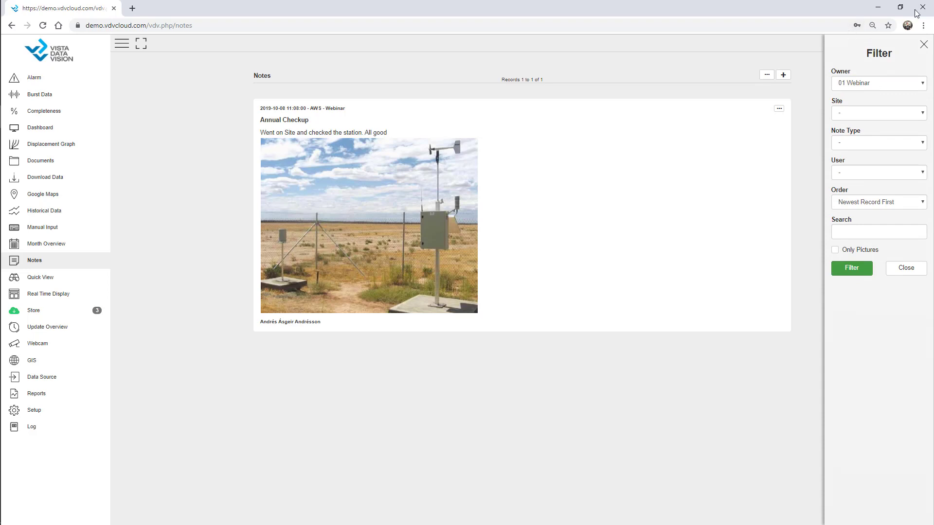
click(924, 45)
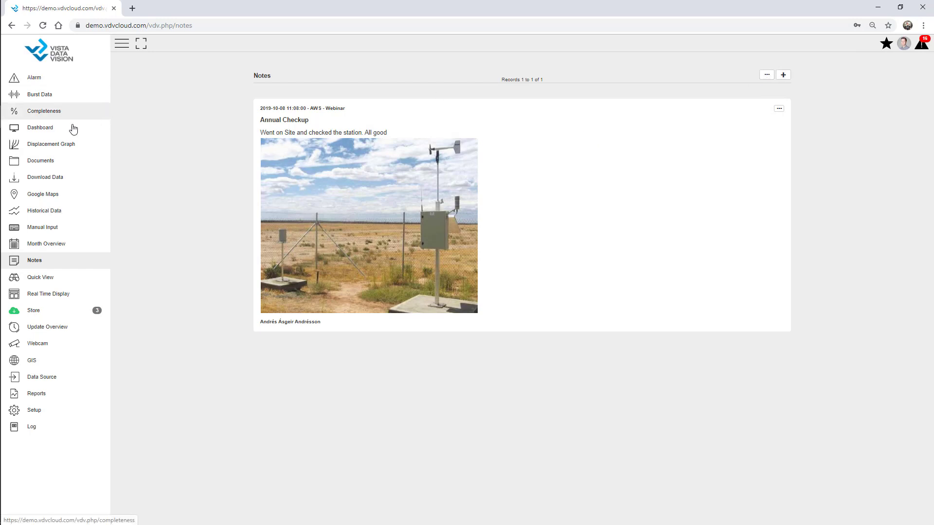
Step: In Documents, select the Brochures folder and start a new document there
click(56, 165)
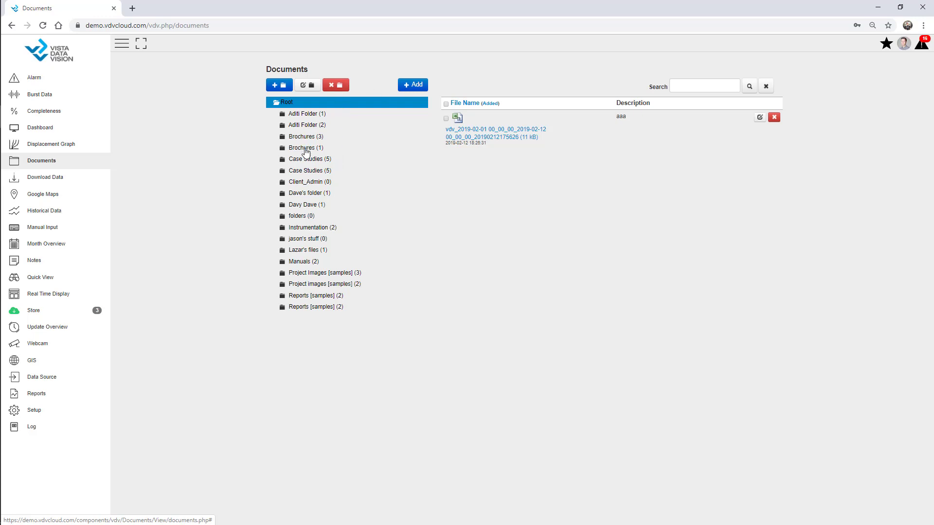
click(311, 151)
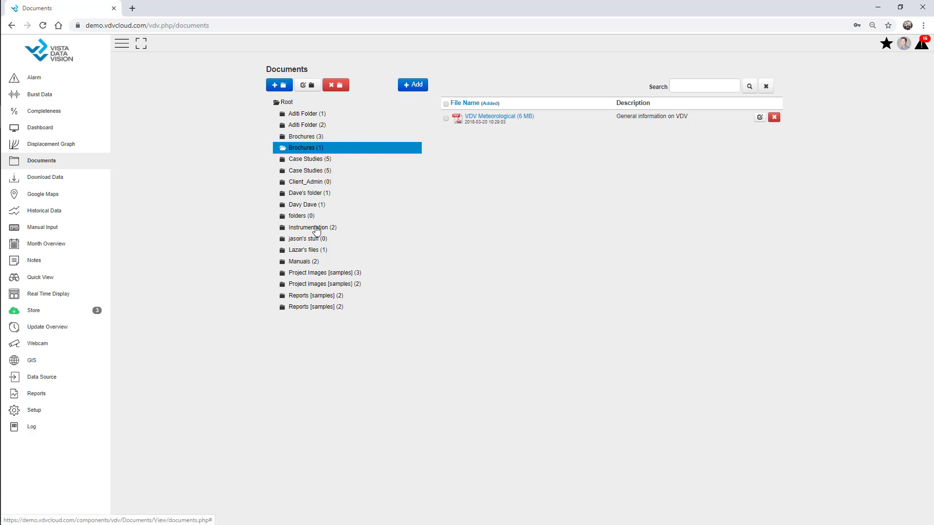
click(414, 85)
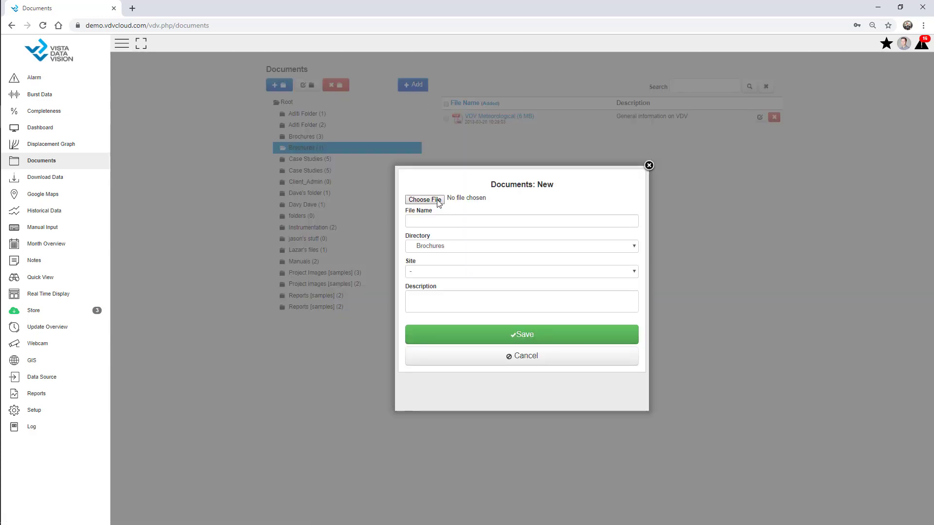
Step: Upload Tunnel.jpg with the description 'Site Picture' and save it
click(438, 201)
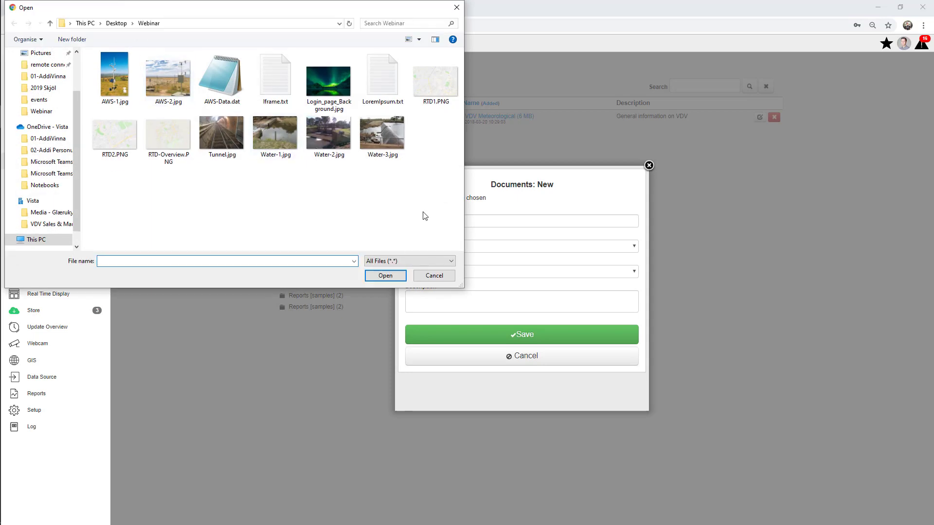
double_click(237, 131)
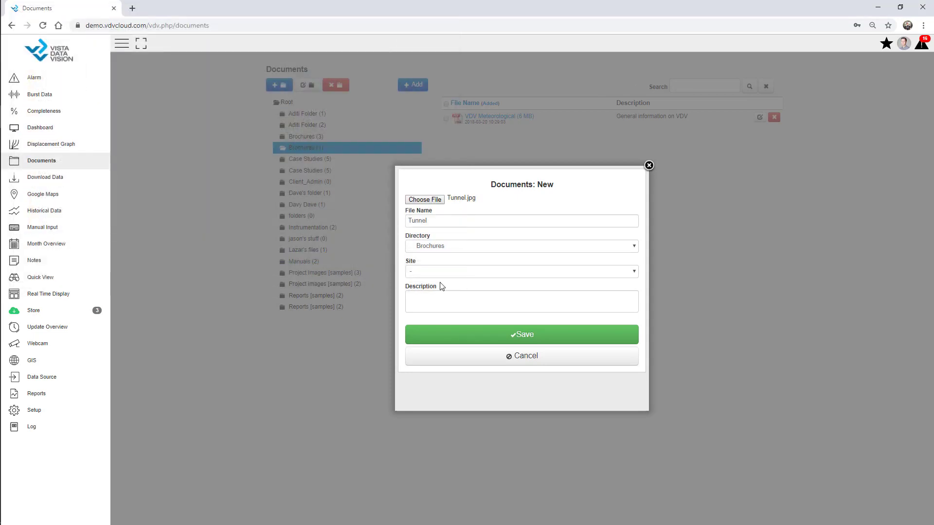
click(438, 301)
text(Site )
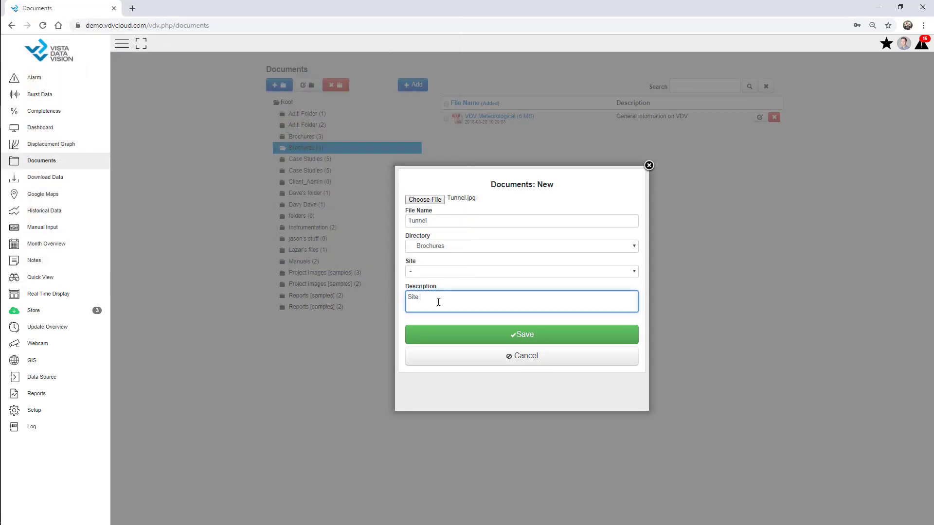
text(Picture)
click(480, 335)
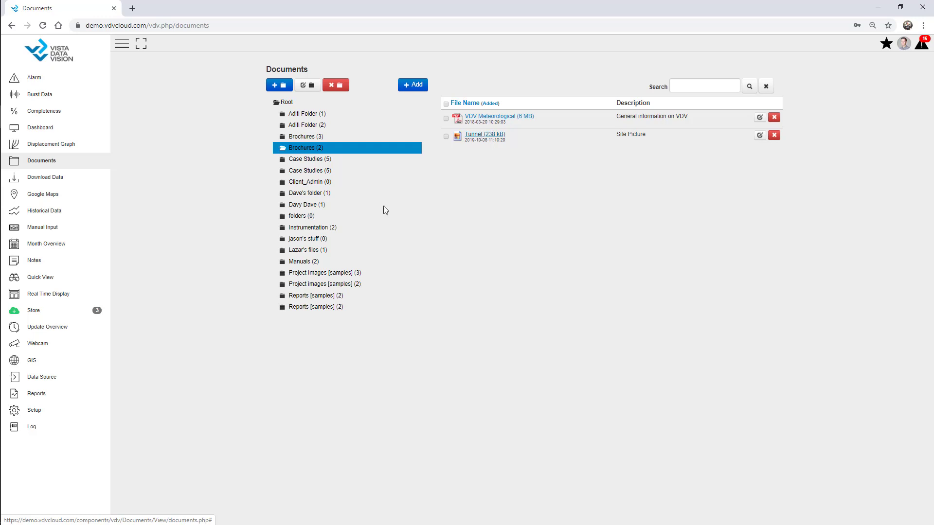
Step: Start a new user form from Setup > User
click(49, 412)
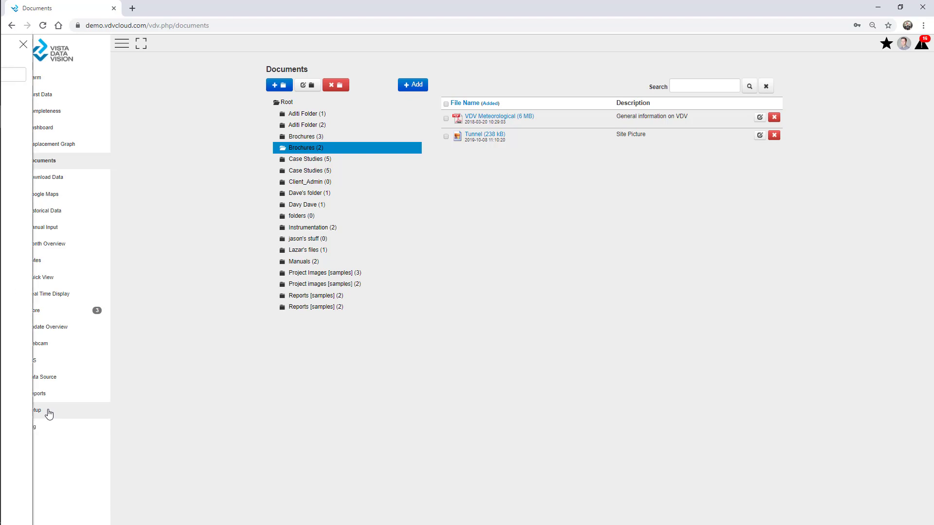
click(27, 377)
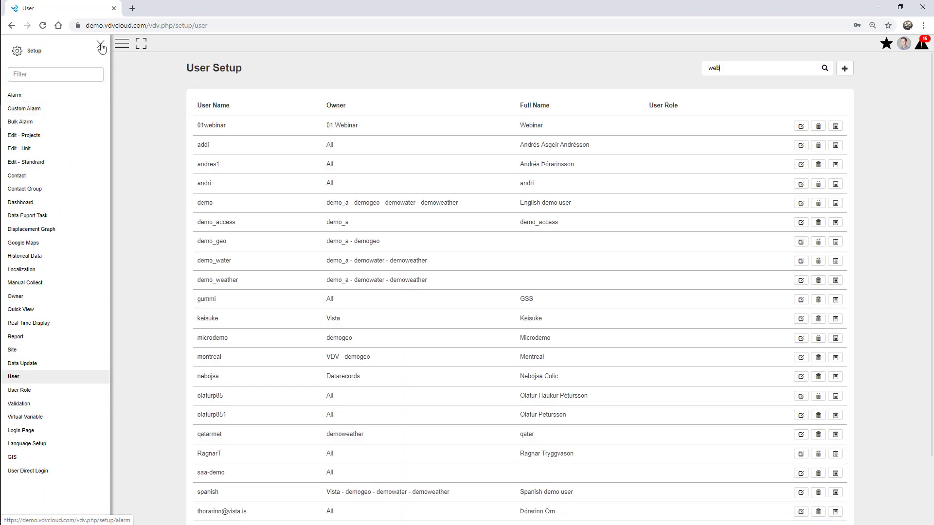
click(101, 45)
click(850, 71)
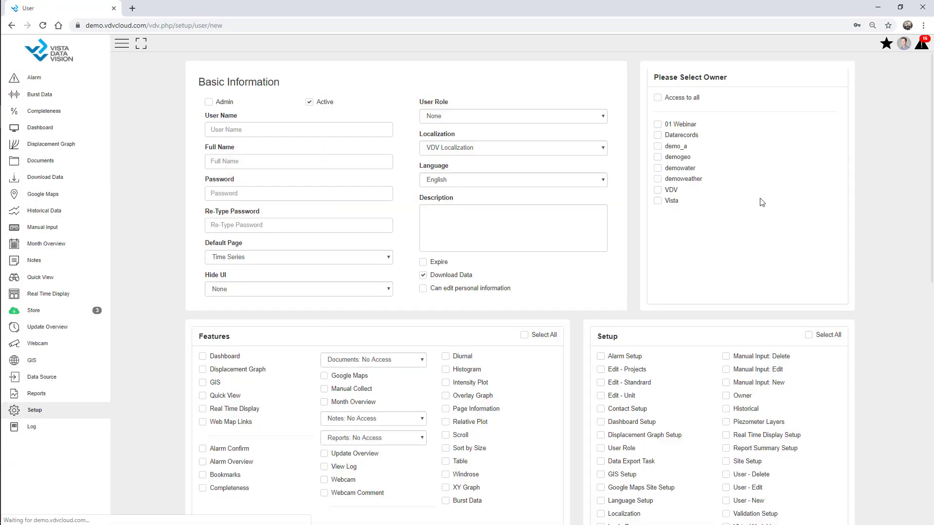
scroll(702, 202, down, 7)
scroll(438, 205, up, 2)
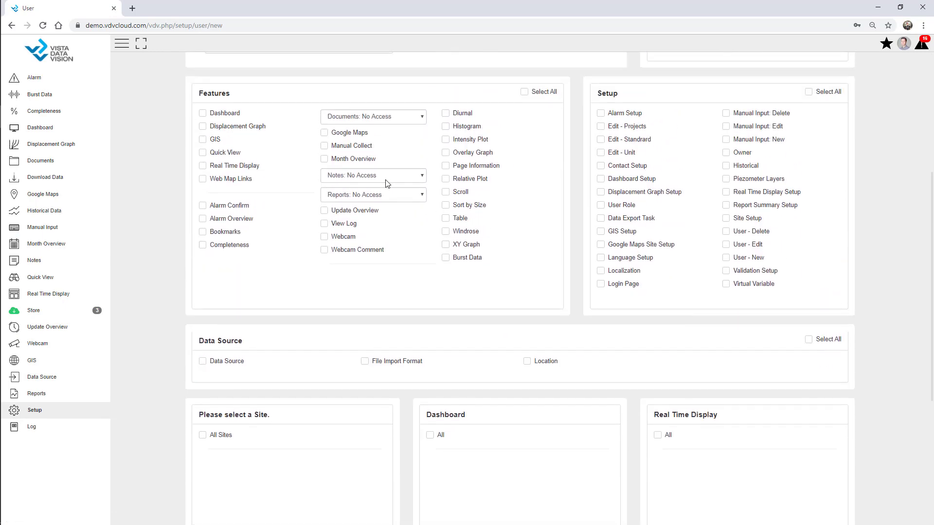
Step: Review the Documents and Notes access levels without changing them, then go to Download Data
click(379, 119)
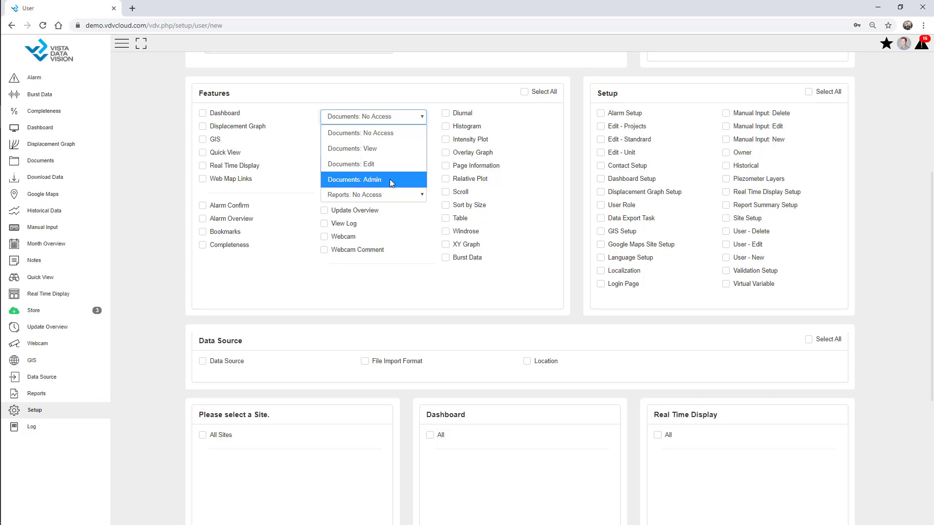
key(Escape)
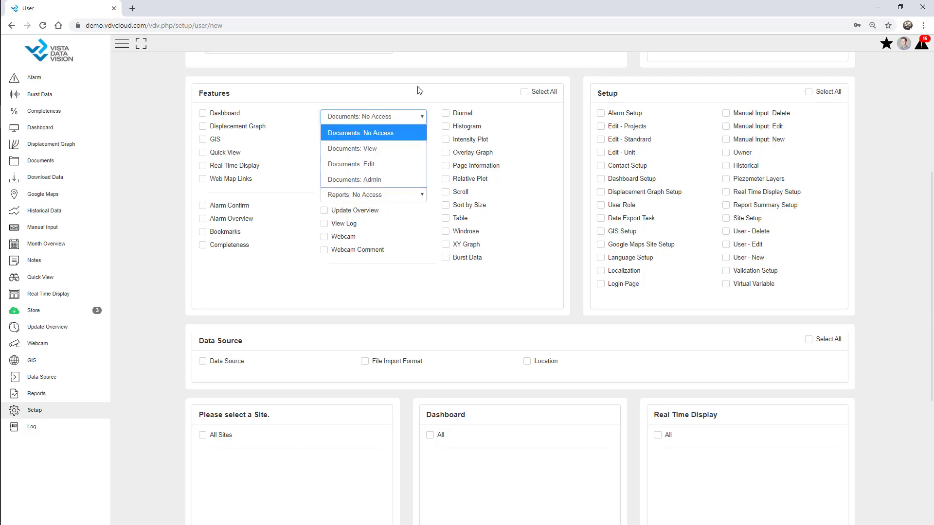
click(390, 179)
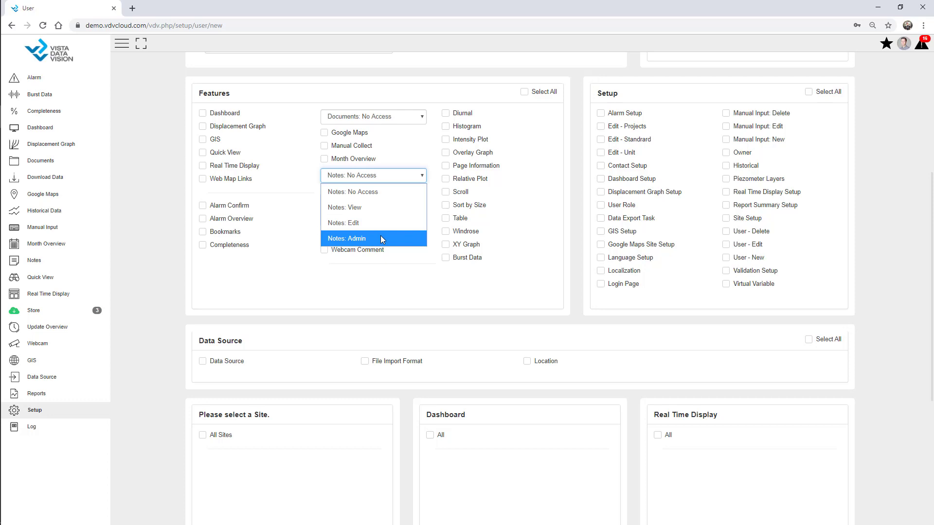
click(166, 170)
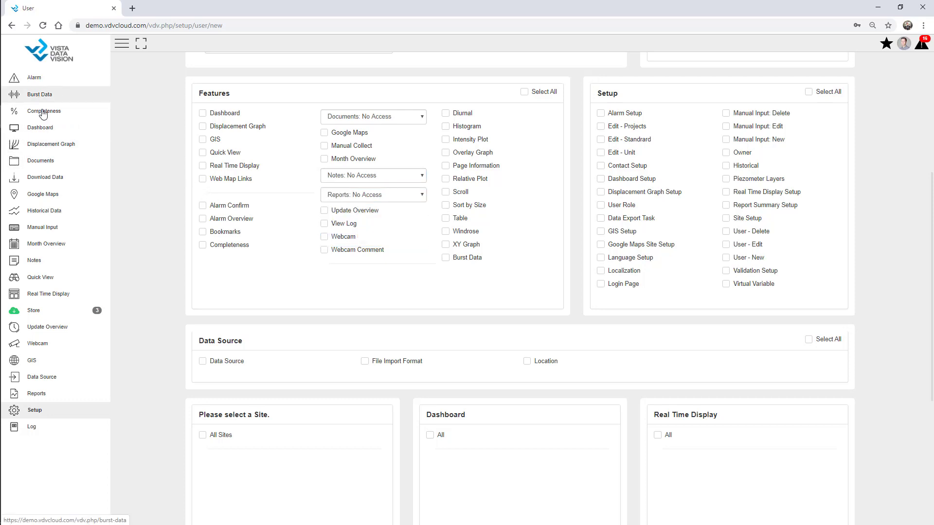
click(53, 179)
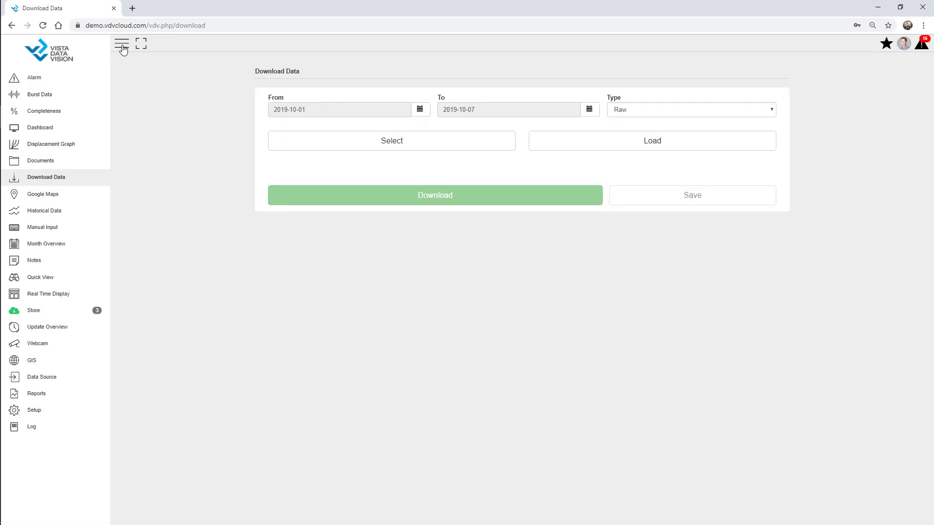
Step: Download Battery, Rain_in_Tot, RH%, WindDir and WS_mph from AWS - Webinar as CSV and open it
click(121, 46)
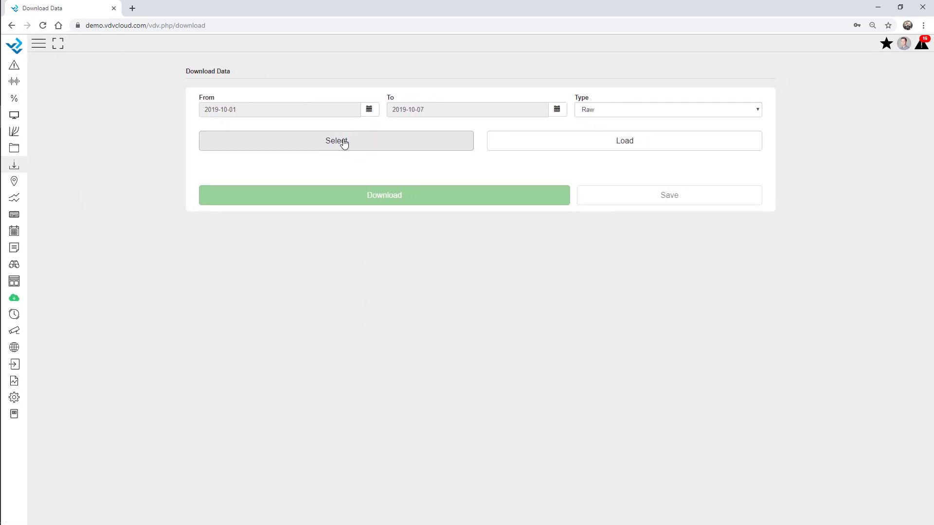
click(344, 143)
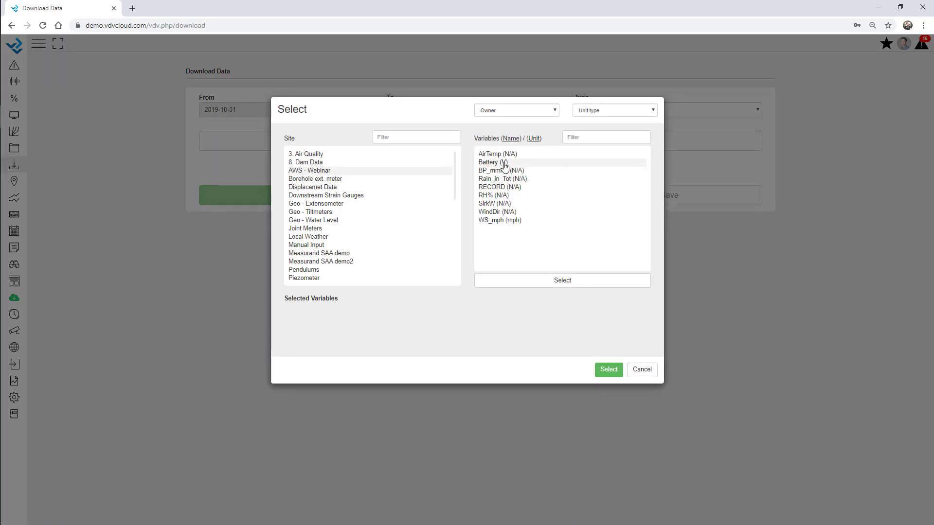
click(504, 167)
click(505, 179)
click(504, 195)
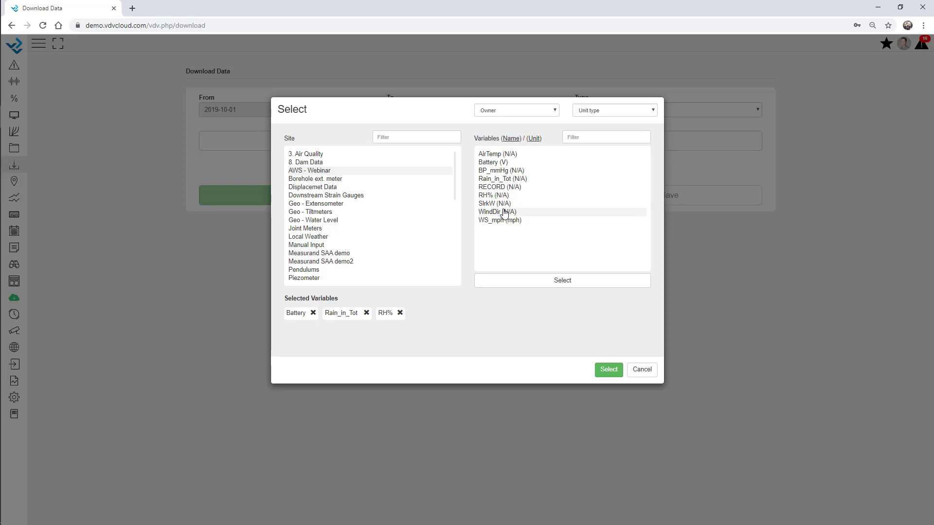
click(504, 213)
click(505, 220)
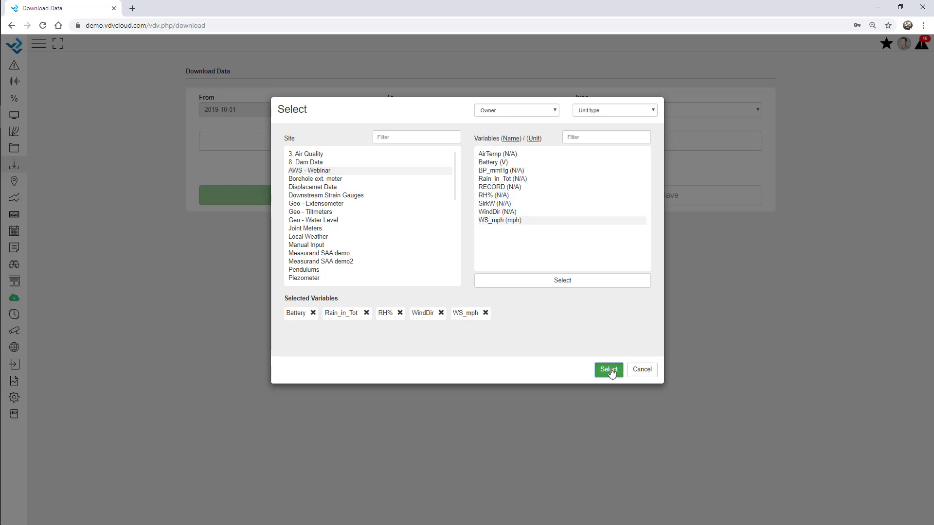
click(609, 370)
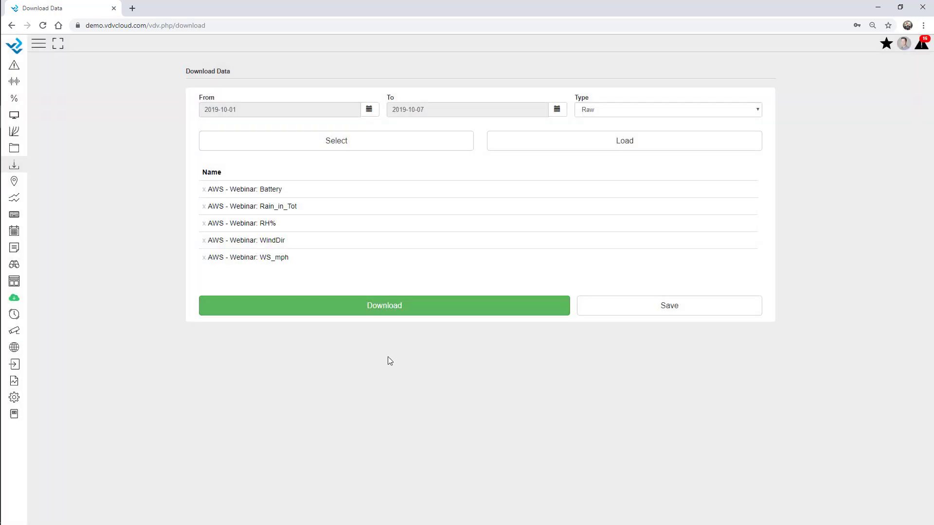
click(365, 311)
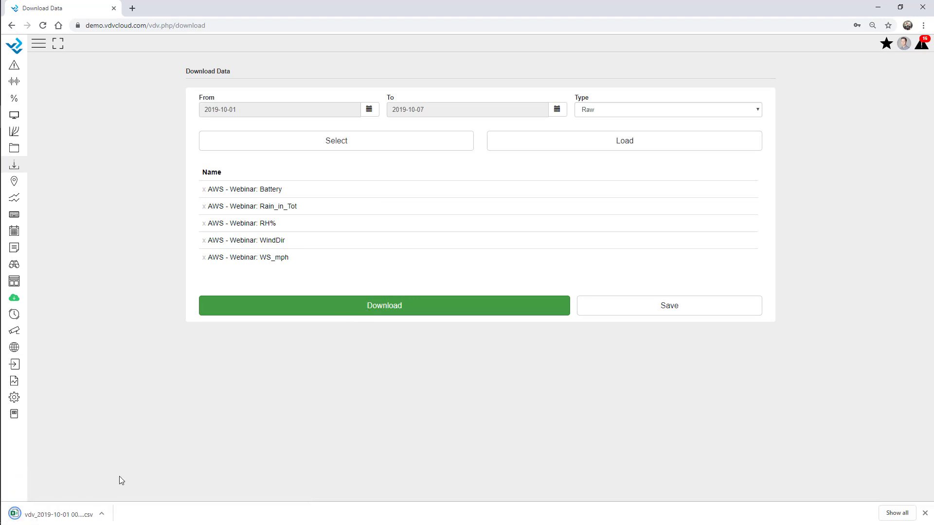
click(78, 516)
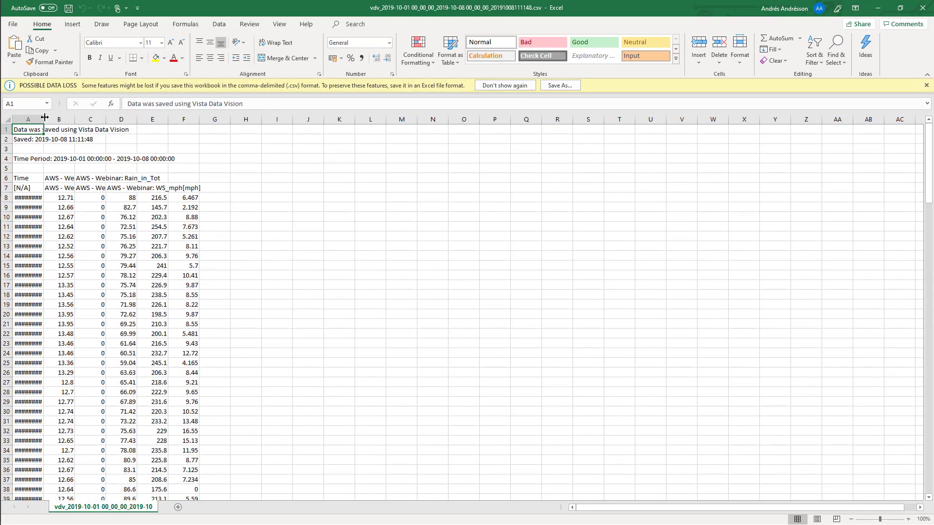
Step: Widen column A in Excel to read the timestamps, then minimise Excel
drag(44, 117, 116, 118)
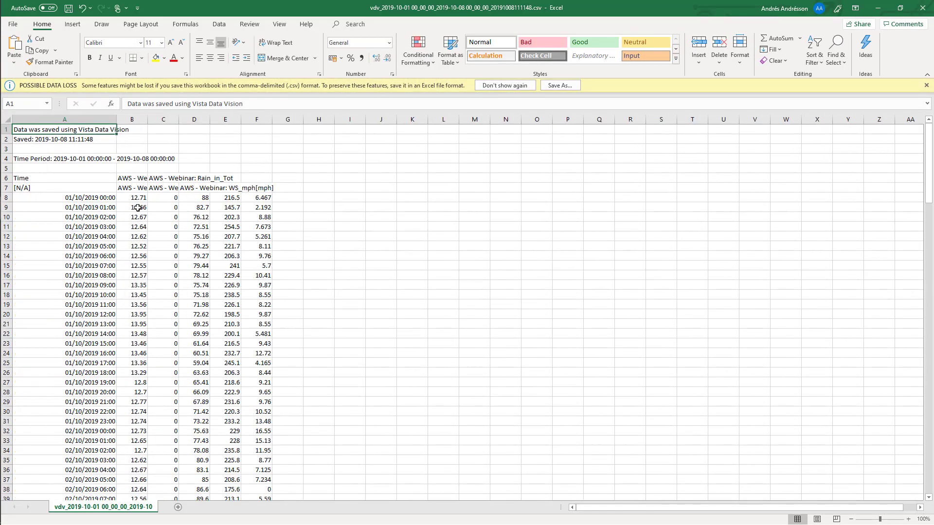
key(Down)
key(Down)
key(Down)
key(Down)
key(Down)
key(Down)
key(Down)
key(Down)
key(Down)
key(Down)
key(Down)
key(Down)
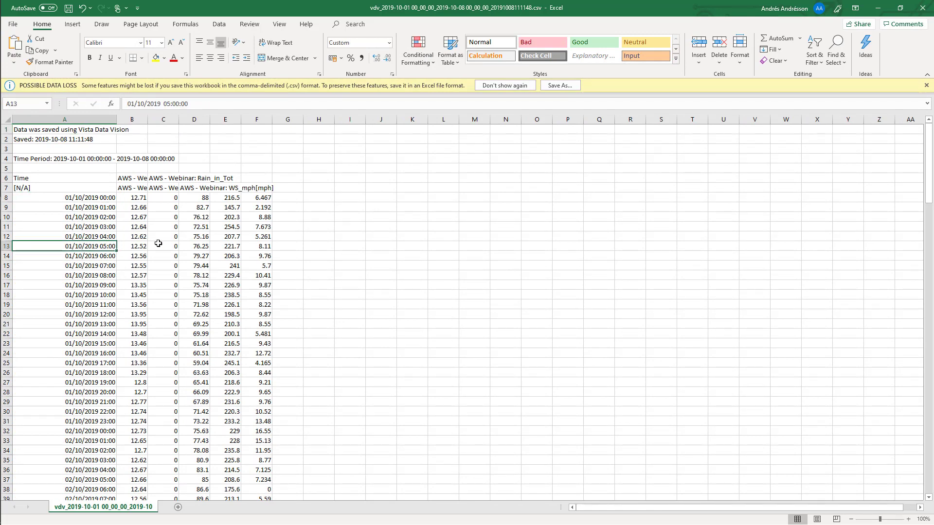
click(878, 8)
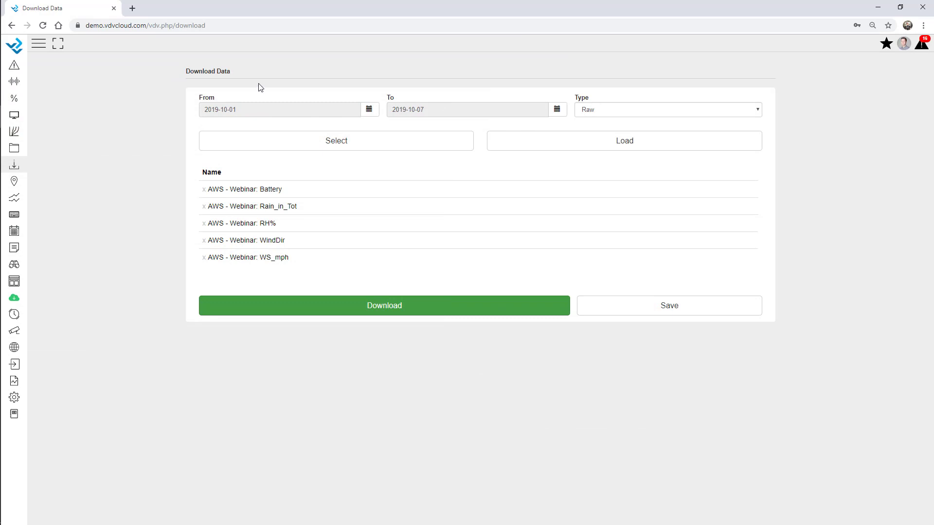
Step: Add the Geo - Extensometer channels (Extensometer1, 3 and 4) to the selected variables
click(300, 140)
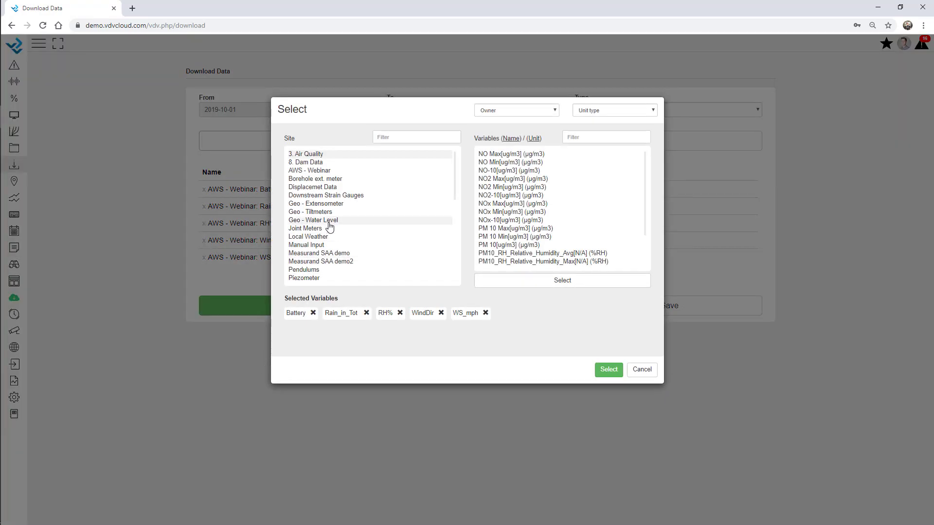
click(334, 204)
scroll(535, 241, down, 2)
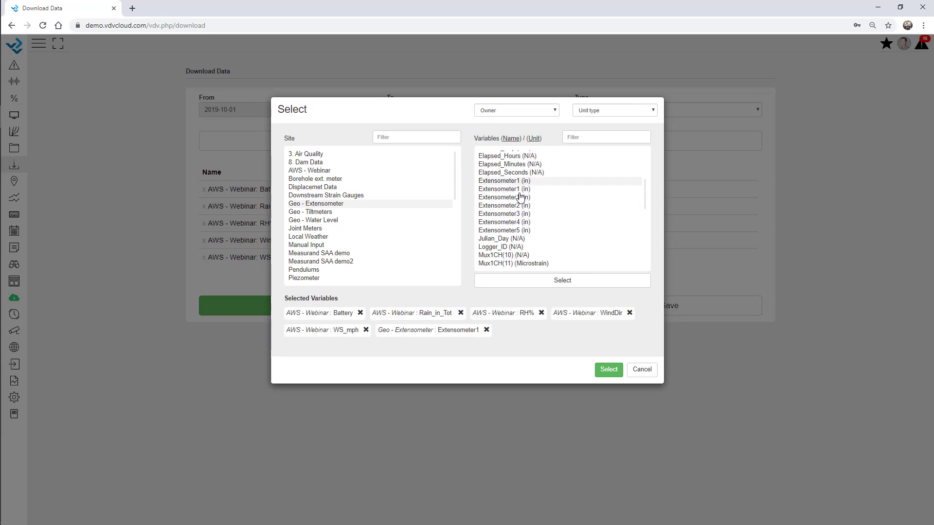
double_click(520, 190)
double_click(521, 198)
double_click(521, 214)
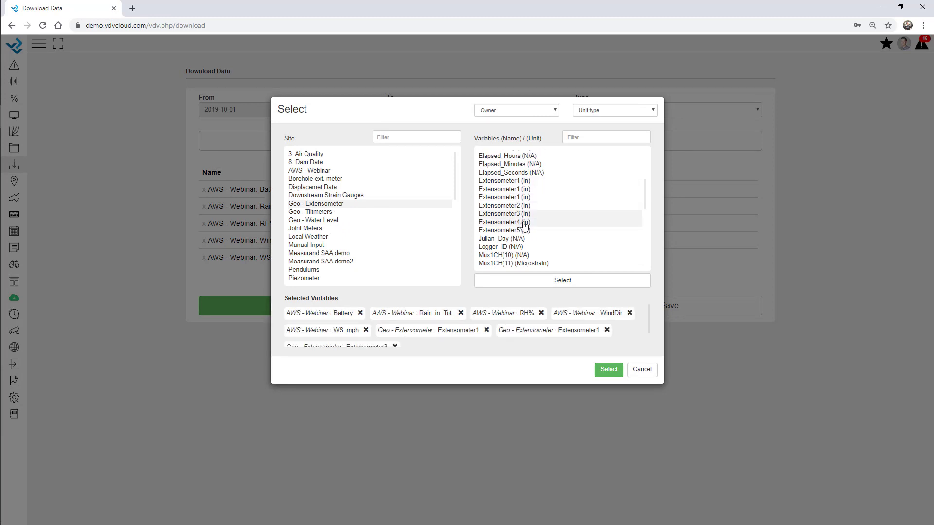
double_click(522, 222)
click(607, 371)
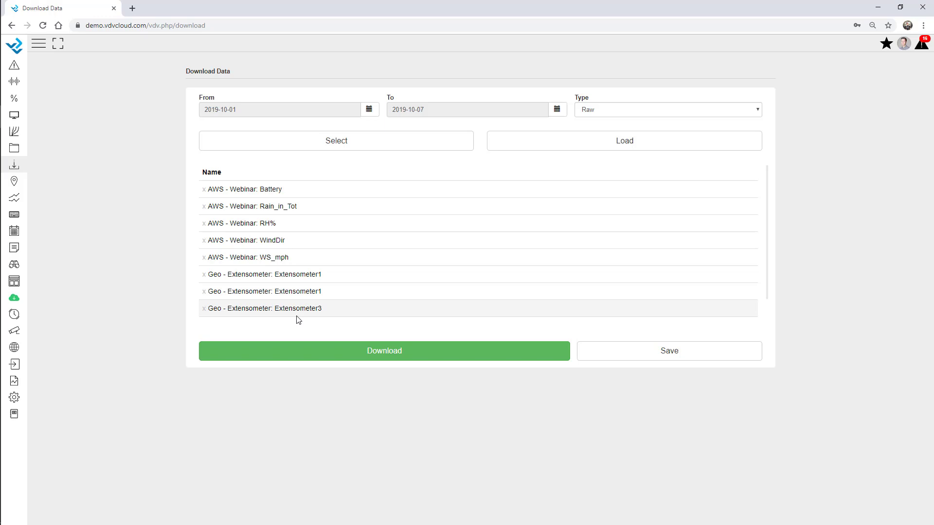
Step: Set the start date to 2019-01-01, then download the raw data CSV and open it
click(377, 113)
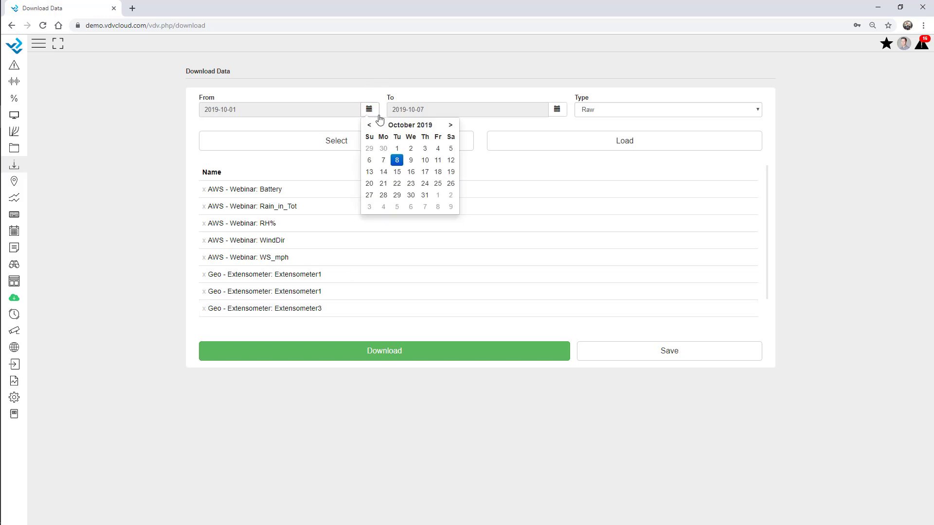
click(372, 127)
click(370, 127)
click(371, 127)
click(370, 127)
click(370, 127)
click(370, 126)
click(370, 126)
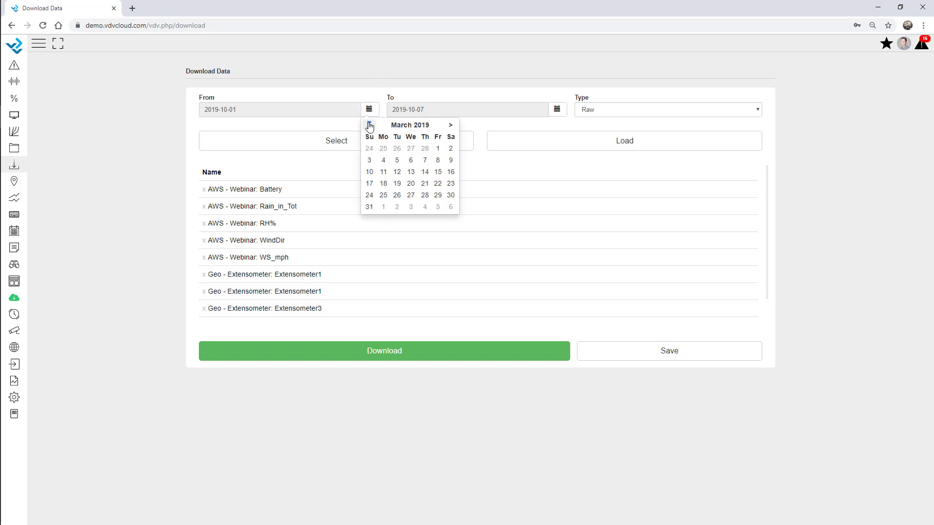
click(370, 126)
click(369, 127)
click(394, 149)
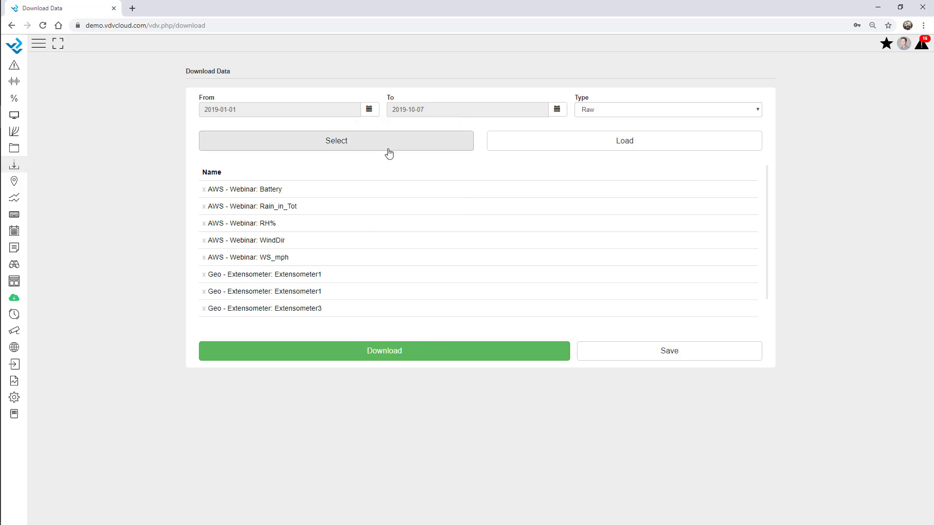
click(389, 356)
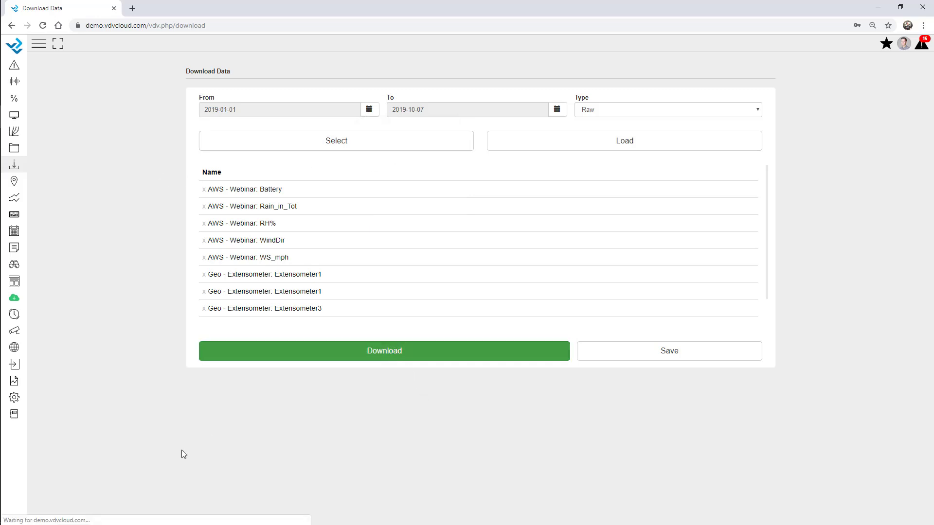
click(49, 514)
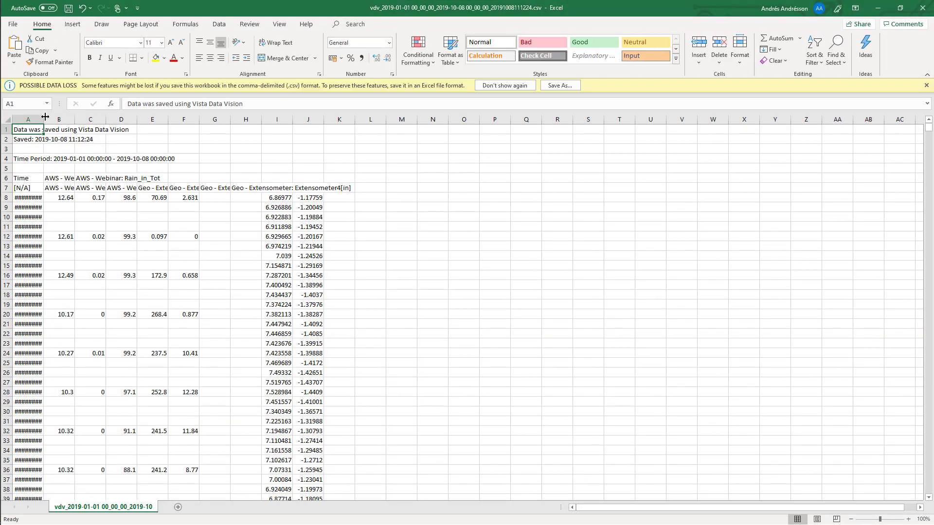
Step: Widen column A of the January–October CSV and browse the extensometer columns
drag(44, 119, 117, 120)
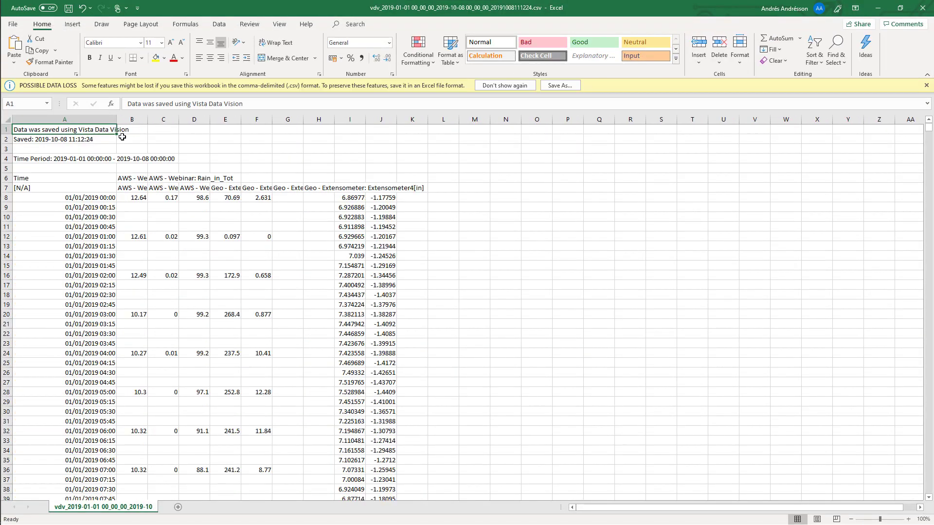
click(350, 201)
key(Up)
key(Right)
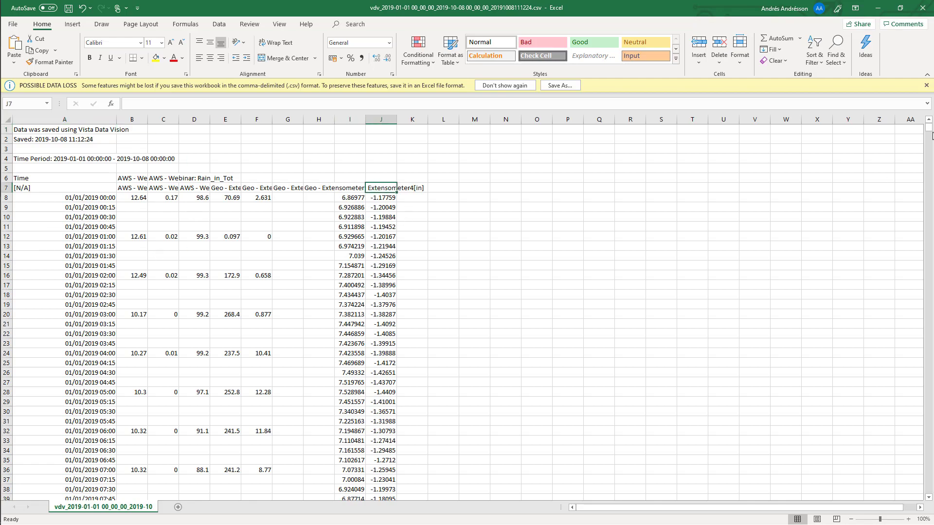
mouse_move(929, 132)
mouse_down()
mouse_move(925, 312)
mouse_move(928, 127)
mouse_up()
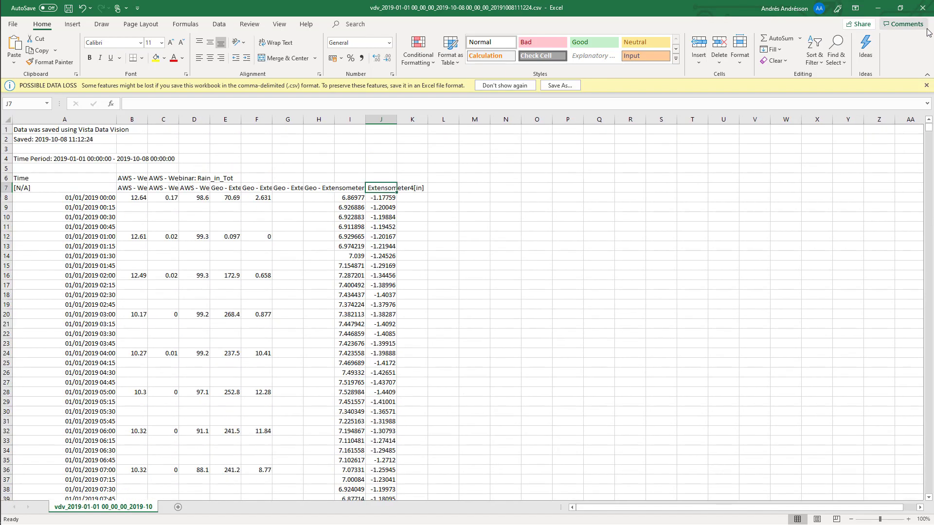
Step: Close both CSV workbooks, including the 2019-10-01 one, choosing Don't Save
click(923, 8)
click(461, 283)
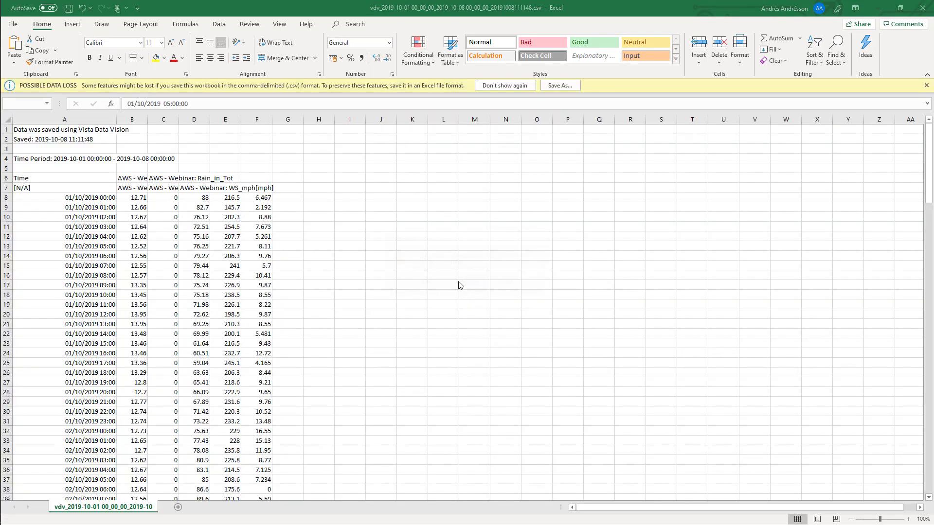
click(922, 8)
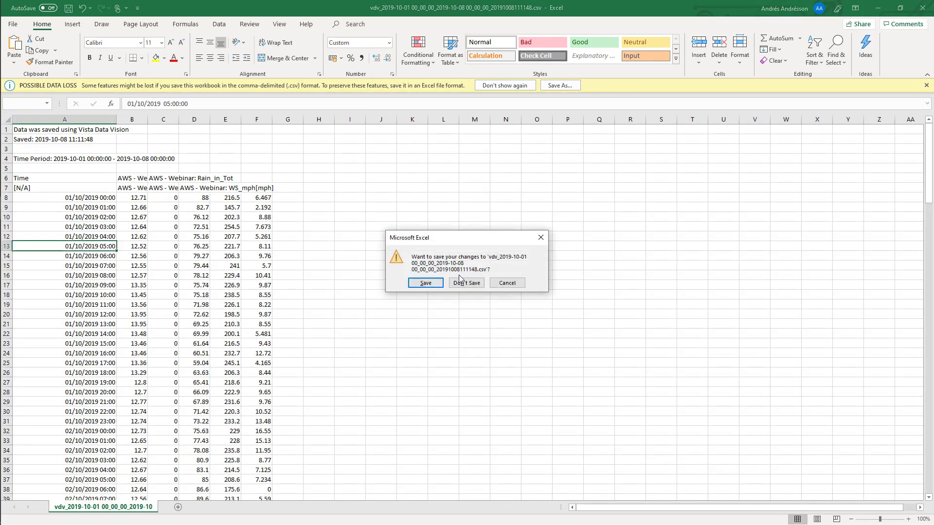
click(464, 283)
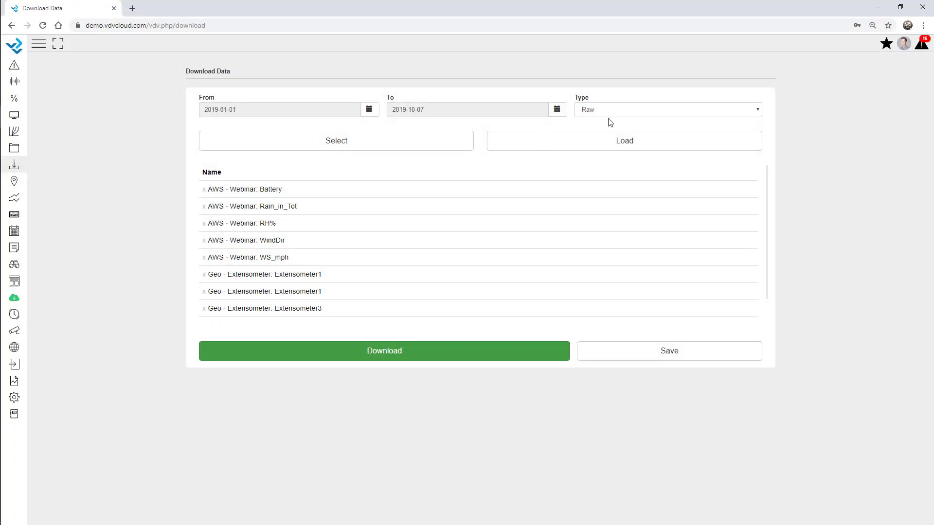
Step: Set the download Type to Summary and the Period to Month
click(613, 110)
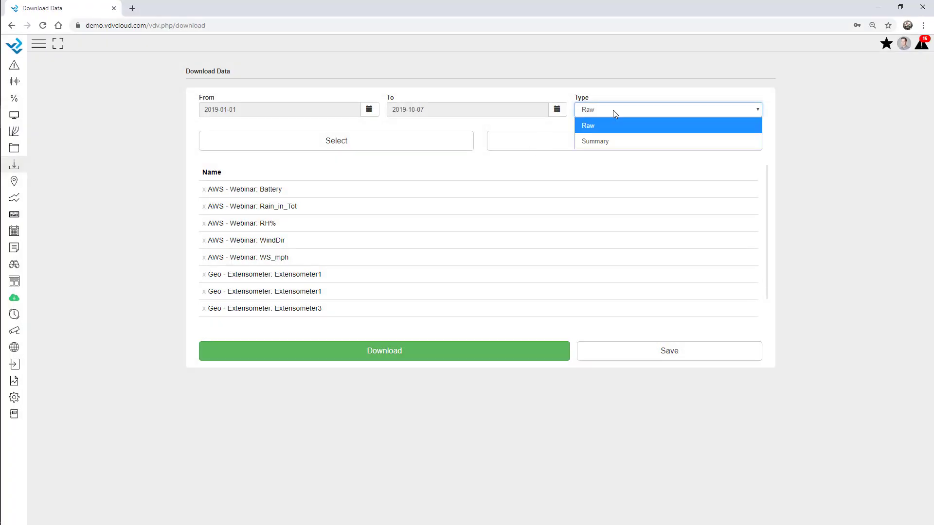
click(611, 140)
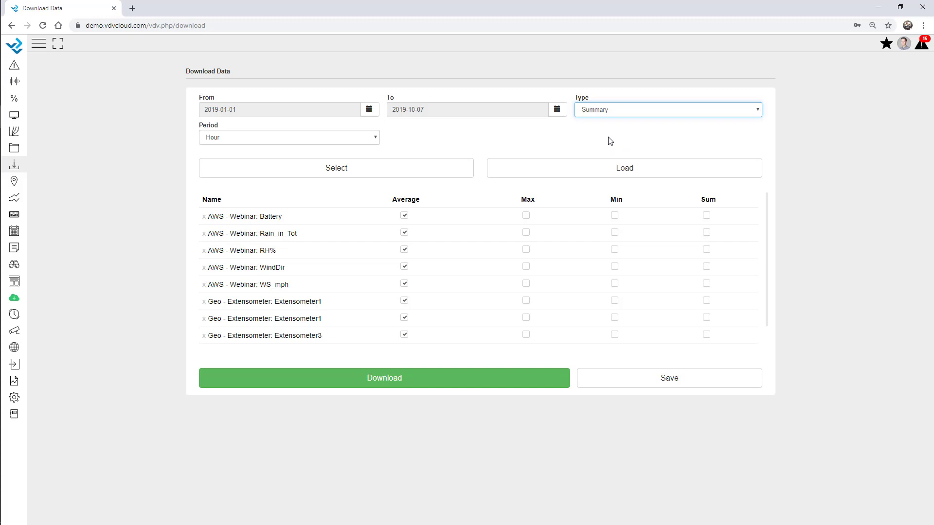
click(250, 138)
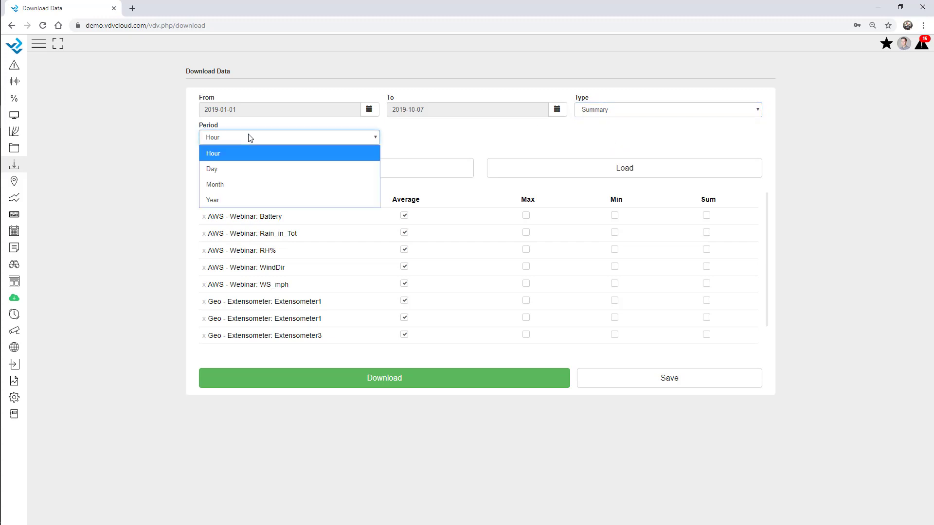
click(237, 185)
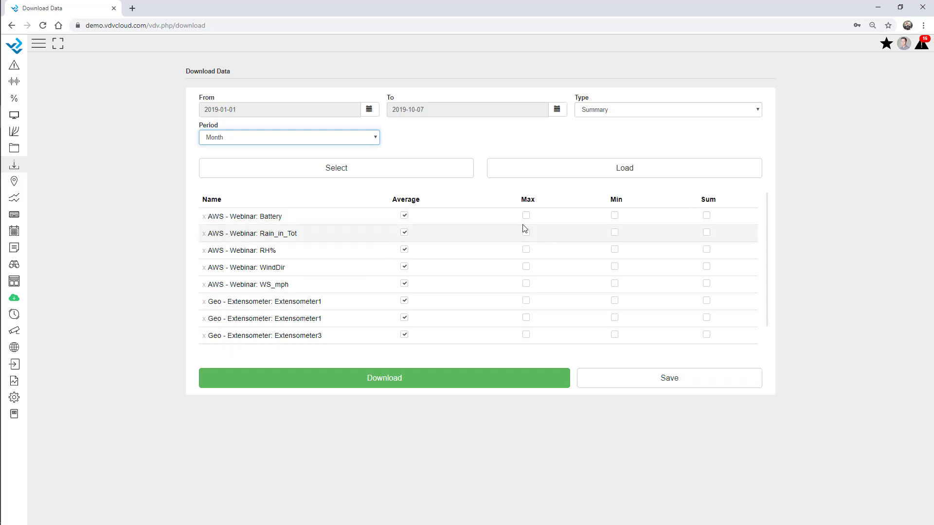
Step: Try statistic options: drop Rain_in_Tot average, add WS_mph maximum, briefly test Battery max/min
click(405, 233)
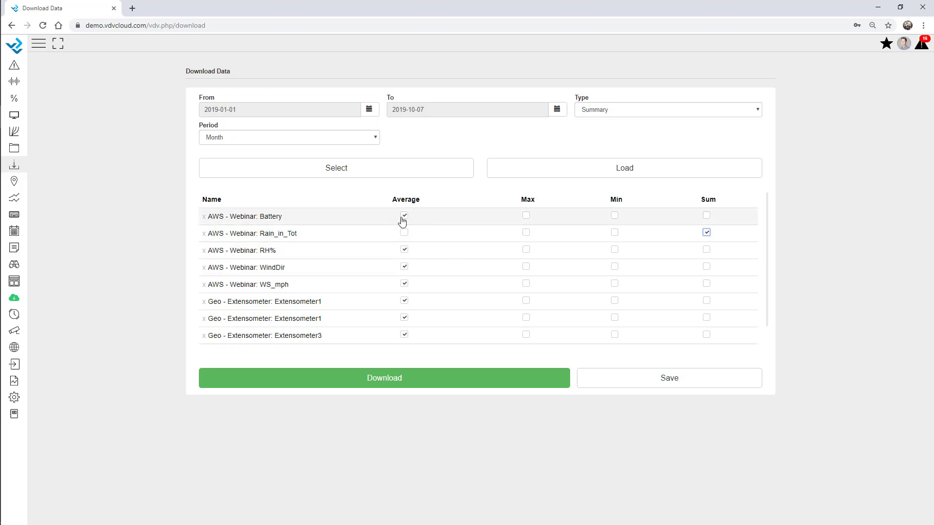
click(404, 284)
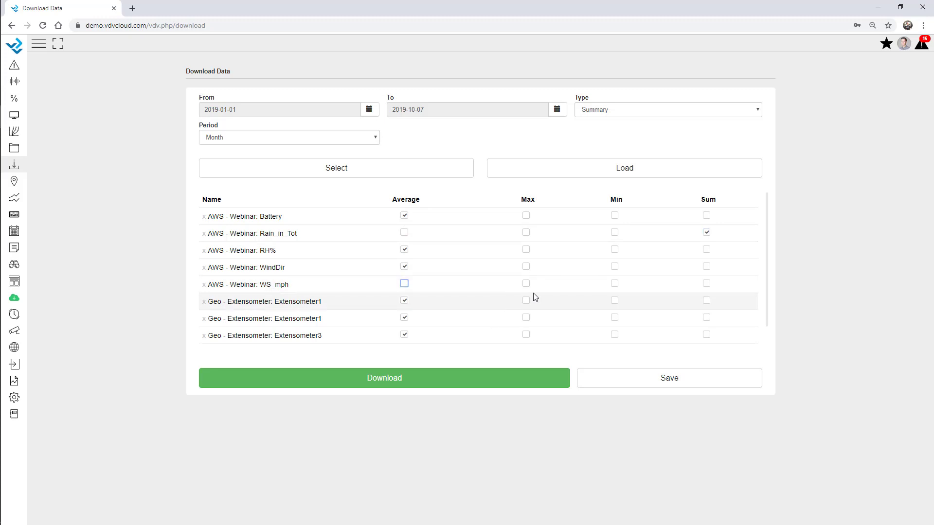
click(526, 284)
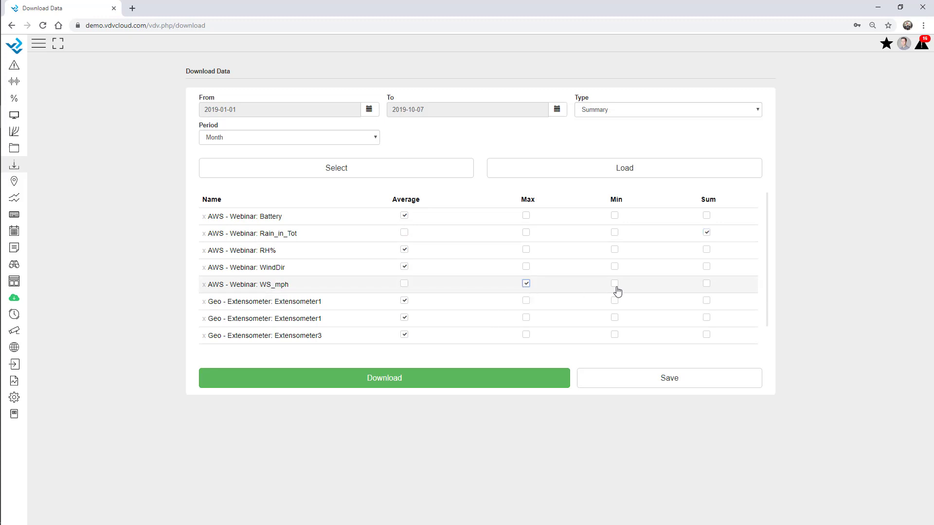
click(404, 284)
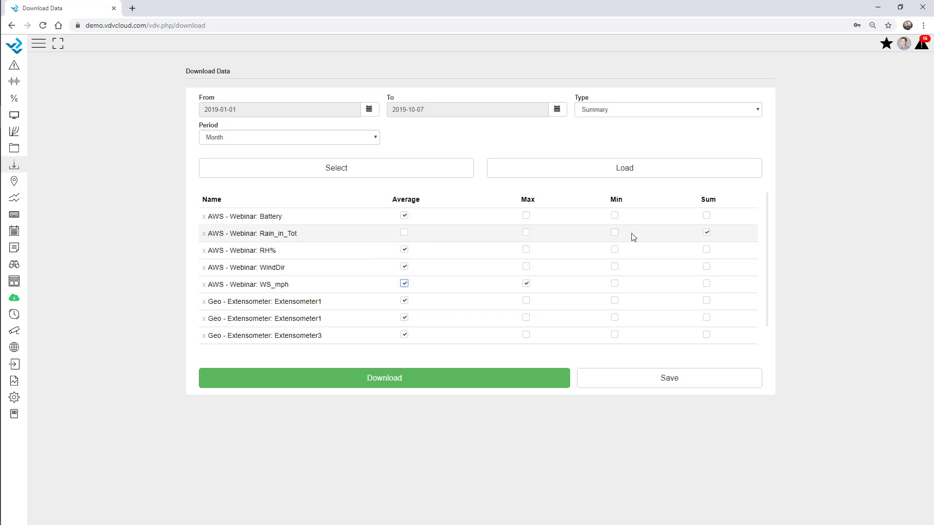
click(527, 219)
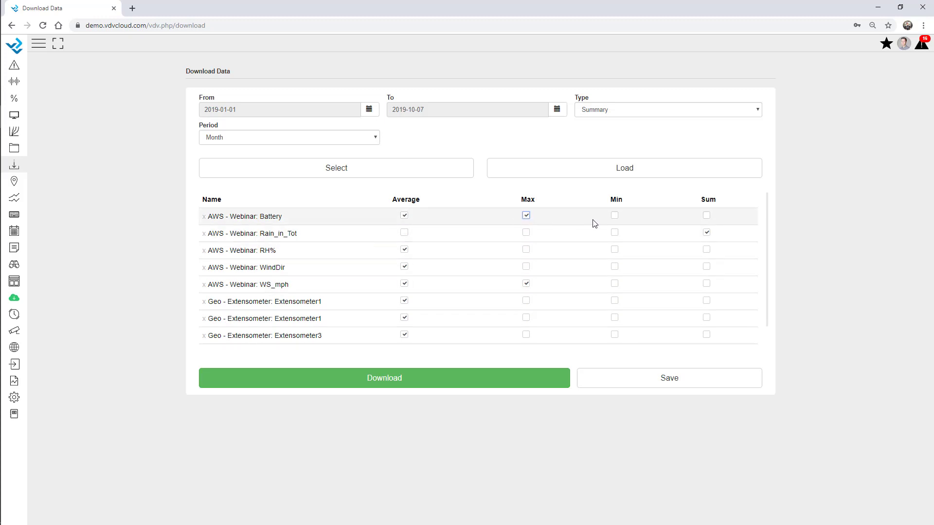
click(615, 217)
click(615, 216)
click(528, 217)
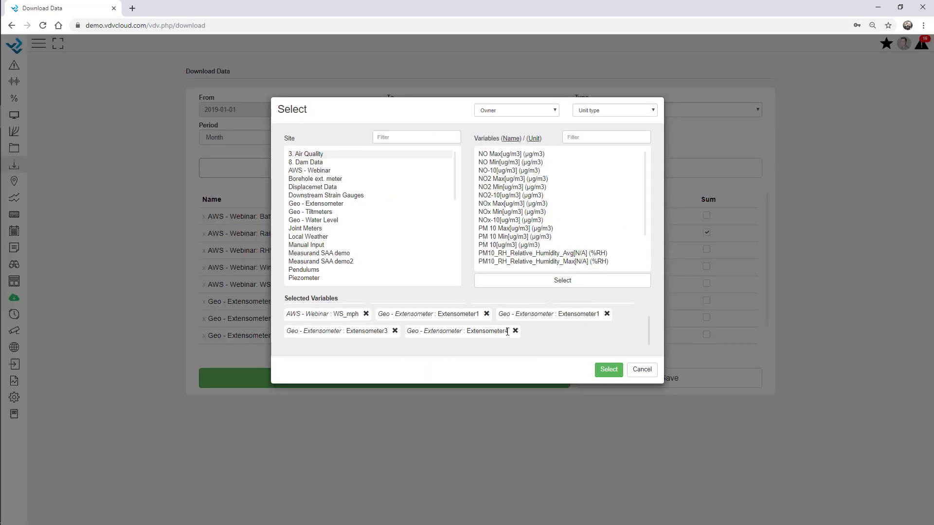
Step: Remove the extensometer variables, keeping only the five AWS variables
click(516, 332)
click(486, 314)
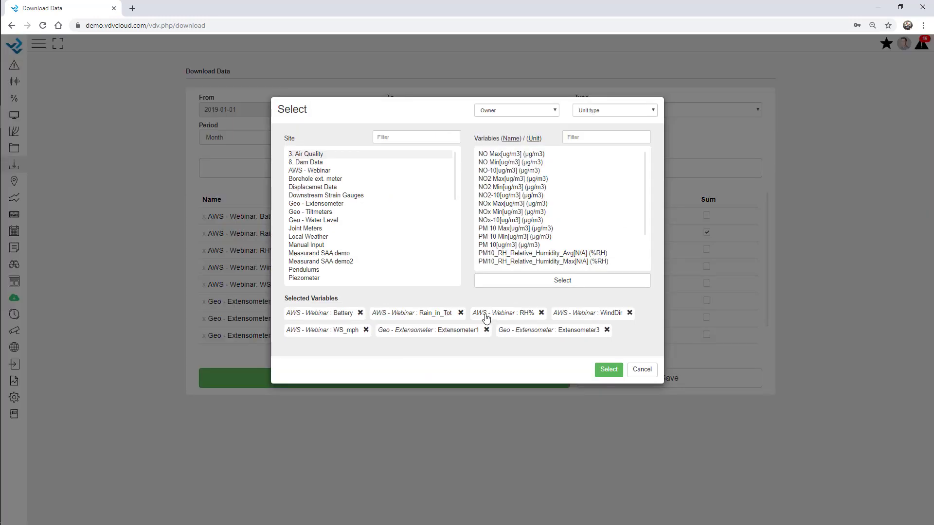
click(485, 333)
click(486, 332)
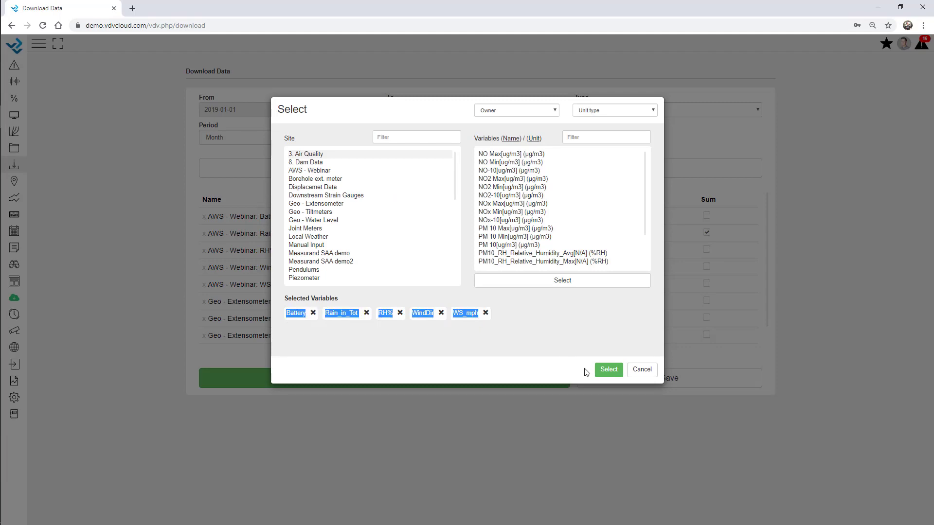
click(608, 370)
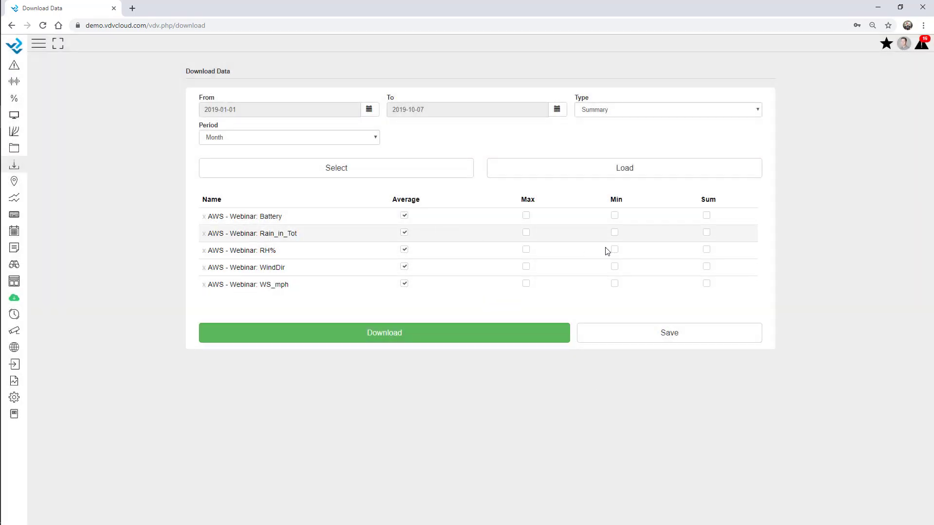
Step: Sum Rain_in_Tot and add WS_mph maximum, then download and open the monthly summary CSV
click(707, 232)
click(404, 233)
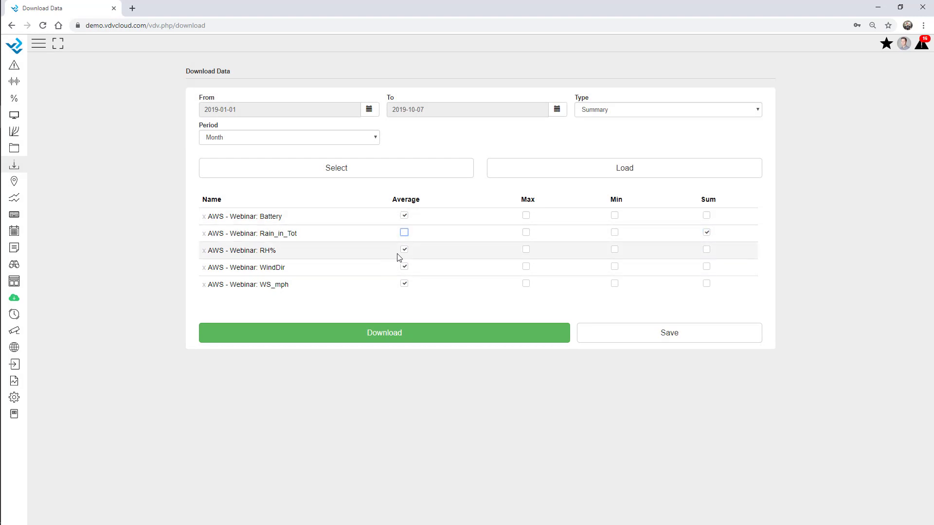
click(527, 286)
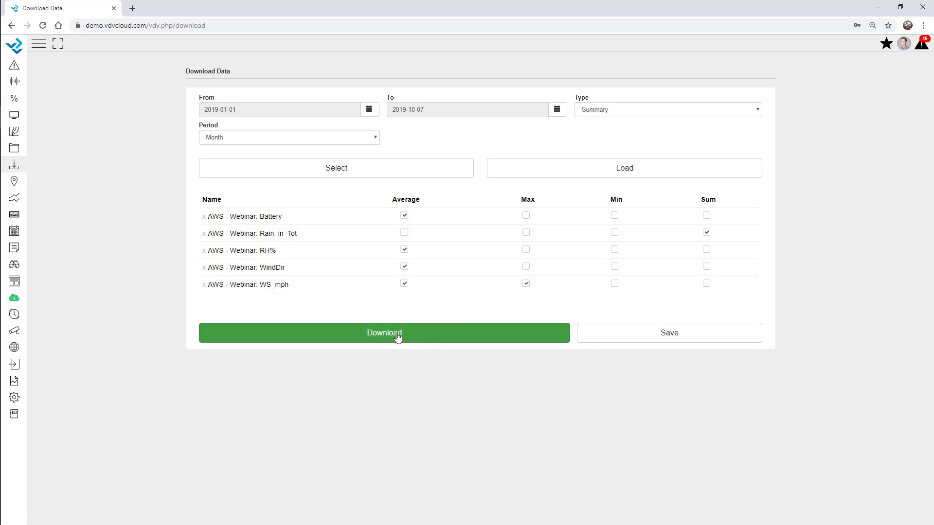
click(438, 336)
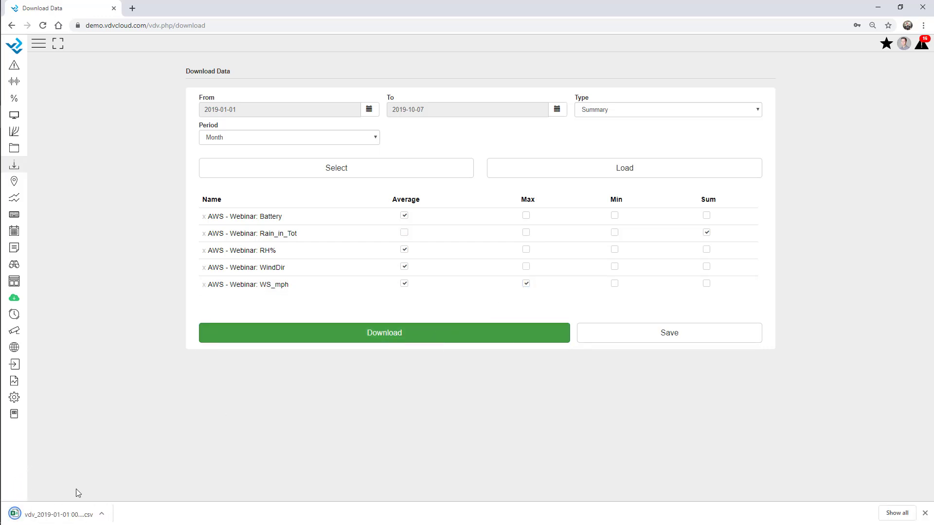
click(73, 517)
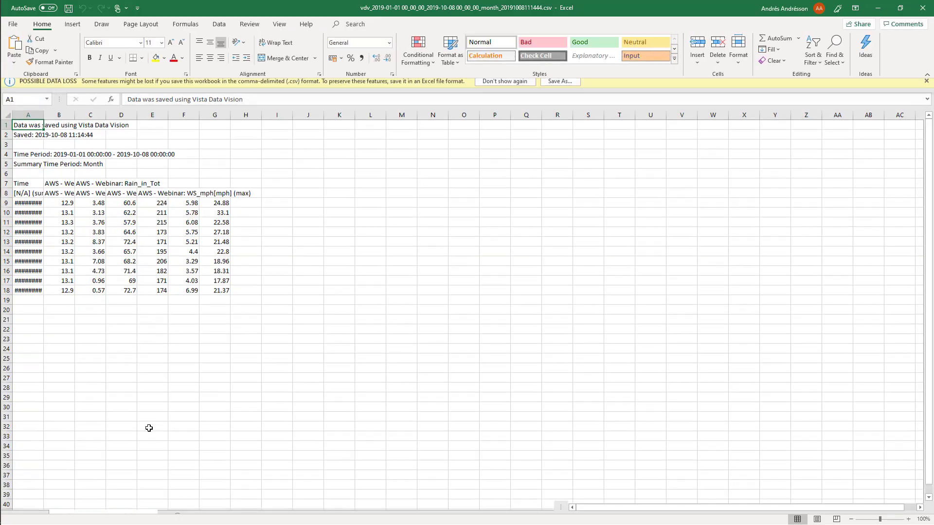
Step: Widen column A to show the monthly dates, check cell B12, then minimize Excel
drag(60, 120, 71, 126)
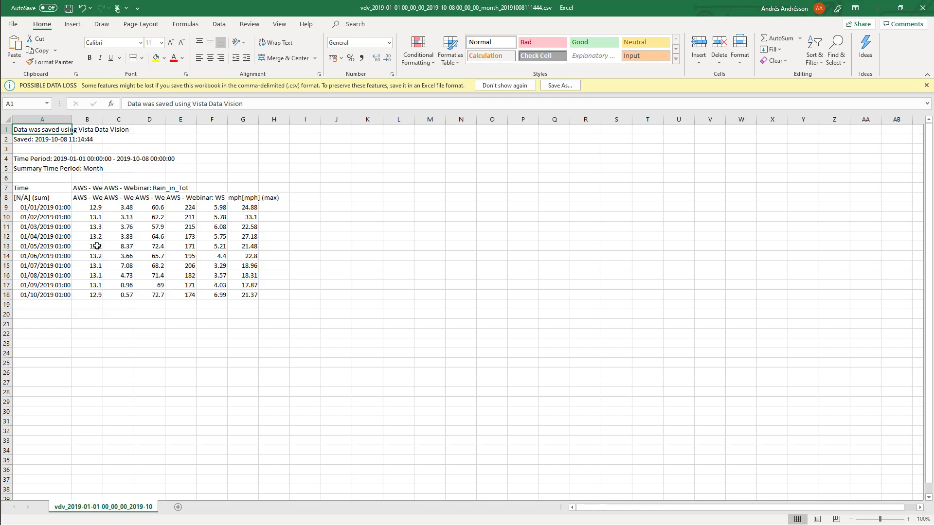
click(99, 238)
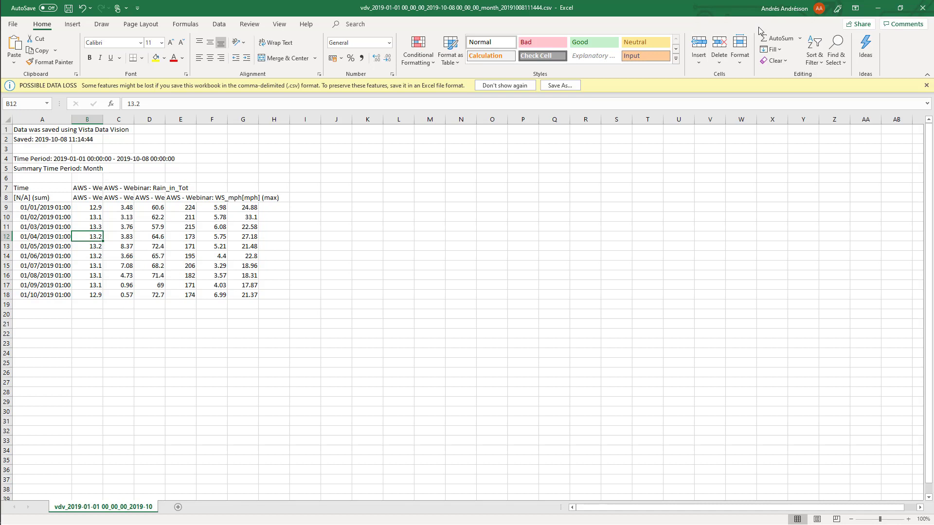
click(880, 8)
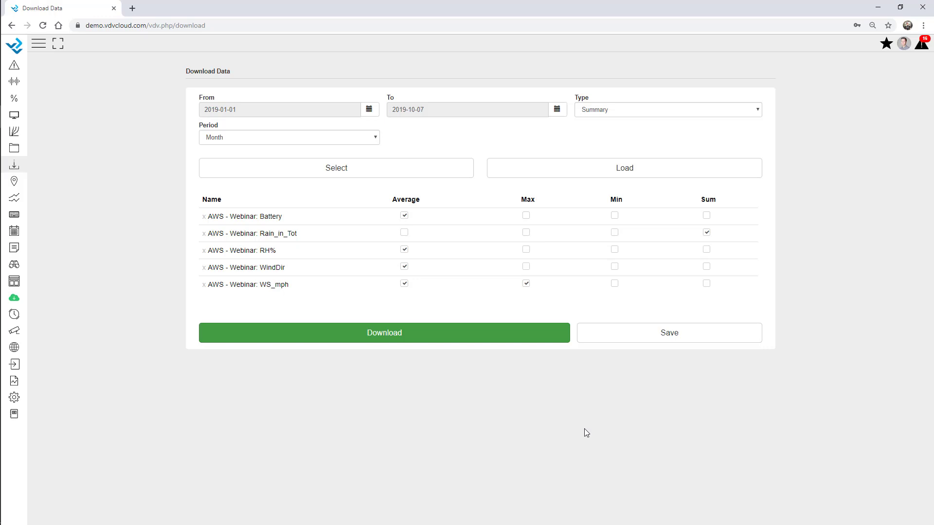
Step: Save the current download settings as a template named 'Monthly Template'
click(680, 338)
click(704, 338)
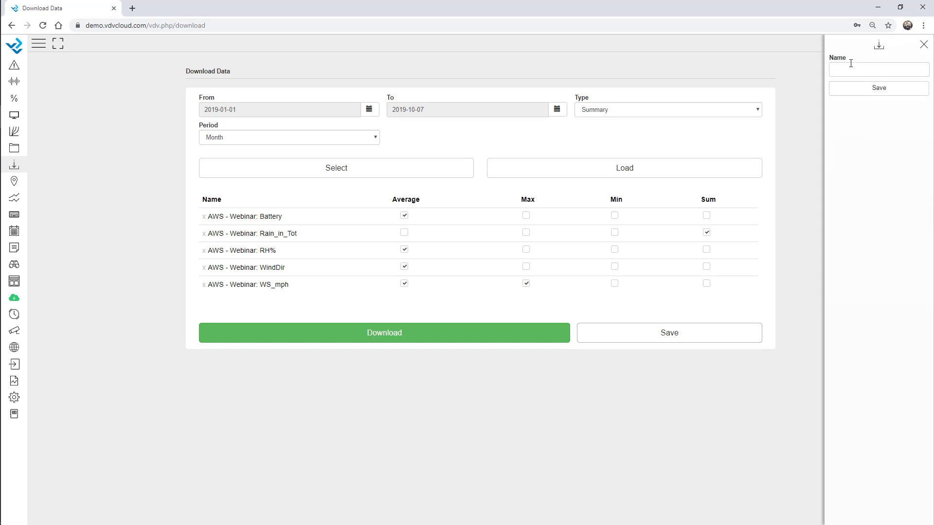
text(Monthly Template)
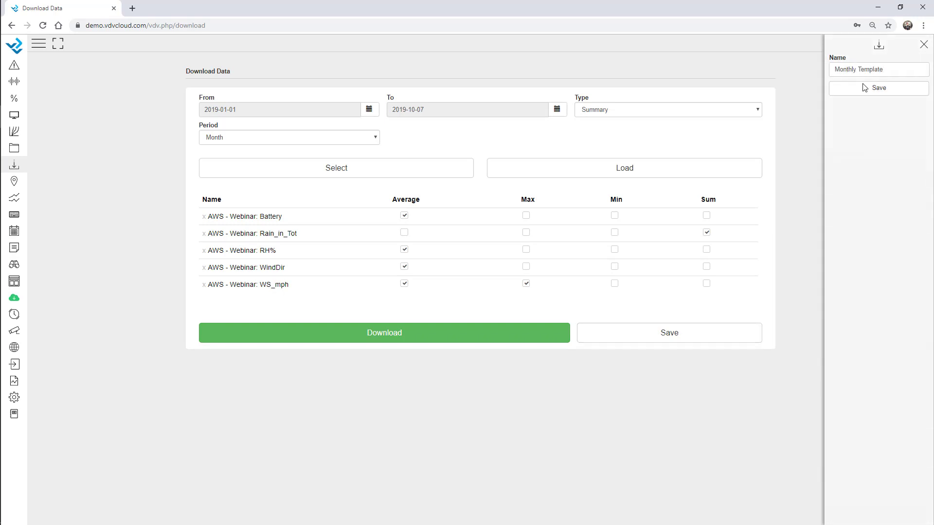
click(881, 92)
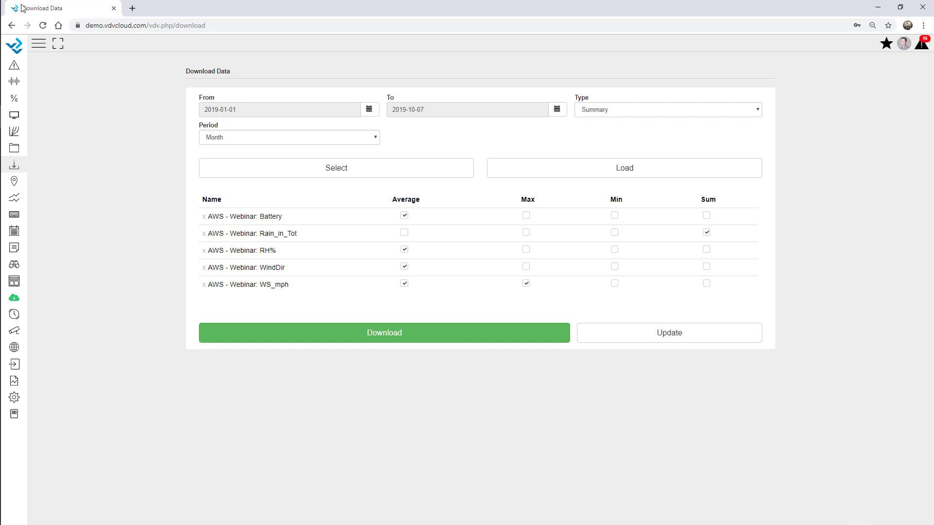
Step: Reload the Download Data page and load the Monthly Template from the saved templates
click(43, 25)
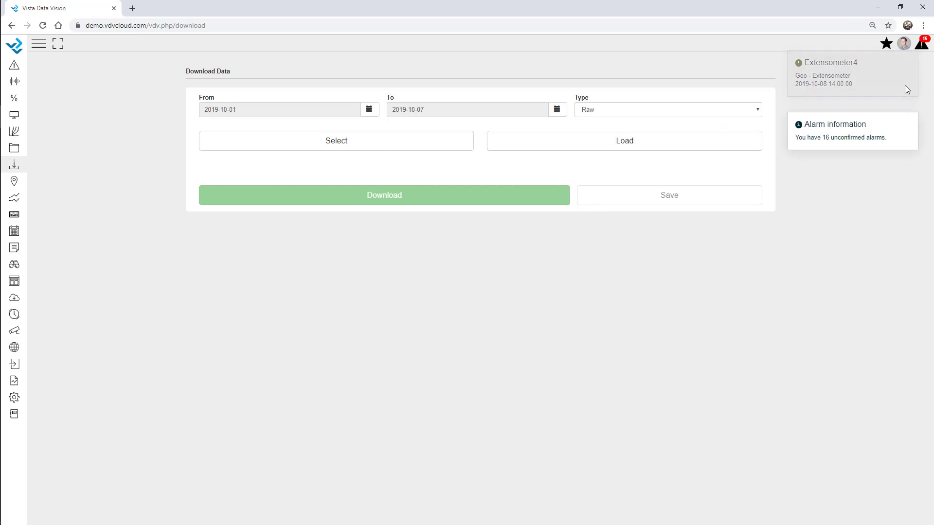
click(676, 142)
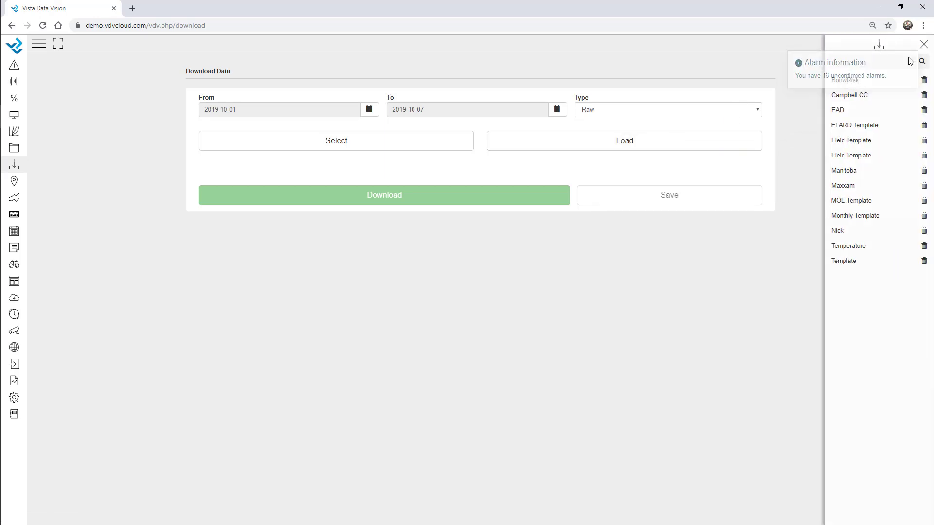
click(858, 215)
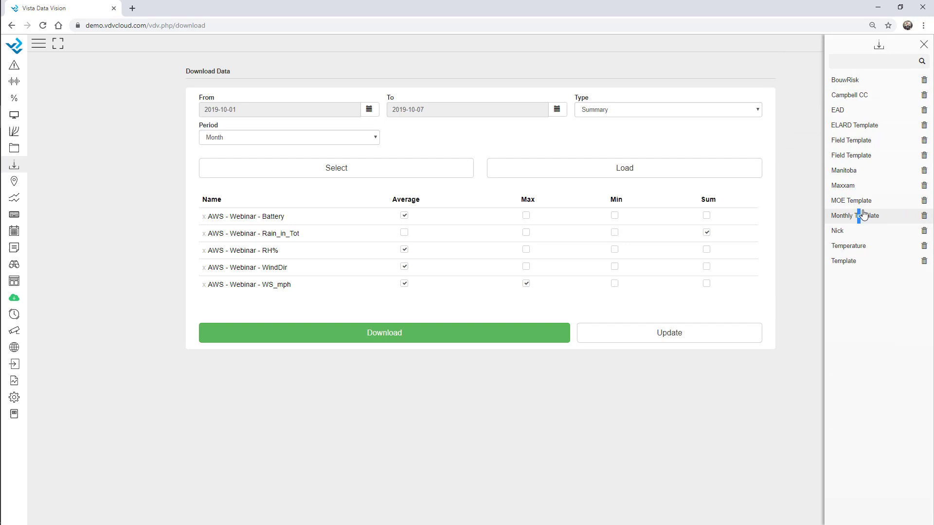
click(921, 46)
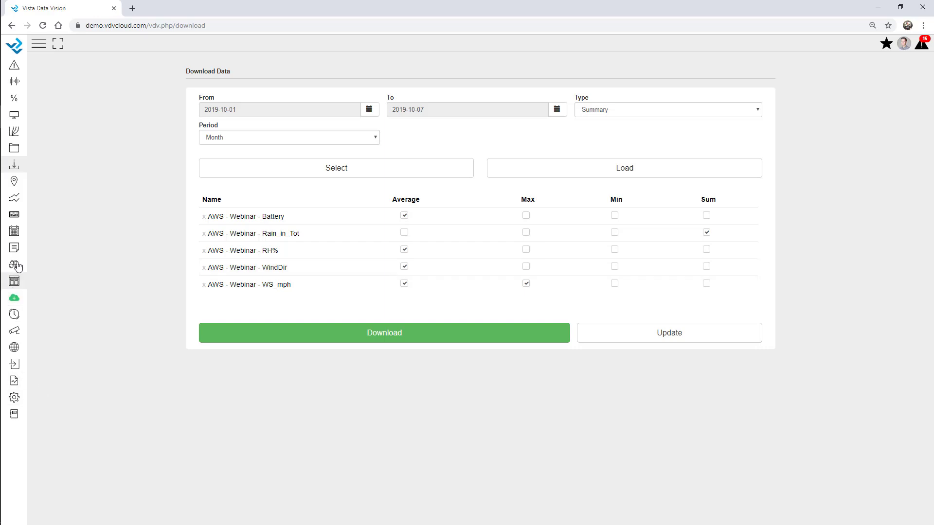
Step: Open the Manual Input records and replace the 02:30 Wind Speed 6.239 with 7
click(13, 219)
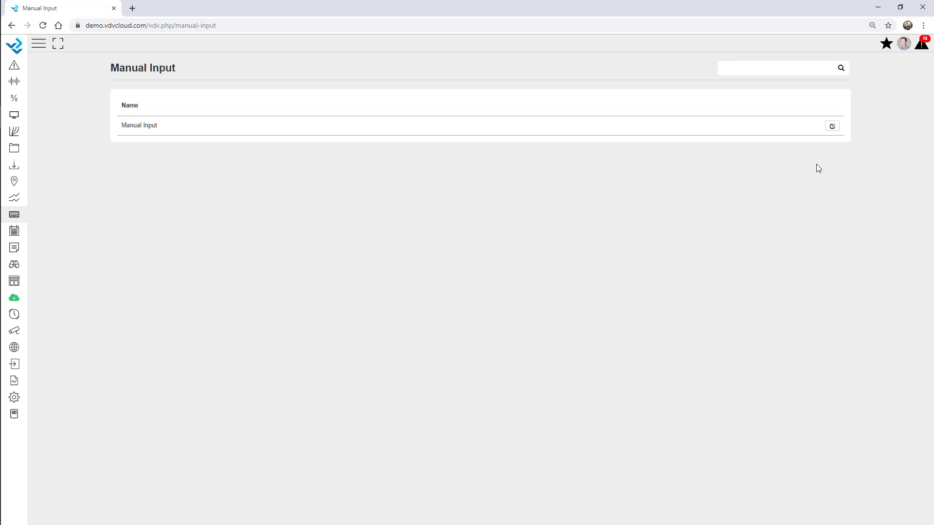
click(832, 126)
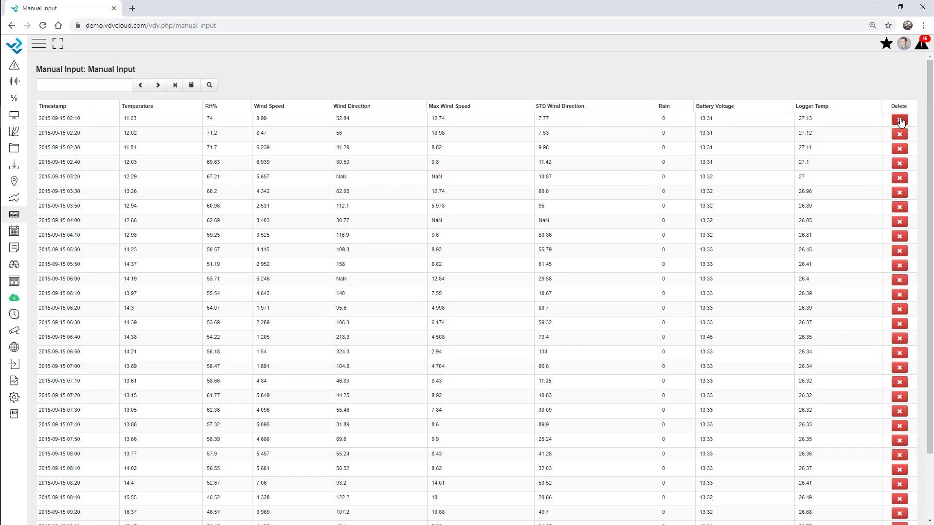
click(261, 148)
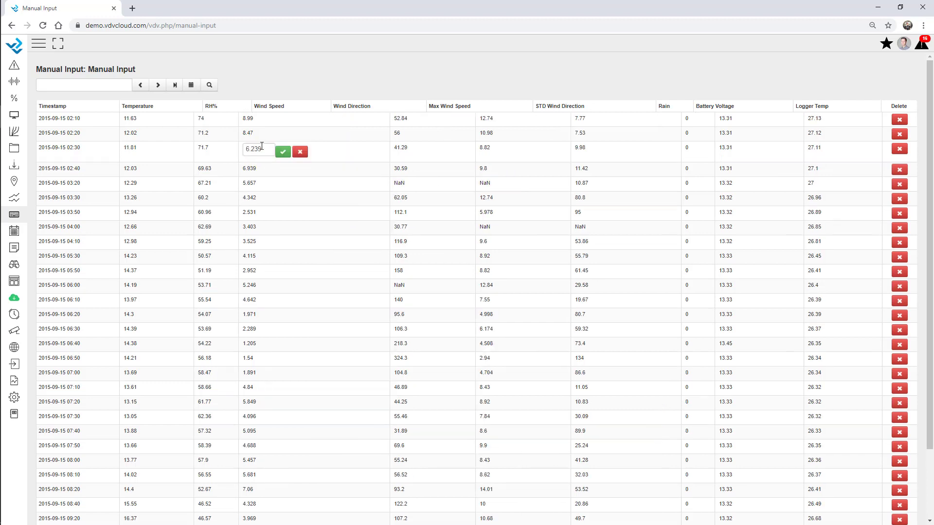
drag(261, 148, 235, 148)
text(7)
click(283, 152)
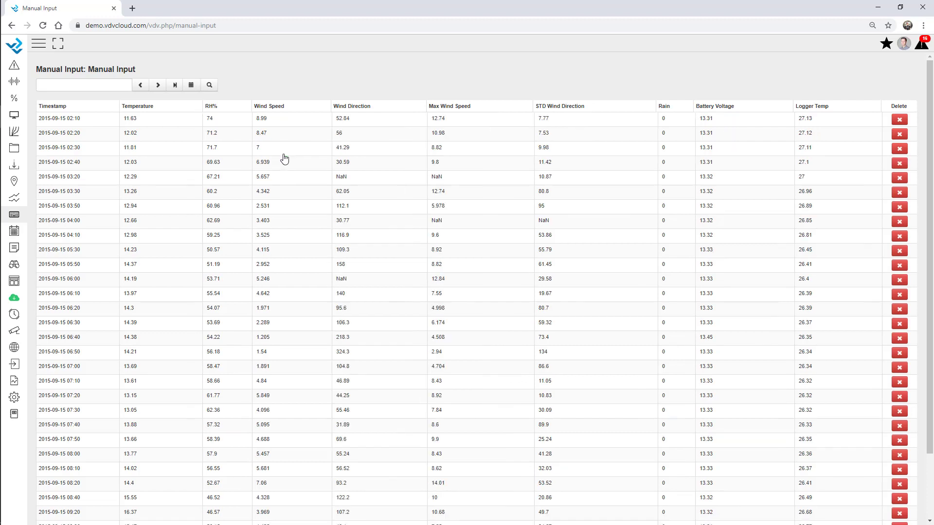
scroll(267, 150, down, 3)
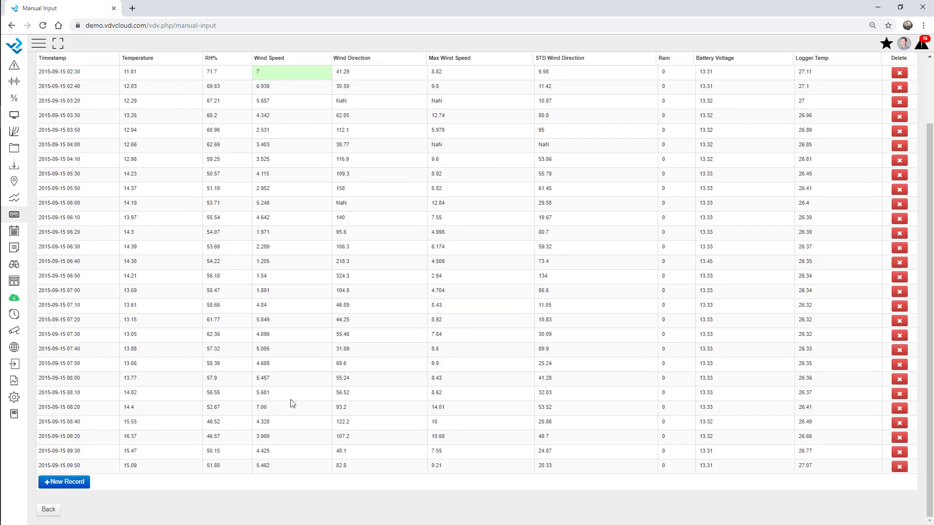
Step: Add a new manual record dated 16 September
click(58, 480)
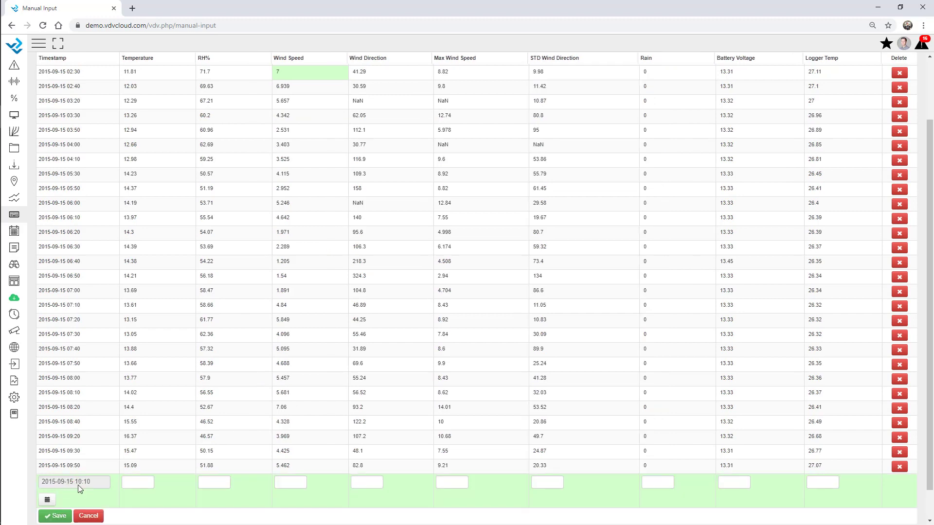
scroll(78, 485, down, 1)
click(44, 468)
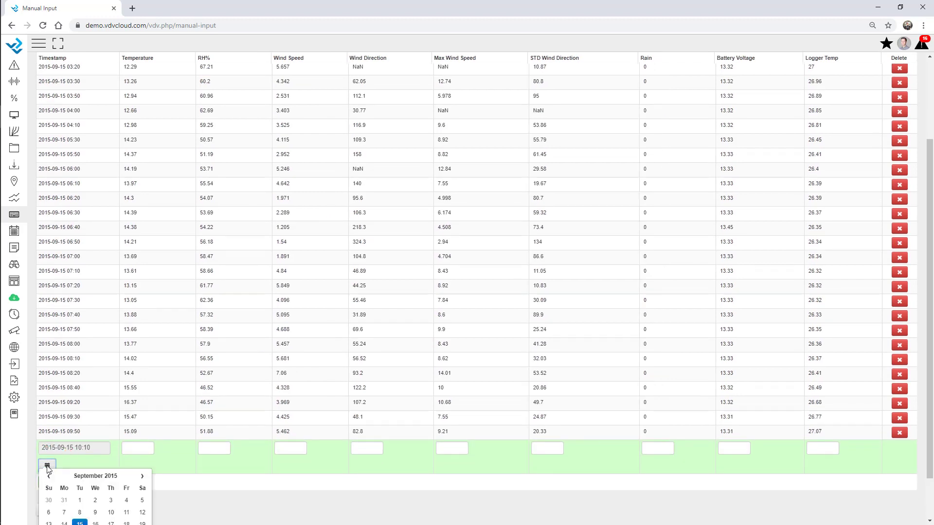
scroll(49, 465, down, 1)
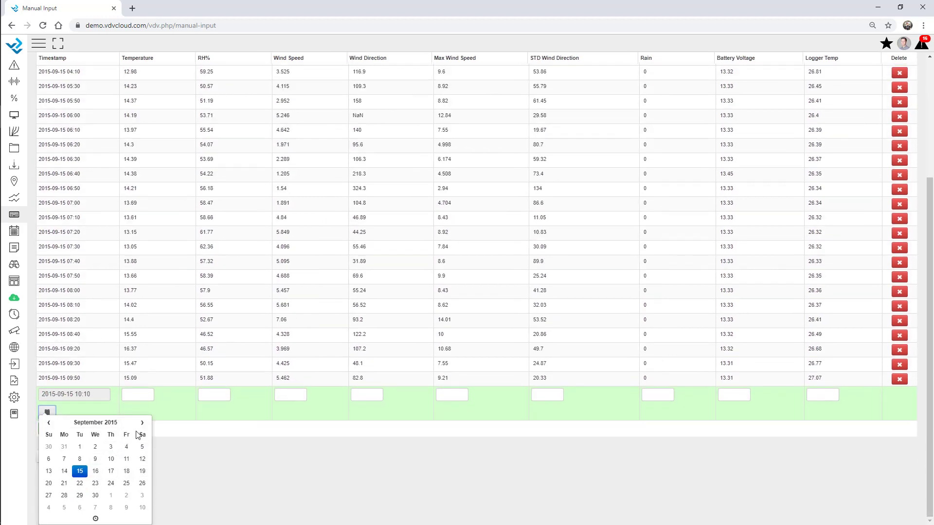
click(96, 473)
click(219, 448)
Step: Fill in Temperature 15, RH% 51, Wind Speed 5, Wind Direction 8 and Max Wind Speed 8
click(133, 449)
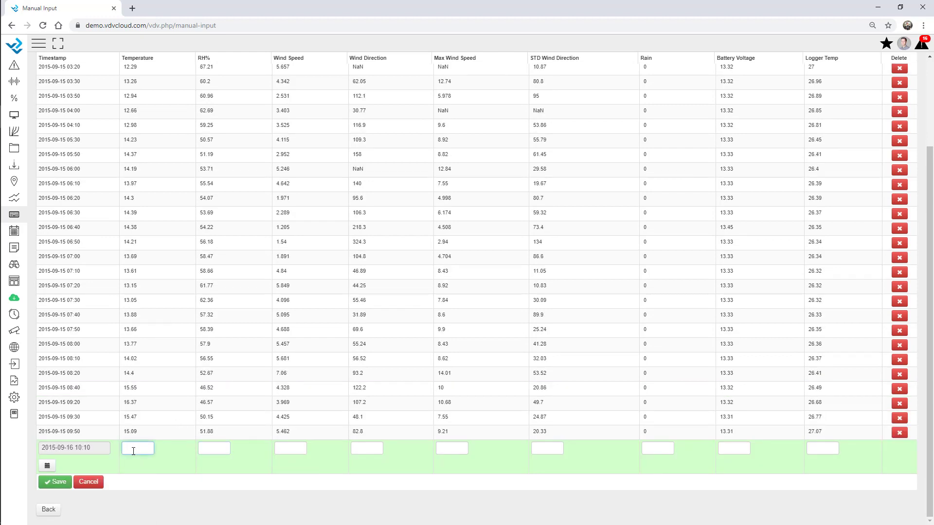
text(15)
click(211, 451)
text(51)
click(291, 449)
text(5)
click(366, 449)
text(86)
click(451, 445)
text(8)
click(543, 443)
Step: Cancel the unfinished record and return to the Manual Input dataset list
scroll(254, 271, up, 3)
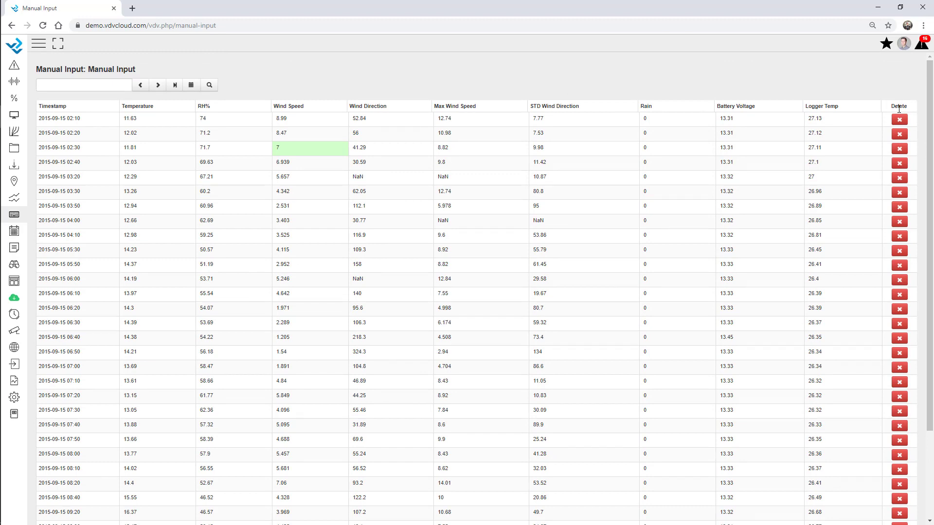
scroll(517, 357, down, 1)
scroll(517, 357, down, 2)
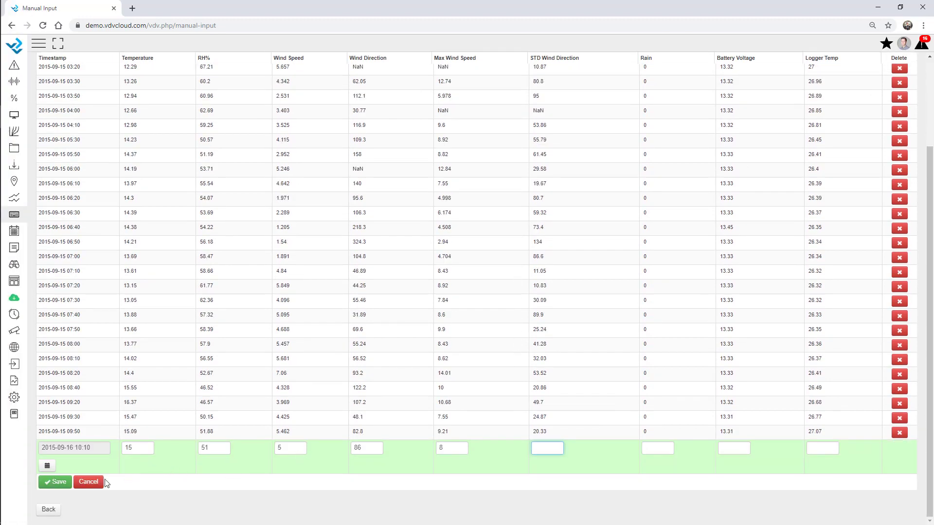
click(82, 488)
click(53, 513)
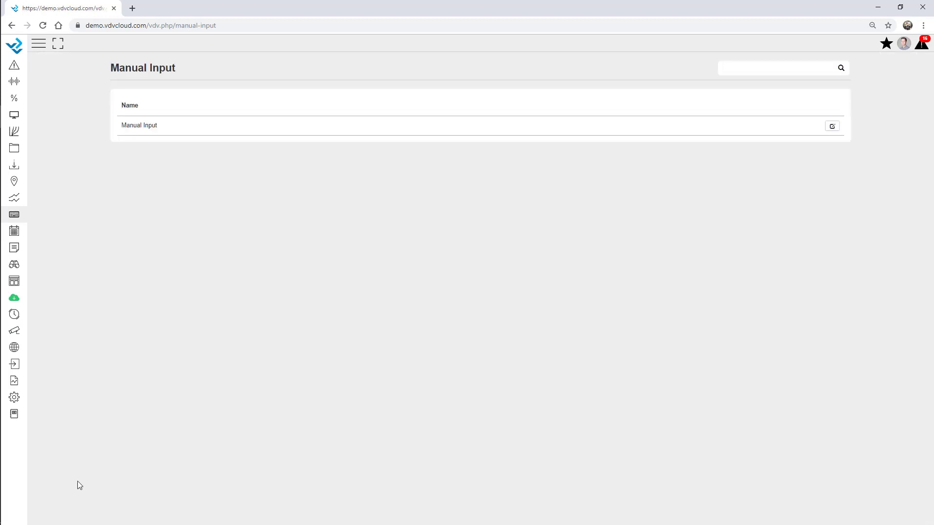
Step: Find the Validation setup page and open the AWS - Webinar validation settings
click(14, 397)
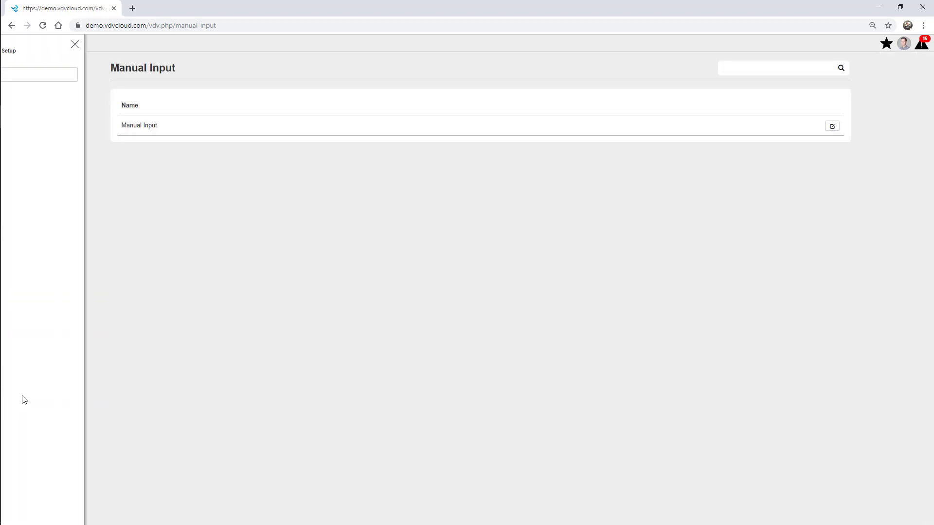
click(58, 78)
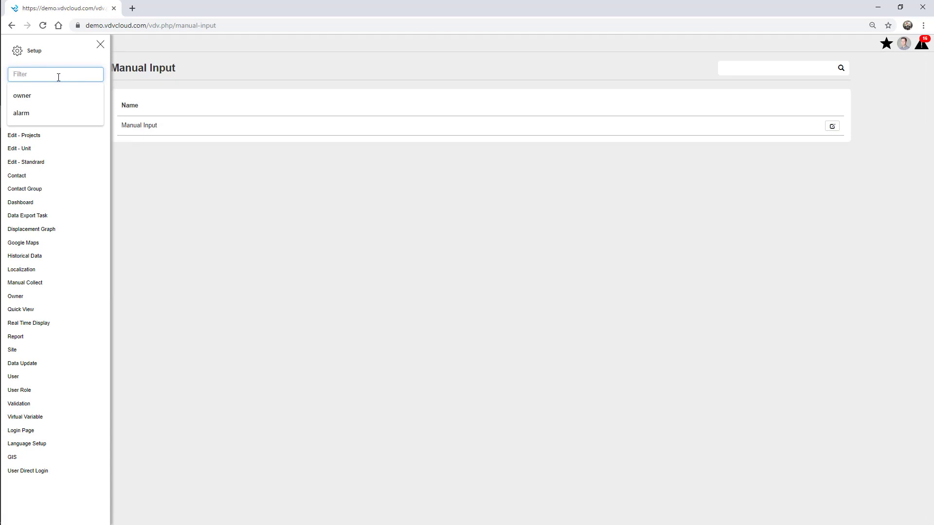
text(vali)
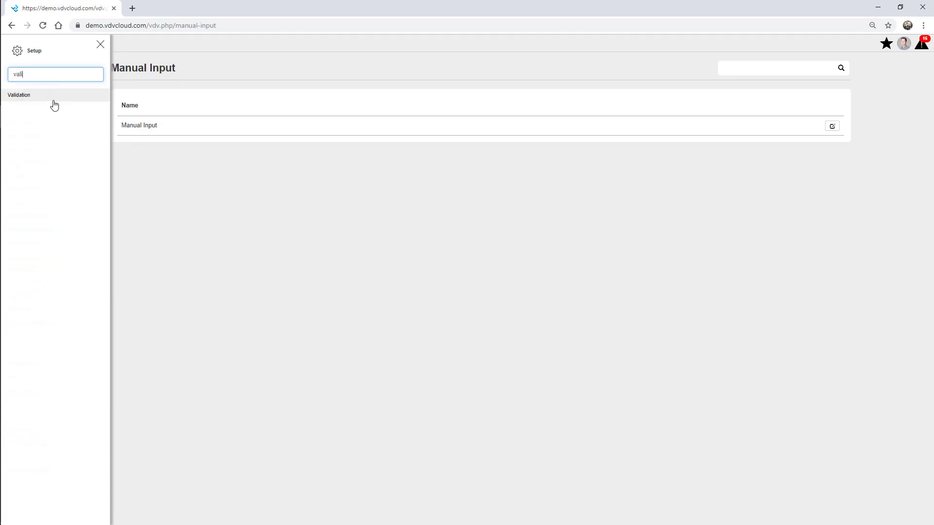
click(50, 97)
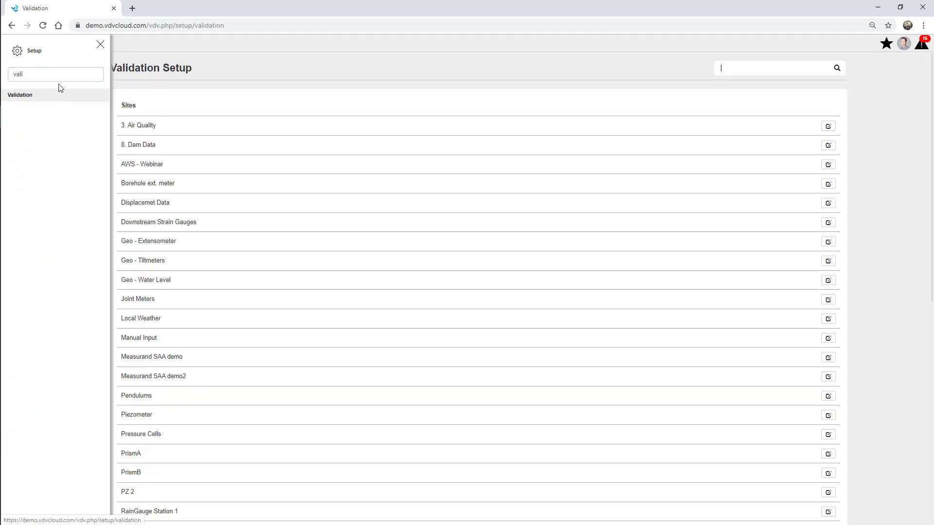
click(100, 44)
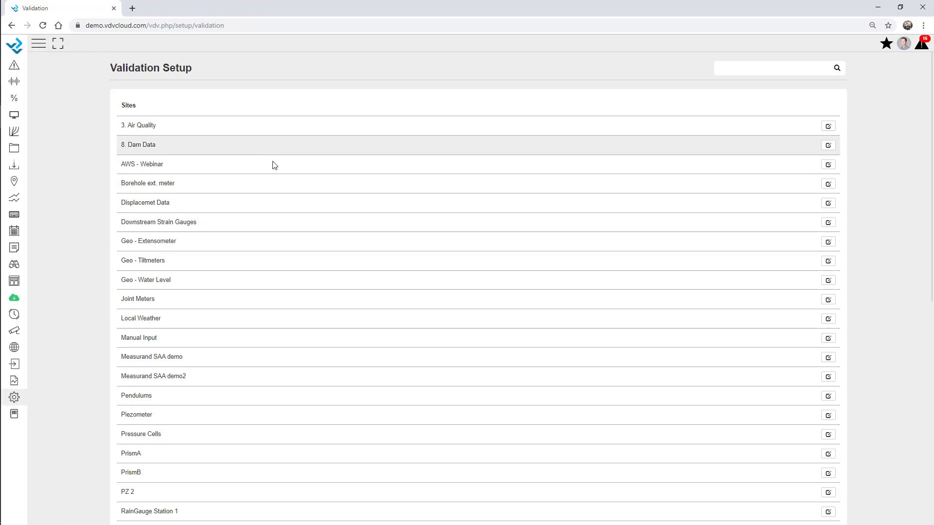
scroll(340, 280, down, 3)
scroll(346, 287, up, 3)
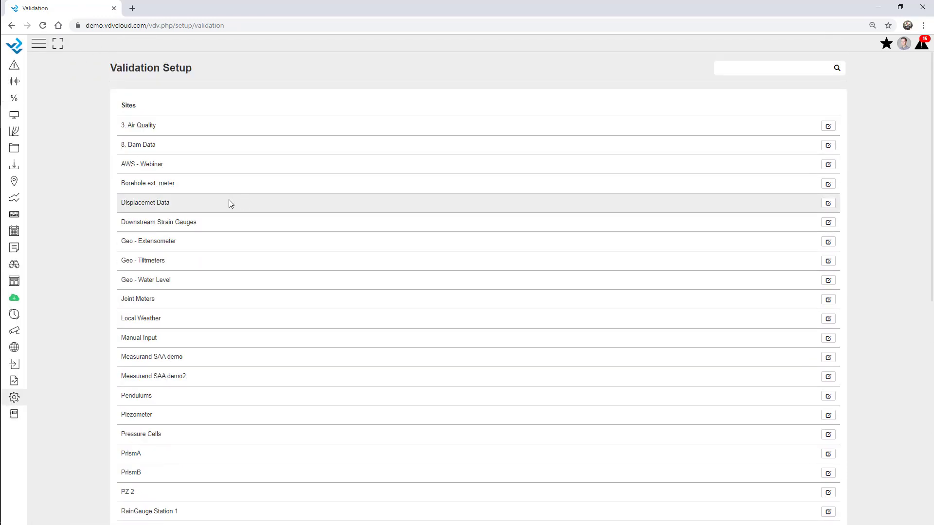
click(828, 165)
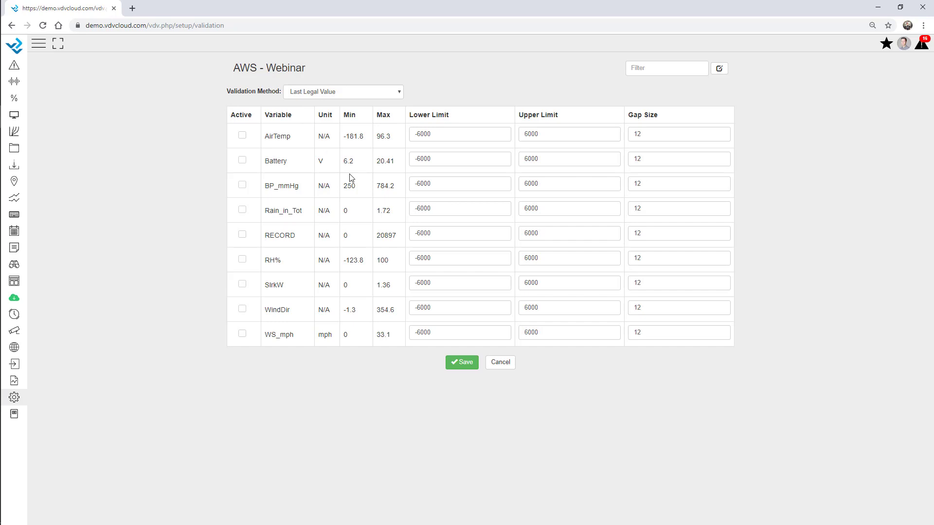
Step: Activate AirTemp validation and set the method to Replace Validated Values with NULL
click(242, 136)
drag(454, 136, 401, 135)
drag(565, 140, 511, 140)
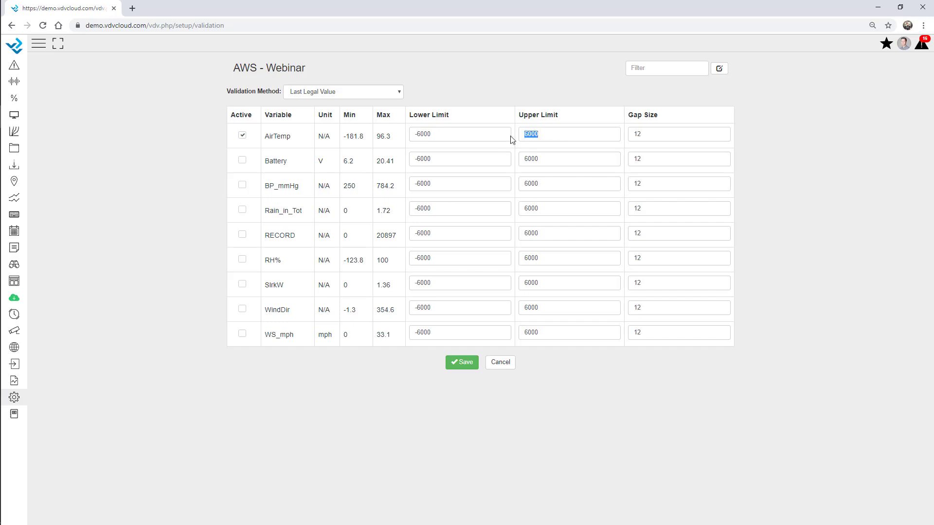
click(355, 94)
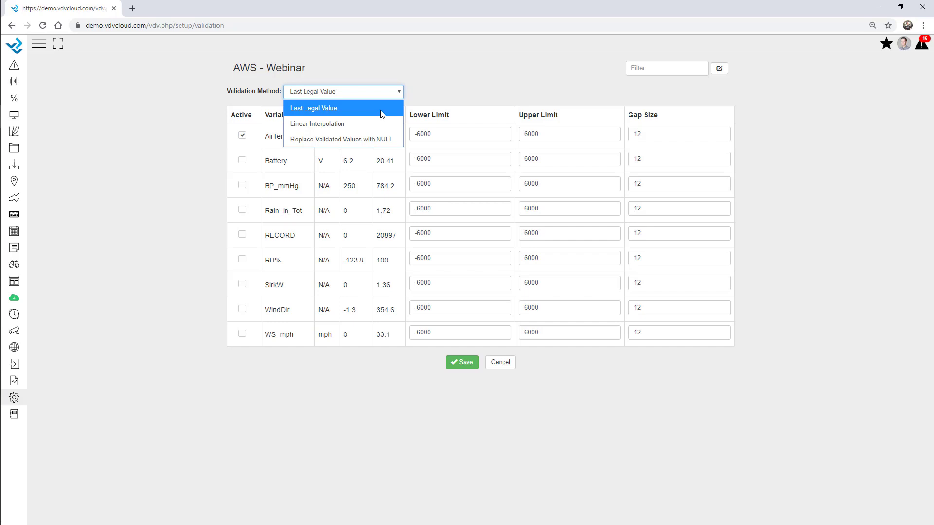
click(370, 139)
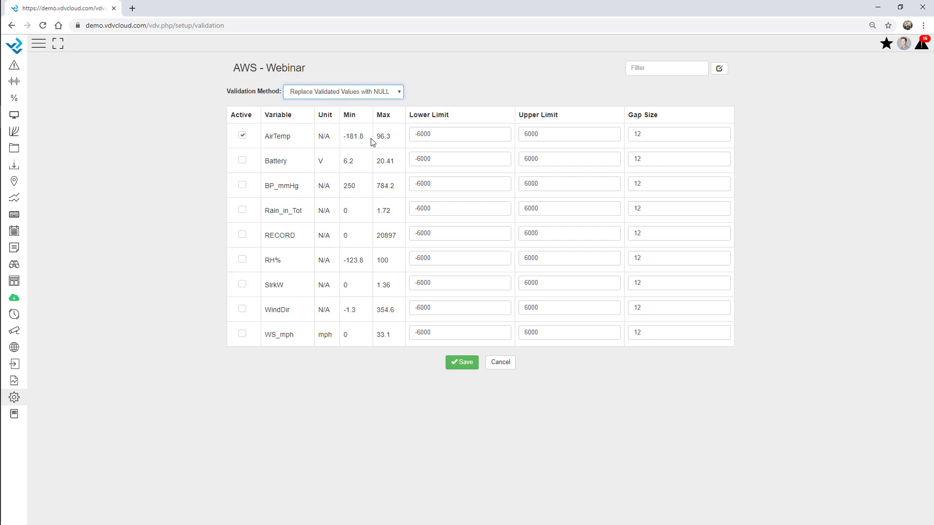
Step: Change AirTemp's gap size from 12 to 4
double_click(383, 114)
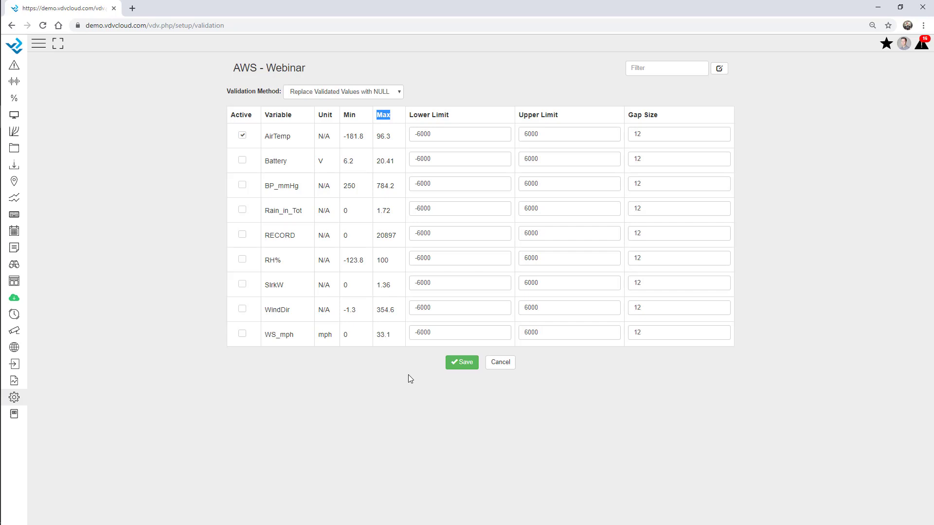
click(639, 134)
double_click(639, 134)
click(657, 135)
drag(656, 135, 621, 139)
text(4)
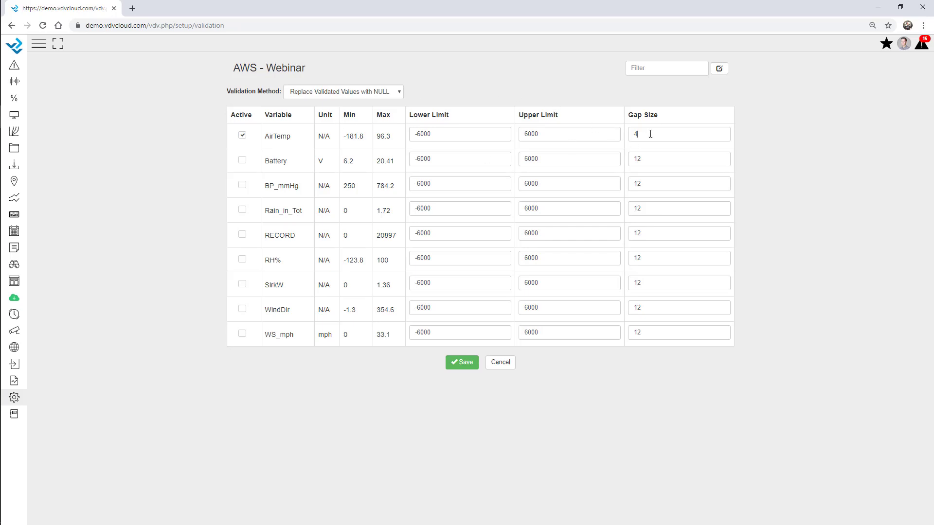
Step: Select AirTemp's lower and upper limit values, then switch to the Localization setup page
drag(457, 136, 381, 136)
click(563, 135)
click(14, 397)
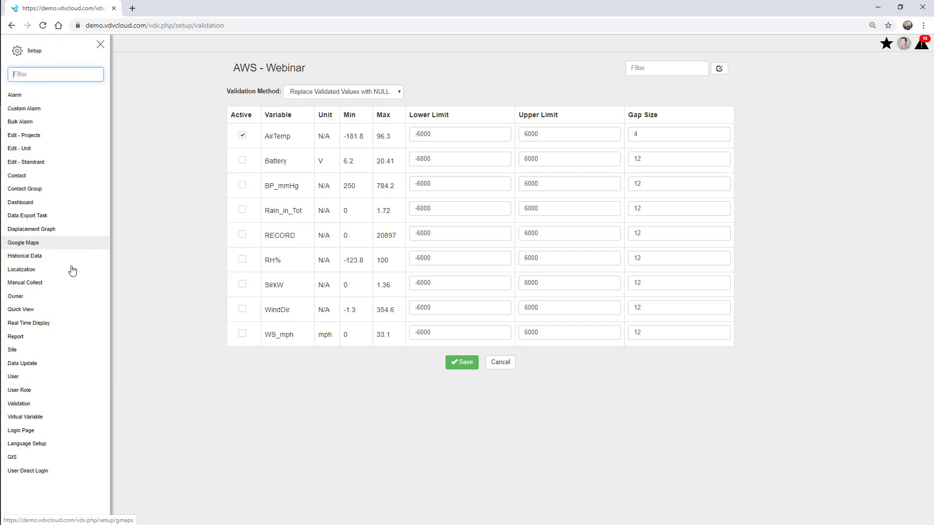
click(25, 270)
click(101, 45)
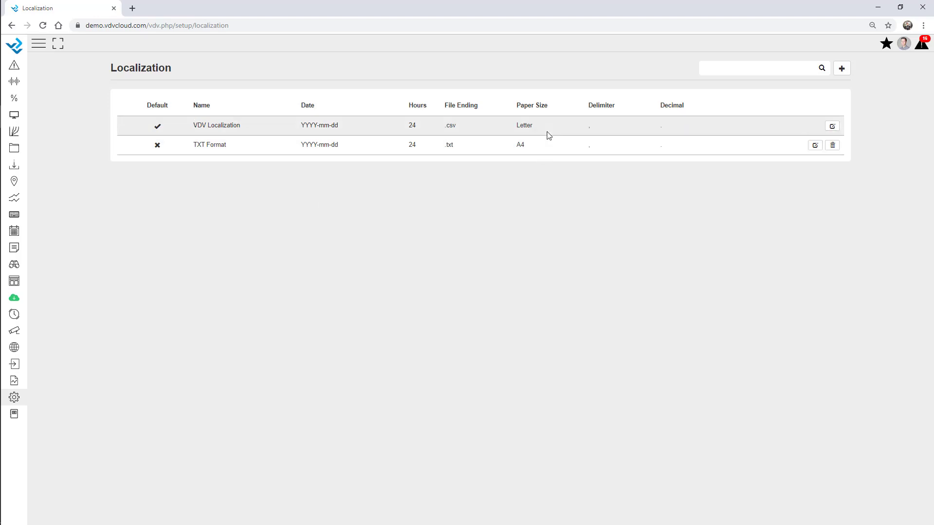
click(832, 126)
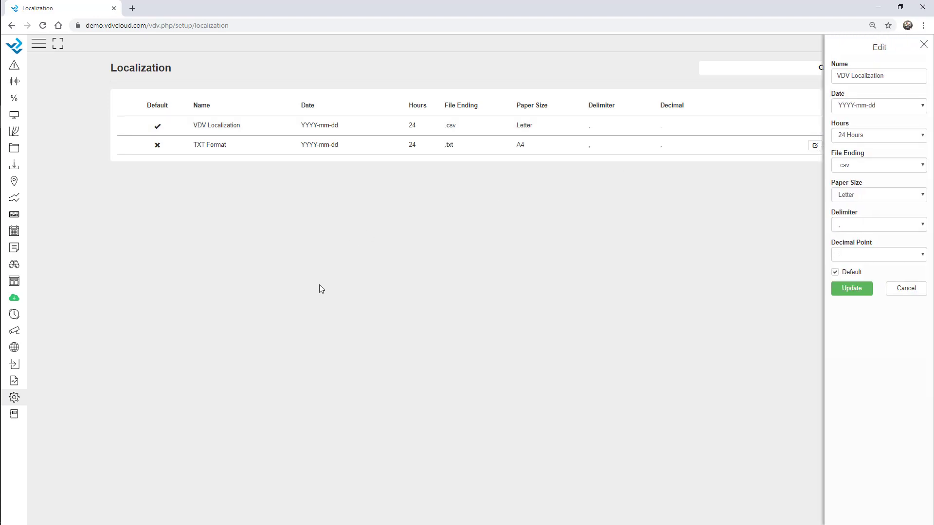
click(882, 109)
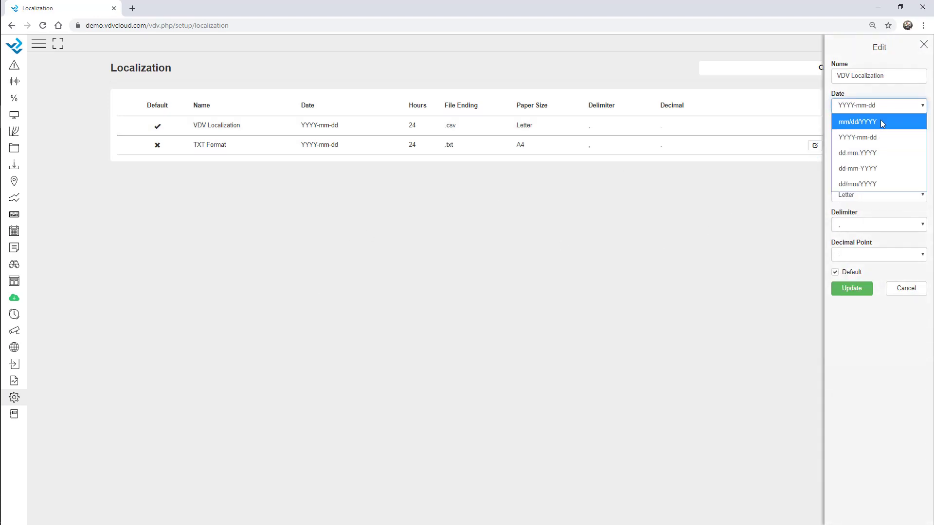
click(902, 384)
click(876, 140)
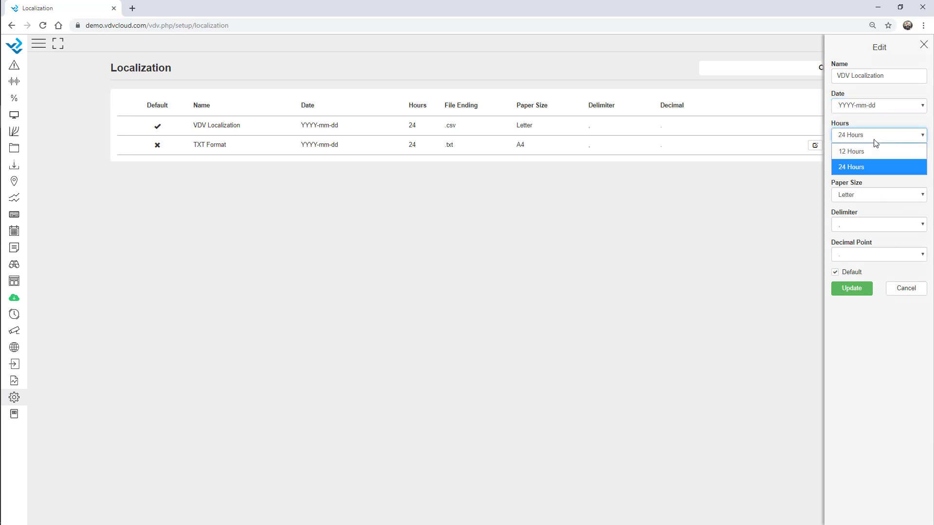
click(914, 354)
click(885, 164)
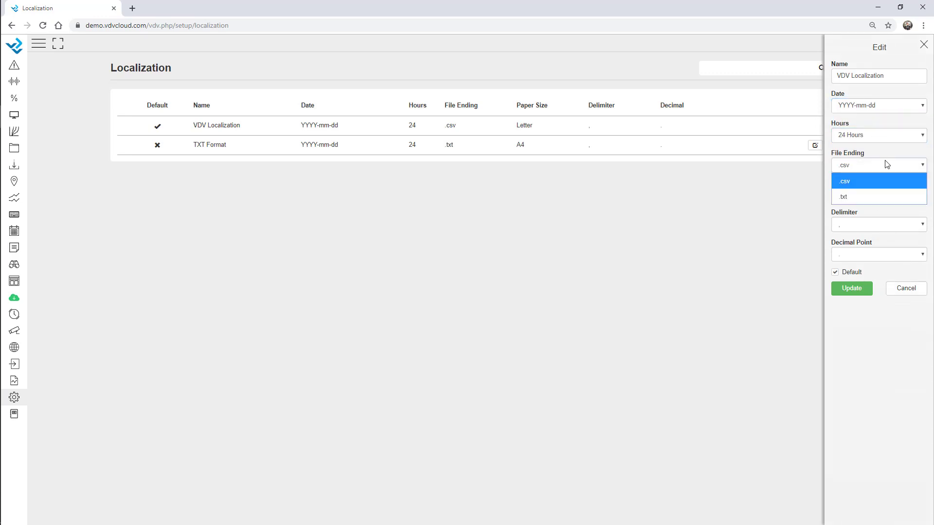
click(894, 353)
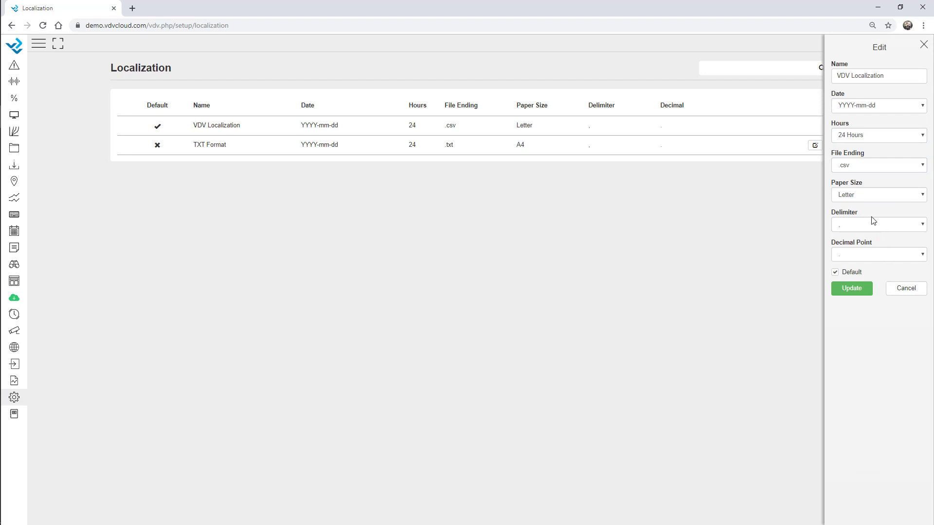
click(865, 197)
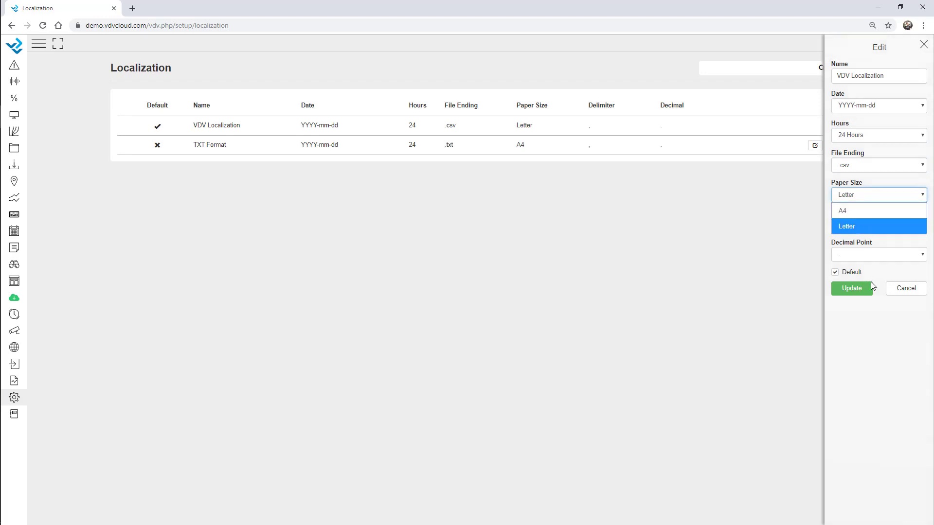
click(887, 398)
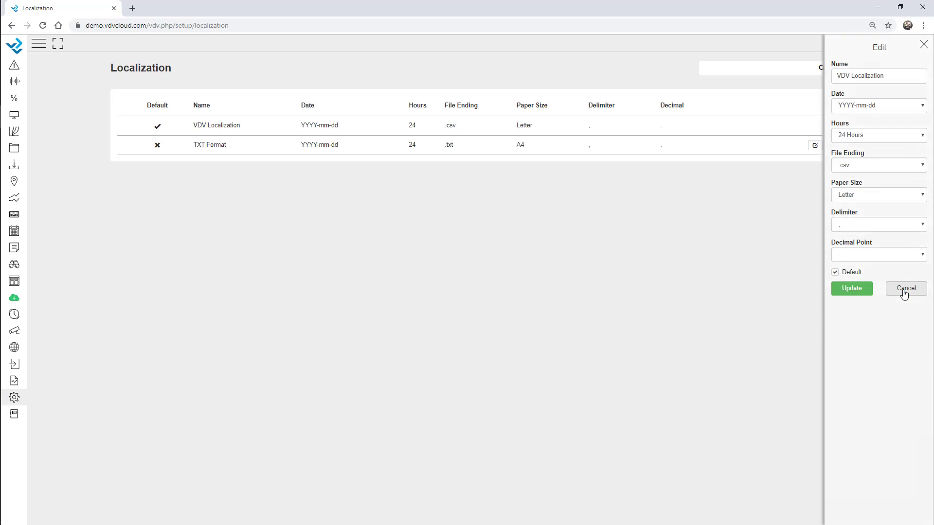
click(903, 290)
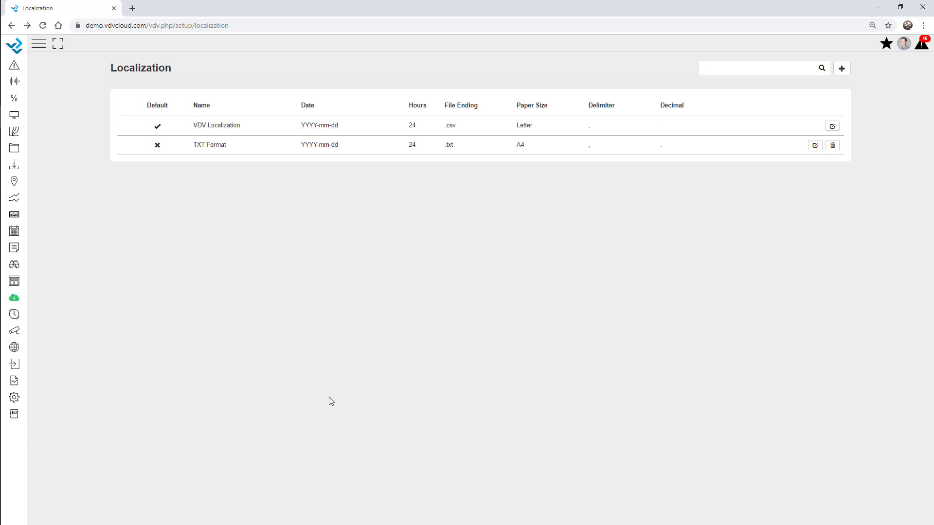
click(18, 399)
Step: Start a new login page and set its background to the aurora image file
click(37, 425)
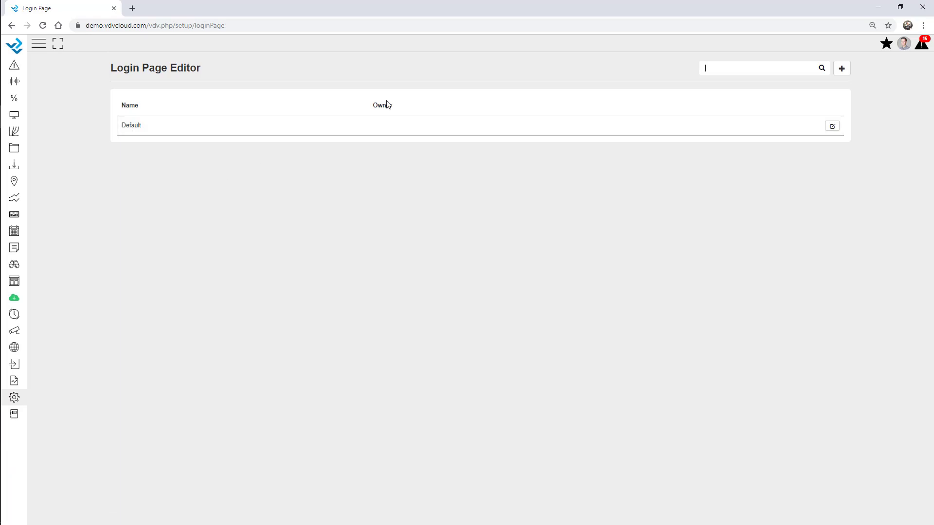
click(842, 69)
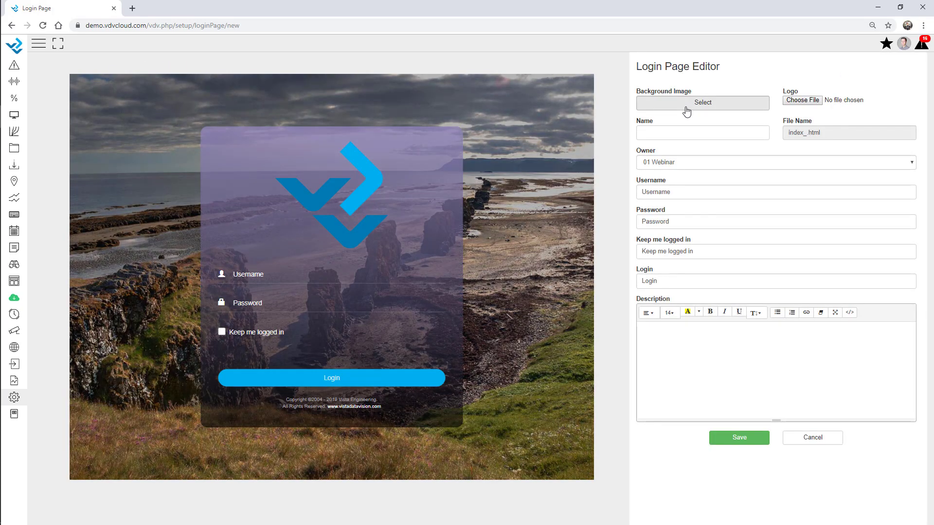
click(686, 108)
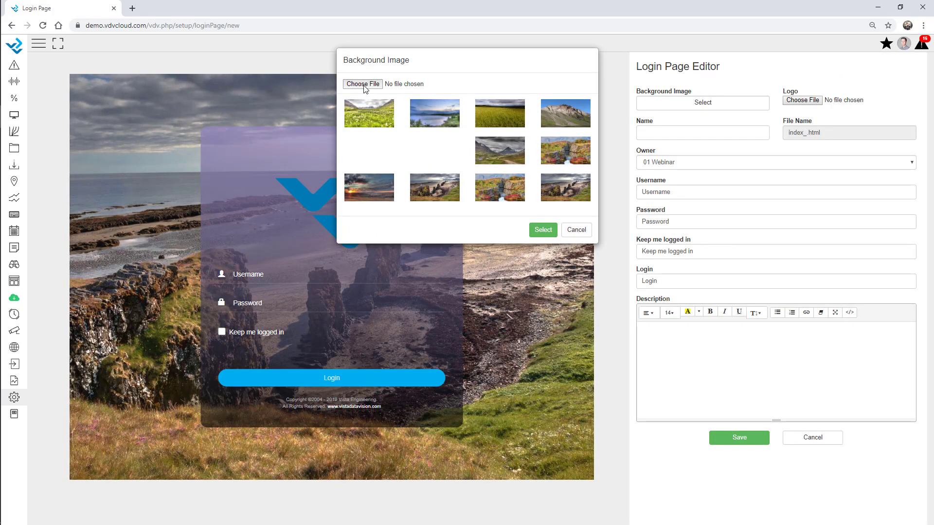
click(363, 84)
double_click(322, 82)
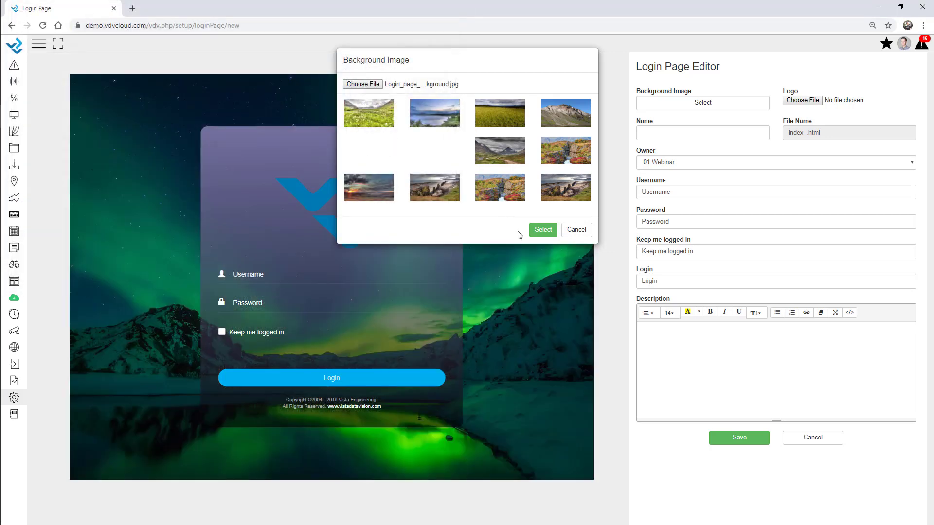
click(540, 231)
Step: Name the login page 'webinar', describe it as 'Webinar Description', and save it
click(680, 133)
text(w)
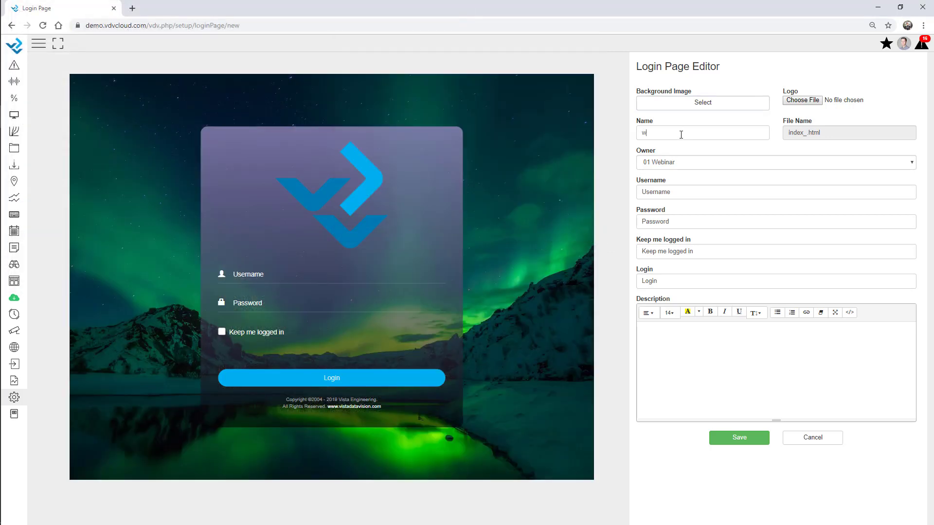
text(ebinar)
click(687, 345)
text(Webinar )
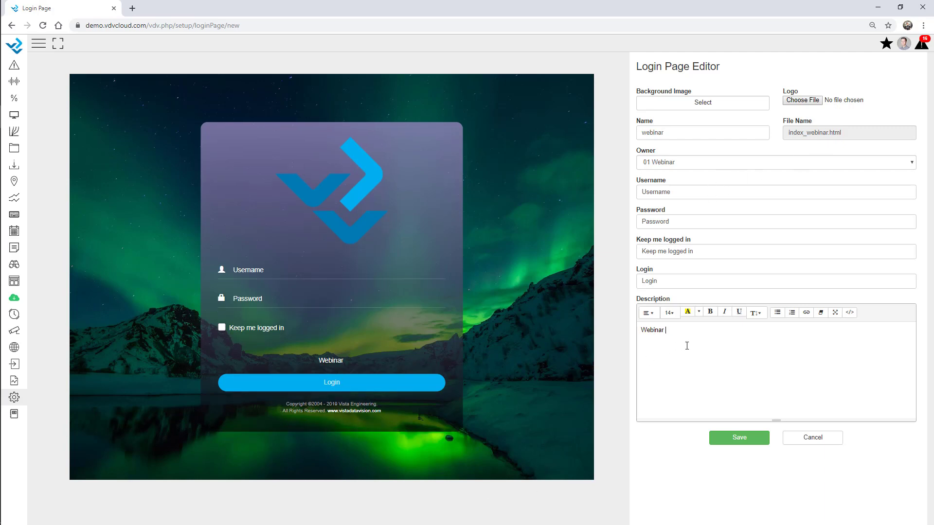
text(Description)
double_click(664, 191)
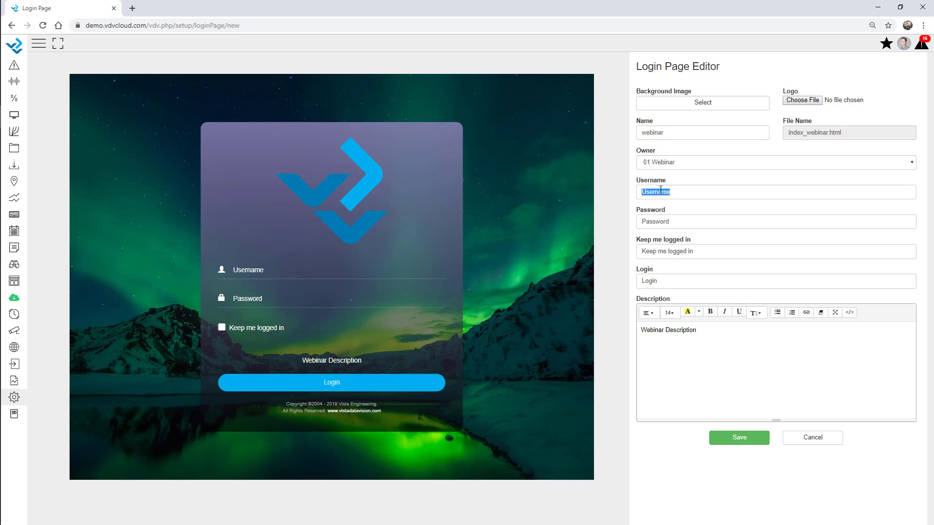
click(679, 221)
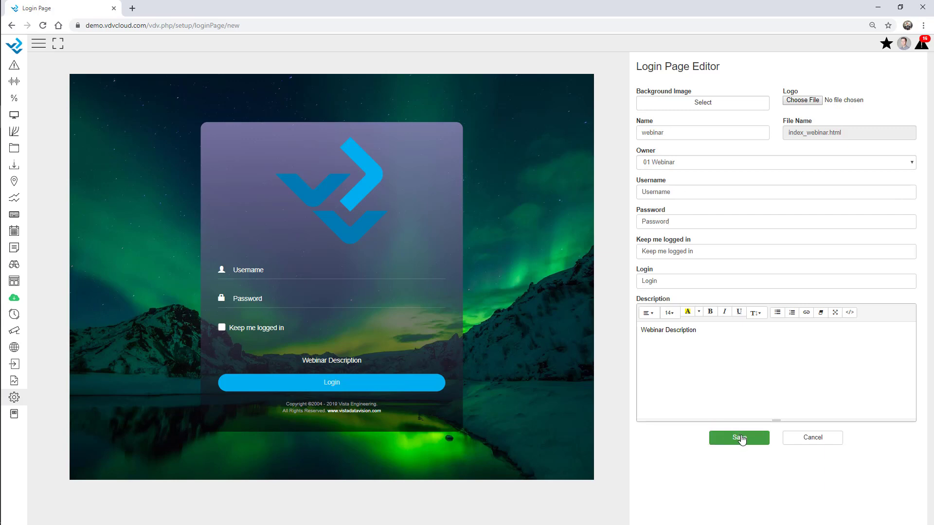
click(740, 439)
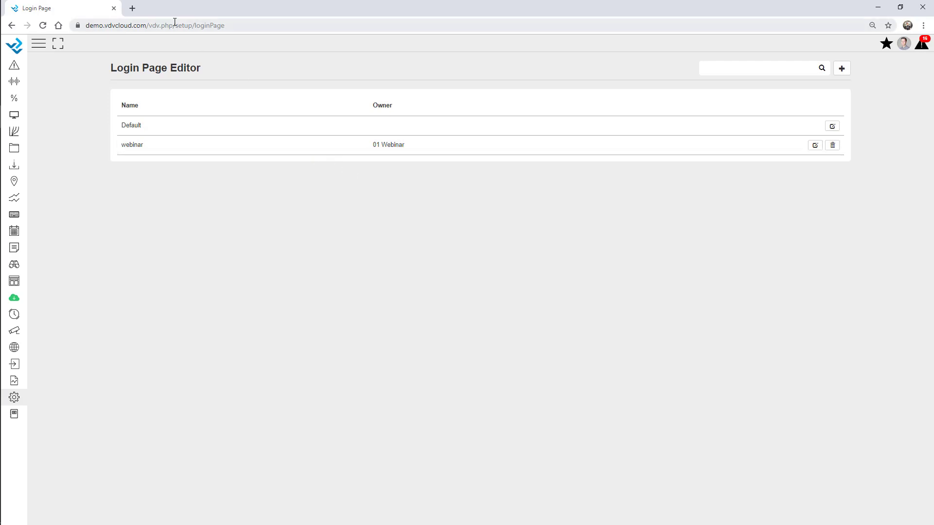
click(132, 8)
Step: Load the site's /index_webinar.html login page and sign in with the webinar account credentials
text(demo)
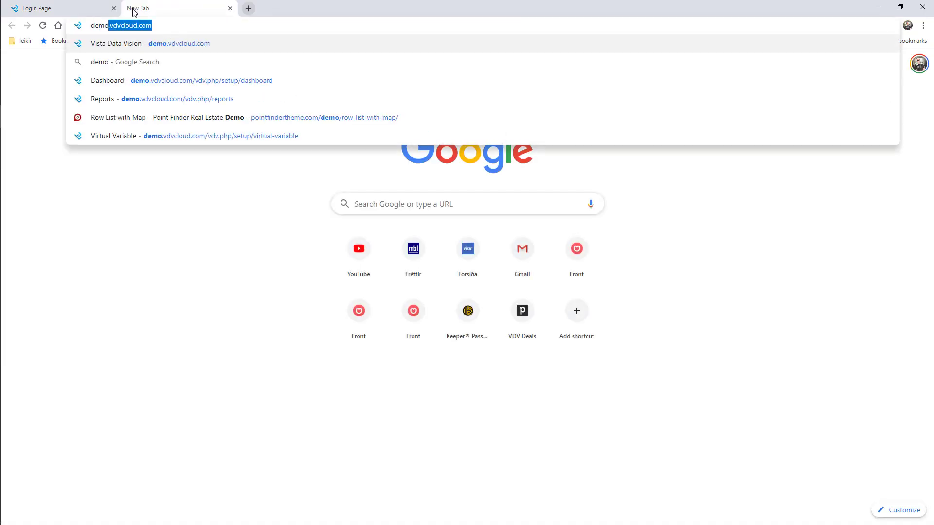
key(Right)
text(/)
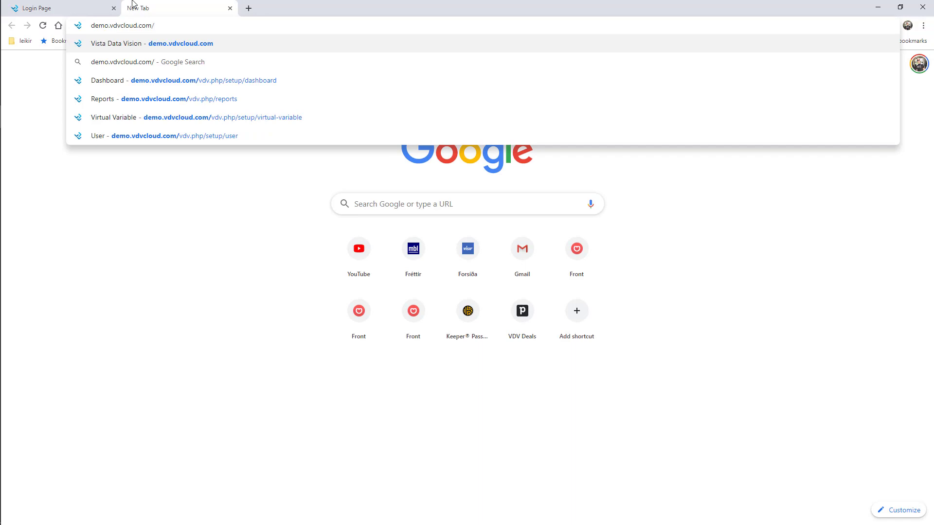
text(index_w)
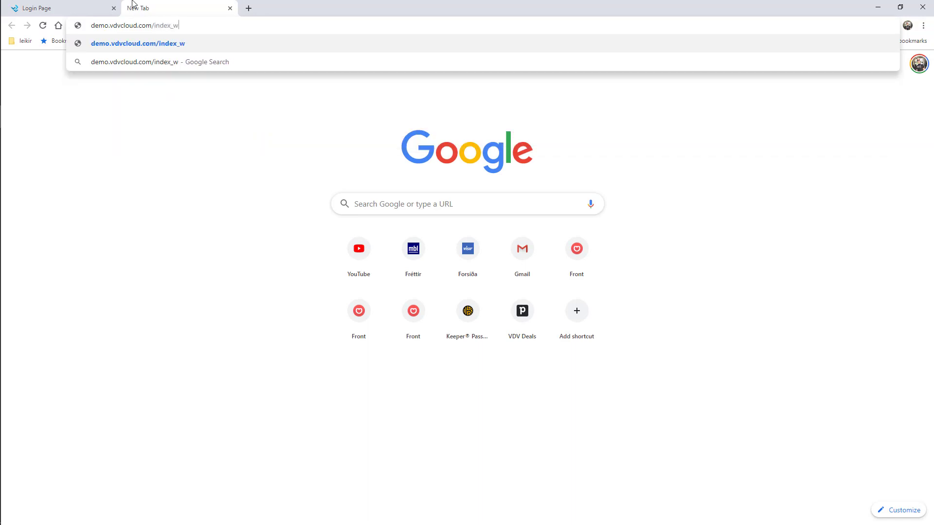
text(ebinar.html)
key(Return)
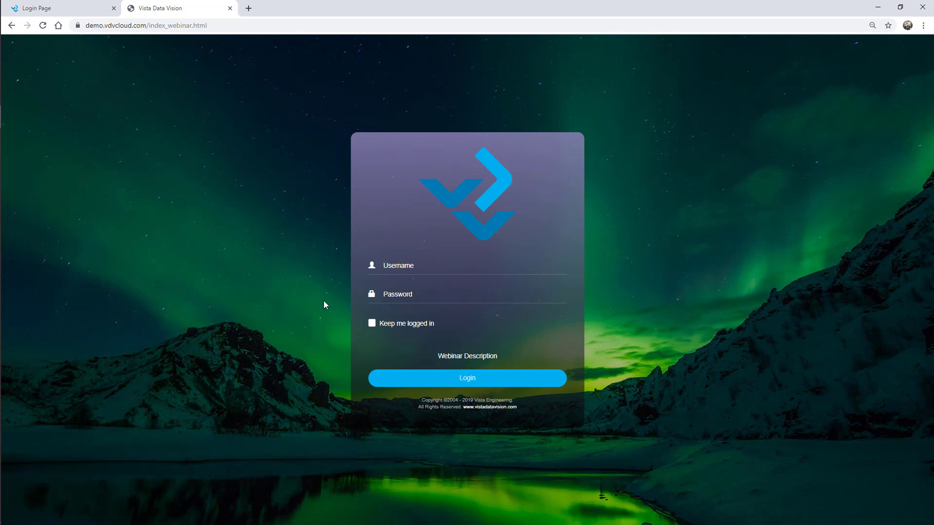
text(01webinar)
key(Tab)
text(****)
key(Return)
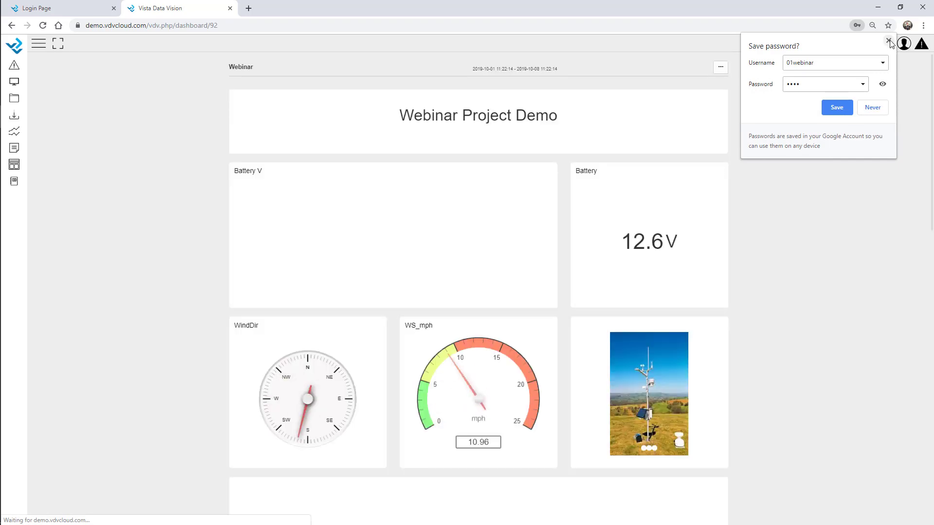
click(889, 41)
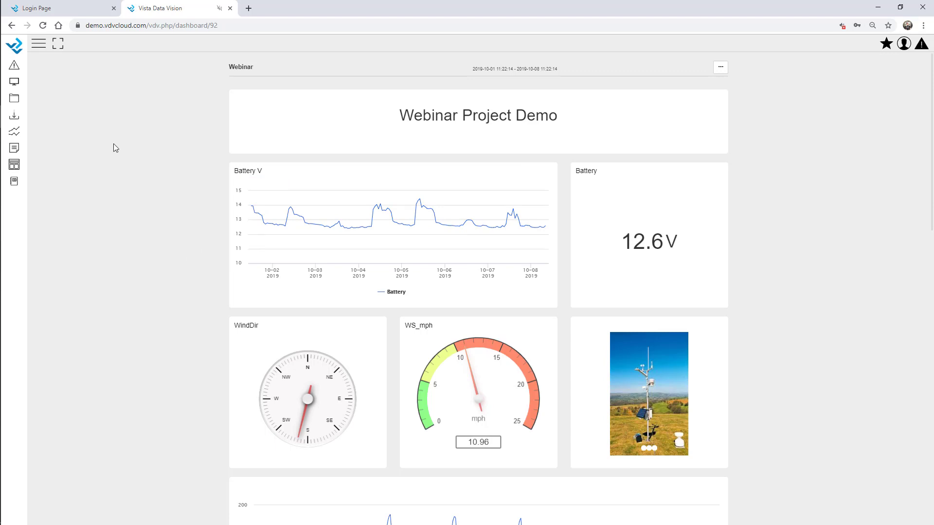
Step: Close the webinar tab and log back in through the default login page using saved credentials
key(ctrl+w)
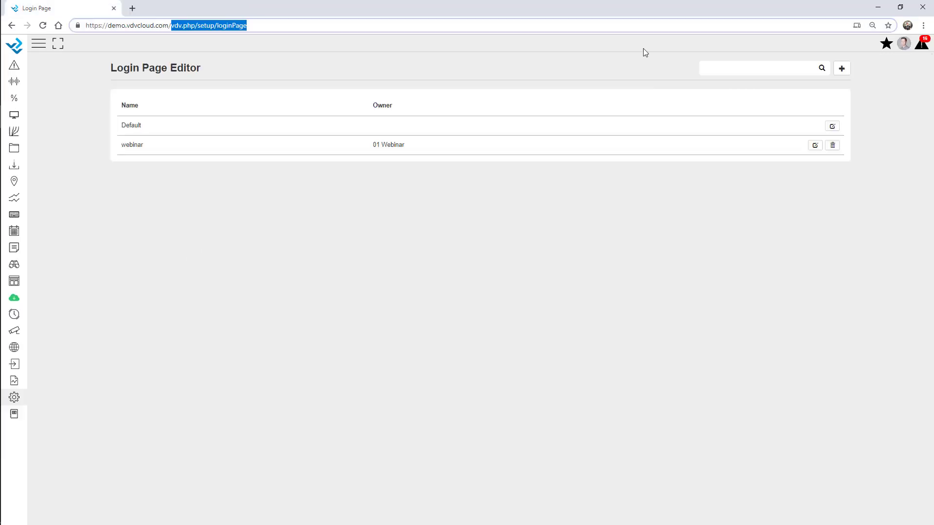
key(BackSpace)
key(Return)
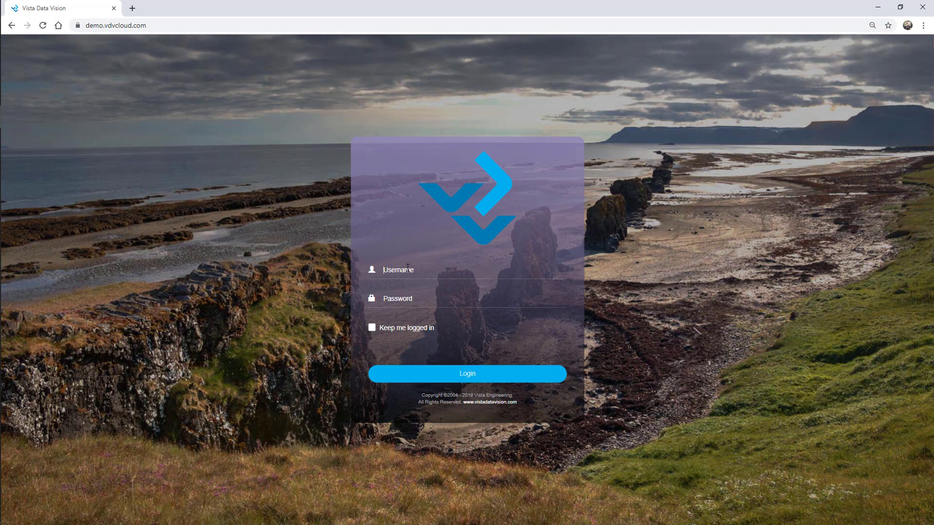
click(407, 268)
key(Down)
key(Return)
key(Return)
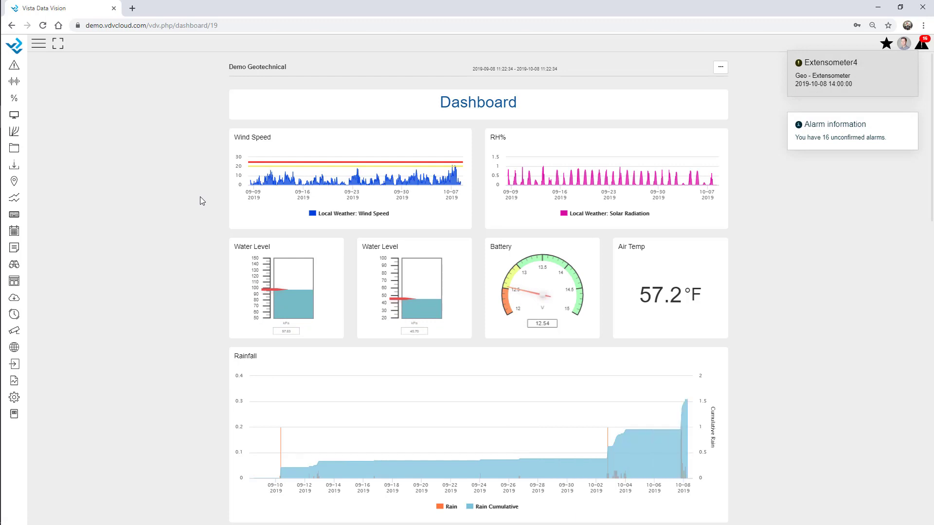
Step: Dismiss the Extensometer4 alarm notifications and open the component Store
click(907, 60)
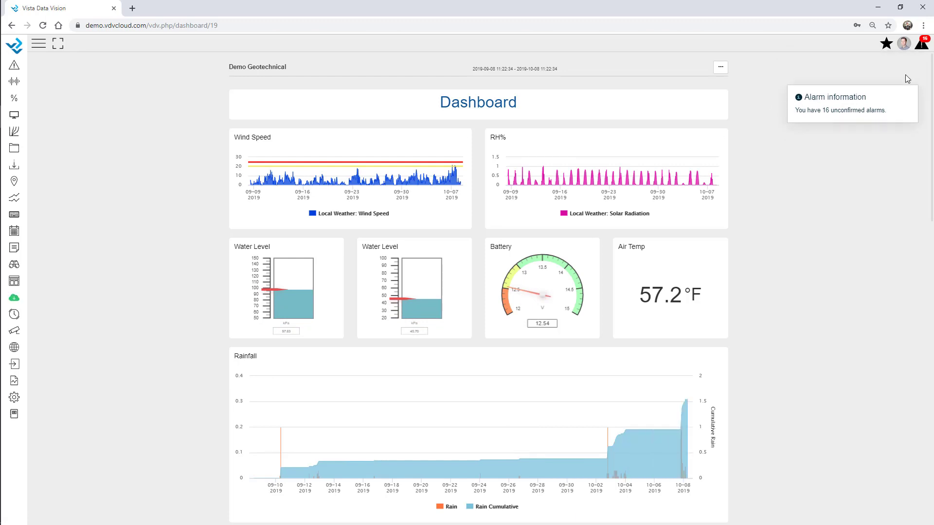
click(907, 60)
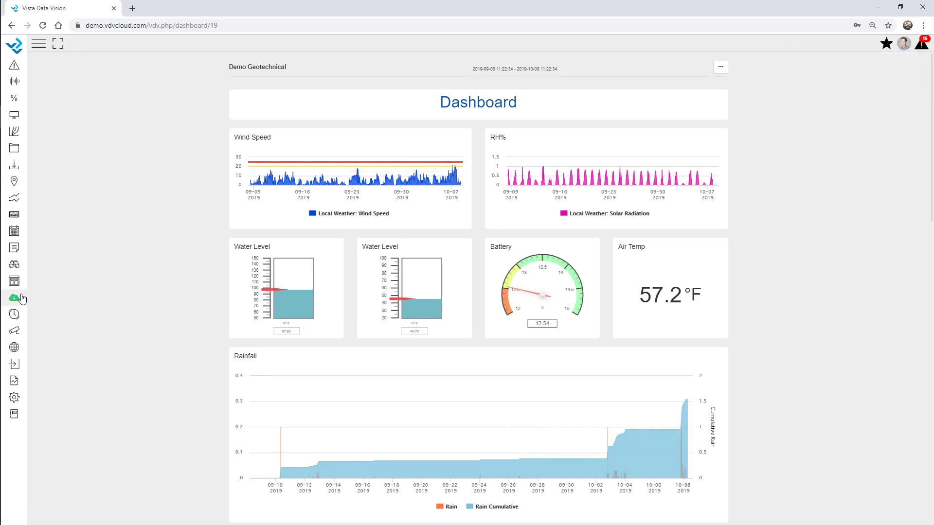
click(14, 298)
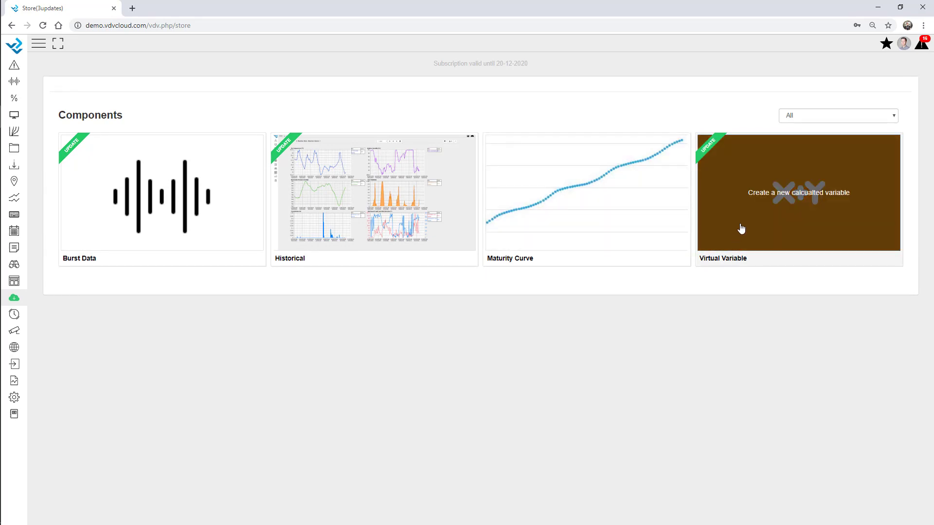
Step: Review Virtual Variable's release notes, install version 1.1.3 with password confirmation, then dismiss alarm toasts
click(740, 228)
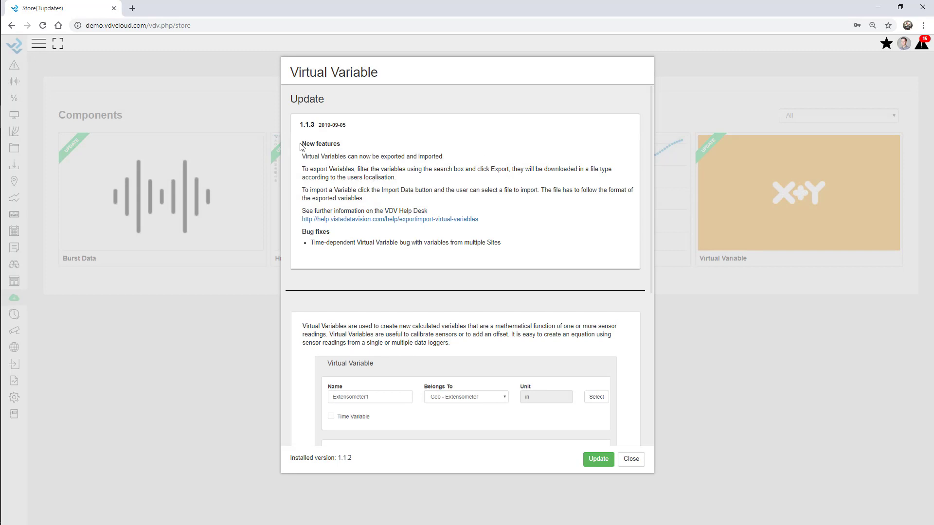
drag(300, 142, 514, 267)
click(513, 247)
click(598, 459)
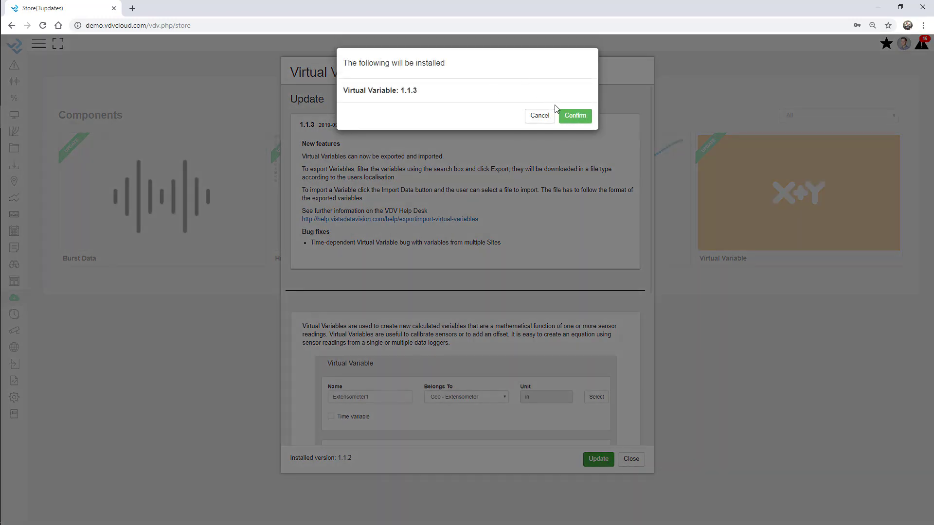
click(565, 115)
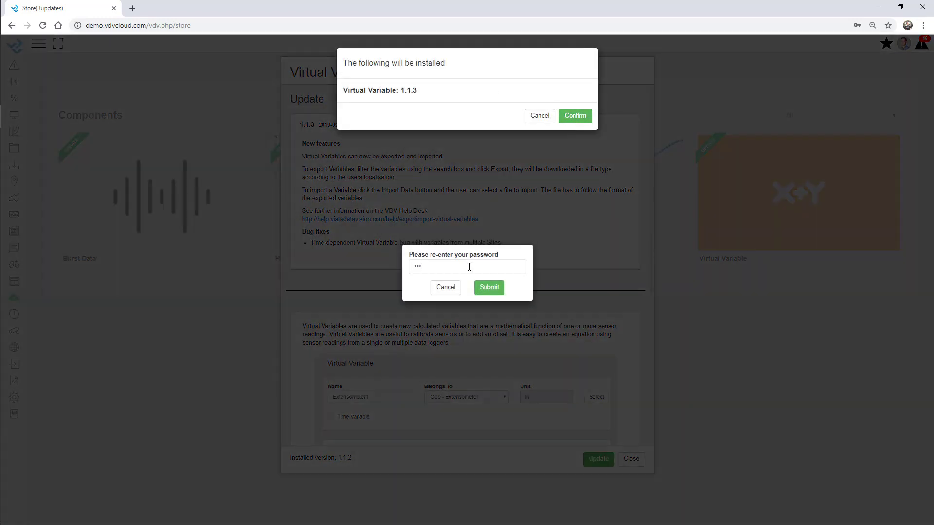
click(495, 290)
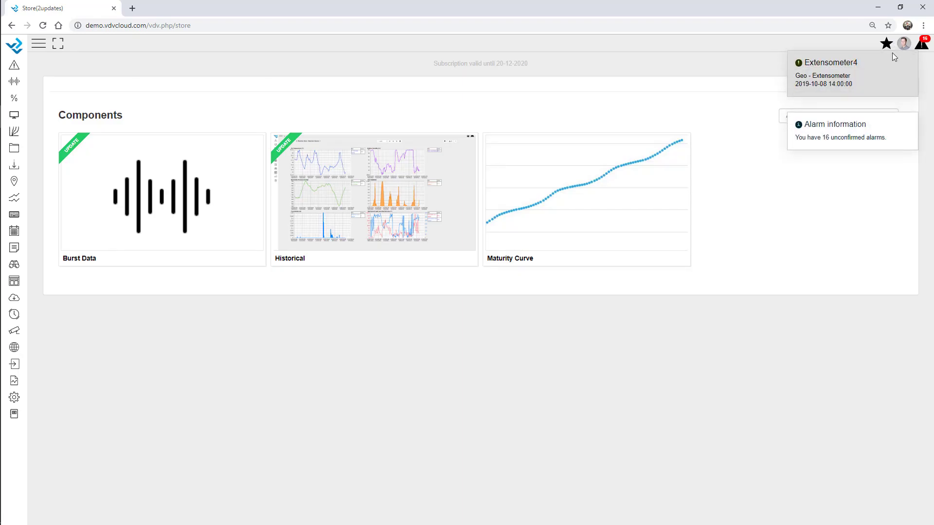
click(908, 61)
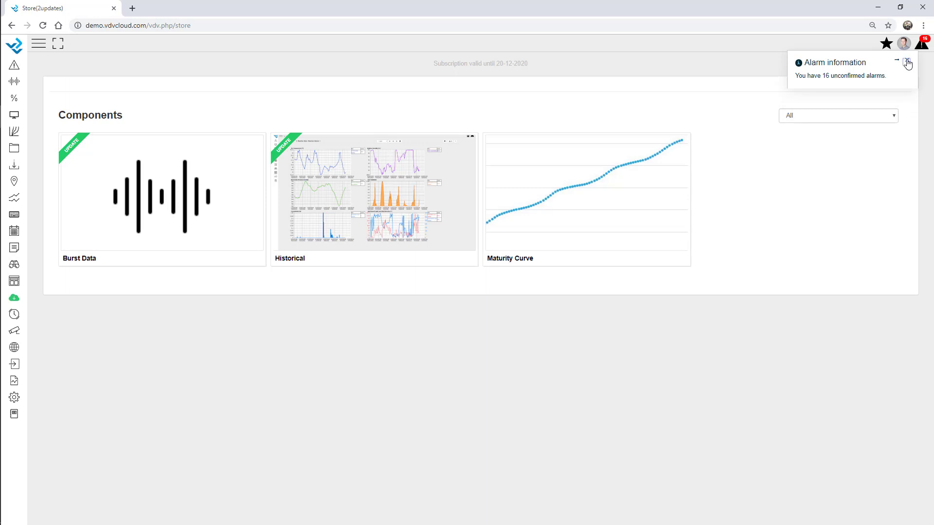
click(907, 62)
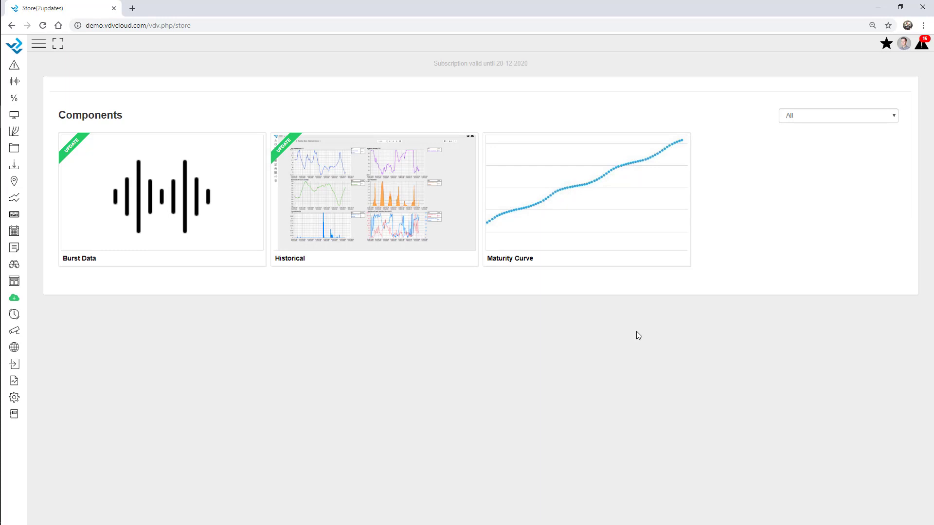
Step: Expand the navigation menu and open the Webinar dashboard from the Dashboard list
click(38, 43)
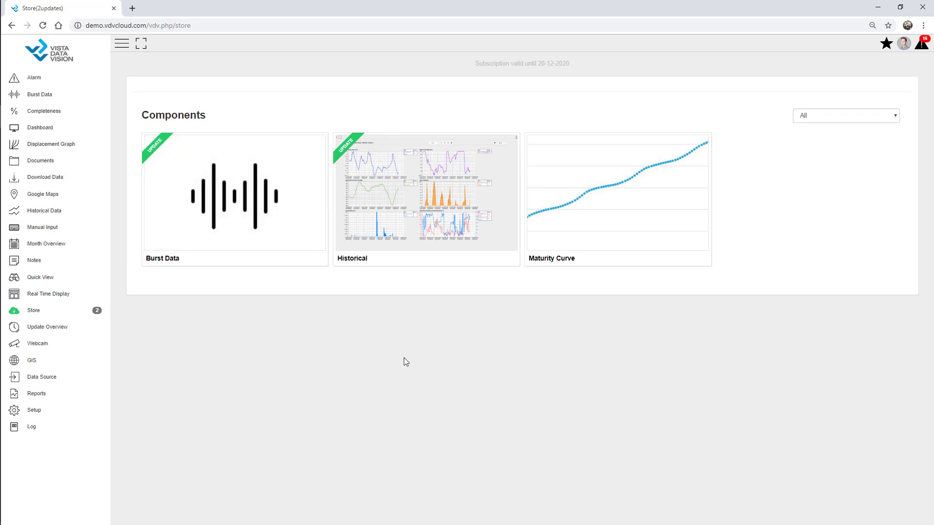
click(886, 43)
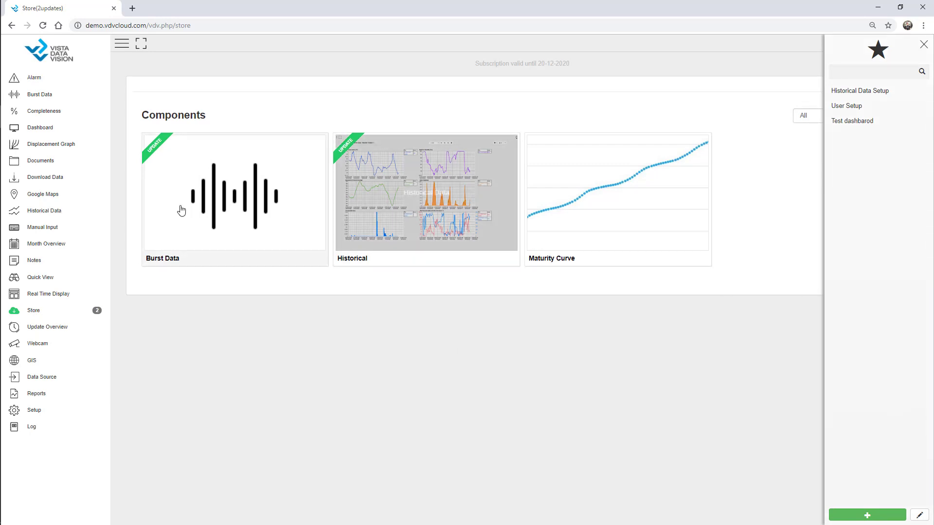
click(44, 129)
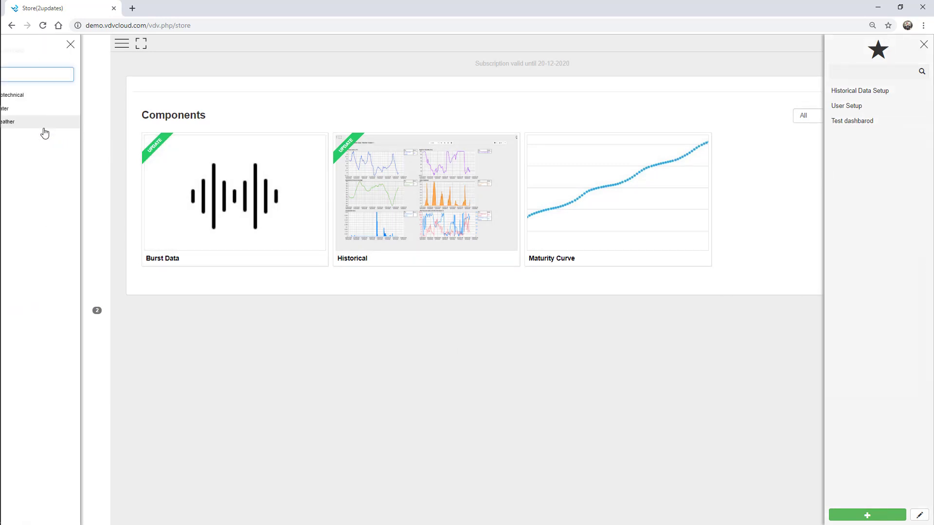
click(36, 150)
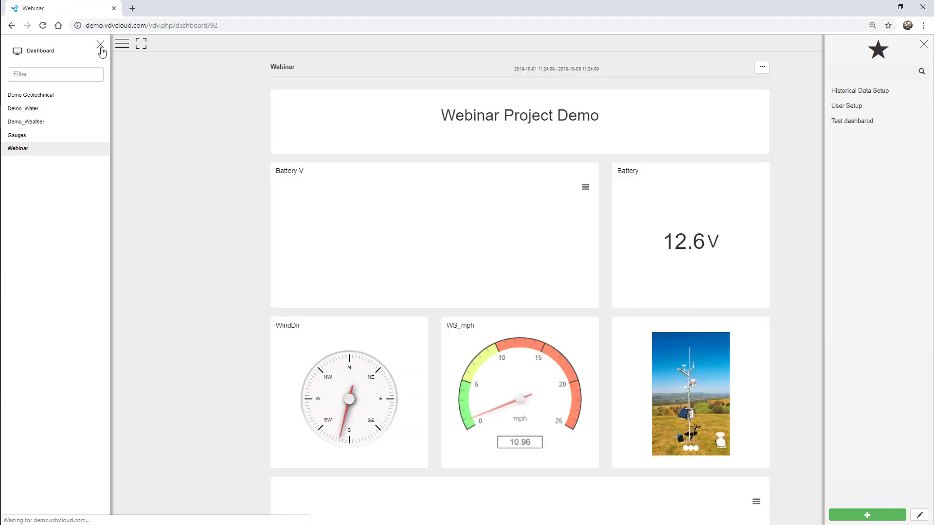
click(100, 44)
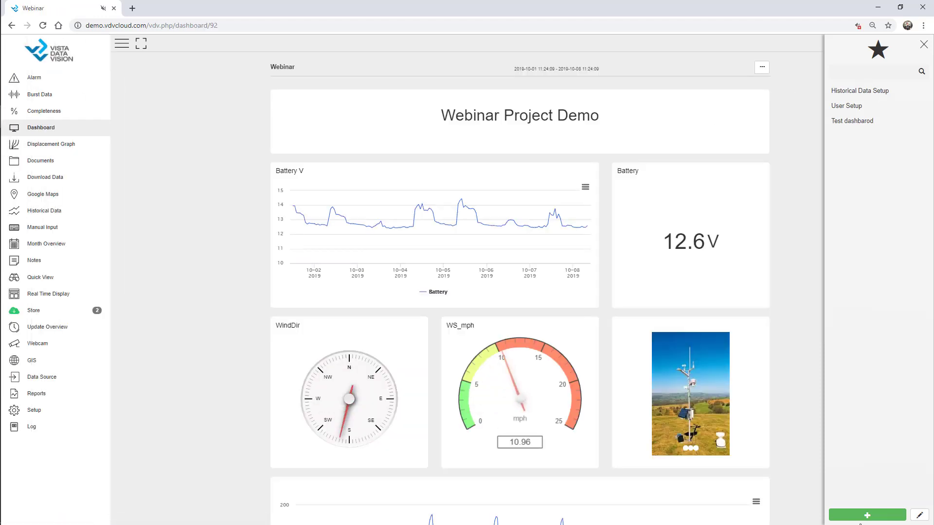
Step: Add the dashboard to favourites as 'Webinar Dashboard' and close the favourites panel
click(868, 515)
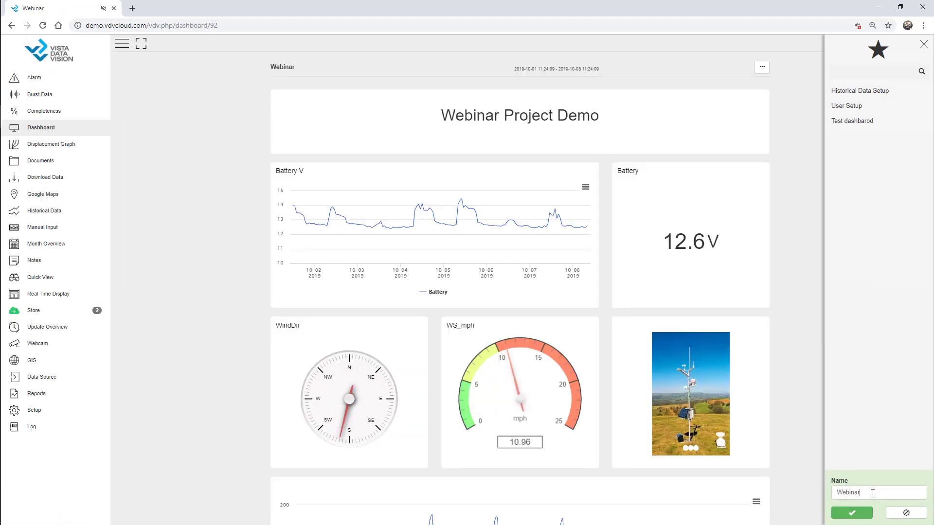
text(Dashboard)
click(851, 513)
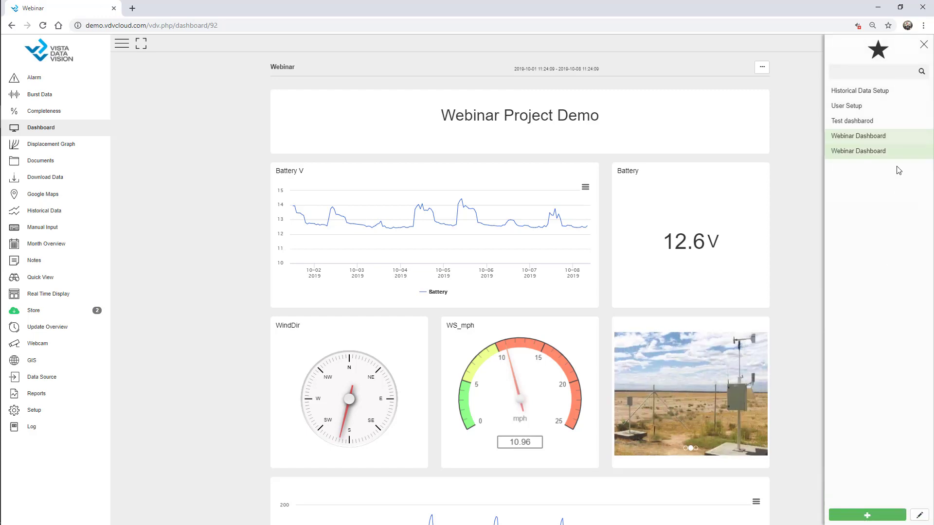
click(922, 44)
mouse_move(11, 185)
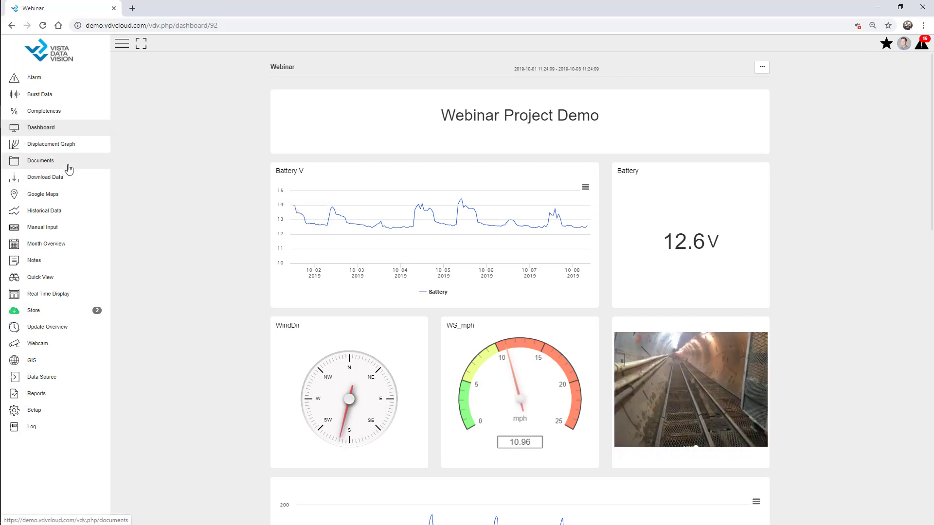
Step: Open the Contact setup page and add it to favourites as 'Contact'
click(42, 411)
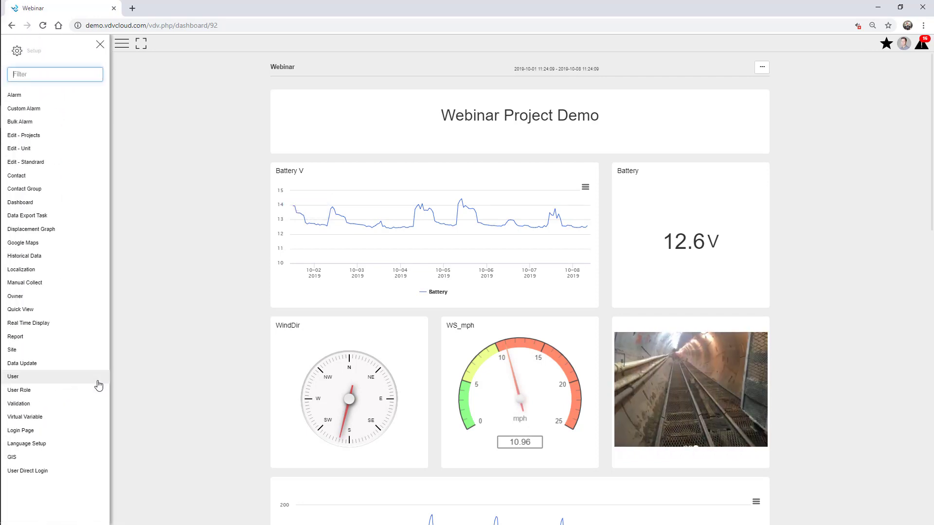
click(37, 177)
click(100, 44)
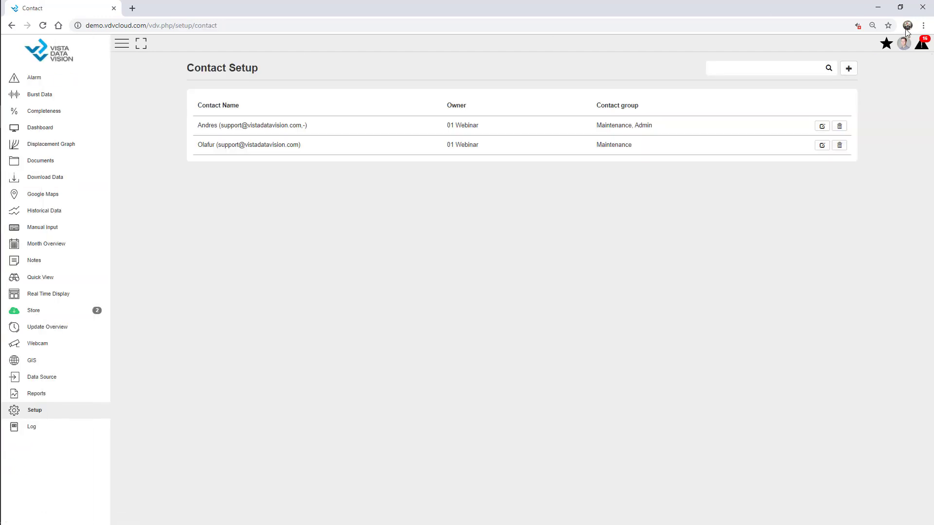
click(886, 43)
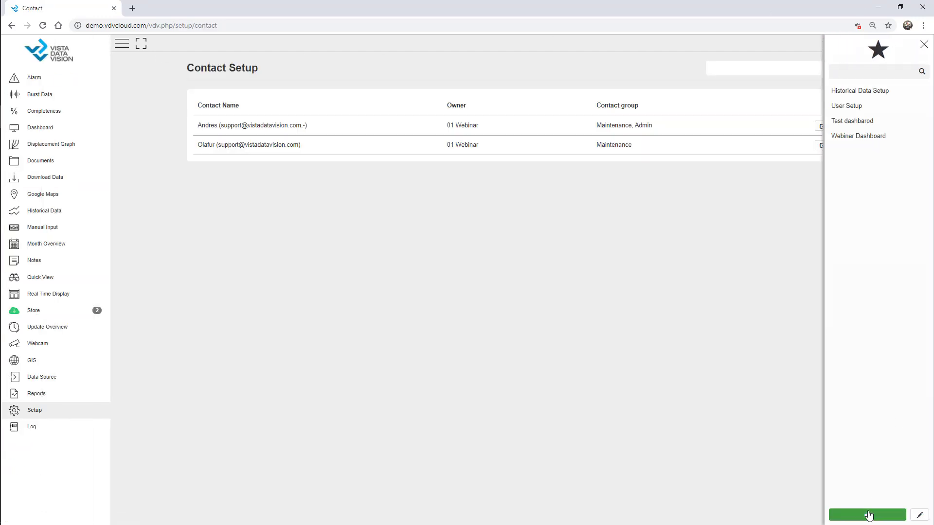
click(869, 516)
click(856, 512)
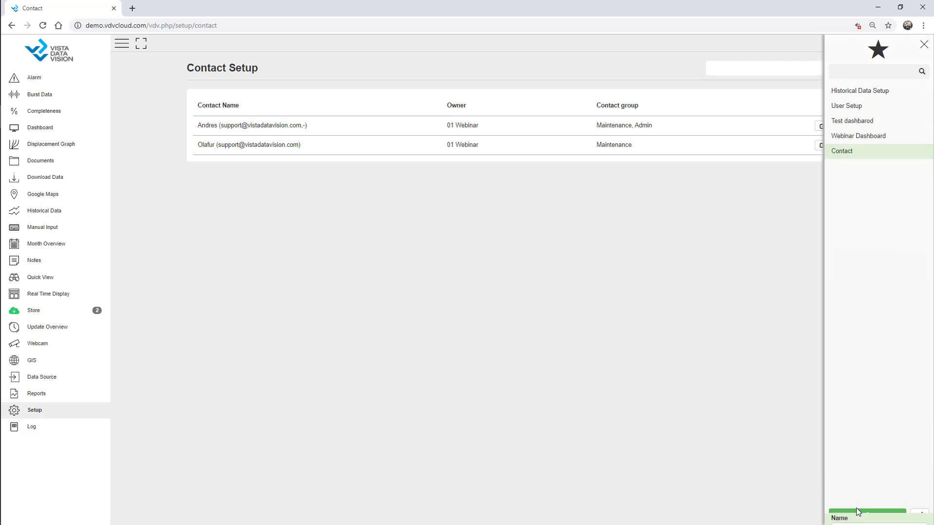
click(47, 80)
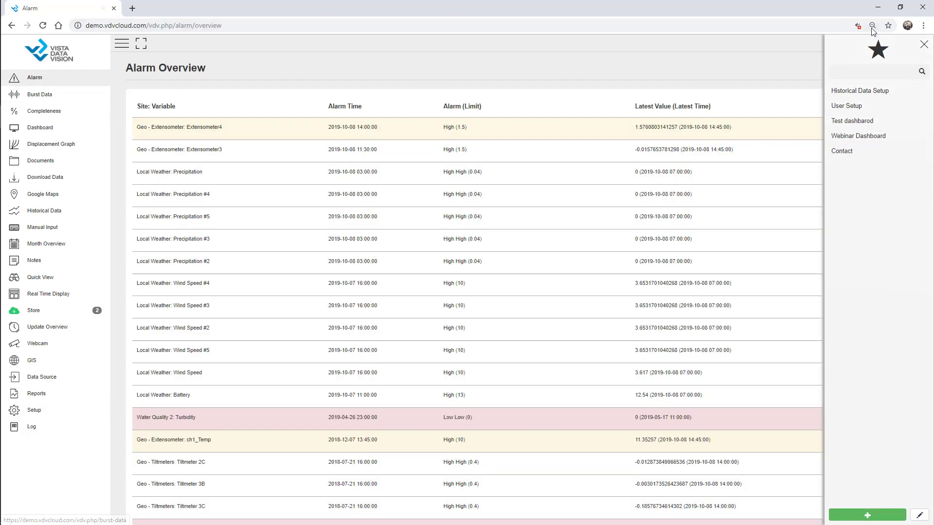
click(923, 45)
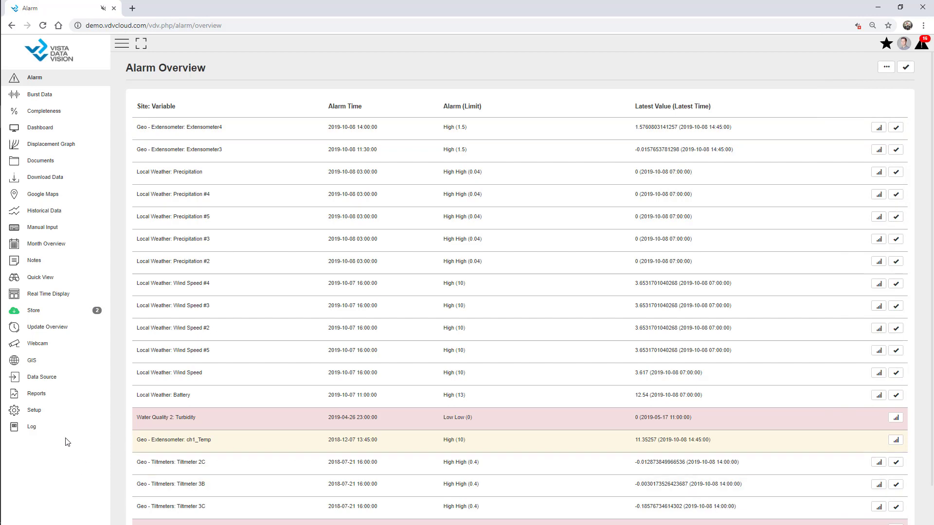
Step: Test the Contact and Webinar Dashboard favourites, then collapse the navigation menu to icons
click(887, 48)
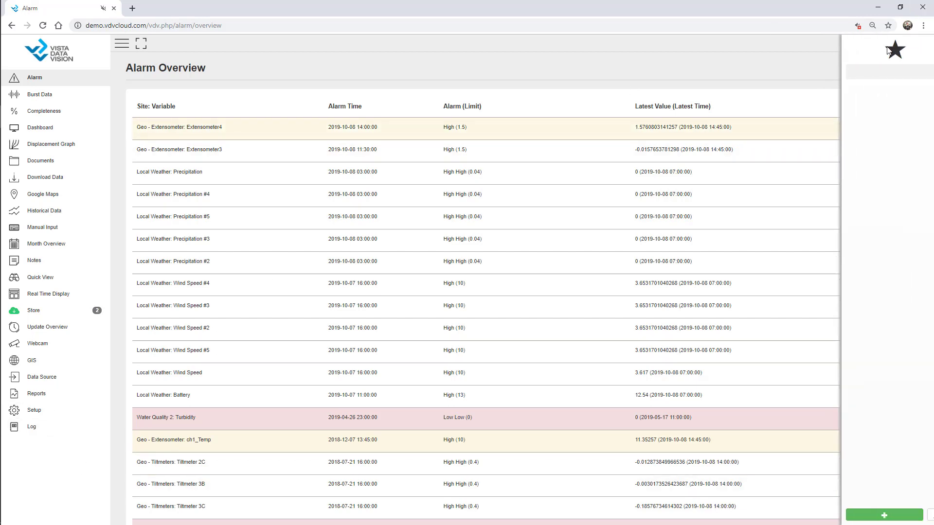
click(846, 152)
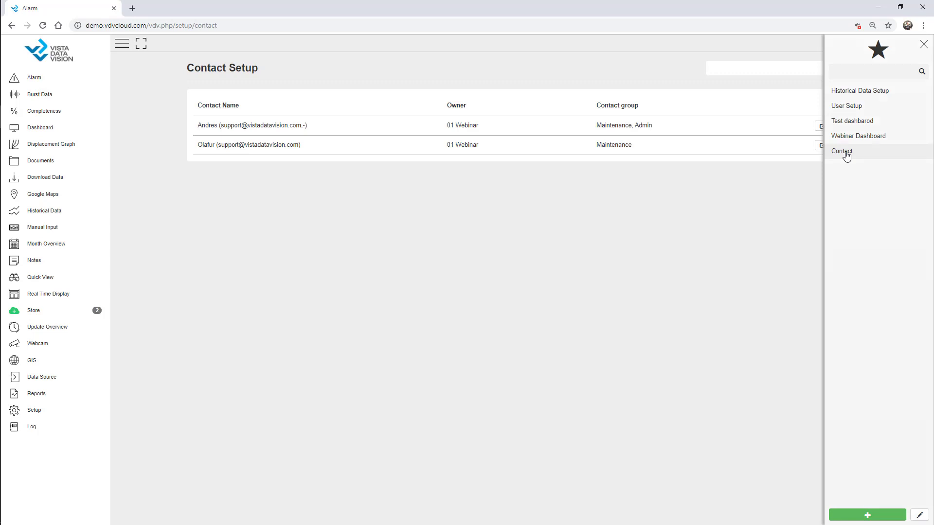
click(853, 142)
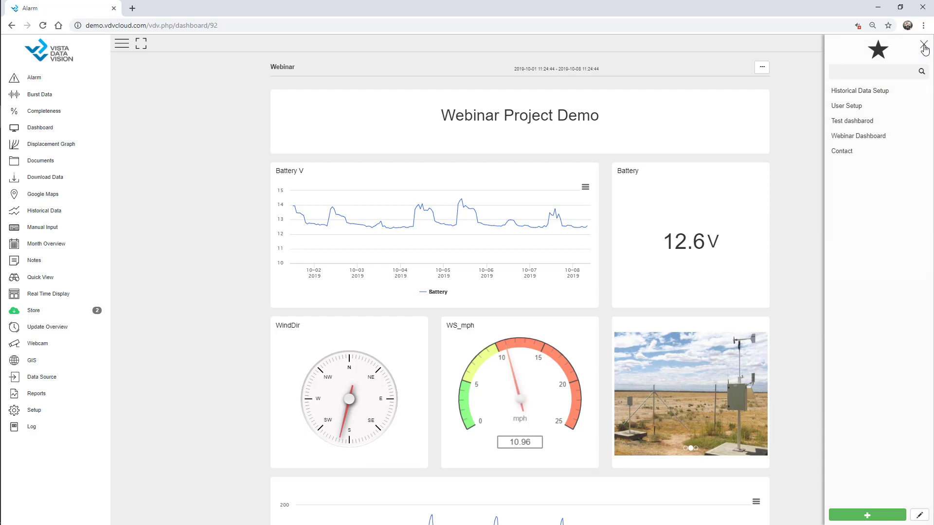
click(924, 46)
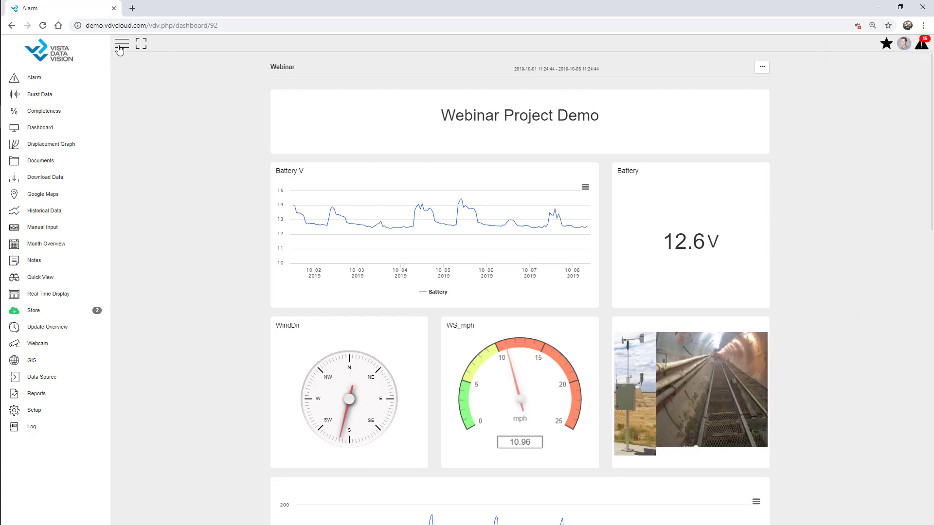
click(120, 49)
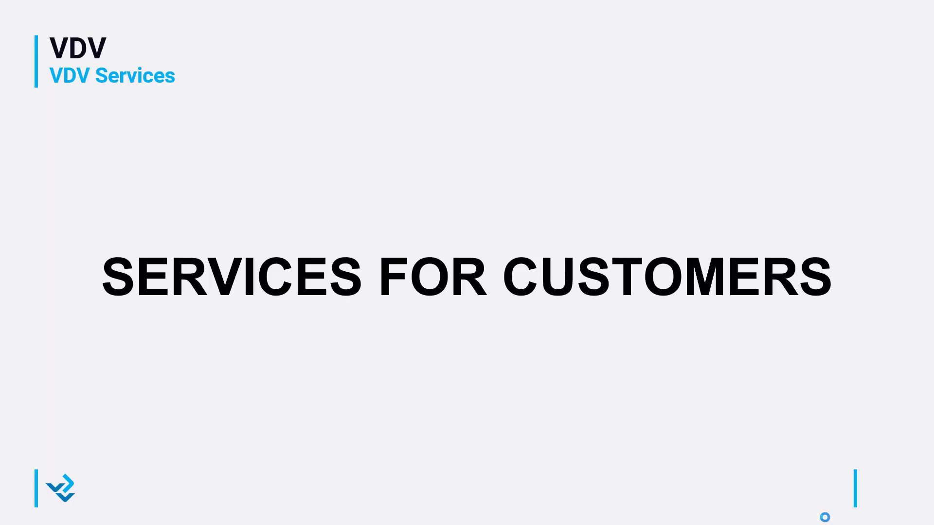